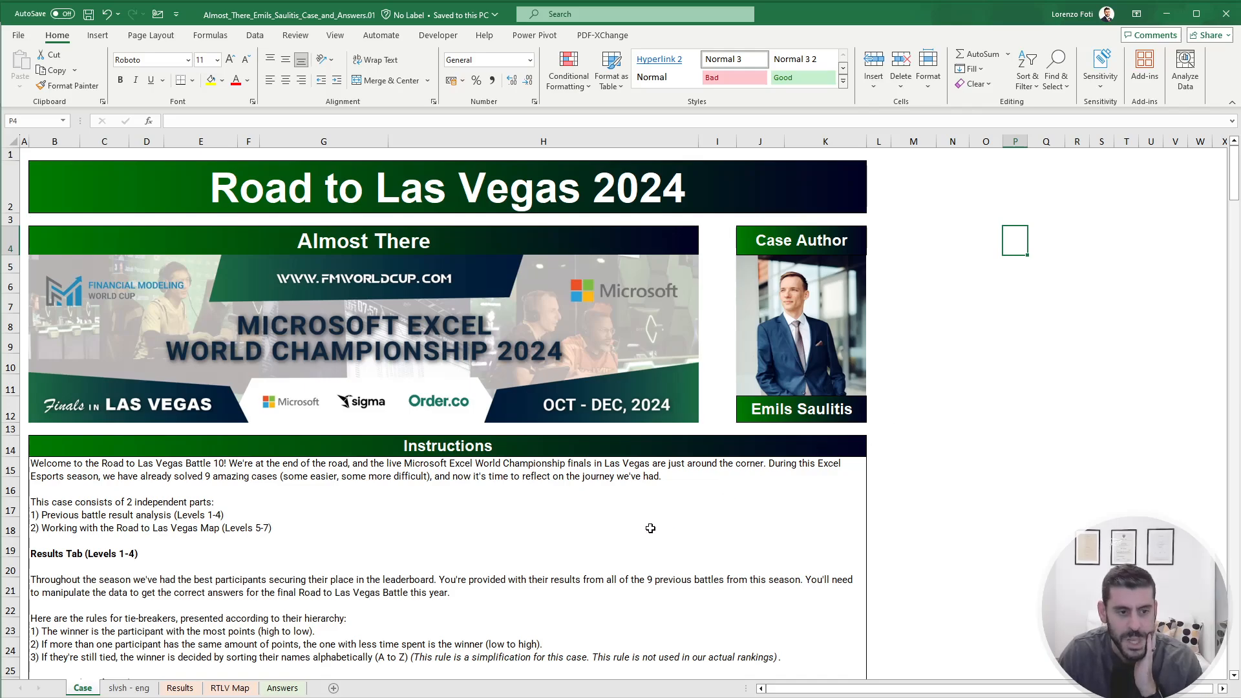
Review the case instructions, bonus questions and Level 1 task, along with the Results and RTLV Map sheets.
scroll(446, 529, down, 7)
scroll(446, 530, down, 4)
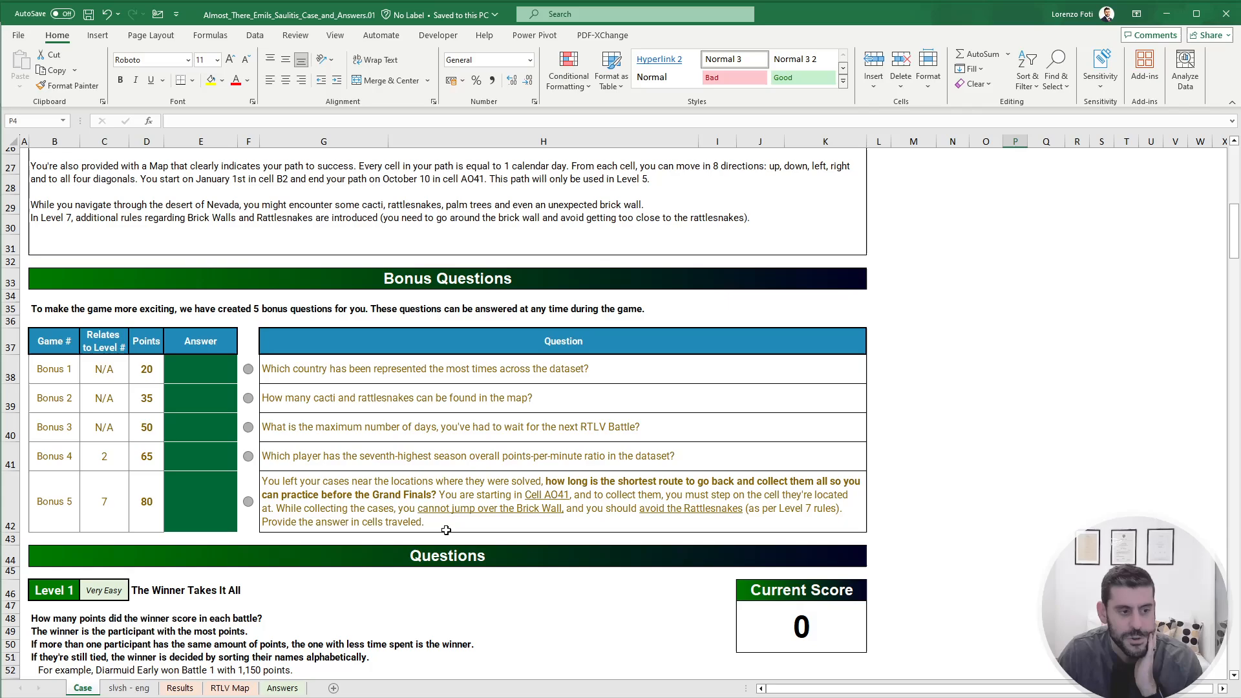
scroll(446, 530, down, 2)
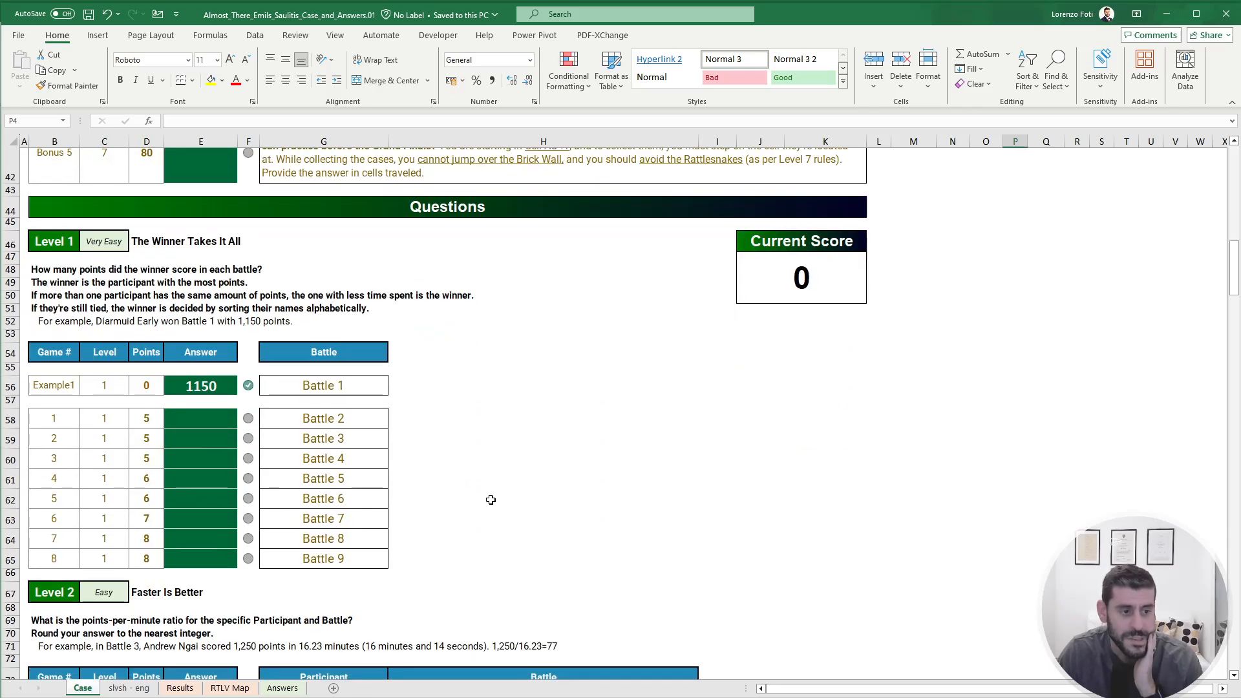
click(180, 689)
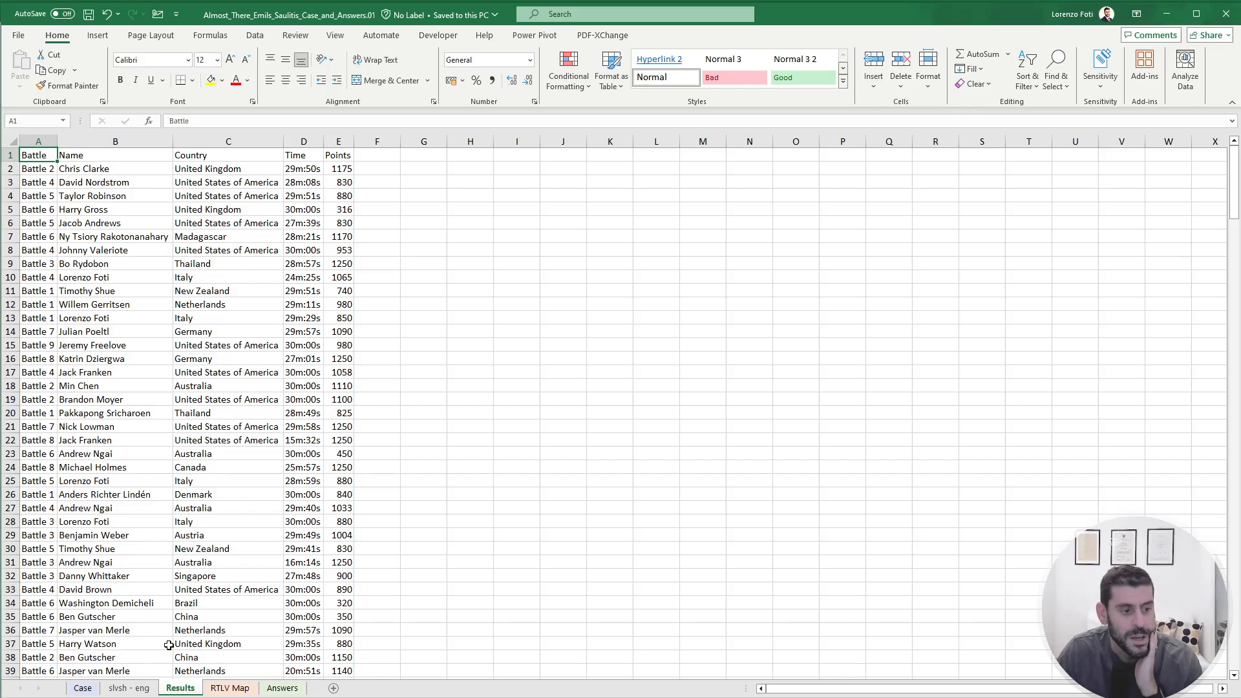
click(245, 690)
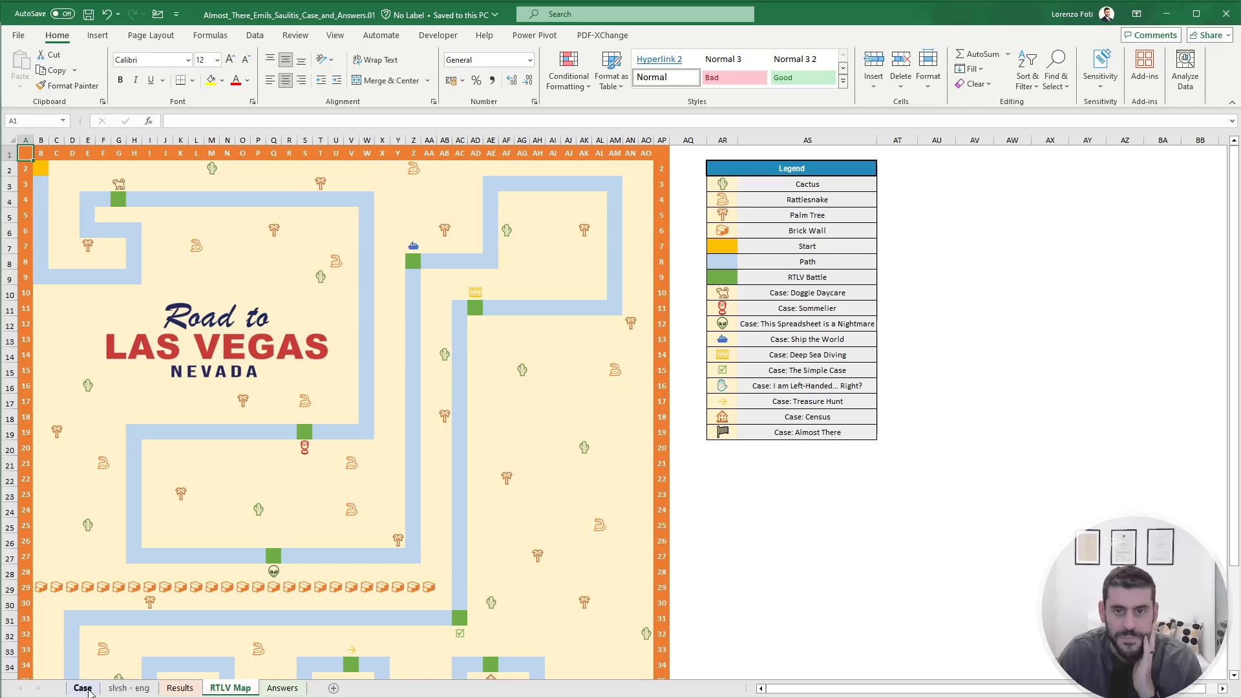
click(83, 689)
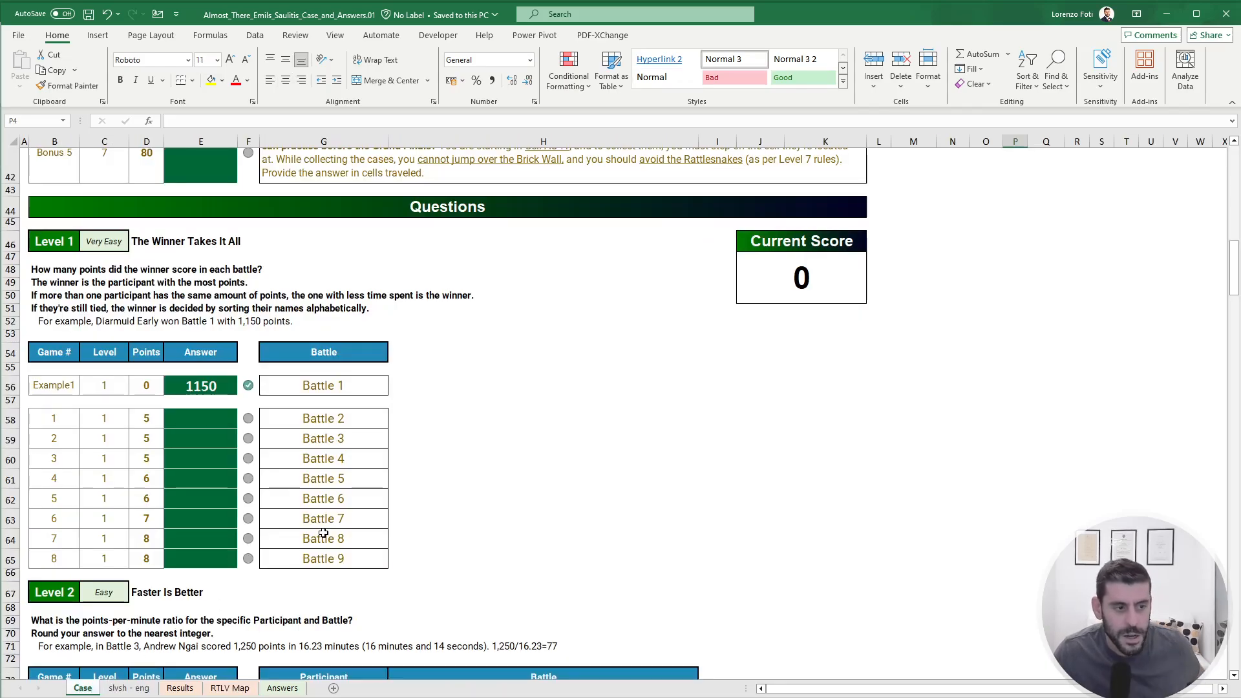
scroll(357, 459, up, 4)
scroll(349, 462, down, 3)
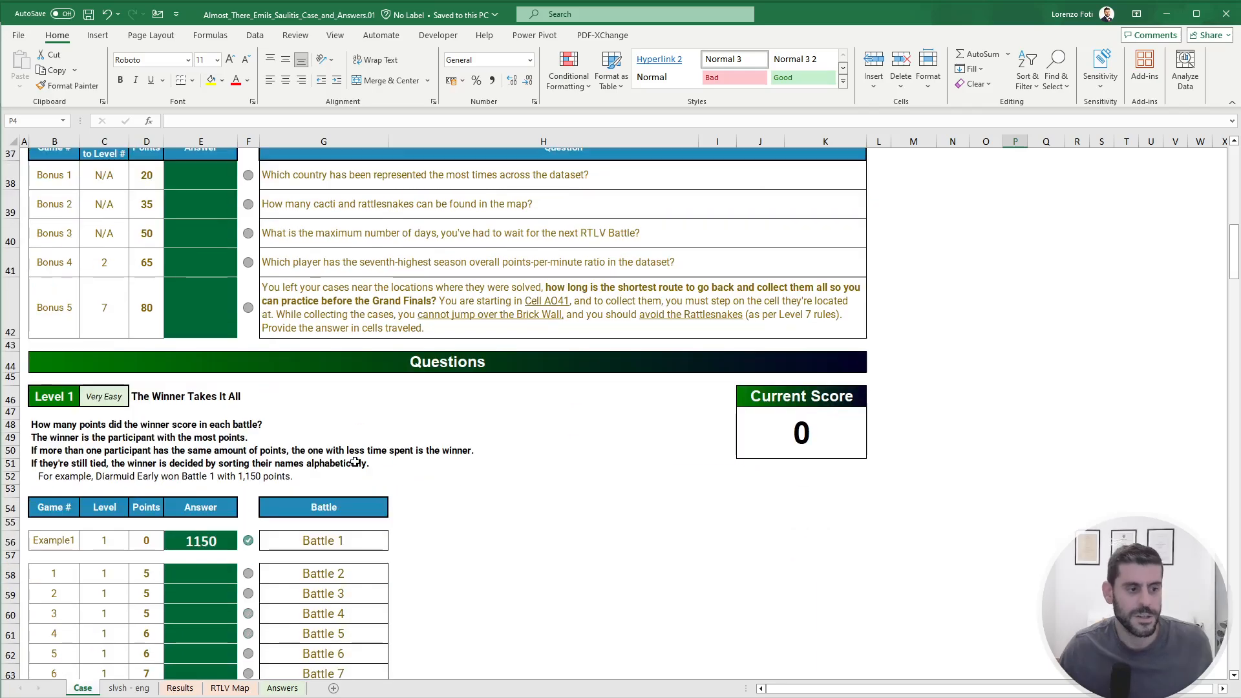
scroll(342, 463, down, 1)
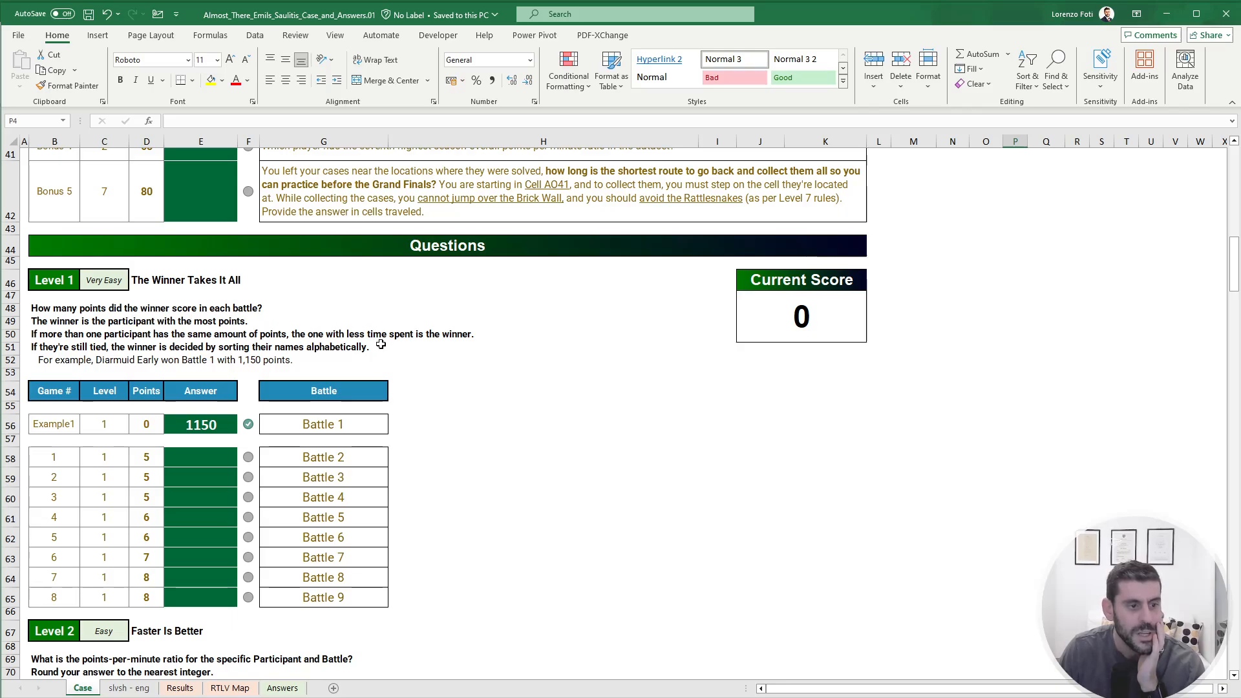
scroll(387, 476, up, 3)
scroll(388, 476, up, 6)
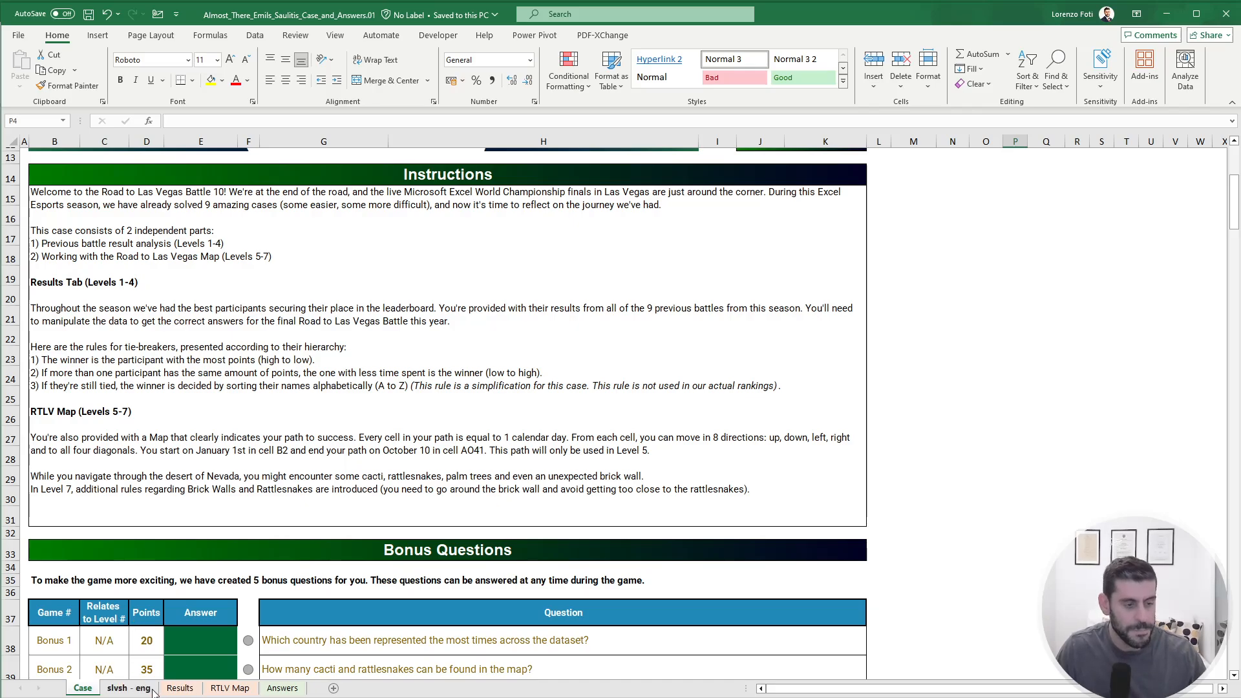
On the slvsh - eng sheet, turn the LET/XLOOKUP text in G4 into a live formula with a leading equals sign.
click(123, 689)
click(223, 192)
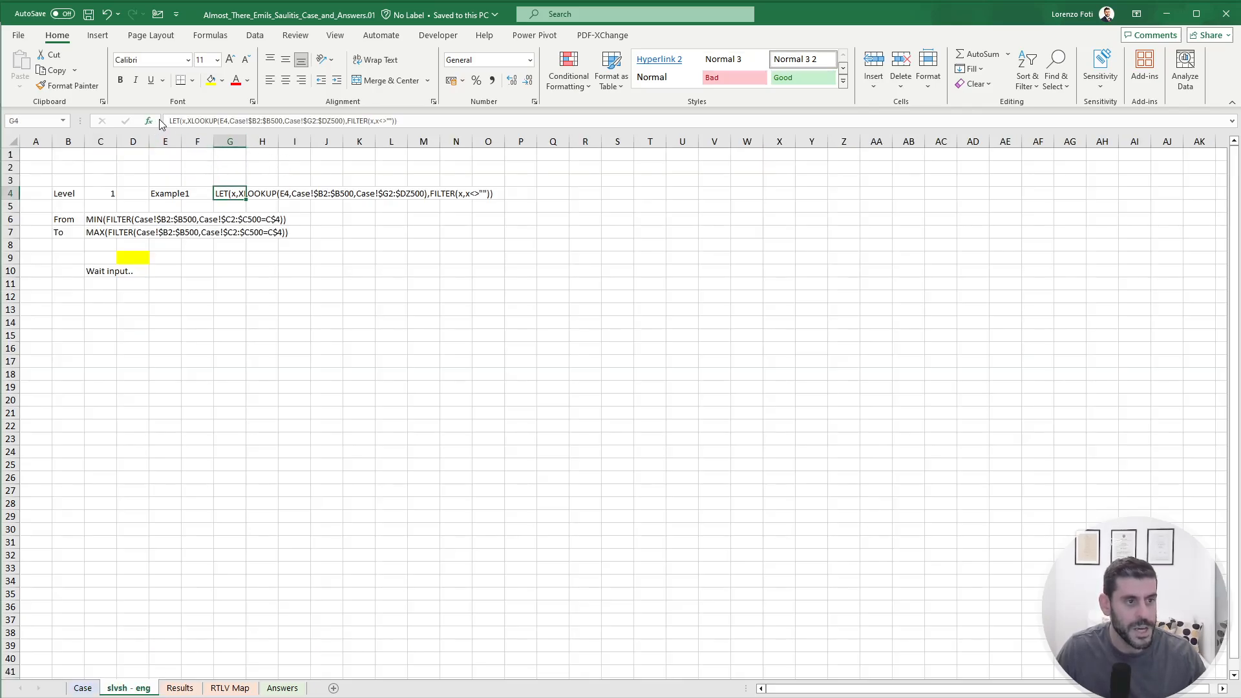
click(173, 121)
text(=)
key(Return)
key(Down)
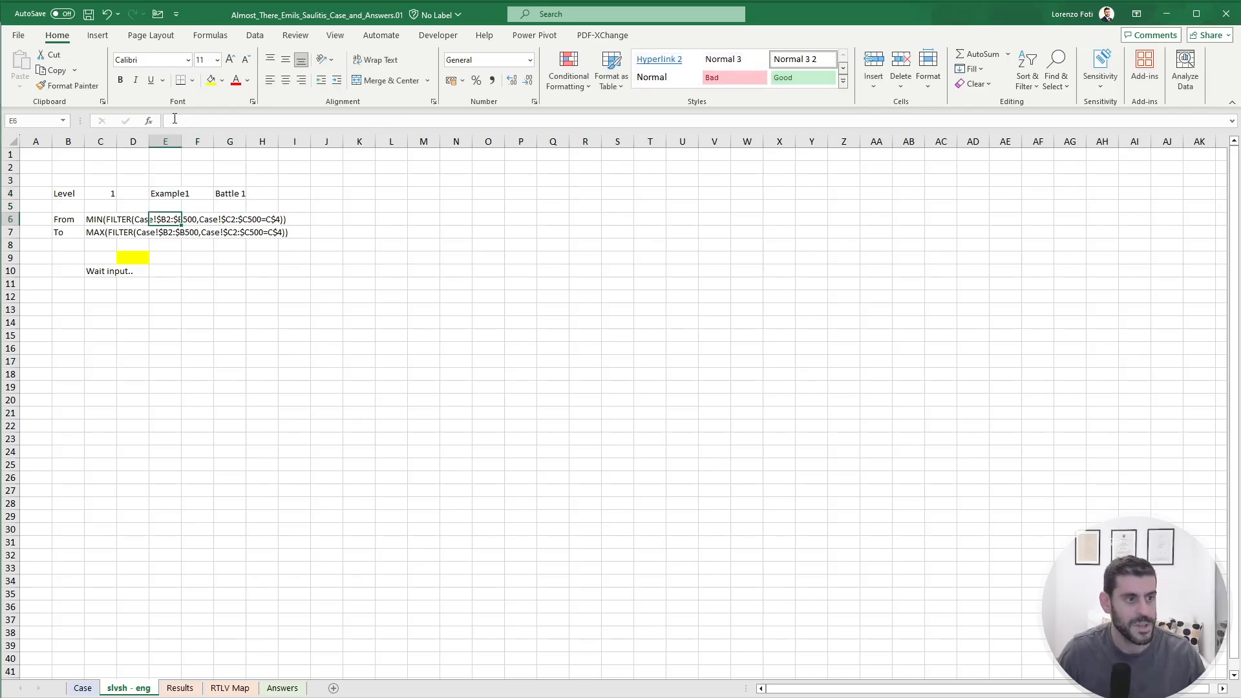
Turn the MIN and MAX text beside From and To in C6 and C7 into live formulas with leading equals signs.
key(Left)
key(Left)
key(Left)
key(Left)
click(170, 120)
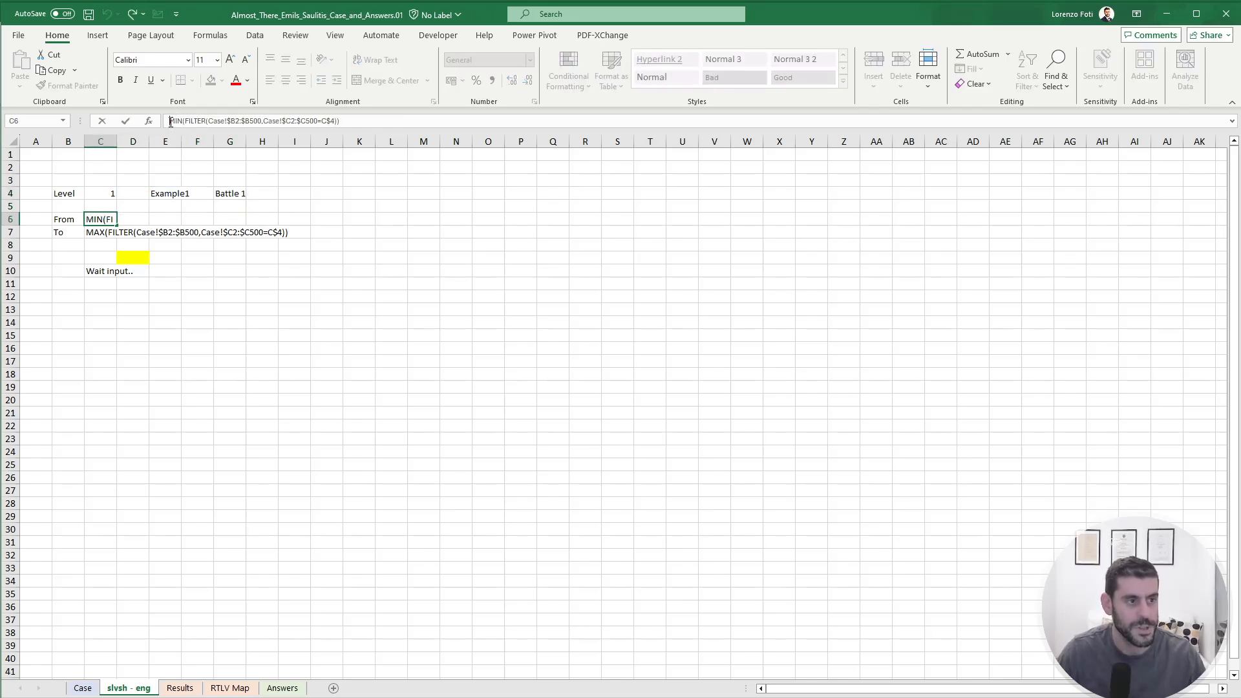
text(=)
key(Return)
click(170, 121)
text(=)
key(Return)
Start a FILTER formula in G9 of slvsh - eng with Results!$A$2:$E$271 as the array.
key(Right)
key(Down)
key(Right)
key(Right)
key(Right)
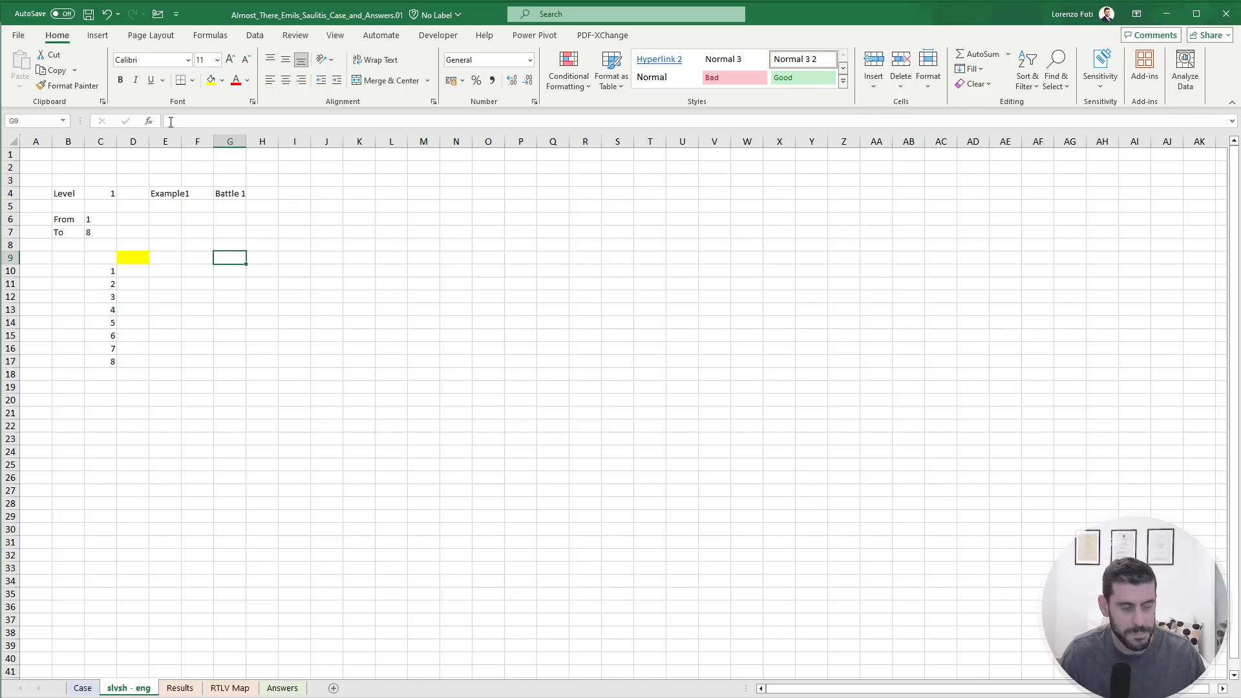
click(185, 689)
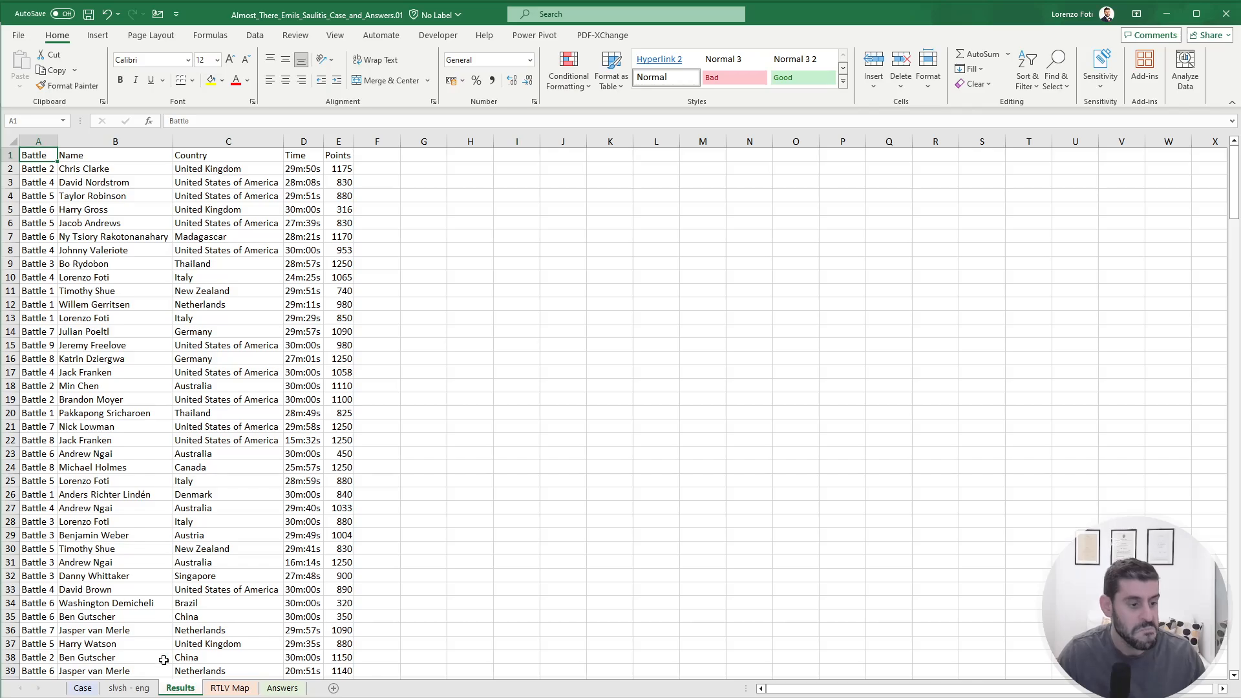
click(148, 689)
text(+)
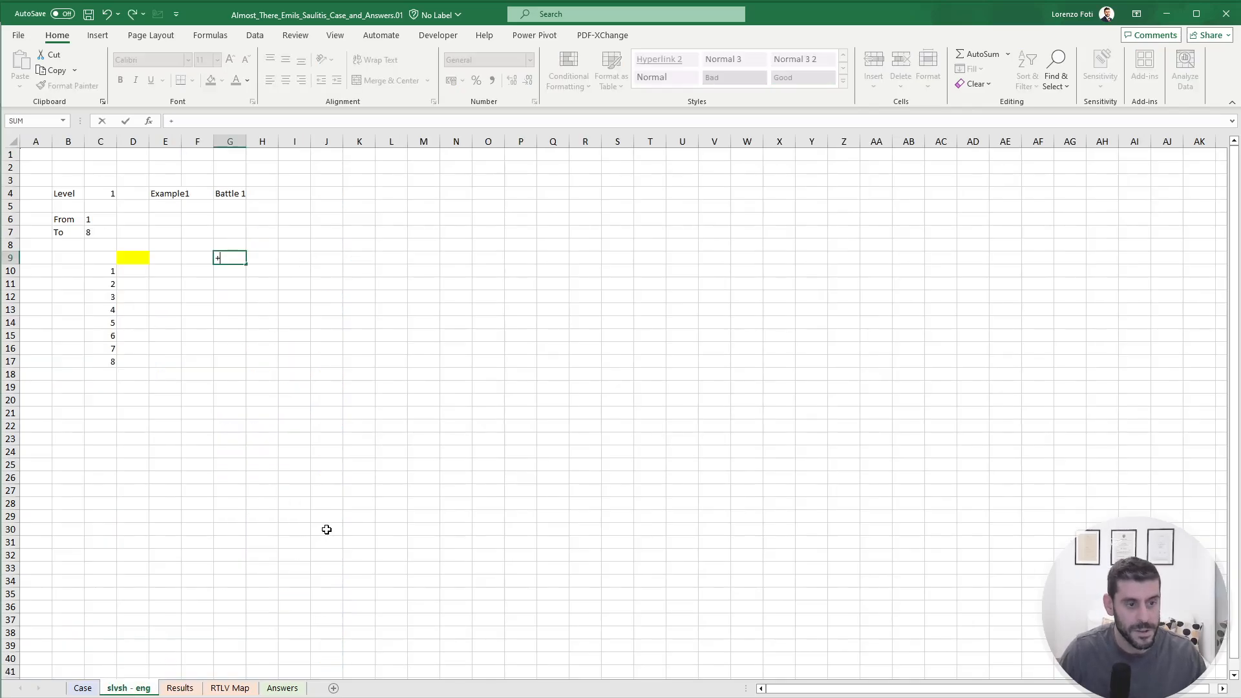
text(filter)
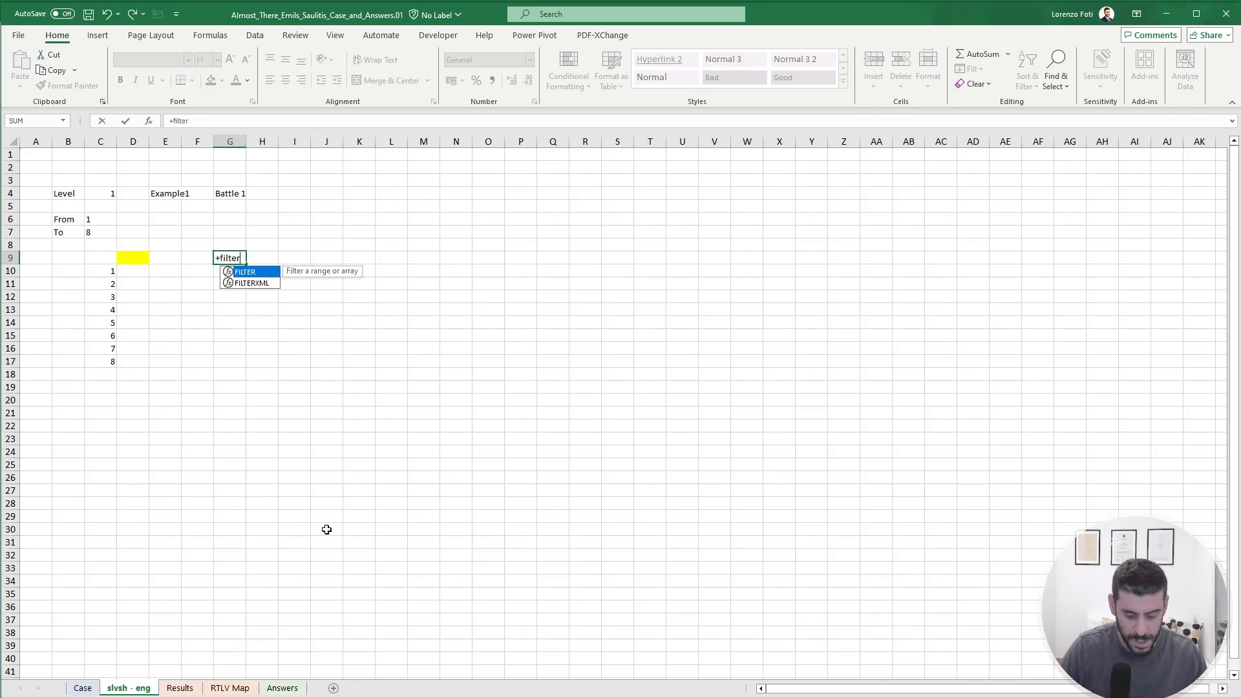
key(Tab)
click(229, 688)
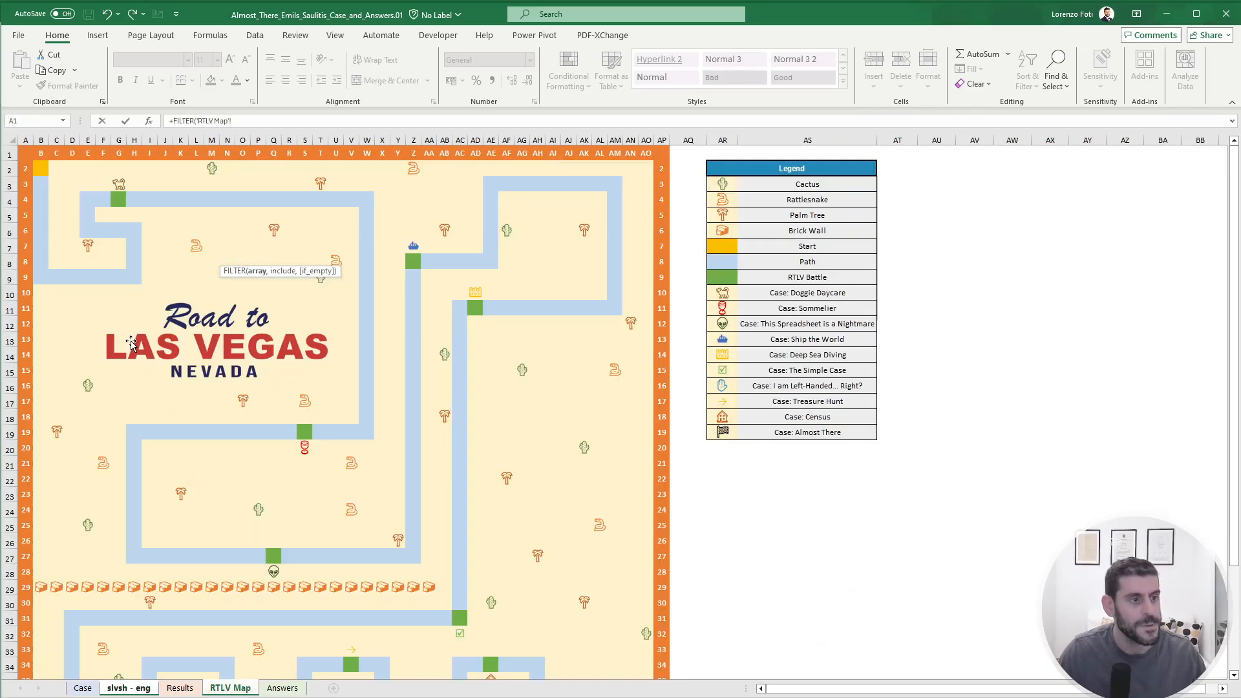
click(180, 689)
click(49, 182)
key(Up)
key(ctrl+shift+Right)
key(ctrl+shift+Down)
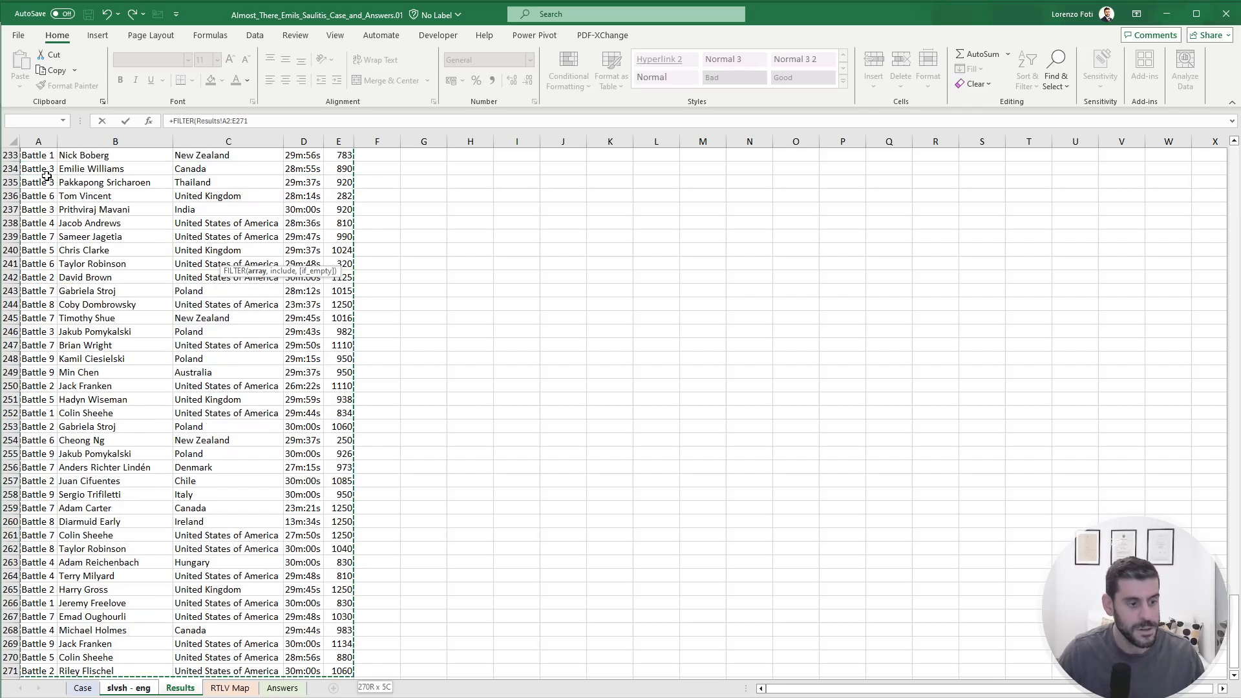
key(F4)
text(,)
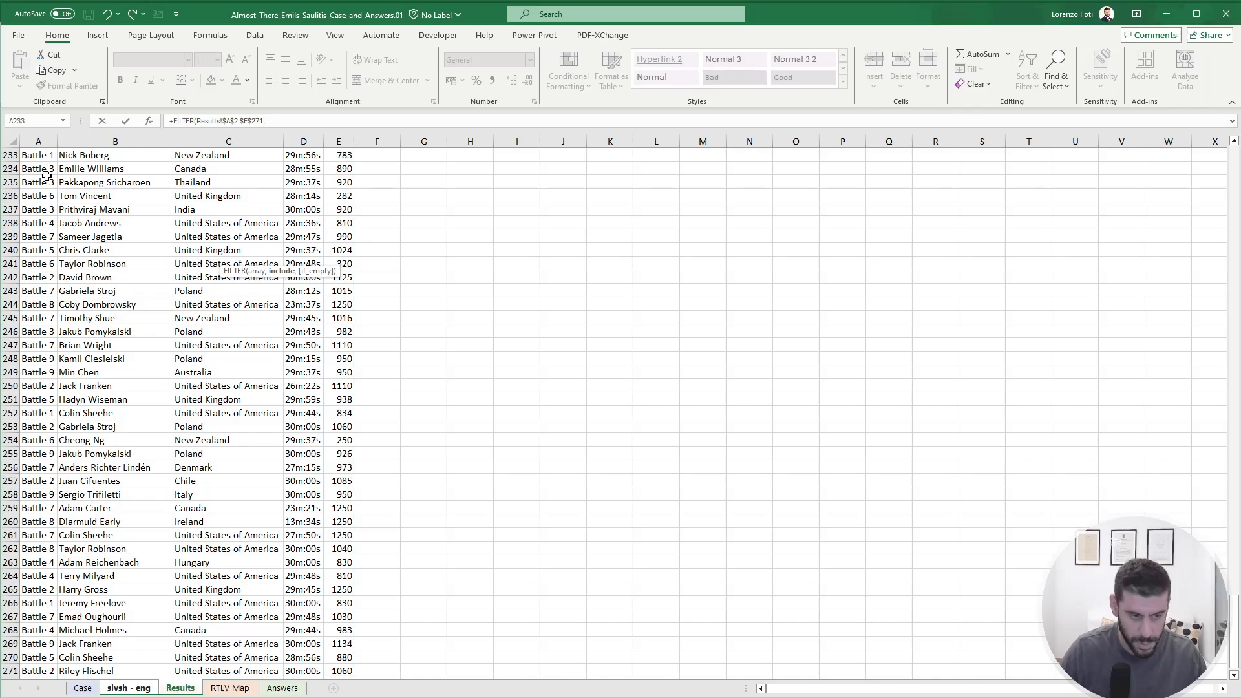
Add Results!A2:A271 as the FILTER include range and enter the formula in G9.
key(Up)
key(Up)
key(ctrl+Up)
key(Down)
key(ctrl+shift+Down)
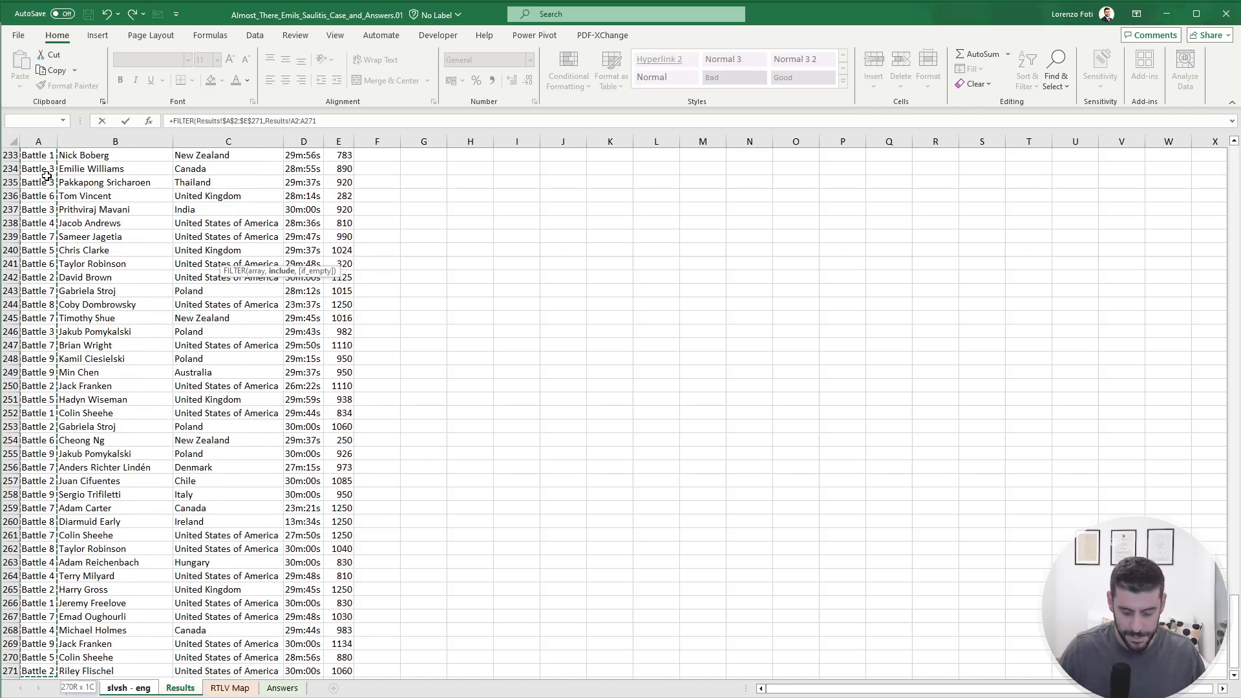
click(126, 687)
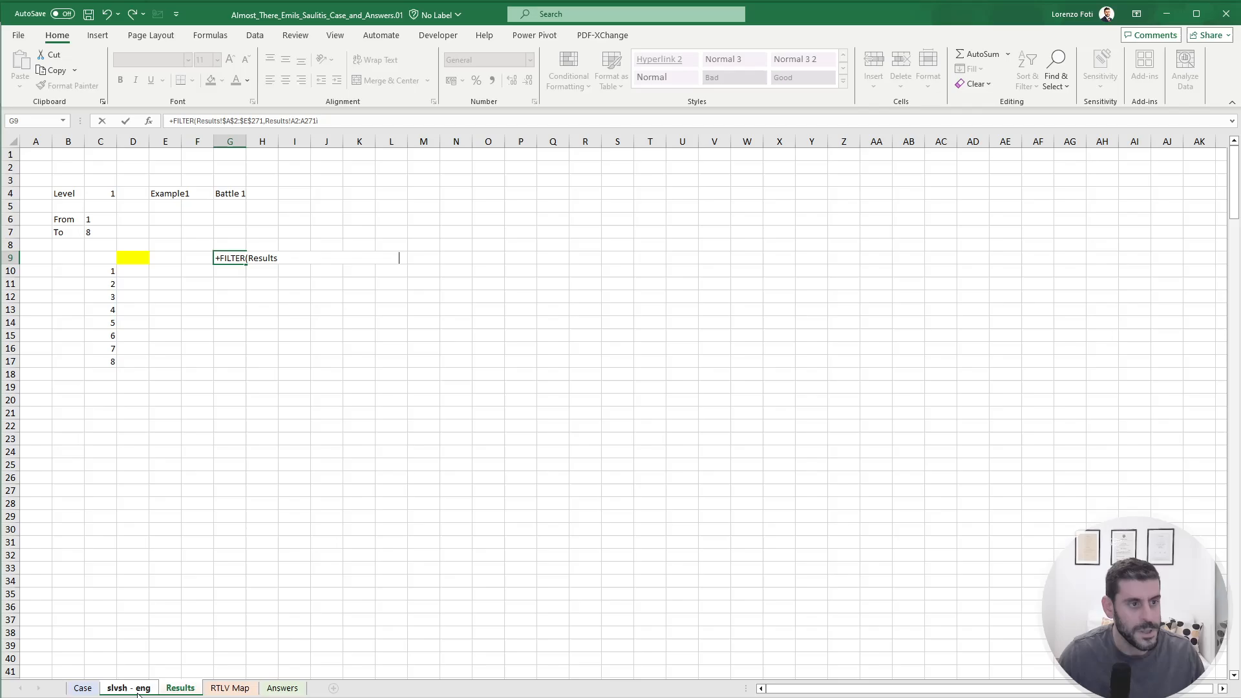
key(Return)
Complete the G9 FILTER condition so the battle column Results!A2:A271 must equal G4.
click(233, 194)
click(227, 257)
click(321, 121)
text(ì)
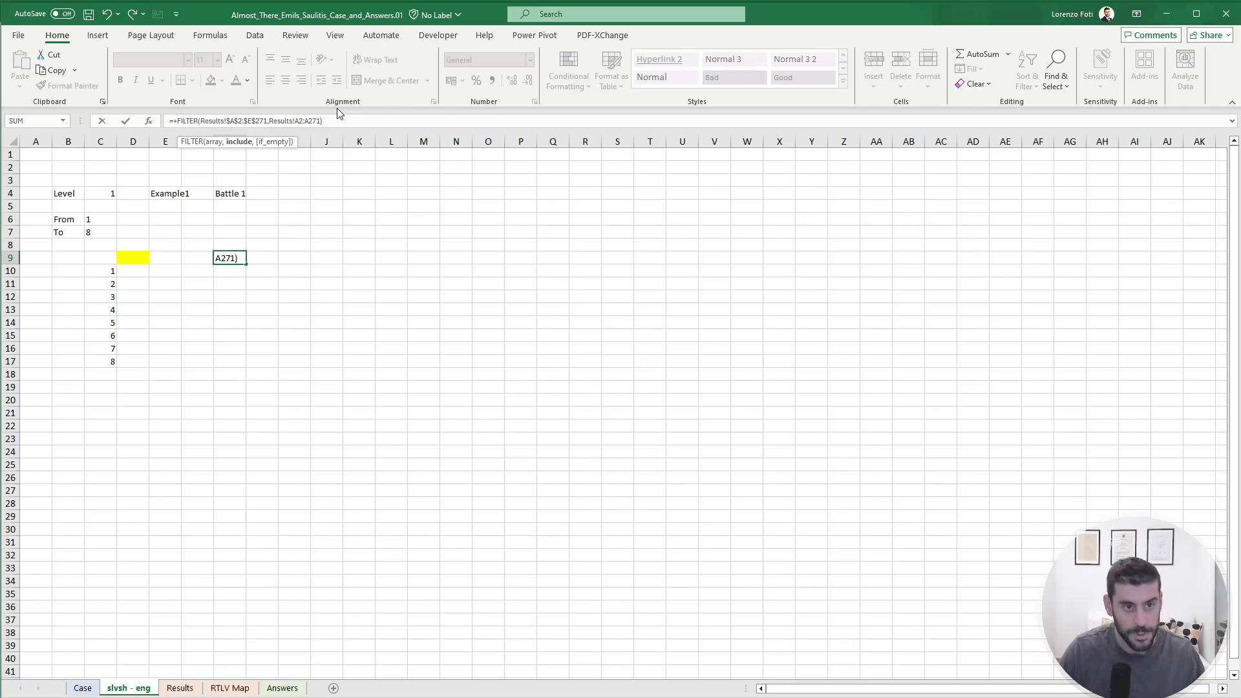
text(=)
click(242, 188)
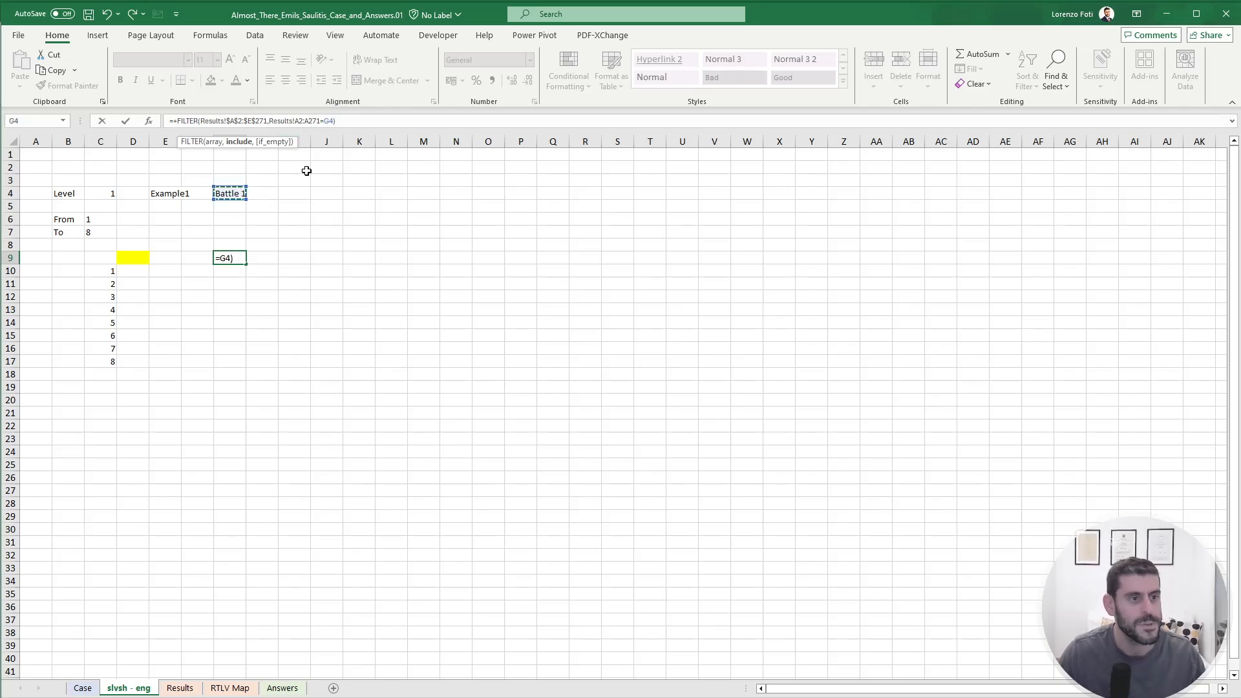
key(Return)
key(Right)
key(Right)
key(Right)
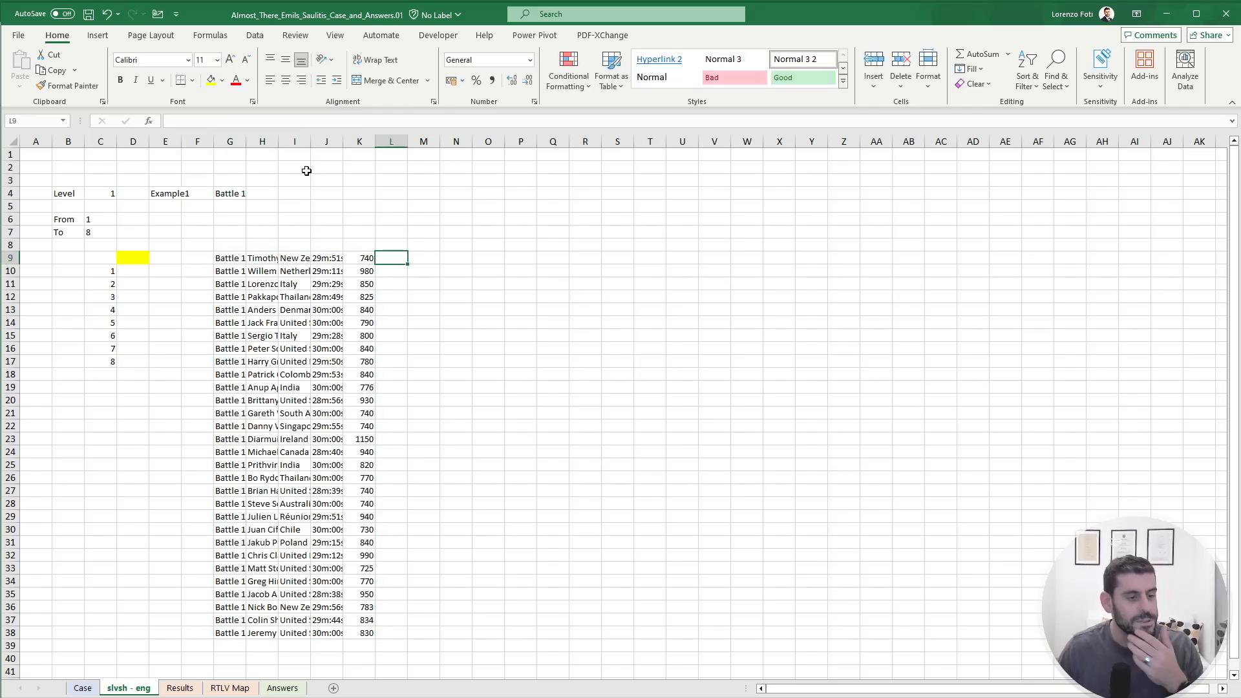
key(Right)
key(Right)
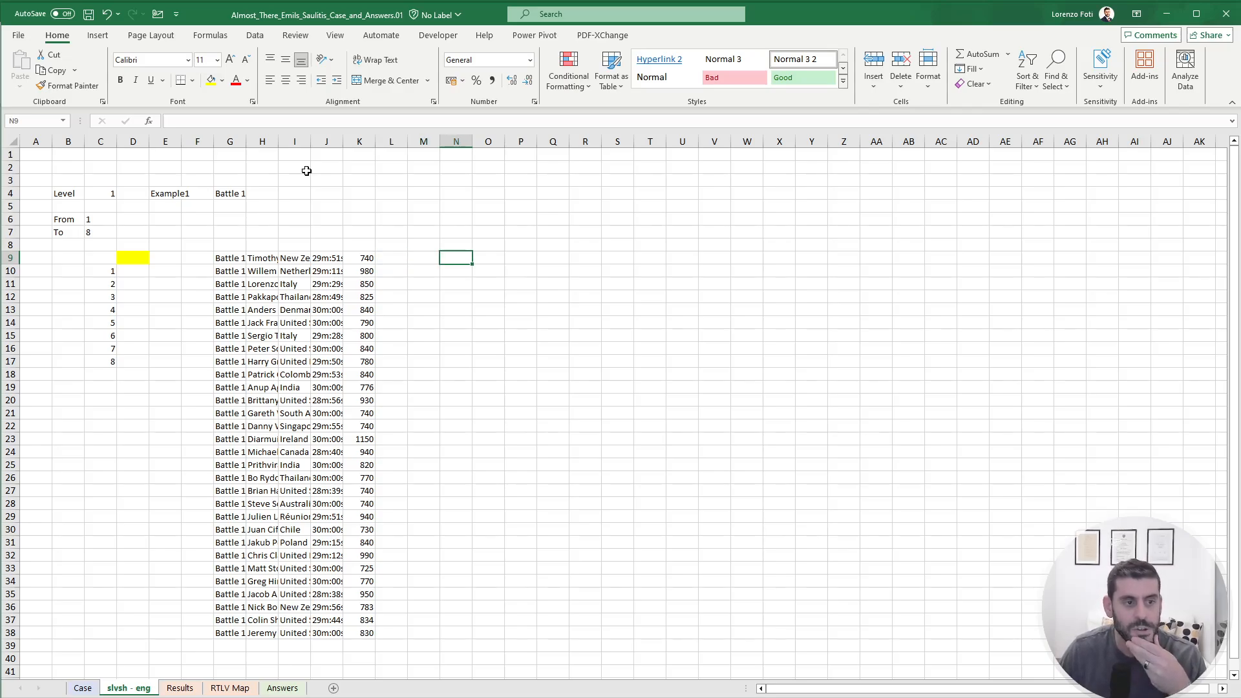
key(Right)
text(+sort)
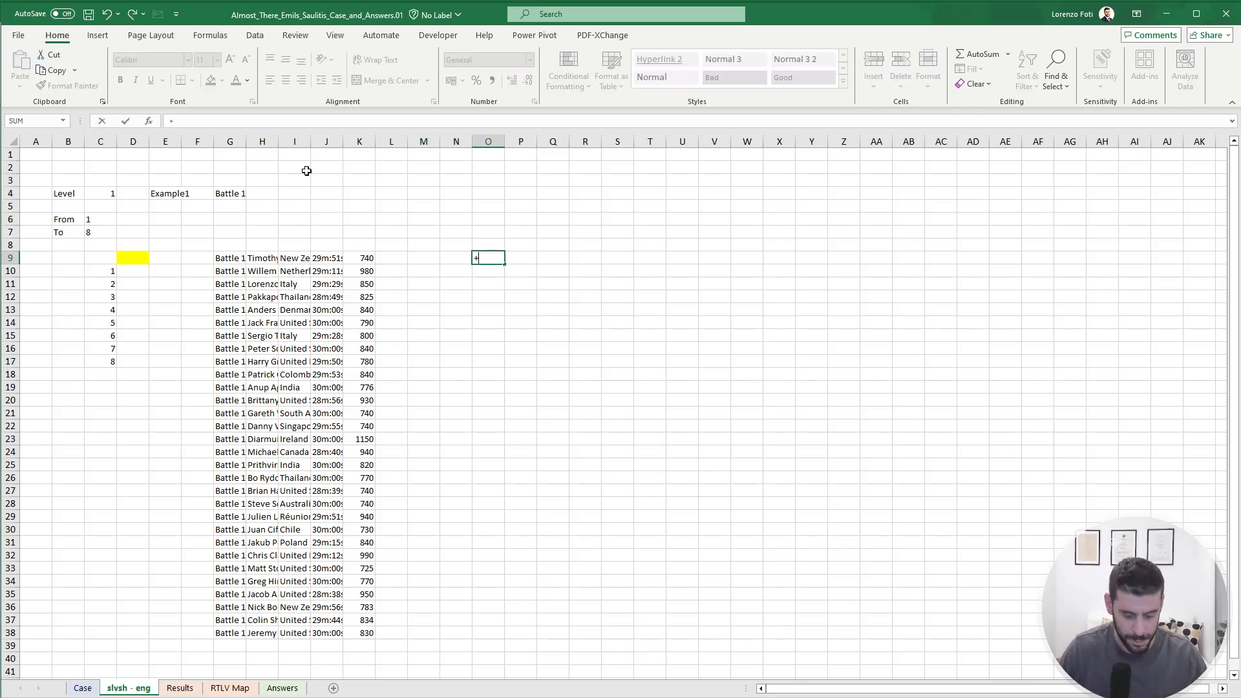
key(Escape)
key(Left)
key(Left)
key(Left)
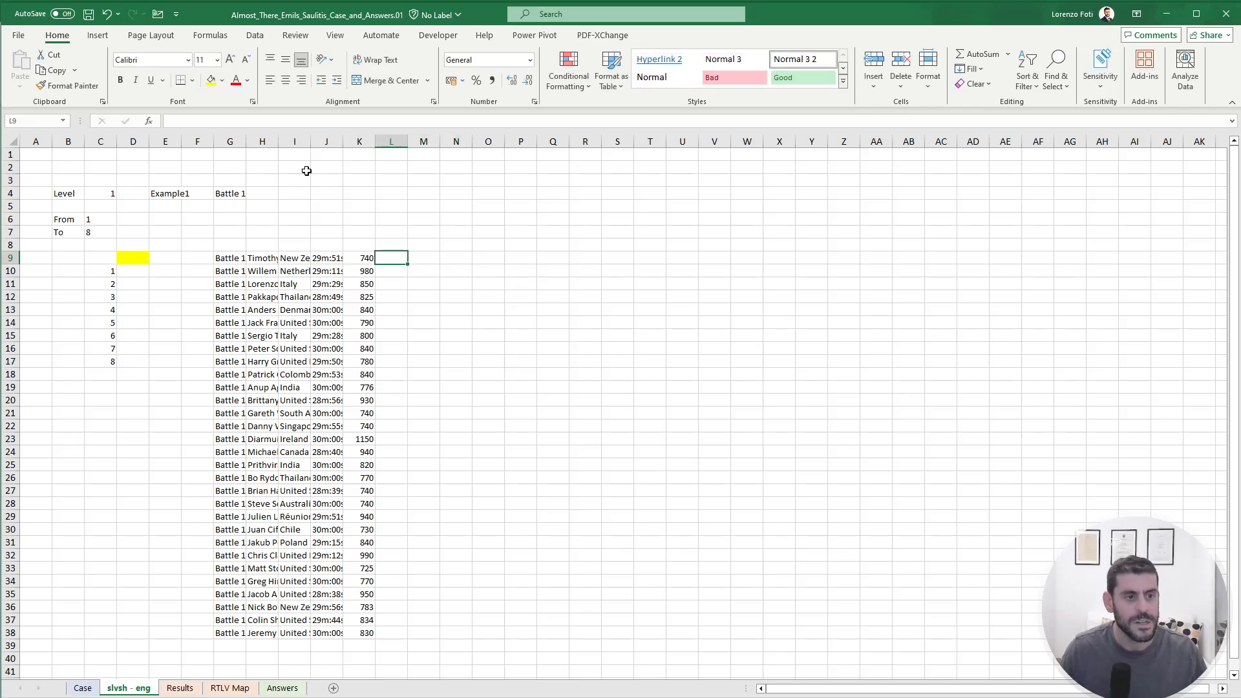
Examine how the time value in D2 of the Results sheet is stored.
key(ctrl+Page_Down)
key(ctrl+Page_Down)
key(ctrl+Page_Up)
key(ctrl+Home)
key(Right)
key(Right)
key(Right)
key(Right)
key(Down)
key(Right)
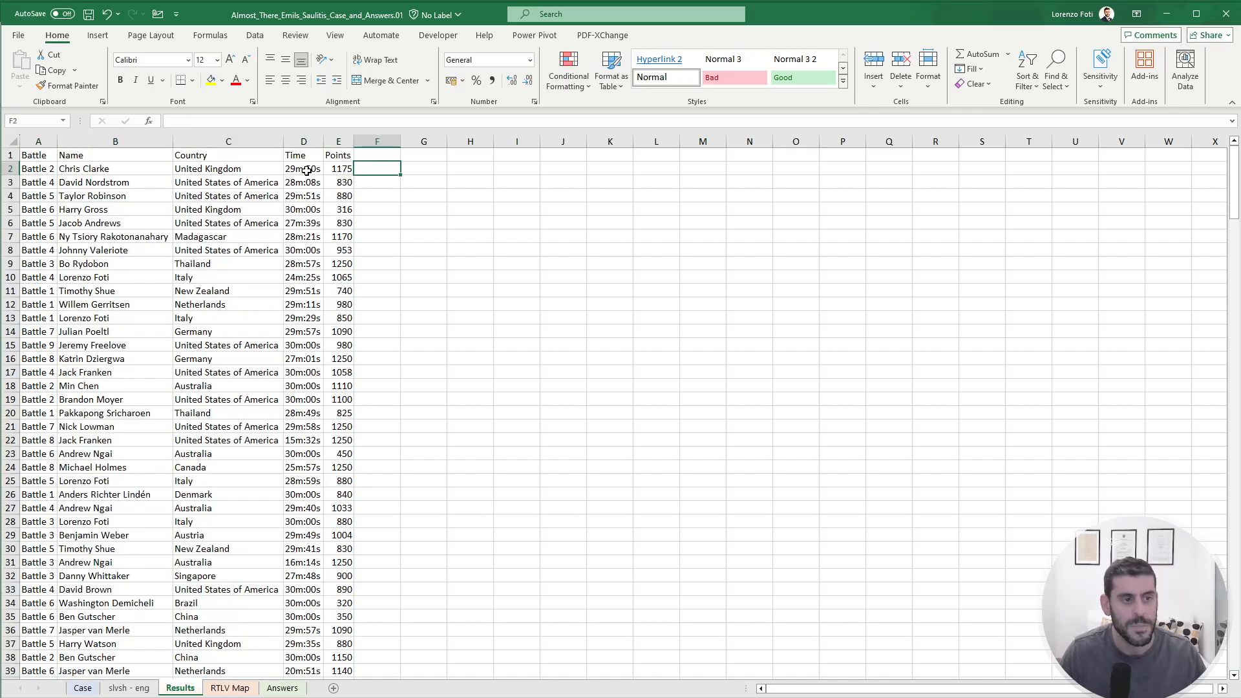
click(307, 170)
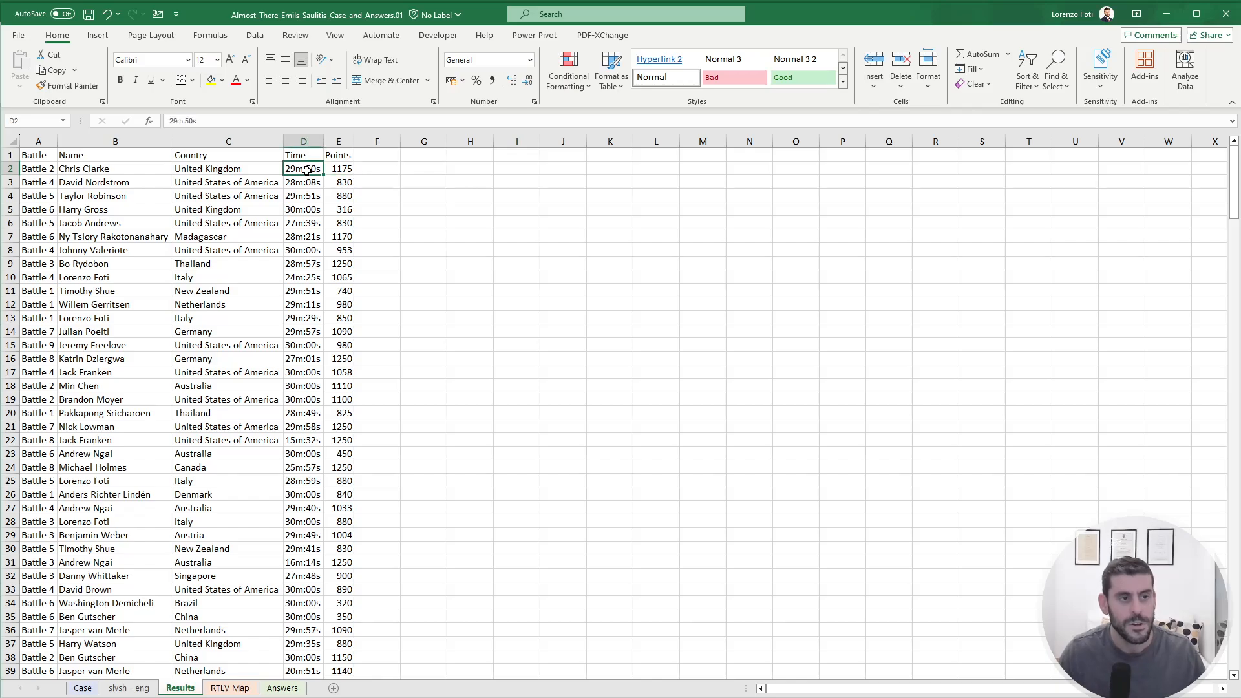
In F2 of Results, extract the minutes from D2 as a number using TEXTBEFORE with the delimiter "m".
key(Right)
key(Right)
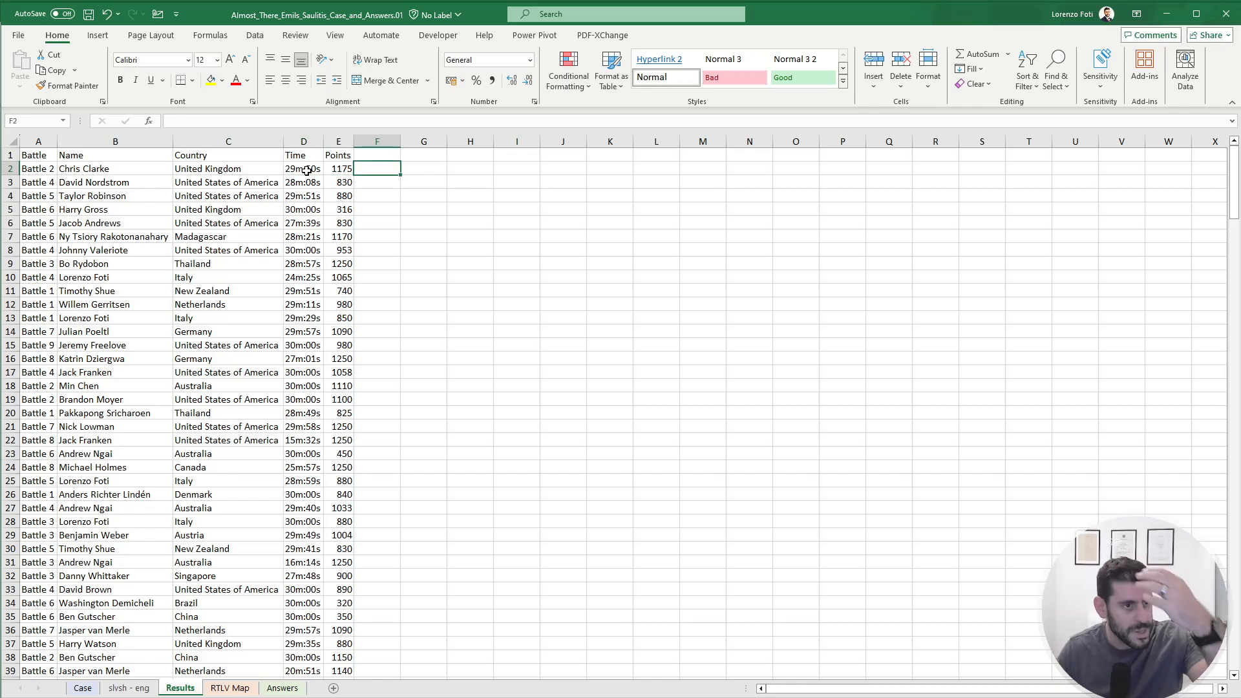
text(+)
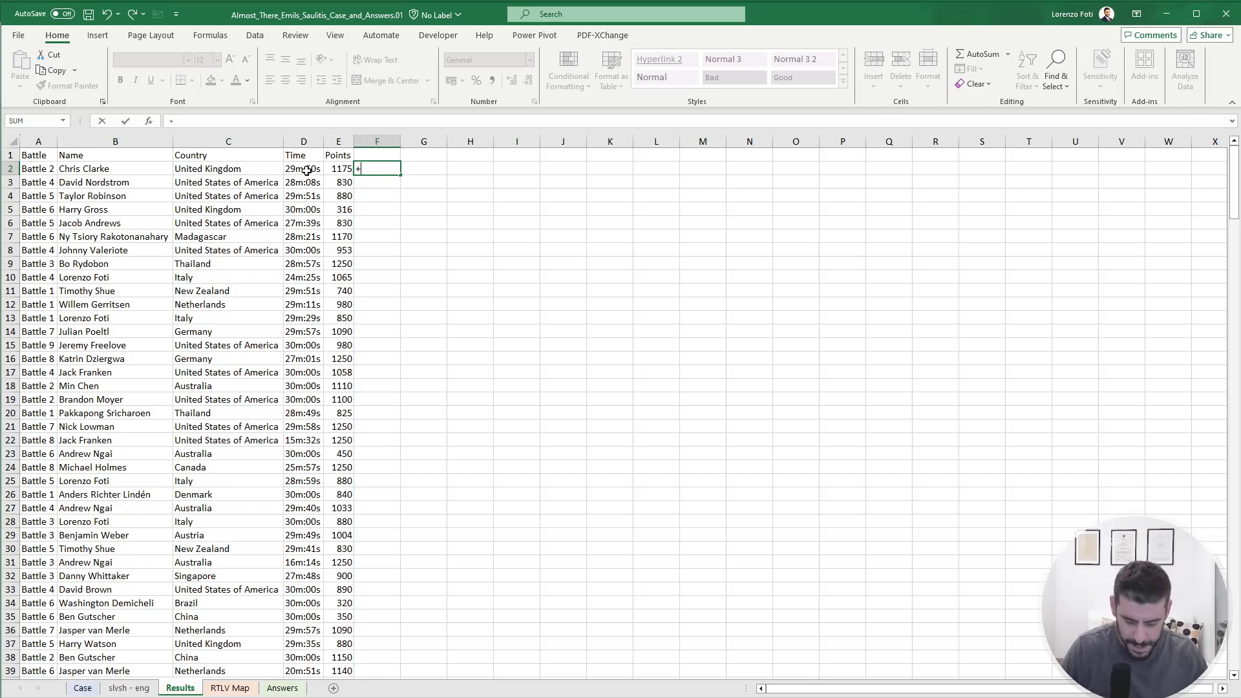
text(--TEXTBEFORE(E2)
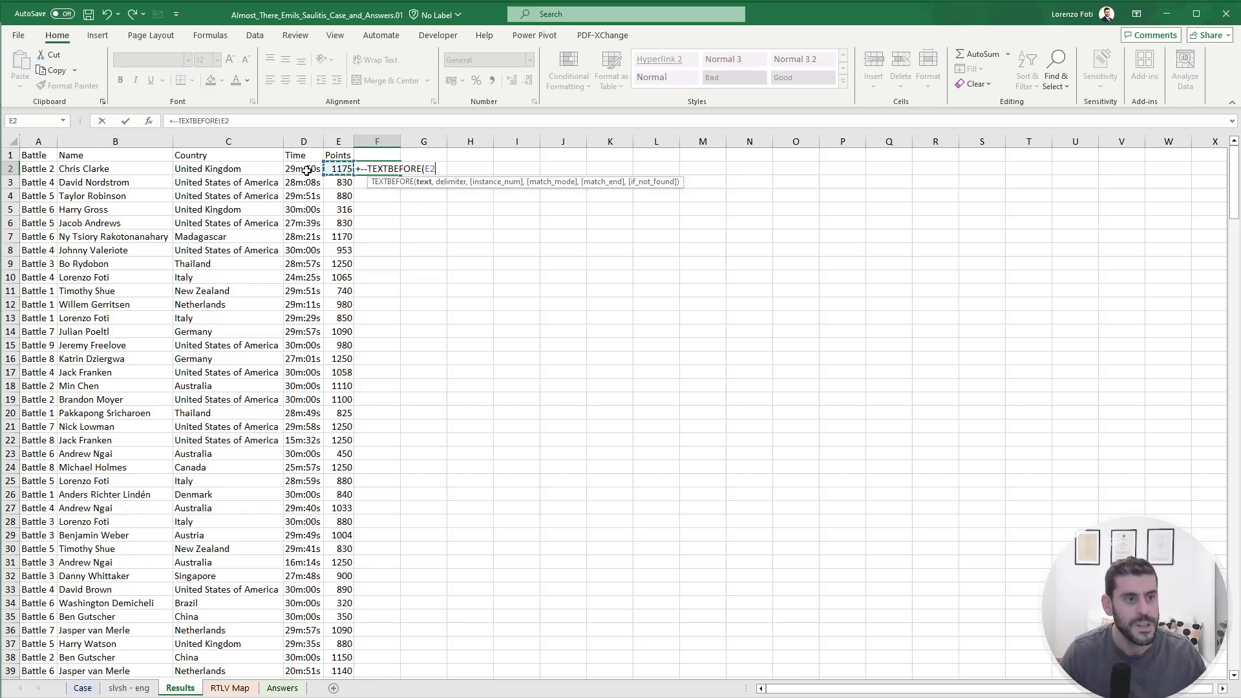
click(308, 170)
text(,"m)
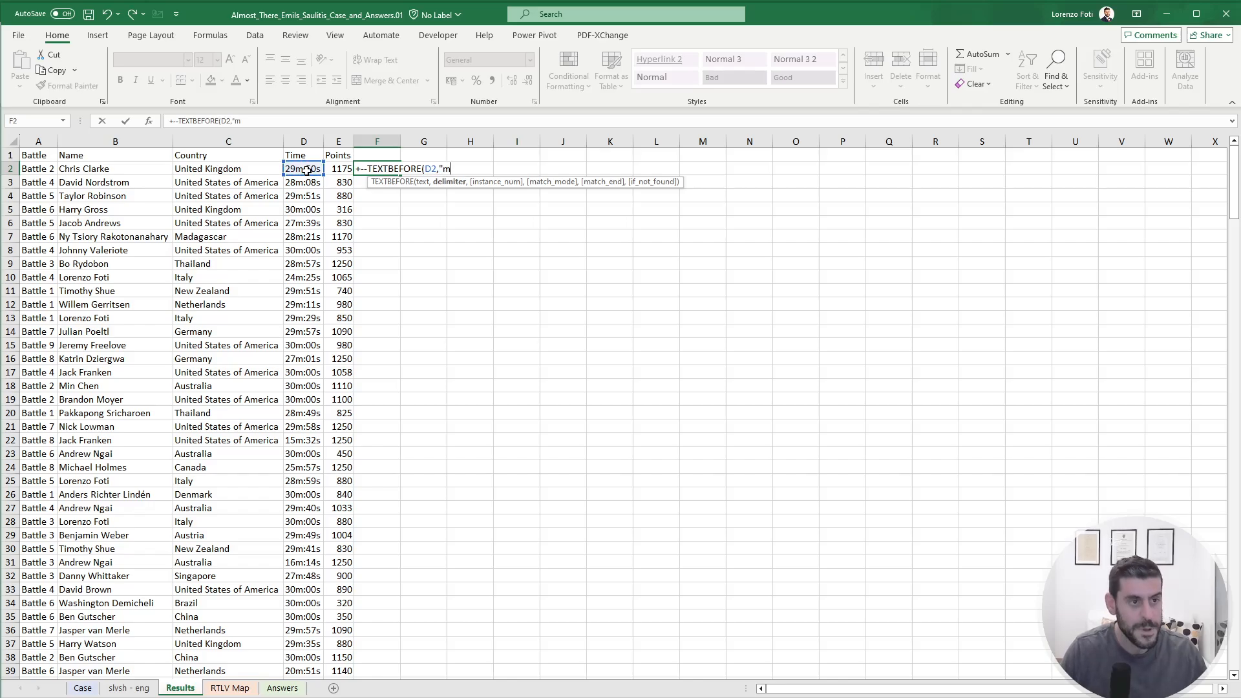
text(")
key(Return)
In G2 of Results, extract the seconds from D2 as a number using TEXTAFTER with the delimiter ":".
key(Up)
key(Right)
text(+--texta)
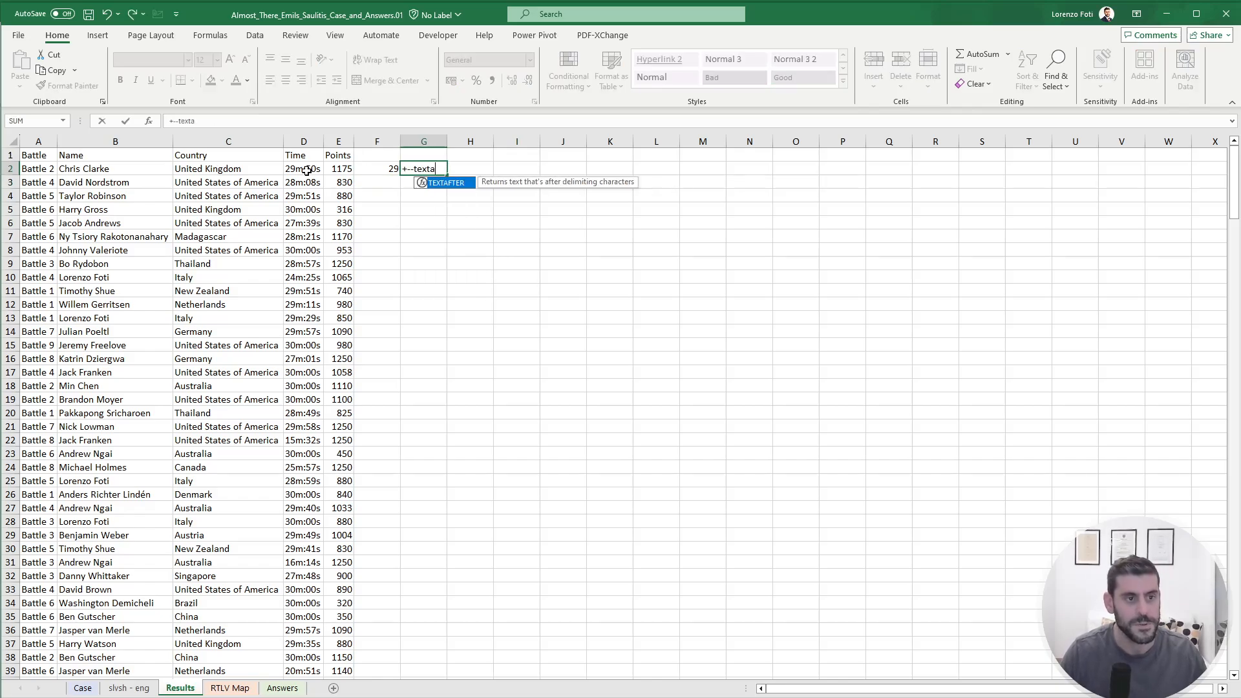
key(Tab)
click(307, 170)
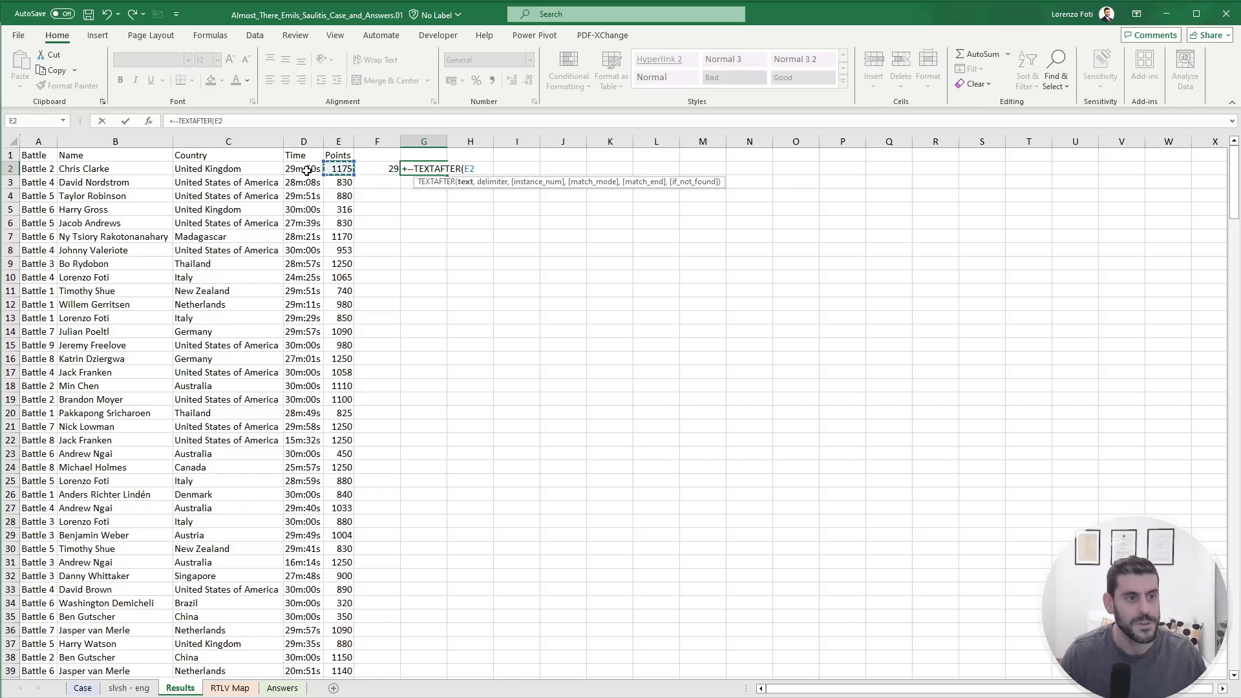
text(,)
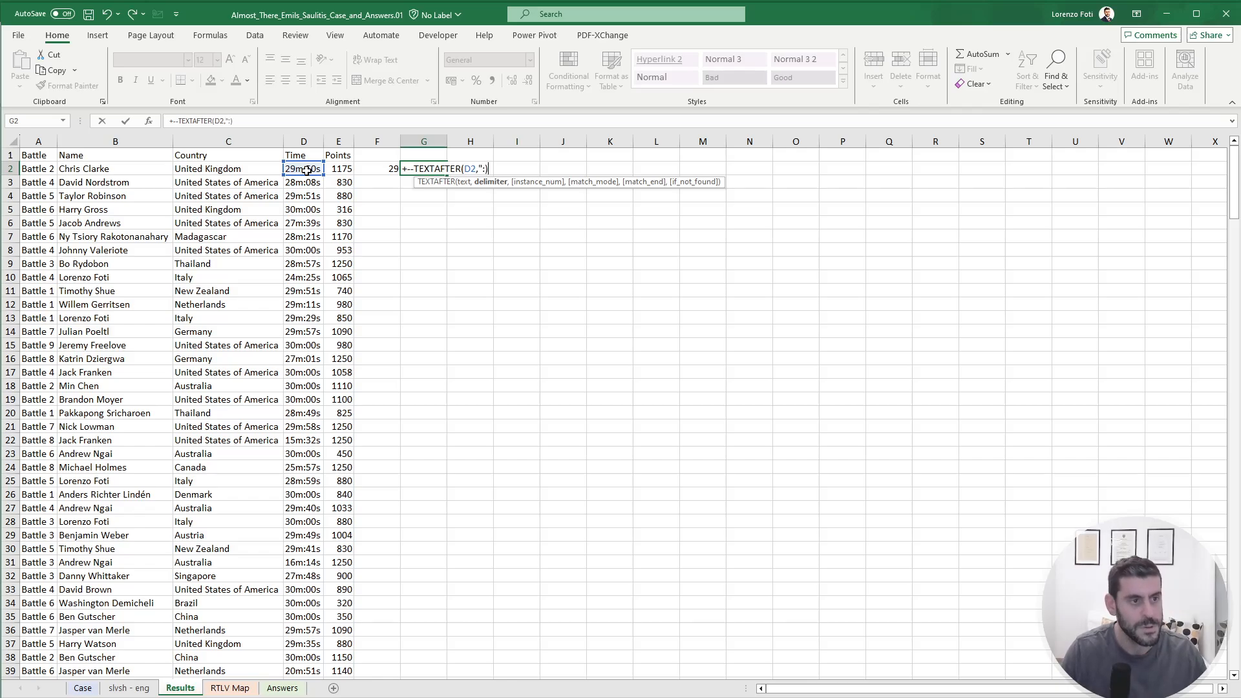
text(":"))
key(ctrl+Return)
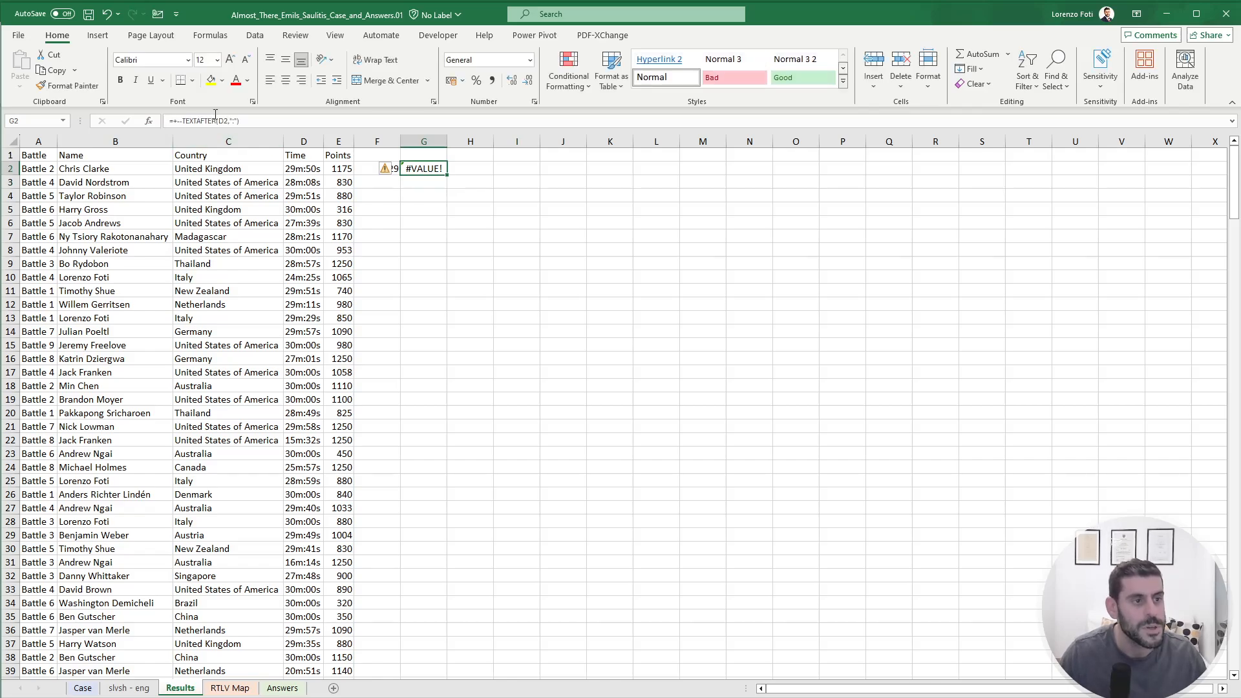
Re-enter the ":" delimiter argument in G2's TEXTAFTER formula.
click(235, 121)
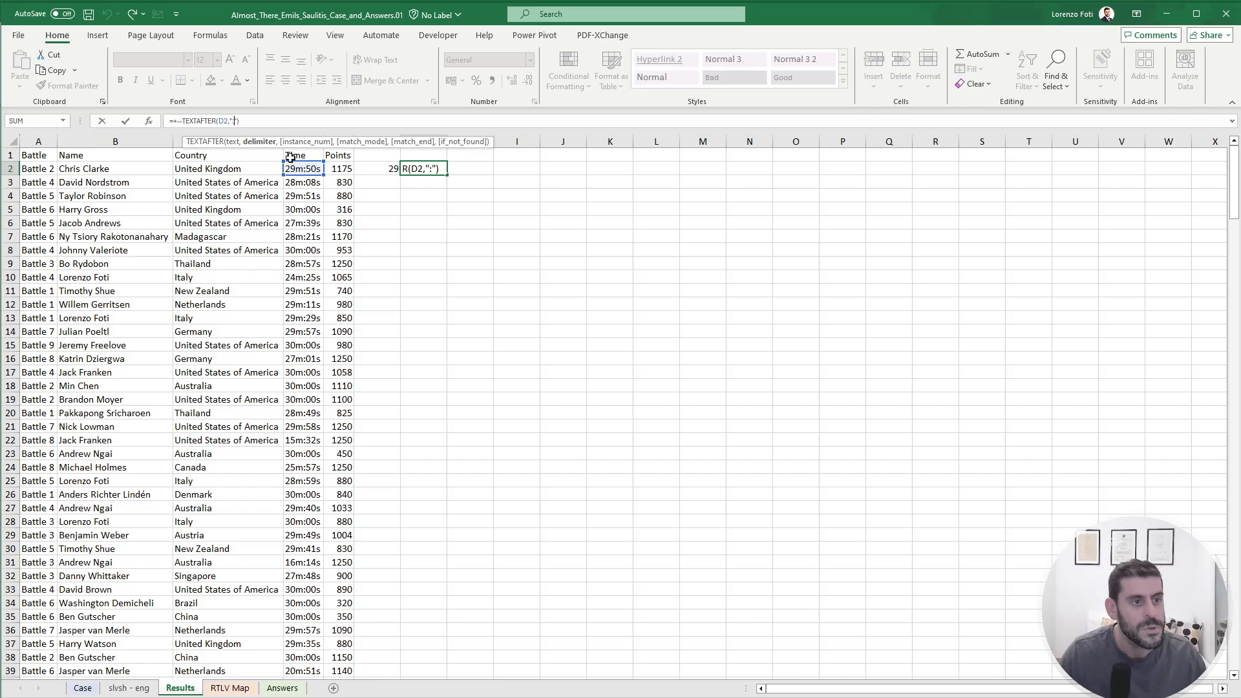
click(267, 121)
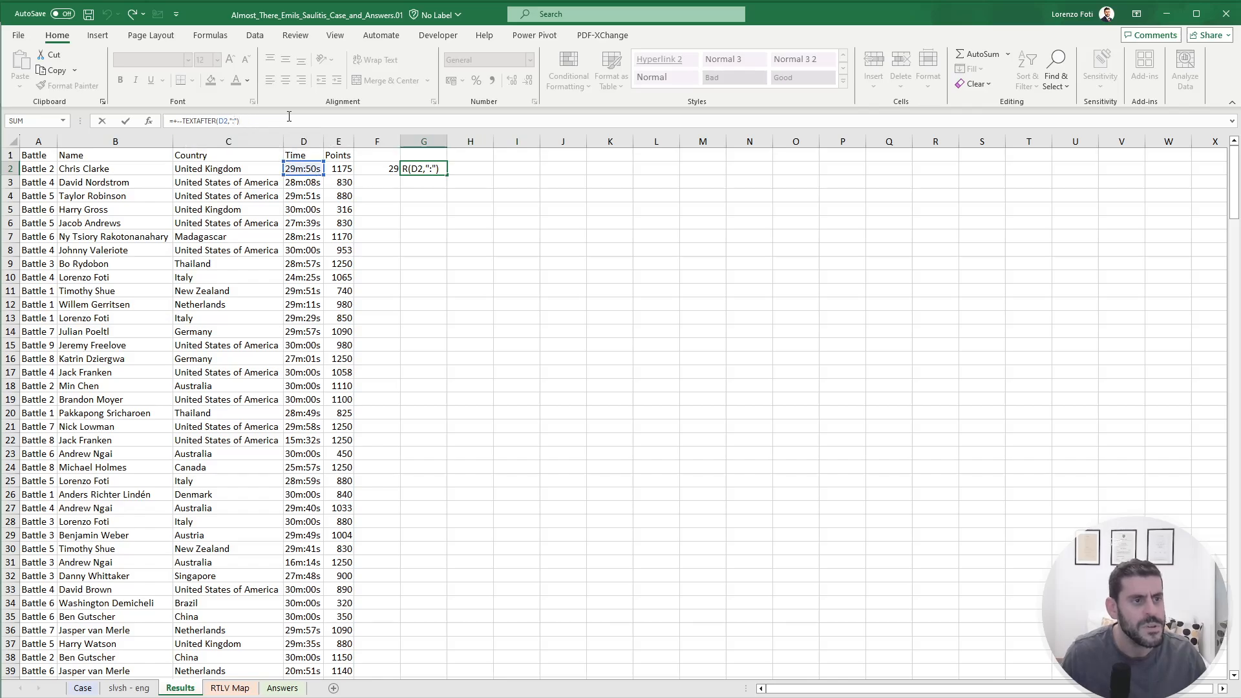
key(ctrl+Return)
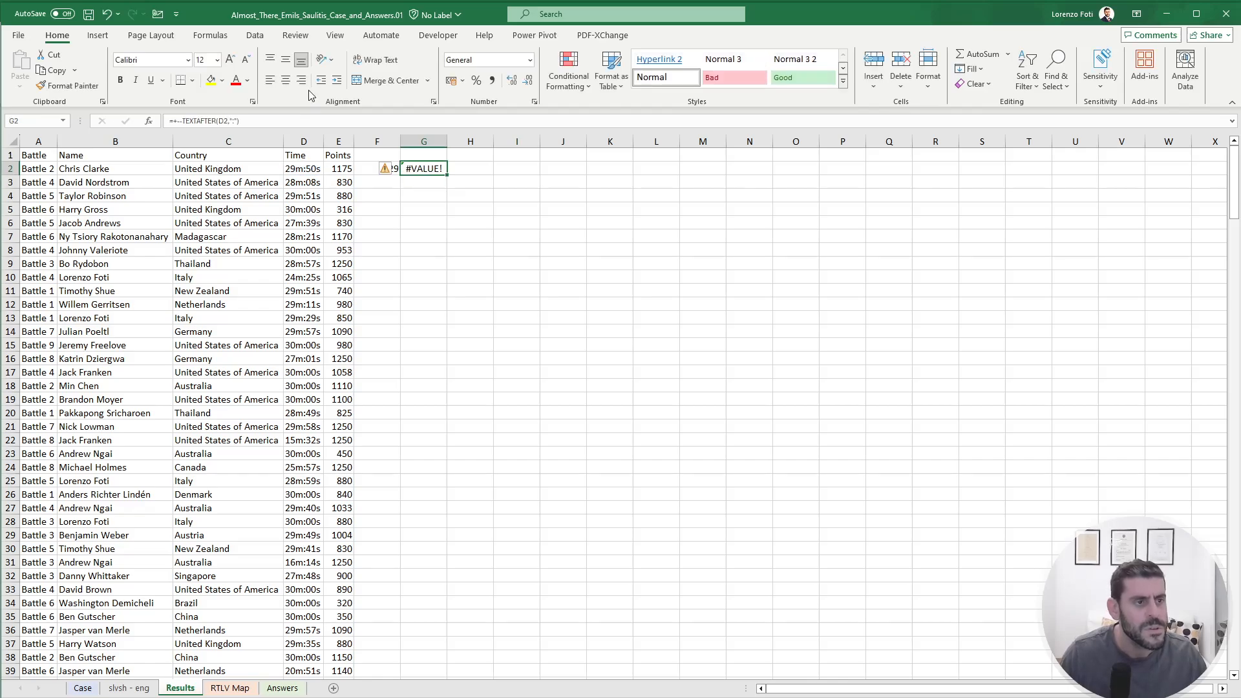
click(237, 121)
key(Right)
key(BackSpace)
key(BackSpace)
key(BackSpace)
key(BackSpace)
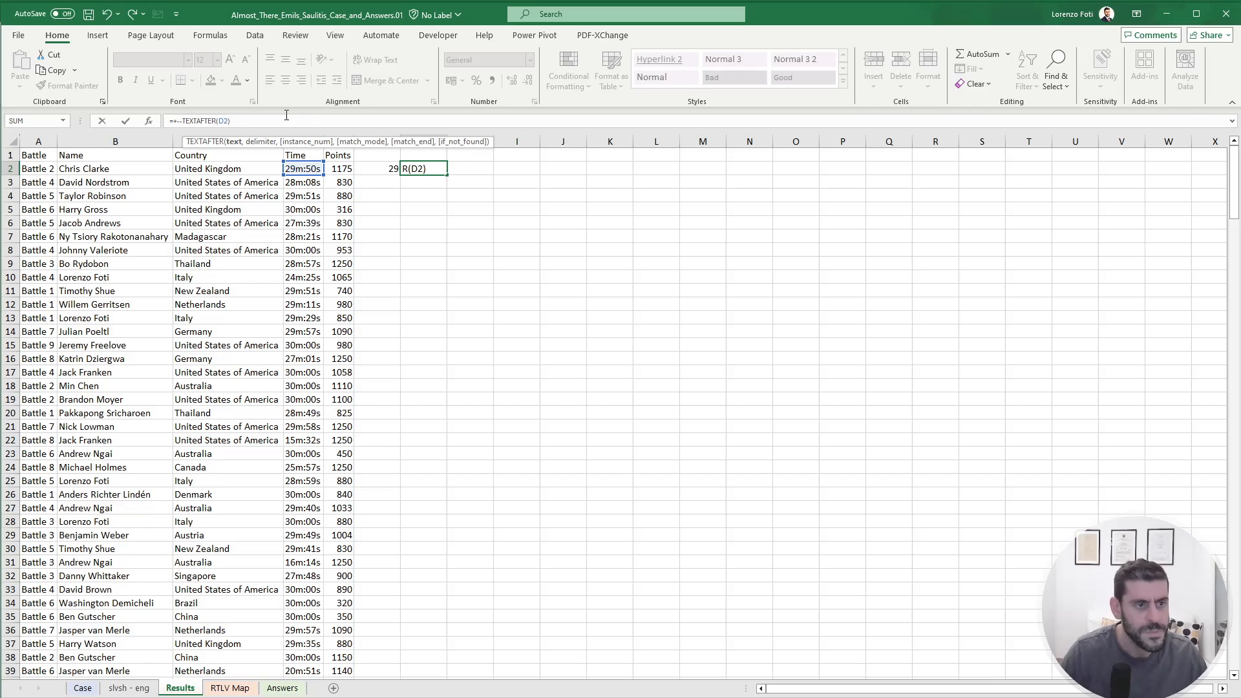
text(,":)
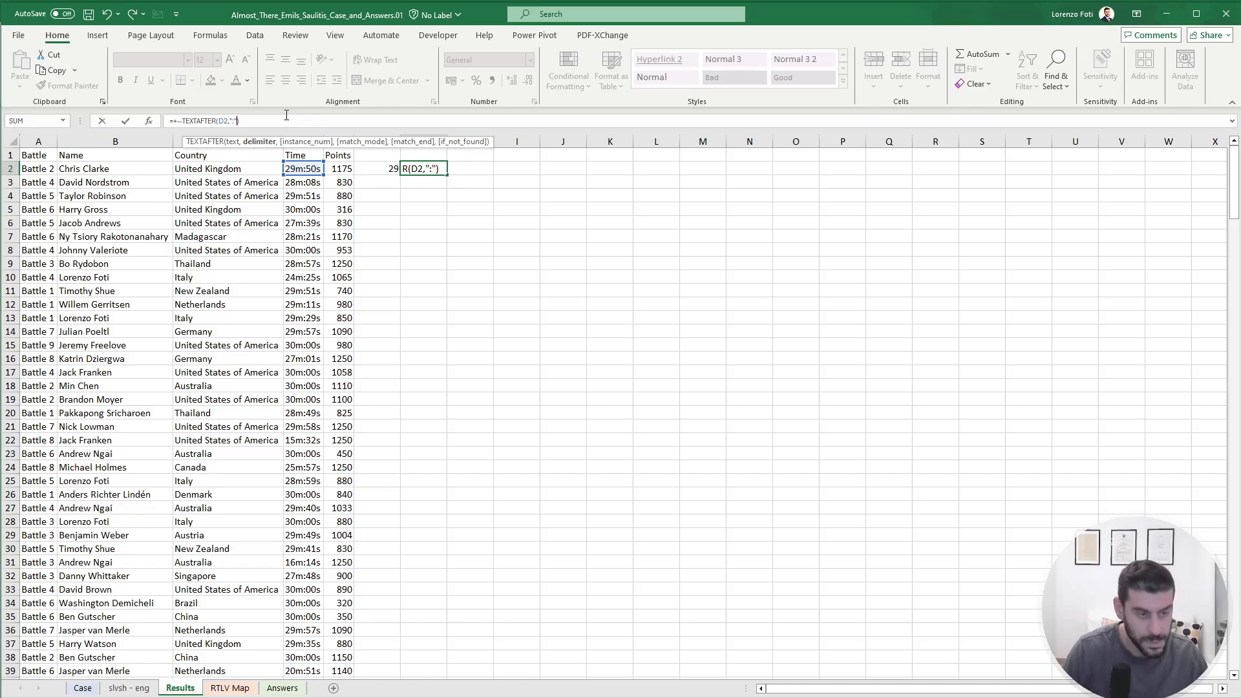
key(Return)
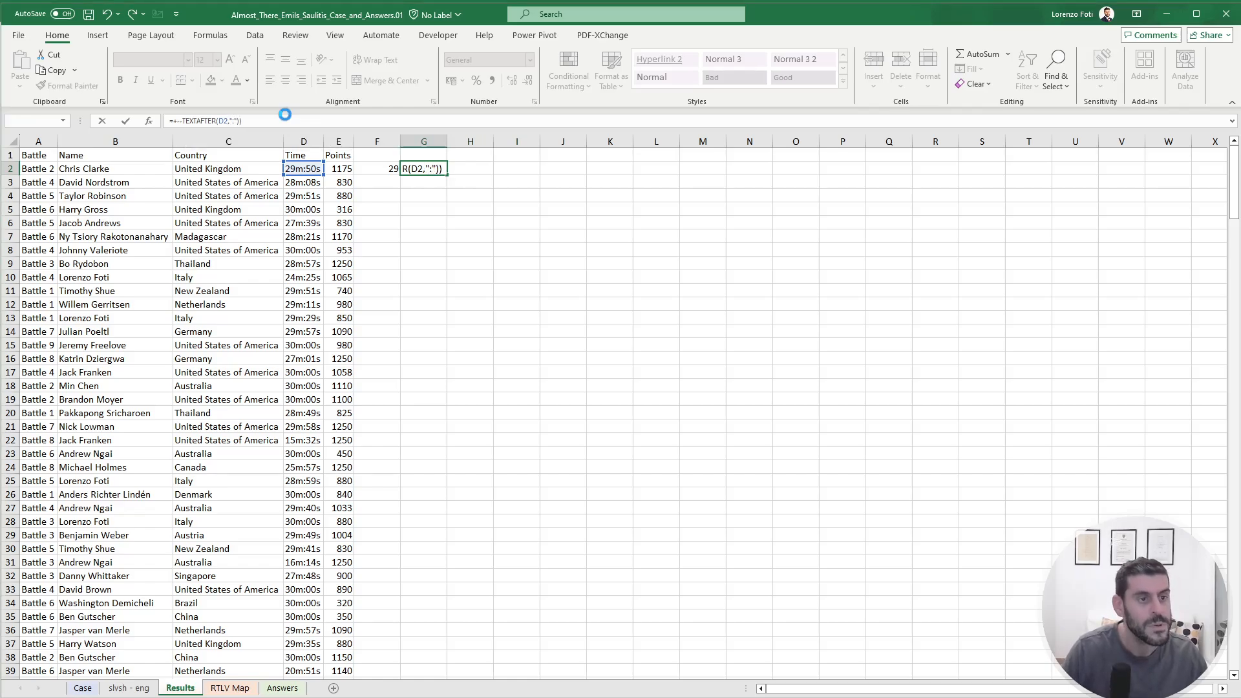
key(Return)
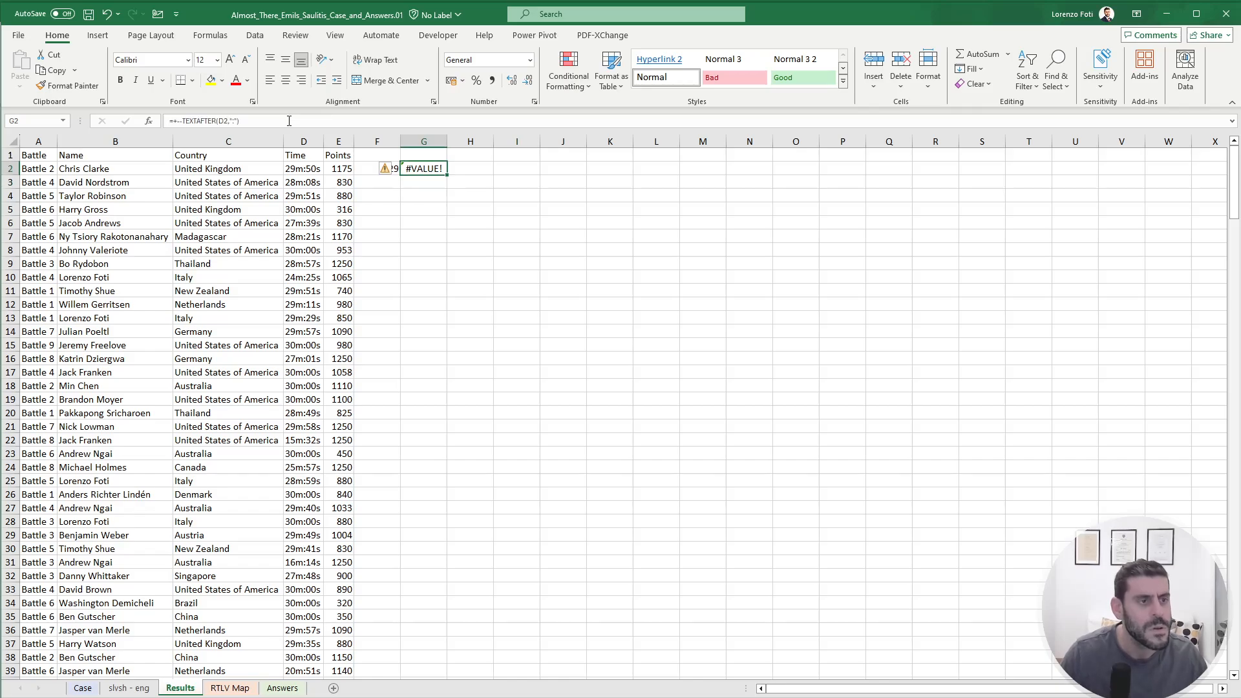
click(238, 121)
key(BackSpace)
key(BackSpace)
key(BackSpace)
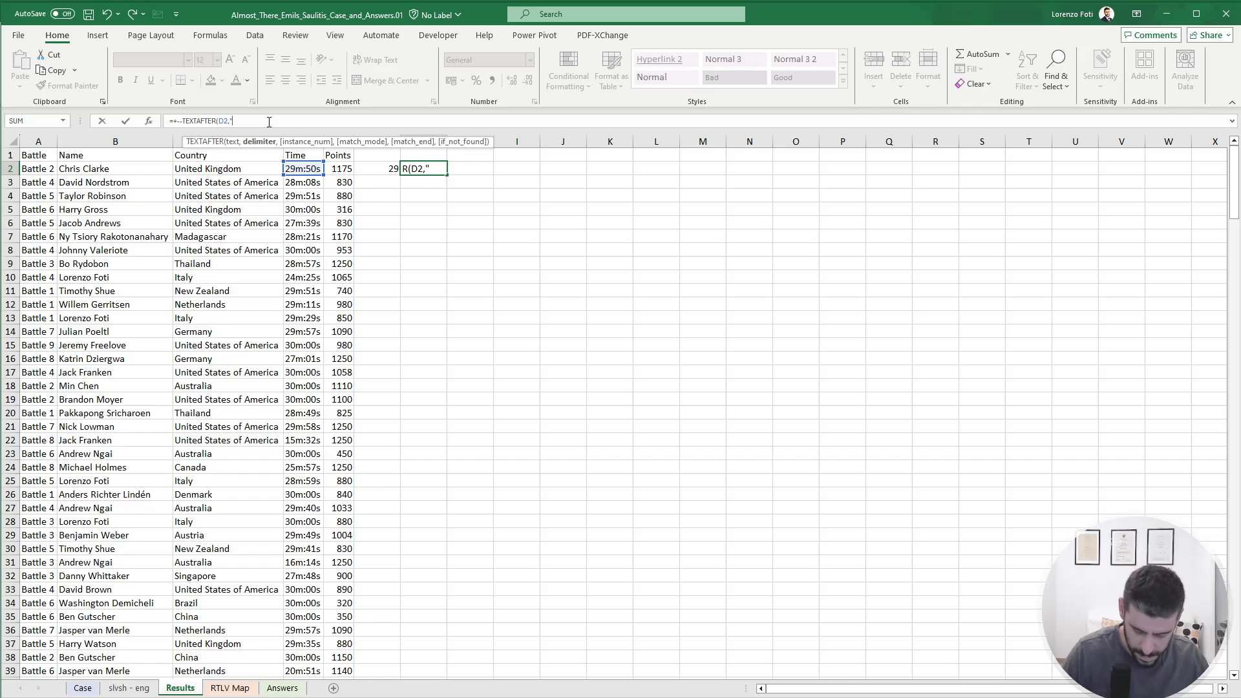
key(Return)
key(Up)
click(370, 172)
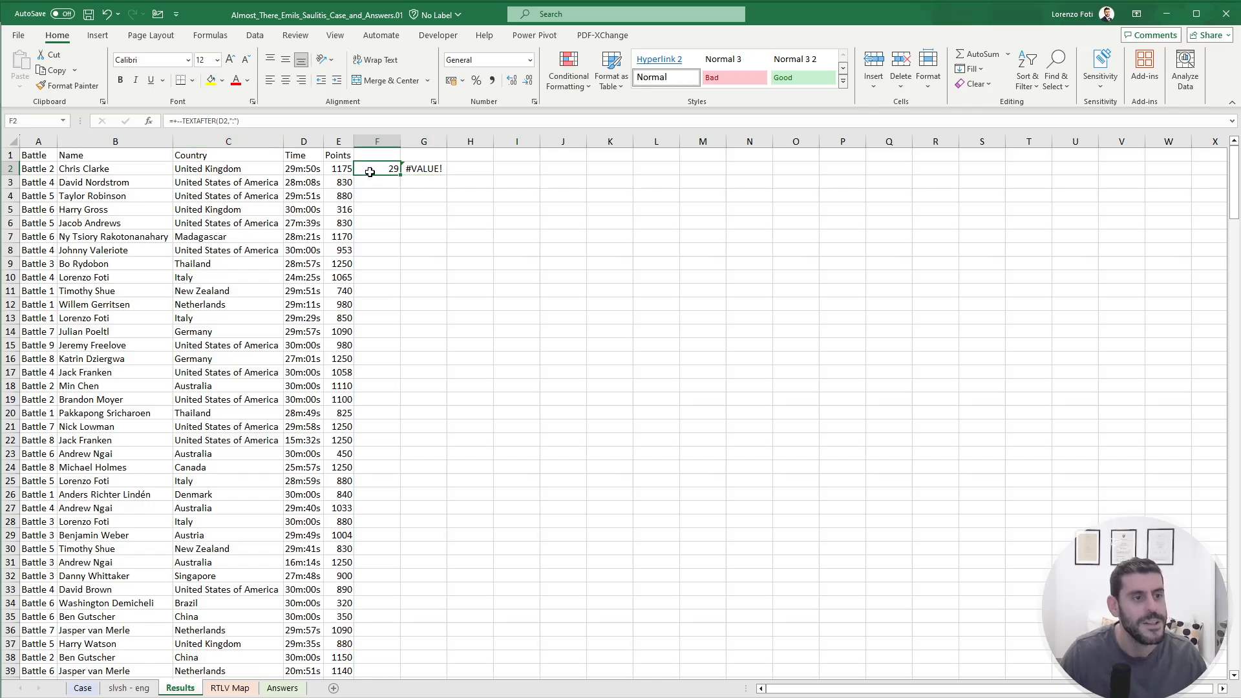
key(Right)
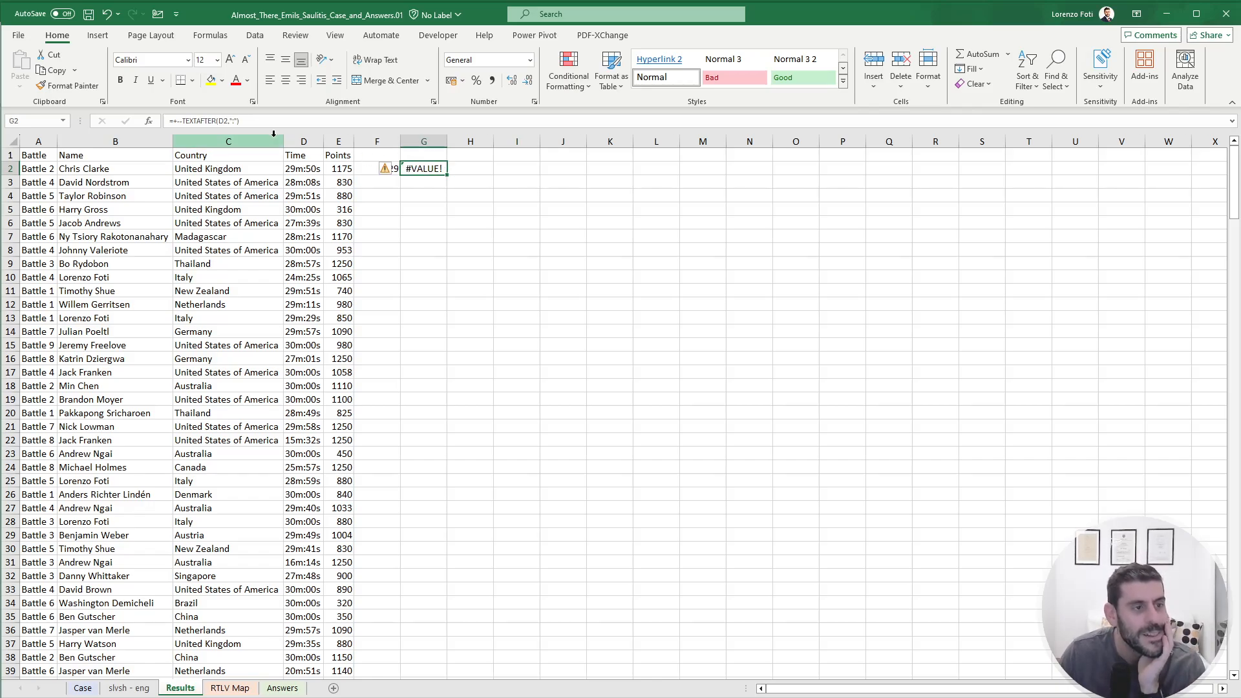
Change the TEXTAFTER delimiter in G2 to "m:".
click(250, 123)
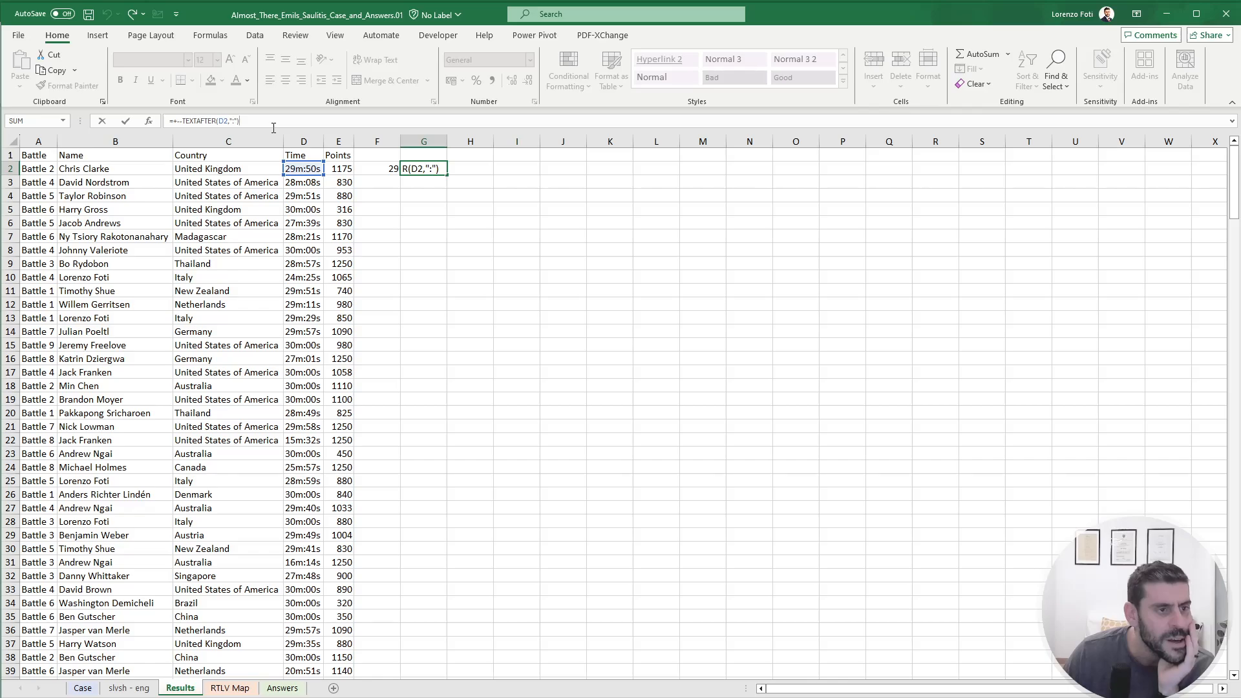
click(233, 123)
text(m)
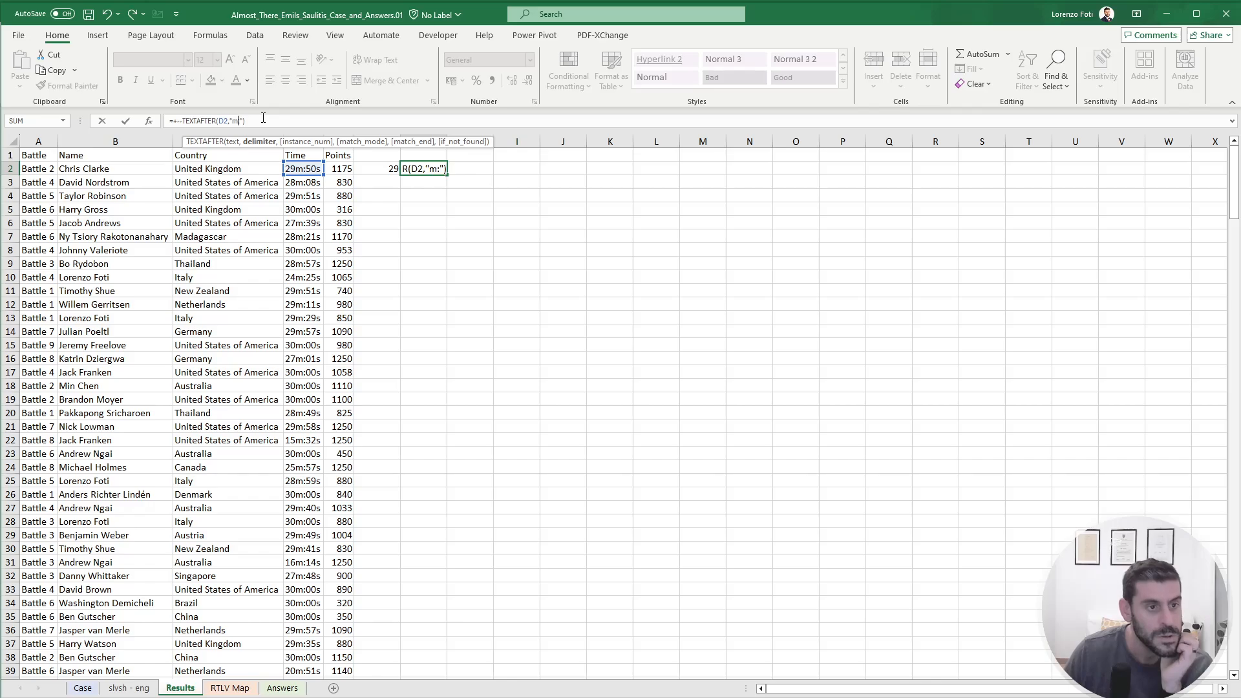
key(ctrl+Return)
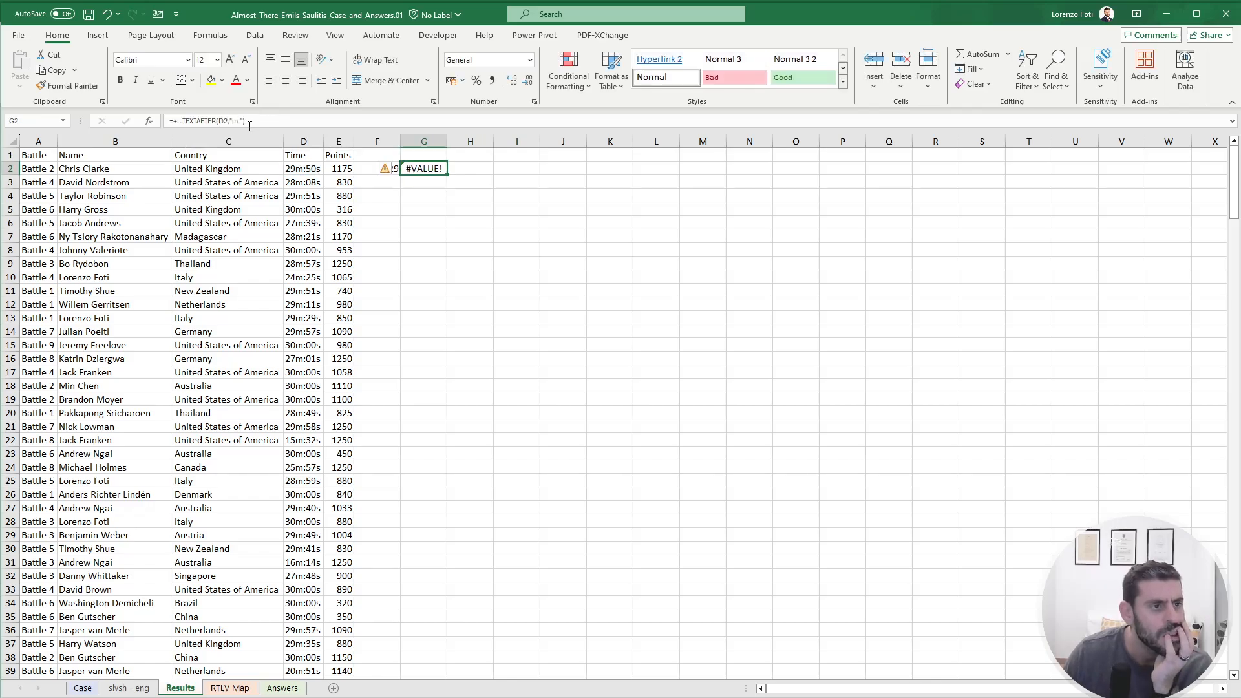
click(250, 123)
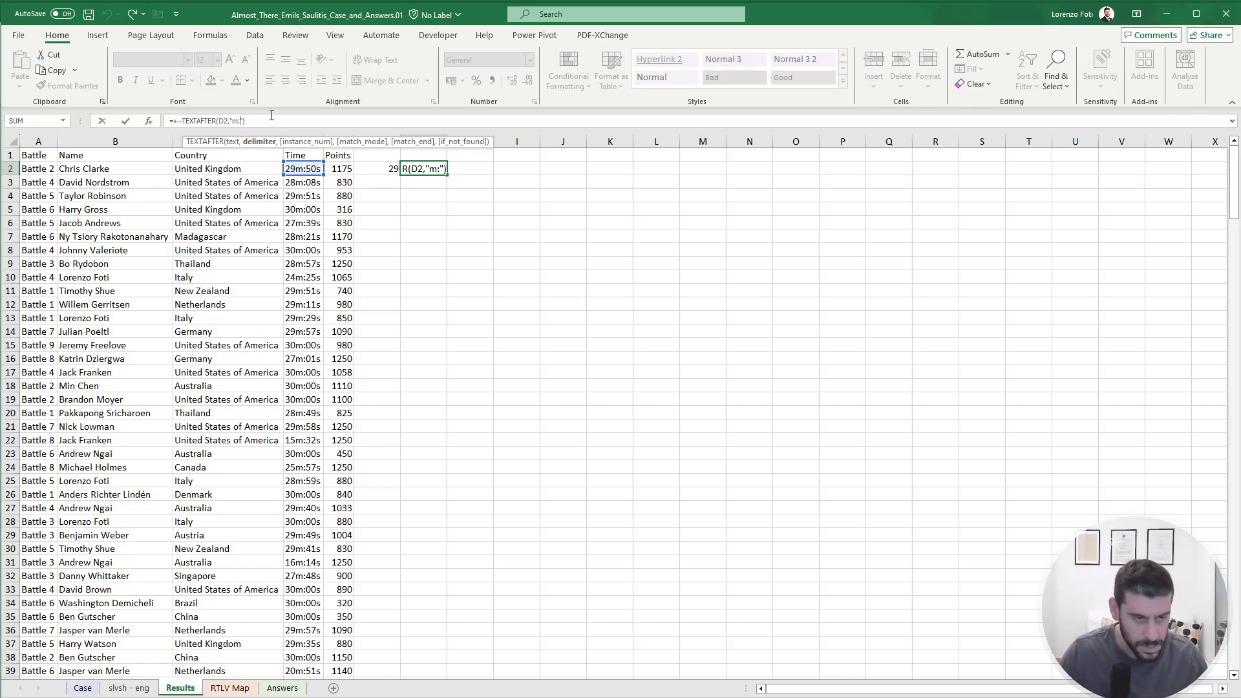
key(ctrl+Return)
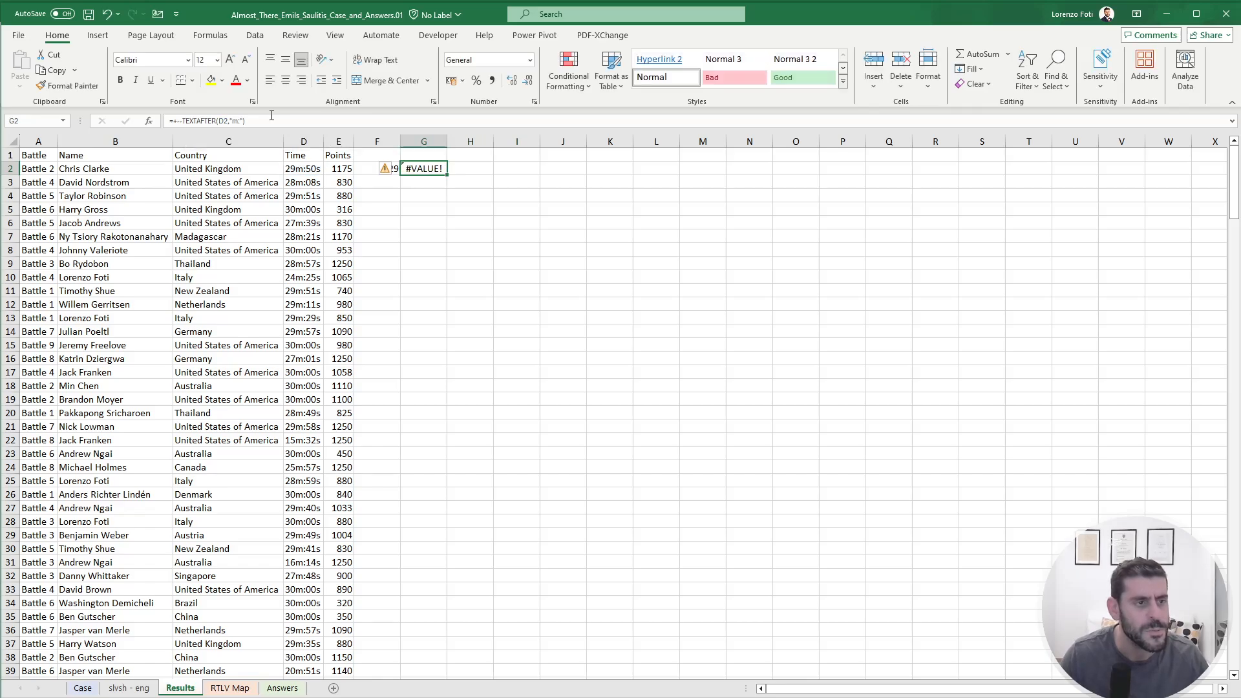
Try TEXTSPLIT in place of TEXTAFTER in the G2 formula, and undo the replacement.
double_click(201, 121)
text(textsplit)
key(ctrl+Return)
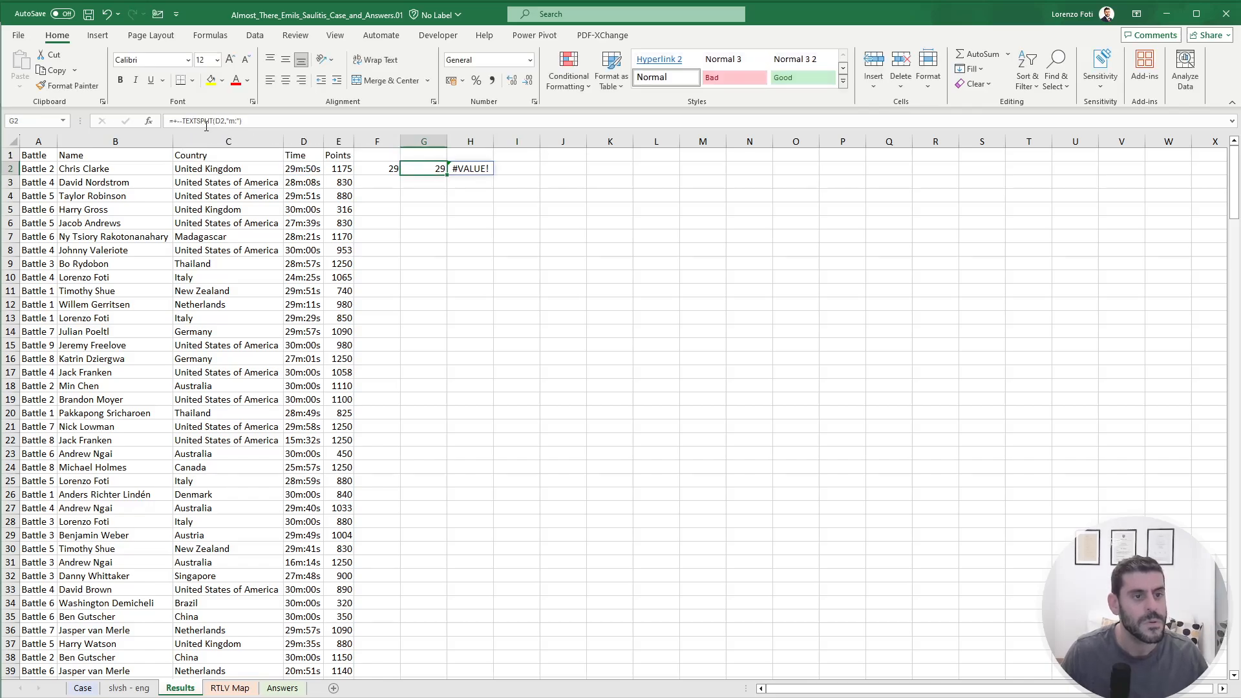
key(ctrl+z)
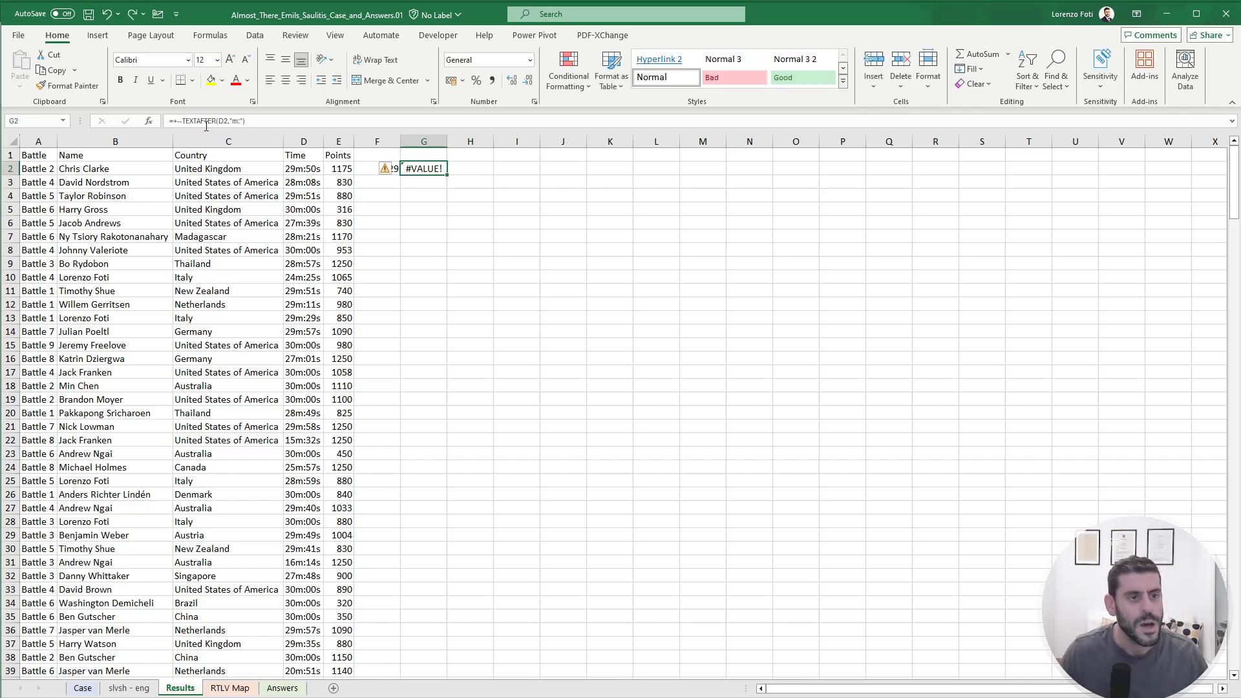
Wrap the TEXTAFTER expression in G2 in SUBSTITUTE, replacing "s" with an empty string.
click(192, 121)
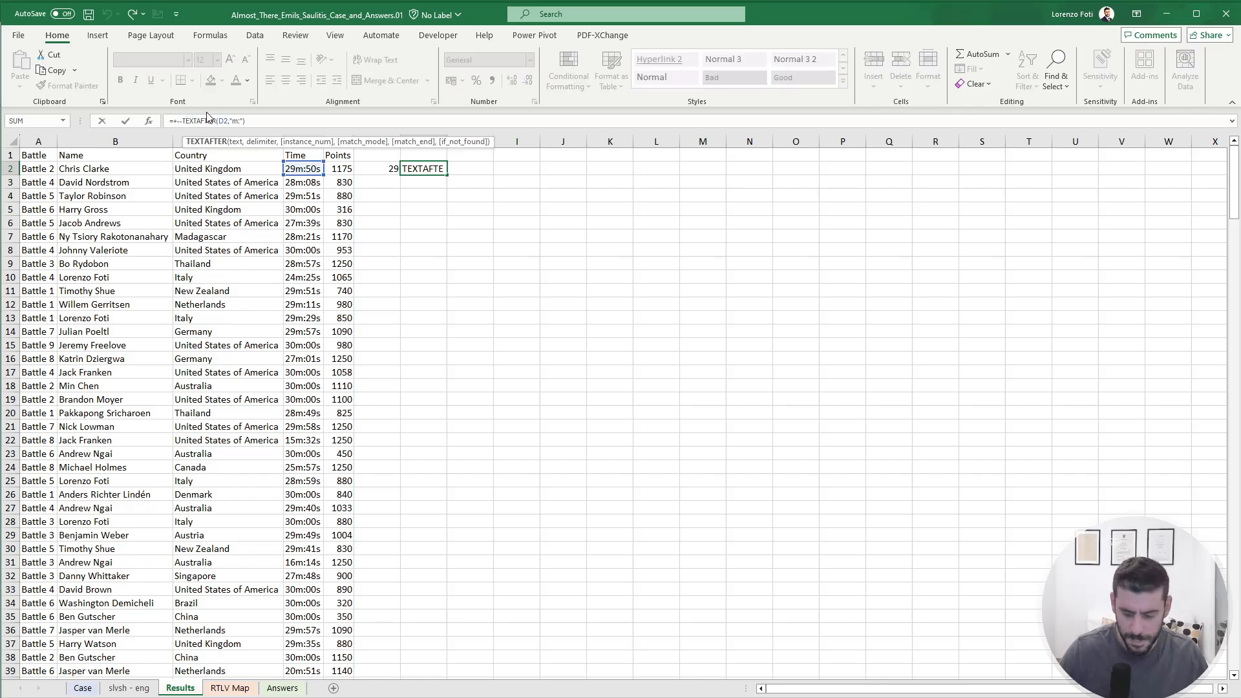
key(Left)
text(SUBSTITUTE()
key(Tab)
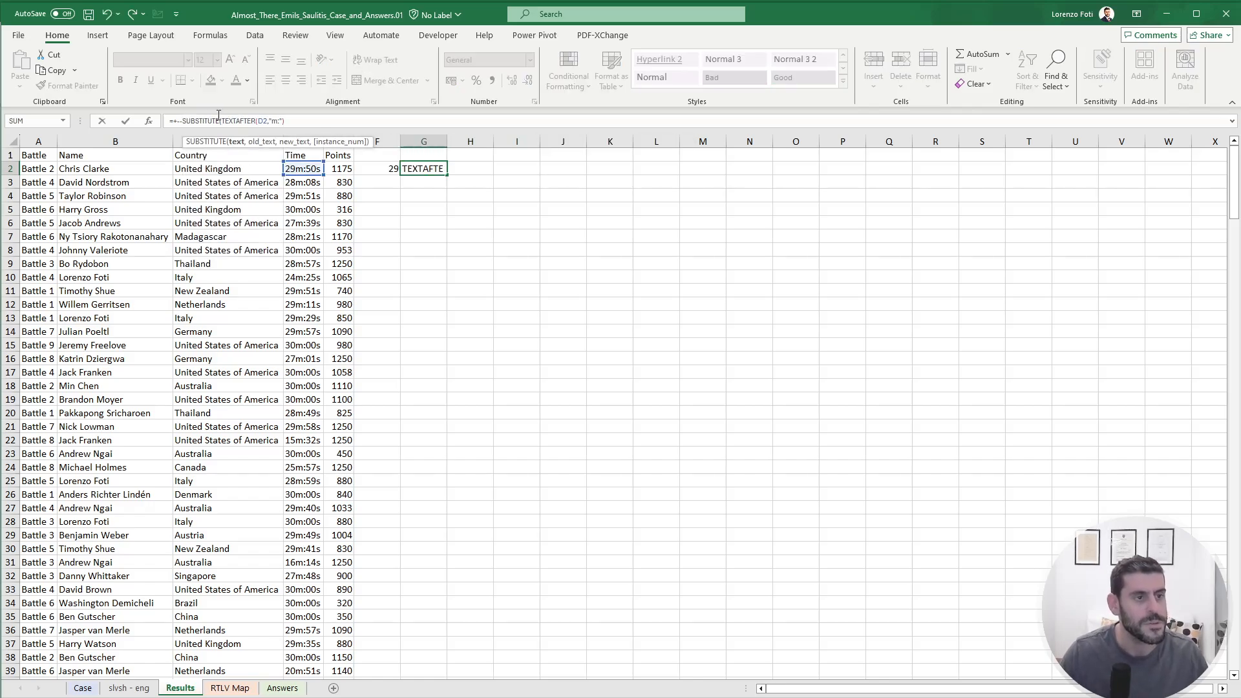
click(307, 123)
text(,)
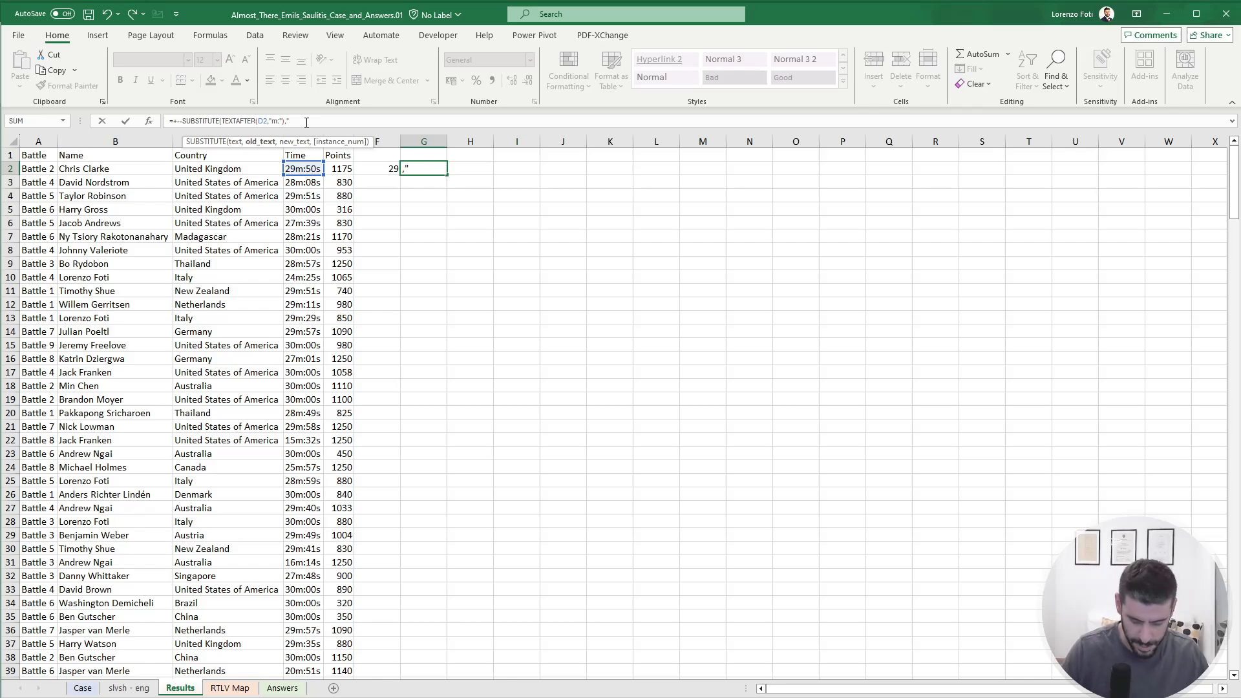
text("s",)
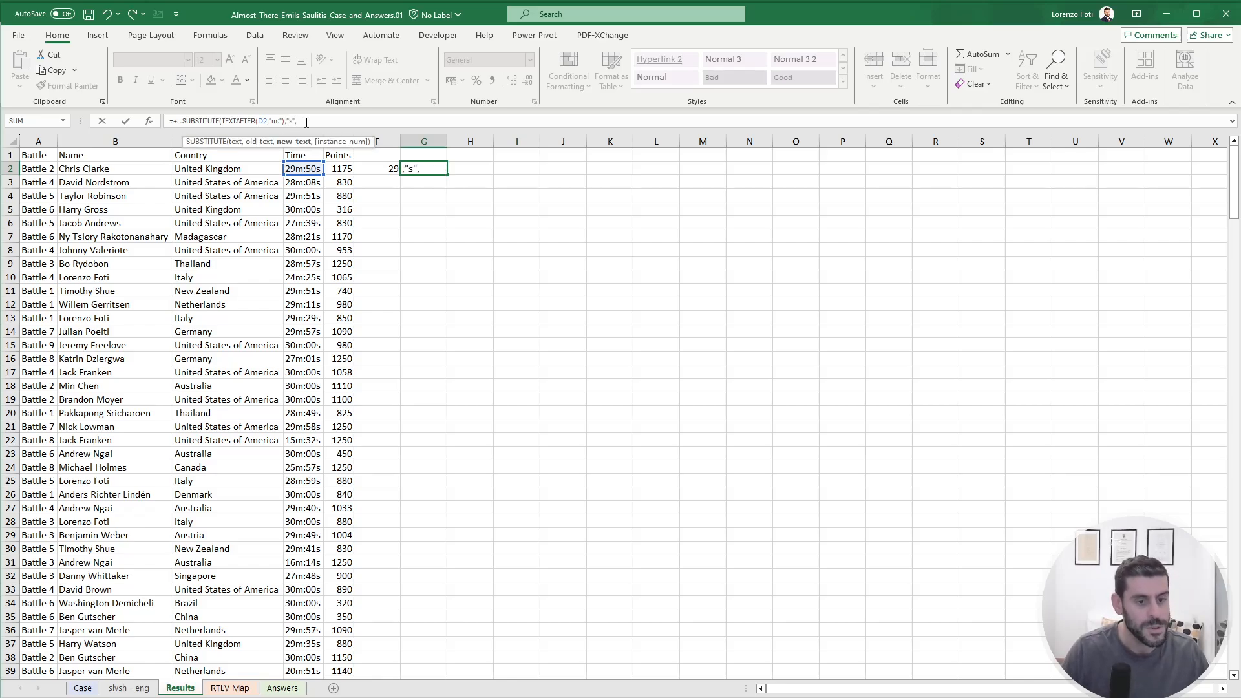
text(""))
key(Tab)
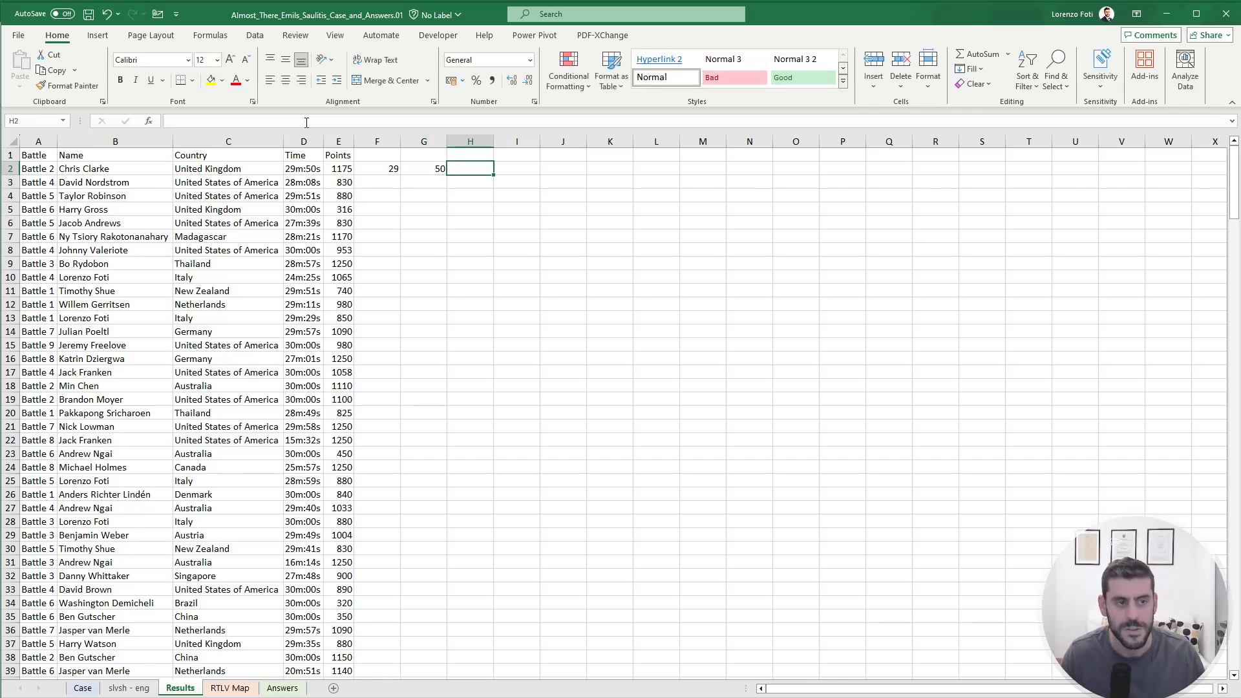
In H2, calculate the total time in seconds as F2*60+G2.
text(+)
key(Left)
key(Left)
text(*)
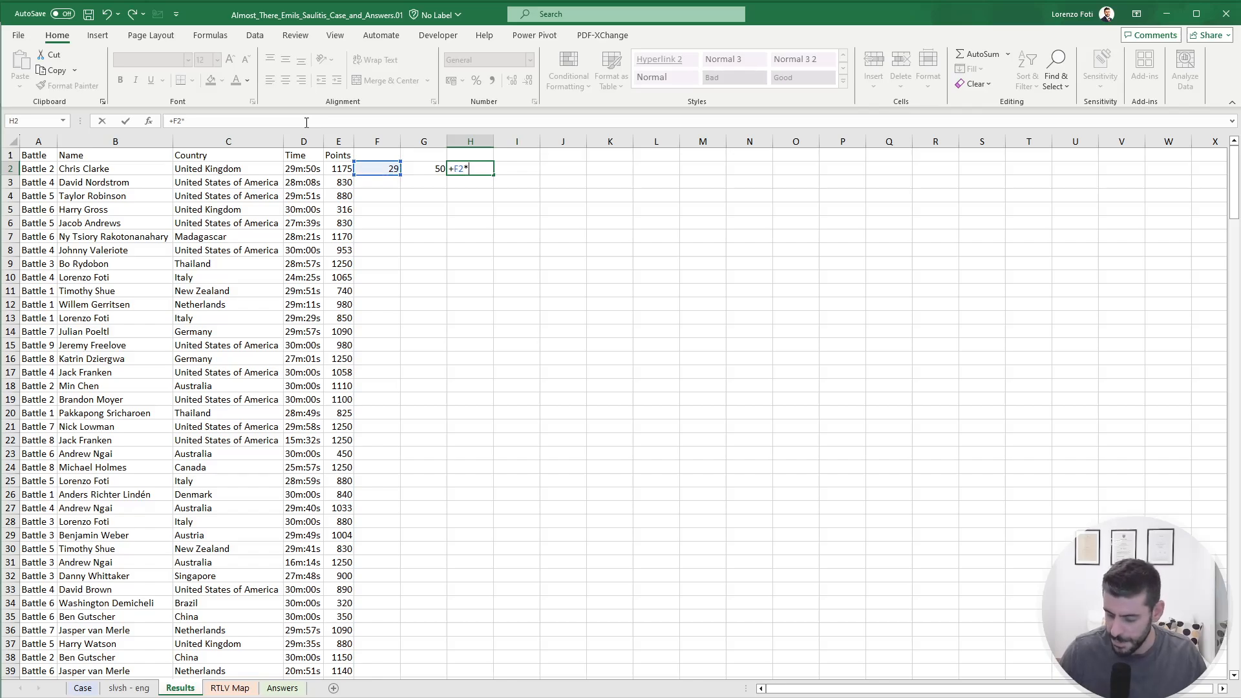
text(60+)
key(Left)
key(Left)
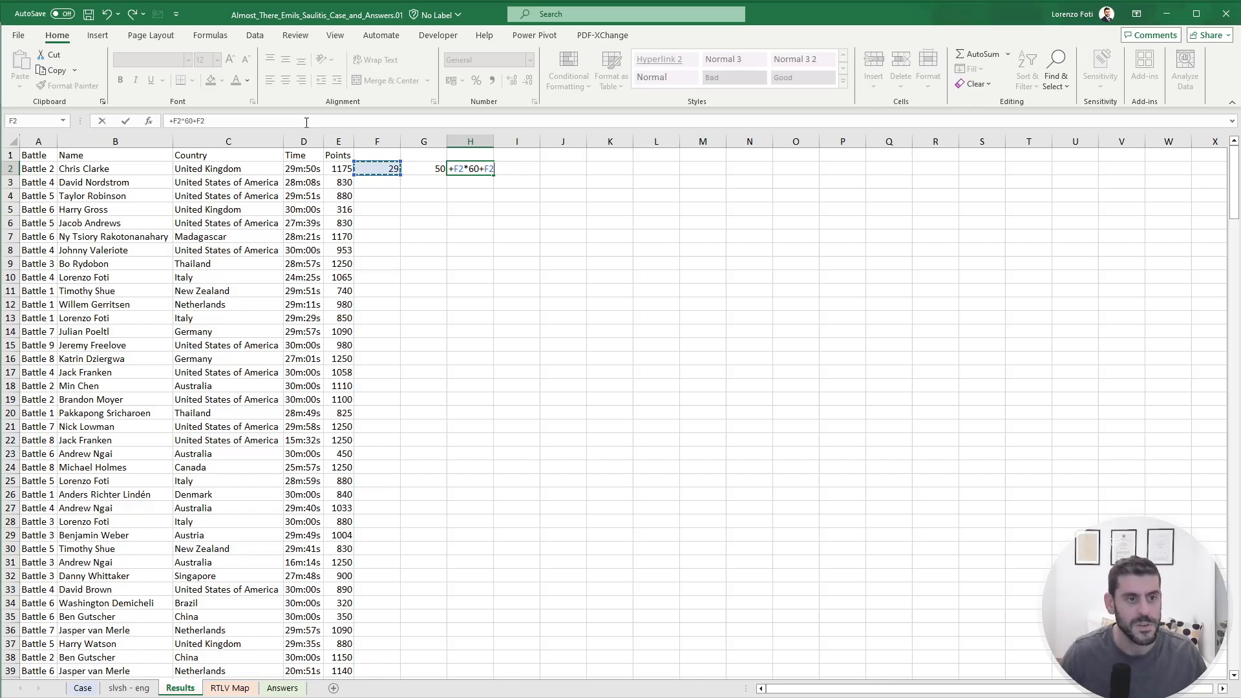
key(Return)
Copy the formulas in F2:H2 down to the last data row of the Results sheet.
key(Left)
key(Left)
key(Up)
key(shift+Right)
key(shift+Right)
key(ctrl+c)
key(Left)
key(ctrl+Down)
key(Right)
key(ctrl+shift+Up)
key(ctrl+v)
key(ctrl+Up)
key(ctrl+Up)
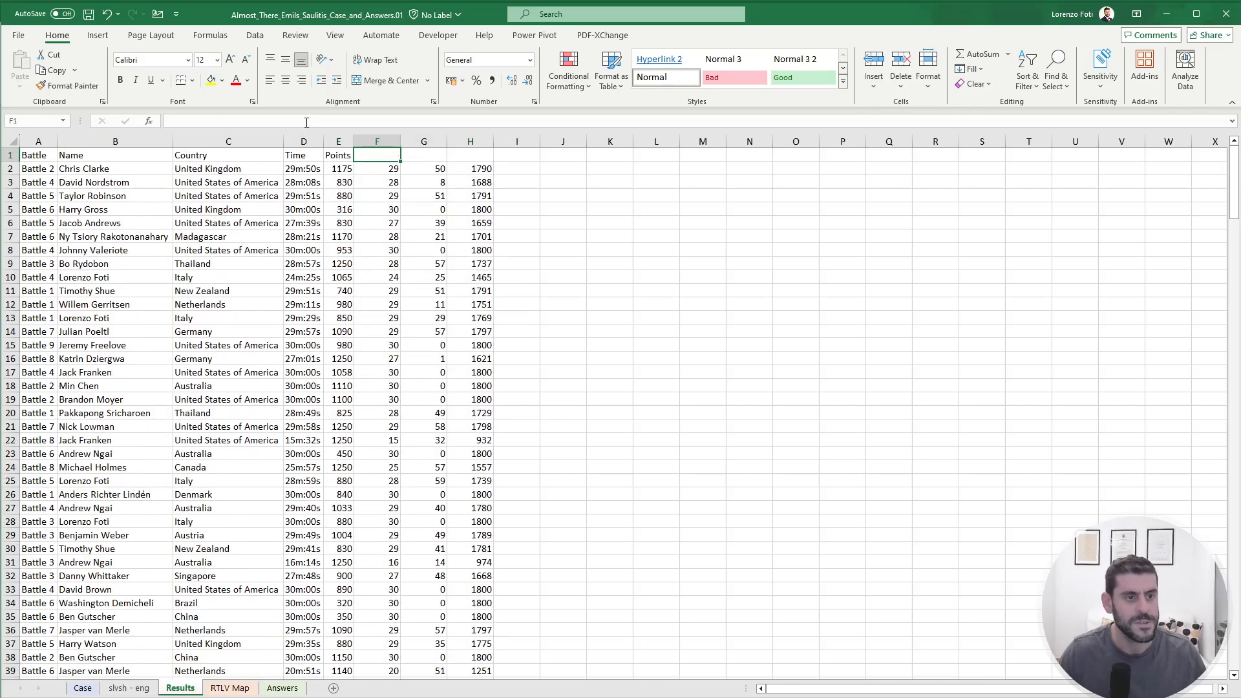
On the slvsh - eng sheet, extend the FILTER array in G9 through column H of Results.
click(143, 688)
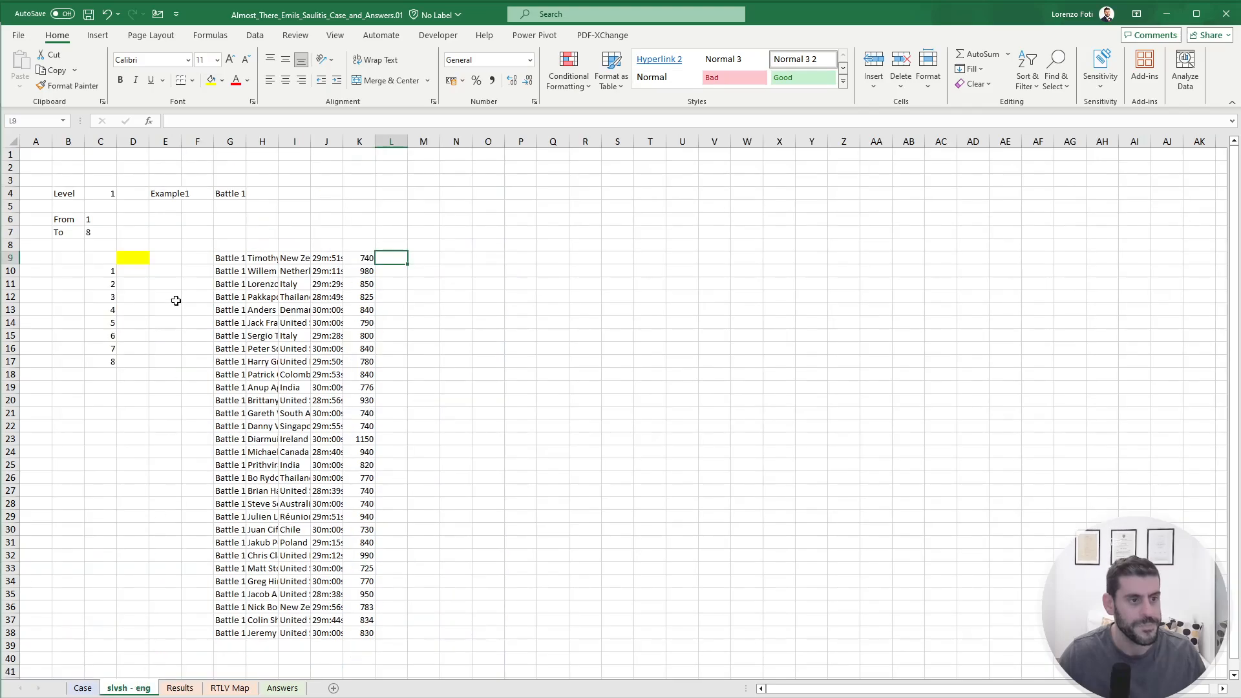
click(233, 258)
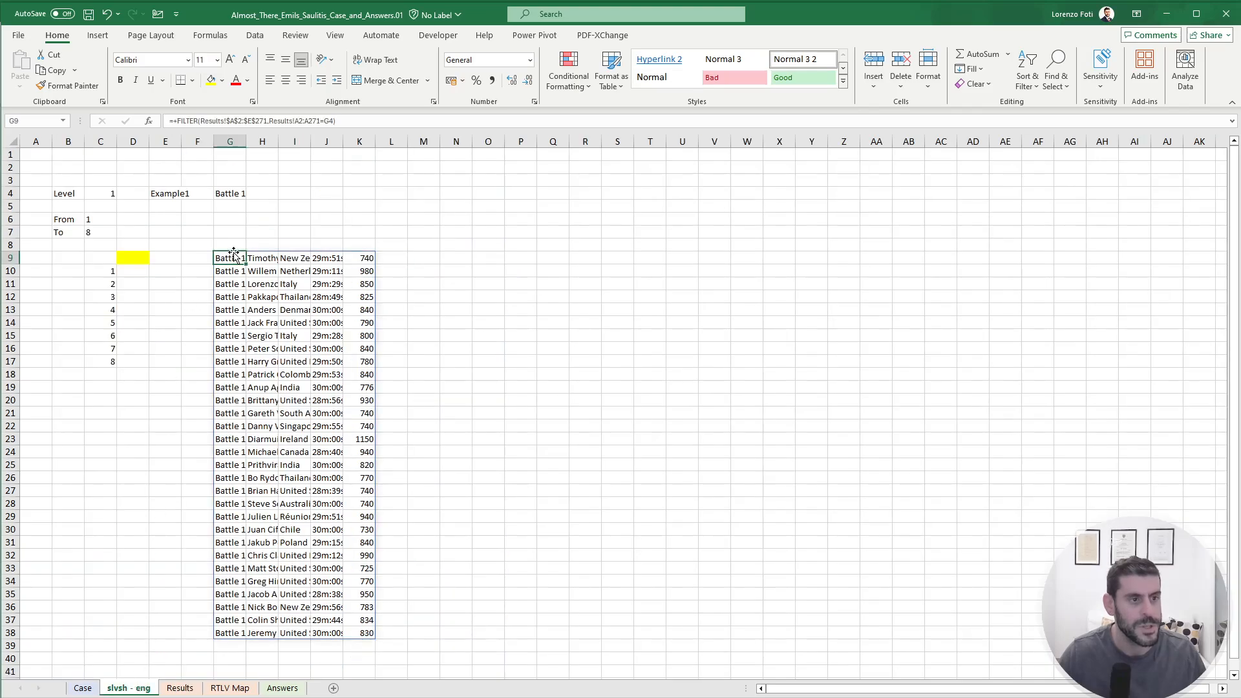
click(248, 121)
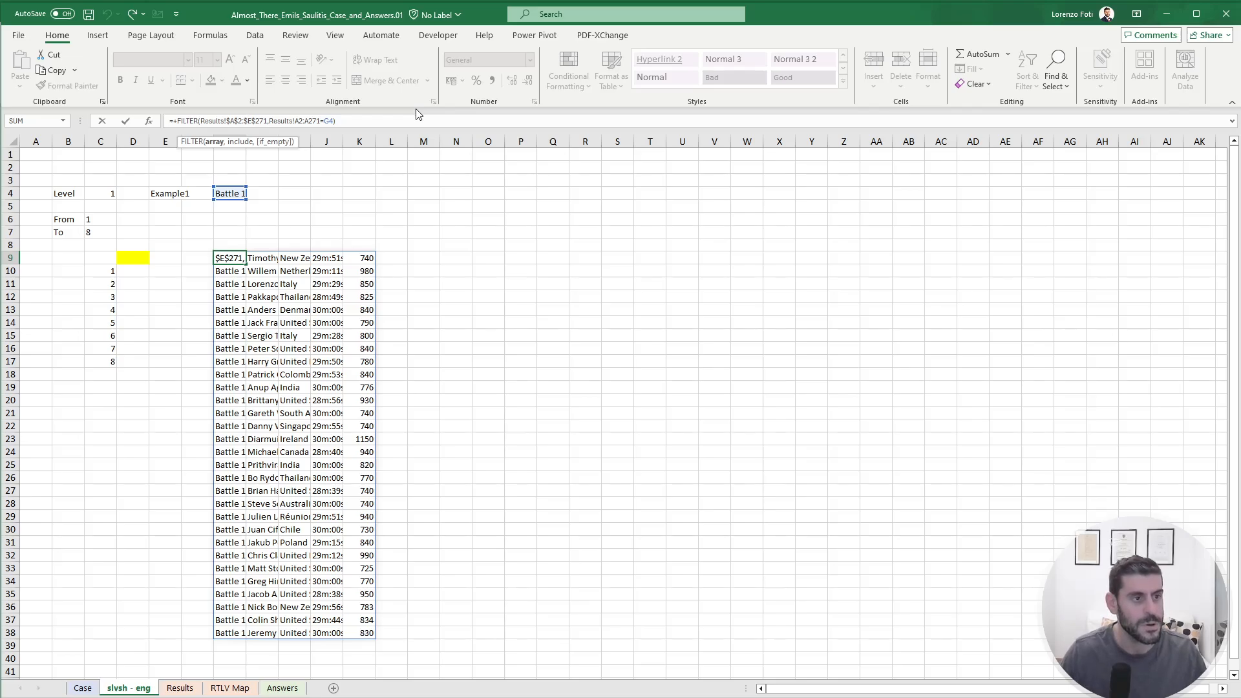
key(Escape)
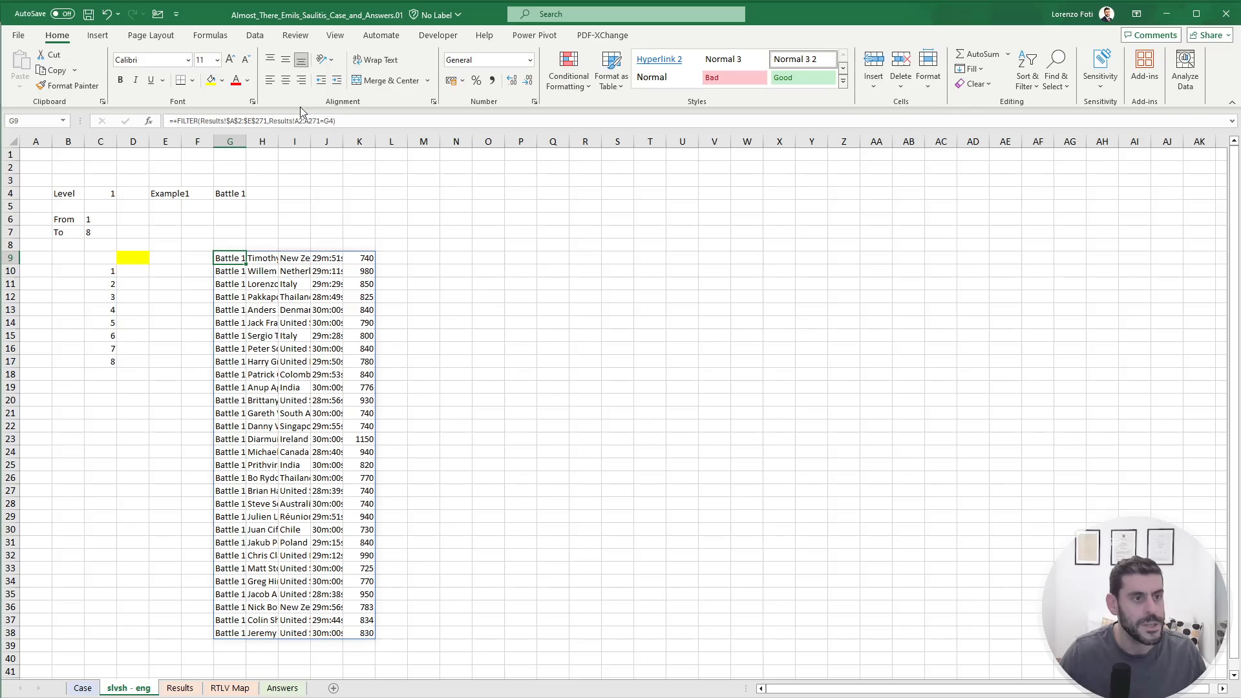
click(260, 121)
key(BackSpace)
text(h)
key(Return)
In Q9, start a SORTBY formula with the filtered results array G9# as the array to sort.
key(Up)
key(Right)
key(Right)
key(Right)
key(Right)
key(Right)
key(Right)
key(Right)
key(Right)
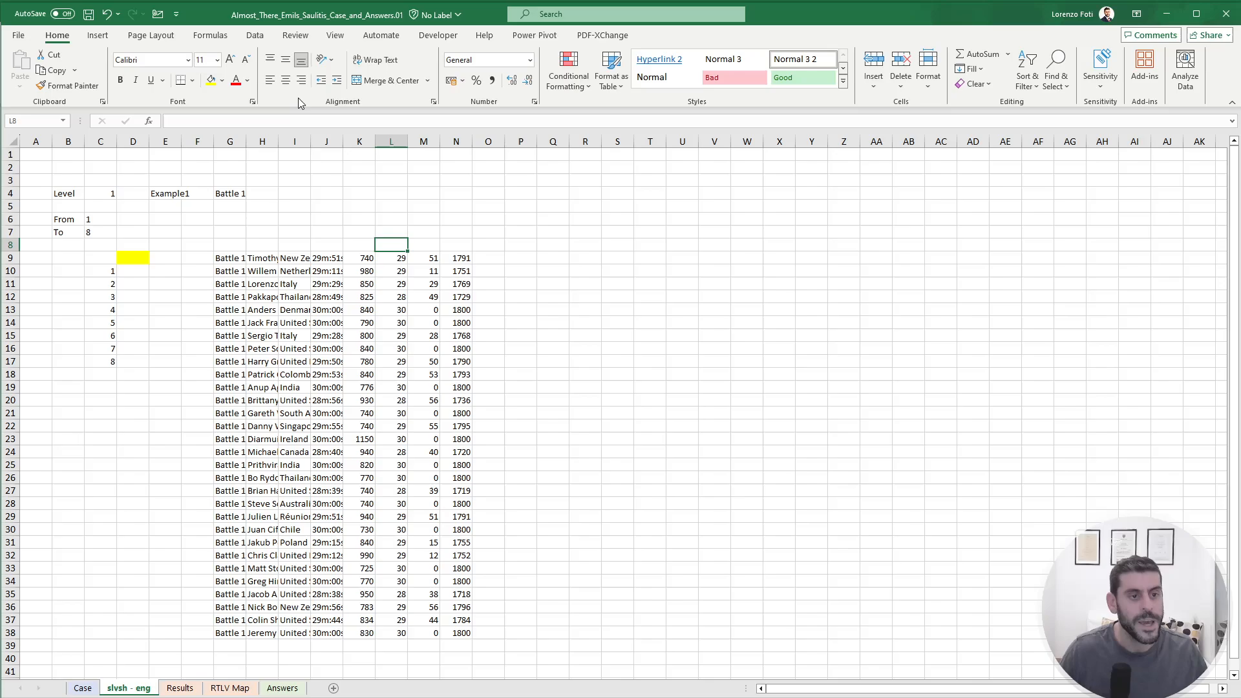
key(Right)
key(Right)
text(+SORTBY()
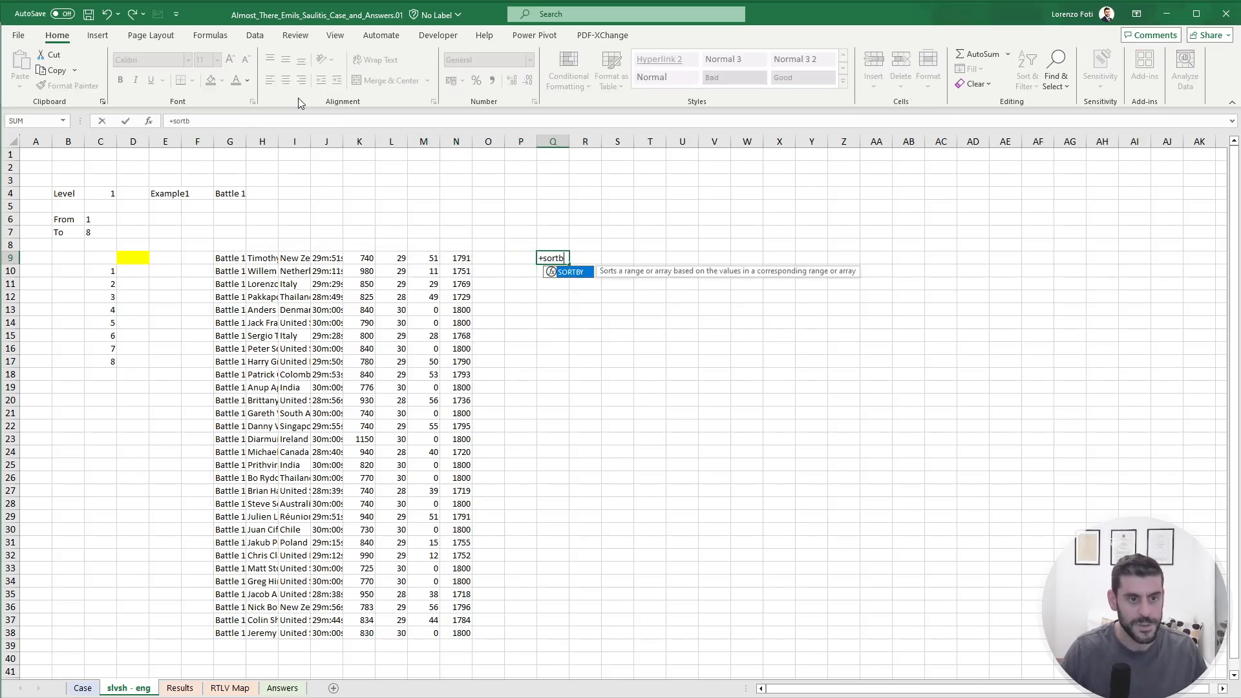
key(Left)
key(Left)
key(Left)
key(ctrl+Left)
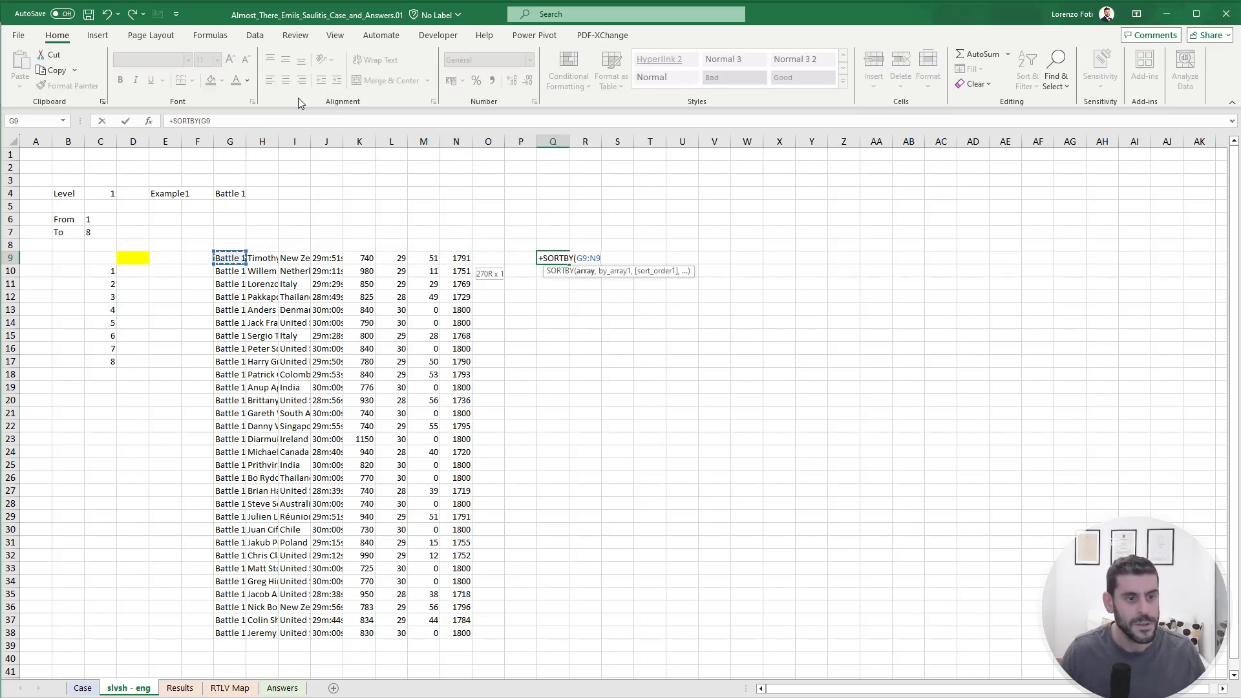
key(ctrl+shift+Down)
key(ctrl+shift+Right)
Add the points in K9:K38 as the first sort key, in descending order (-1).
text(,)
key(Left)
key(Left)
key(Left)
key(Left)
key(Left)
key(Left)
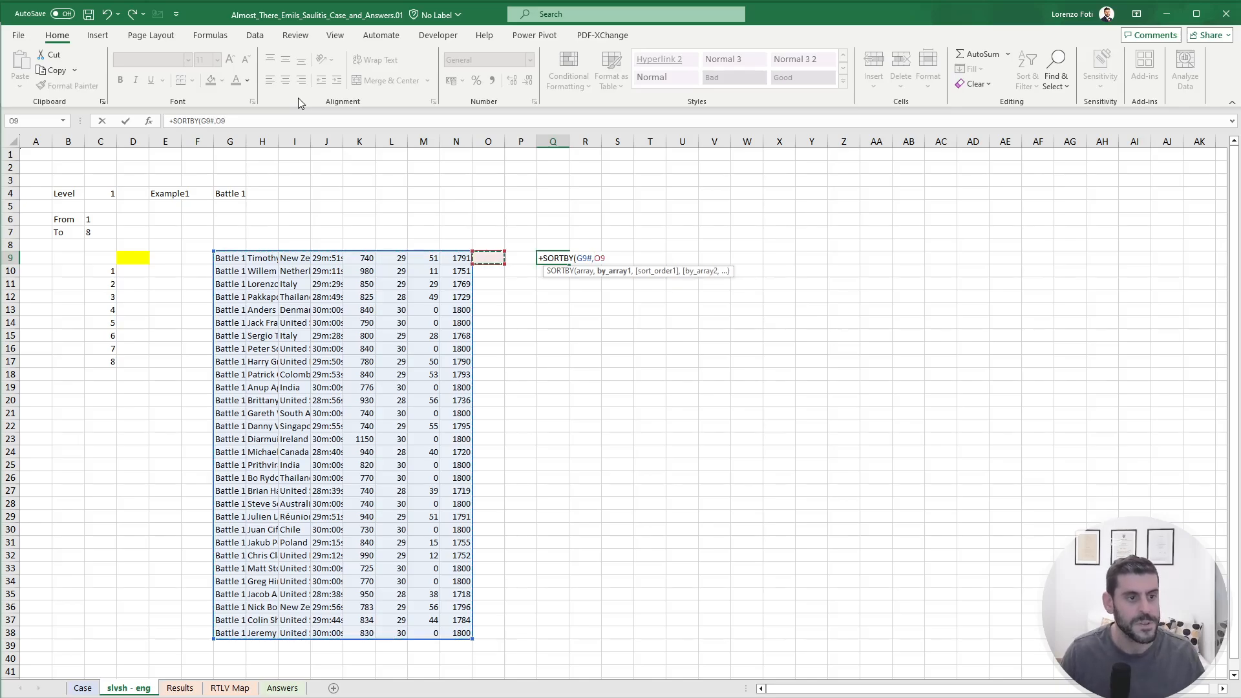
key(ctrl+shift+Down)
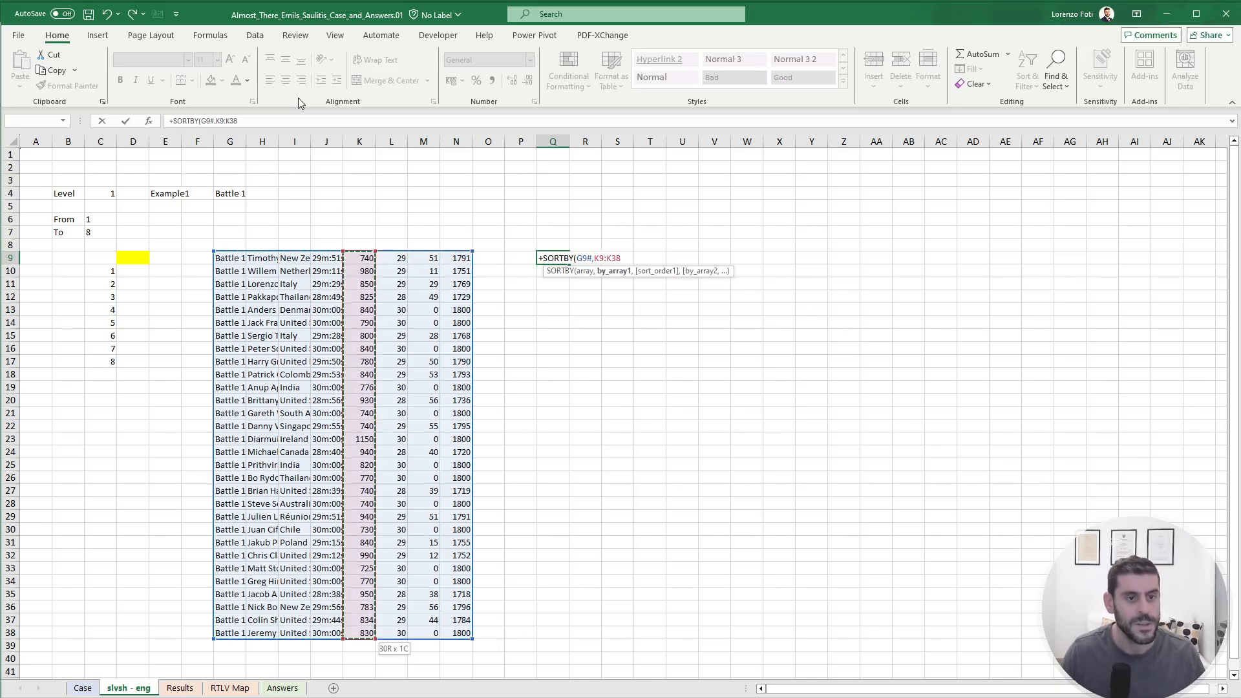
text(,)
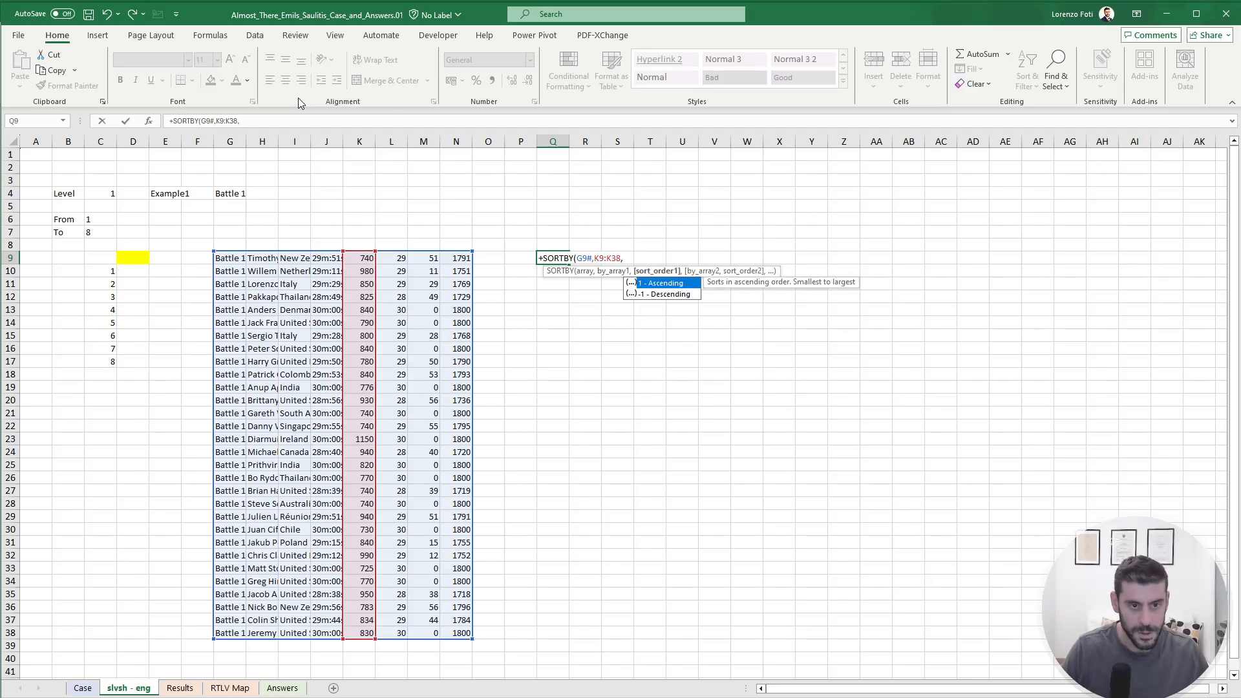
text(-1,)
Add the total seconds in N9:N38 as the second sort key, in ascending order (1).
key(Left)
key(Left)
key(Left)
key(Left)
key(Right)
key(ctrl+shift+Down)
text(,)
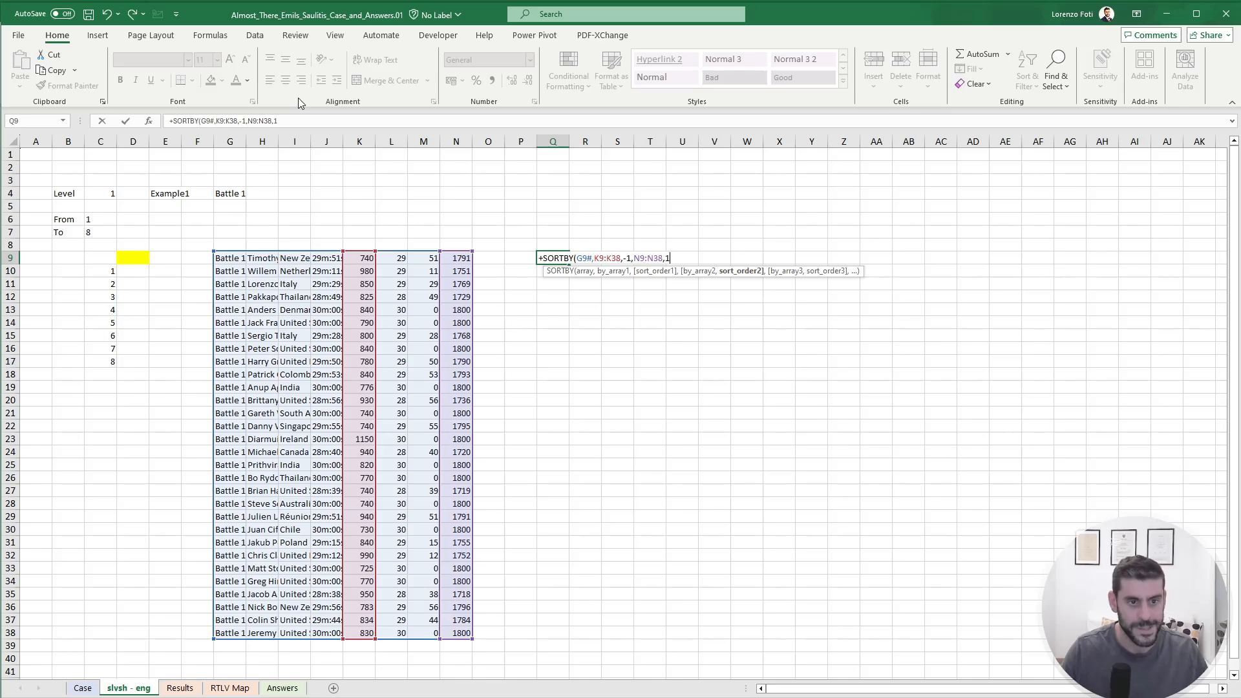
text(1,)
Add the names in H9:H38 as the third sort key, ascending (1), and complete the SORTBY formula.
key(Left)
key(Left)
key(Left)
key(Left)
key(Left)
key(Left)
key(Left)
key(Left)
key(Left)
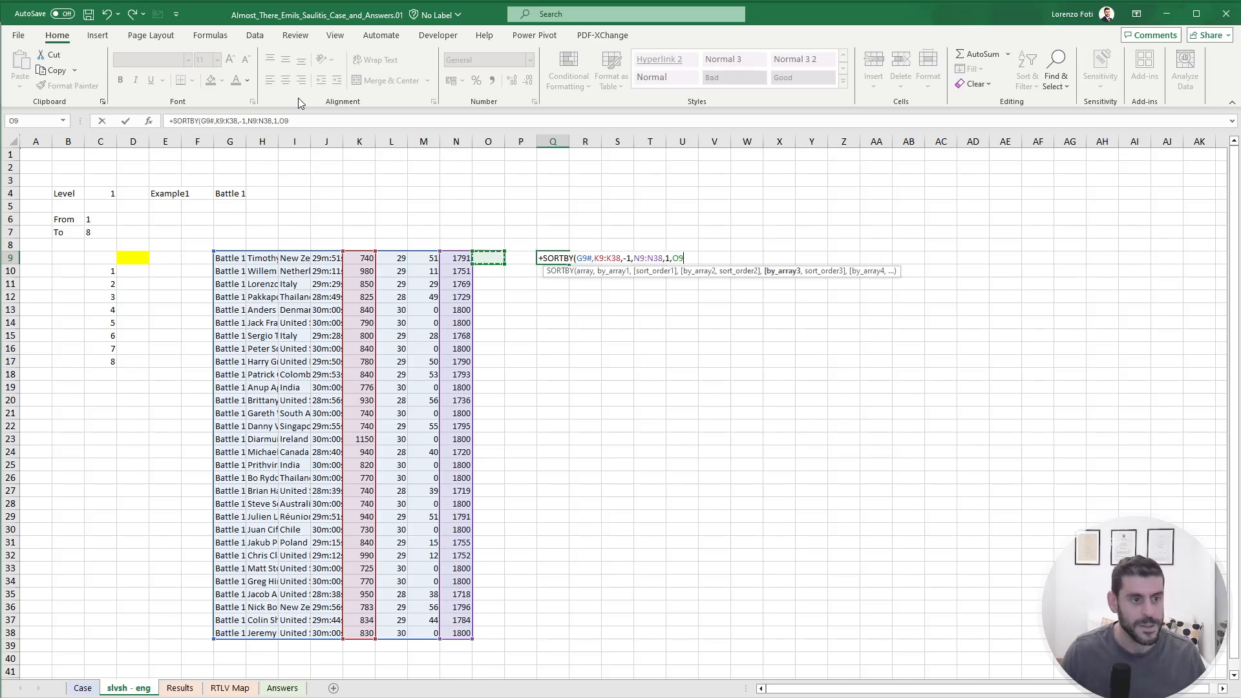
key(ctrl+shift+Down)
text(,1)
key(Return)
key(Up)
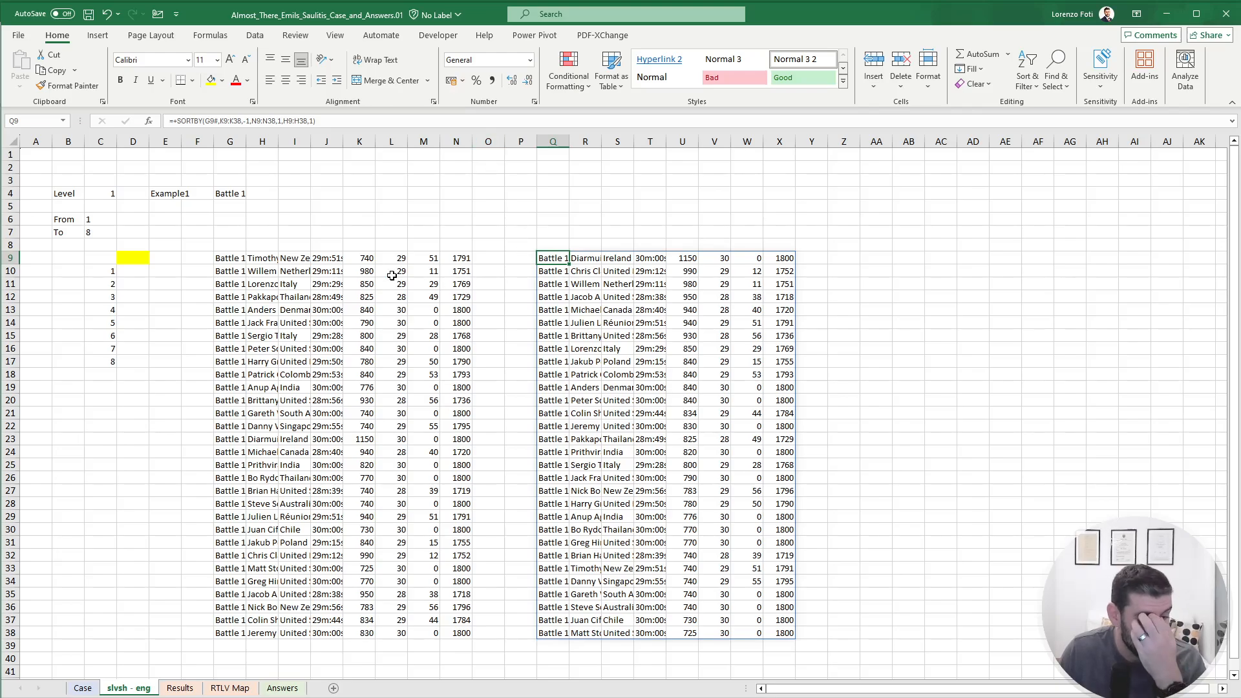
In the Q9 formula, replace the G9# array reference with the fixed range G9:G100.
key(F2)
scroll(296, 380, down, 8)
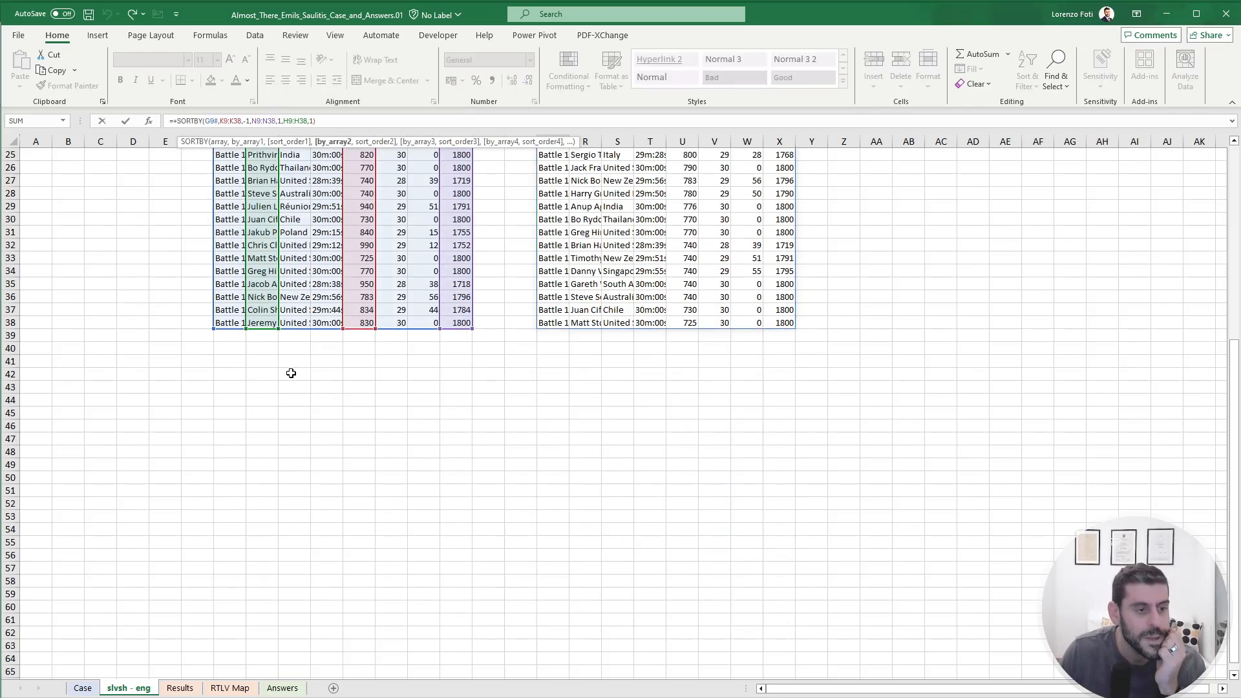
click(219, 121)
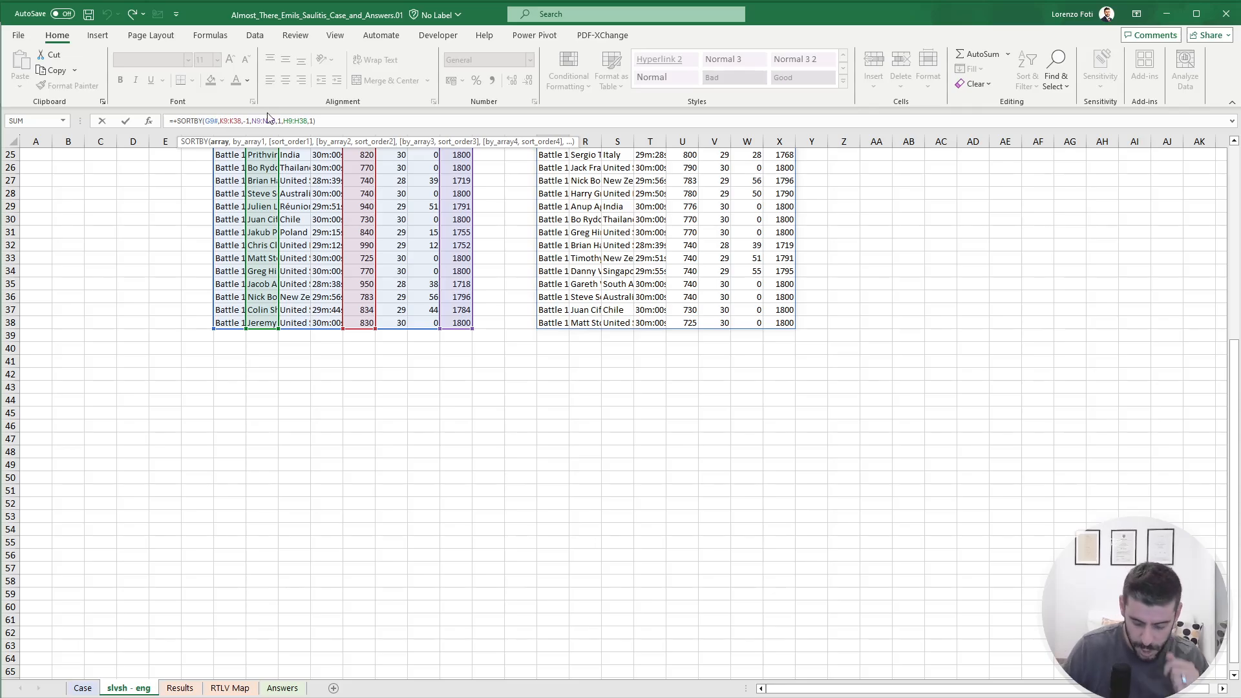
key(BackSpace)
text(:)
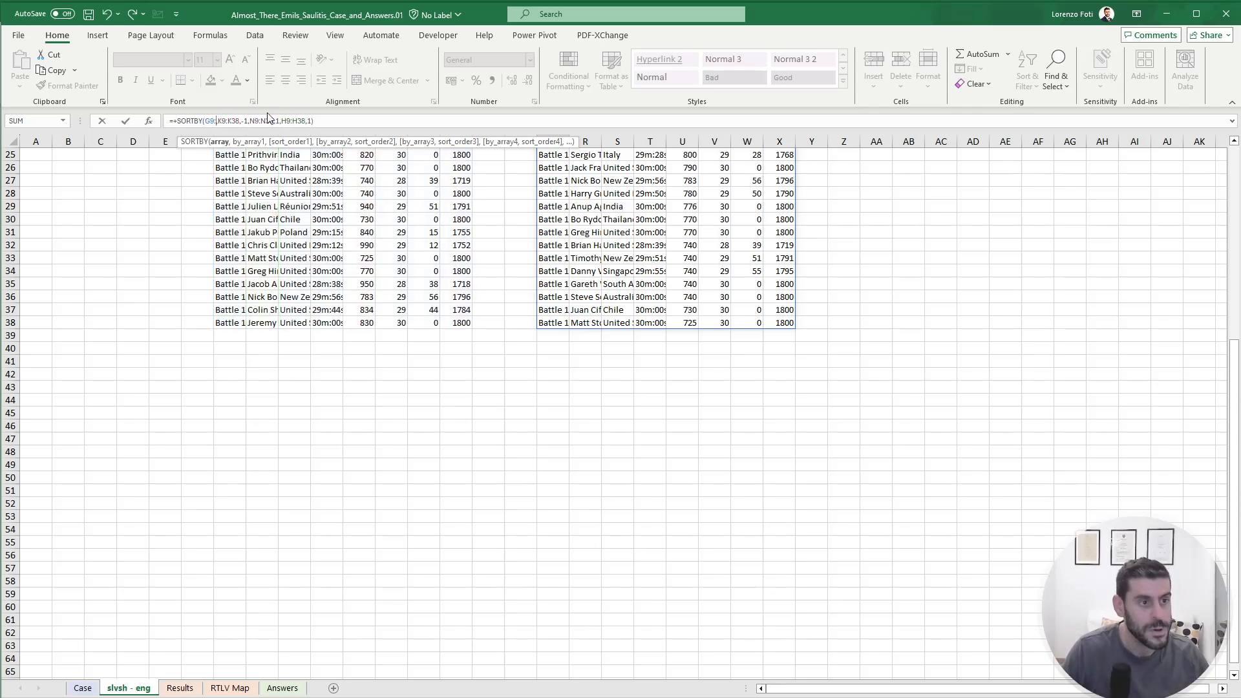
text(g100)
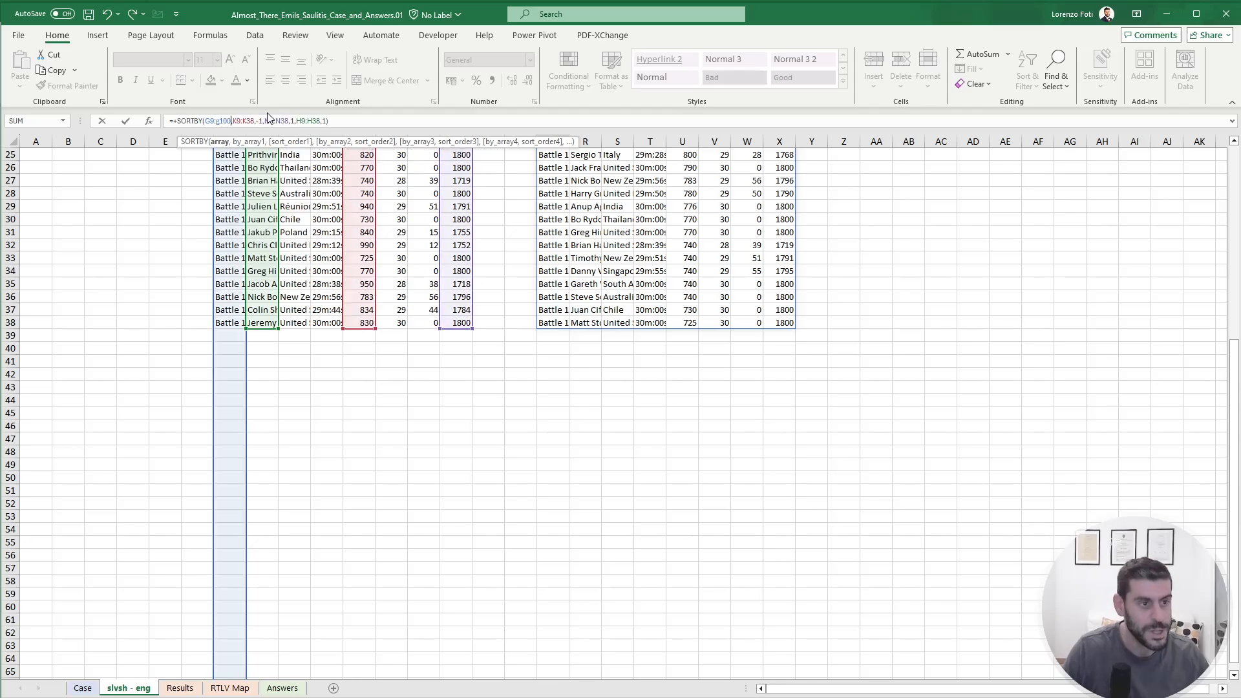
Extend the points sort key in the Q9 formula to K9:K100.
click(254, 120)
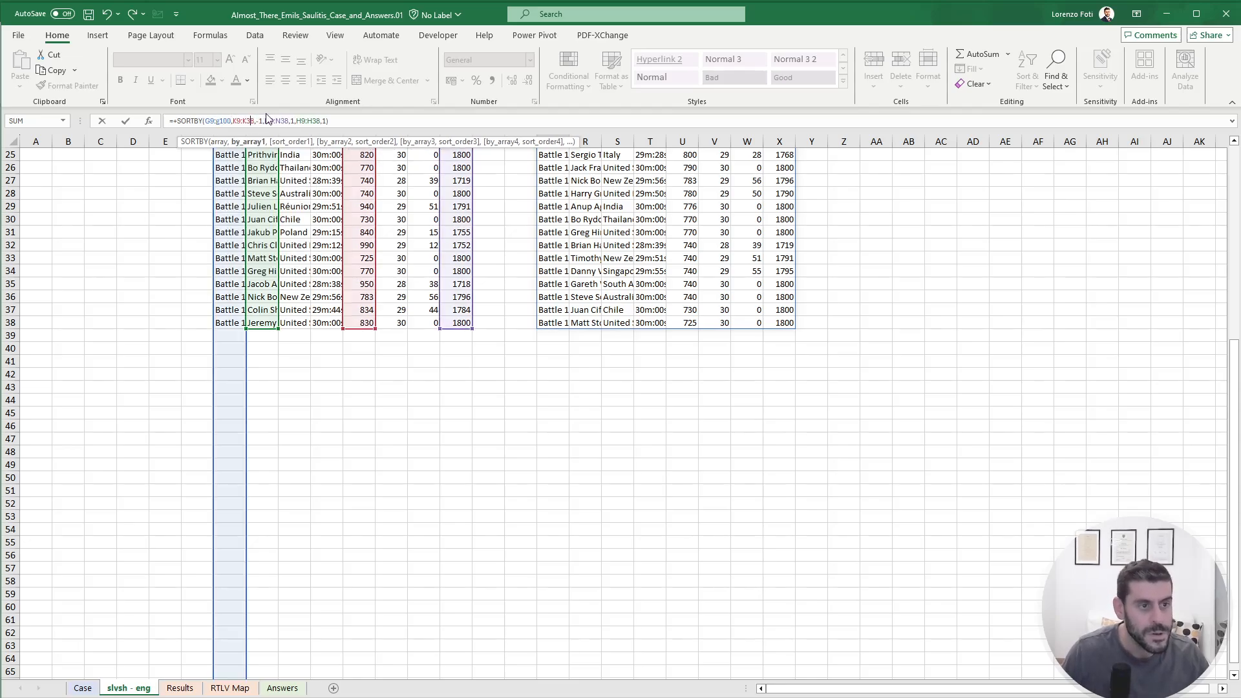
key(BackSpace)
key(BackSpace)
text(100)
Extend the total seconds sort key in the Q9 formula to N9:N100.
key(Right)
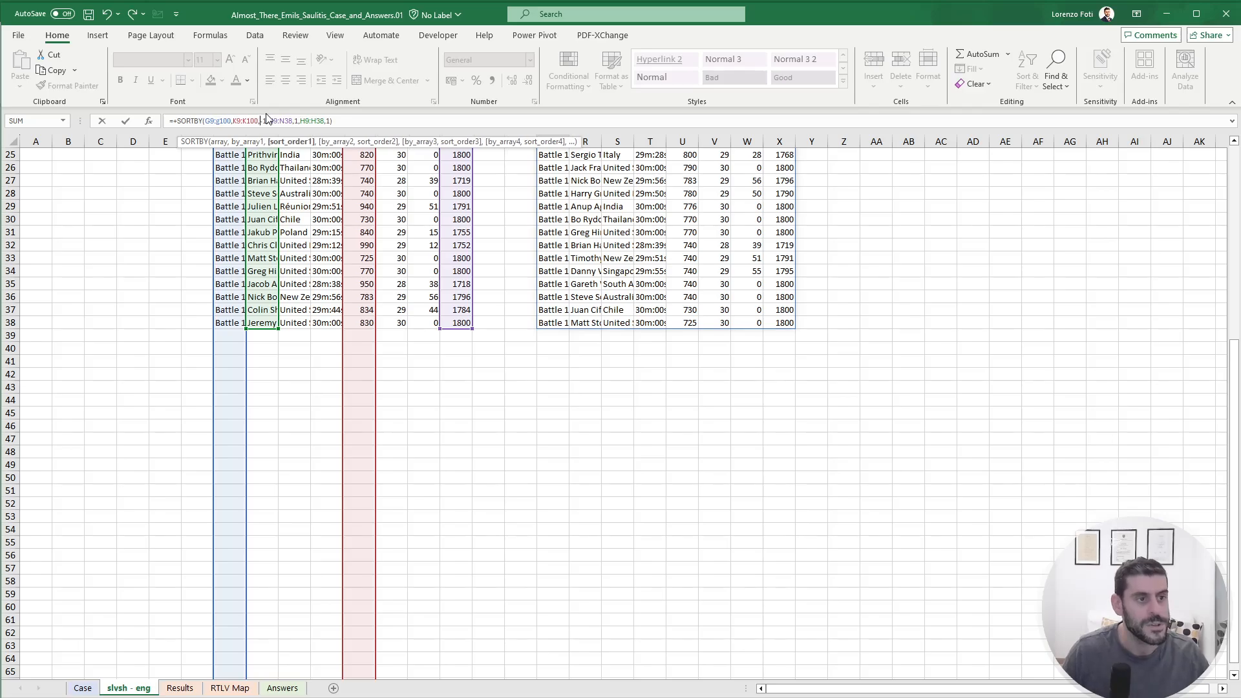
key(Right)
key(Right)
key(Right)
key(Right)
key(Right)
key(Right)
key(Right)
key(Right)
key(BackSpace)
key(BackSpace)
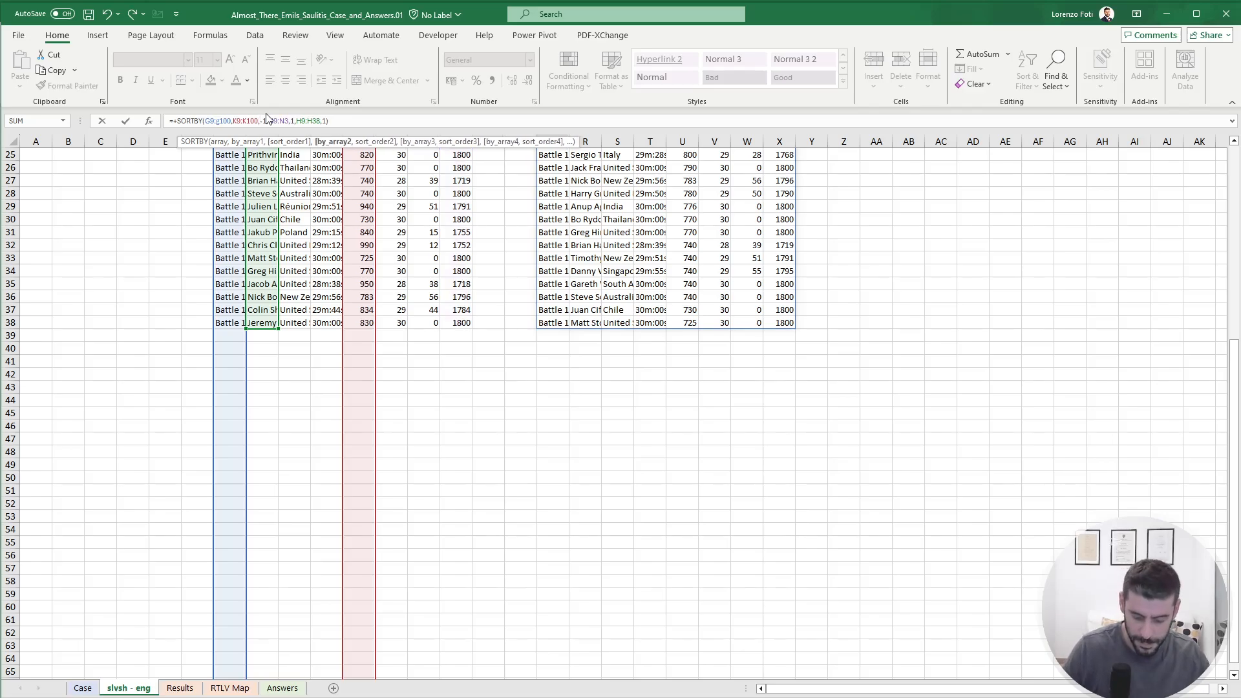
text(100)
Extend the name sort key to H9:H100 and commit the Q9 formula.
key(Right)
key(Right)
key(Right)
key(Right)
key(Right)
key(Right)
key(Right)
key(Right)
key(Right)
key(Right)
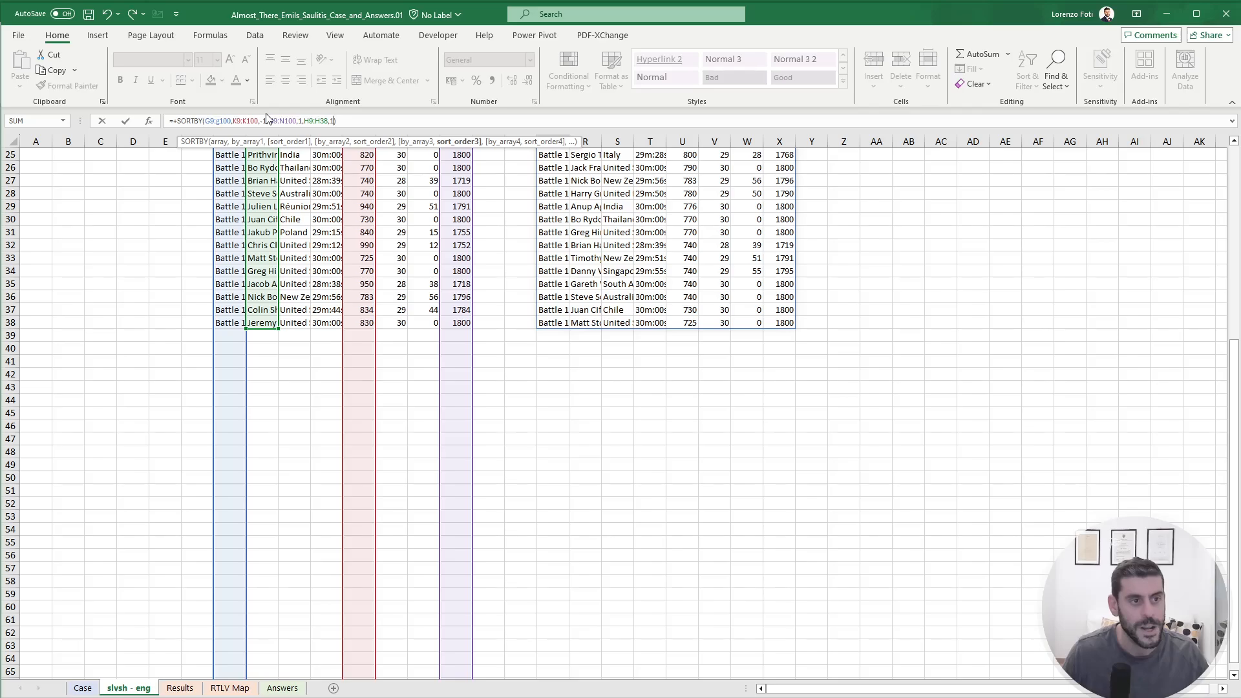
key(Left)
key(BackSpace)
key(BackSpace)
key(BackSpace)
text(H100)
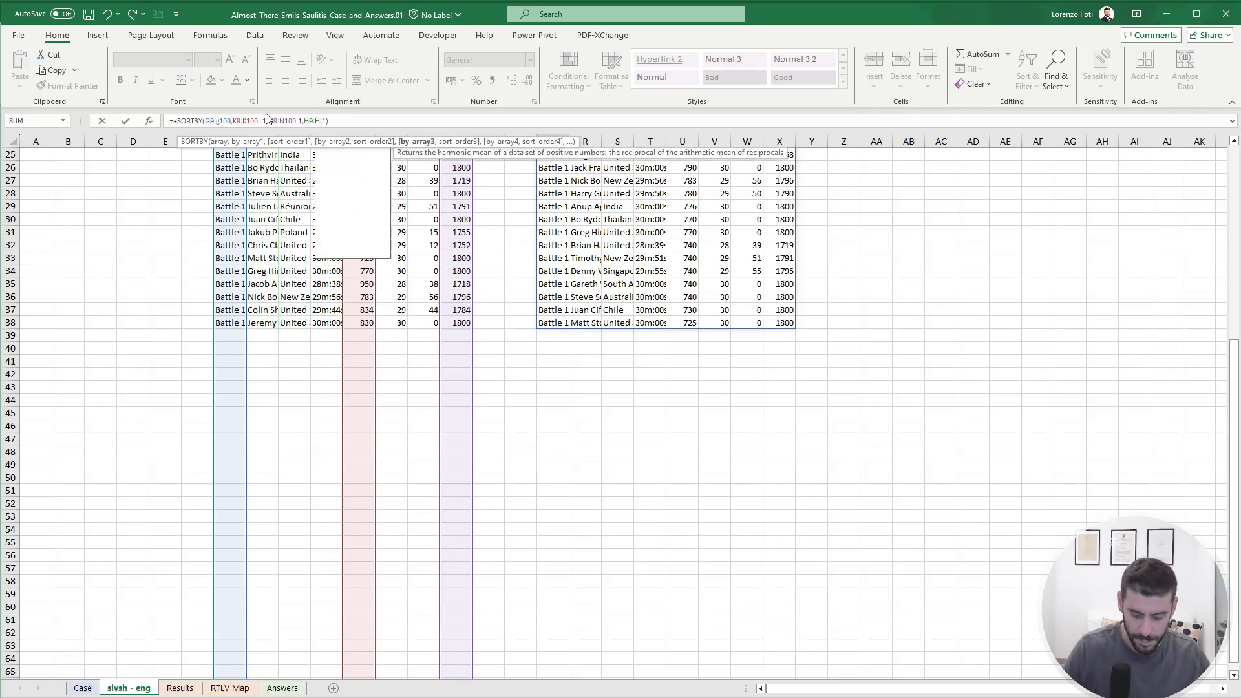
key(Return)
key(Up)
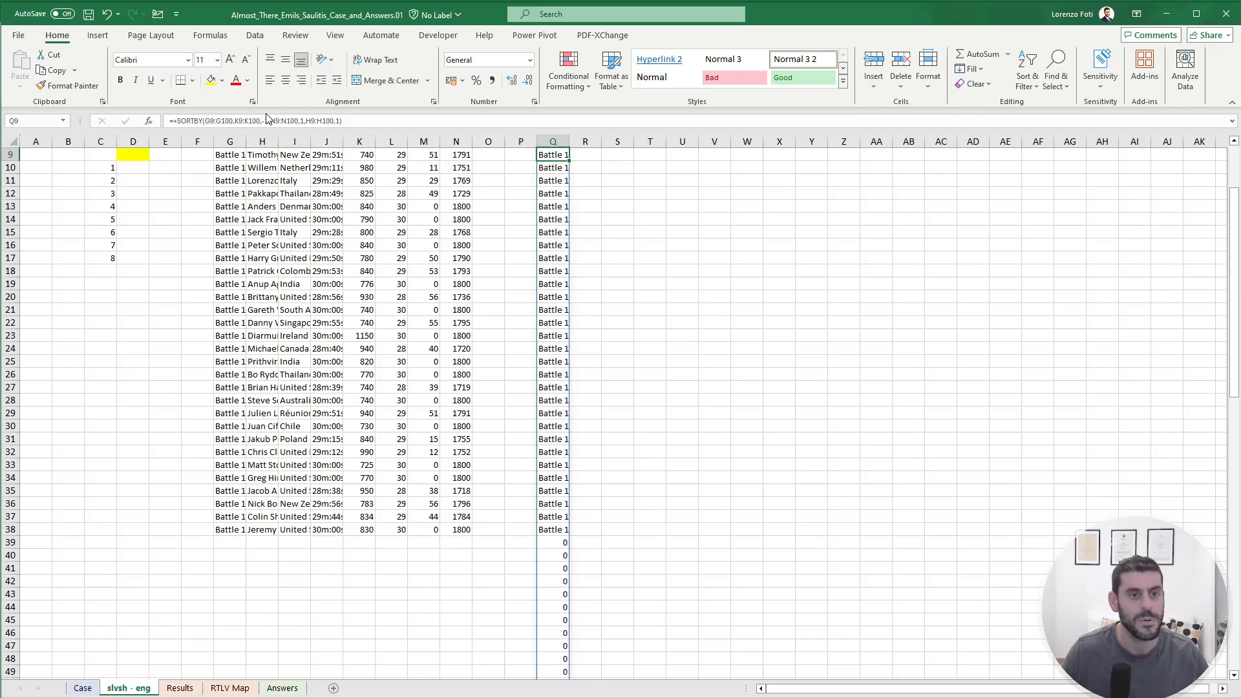
Widen the array argument of the Q9 SORTBY formula to G9:N100.
scroll(269, 118, up, 3)
click(223, 123)
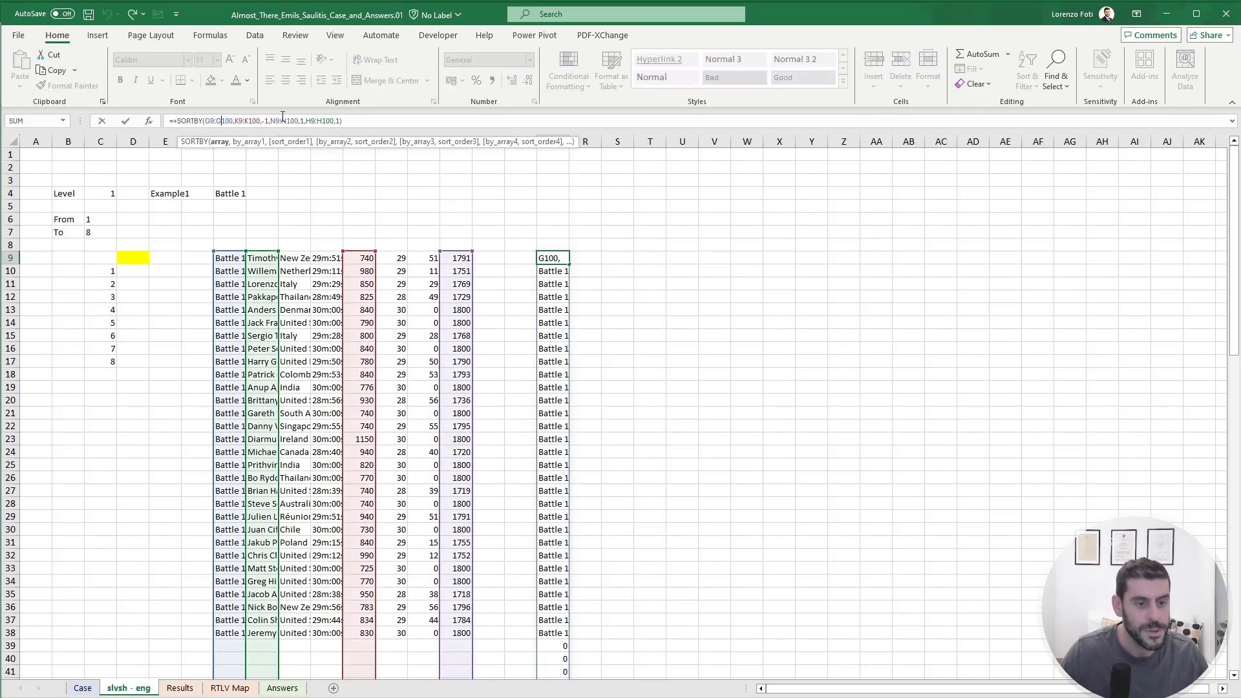
key(BackSpace)
text(N)
key(Return)
key(Up)
Check the Level 1 question on the Case sheet, and link D9 on slvsh - eng to the winner's points in U9.
key(Right)
key(ctrl+Right)
key(Left)
key(Left)
key(ctrl+Page_Up)
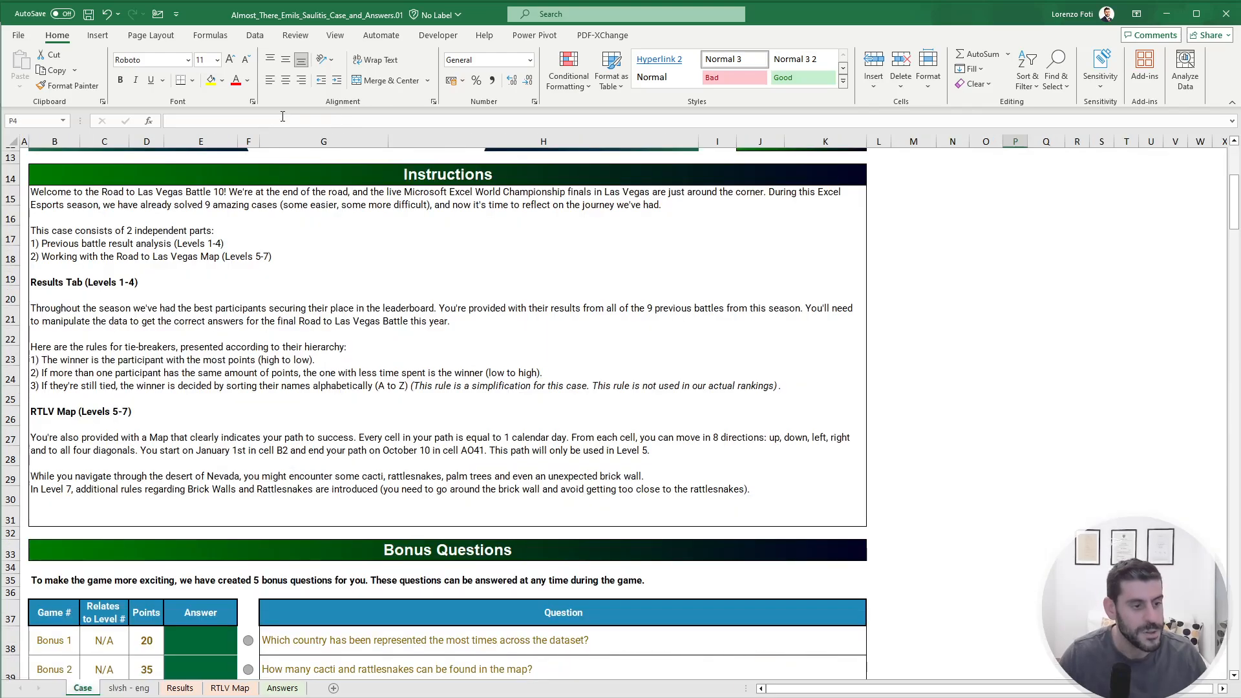
scroll(225, 395, down, 10)
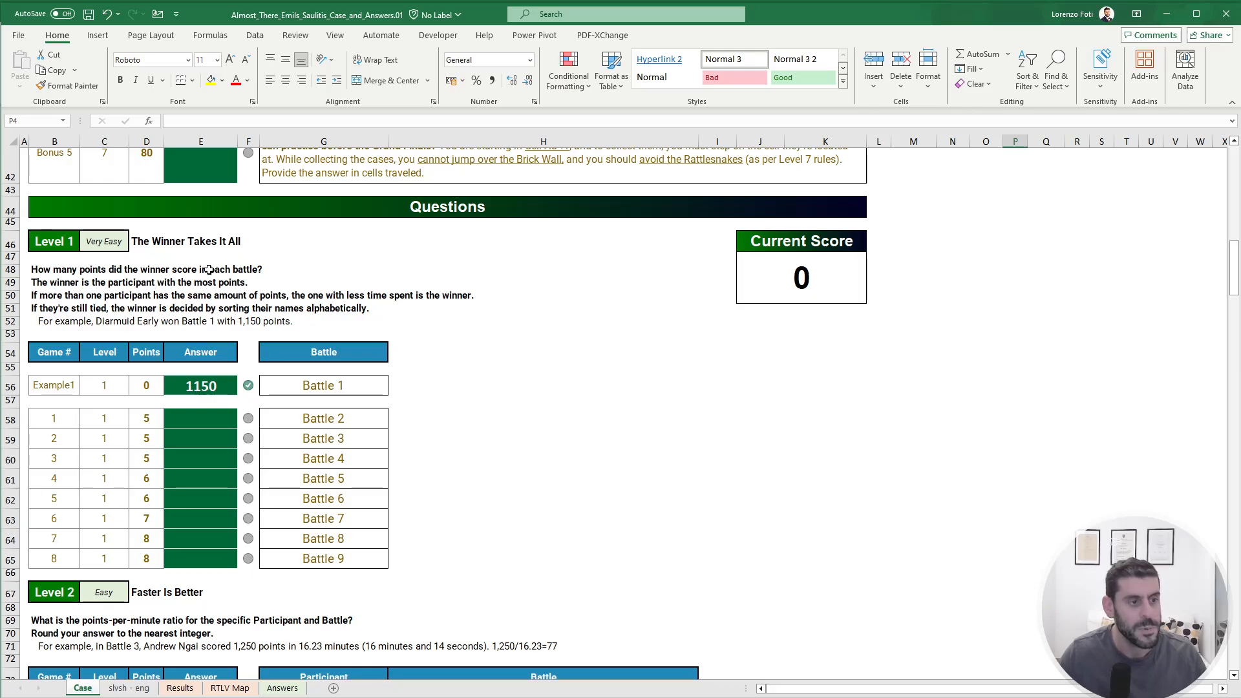
click(128, 689)
click(134, 258)
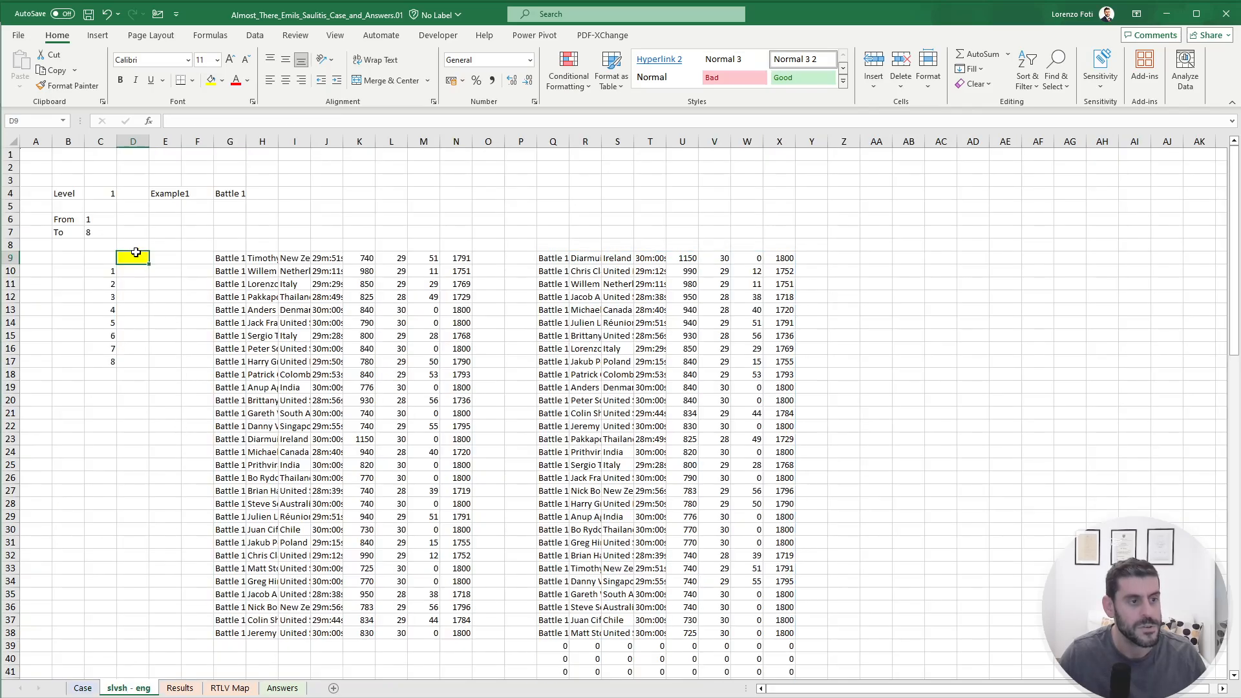
text(+)
click(693, 255)
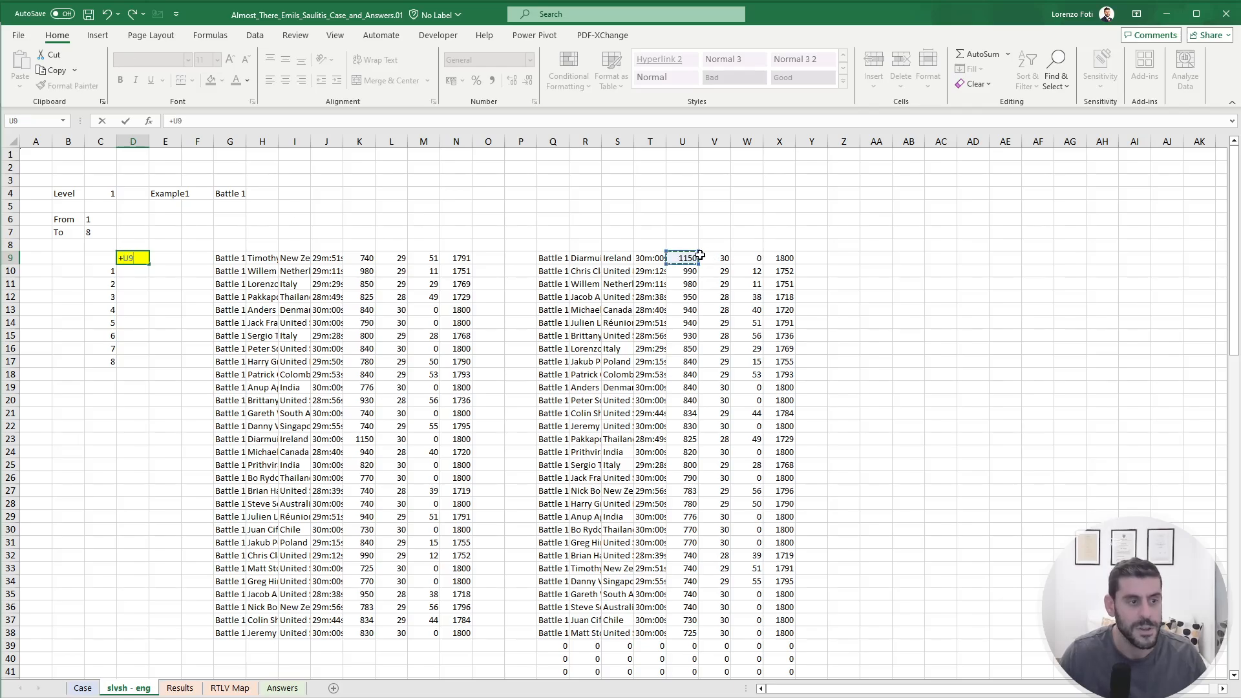
key(Return)
Create a data table over C9:D17 with E4 as the column input cell, and recalculate the workbook.
key(Left)
key(Up)
key(shift+Right)
key(ctrl+shift+Down)
key(ctrl+shift+Down)
key(alt)
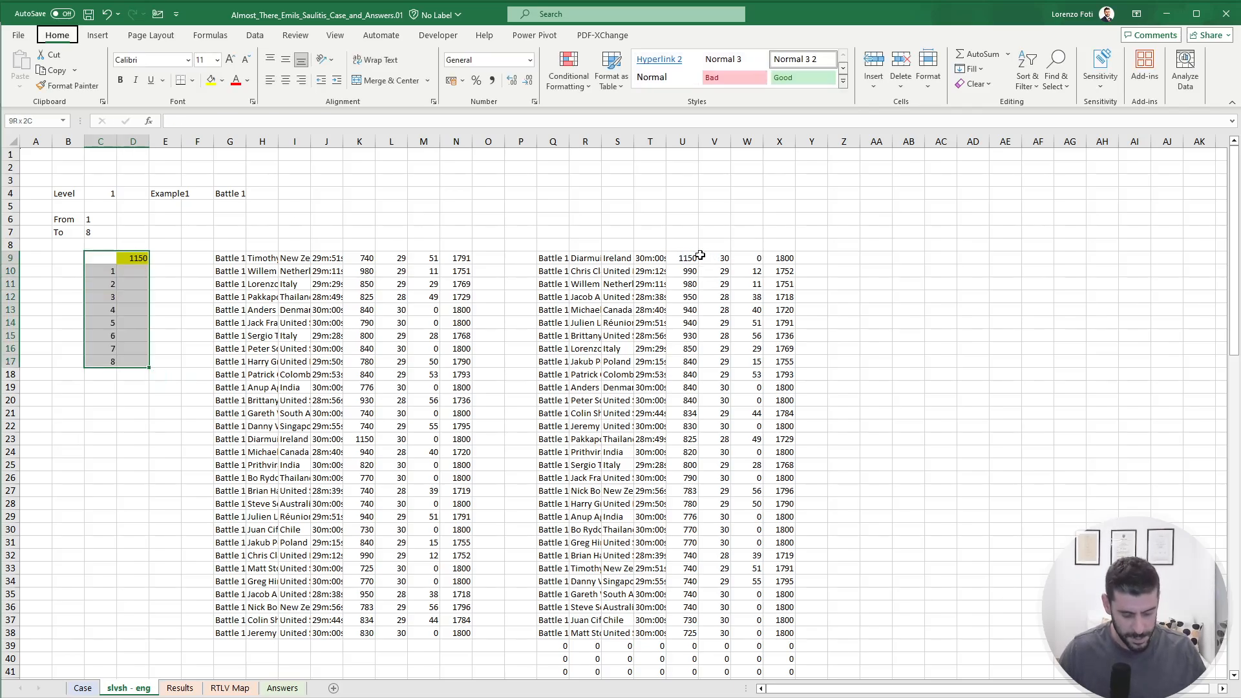
key(a)
key(w)
key(t)
key(Tab)
click(165, 191)
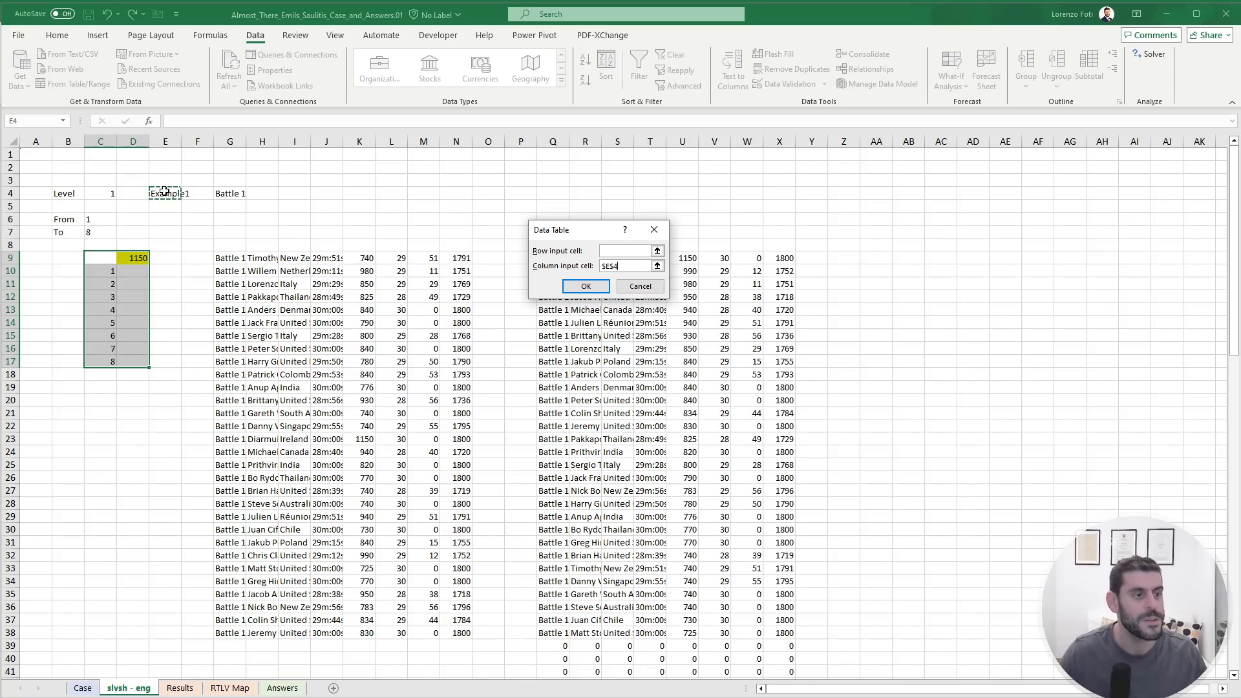
key(Return)
key(alt)
key(m)
key(b)
Copy the data table results in D10:D17 and paste them as values into the Level 1 answers starting at E58 on the Case sheet.
key(Down)
key(Right)
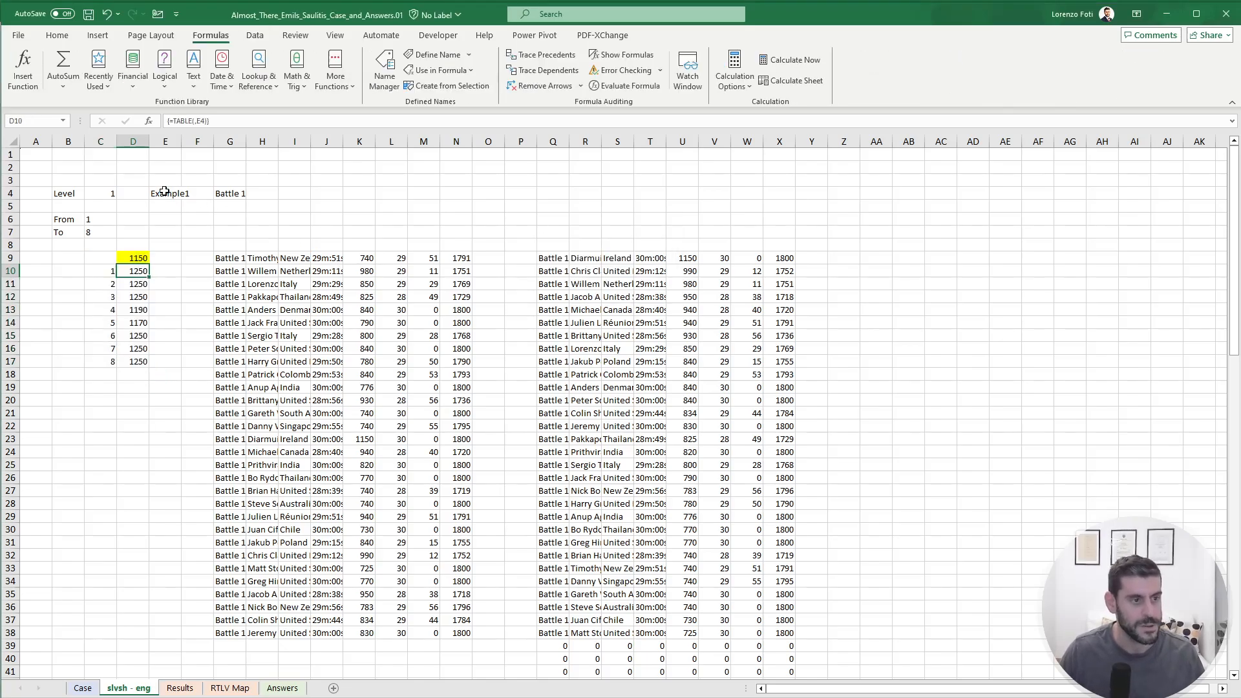
key(ctrl+shift+Down)
key(ctrl+c)
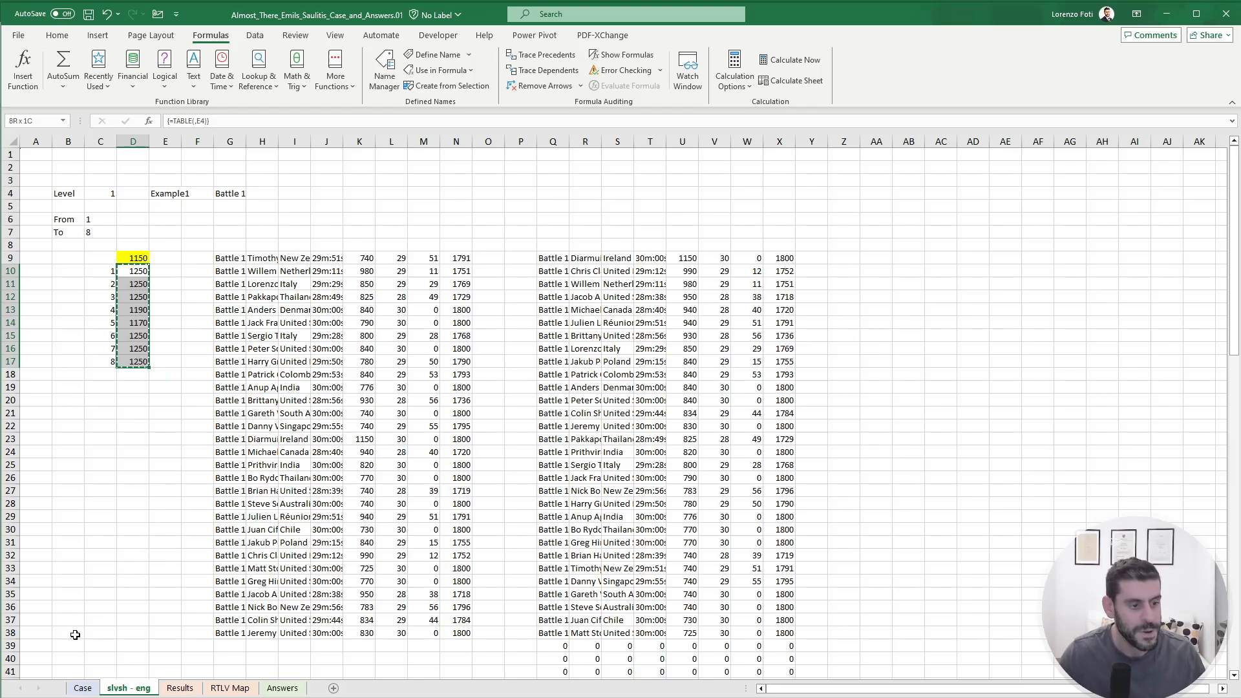
click(80, 688)
right_click(196, 421)
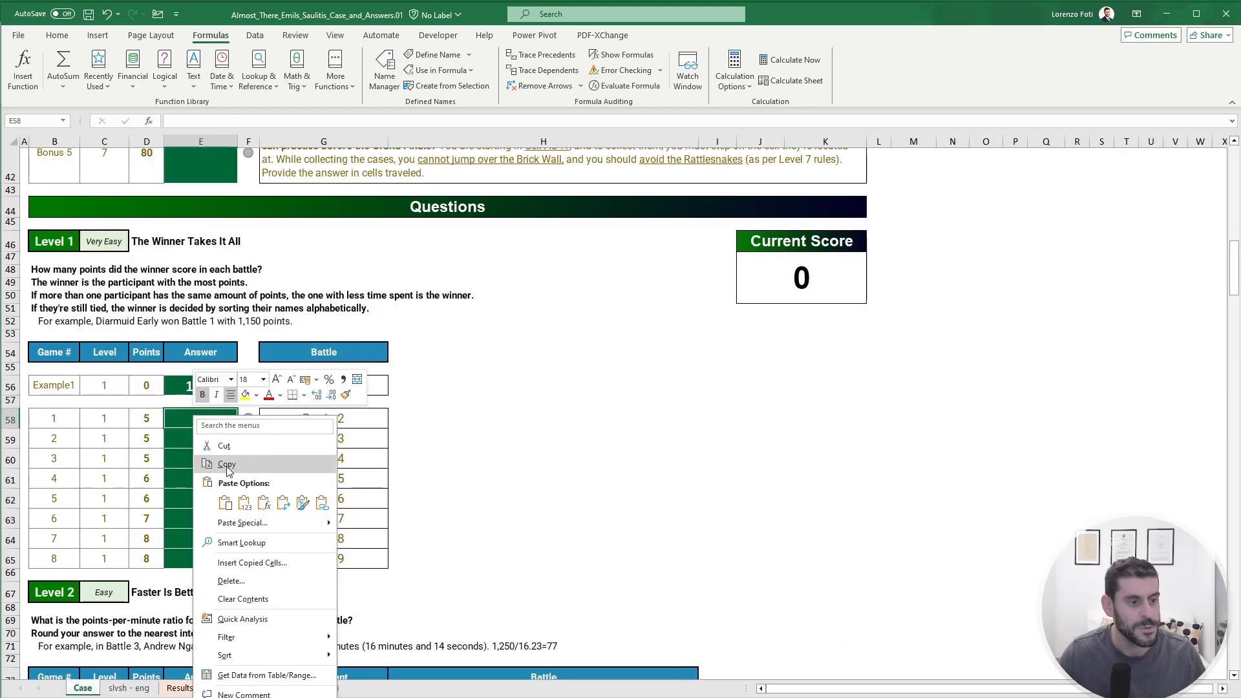
click(244, 505)
click(444, 482)
Read the Level 2 question, and in I2 on the Results sheet calculate the time in minutes as F2+G2/60.
scroll(458, 503, down, 7)
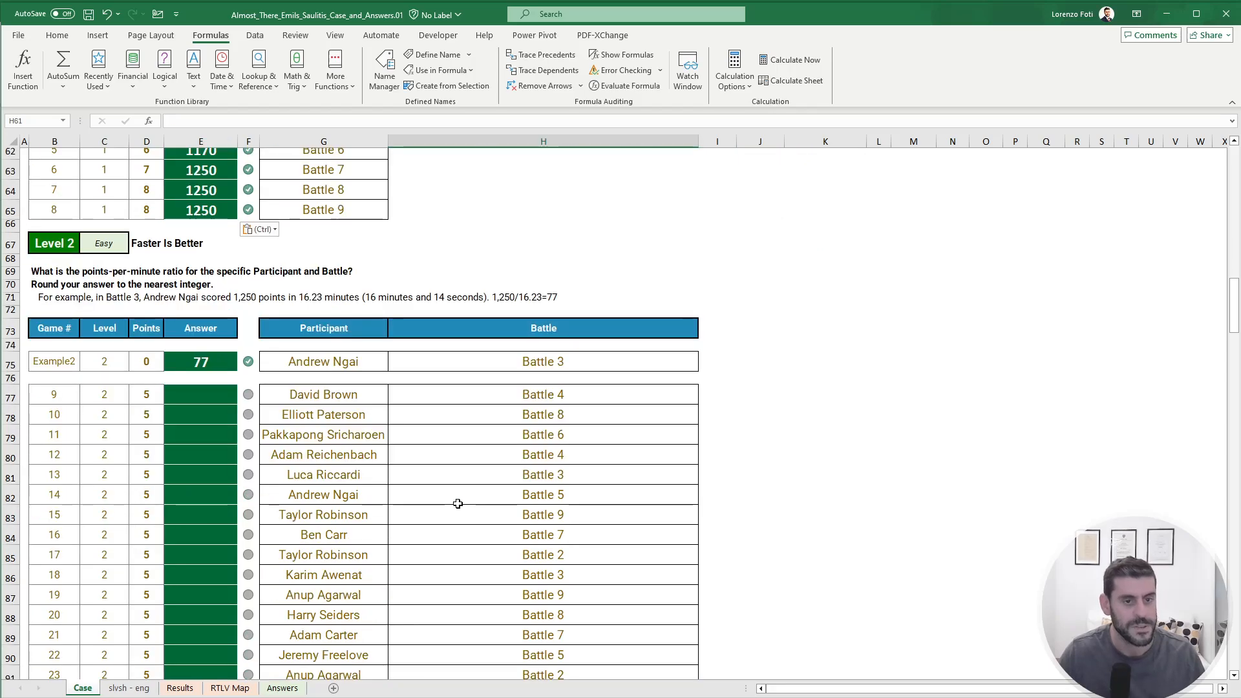
scroll(458, 503, down, 1)
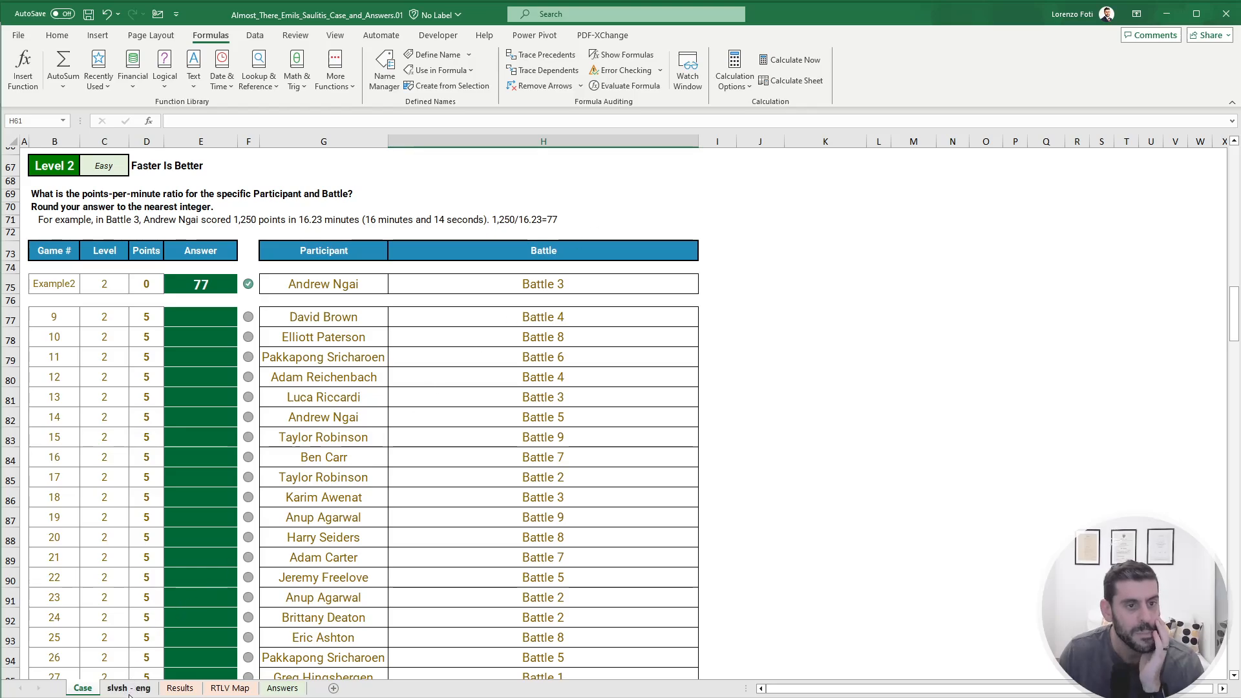
click(218, 688)
click(180, 688)
click(518, 168)
text(+)
key(Left)
key(Left)
key(Left)
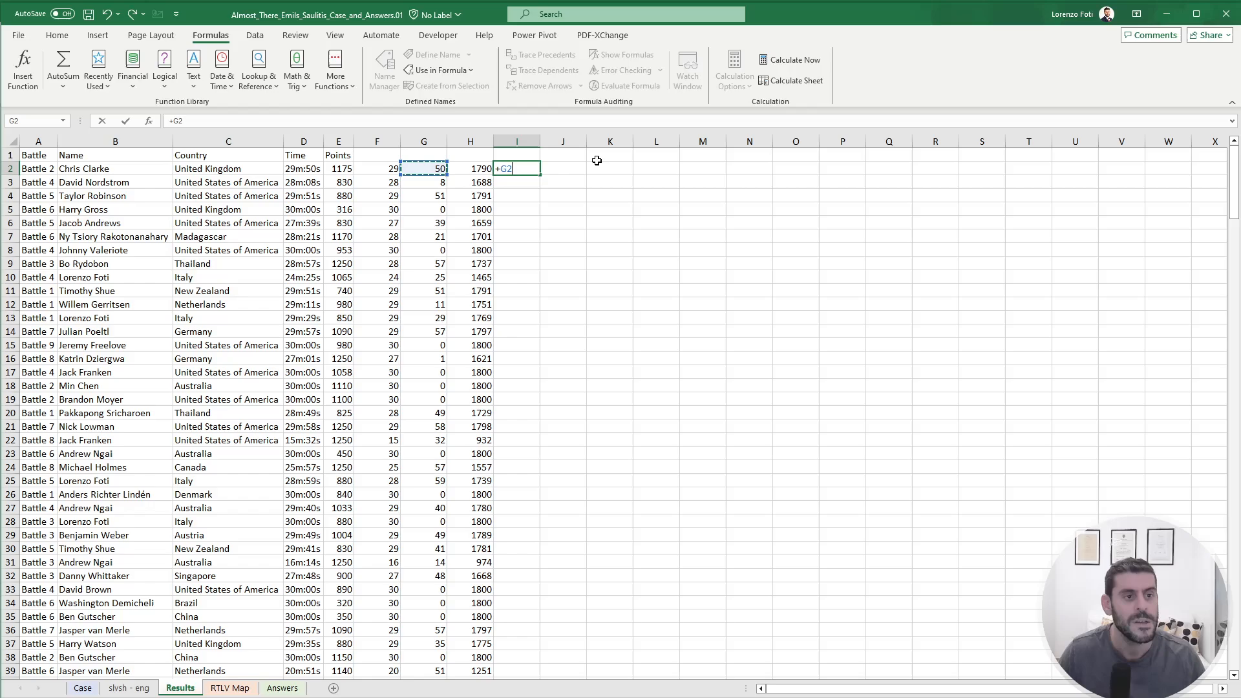
text(+)
key(Left)
key(Left)
text(/60)
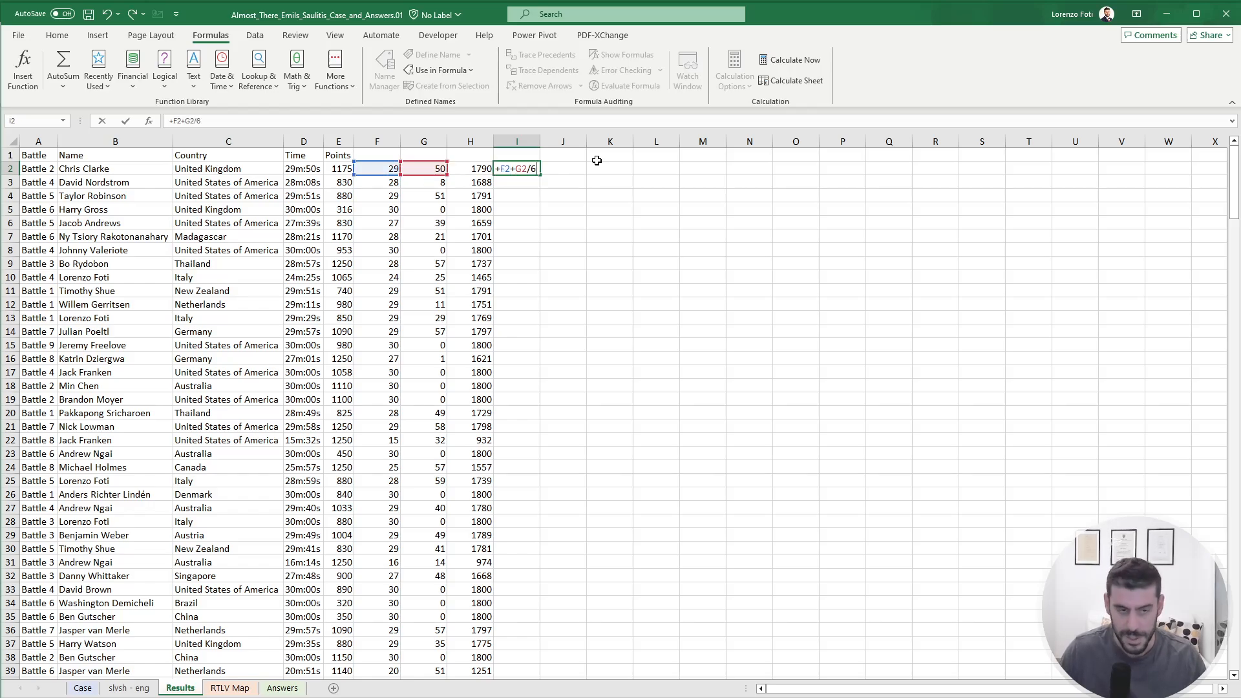
key(Return)
Copy the minutes formula in I2 down column I to the last data row of the Results sheet.
key(Up)
key(ctrl+c)
key(Left)
key(ctrl+Down)
key(Right)
key(ctrl+shift+Up)
key(ctrl+v)
key(ctrl+Up)
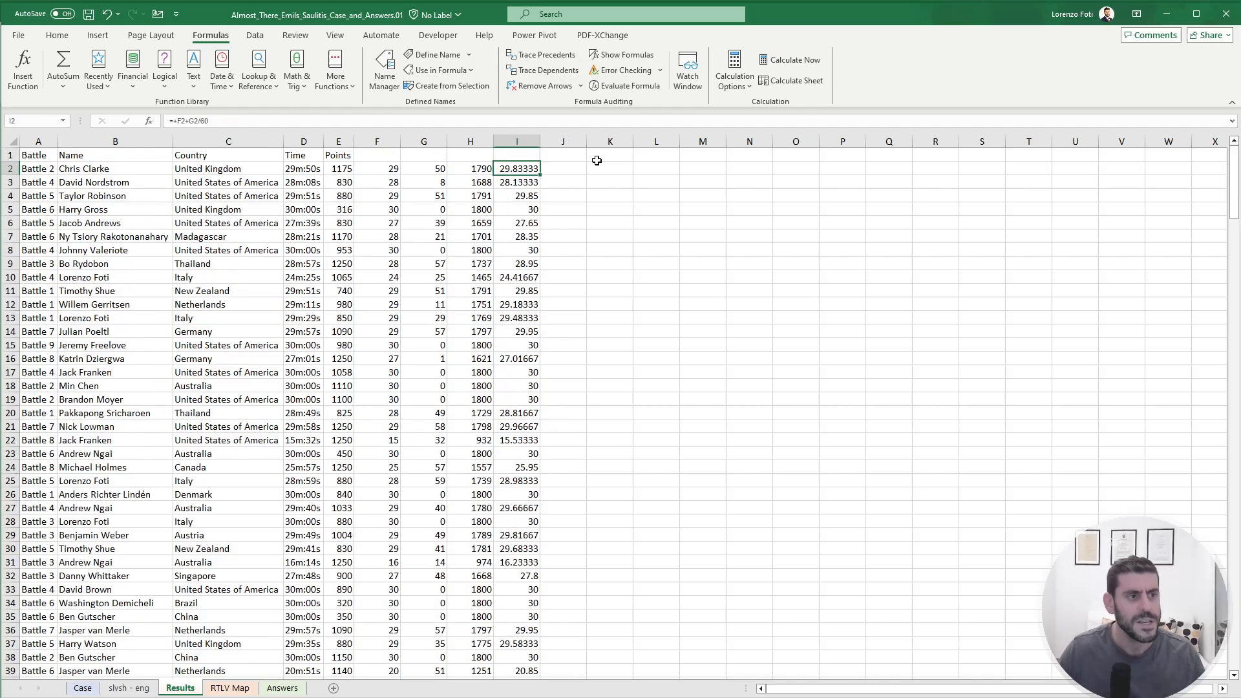
In E77 on the Case sheet, start a FILTER formula with Results!$A$2:$I$271 as the array and open its include argument.
click(83, 689)
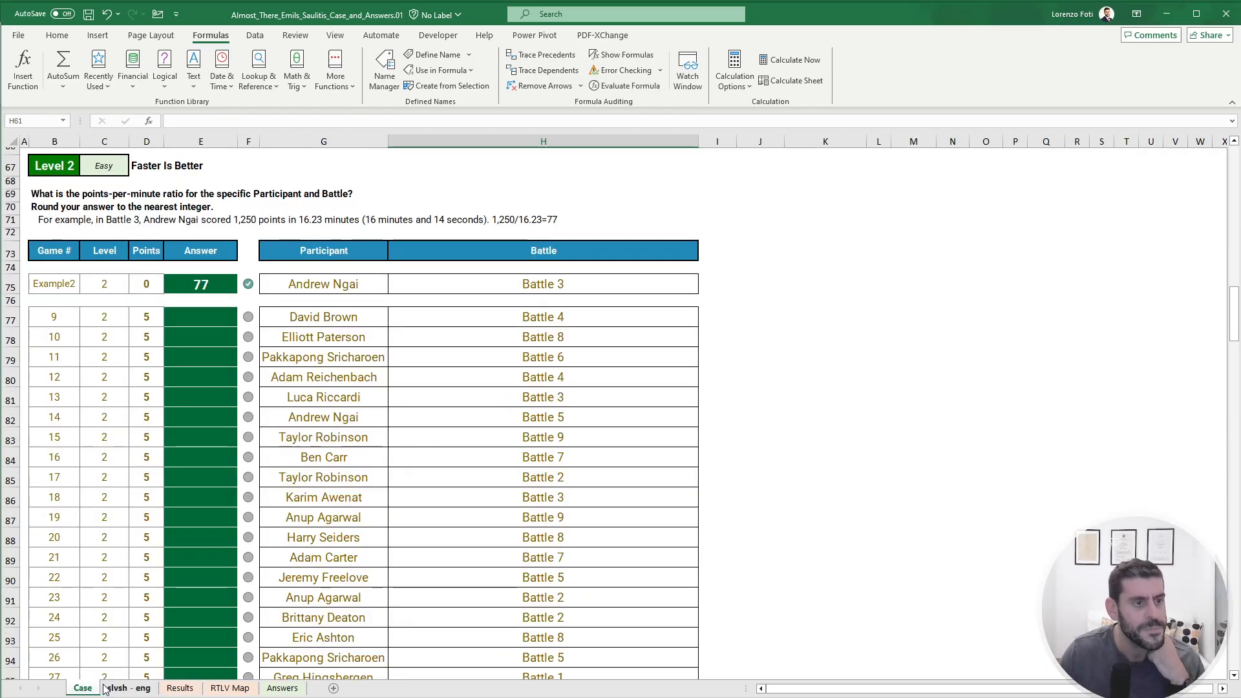
click(213, 321)
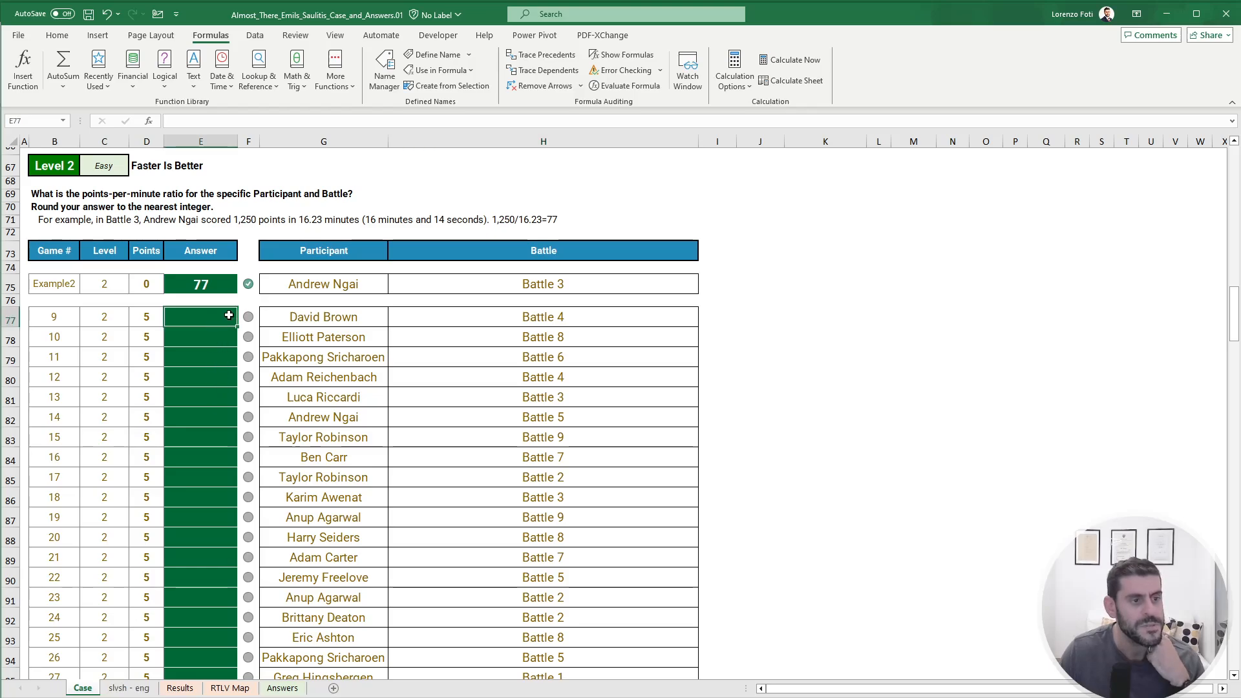
text(+filt)
key(Tab)
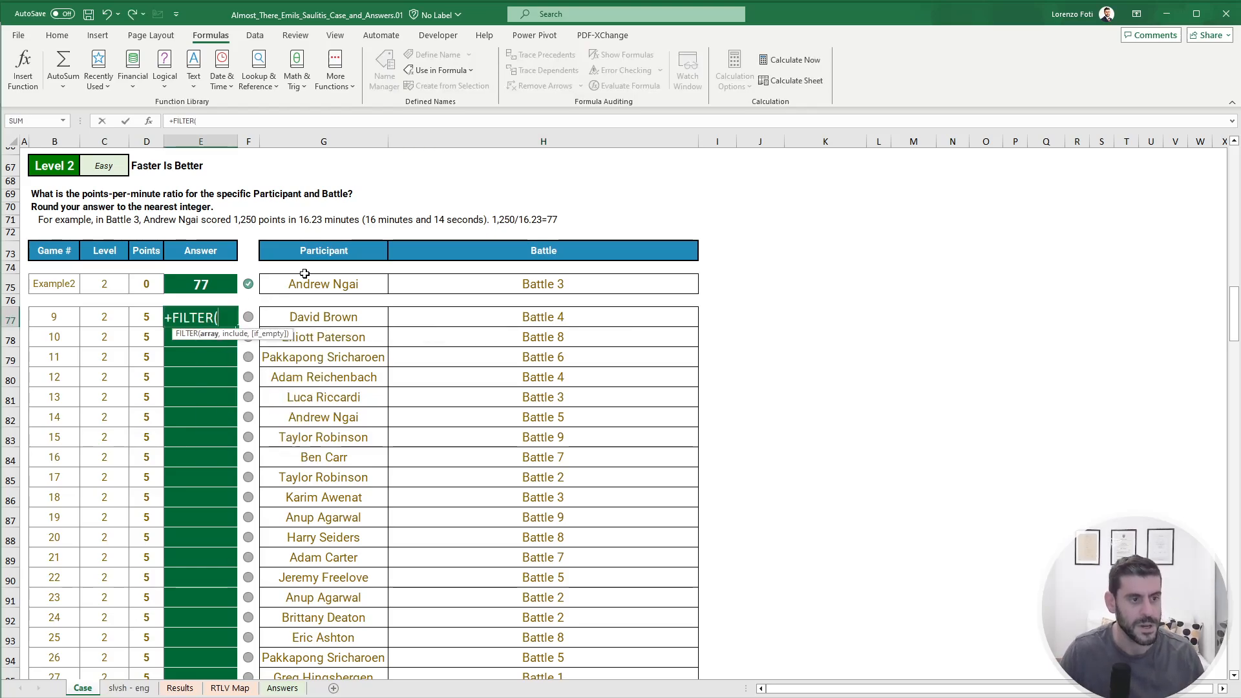
click(129, 688)
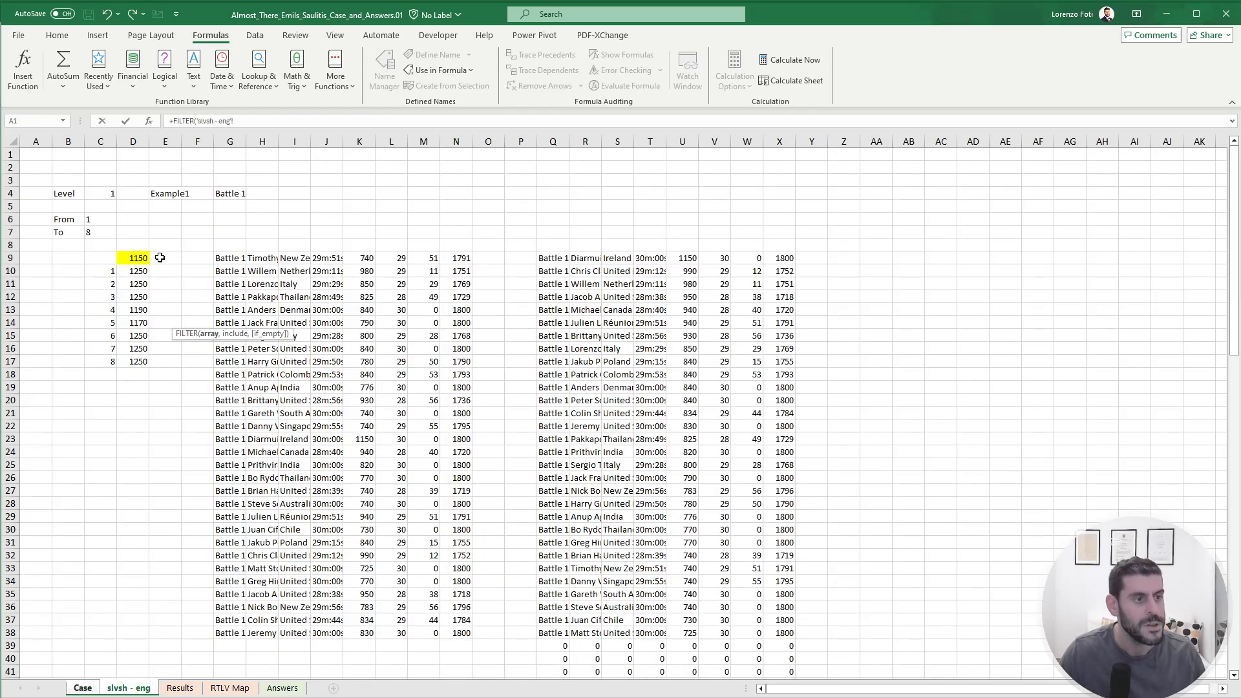
click(179, 688)
click(43, 161)
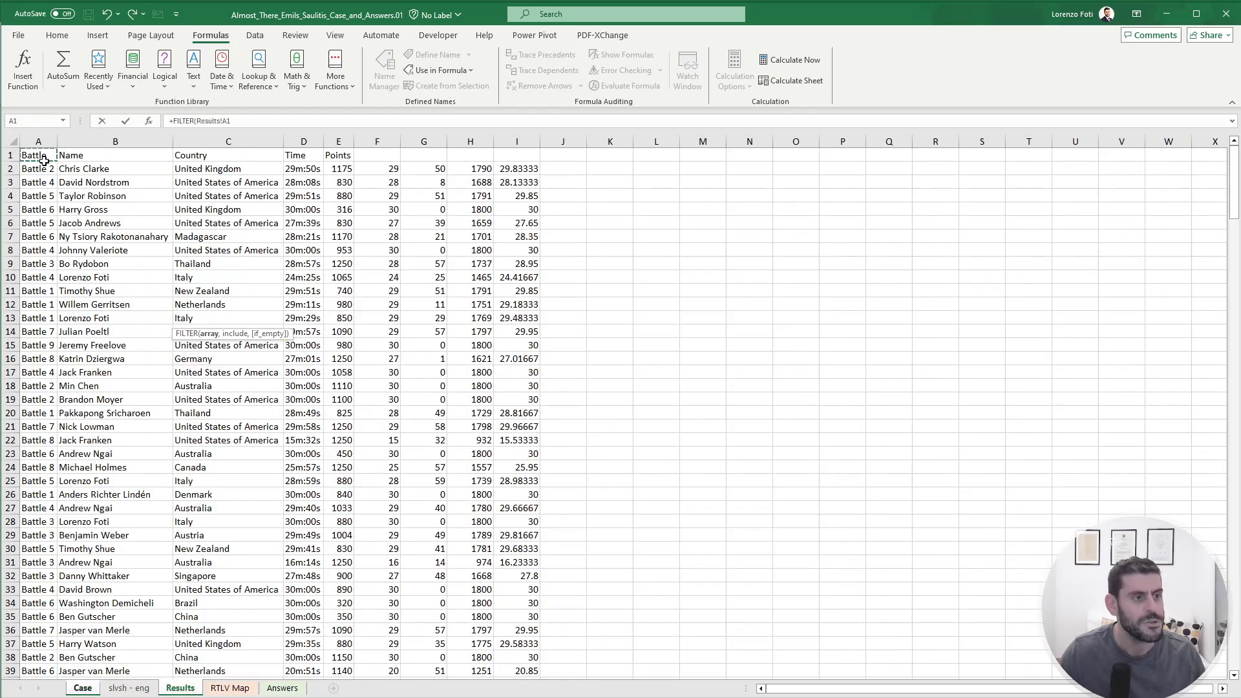
key(Down)
key(ctrl+shift+Right)
key(ctrl+shift+Down)
key(F4)
text(,()
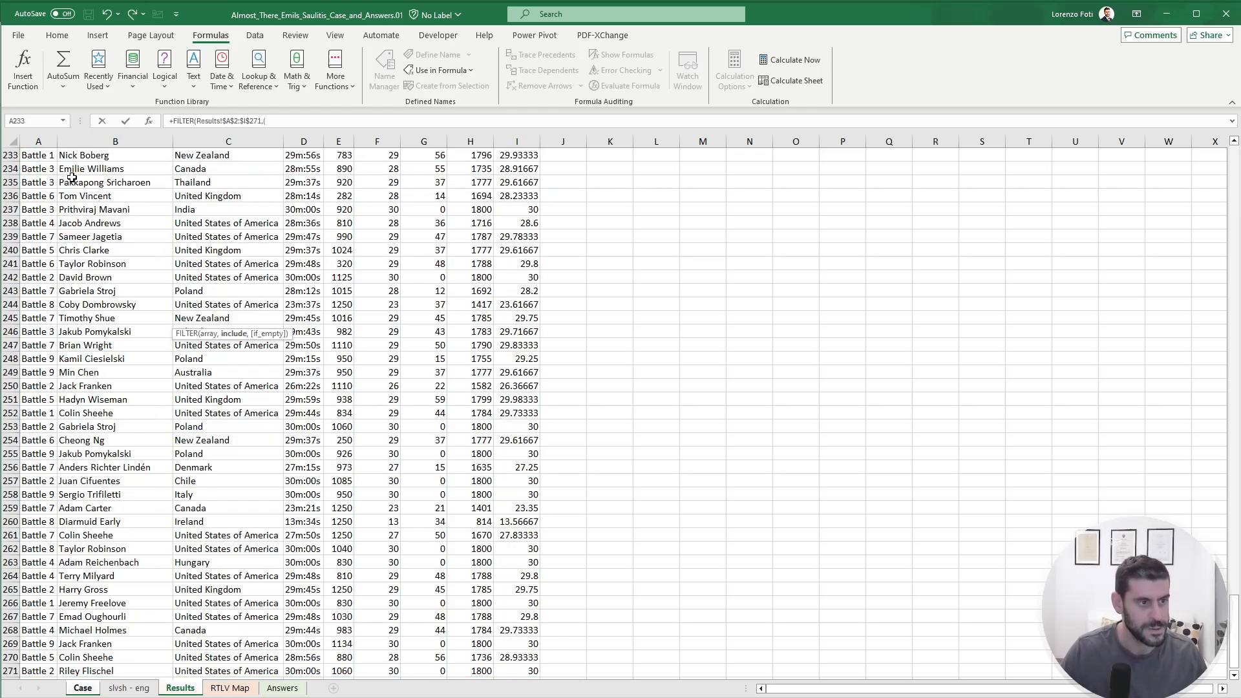
Add the battle condition to the FILTER formula, comparing Results!A2:A271 with a placeholder 1.
click(72, 177)
key(Left)
key(ctrl+Up)
key(Down)
key(ctrl+shift+Down)
text(=1)
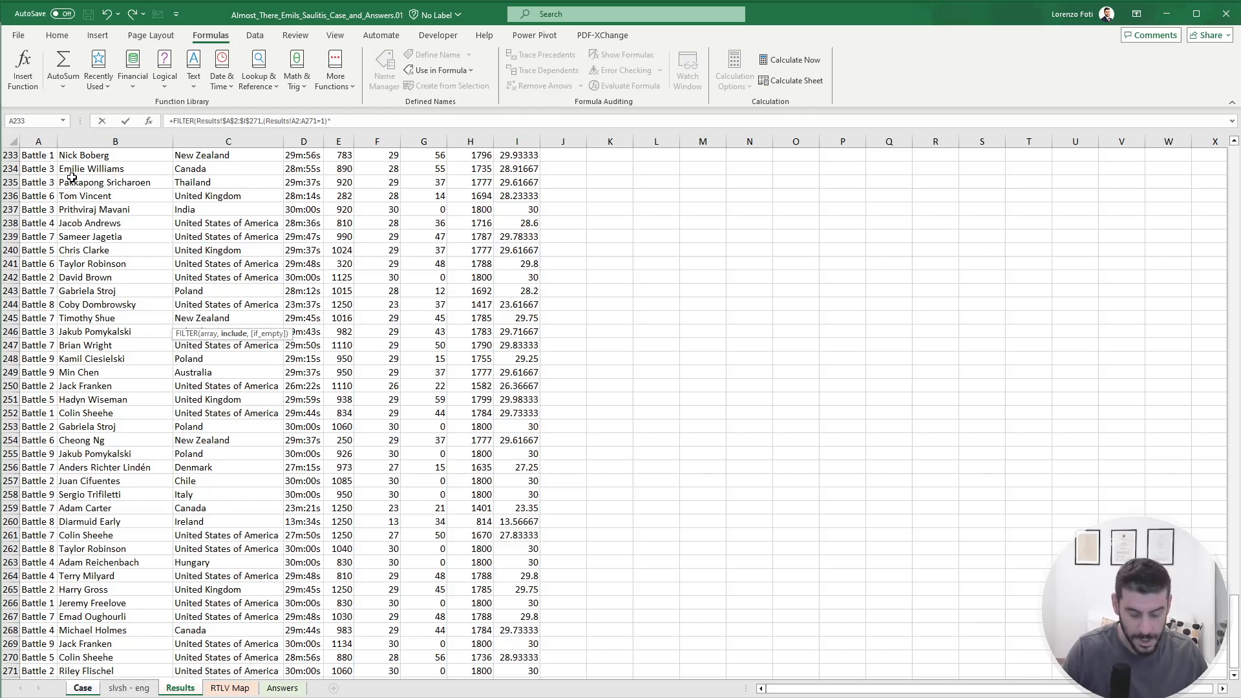
Multiply by a second condition in the FILTER formula, comparing the names in Results!B2:B271 with a placeholder 1.
text()*()
click(72, 177)
key(ctrl+Up)
key(Down)
key(ctrl+shift+Down)
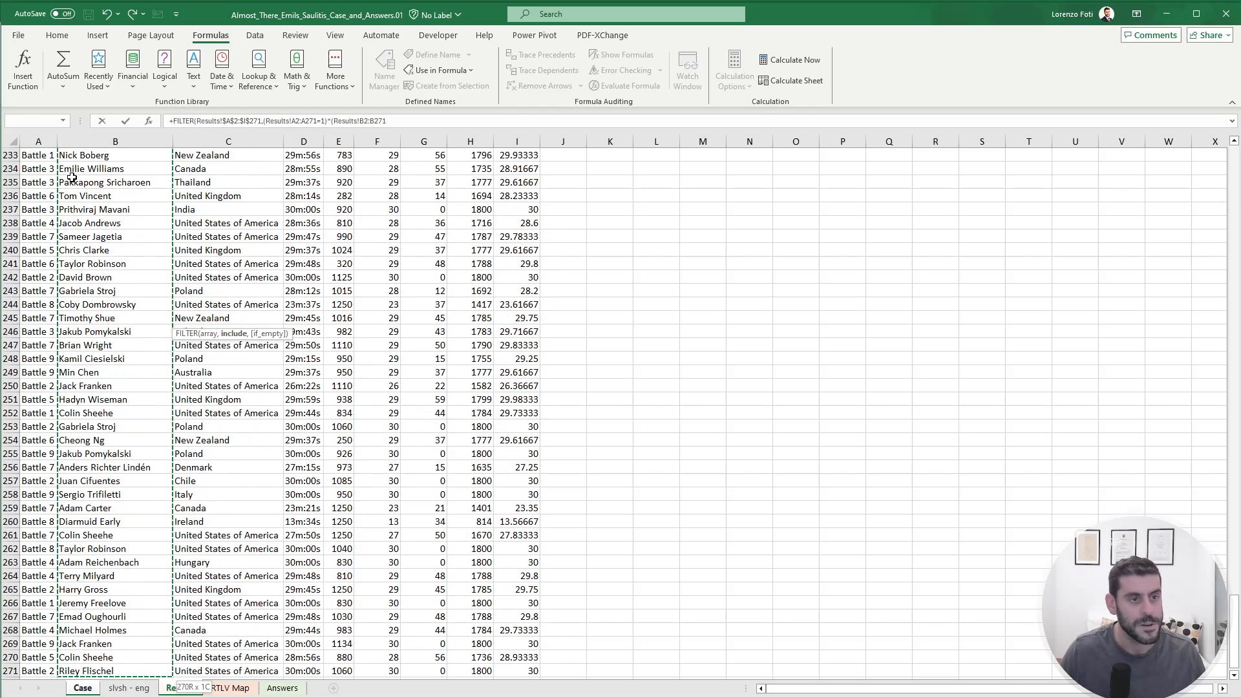
text(=1)
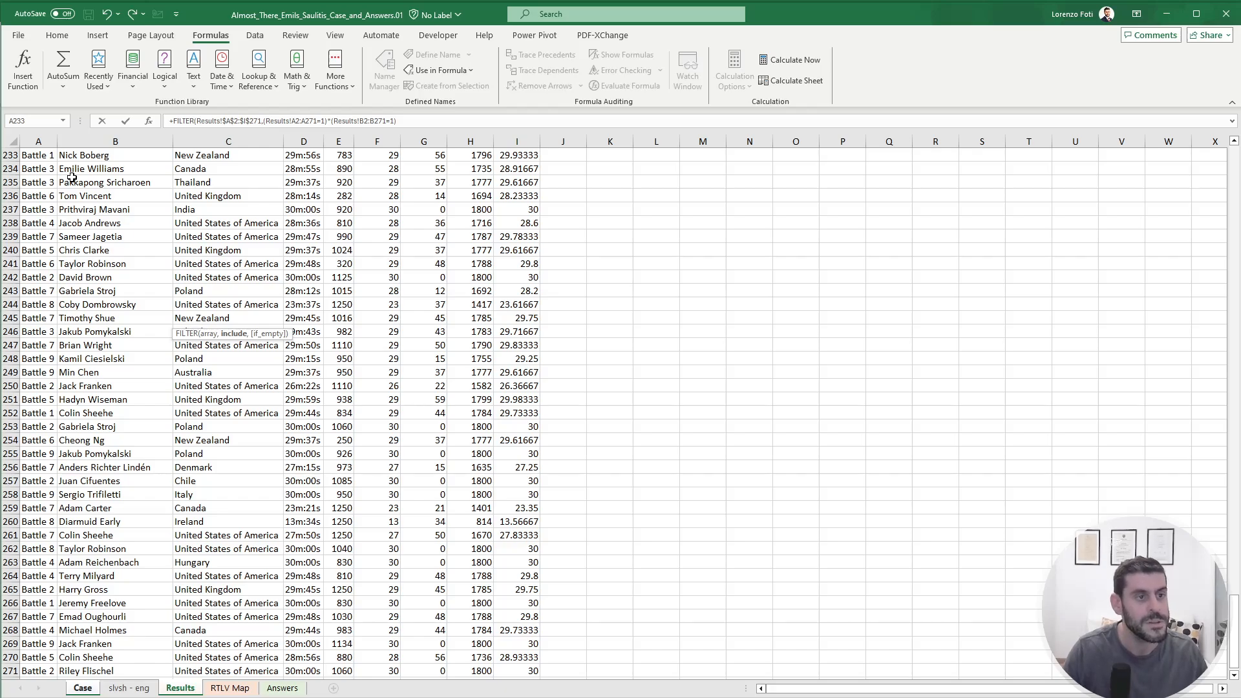
Make both condition ranges absolute as $A$2:$A$271 and $B$2:$B$271, and enter the FILTER formula in E77.
click(301, 121)
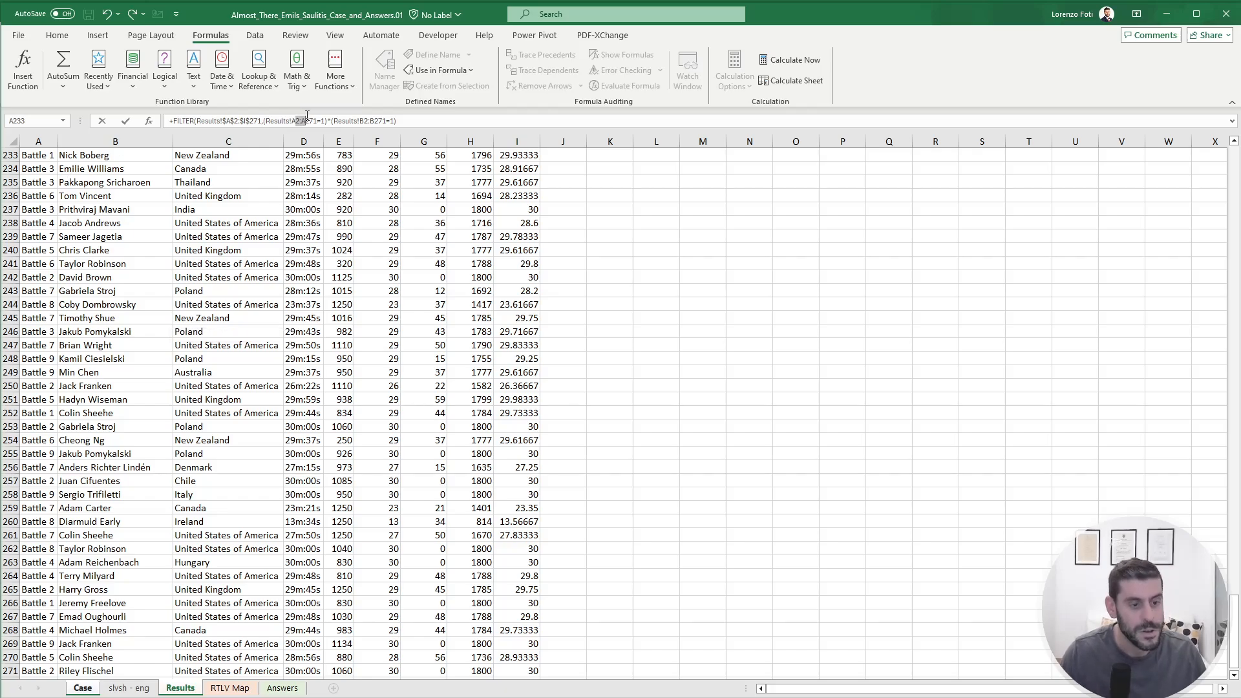
key(F4)
click(390, 120)
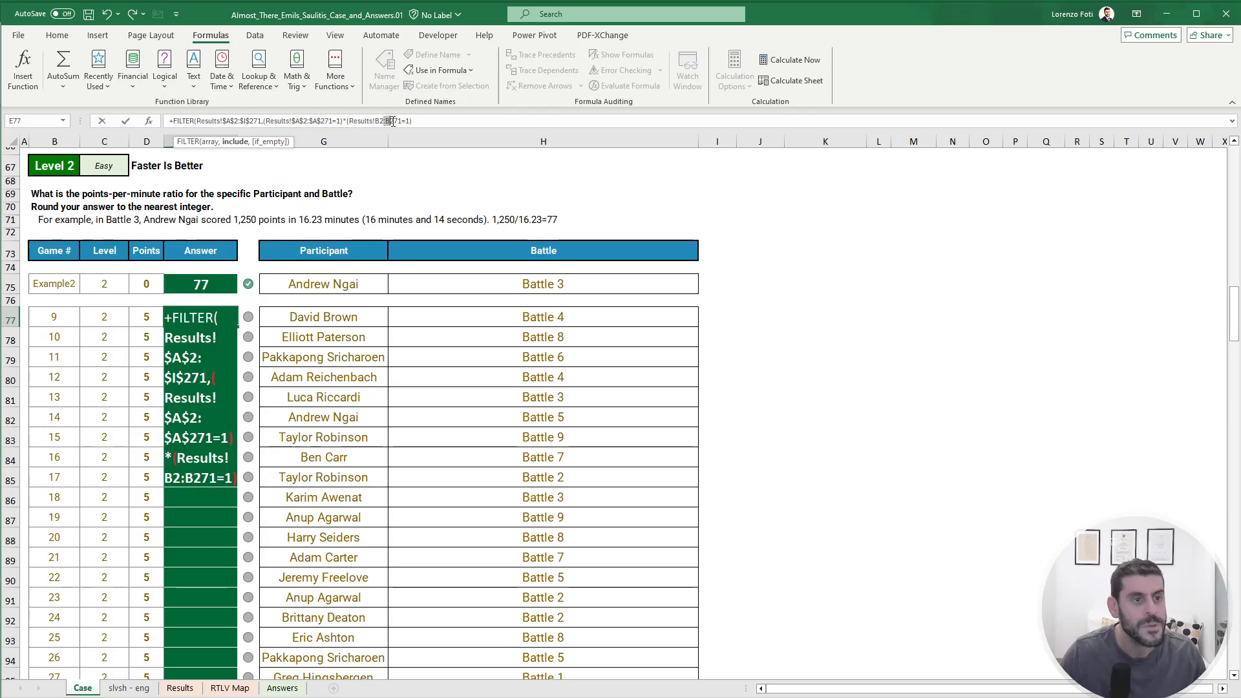
key(F4)
key(Return)
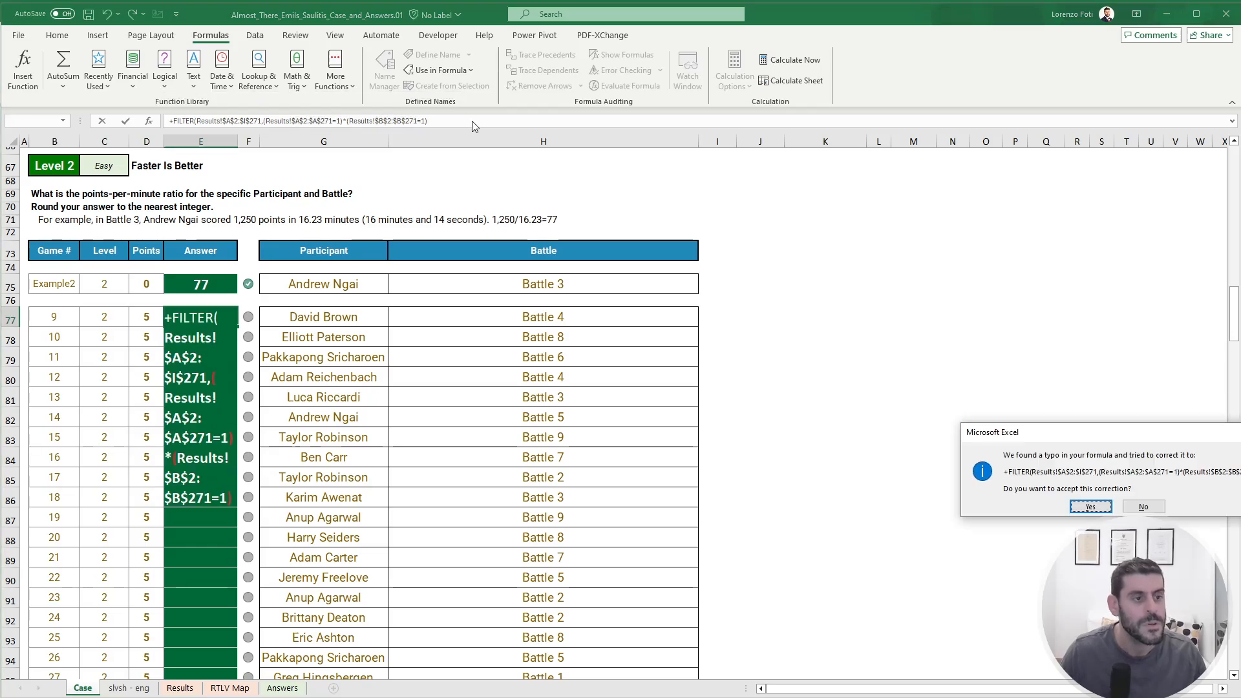
key(Up)
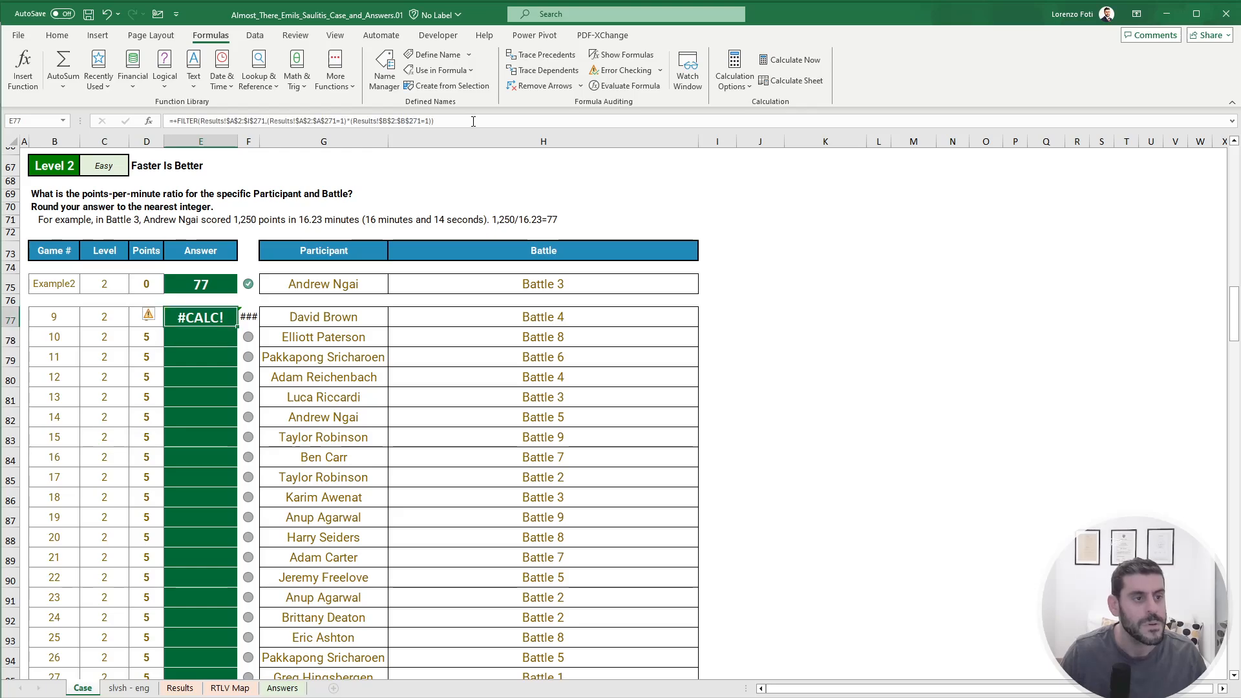
Replace the placeholder criteria in the E77 FILTER formula with H77 for the battle and G77 for the participant.
click(467, 122)
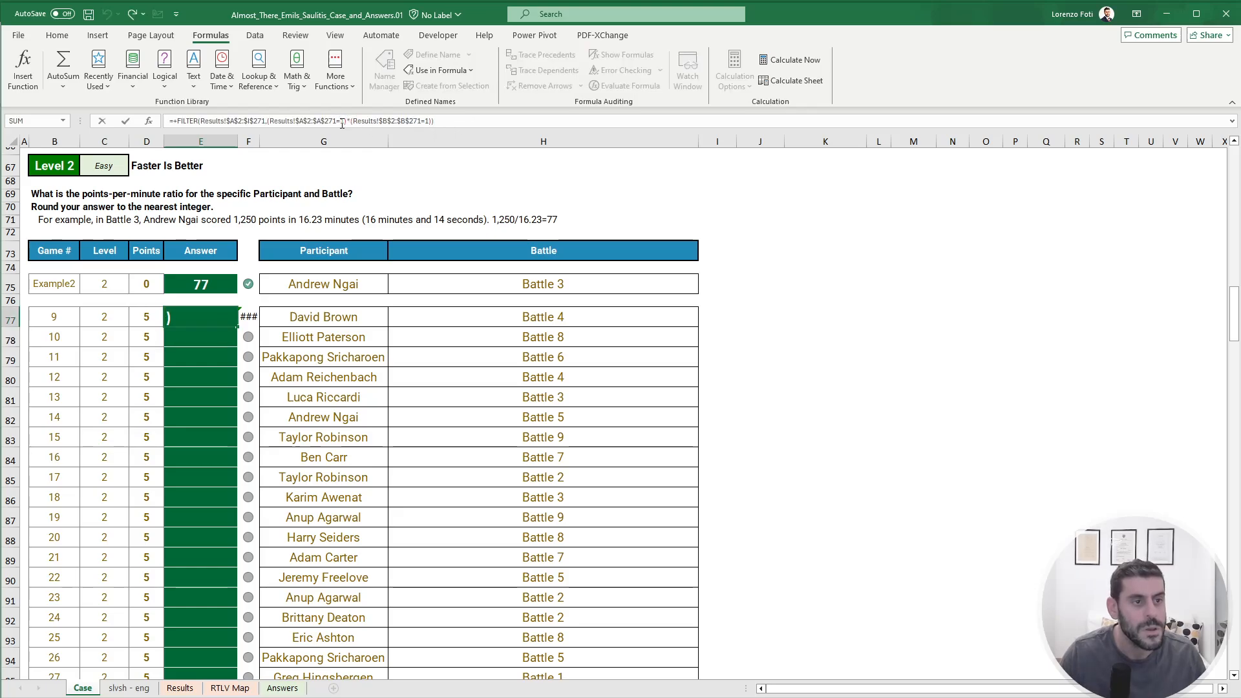
text(1)
click(454, 319)
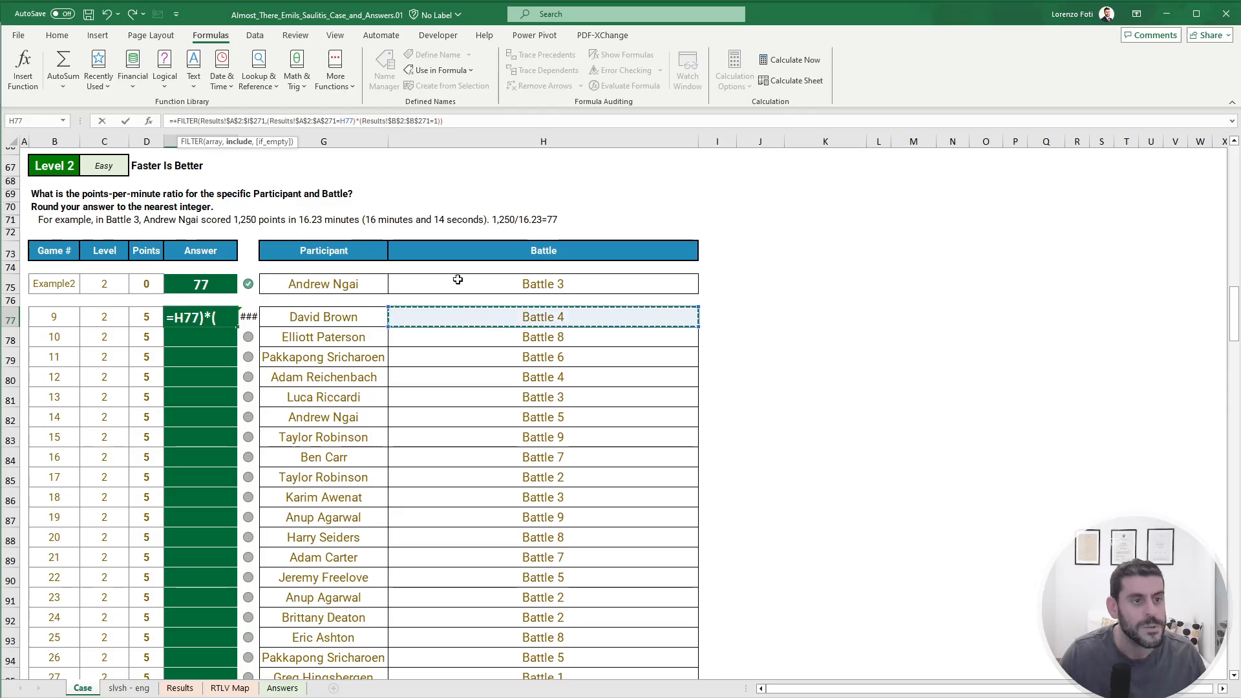
click(337, 317)
key(ctrl+Return)
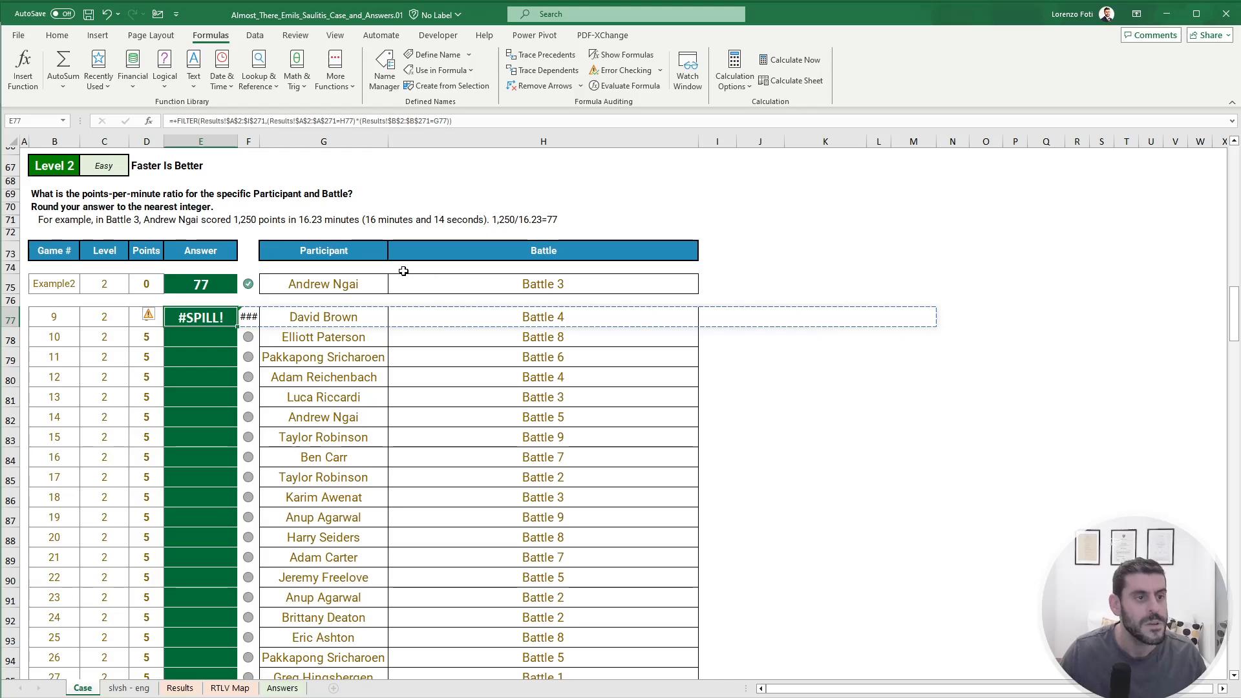
click(223, 120)
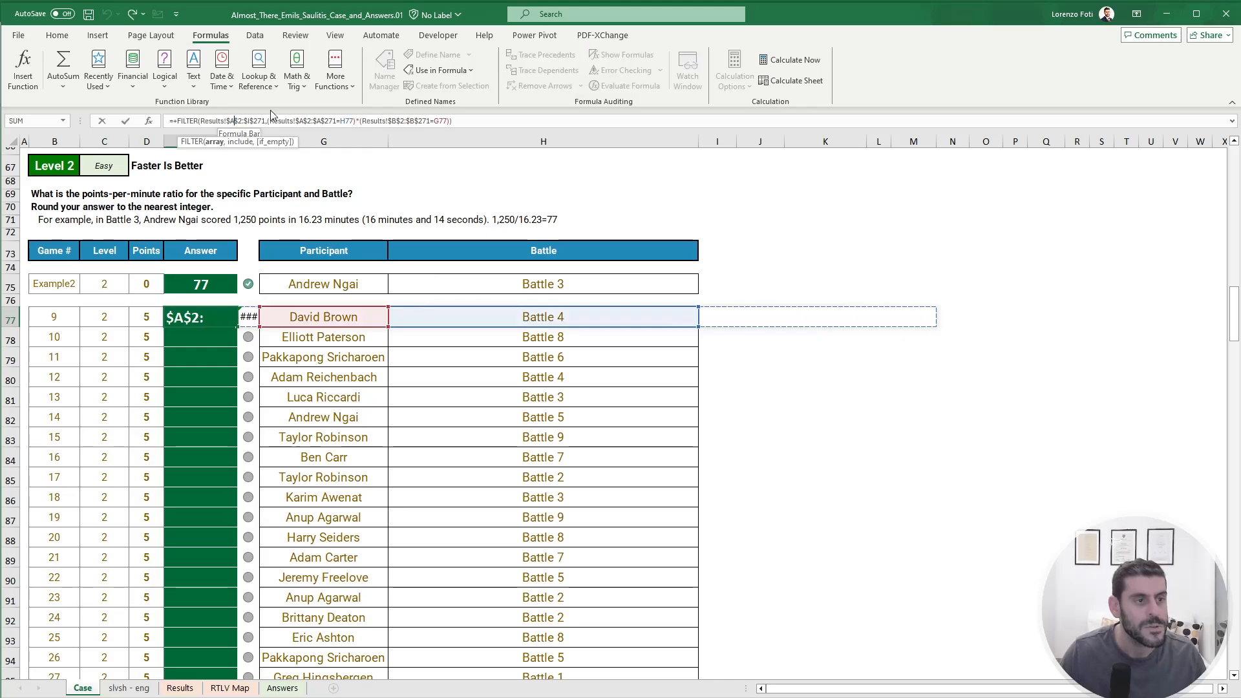
key(Escape)
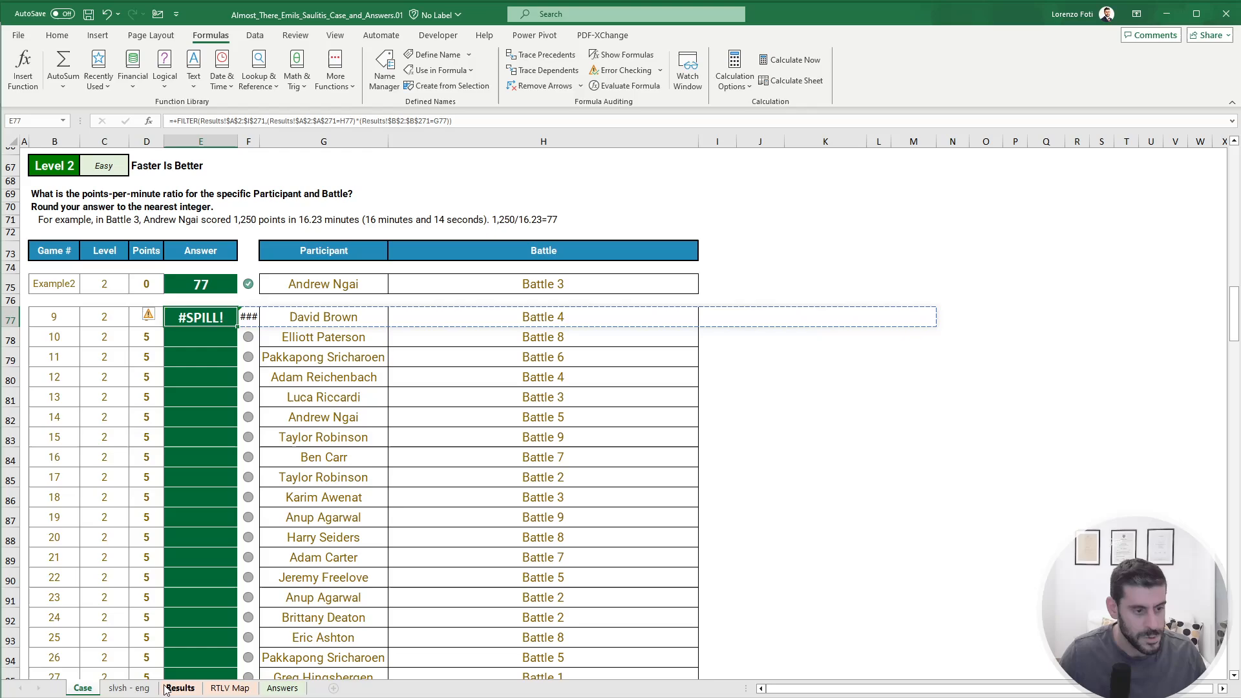
In J2 on the Results sheet, calculate the points-per-minute ratio as E2/I2.
click(129, 688)
click(169, 689)
click(505, 241)
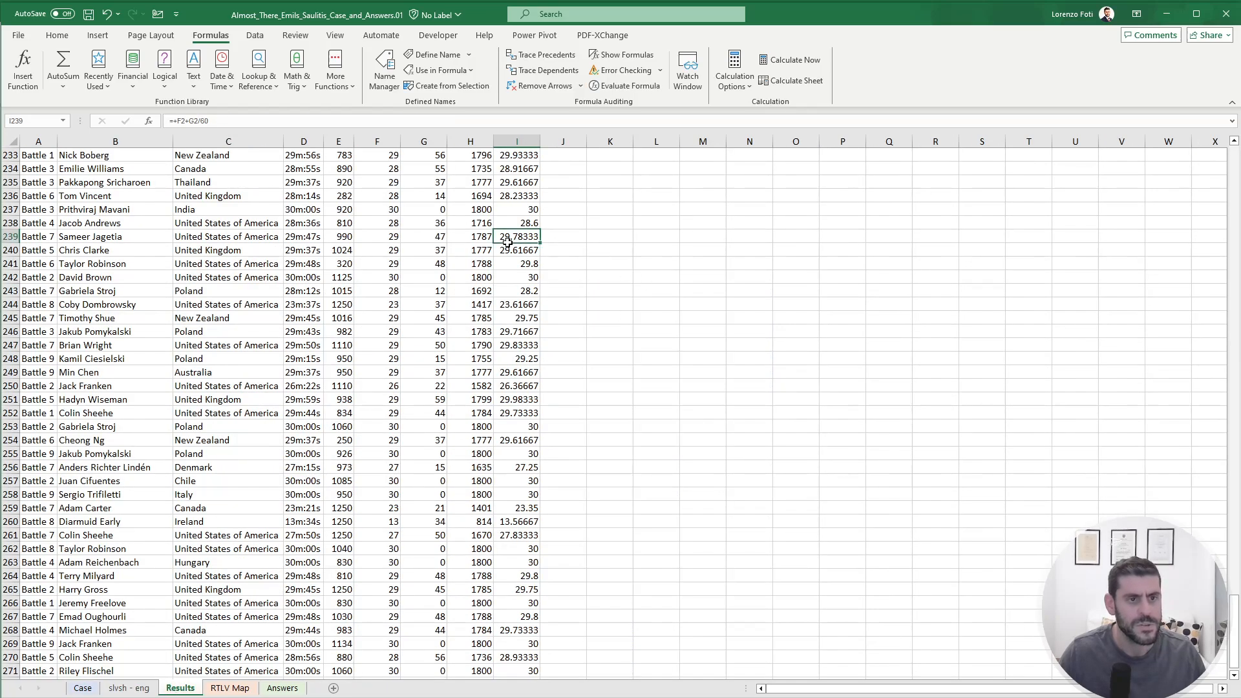
key(ctrl+Up)
key(ctrl+Up)
key(Down)
key(Right)
text(+)
key(Left)
key(Left)
key(Left)
key(Left)
key(Left)
text(/)
key(Left)
key(Return)
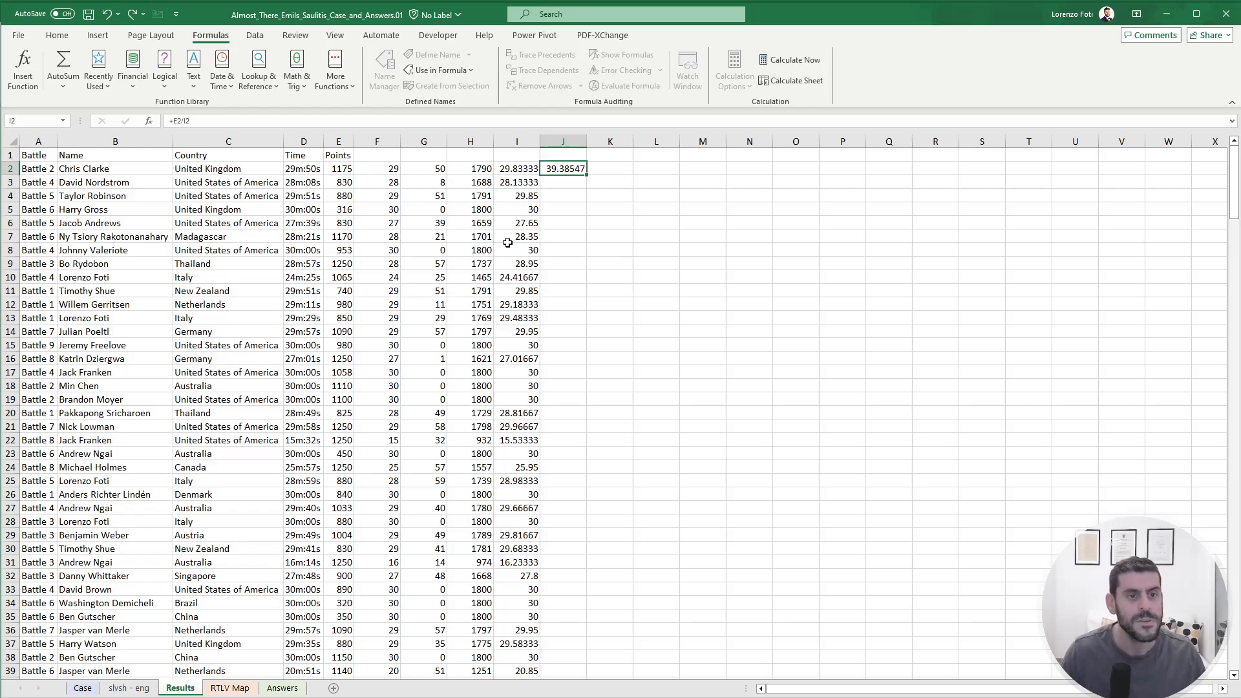
Check the rounding rule on the Case sheet, and wrap the J2 ratio on the Results sheet in ROUND with 0 digits.
key(ctrl+Page_Up)
key(ctrl+Page_Up)
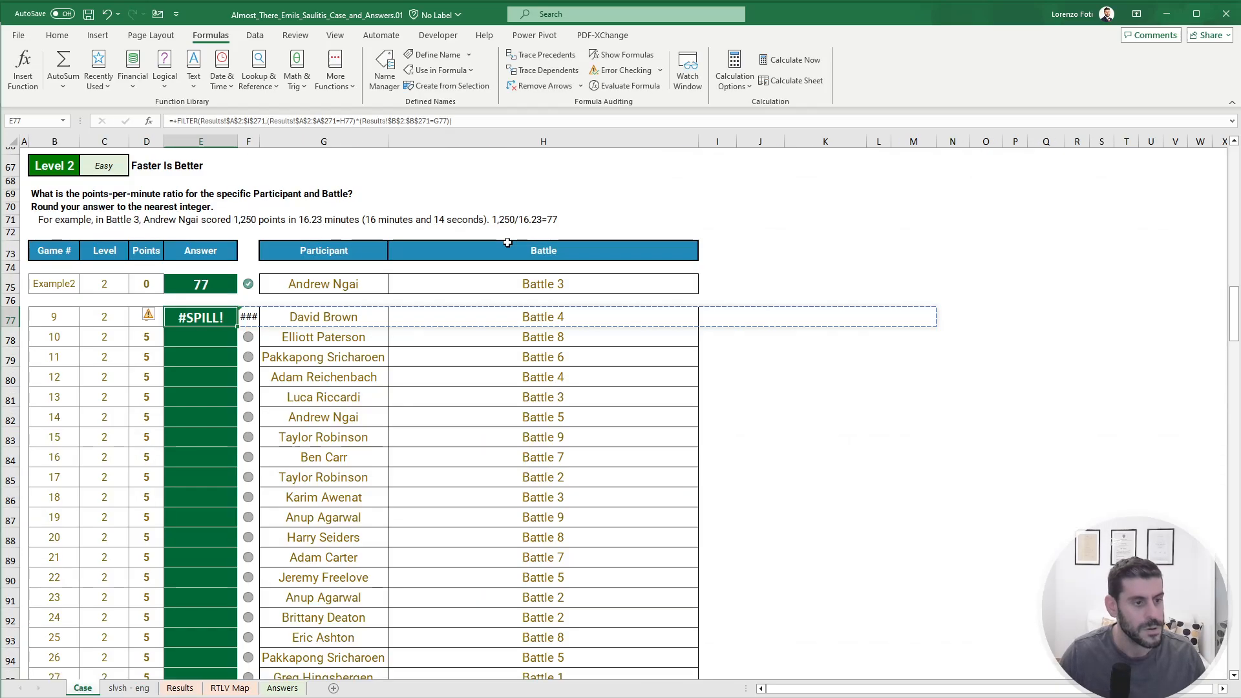
key(ctrl+Page_Down)
key(ctrl+Page_Down)
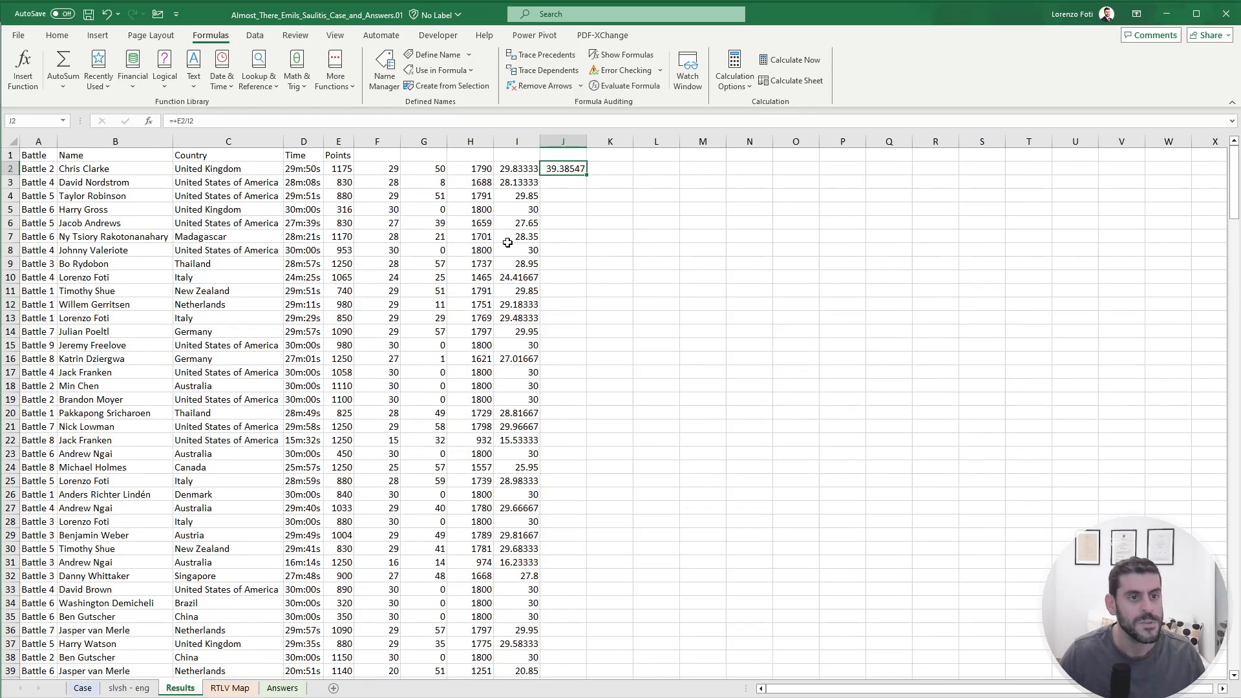
click(178, 120)
text(round()
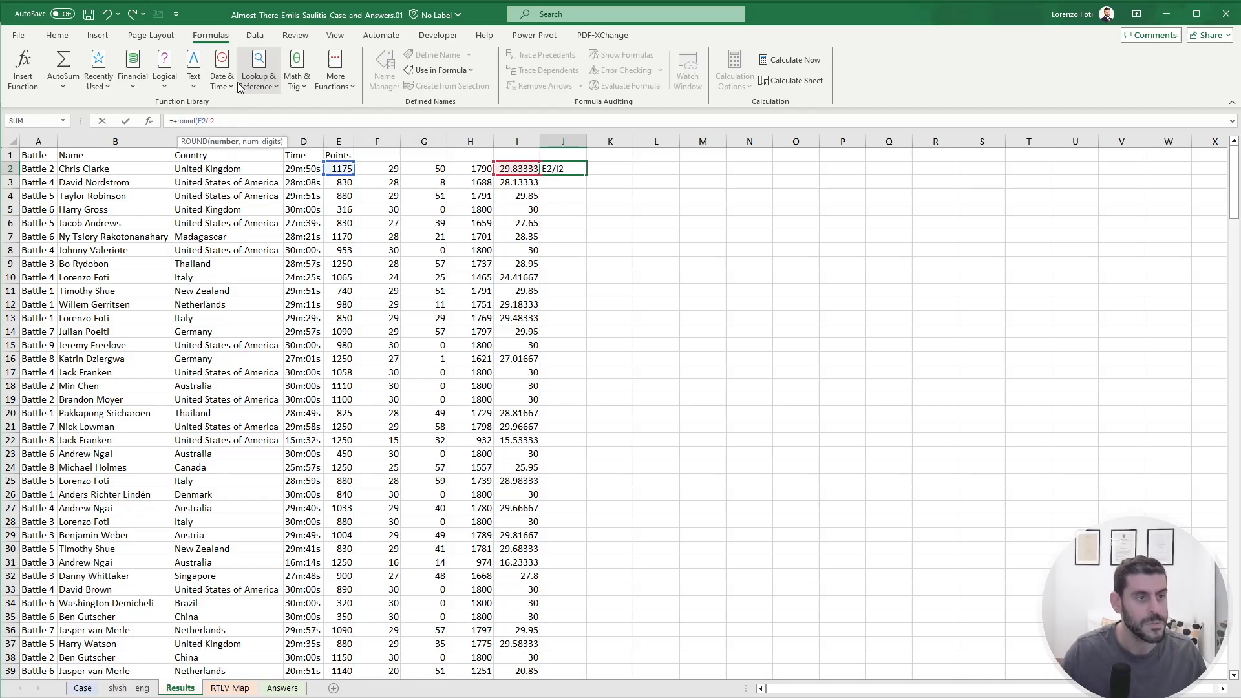
text(,0))
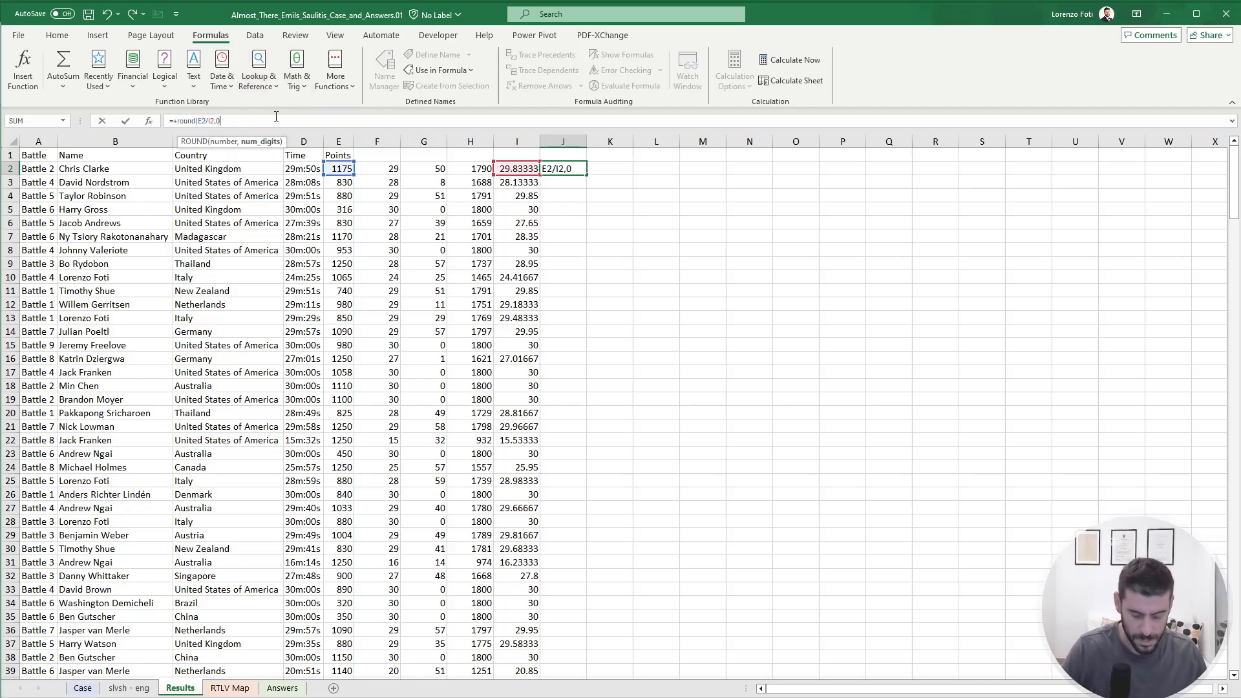
key(Return)
Copy the rounded ratio formula in J2 down column J to the last data row of the Results sheet.
key(Up)
key(ctrl+c)
key(Up)
key(Down)
key(Left)
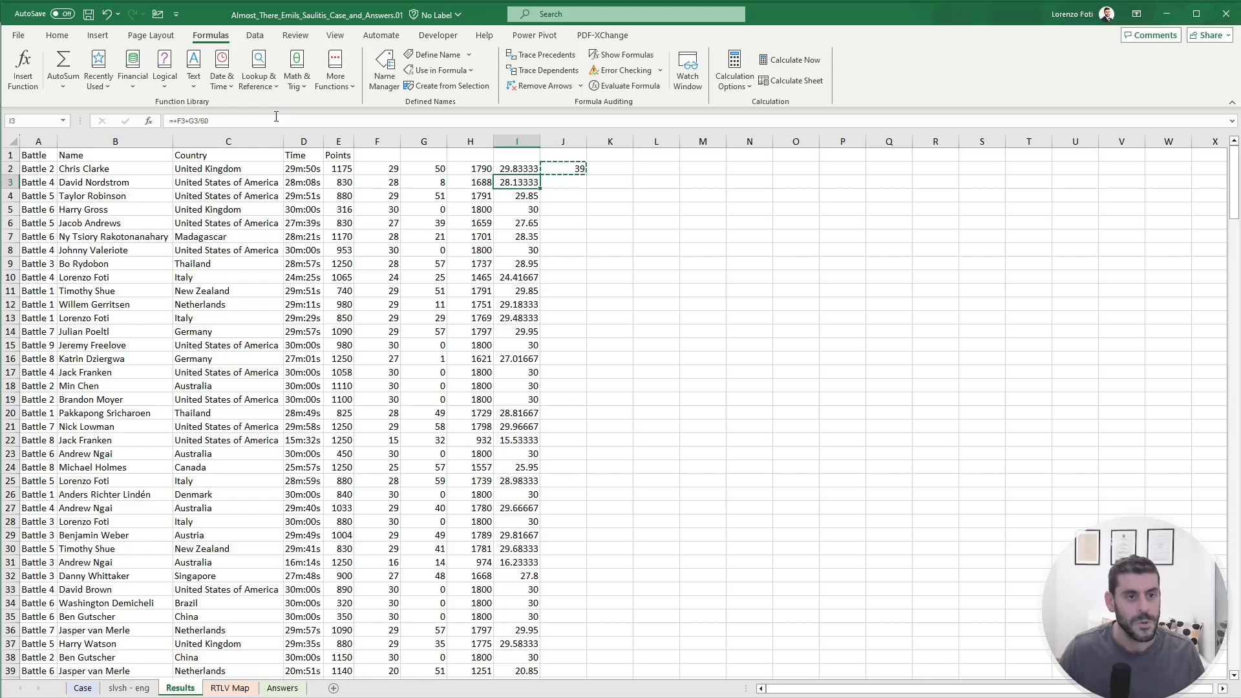
key(ctrl+Down)
key(Right)
key(ctrl+shift+Up)
key(ctrl+v)
key(ctrl+Up)
key(Up)
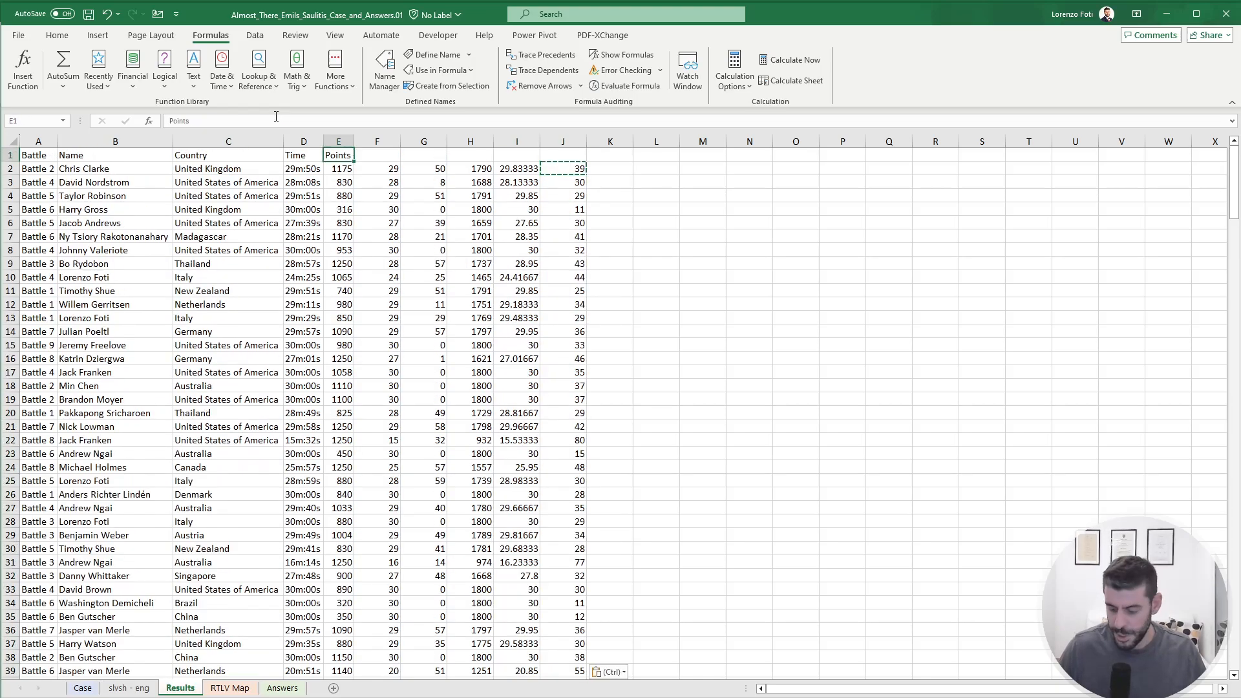
In the E77 formula on the Case sheet, change the FILTER array to Results!$J$2:$J$271.
key(ctrl+Page_Up)
key(ctrl+Page_Up)
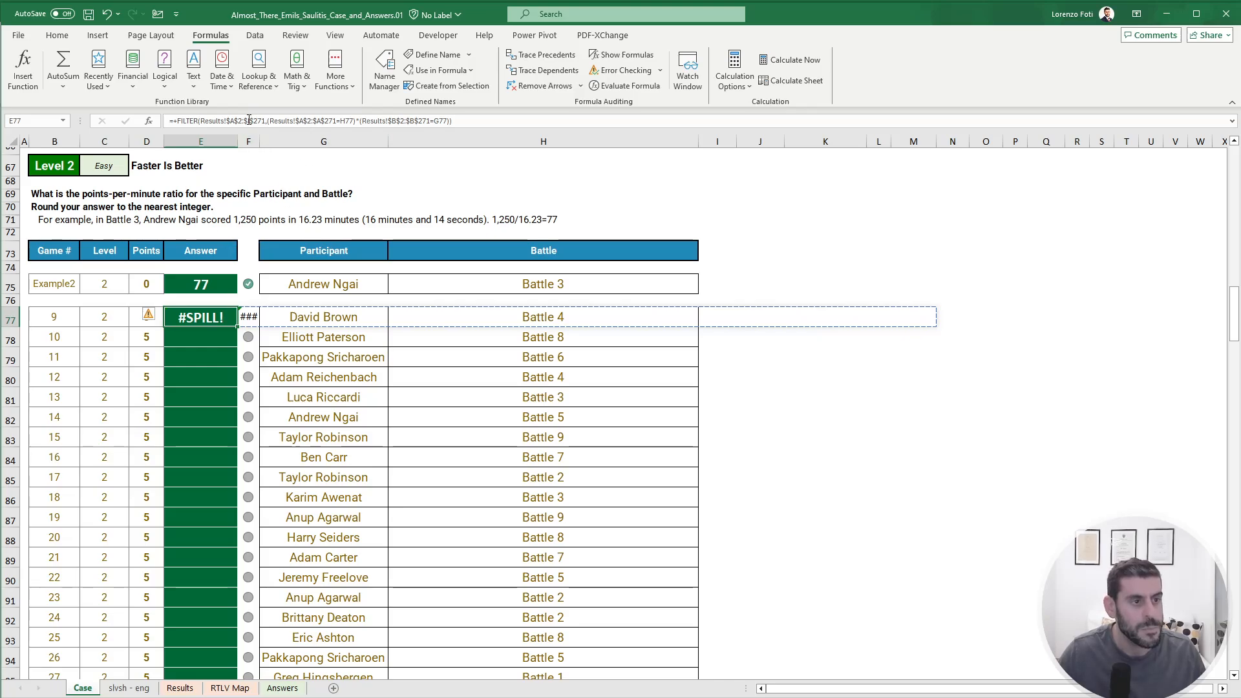
drag(235, 121, 230, 121)
text(j)
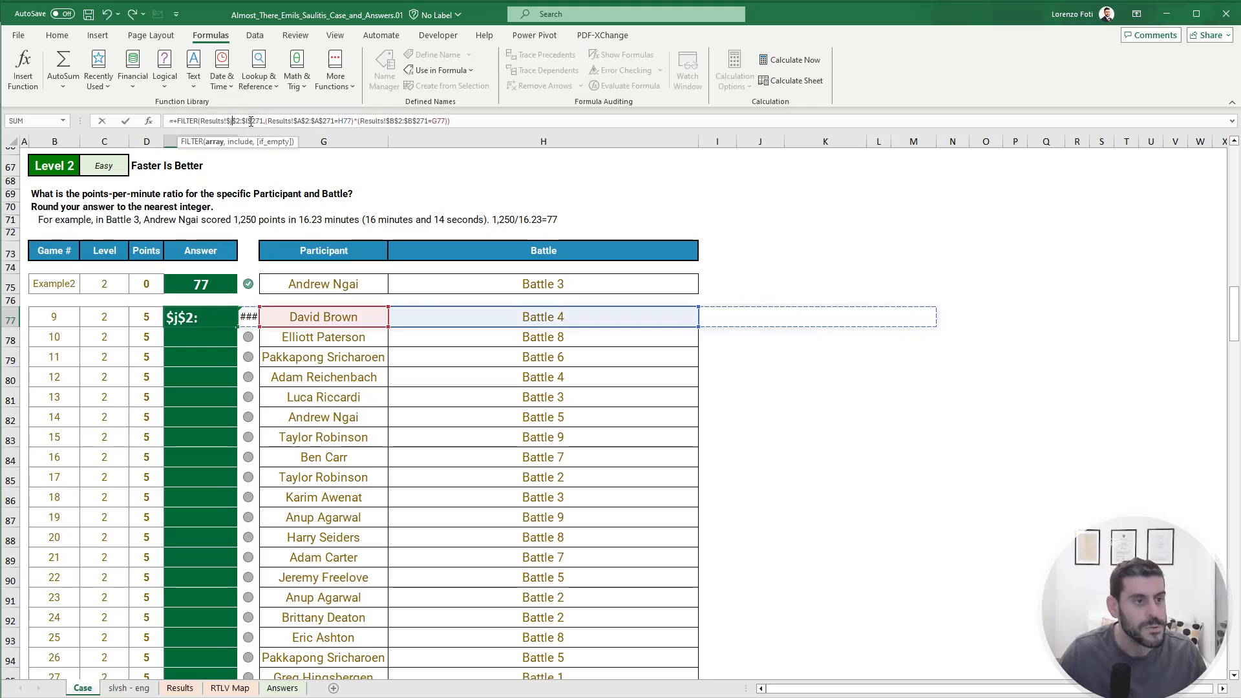
text(j)
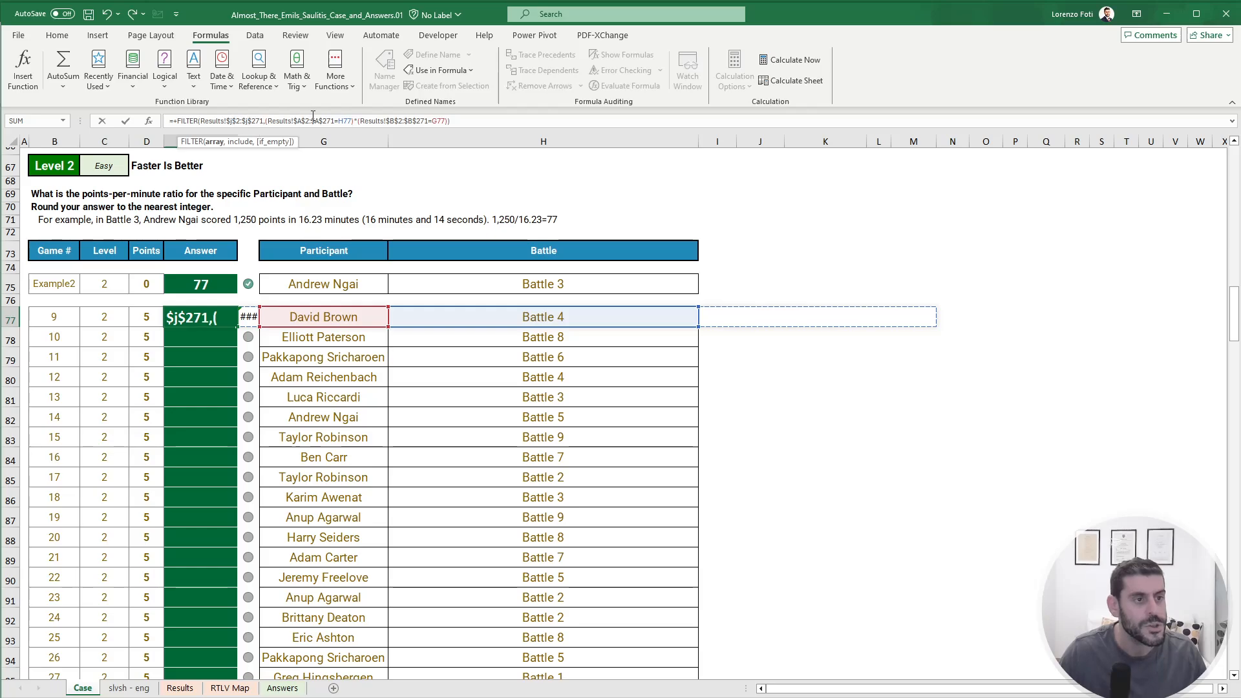
key(Return)
Copy the E77 formula down through all Level 2 answer cells to E98.
key(Up)
key(ctrl+c)
key(Left)
key(ctrl+Down)
key(Right)
key(ctrl+shift+Up)
key(ctrl+v)
key(Down)
Read the Level 3 question, and on the slvsh - eng sheet set the example to Example3 and the level to 3.
scroll(349, 305, down, 5)
scroll(348, 306, down, 5)
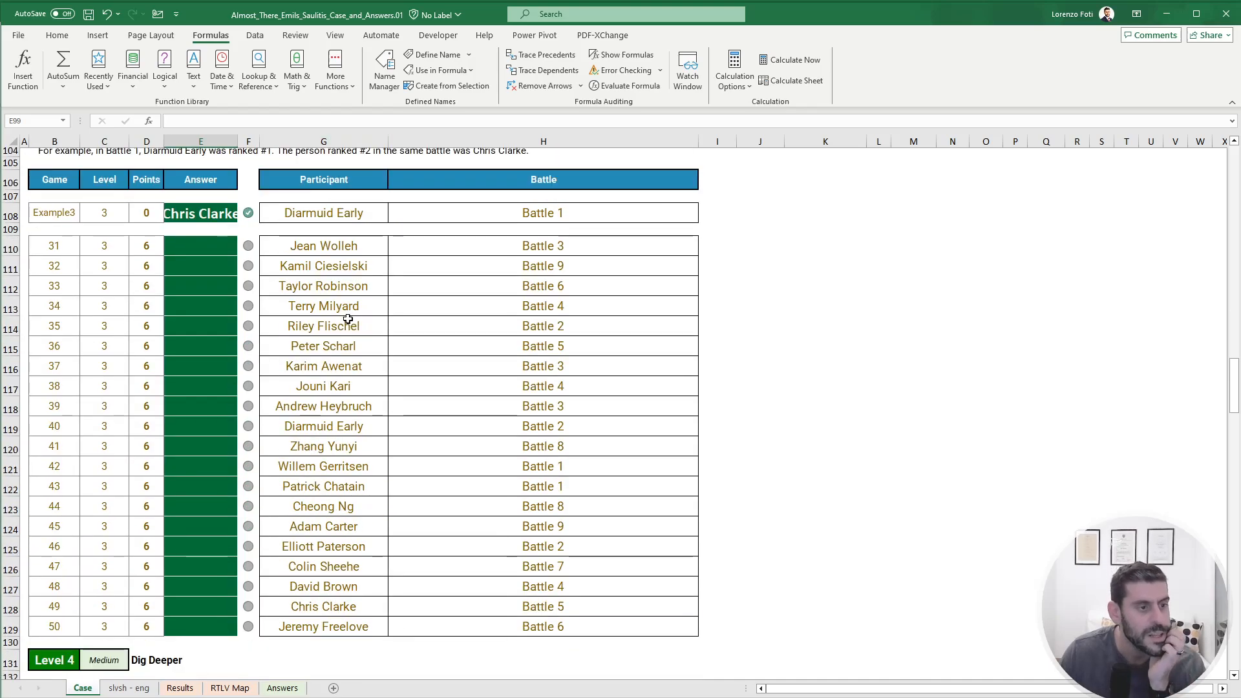
scroll(172, 262, up, 2)
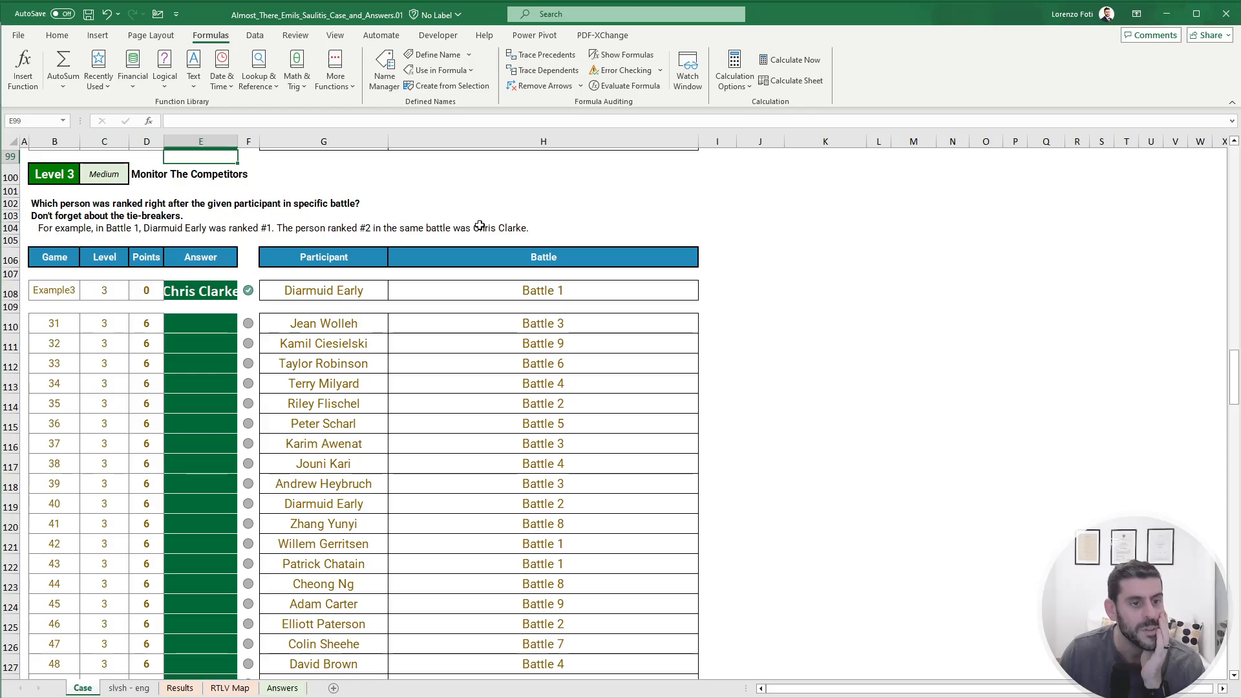
click(132, 686)
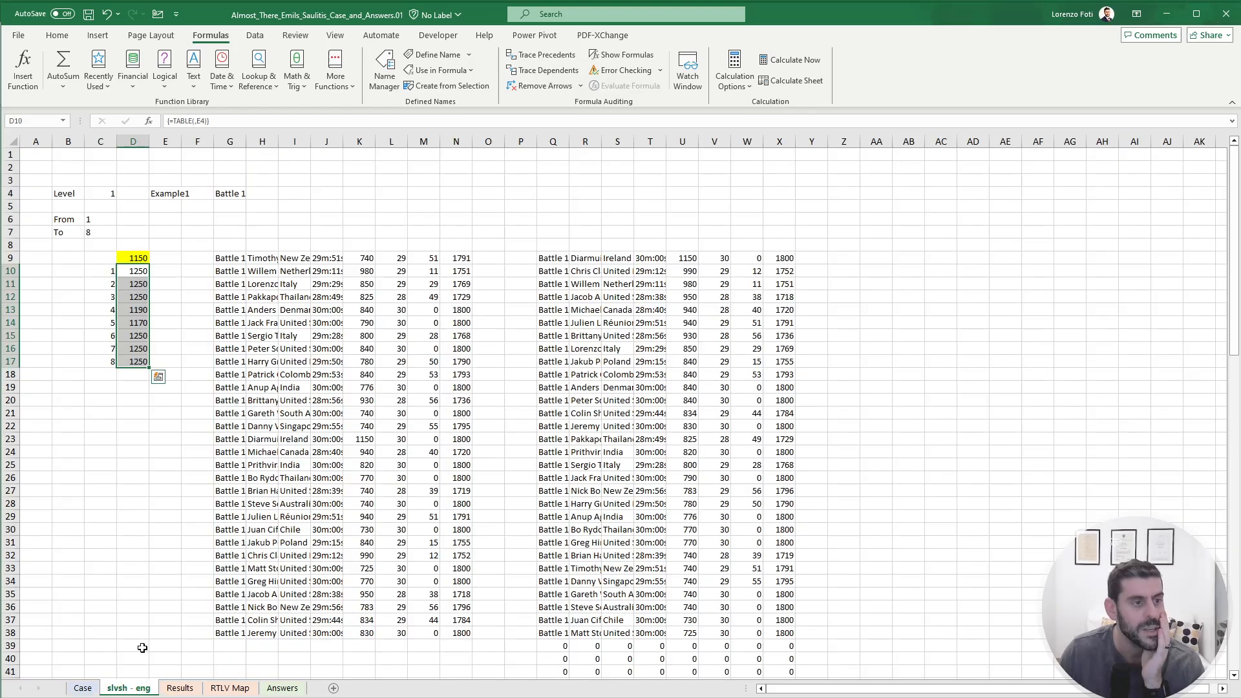
click(212, 120)
key(BackSpace)
text(3)
key(Return)
key(Left)
key(Left)
key(Up)
text(3)
key(Return)
Change the criterion of the FILTER formula in G9 to the battle in H4.
key(Down)
key(Down)
key(Down)
key(Right)
key(Right)
key(Down)
key(Right)
key(Right)
key(F2)
drag(236, 200, 267, 201)
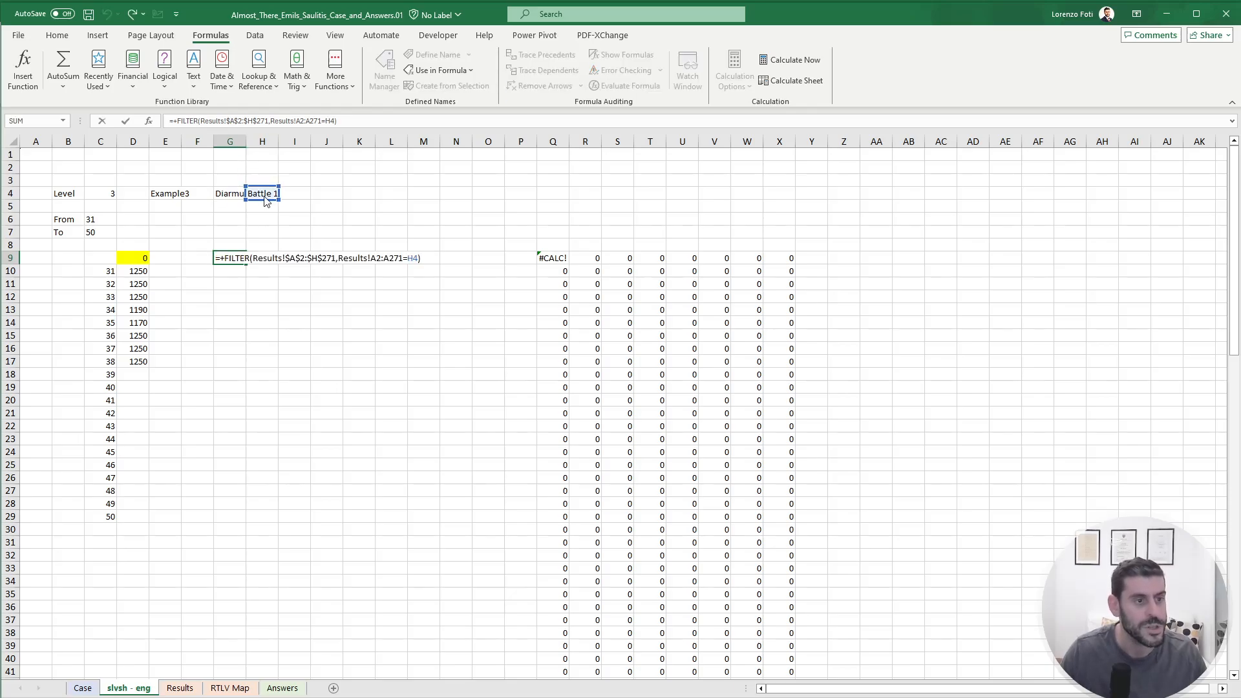
key(Tab)
Start an INDEX formula in R7 that uses R9:R100, the sorted participant names, as its array.
key(ctrl+Right)
key(Right)
key(Right)
key(Right)
key(Right)
key(Up)
key(Up)
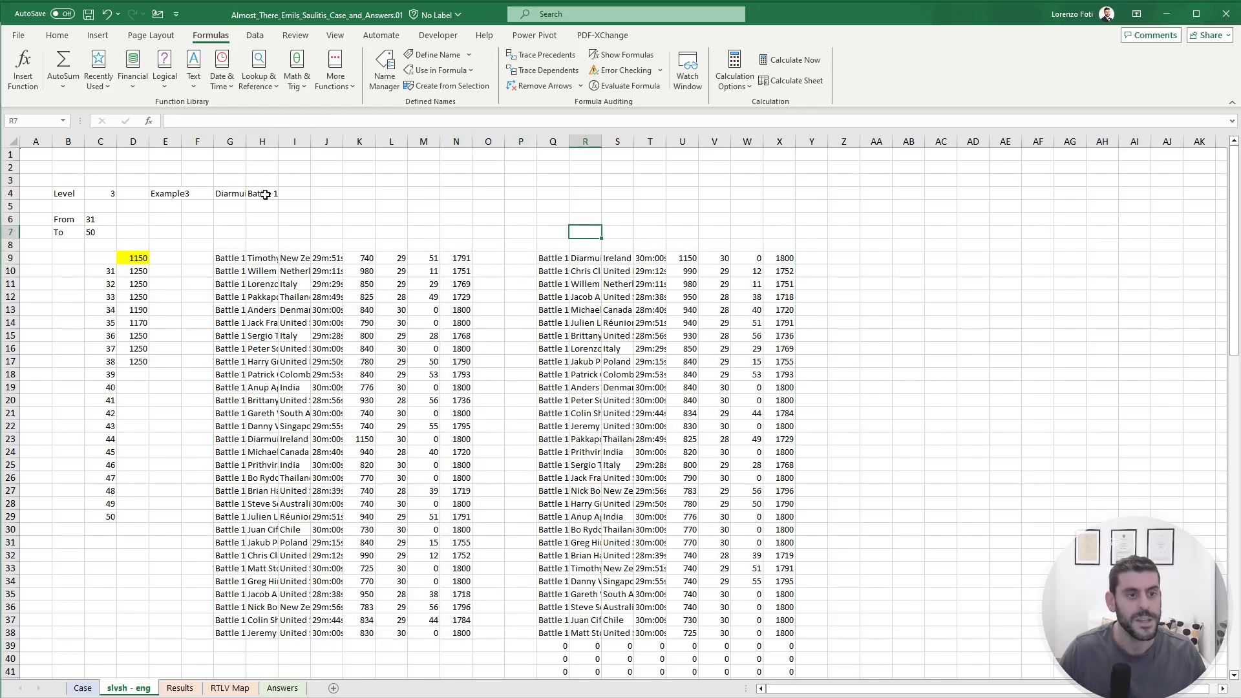
text(+index()
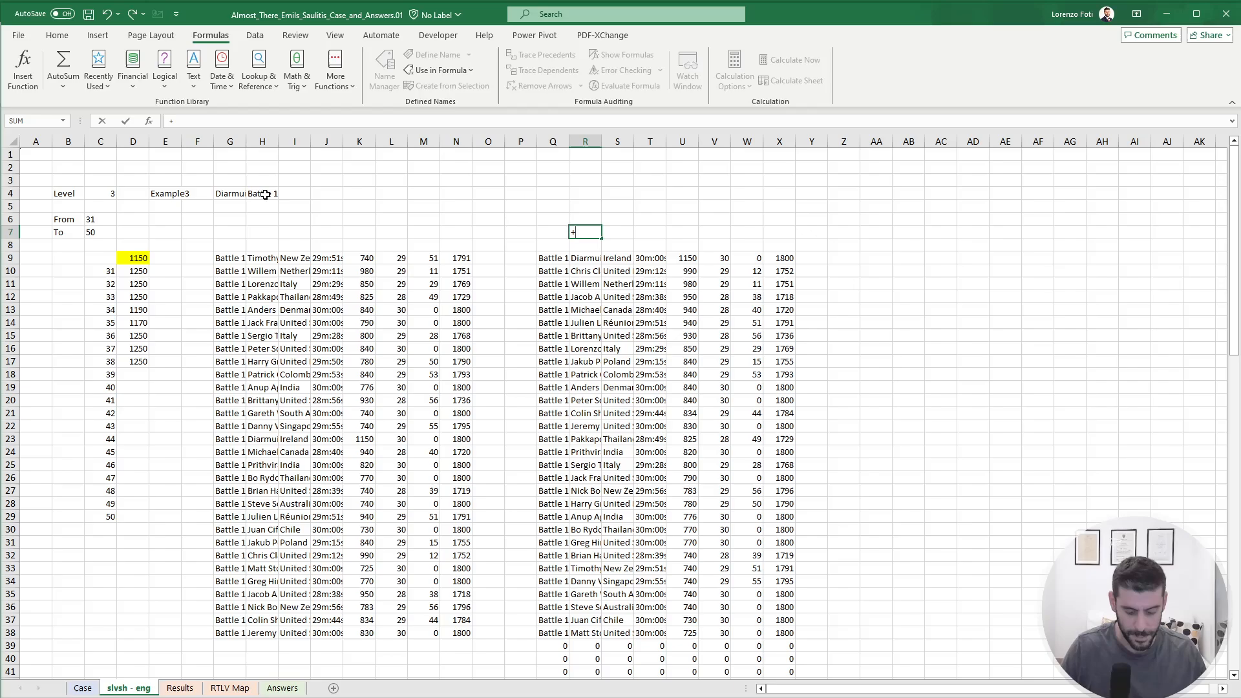
key(Down)
key(Down)
key(ctrl+shift+Down)
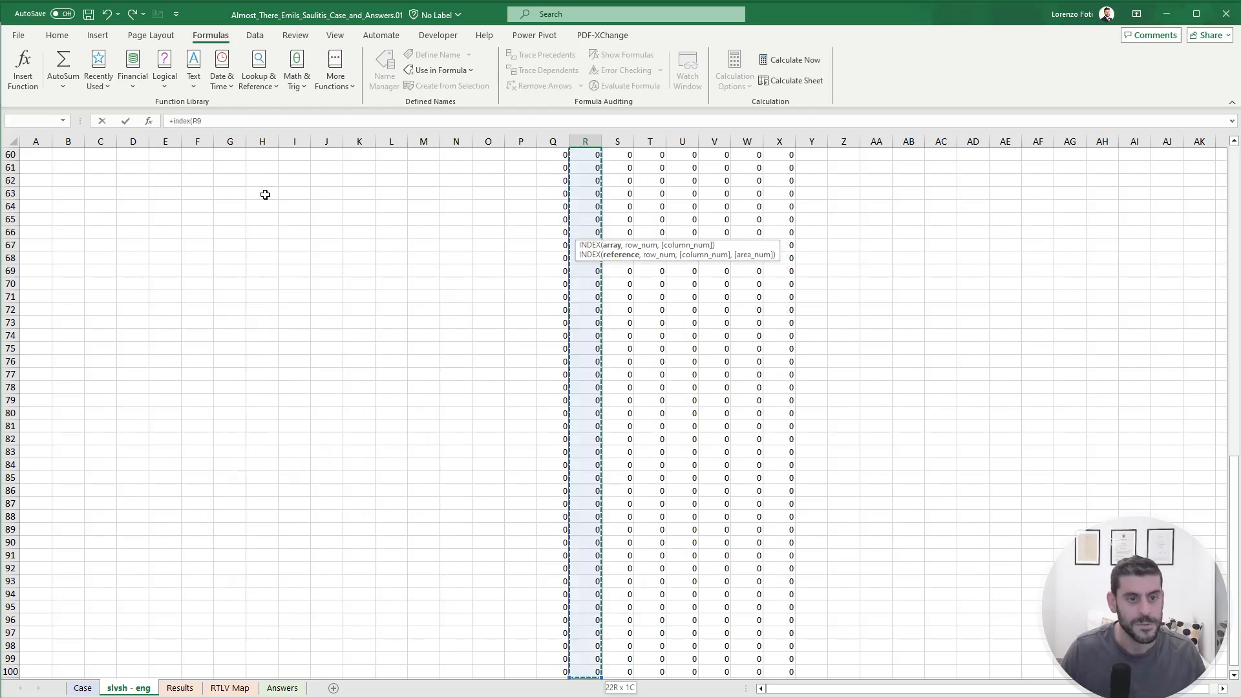
Complete the R7 INDEX formula with MATCH(G4,R9:R100,0)+1 as the row number.
text(,mat)
key(Tab)
key(Up)
key(Up)
key(Up)
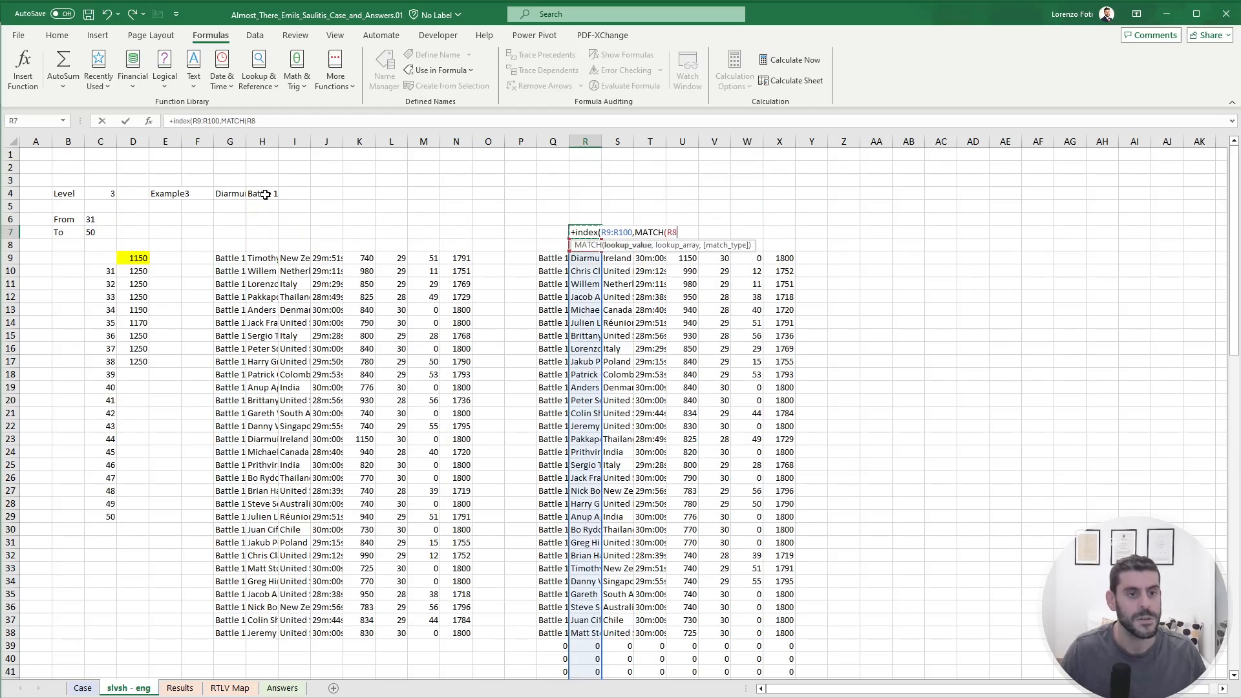
key(ctrl+Left)
key(Left)
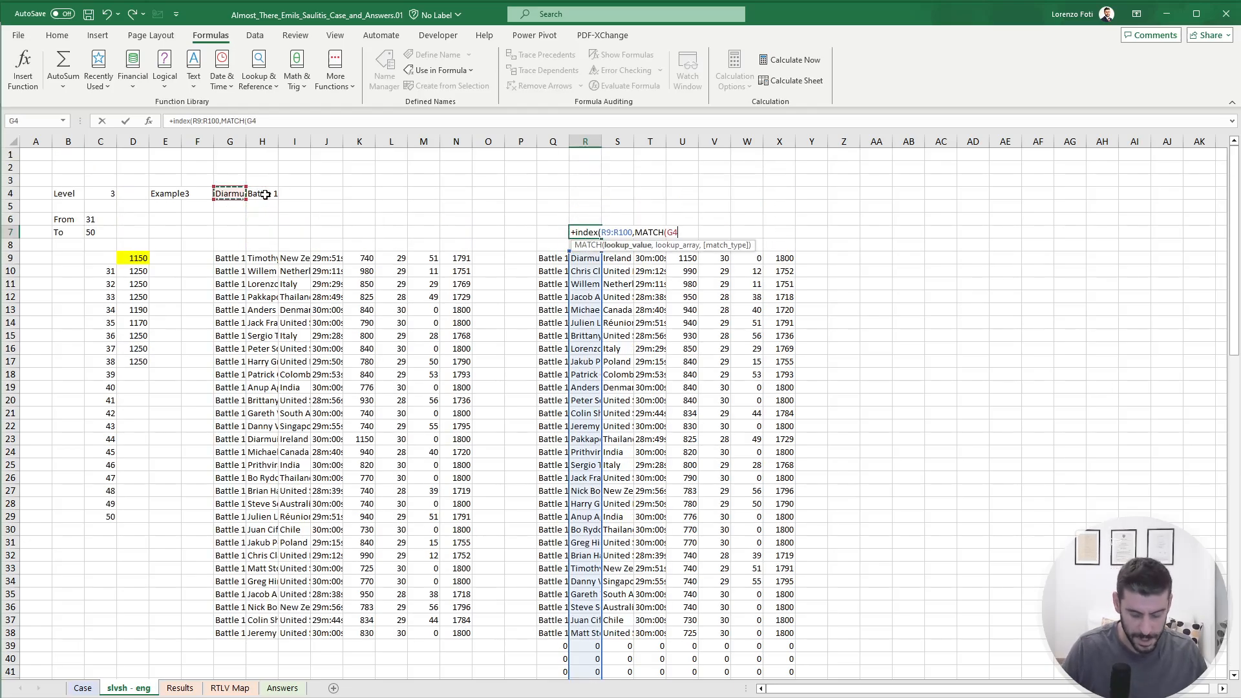
text(,)
key(Down)
key(Down)
key(ctrl+shift+Down)
text(,0)
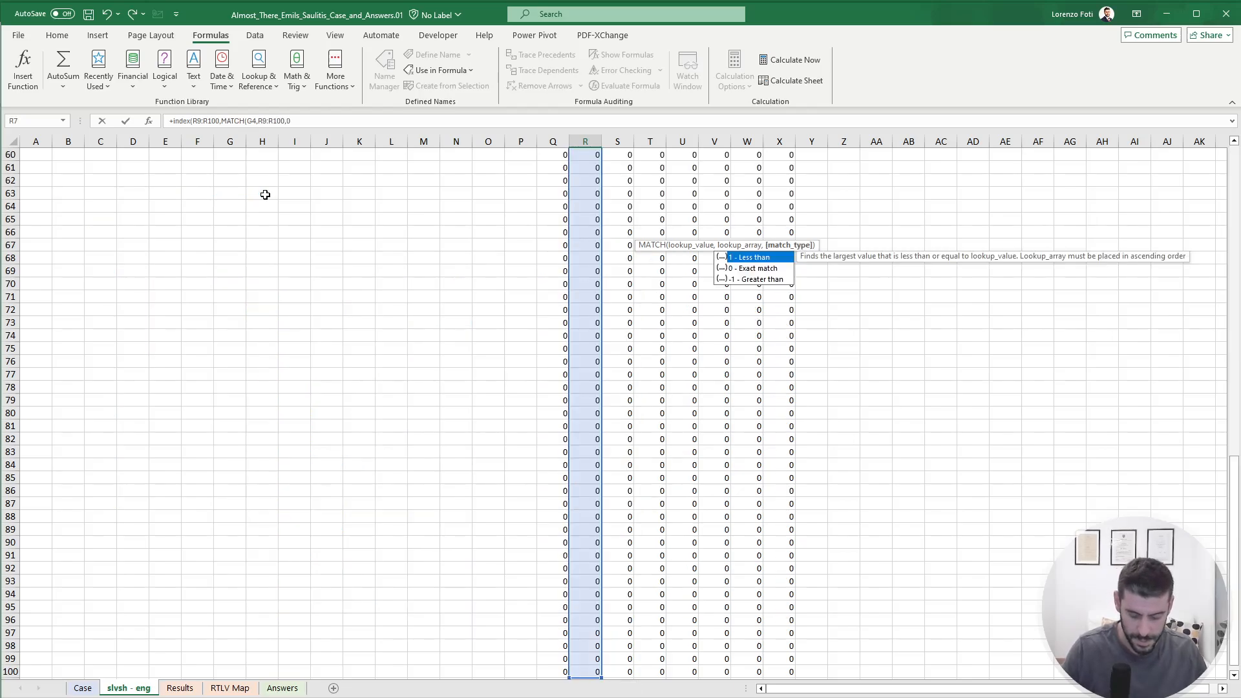
text()+1)
key(Return)
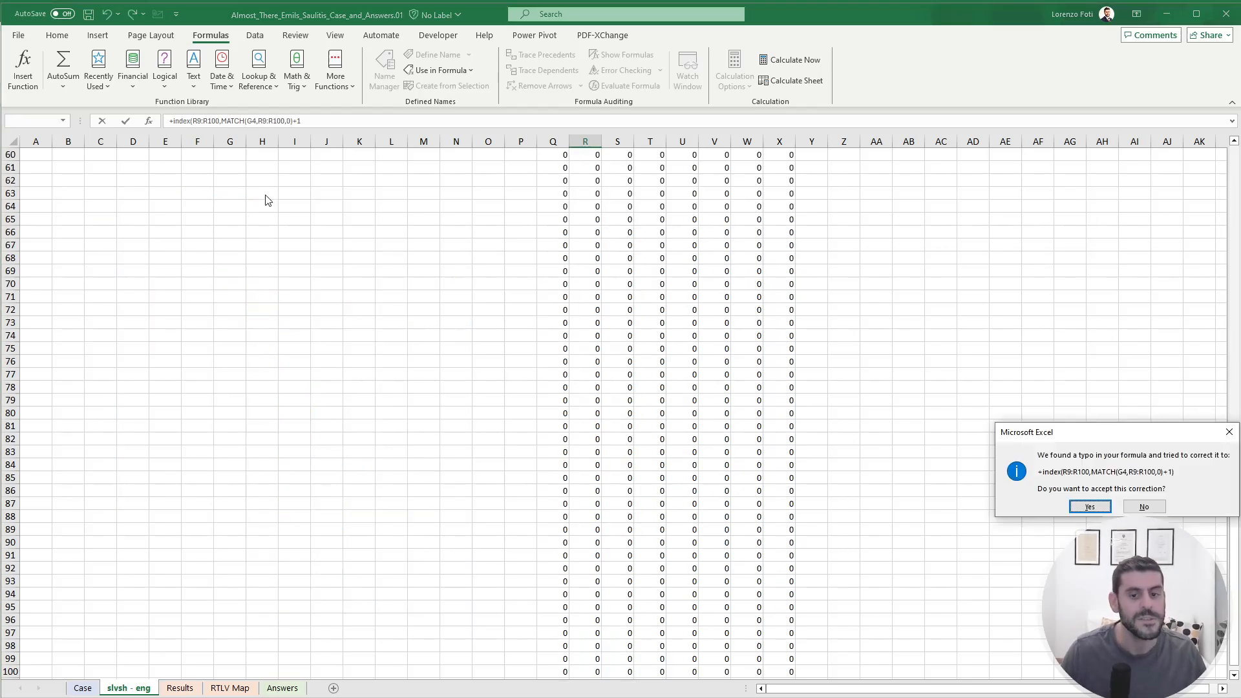
key(Return)
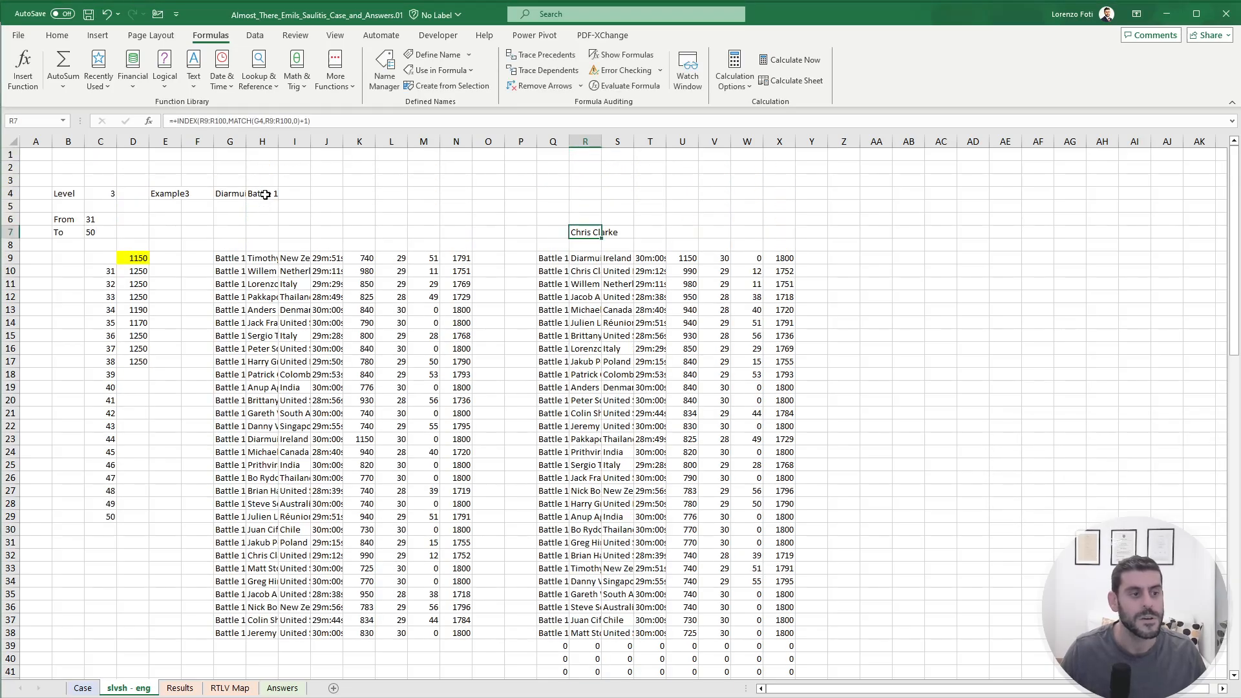
Link the highlighted result cell D9 to the lookup result in R7.
click(139, 258)
text(+)
click(599, 236)
key(ctrl+Return)
Create a data table over C9:D29 with E4 as the column input cell, and set workbook calculation to automatic.
key(shift+Left)
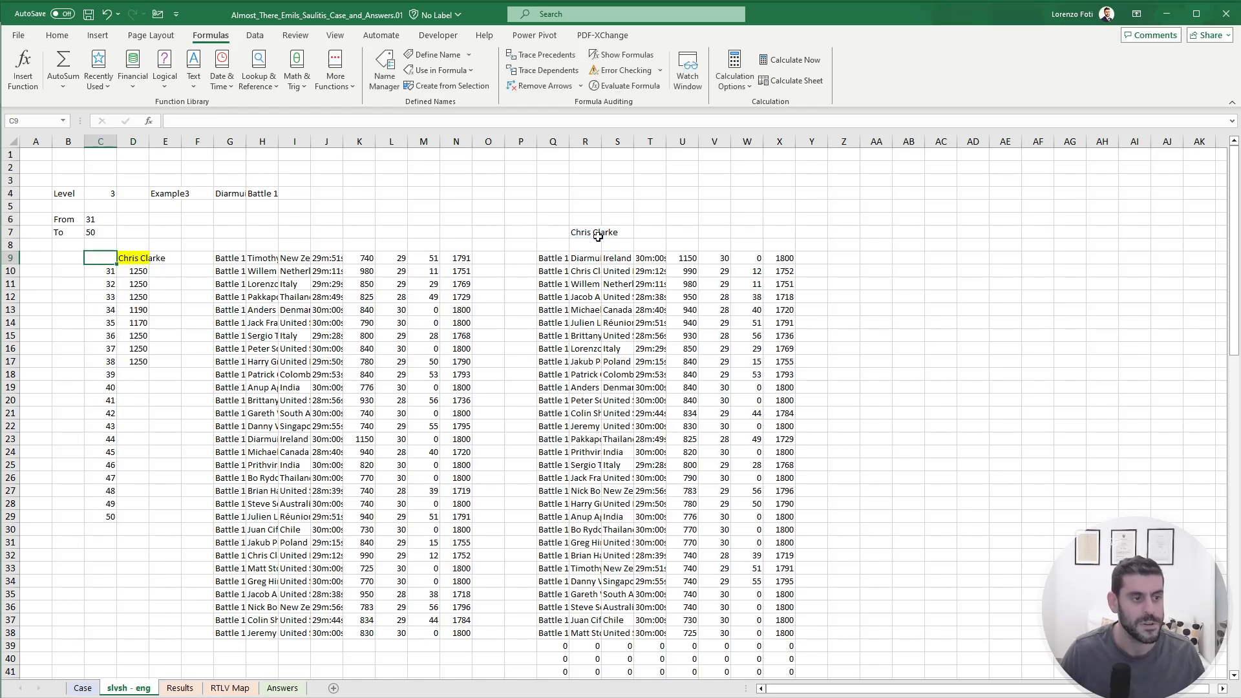
key(ctrl+shift+Down)
key(alt+a)
key(w)
key(t)
click(162, 191)
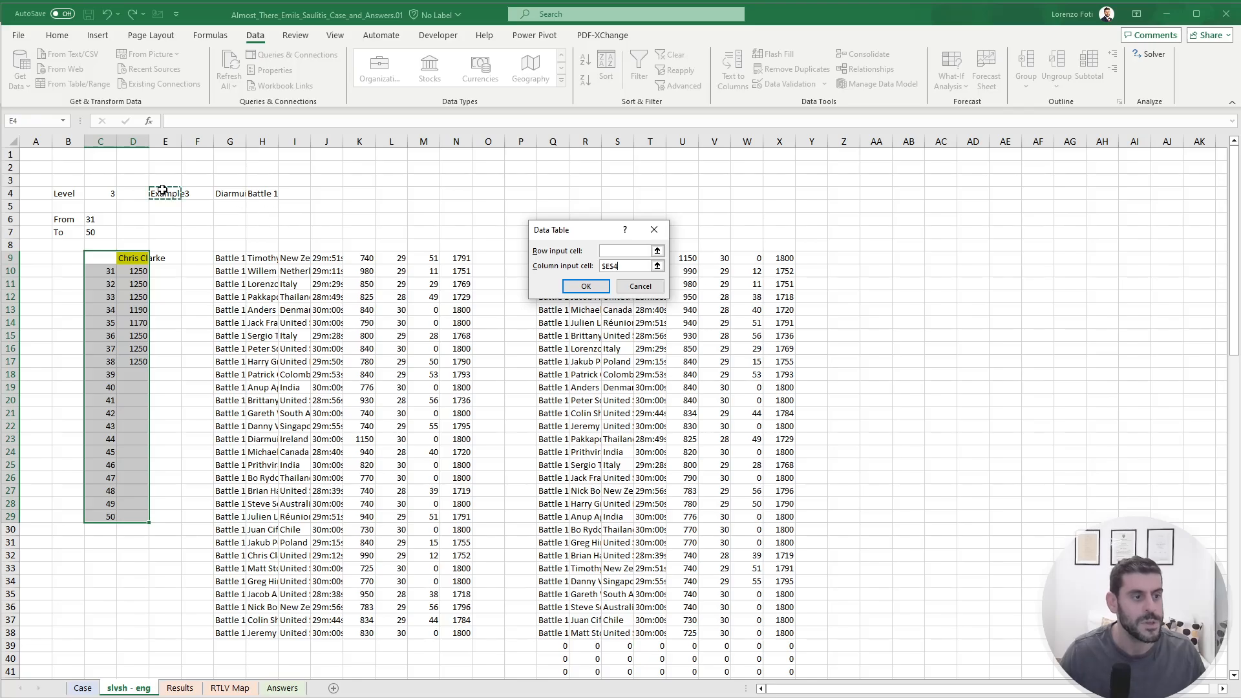
key(Return)
key(alt+m)
key(x)
key(a)
Copy the data table results D10:D29 and paste them as values into the Level 3 answers on the Case sheet, starting at E110.
key(Right)
key(Down)
key(ctrl+shift+Down)
key(ctrl+c)
click(83, 688)
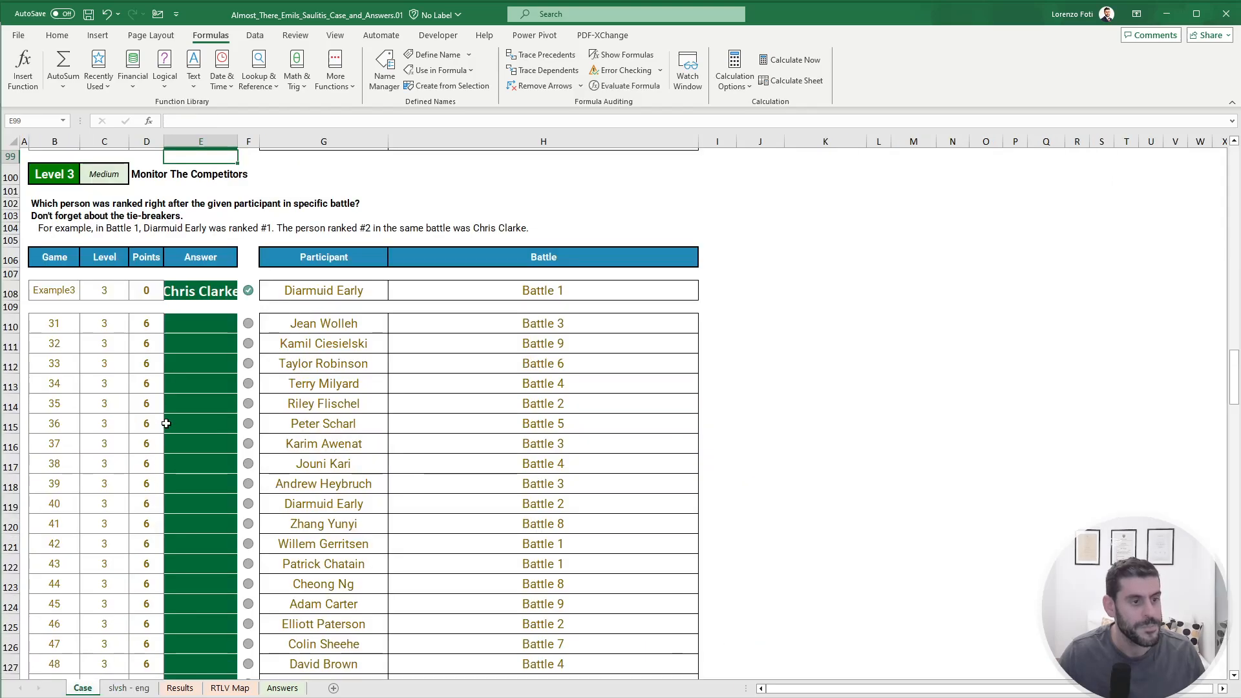
right_click(198, 317)
click(250, 406)
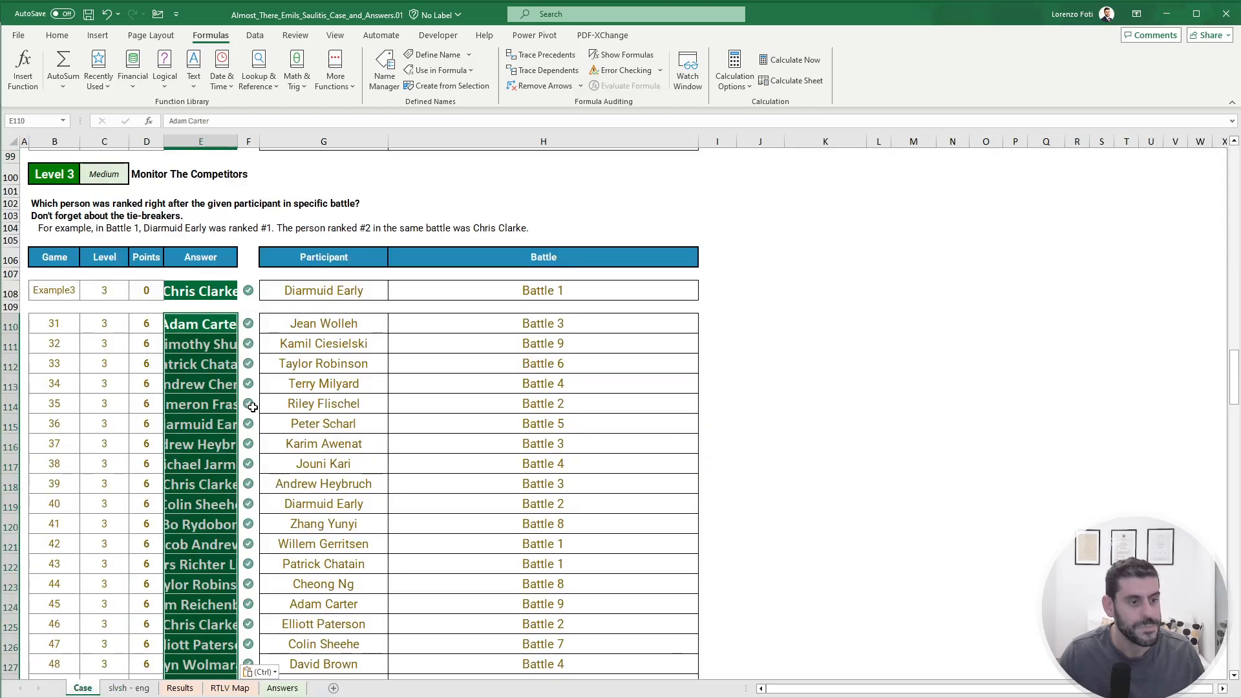
Read the Level 4 question, and on the slvsh - eng sheet set the example to Example4 and the level to 4.
scroll(185, 472, down, 7)
scroll(185, 472, down, 6)
scroll(305, 436, up, 3)
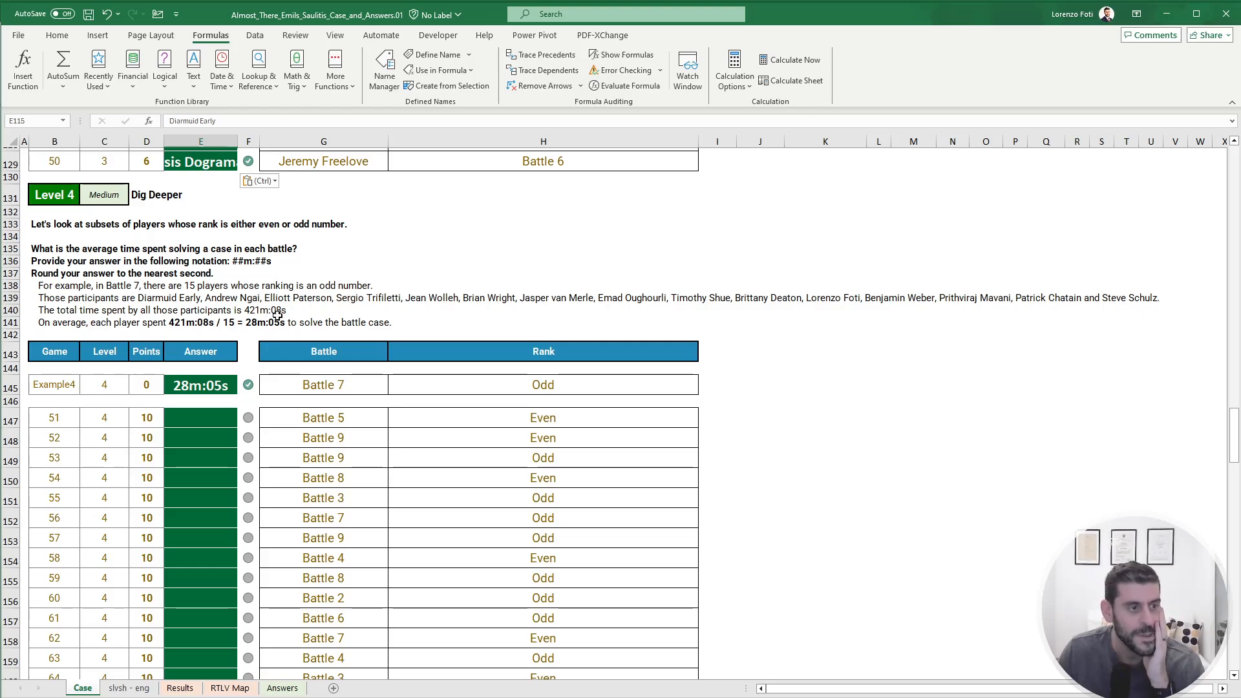
click(210, 412)
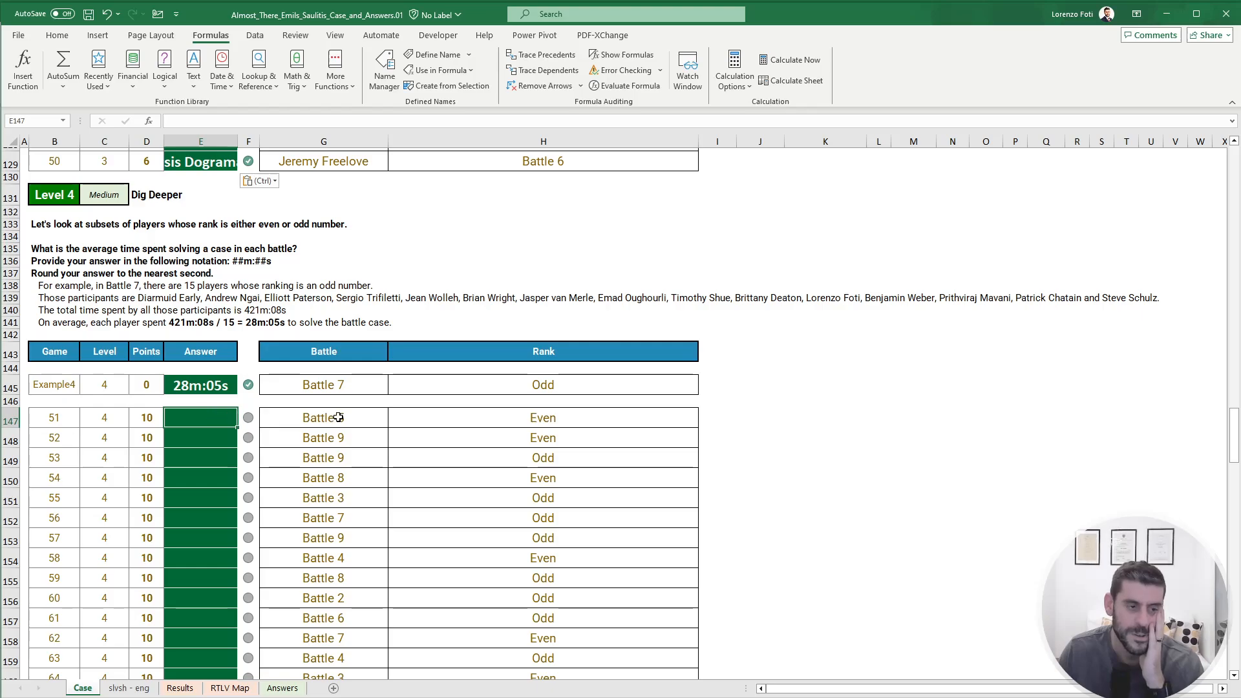
click(426, 417)
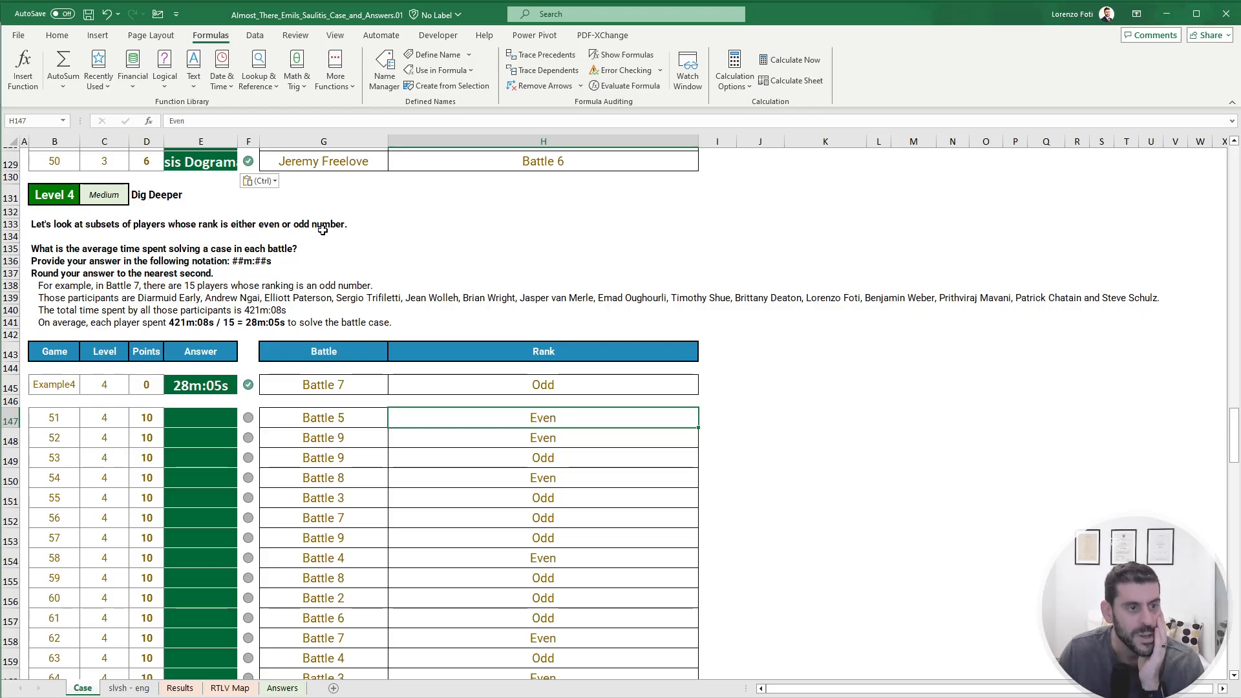
click(129, 688)
click(156, 198)
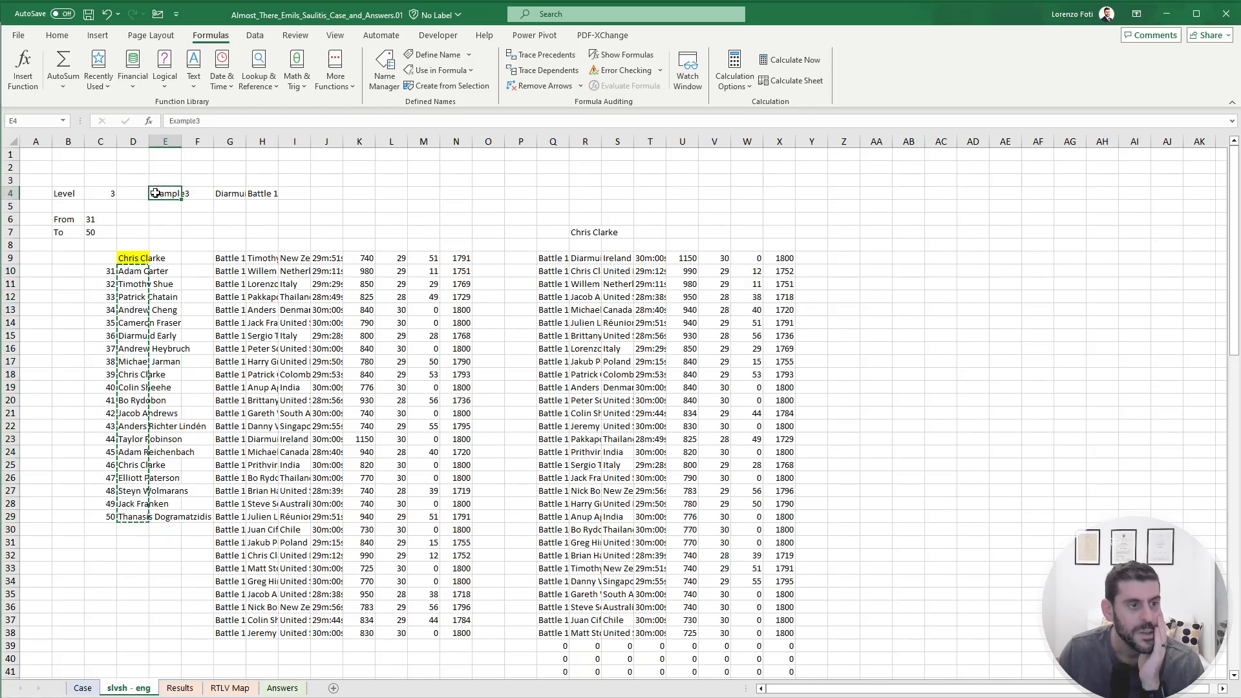
click(236, 124)
key(BackSpace)
text(4)
key(Return)
key(Left)
key(Left)
key(Up)
text(4)
key(Return)
Change the criterion of the FILTER formula in G9 to the battle in G4.
key(Right)
key(Down)
key(Right)
key(Right)
key(Right)
key(Down)
key(Down)
key(Down)
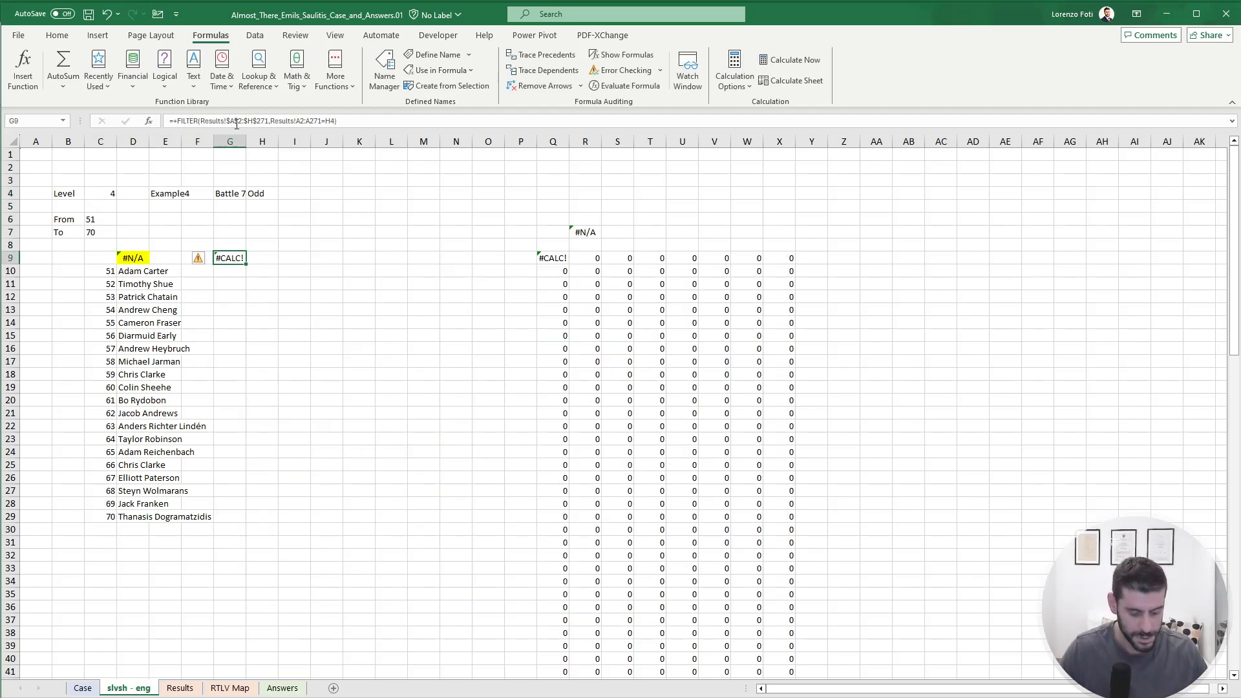
key(F2)
drag(260, 202, 226, 189)
key(Return)
Number the ranks beside the sorted results by entering SEQUENCE(100) in P9.
key(Up)
key(ctrl+Right)
key(ctrl+Right)
key(Right)
key(Right)
key(Right)
key(Right)
key(Right)
key(Right)
key(Right)
key(Right)
key(Left)
key(Left)
key(Left)
key(Left)
key(Left)
key(Left)
key(Left)
key(Left)
key(Left)
text(+seq)
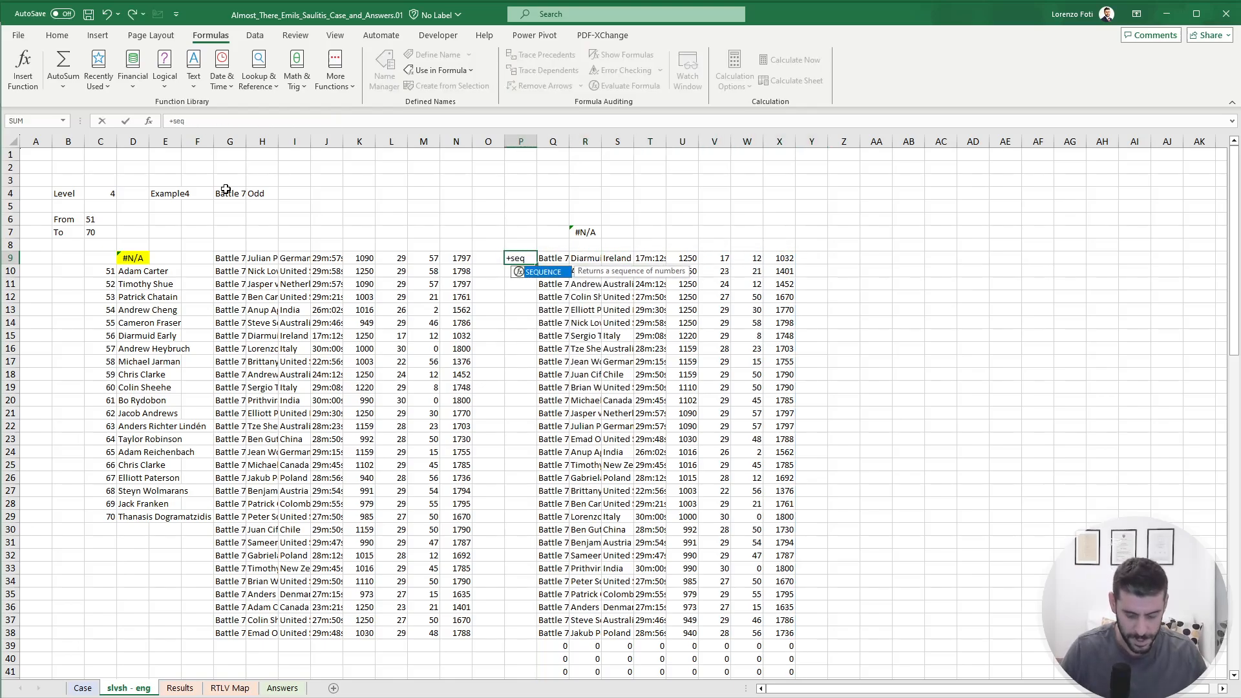
key(Tab)
text(100,1))
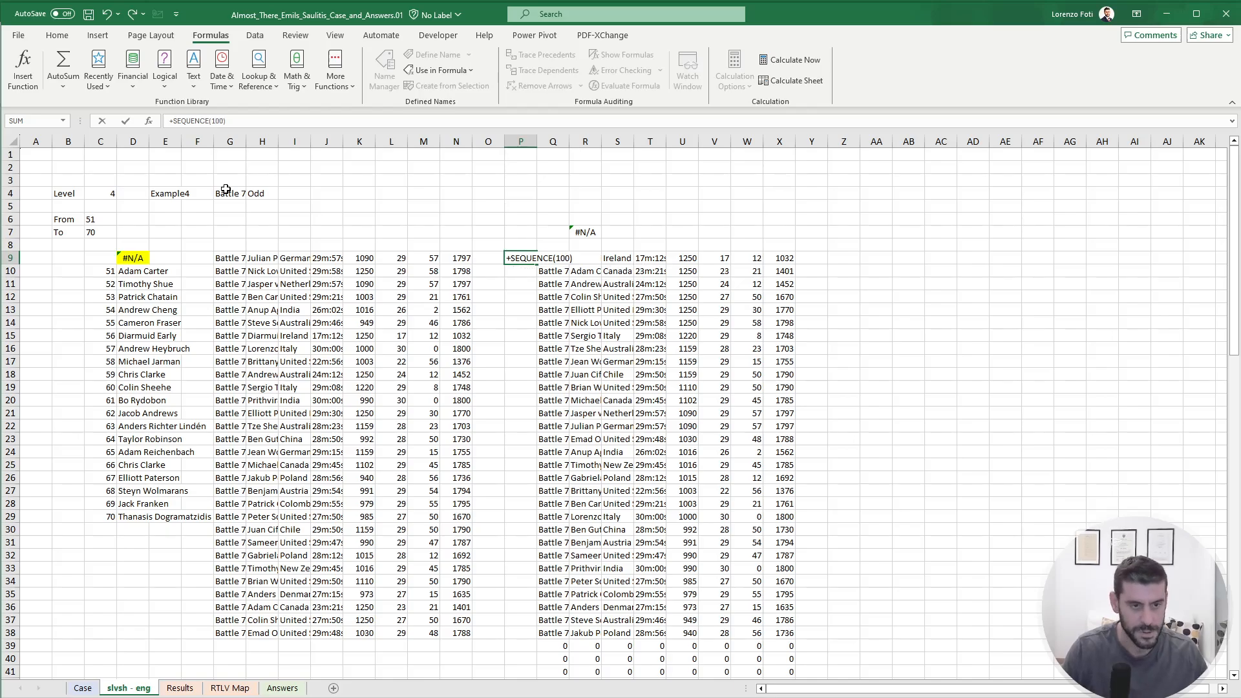
key(Return)
Start an IF formula in Y9 with the logical test $H$4="Odd".
key(Up)
key(Right)
key(ctrl+Right)
key(Right)
text(+)
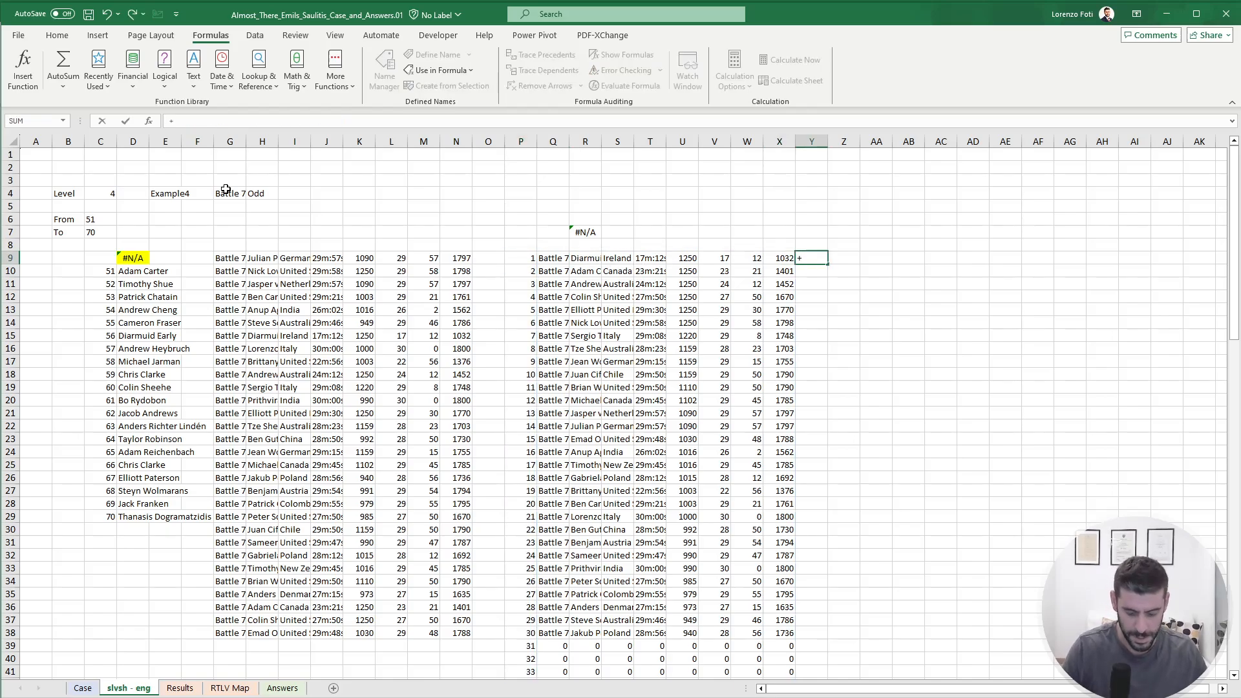
text(if()
key(Up)
key(Up)
key(Left)
key(Left)
key(Up)
key(Up)
key(Up)
key(Left)
key(Left)
key(Left)
key(ctrl+Left)
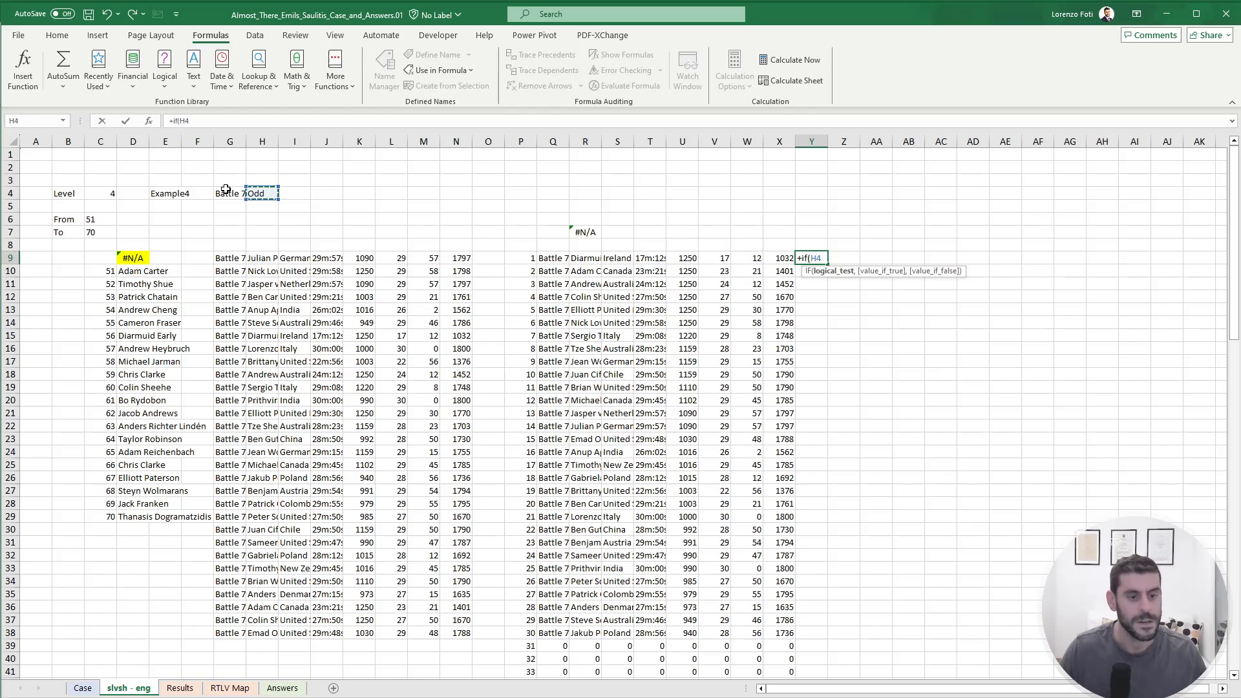
key(F4)
text(=)
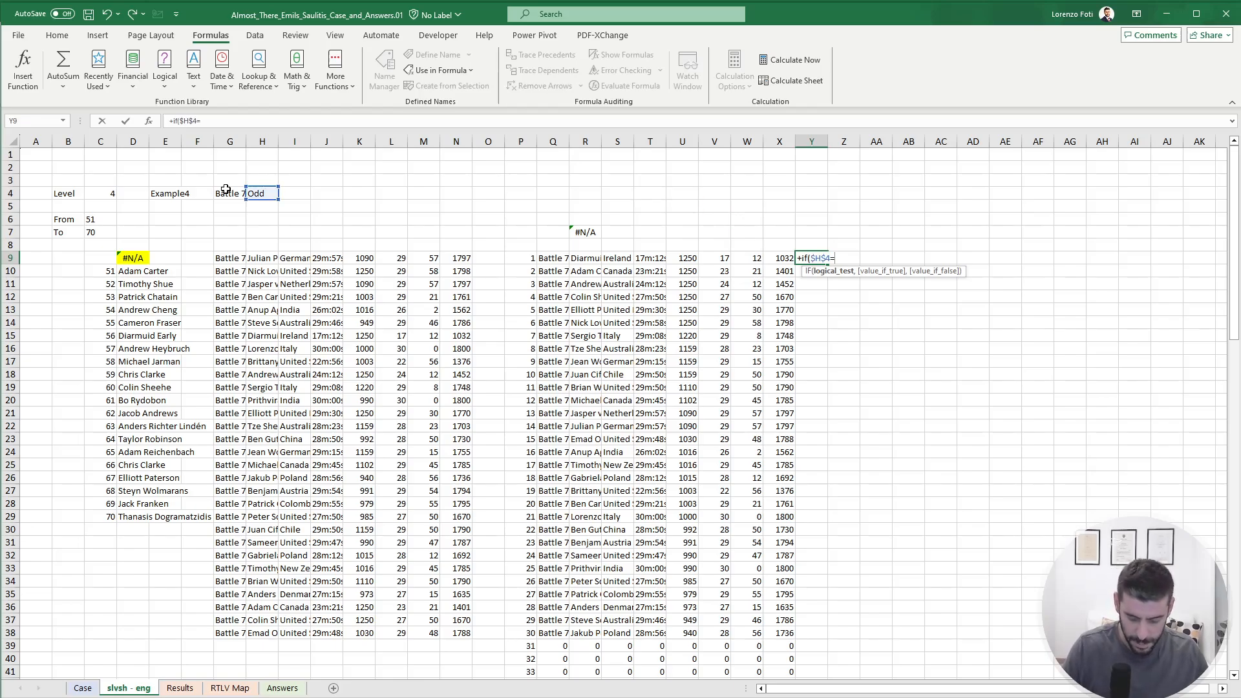
text("Odd)
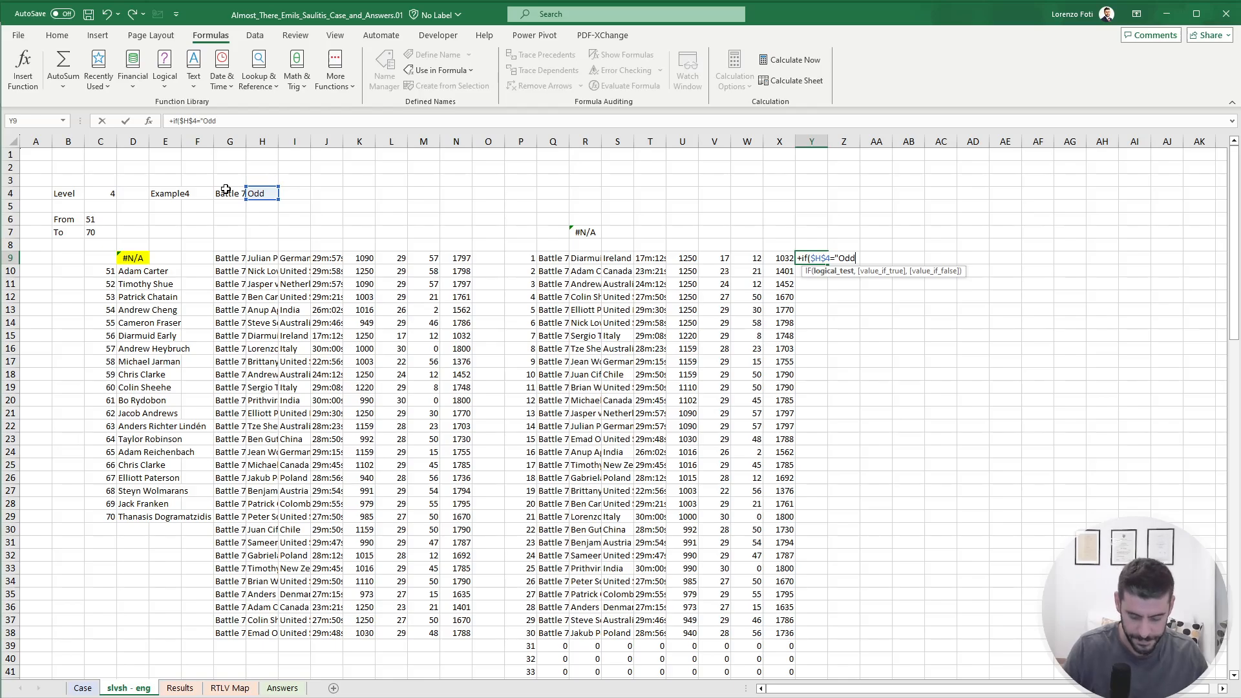
text("))
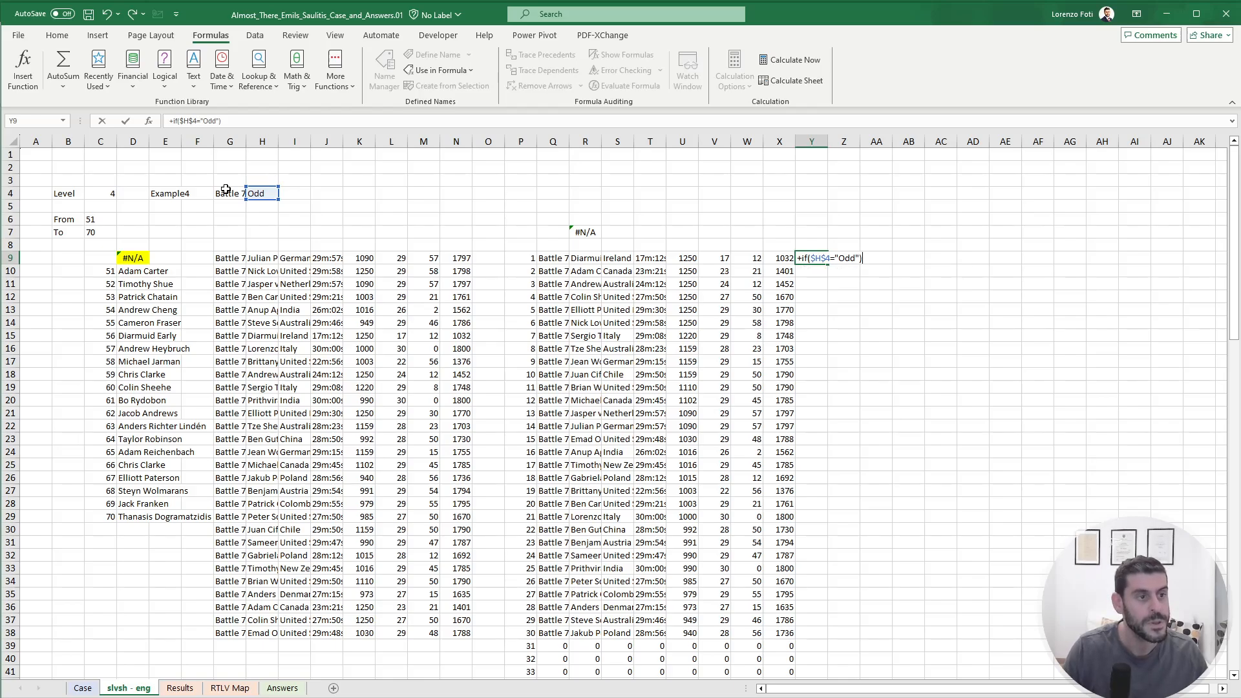
key(BackSpace)
key(BackSpace)
text(,)
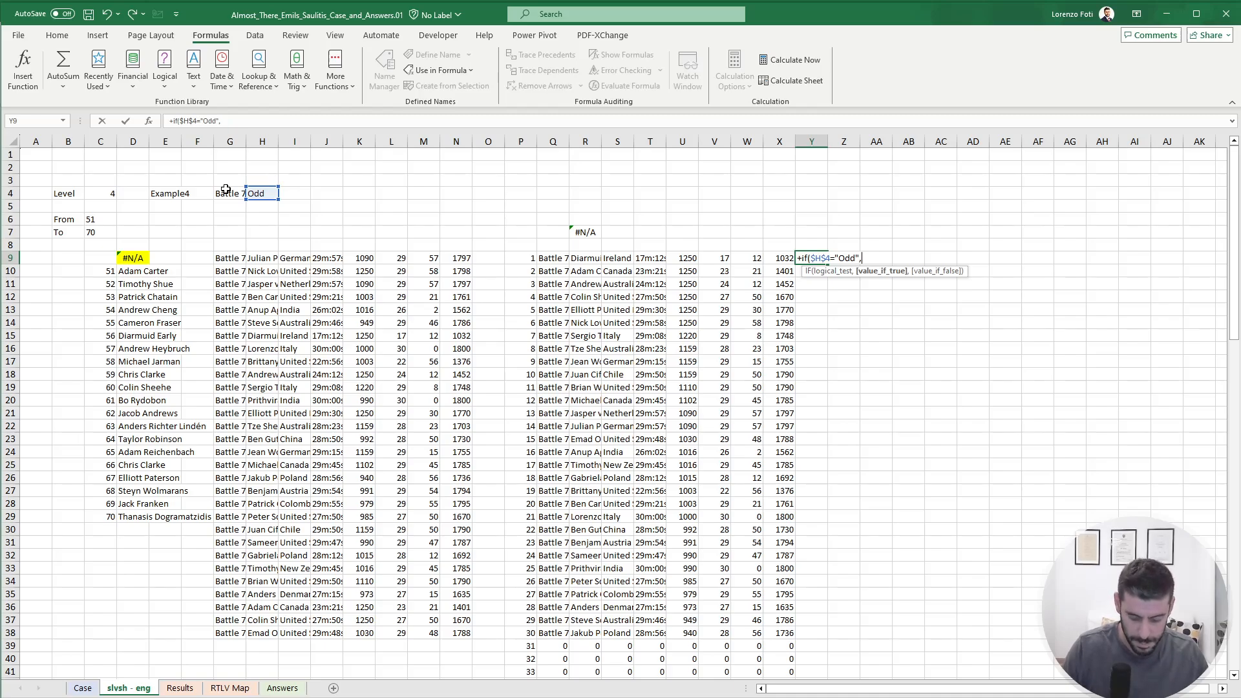
Add --ISODD(P9) as the value if true in the Y9 IF formula.
text(--isod)
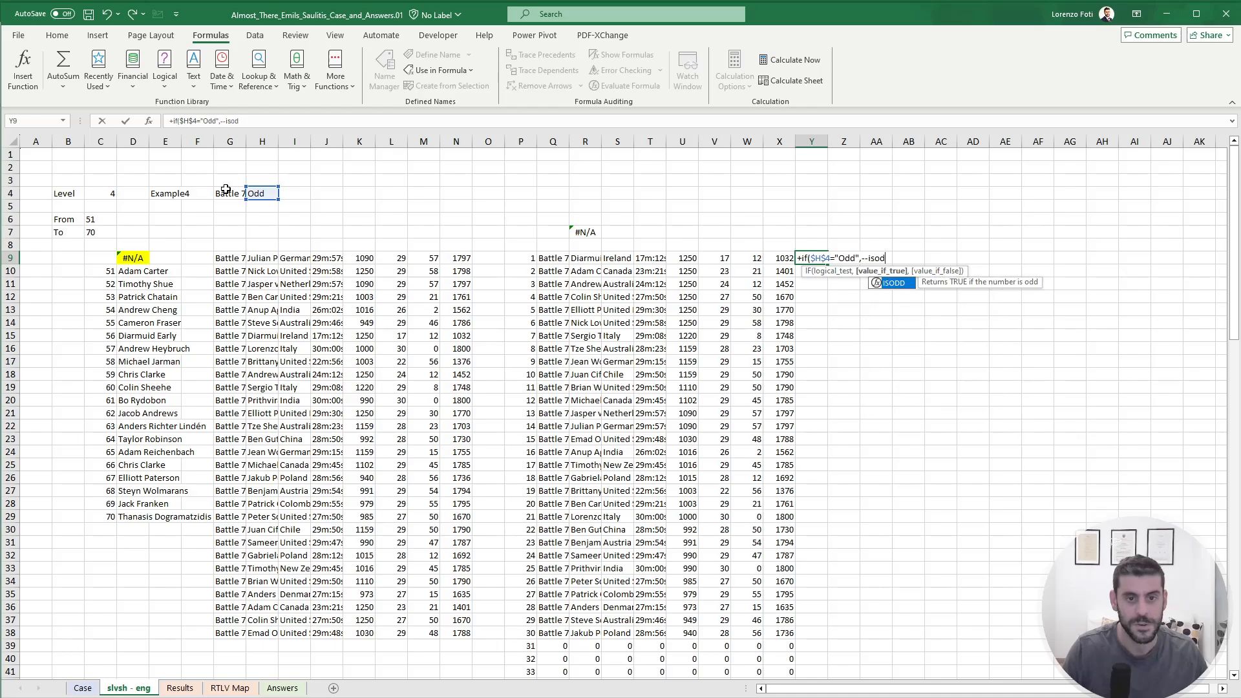
key(Tab)
key(Left)
key(Left)
key(Left)
key(Left)
key(Left)
key(Left)
key(Left)
key(Left)
key(Left)
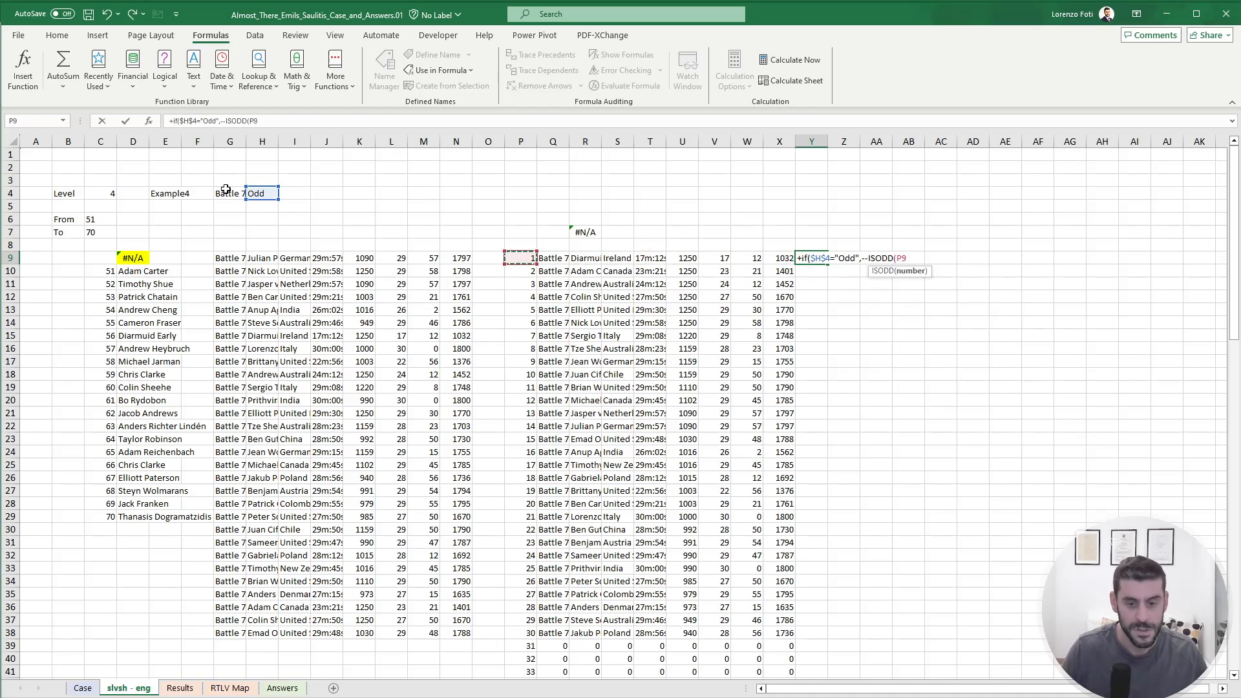
text(),)
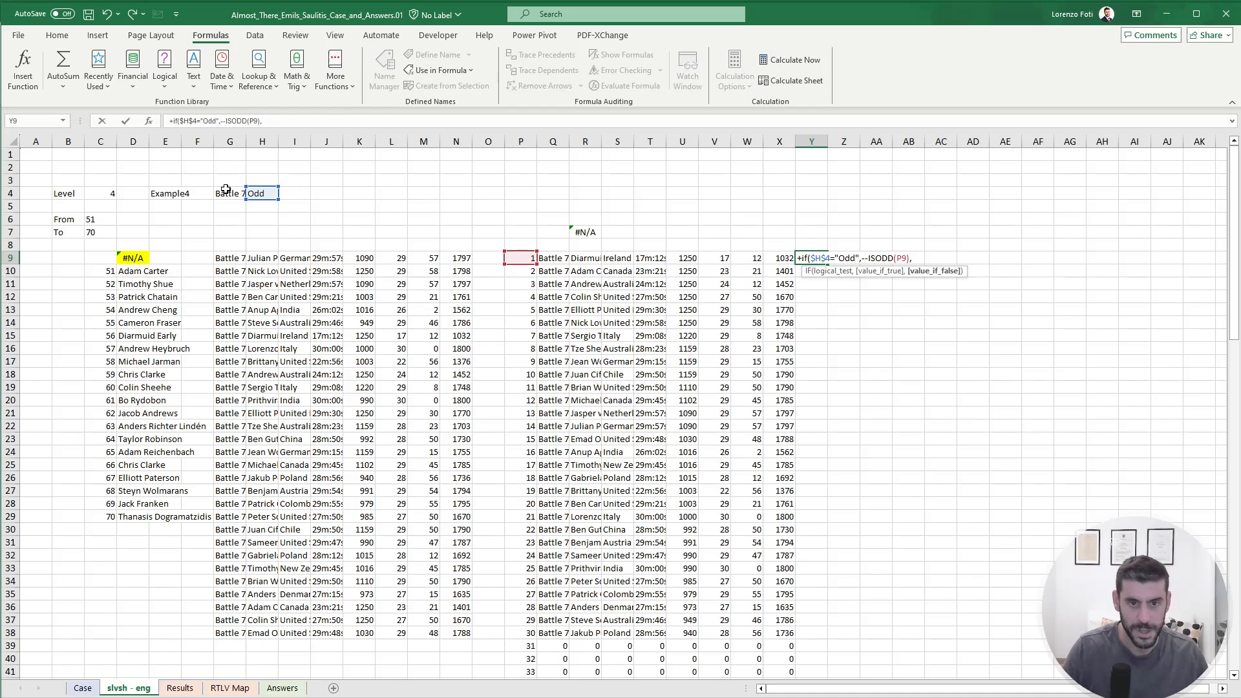
Add --ISEVEN(P9) as the value if false and complete the Y9 IF formula.
text(--isev)
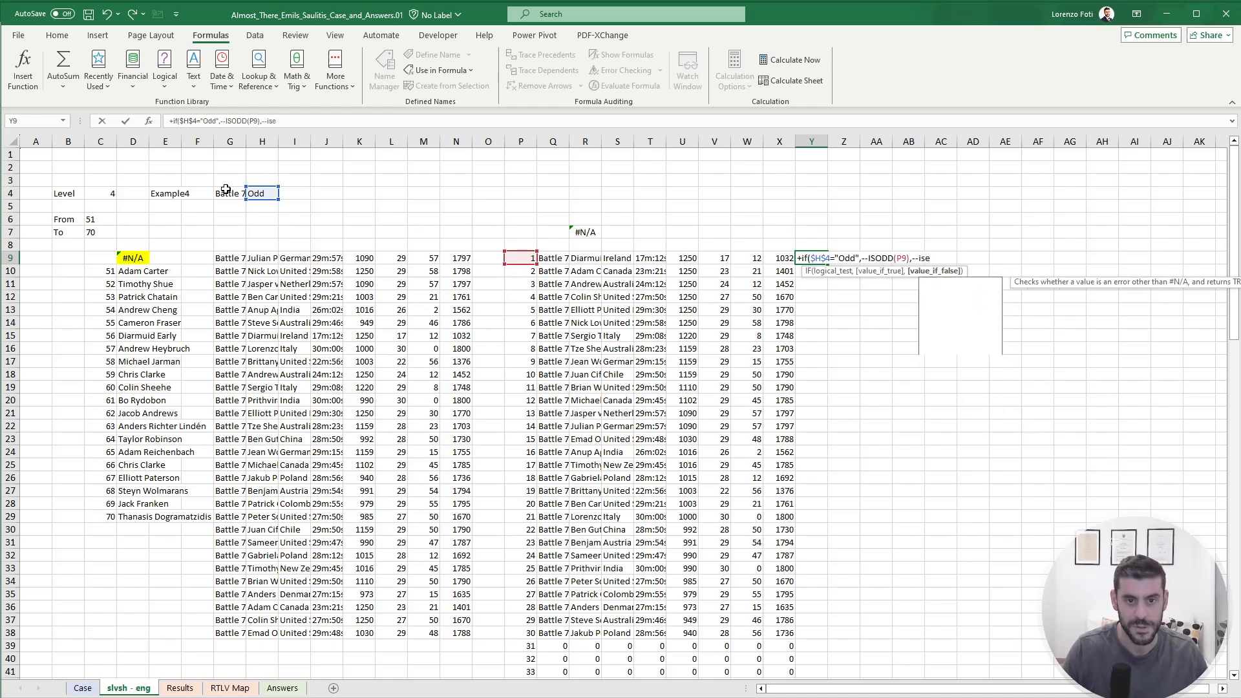
key(Tab)
key(Left)
key(Left)
key(Left)
key(Left)
key(Left)
key(Left)
key(Left)
key(Left)
key(Left)
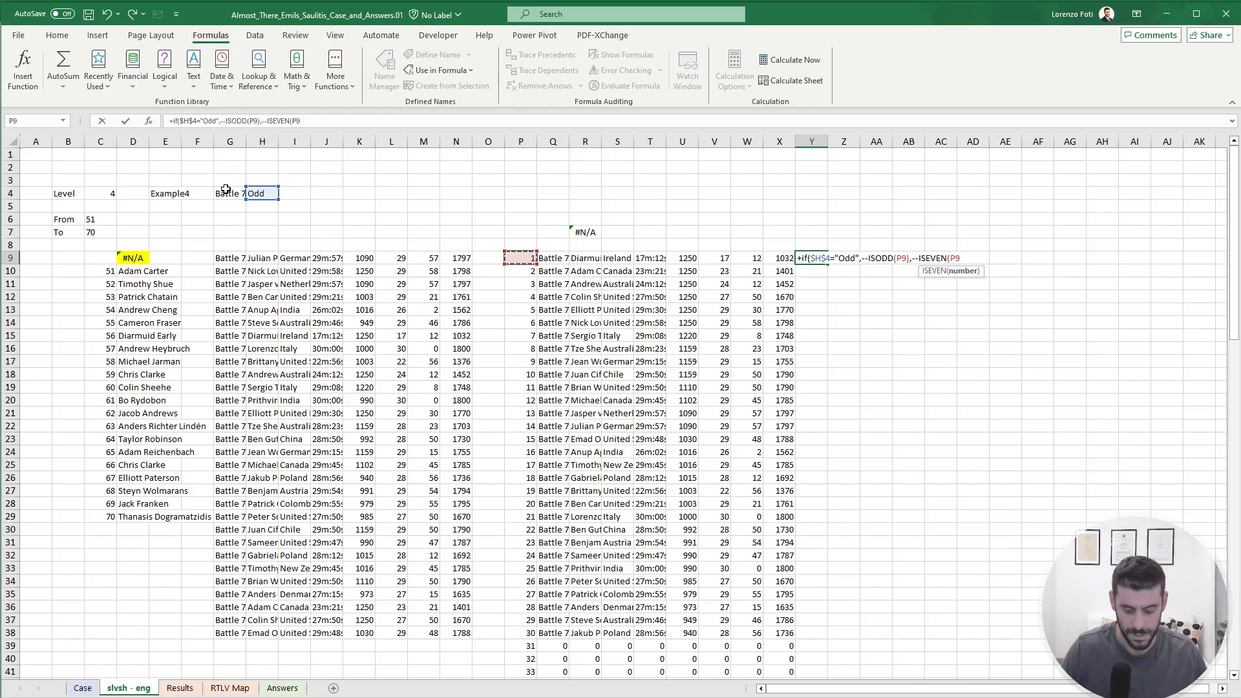
key(Escape)
Copy the odd/even flag formula from Y9 down to Y100 and check where the filled column ends.
key(Left)
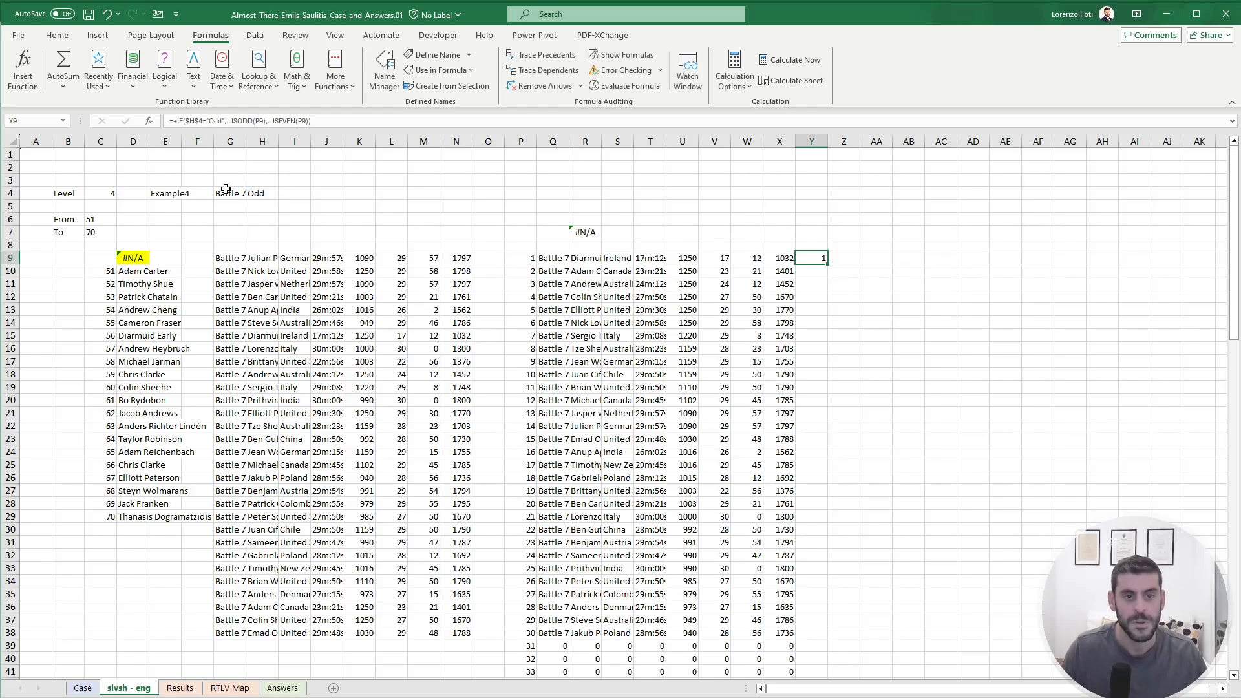
key(ctrl+Down)
key(Right)
key(ctrl+shift+Up)
key(ctrl+d)
key(ctrl+Up)
key(ctrl+Up)
key(ctrl+Down)
key(ctrl+Down)
key(Down)
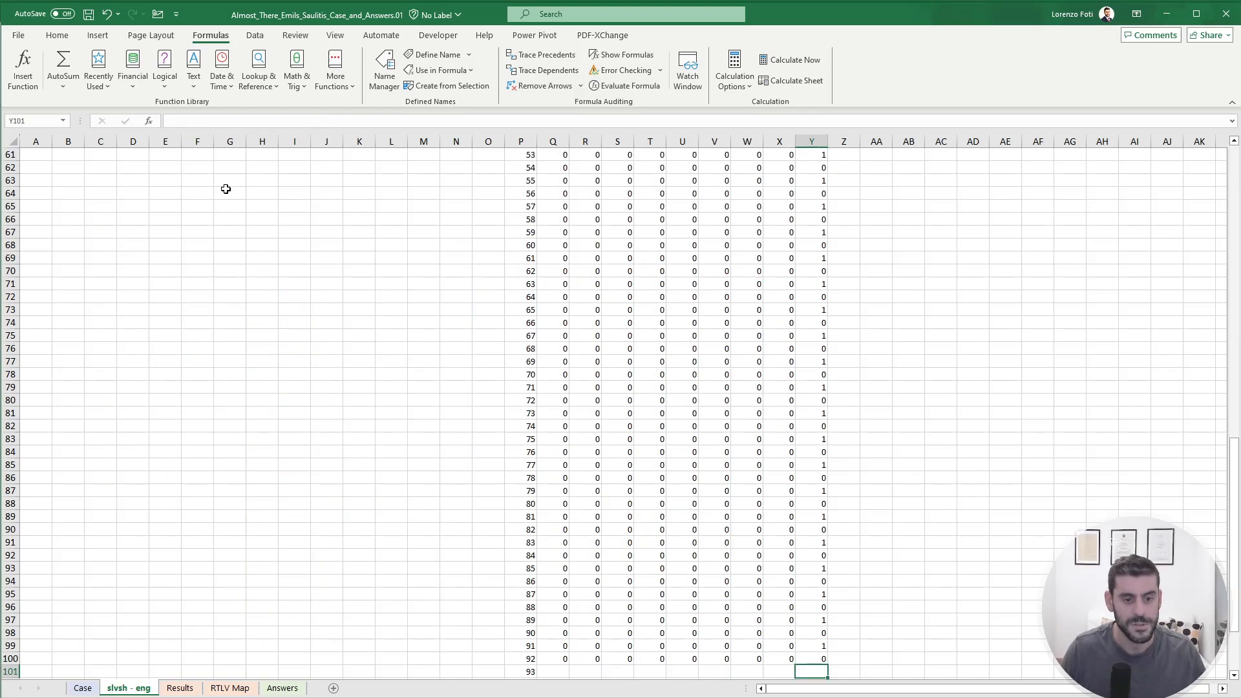
Compare the odd/even flags in column Y with the rows where the battle data ends.
key(Up)
key(ctrl+Up)
key(Up)
key(Up)
key(ctrl+Down)
key(Up)
key(Down)
scroll(225, 189, up, 1)
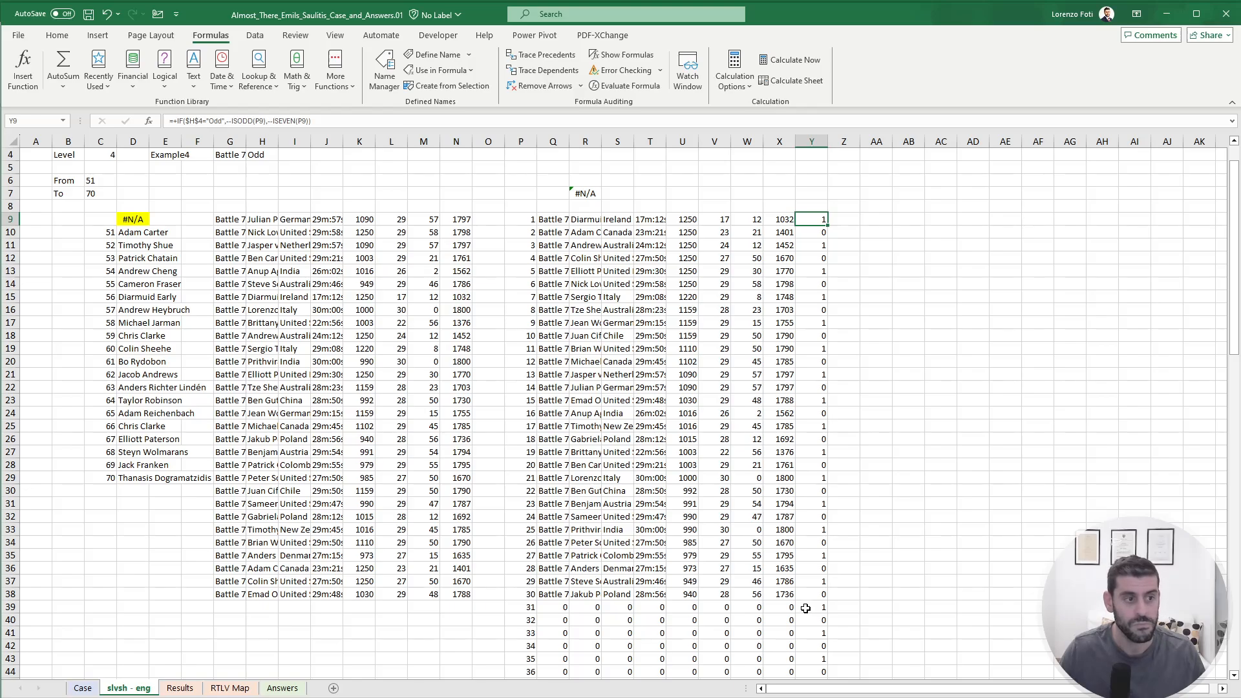
scroll(806, 609, up, 1)
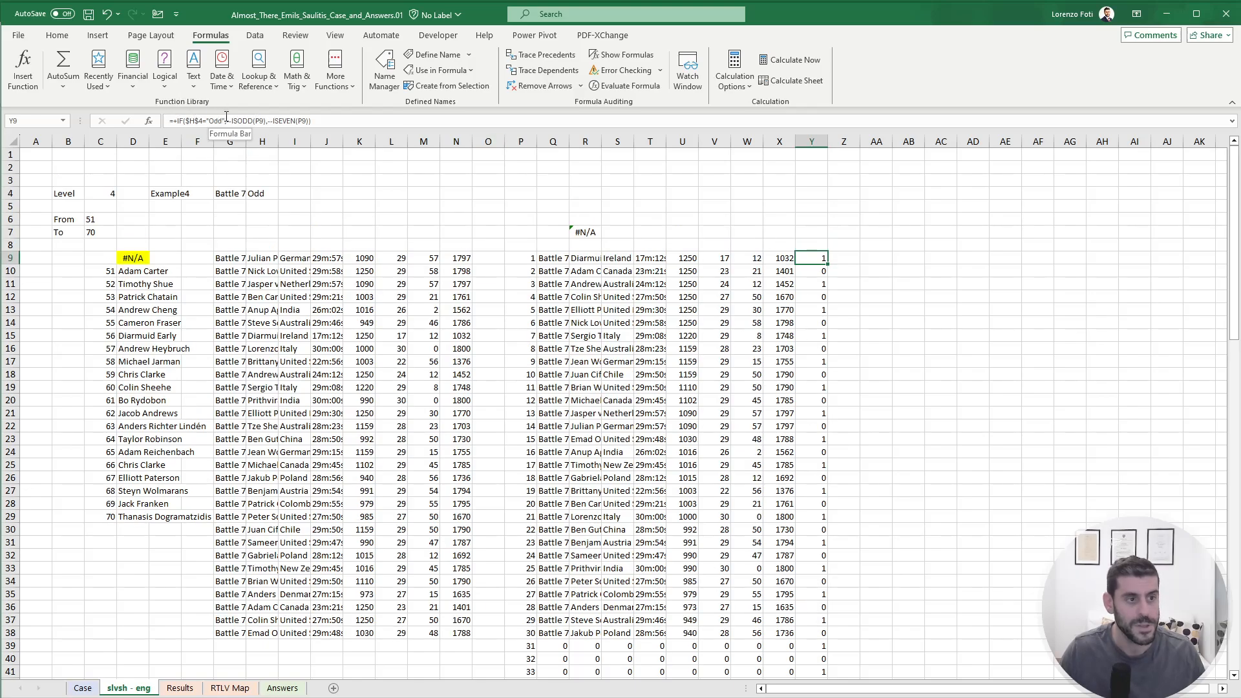
Wrap the Y9 flag formula in an outer IF that returns 0 when LEN(Q9)<2.
click(179, 120)
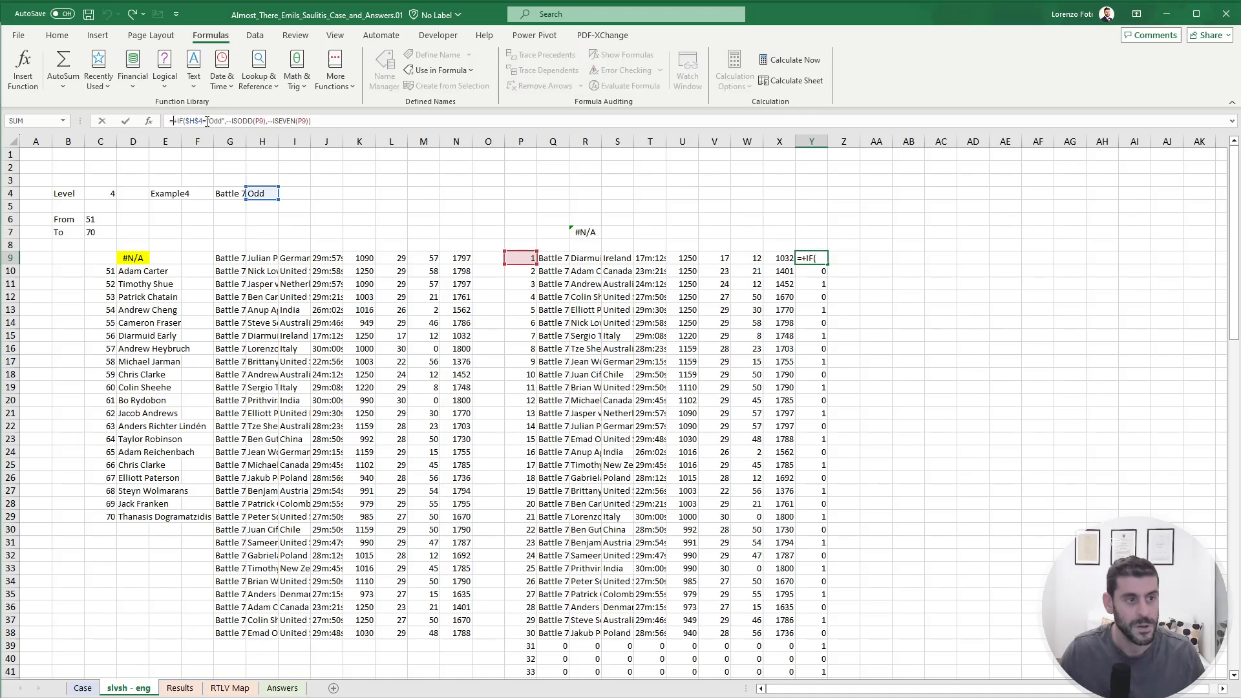
text(if()
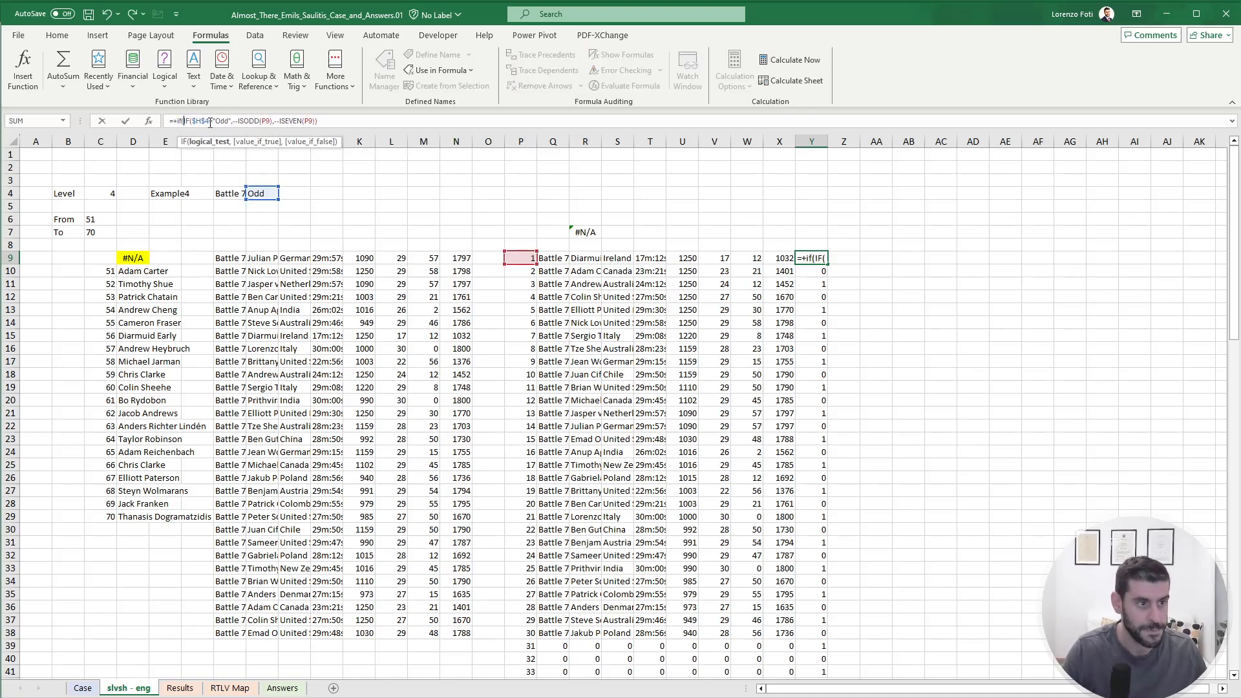
text(len()
click(555, 258)
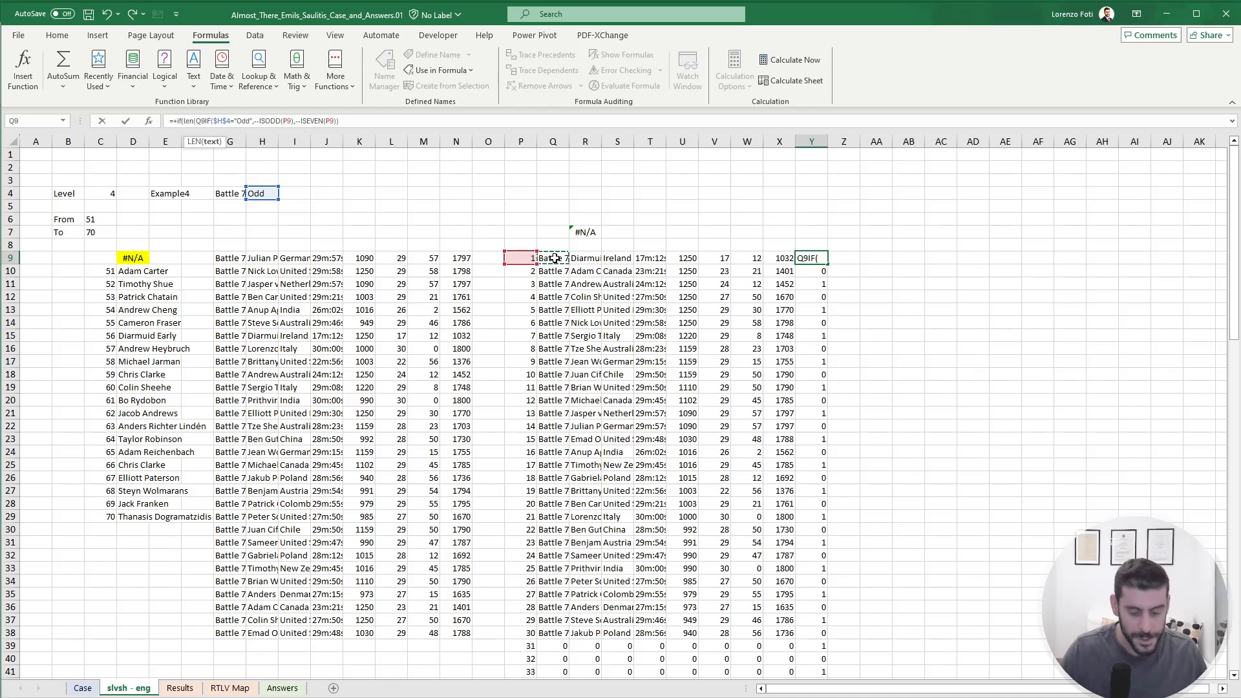
text())
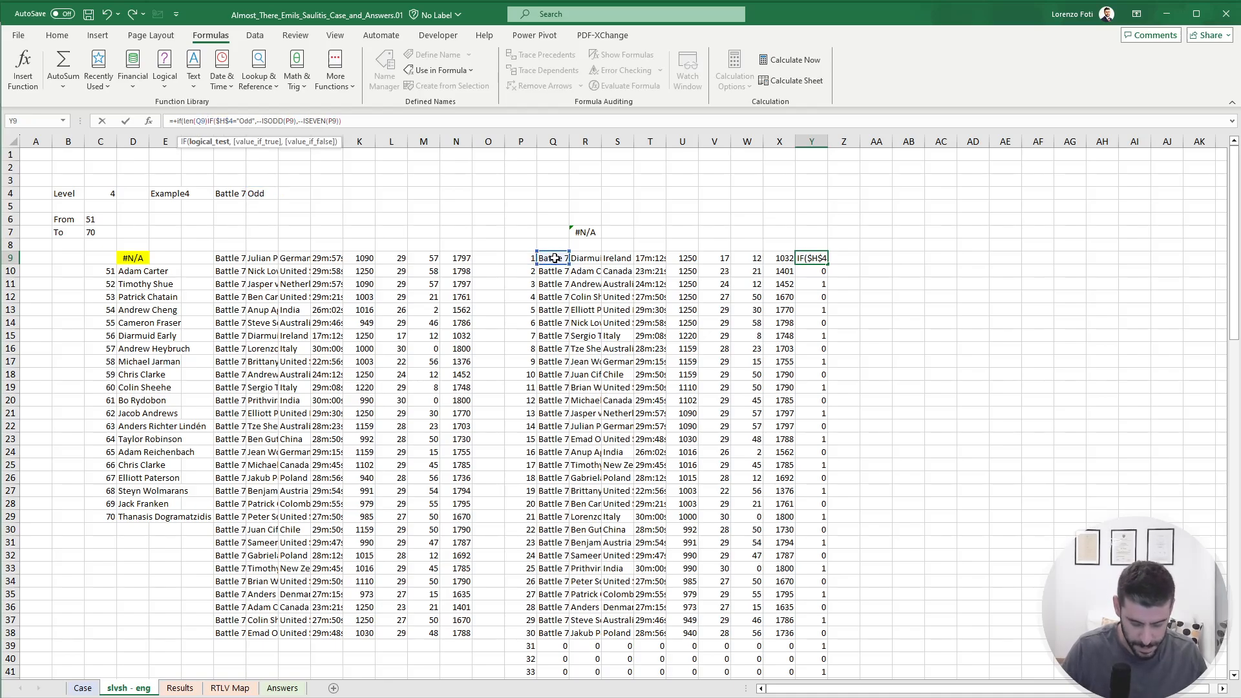
text(<)
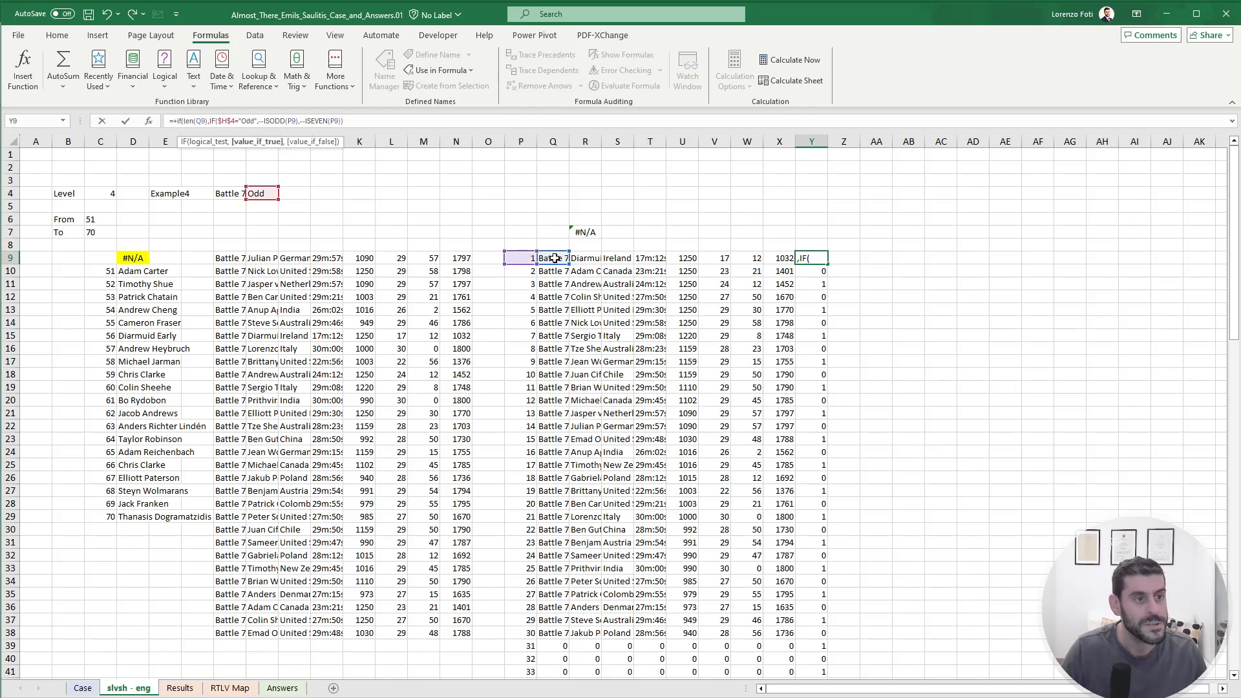
text(2,)
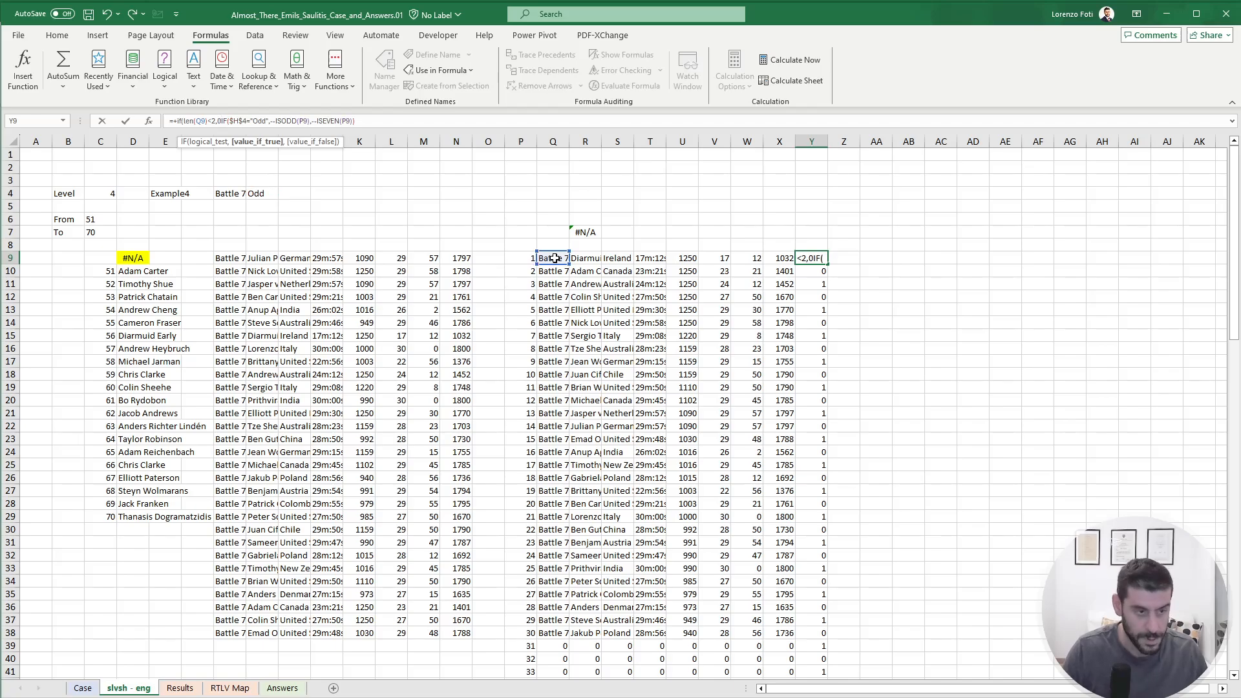
text(0,)
key(End)
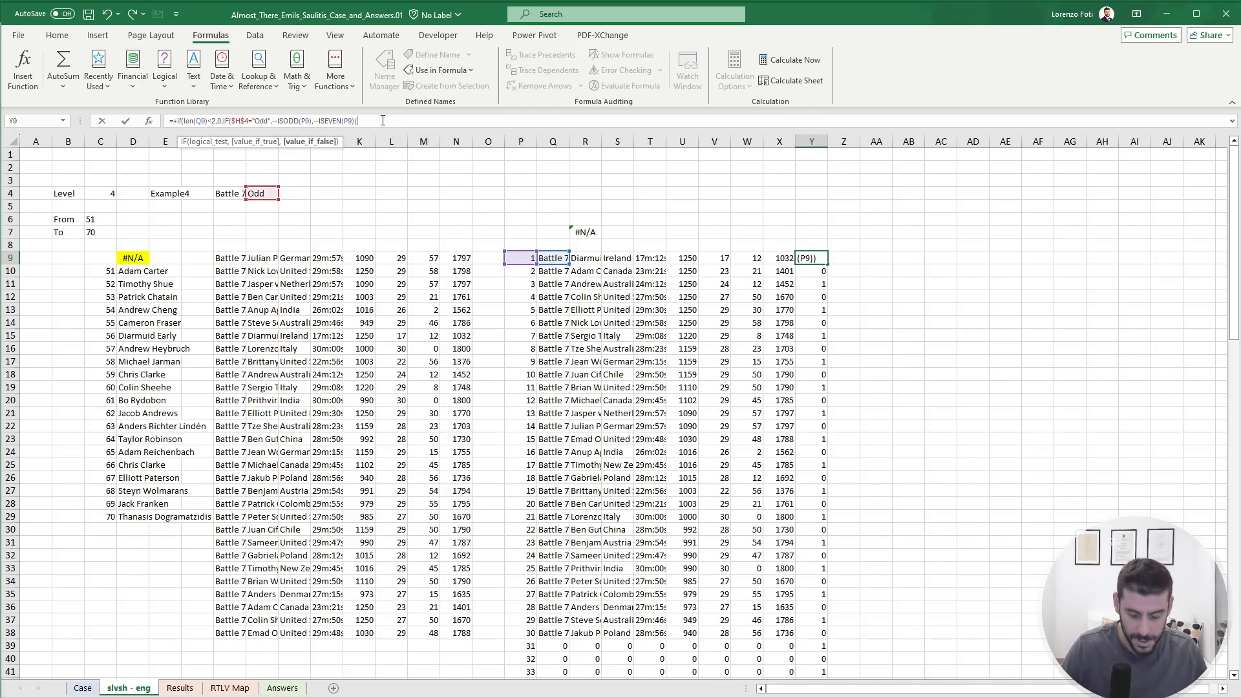
key(Return)
Copy the revised Y9 flag formula down to Y100.
key(ctrl+shift+Down)
key(ctrl+d)
key(ctrl+BackSpace)
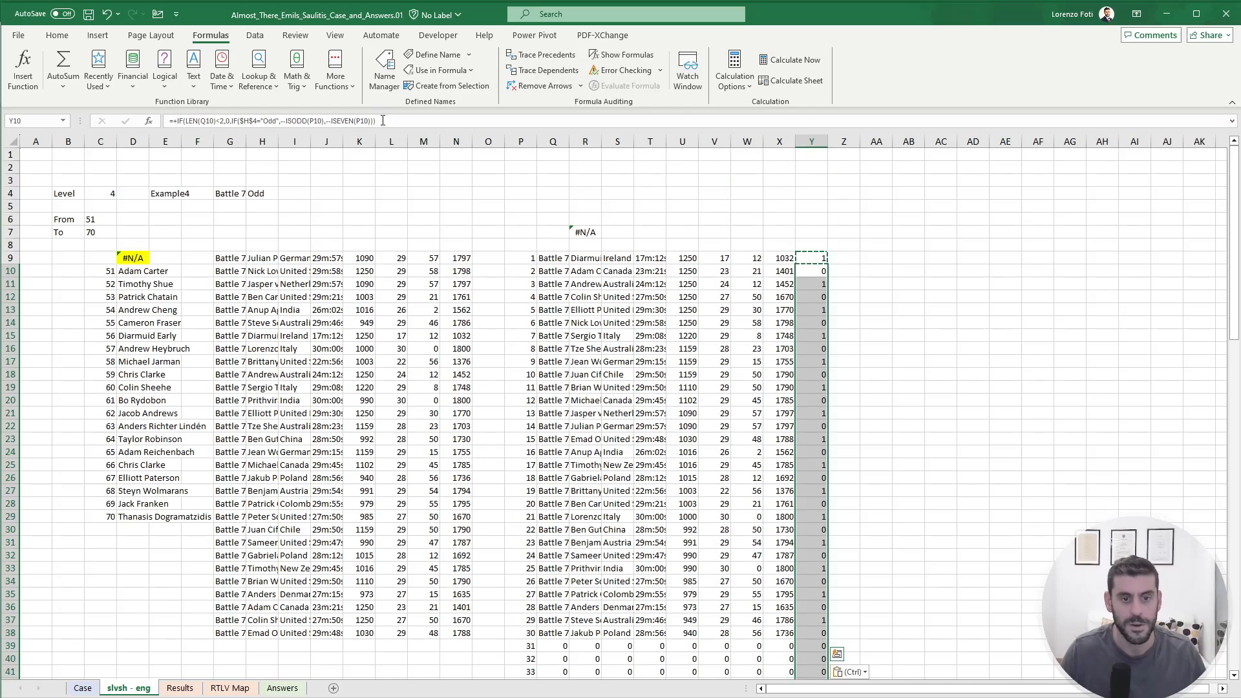
Count the flagged players in Y7 with =SUM(Y9:Y100).
key(Up)
key(Up)
key(Up)
key(Up)
key(Down)
text(+sum()
key(Down)
key(Down)
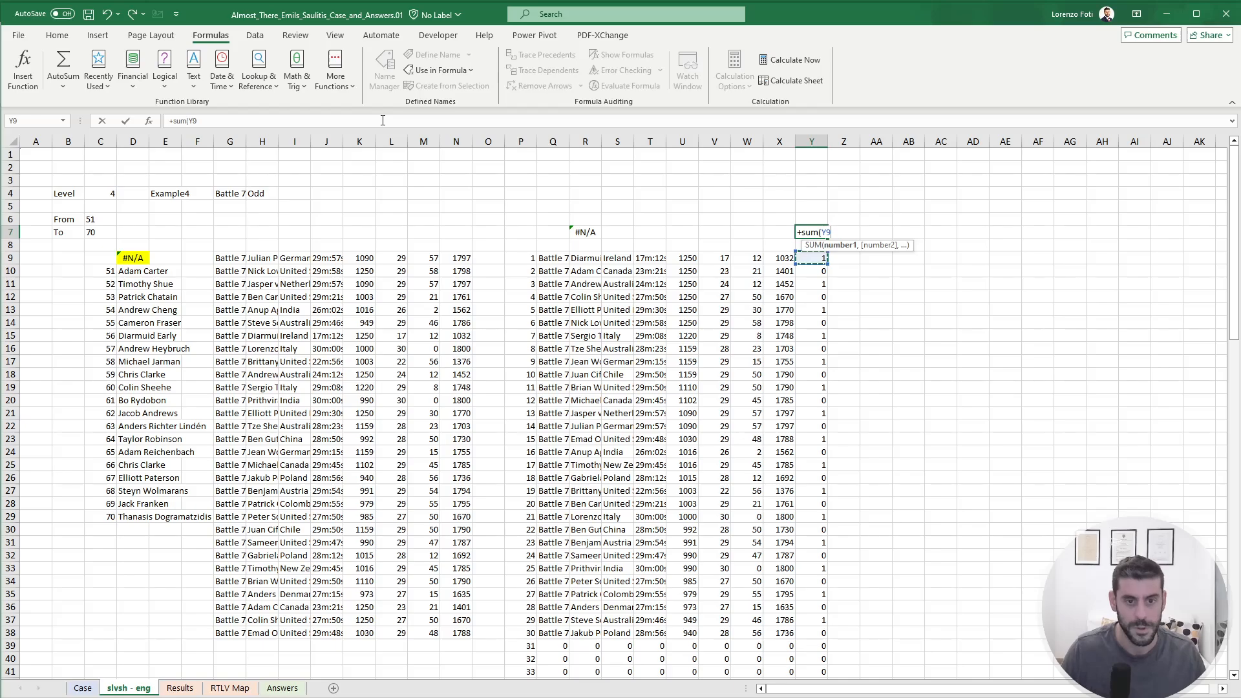
key(ctrl+shift+Down)
key(ctrl+BackSpace)
key(ctrl+Return)
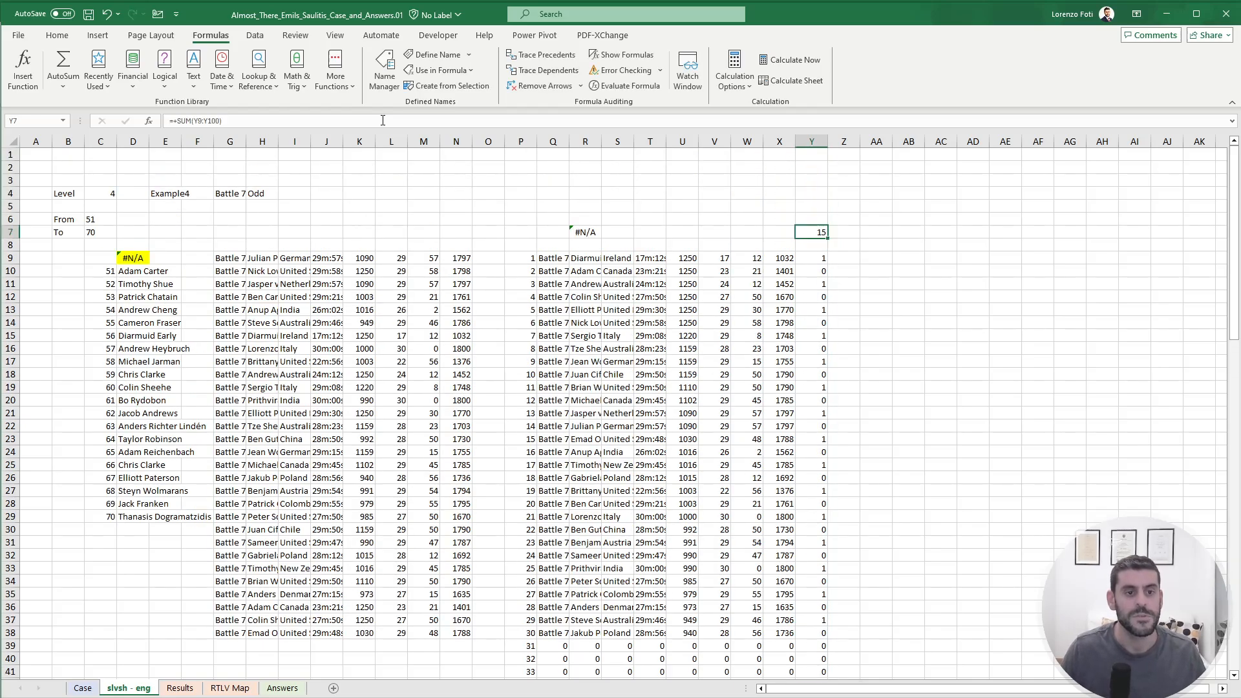
Total the solving seconds in X7 with =SUM(X9:X100).
key(Left)
key(Left)
key(Left)
key(Left)
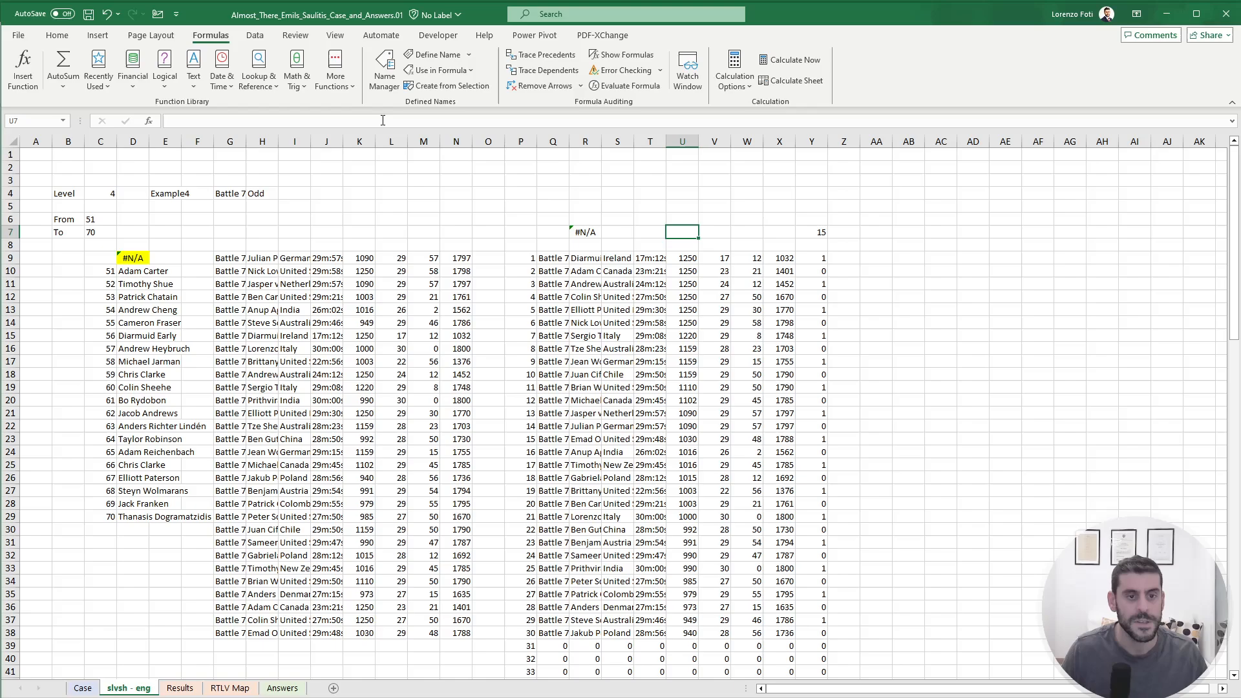
key(Right)
key(Right)
key(Right)
text(+sum()
key(Down)
key(Down)
key(ctrl+shift+Down)
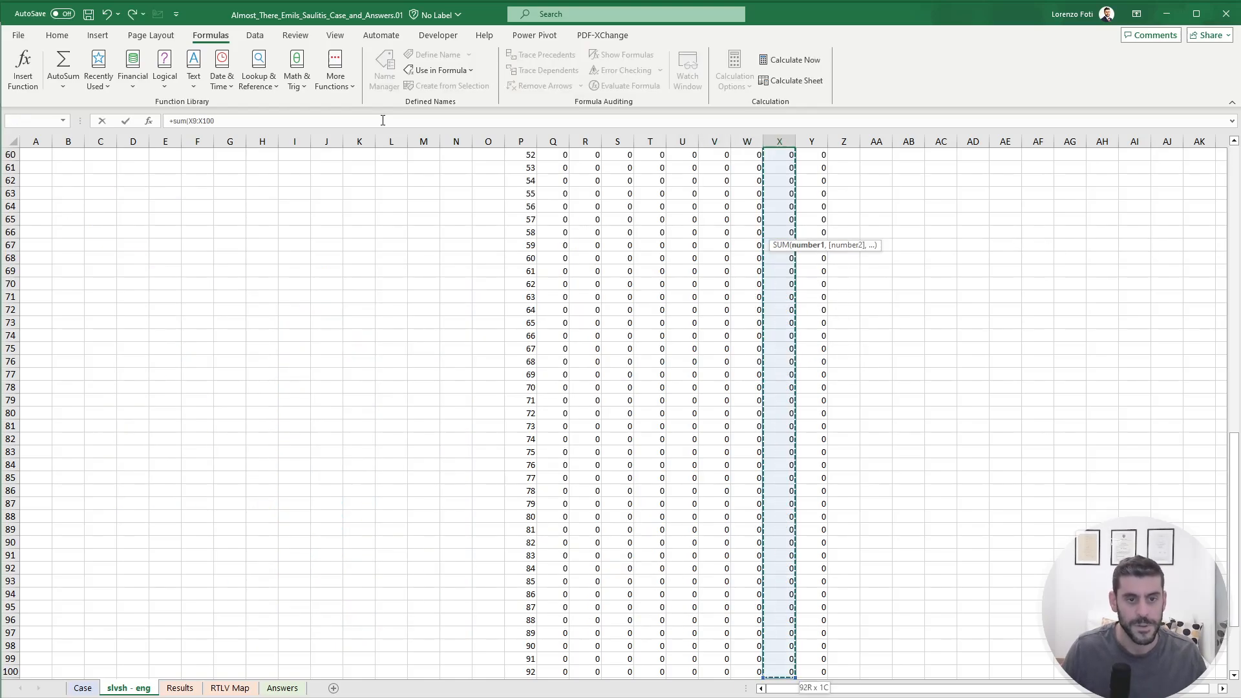
key(Return)
key(Up)
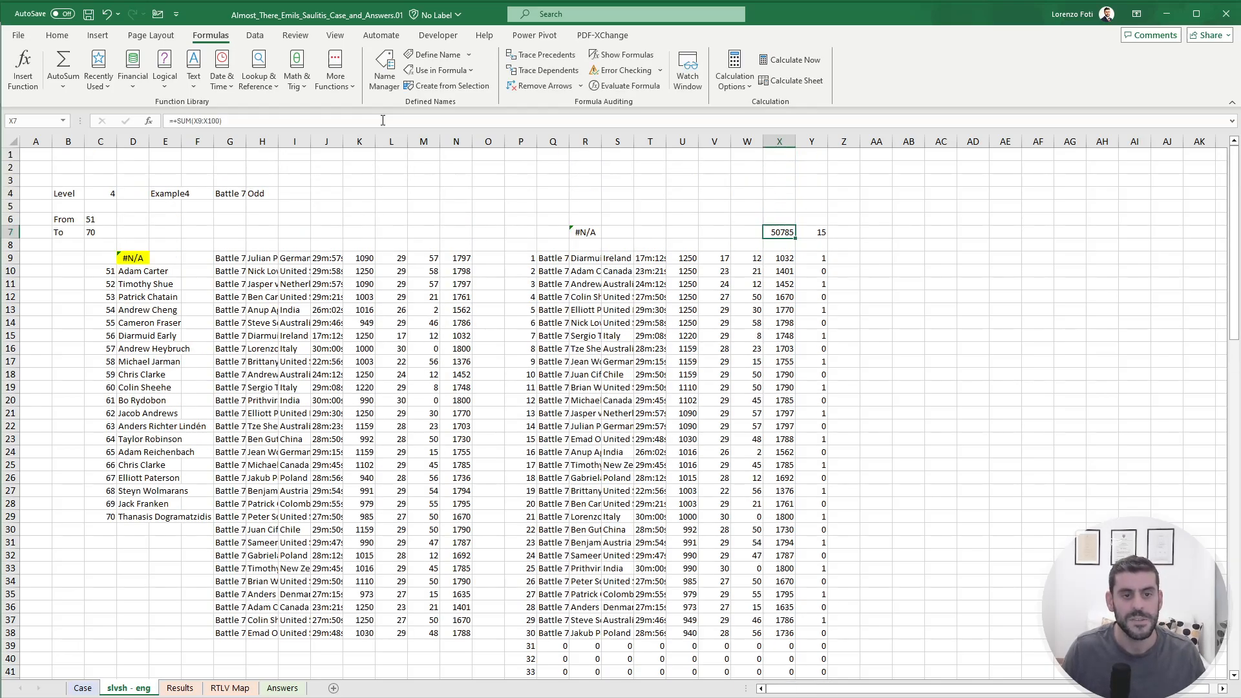
Convert the total seconds to minutes in AA7 with X7/60.
key(Right)
key(Right)
key(Right)
text(+)
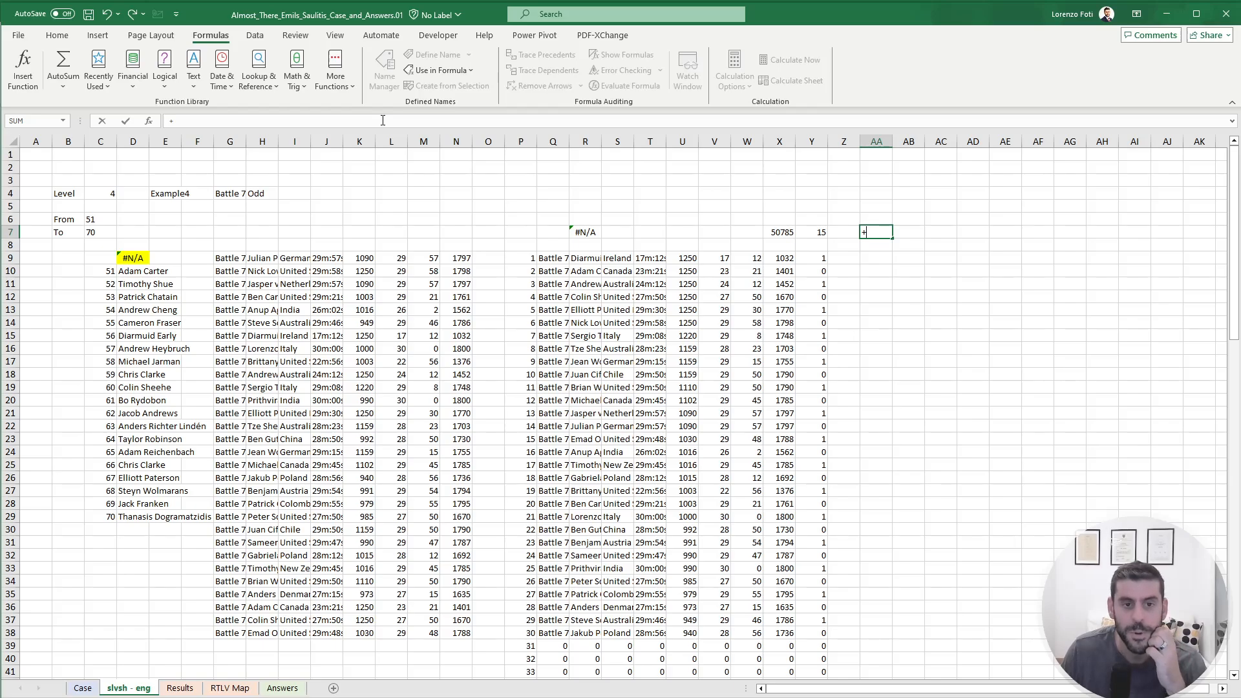
key(Left)
key(Left)
key(Left)
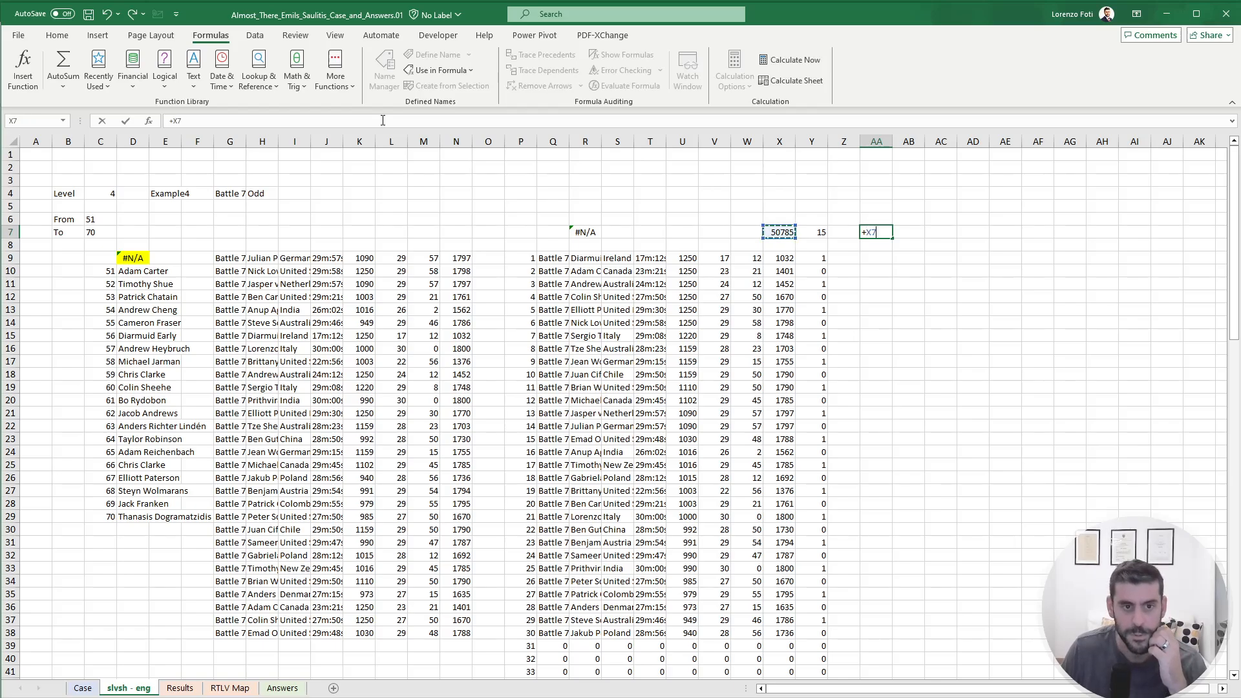
text(/60)
key(Return)
key(Up)
key(Right)
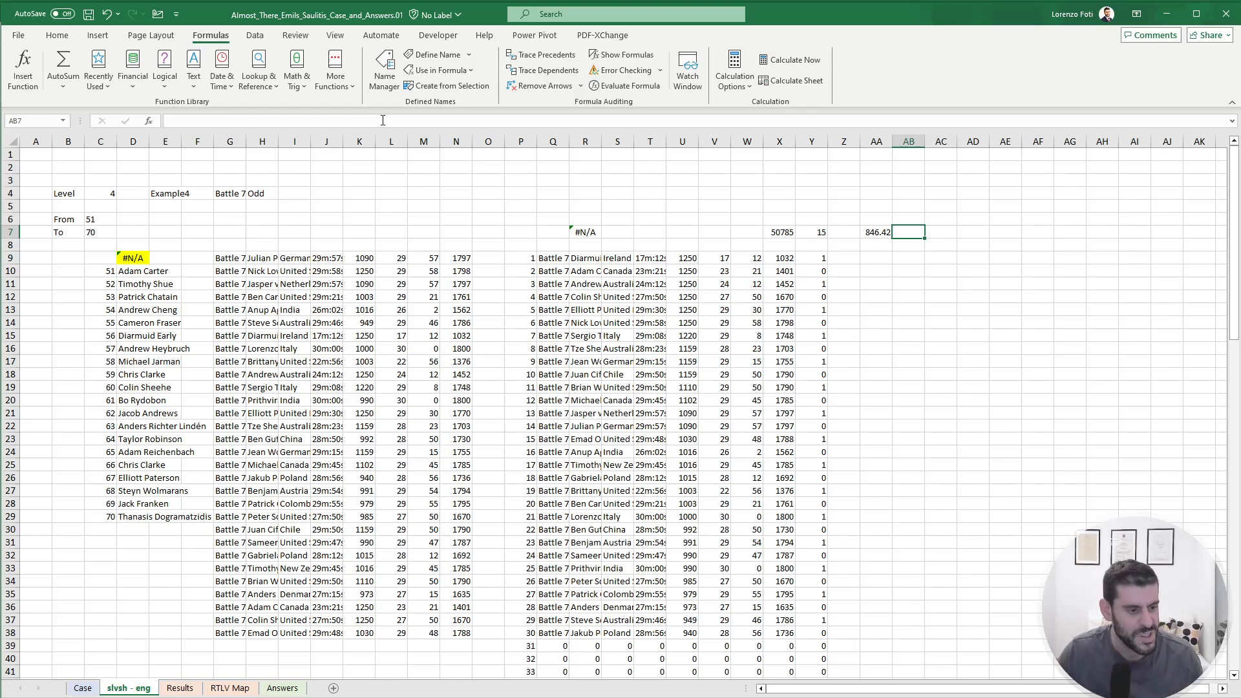
Check the Level 4 example on the Case sheet and change the X7 total to =SUMPRODUCT(X9:X100,Y9:Y100).
key(ctrl+Page_Up)
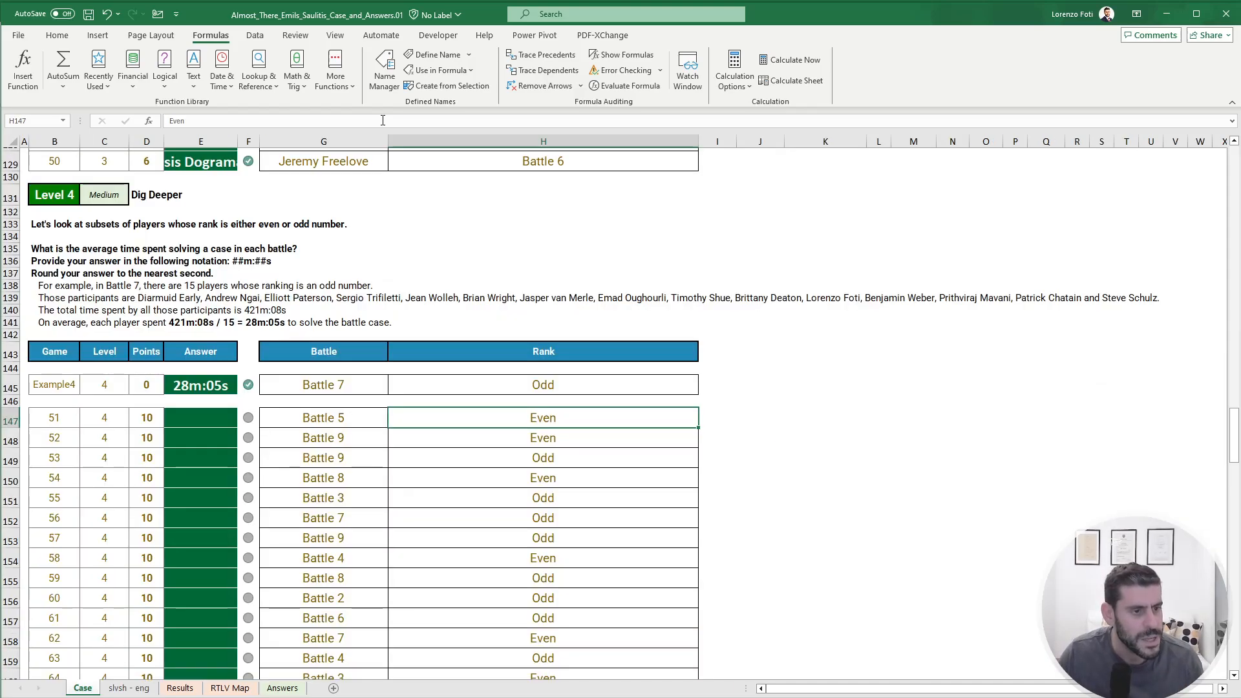
key(ctrl+Page_Down)
key(ctrl+Page_Up)
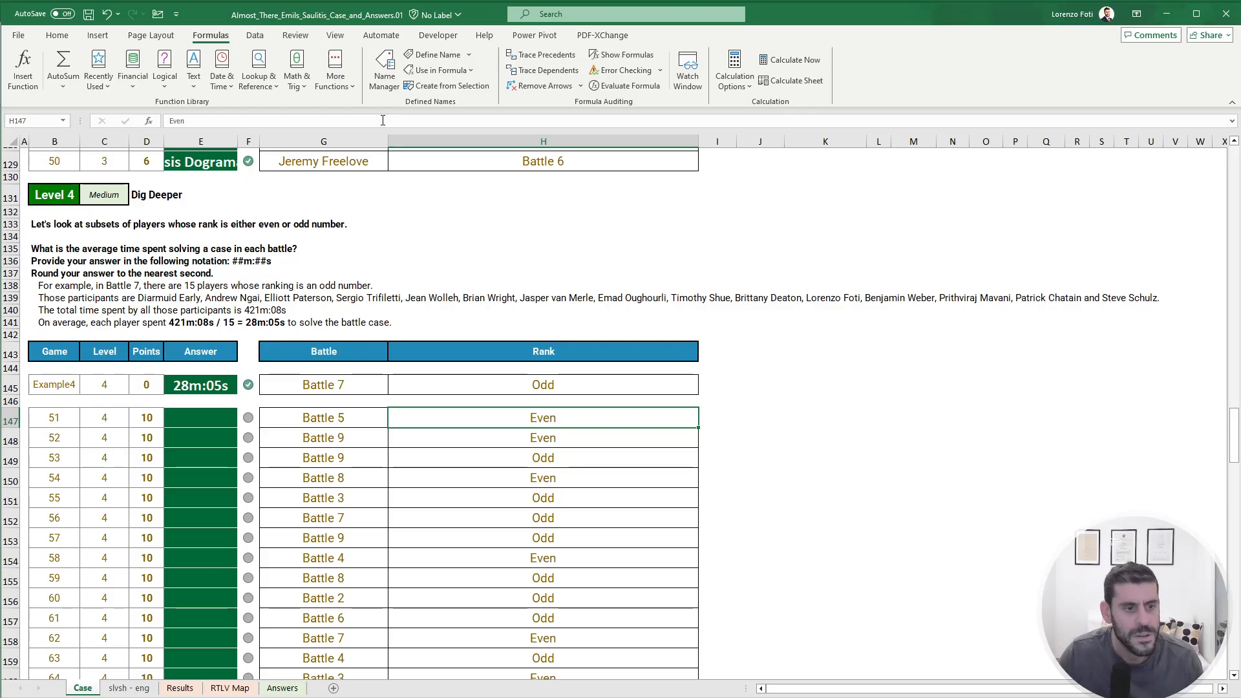
key(ctrl+Page_Down)
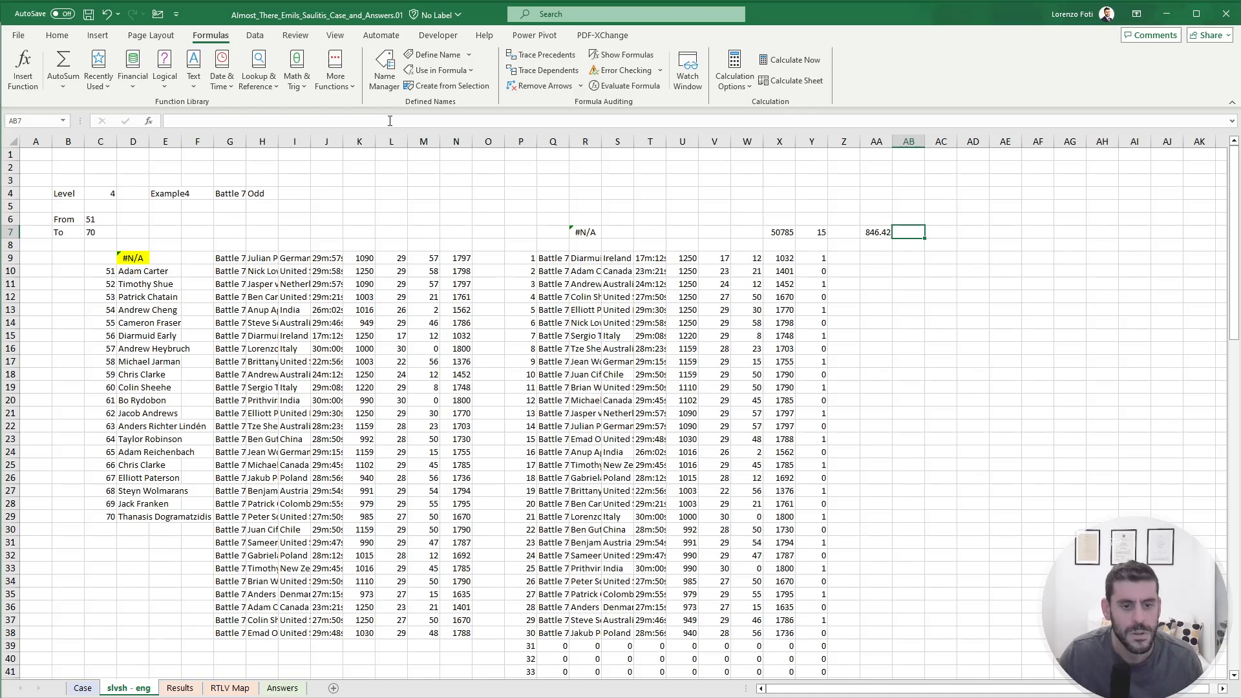
click(780, 232)
click(194, 120)
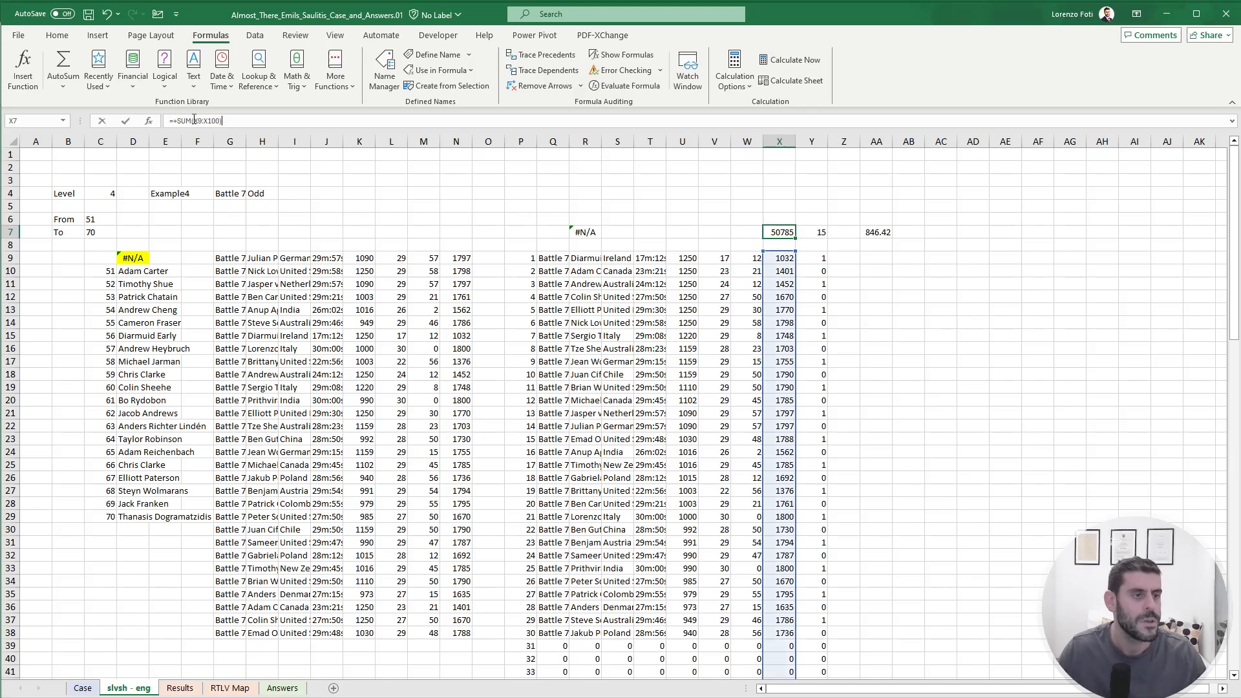
text(PRODUCT)
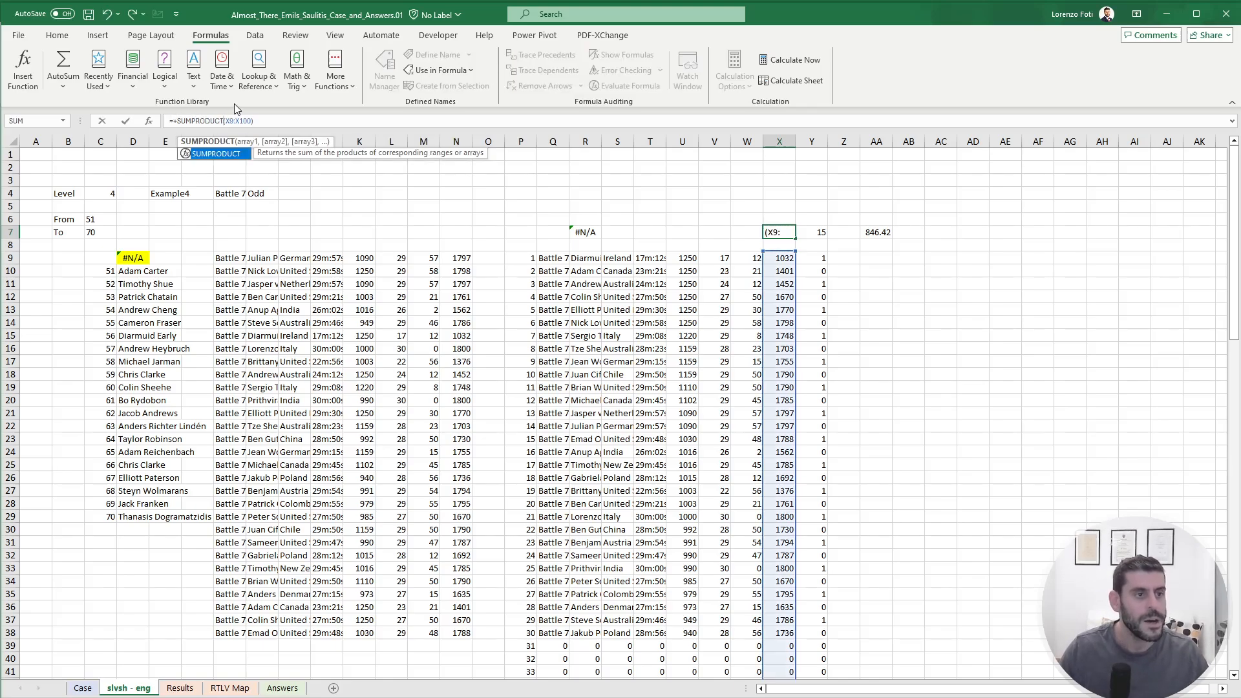
click(249, 121)
text(,)
click(814, 258)
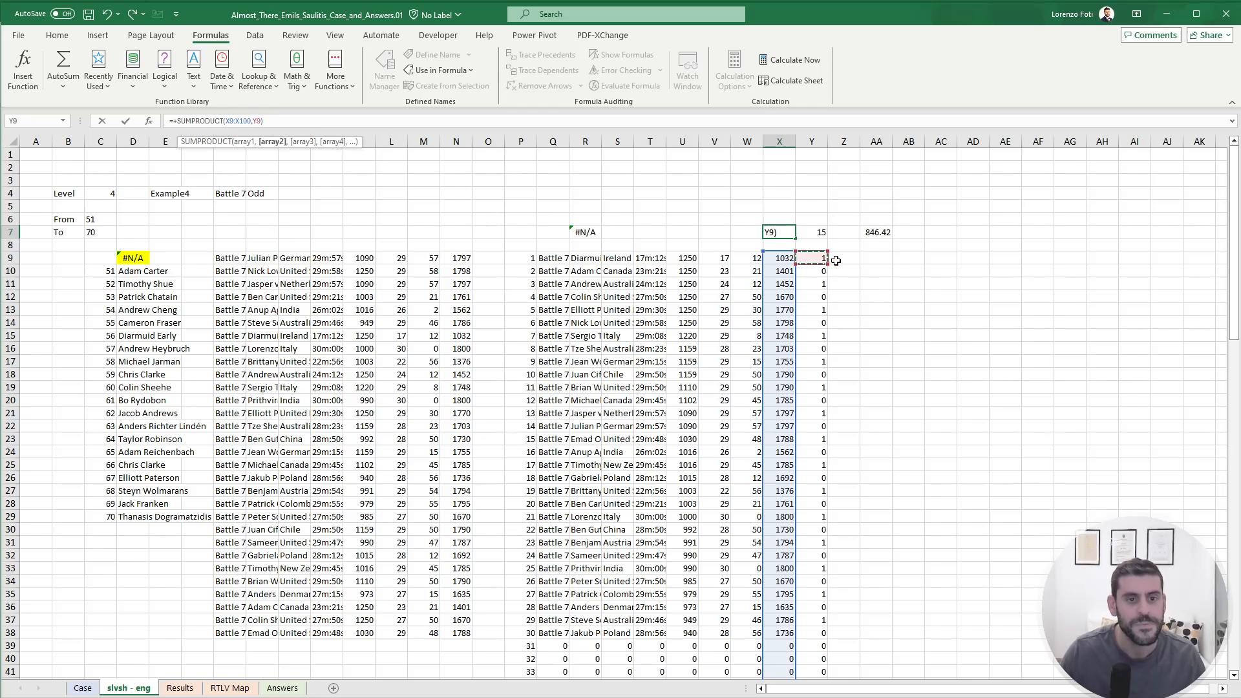
key(ctrl+shift+Down)
key(Return)
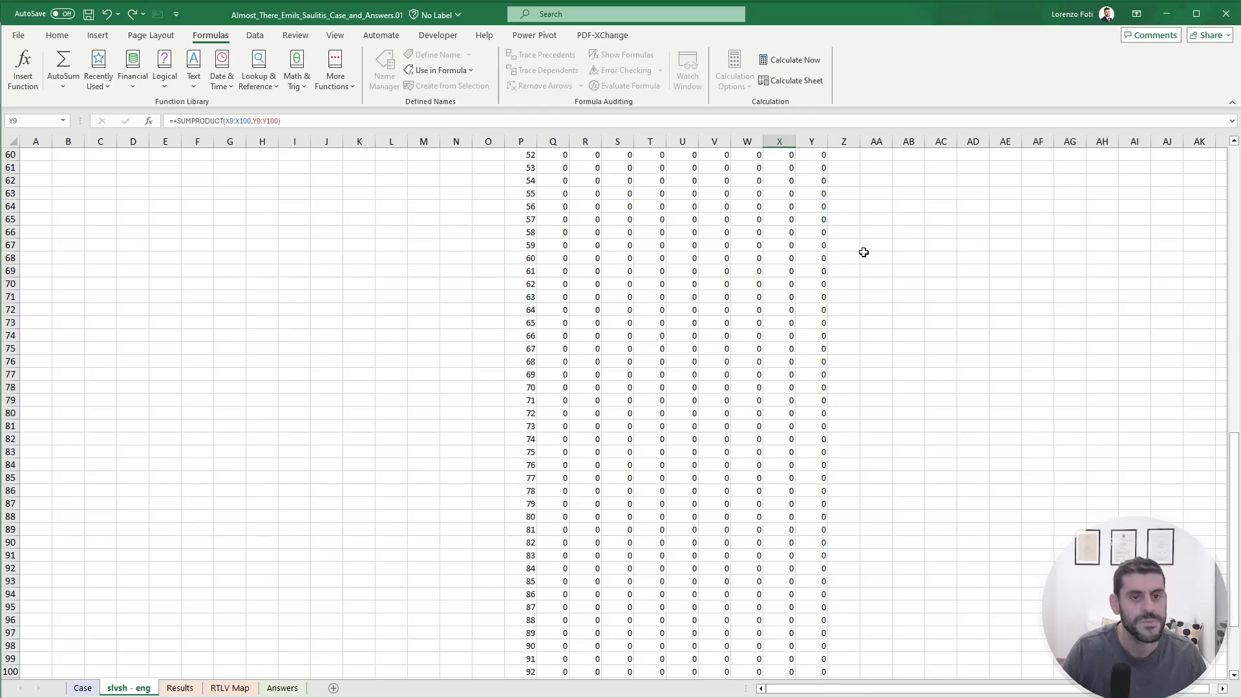
Extract the whole minutes in AB7 with ROUNDDOWN(AA7,0).
key(Up)
key(Up)
key(Up)
key(Up)
key(Down)
key(Down)
key(Down)
key(Right)
key(Right)
key(Right)
key(Right)
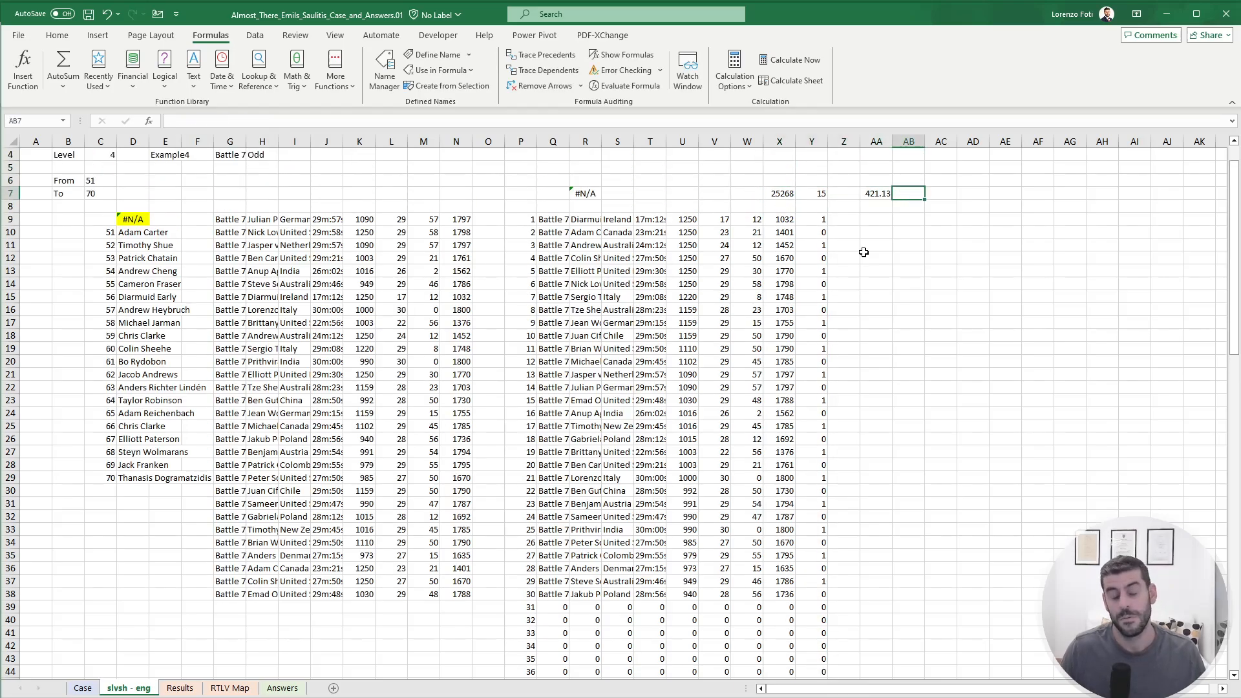
text(+)
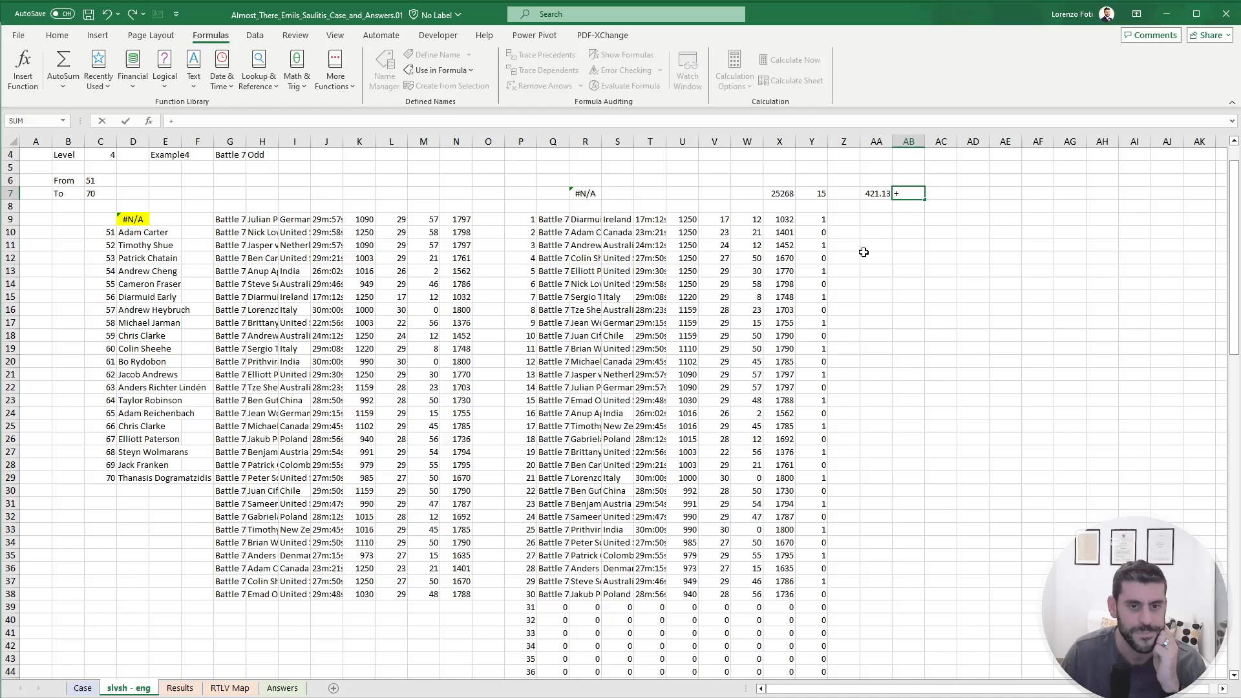
text(round)
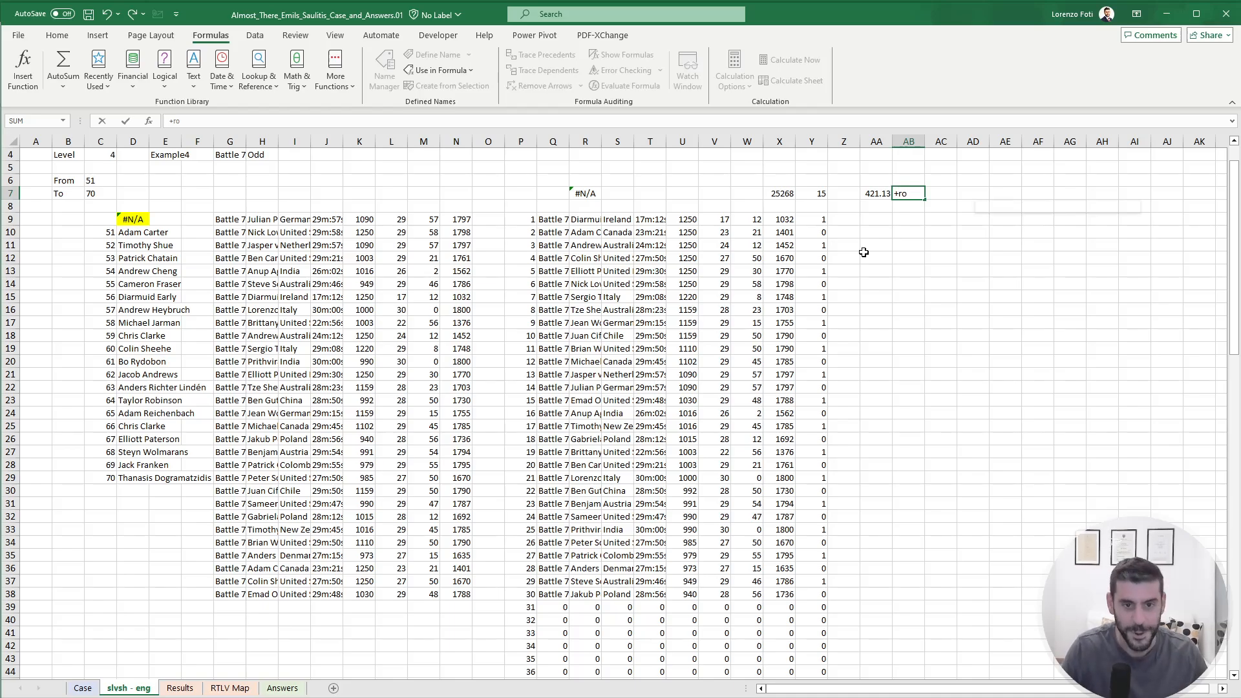
key(Down)
key(Down)
key(Down)
key(Tab)
key(Left)
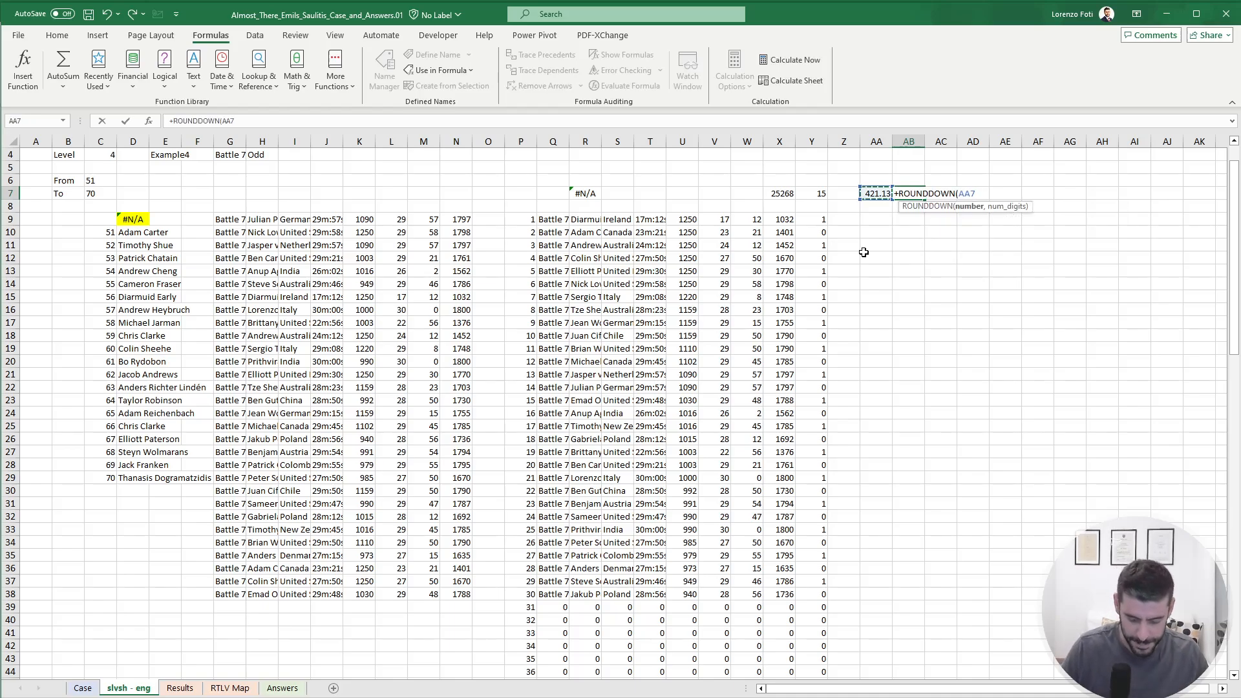
text(,0))
key(Return)
Calculate the fractional minutes in AC7 with AA7-AB7.
key(Right)
key(Up)
text(+)
key(Left)
key(Left)
text(-)
key(Left)
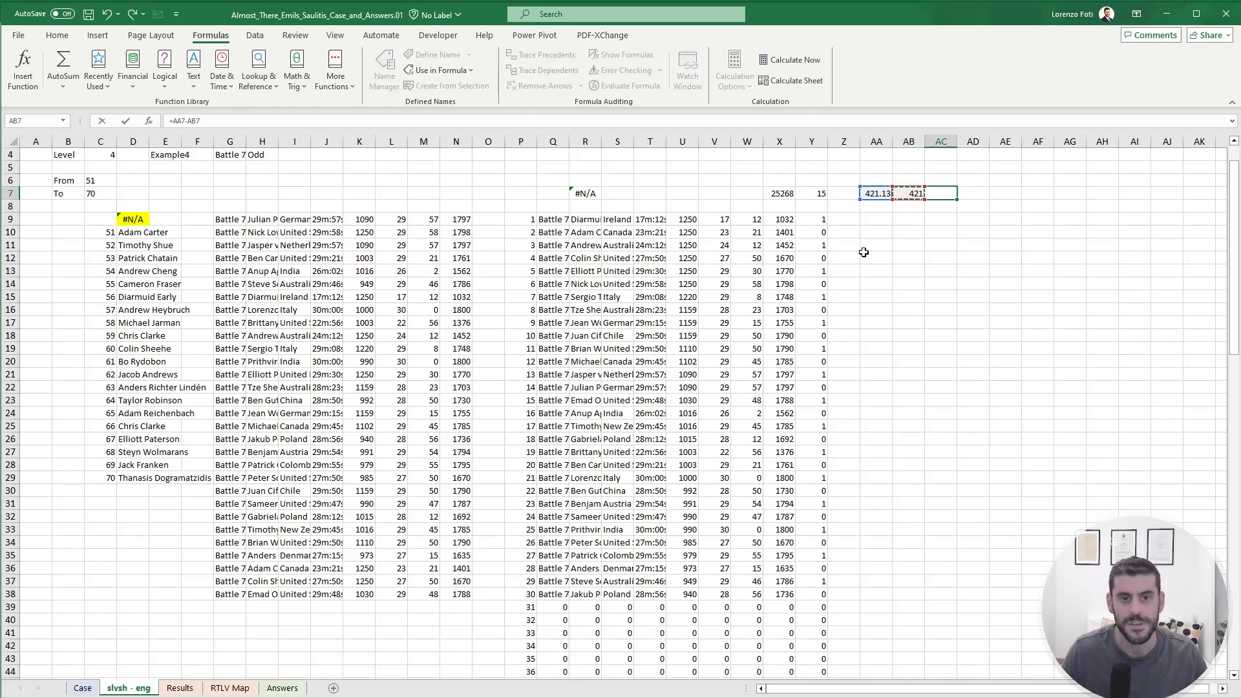
key(Return)
Convert the fractional minutes to seconds in AD7 with AC7*60.
key(Right)
key(Up)
text(+)
key(Left)
text(*60)
key(Return)
Start an IF formula in AE7 with the logical test LEN(AD7)=1.
key(Up)
key(Right)
key(Right)
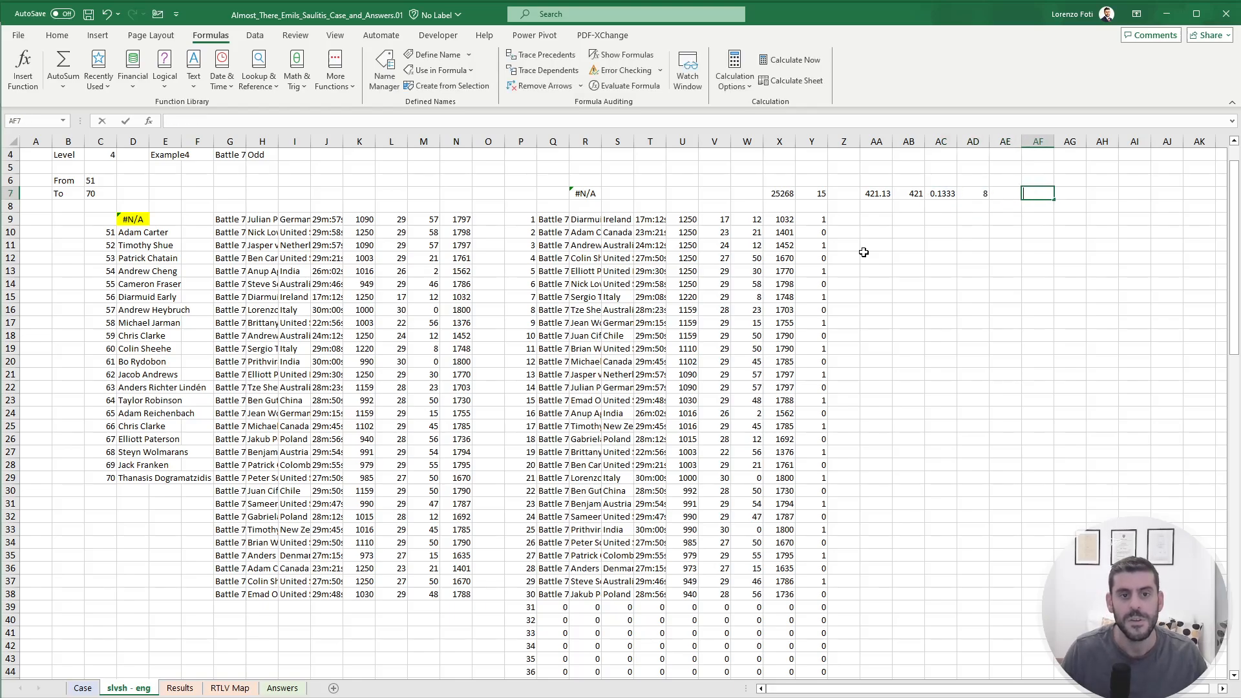
text(+)
key(Escape)
key(Left)
text(+)
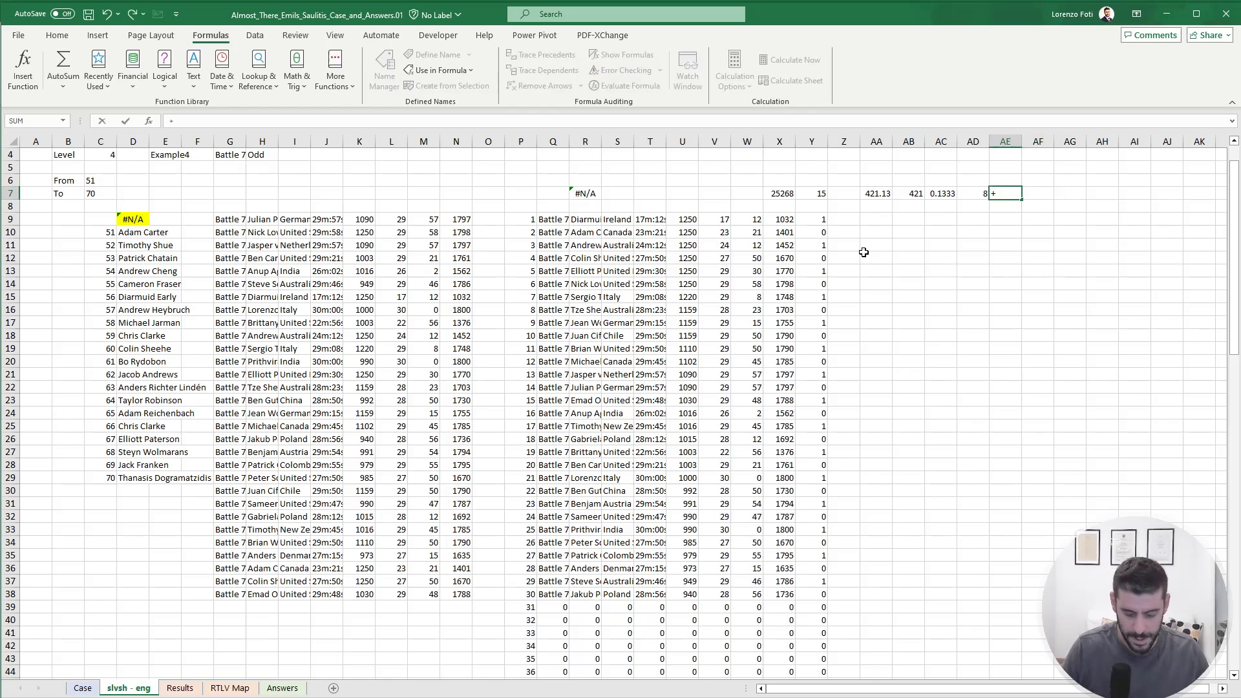
text(if(len()
key(Left)
text()=1,)
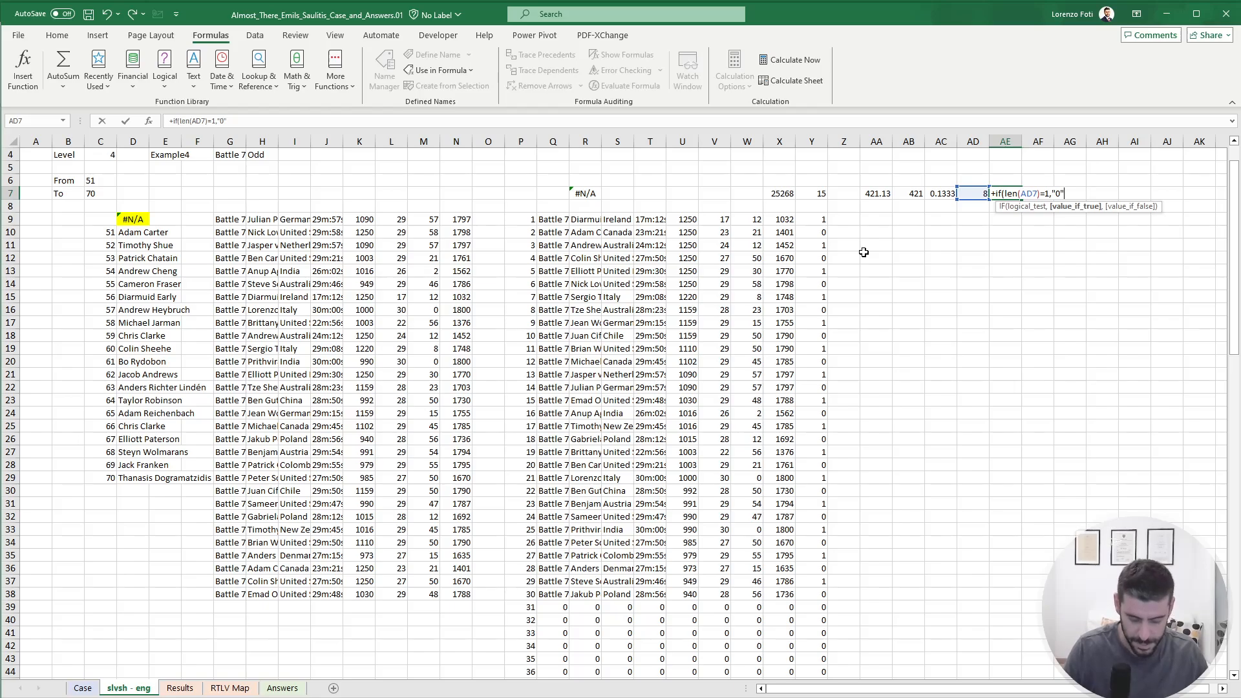
Complete the AE7 formula with "0"&AD7 as the value if true and AD7 as the value if false.
text("0"&)
key(Left)
text(,)
key(Left)
text())
key(Return)
key(Right)
key(Up)
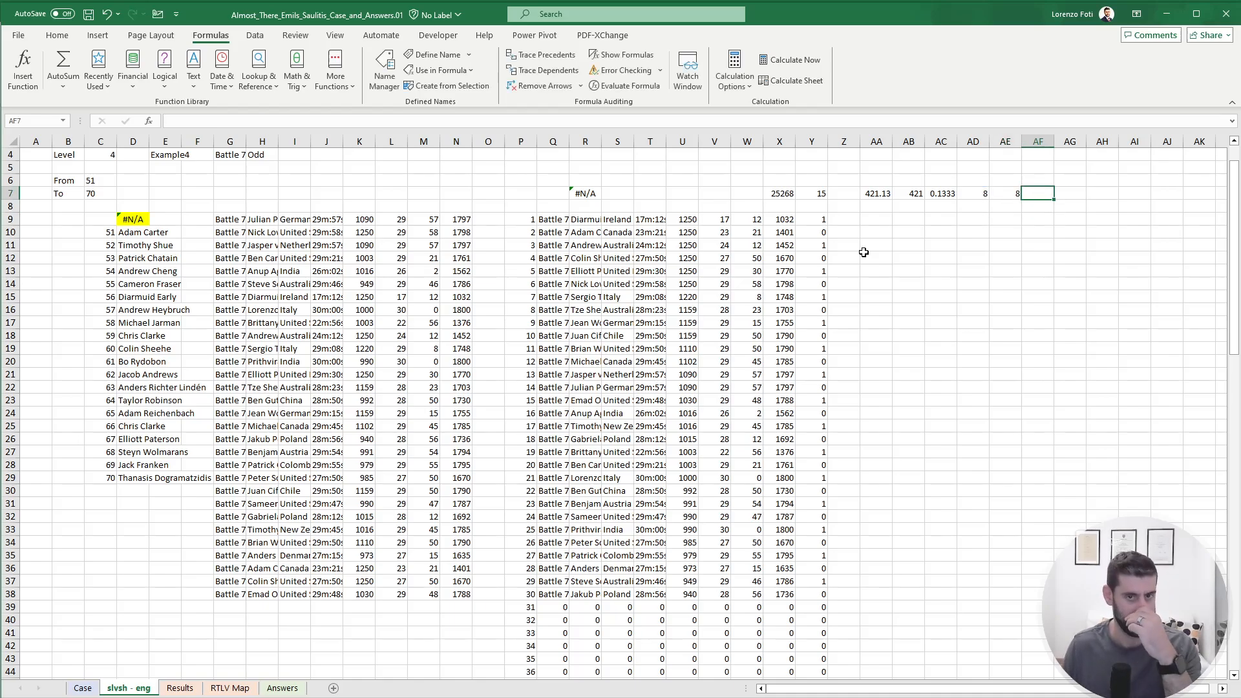
text(+)
key(Left)
key(Left)
key(Left)
key(Left)
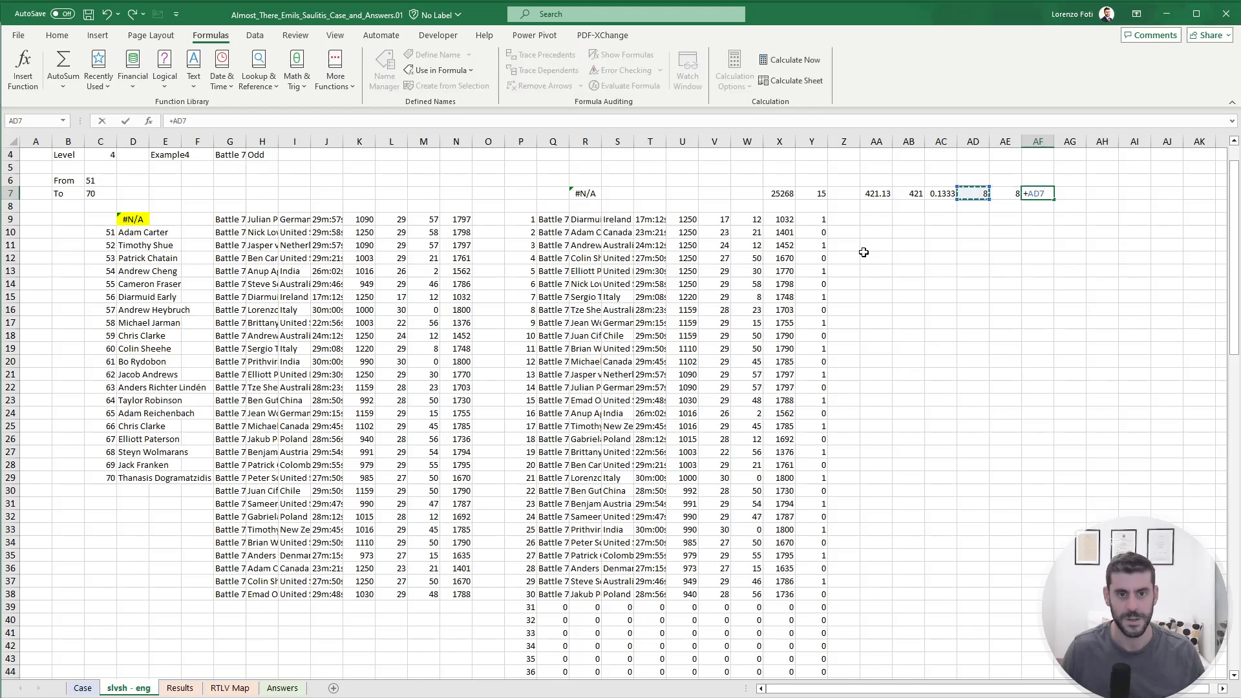
text(/)
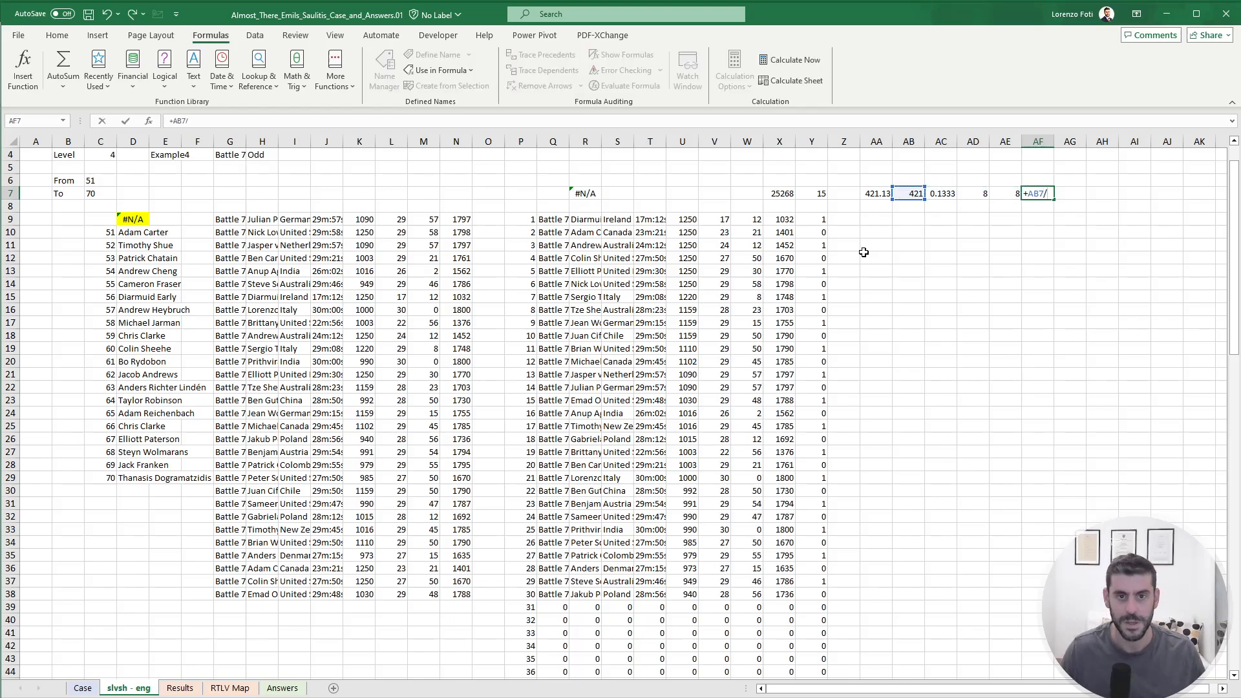
key(Escape)
key(ctrl+Page_Up)
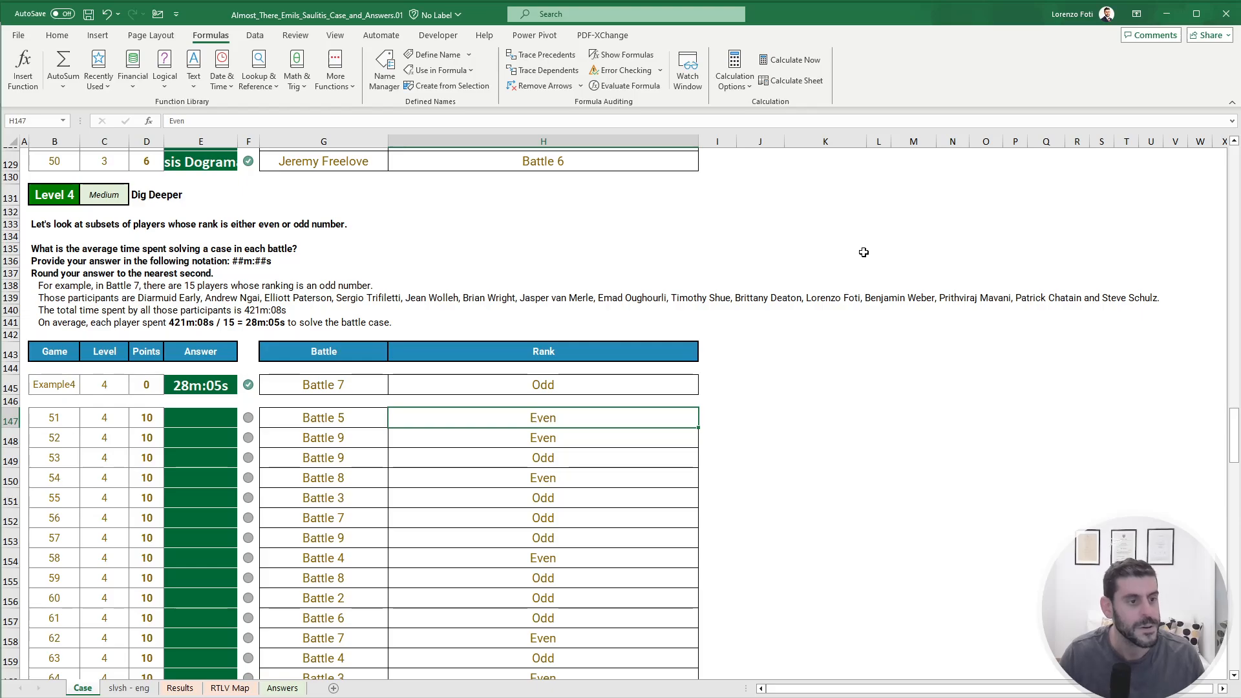
key(ctrl+Page_Down)
Build the time text in AG7 by joining AB7, "m:", AE7 and "s" in one formula.
key(Right)
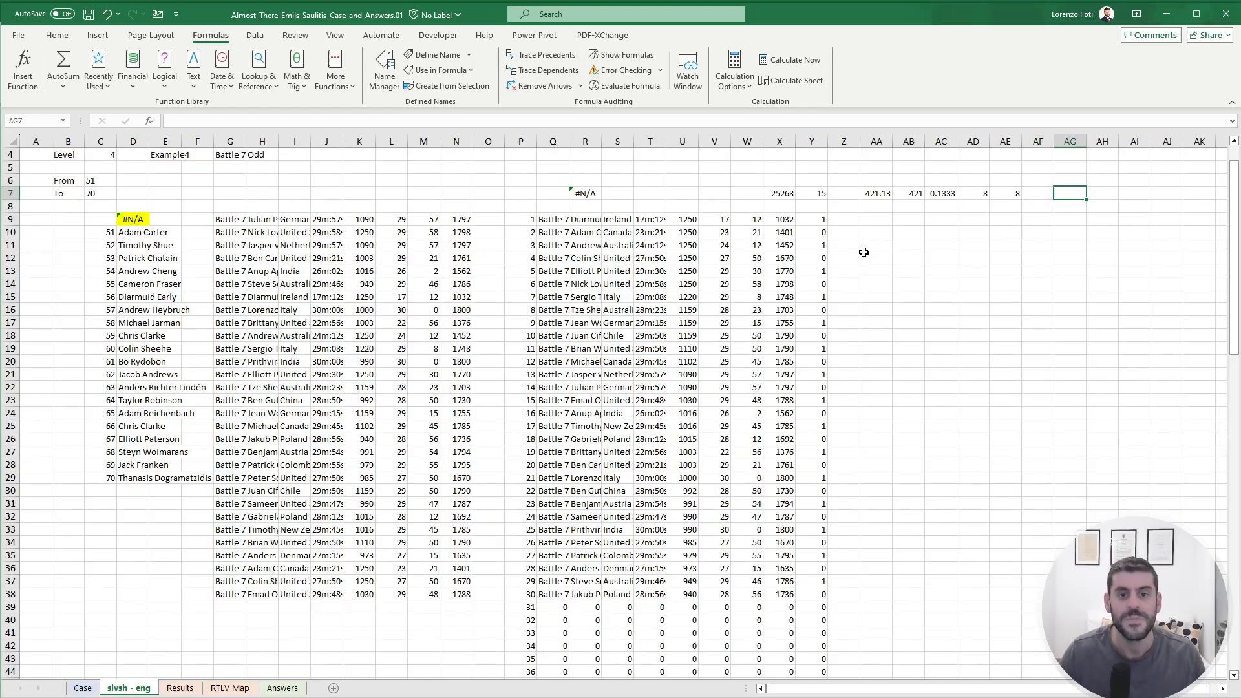
text(+)
key(Left)
key(Left)
key(Left)
key(Left)
key(Left)
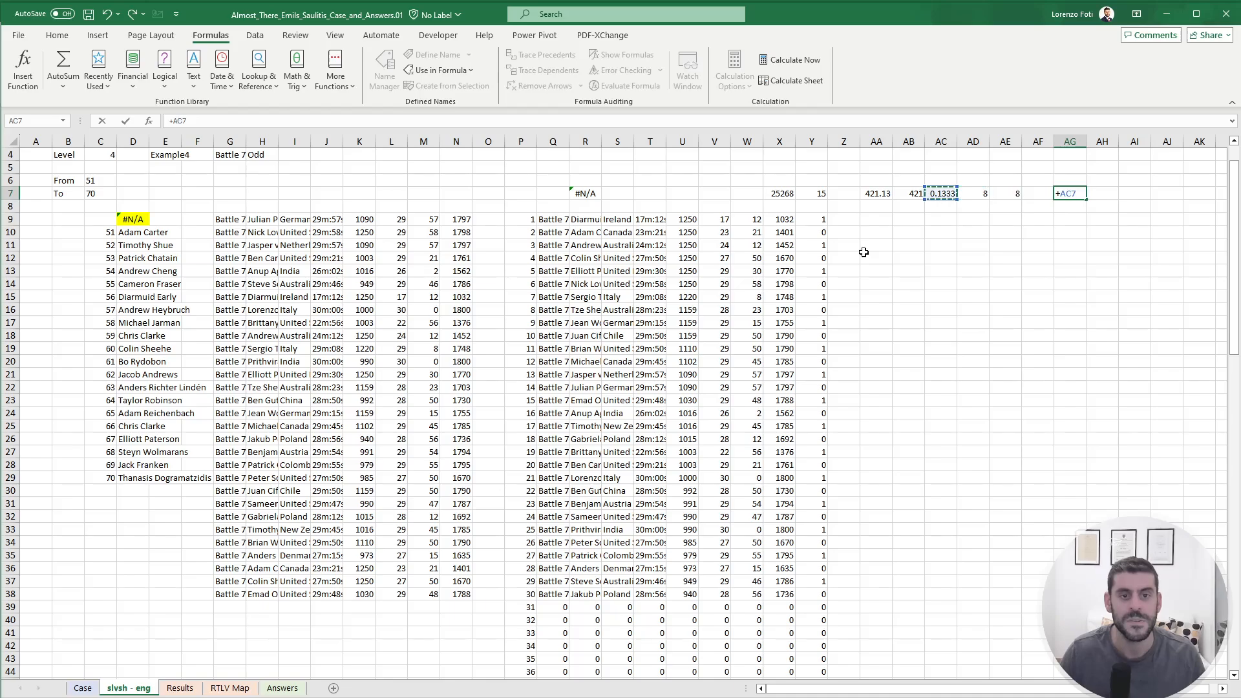
text(&"m:)
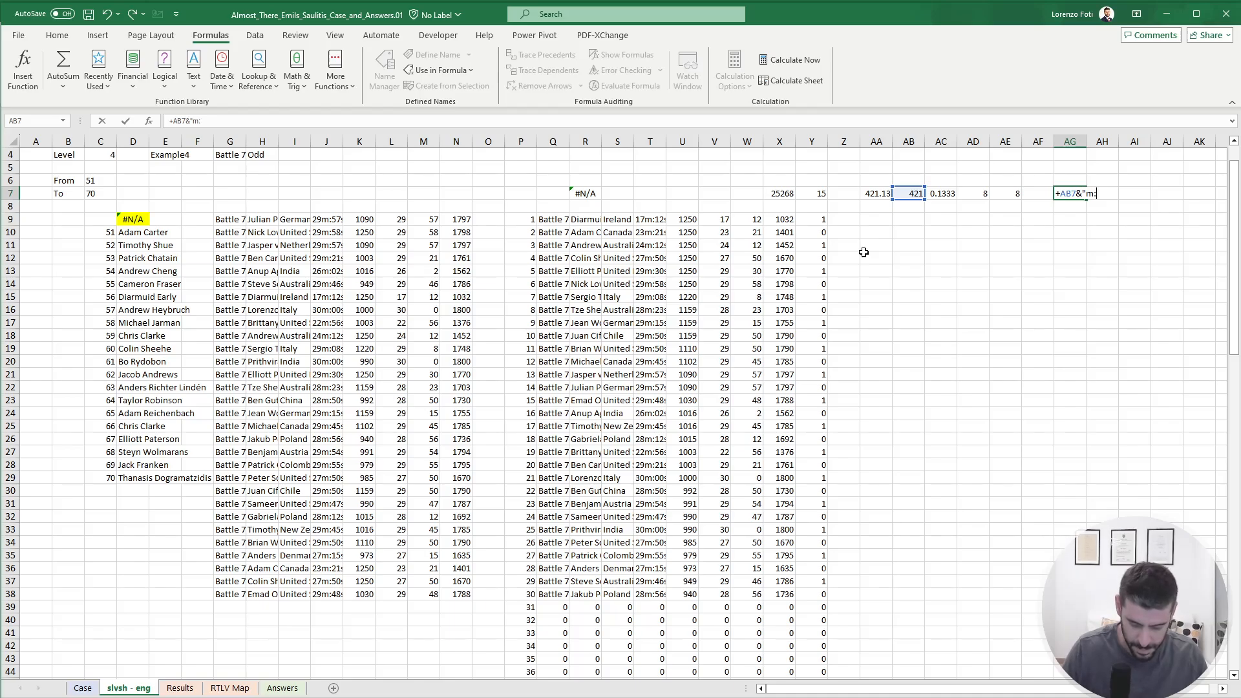
text("&)
key(Left)
key(Left)
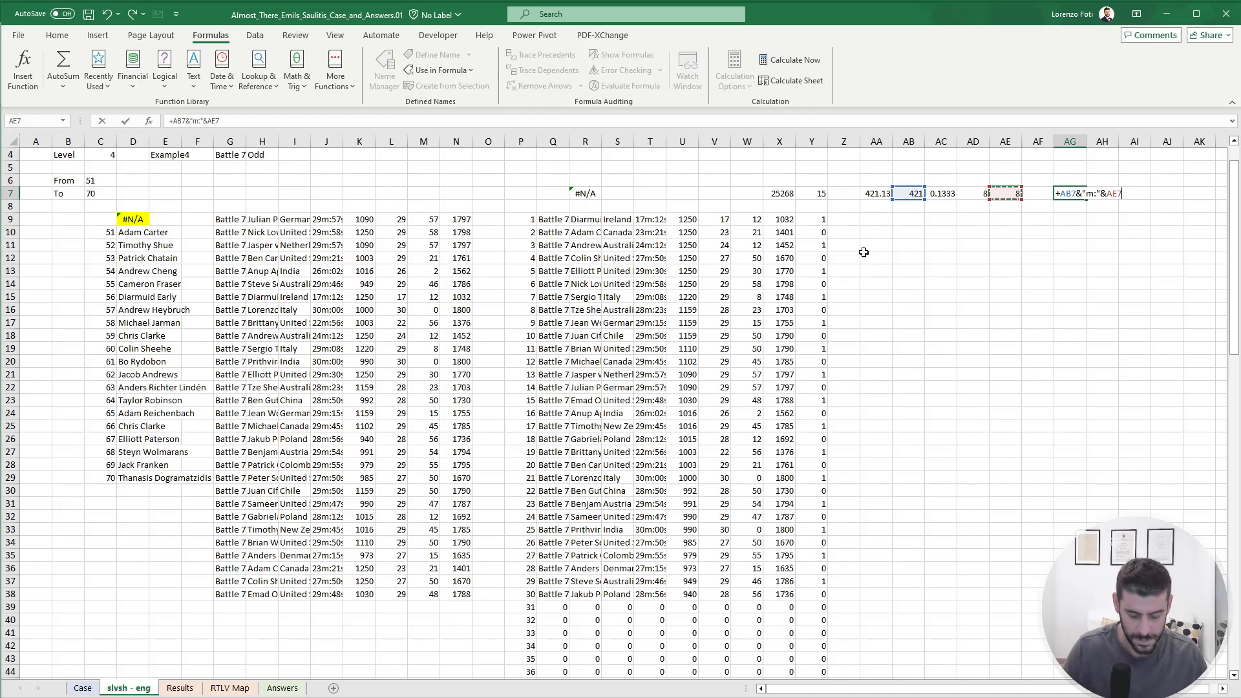
text(&"s"))
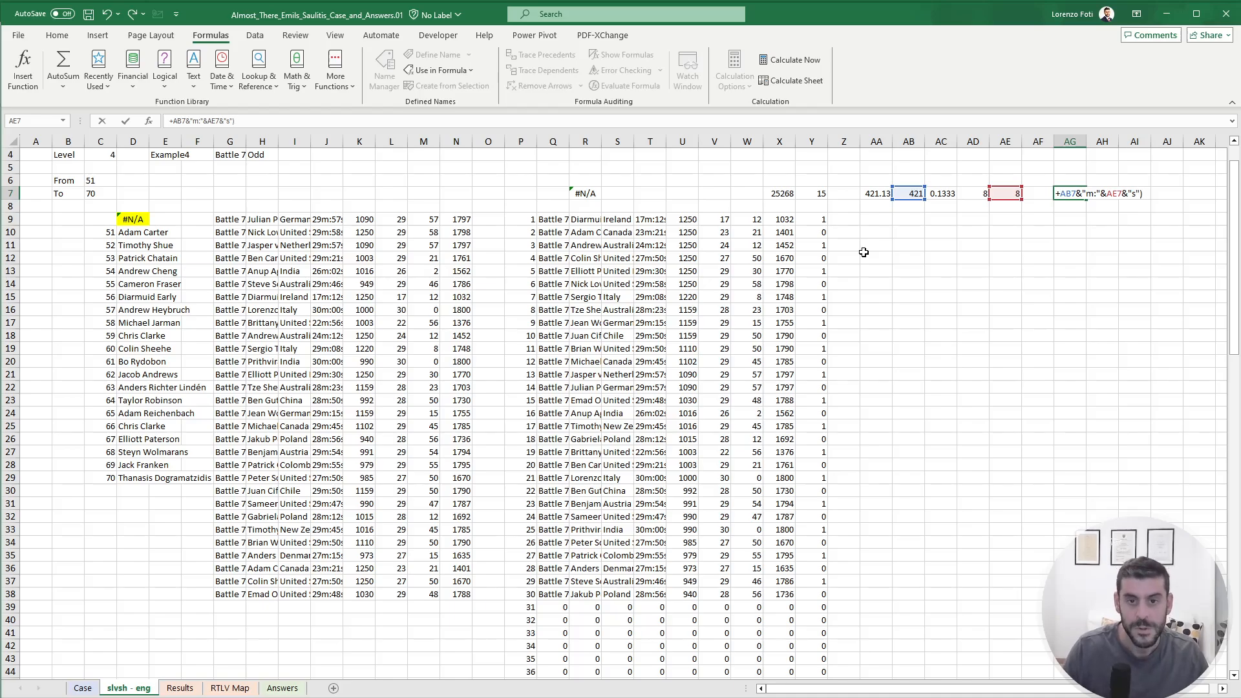
key(Return)
key(Return)
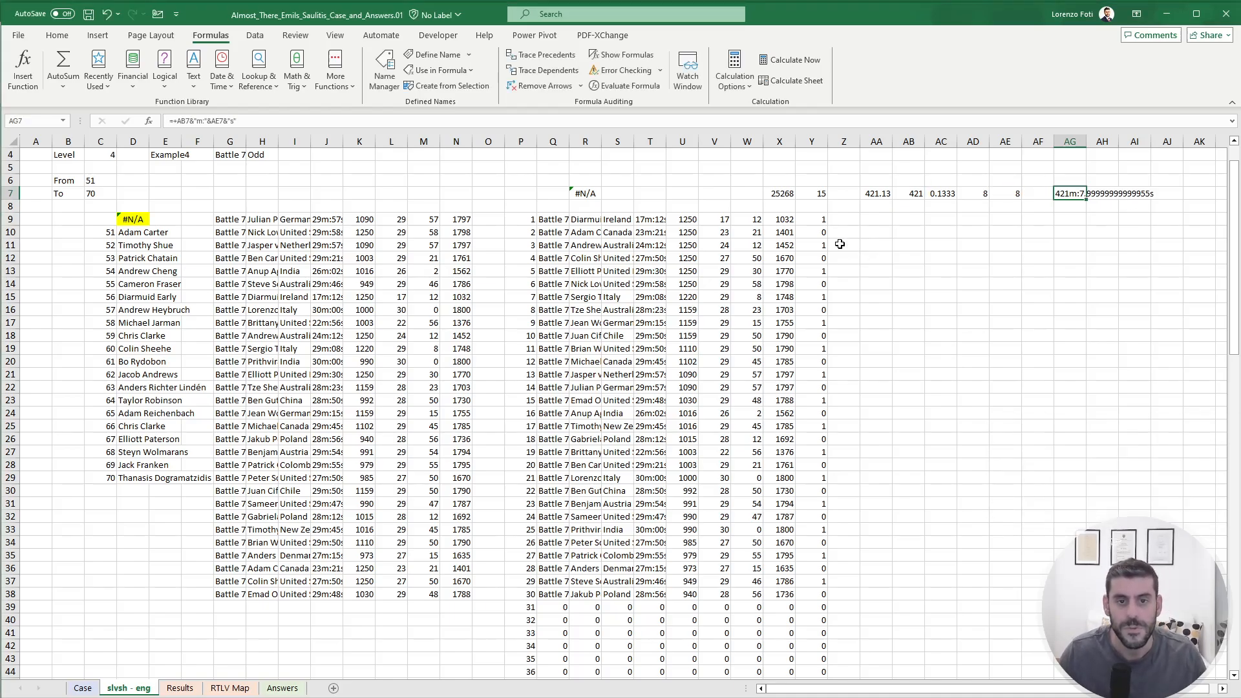
Wrap the seconds formula in AD7 in ROUND so that AC7*60 is rounded to 0 digits.
click(1001, 193)
click(971, 193)
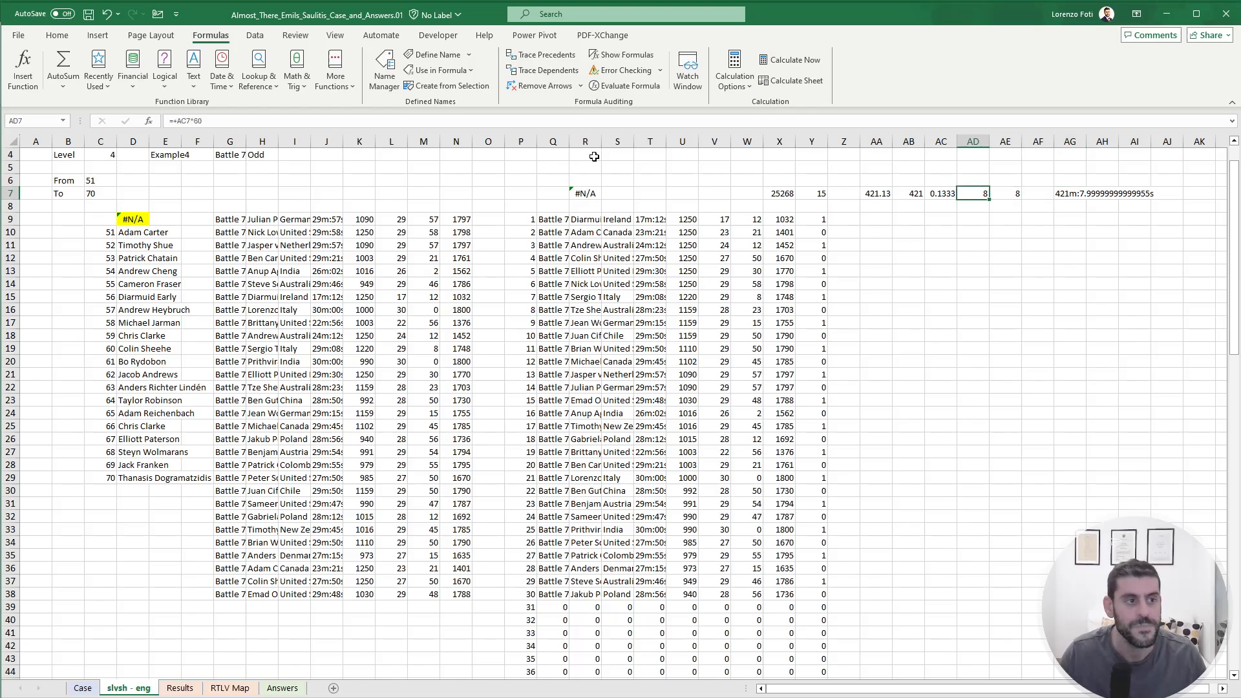
click(182, 121)
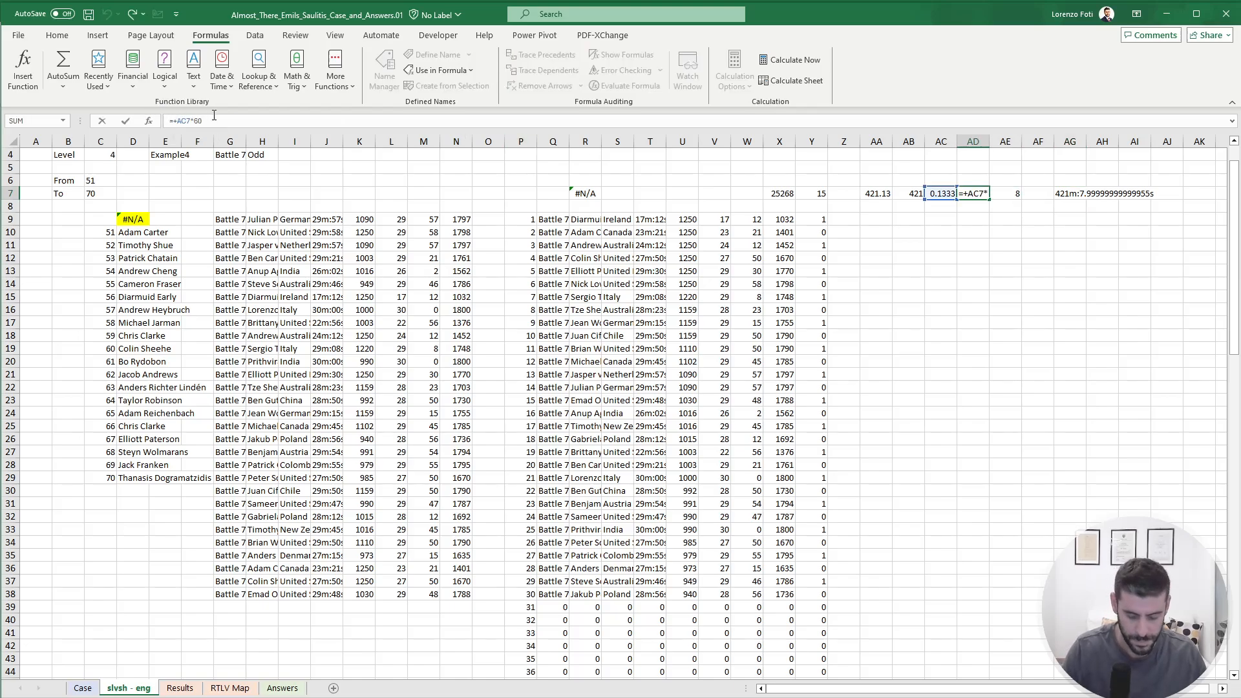
text(round)
key(Tab)
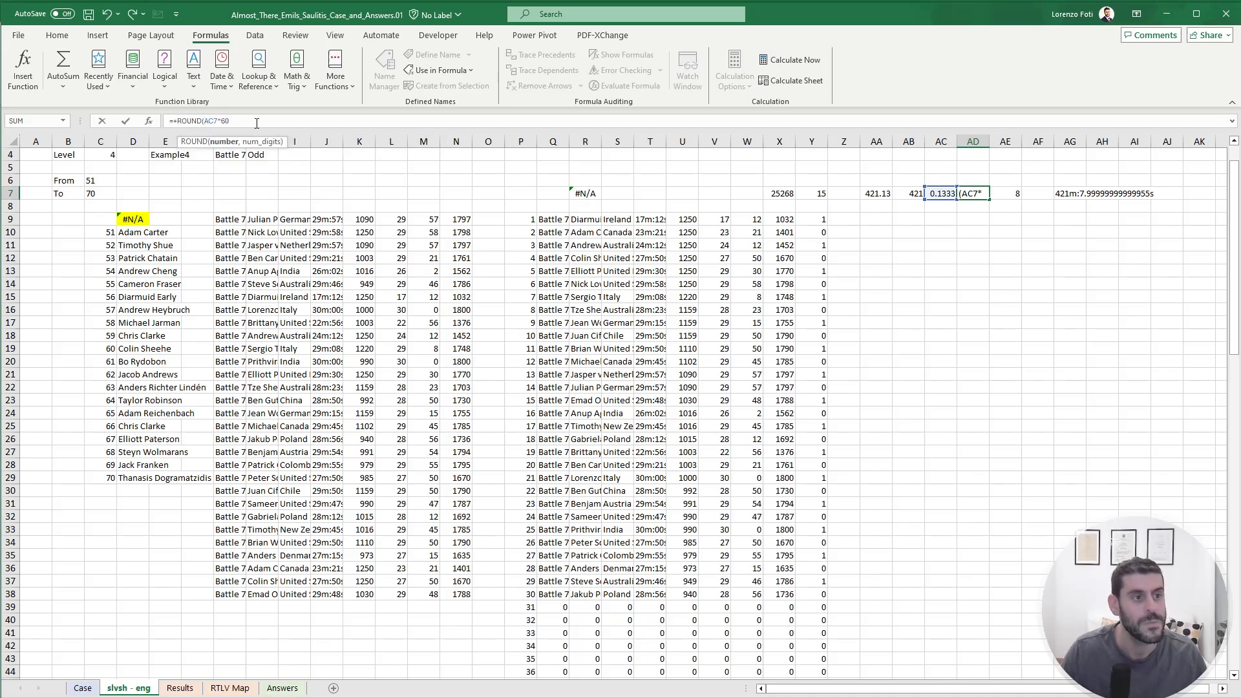
click(257, 122)
text(,0))
key(ctrl+Return)
key(Right)
key(Right)
key(Right)
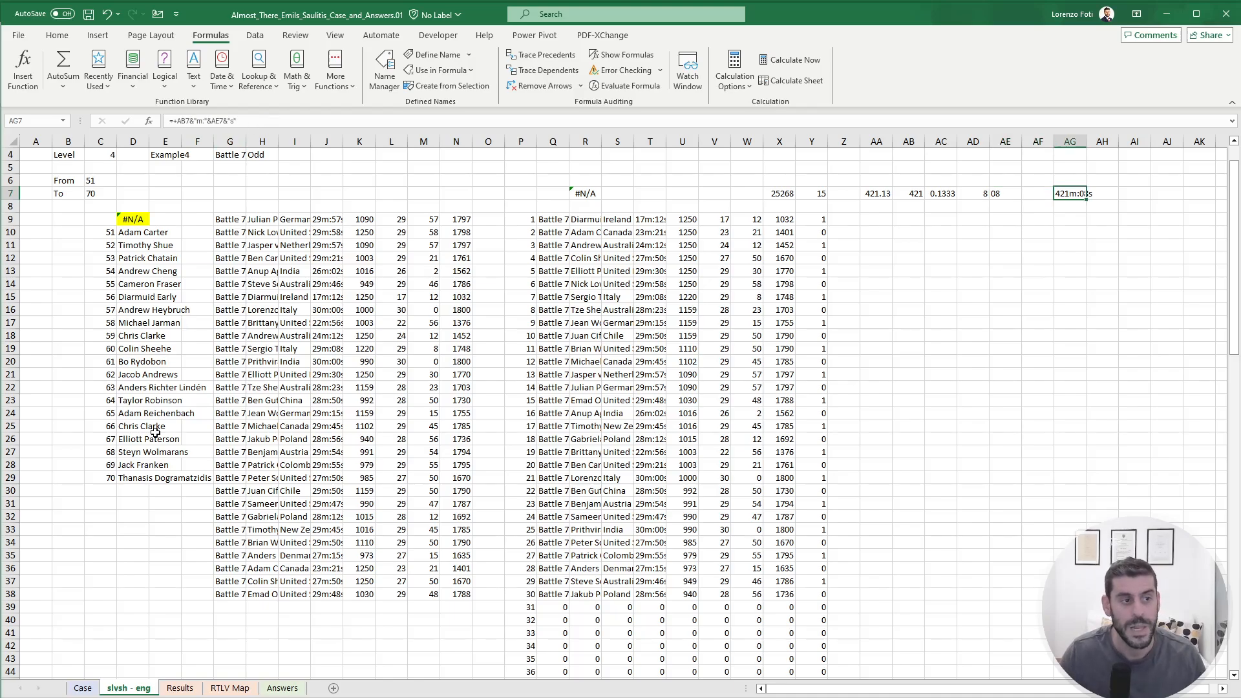
Point the data table's header cell D9 to the formatted time in AG7.
double_click(137, 220)
key(BackSpace)
key(BackSpace)
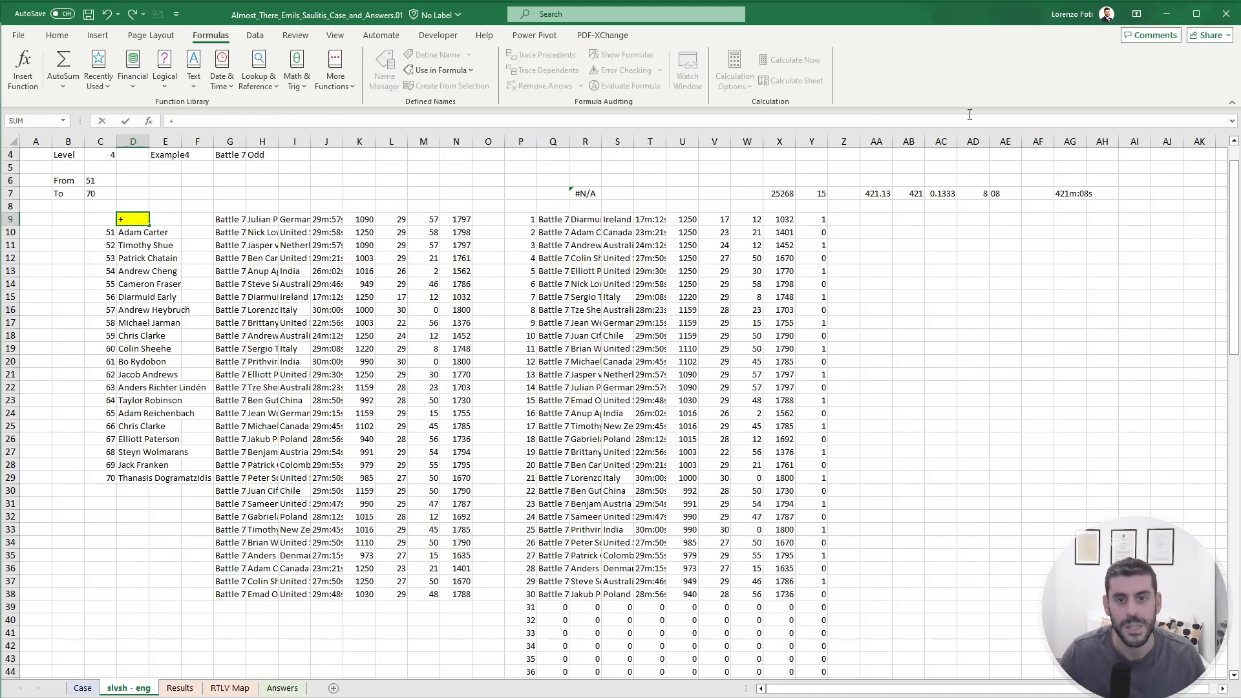
click(1074, 194)
key(Return)
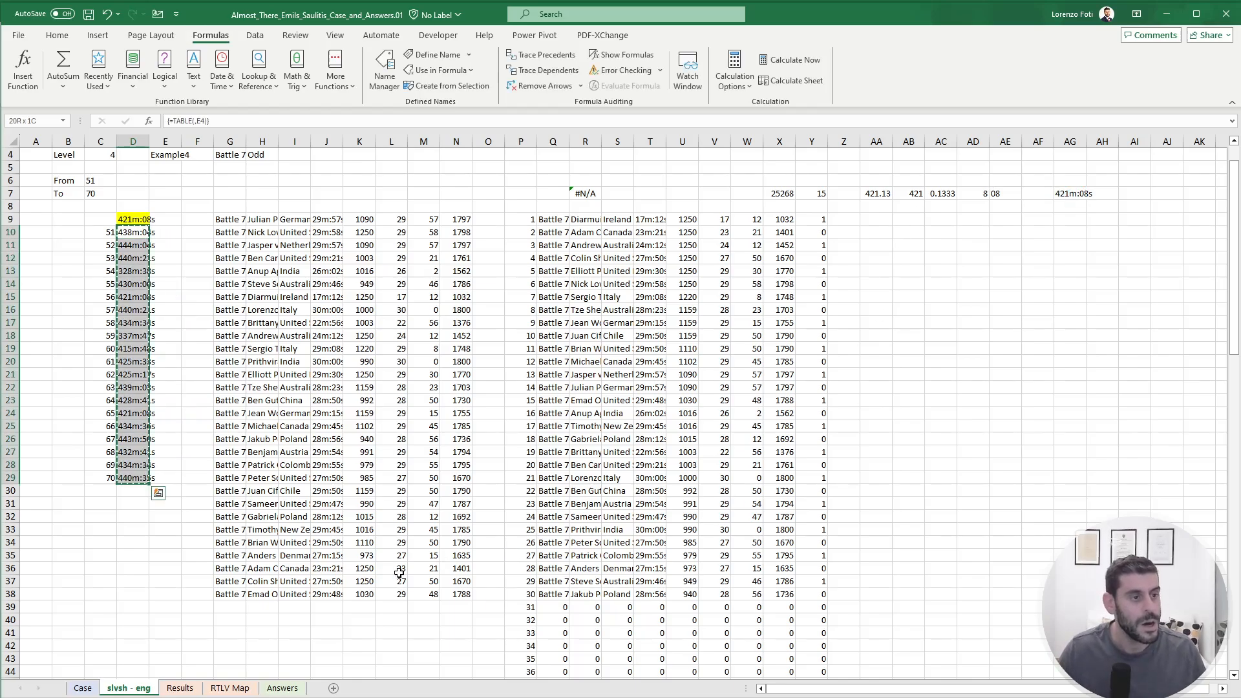
Paste the data table results from D10:D29 as values into the Level 4 answers on the Case sheet, starting at E147.
click(86, 690)
right_click(205, 418)
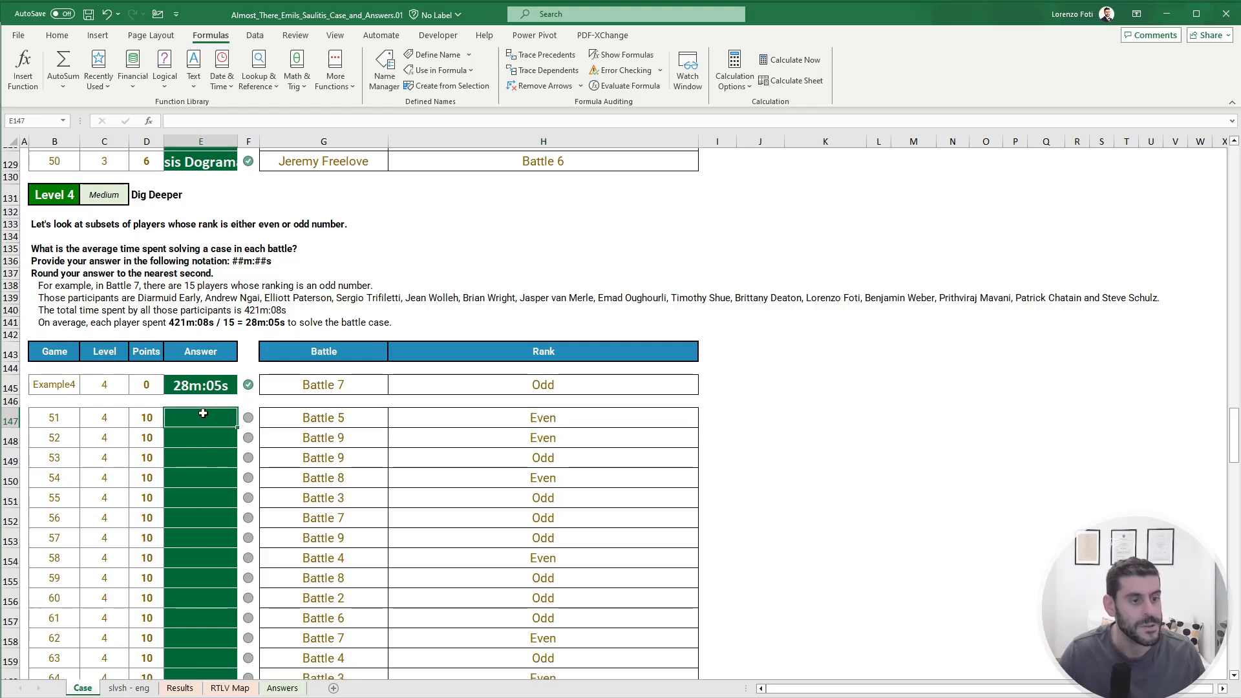
click(255, 502)
click(206, 516)
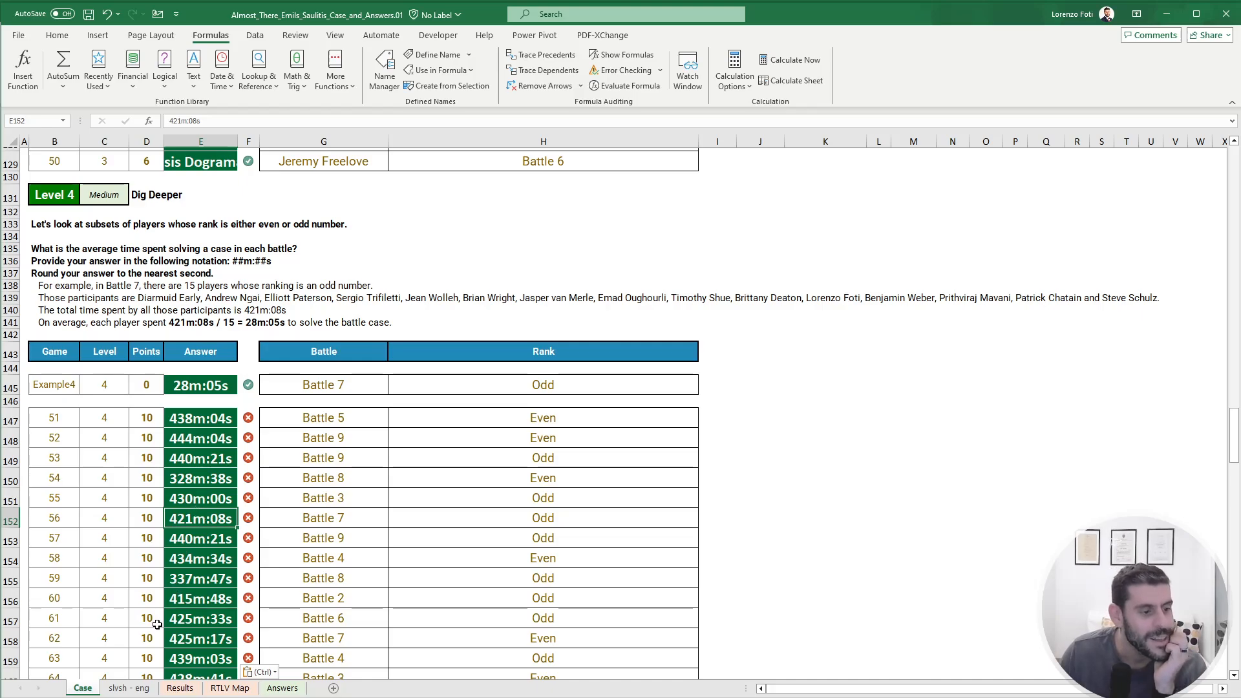
Extend the AA7 formula on the slvsh - eng sheet to X7/60/Y7 so it gives the average minutes per player.
click(127, 688)
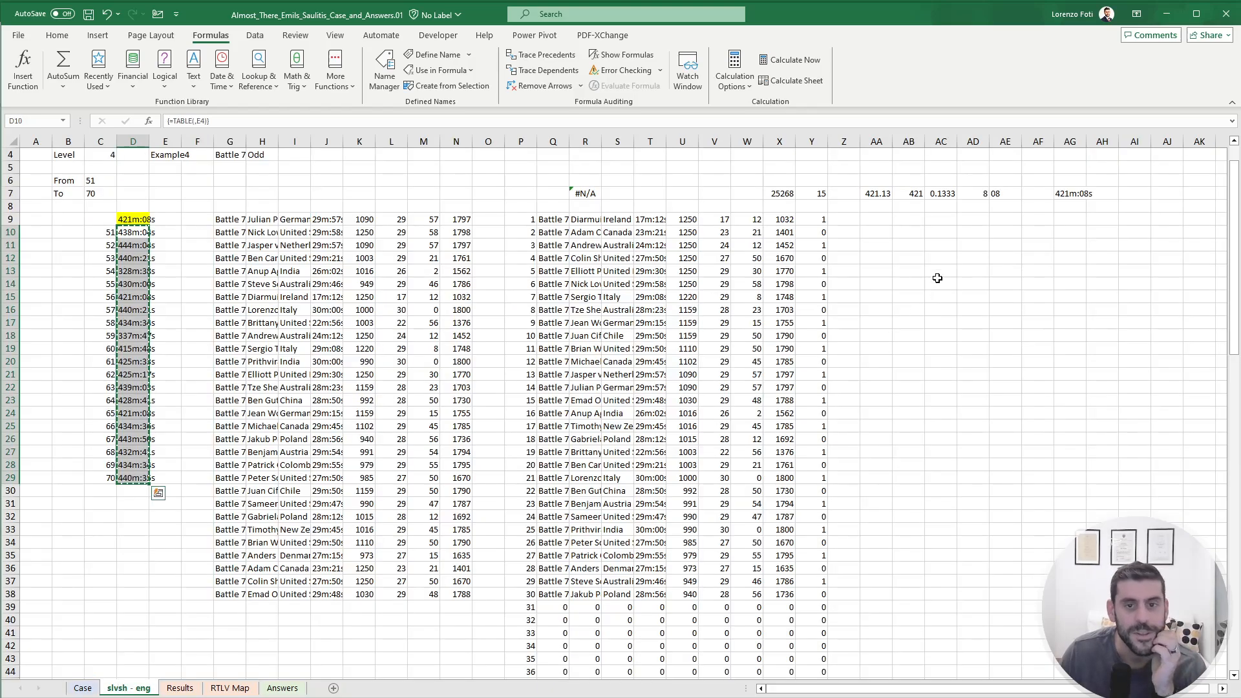
click(913, 193)
click(871, 192)
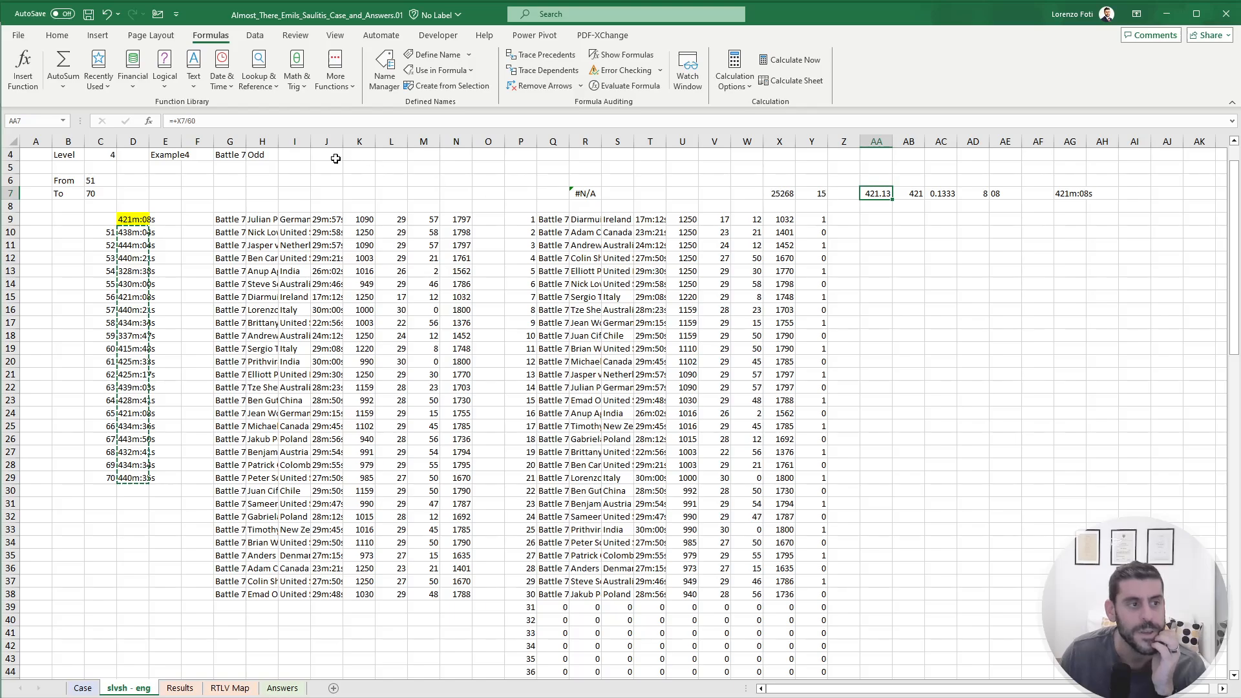
click(253, 121)
key(Escape)
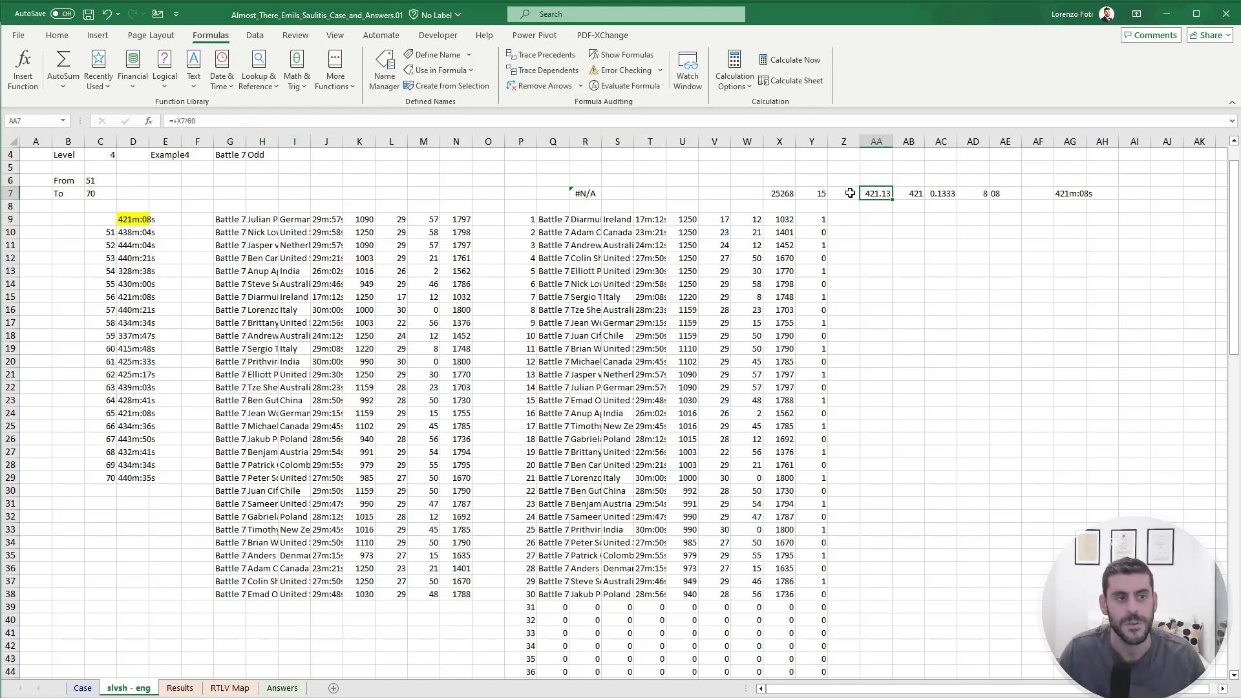
click(230, 122)
text(/)
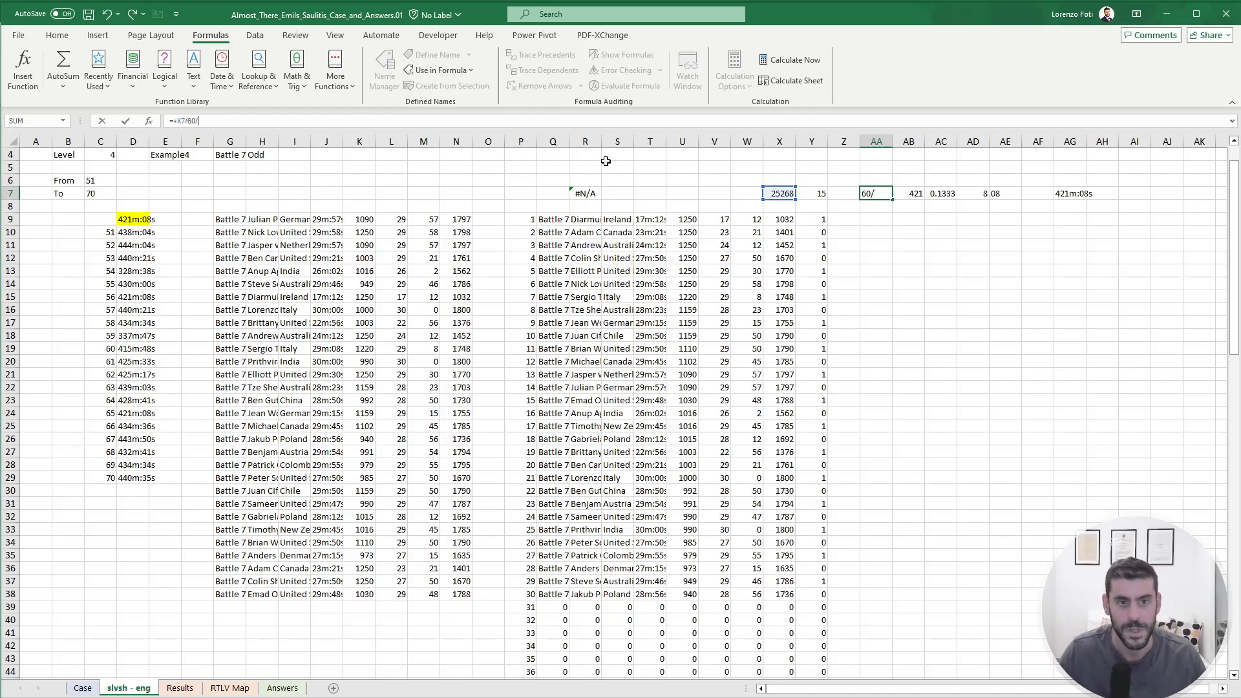
click(812, 196)
key(Return)
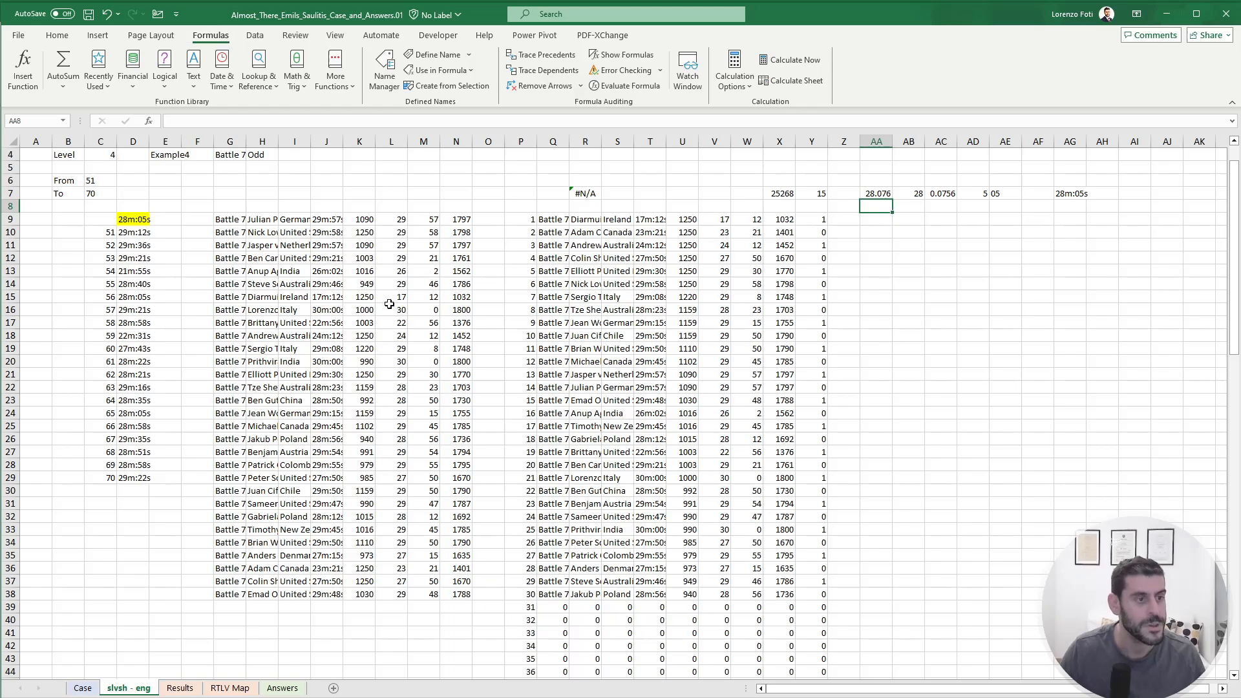
Copy the recalculated averages in D10:D29 and paste them as values over the Level 4 answers from E147 on the Case sheet.
drag(134, 233, 134, 476)
key(ctrl+c)
click(83, 688)
click(203, 418)
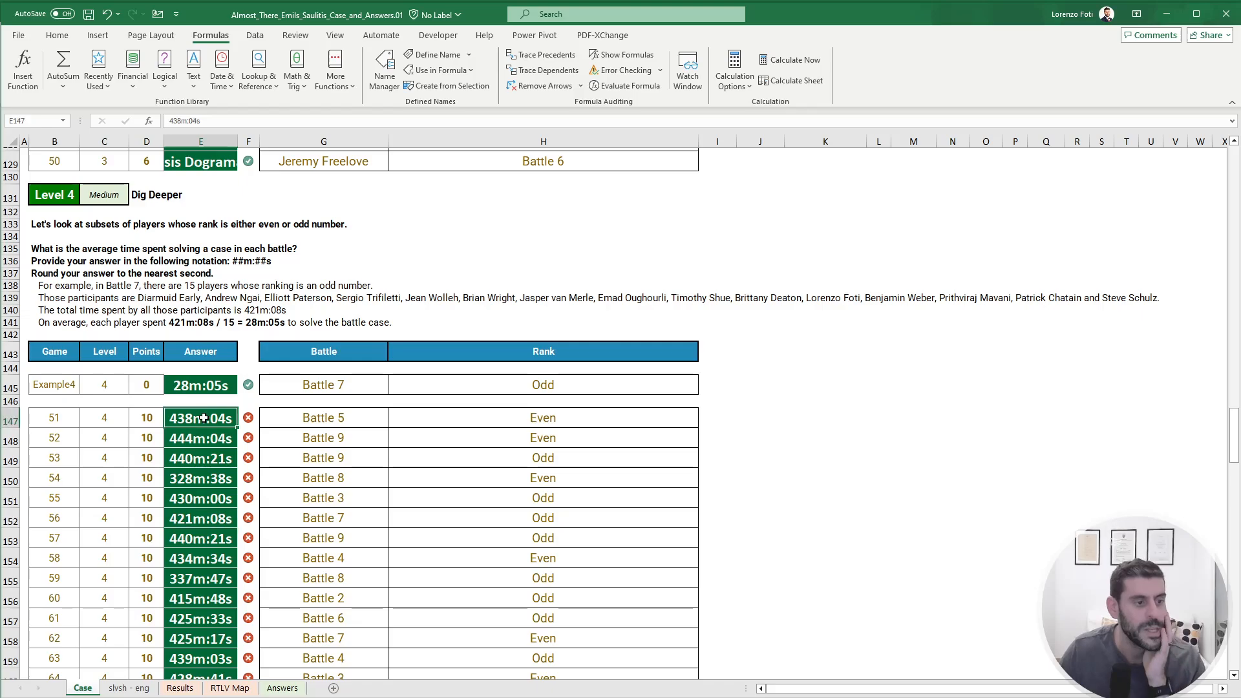
right_click(204, 418)
click(253, 500)
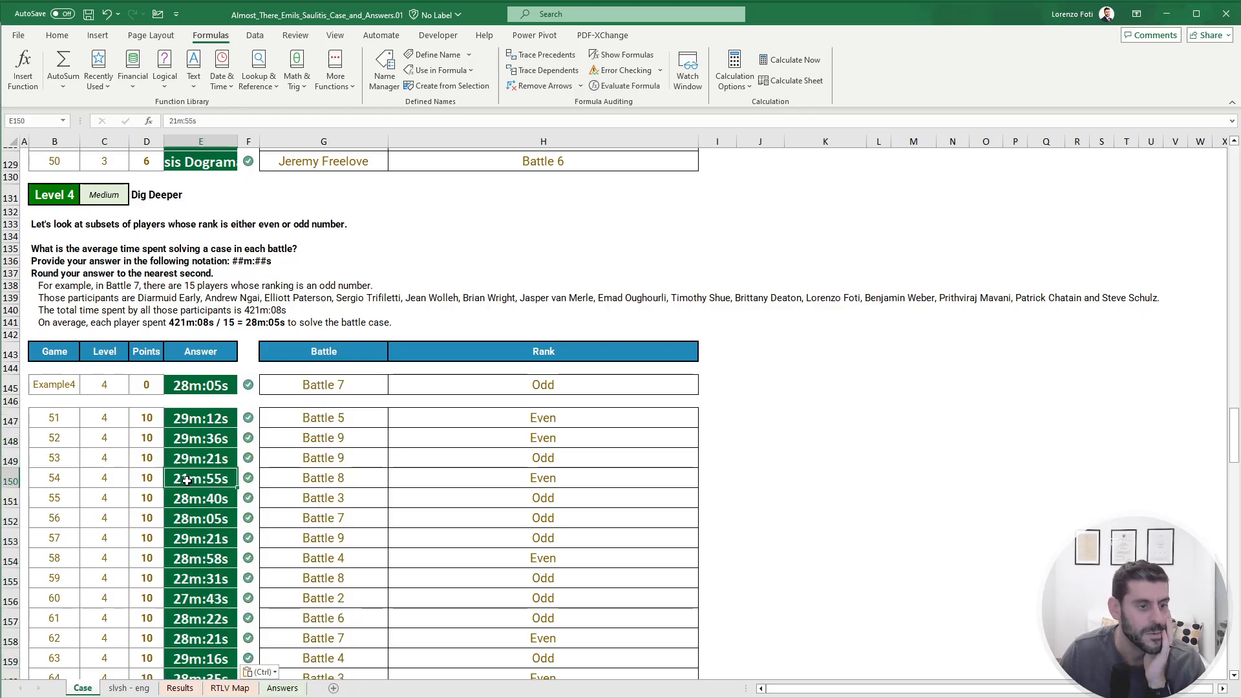
click(187, 480)
scroll(162, 550, down, 10)
scroll(134, 613, up, 2)
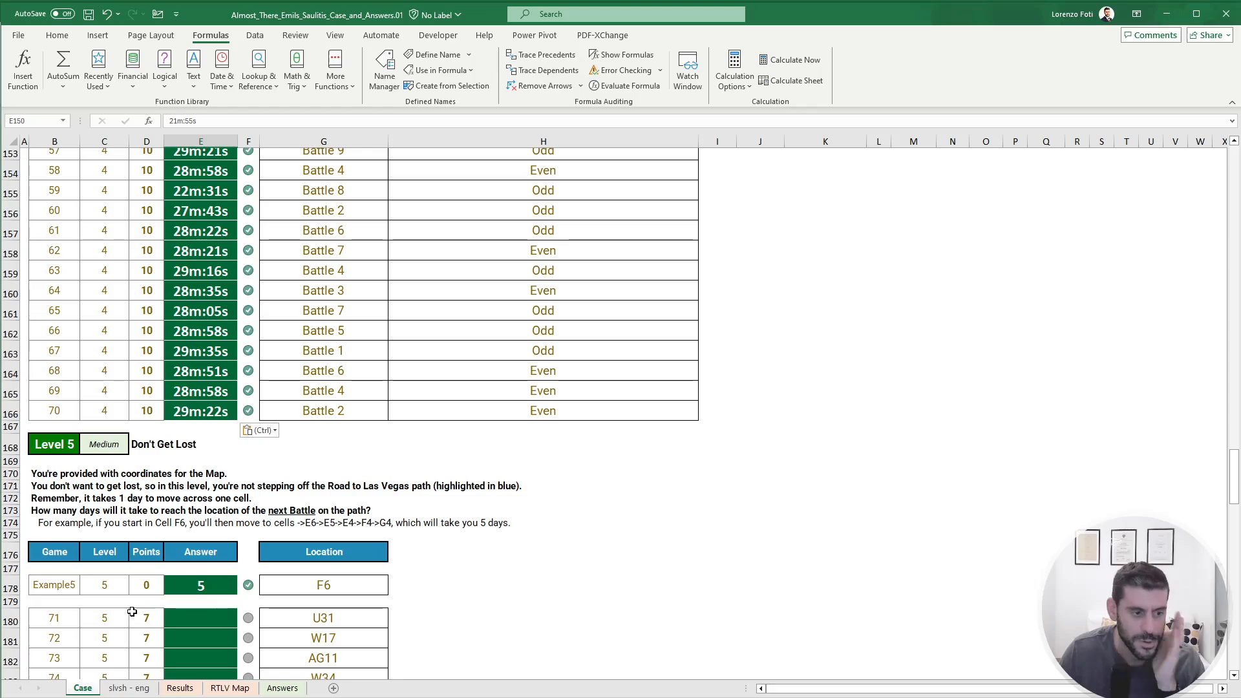
Review the solving seconds in column X and the odd/even flags in column Y on the slvsh - eng sheet.
click(128, 688)
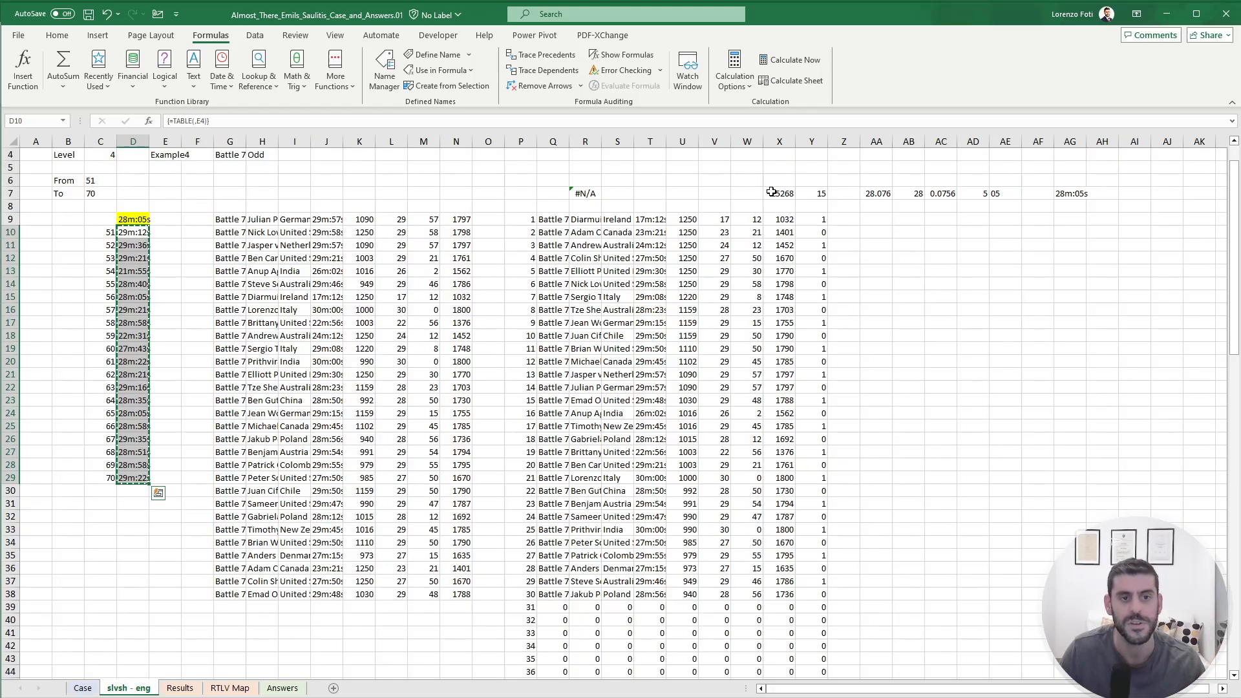
drag(782, 219, 780, 423)
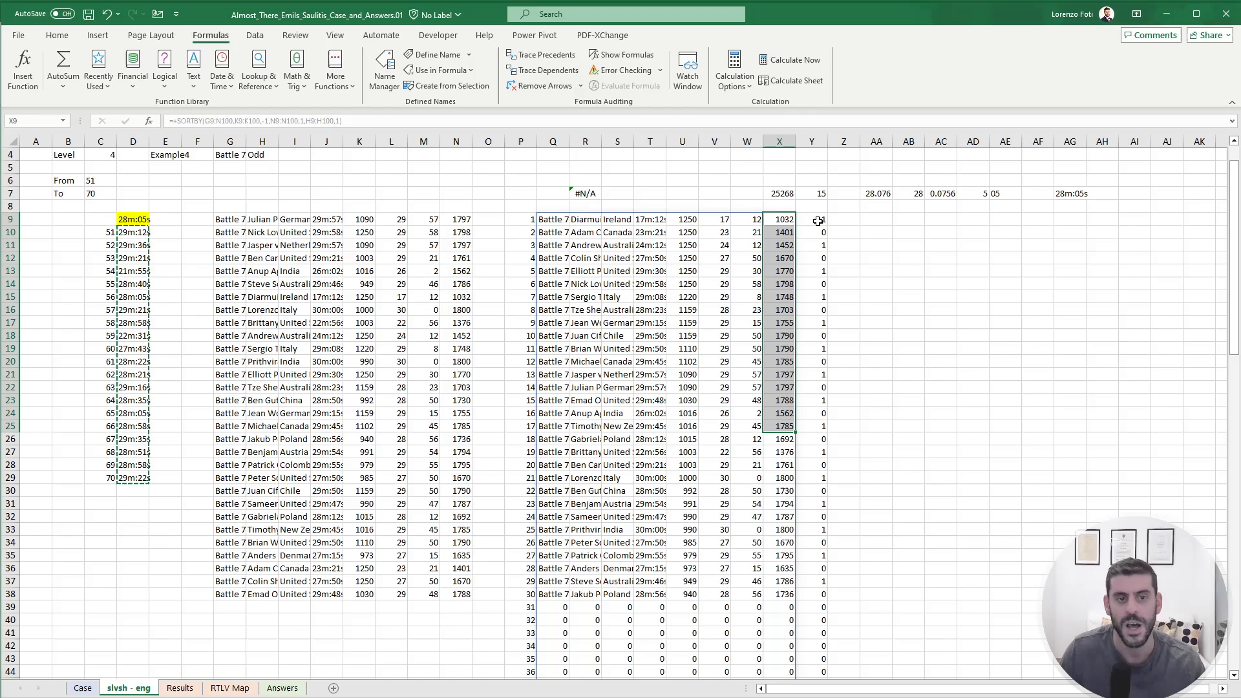
drag(819, 222, 820, 381)
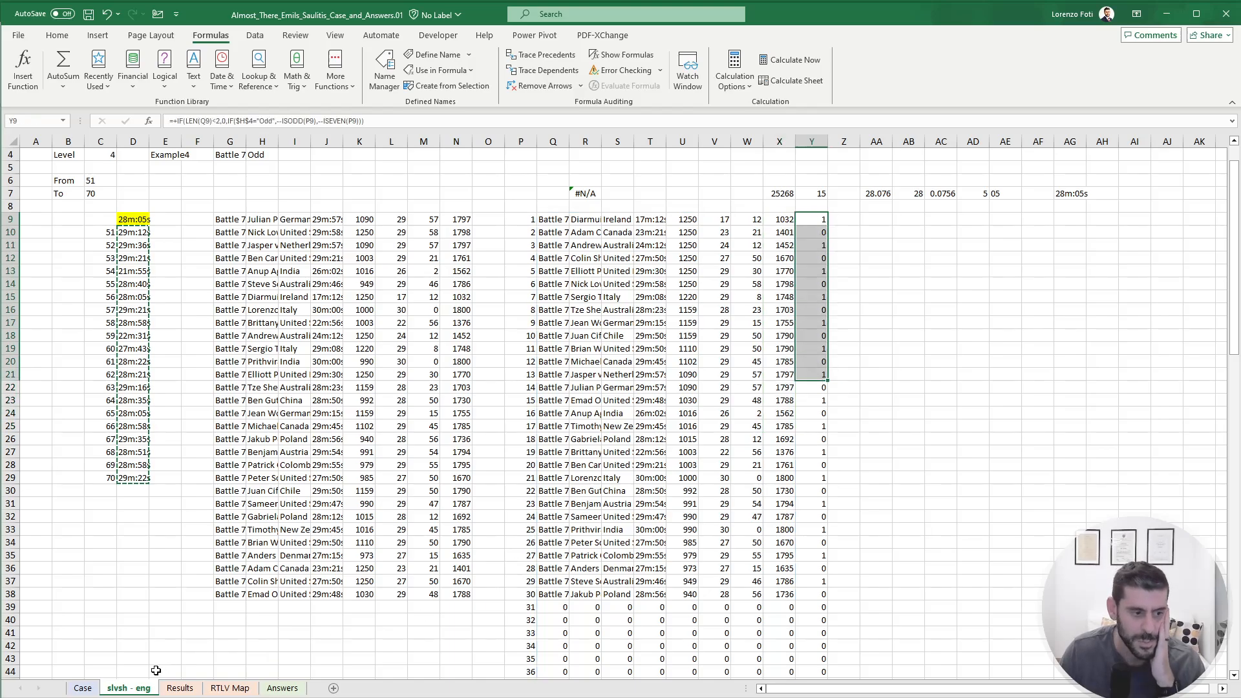
Read the Level 5 "Don't Get Lost" instructions and its example location on the Case sheet.
click(83, 688)
click(667, 479)
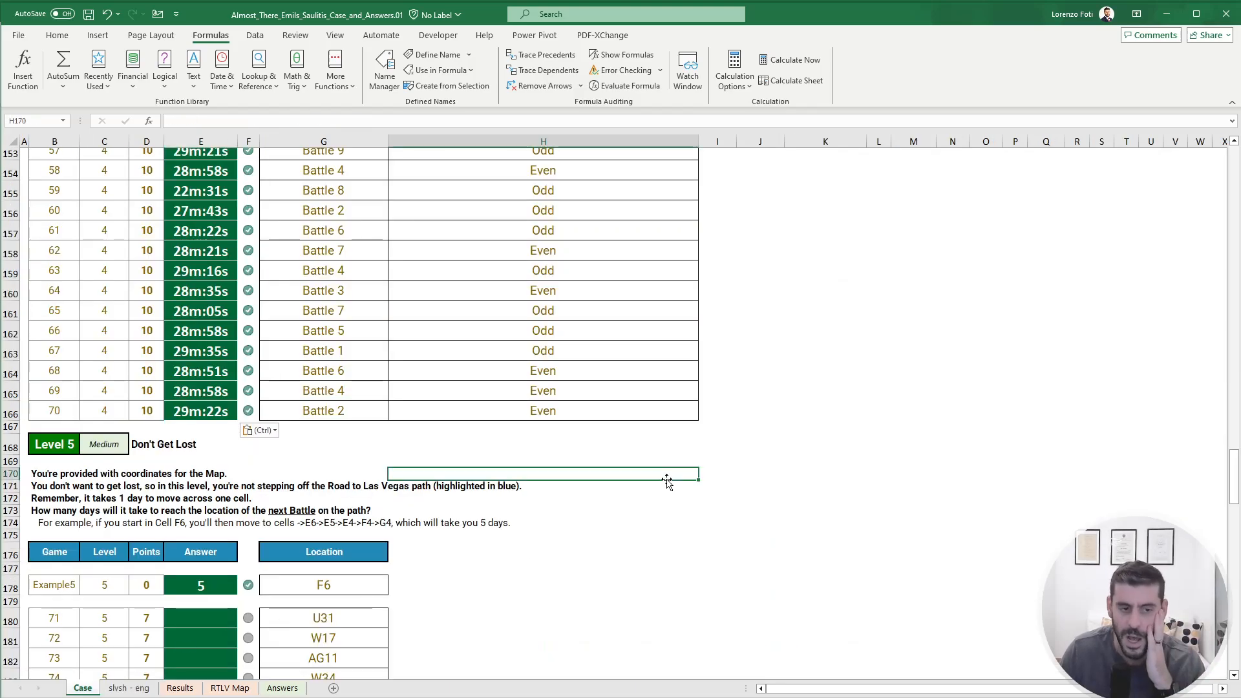
click(741, 449)
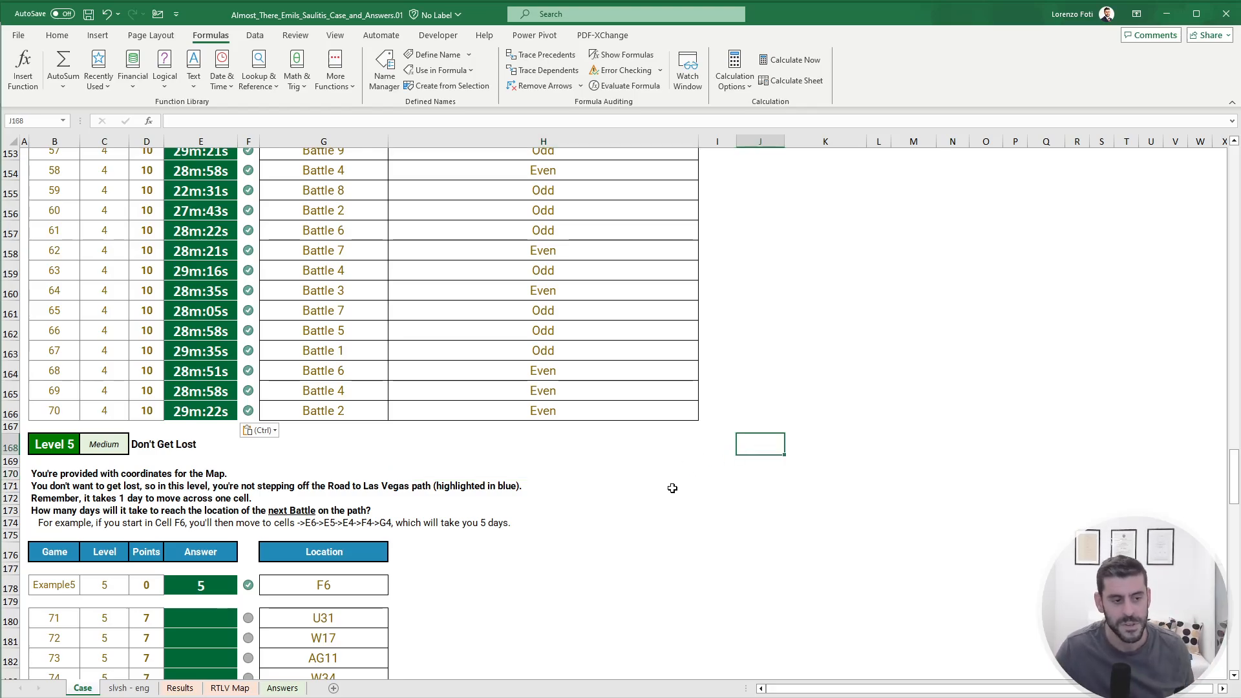
scroll(675, 485, down, 2)
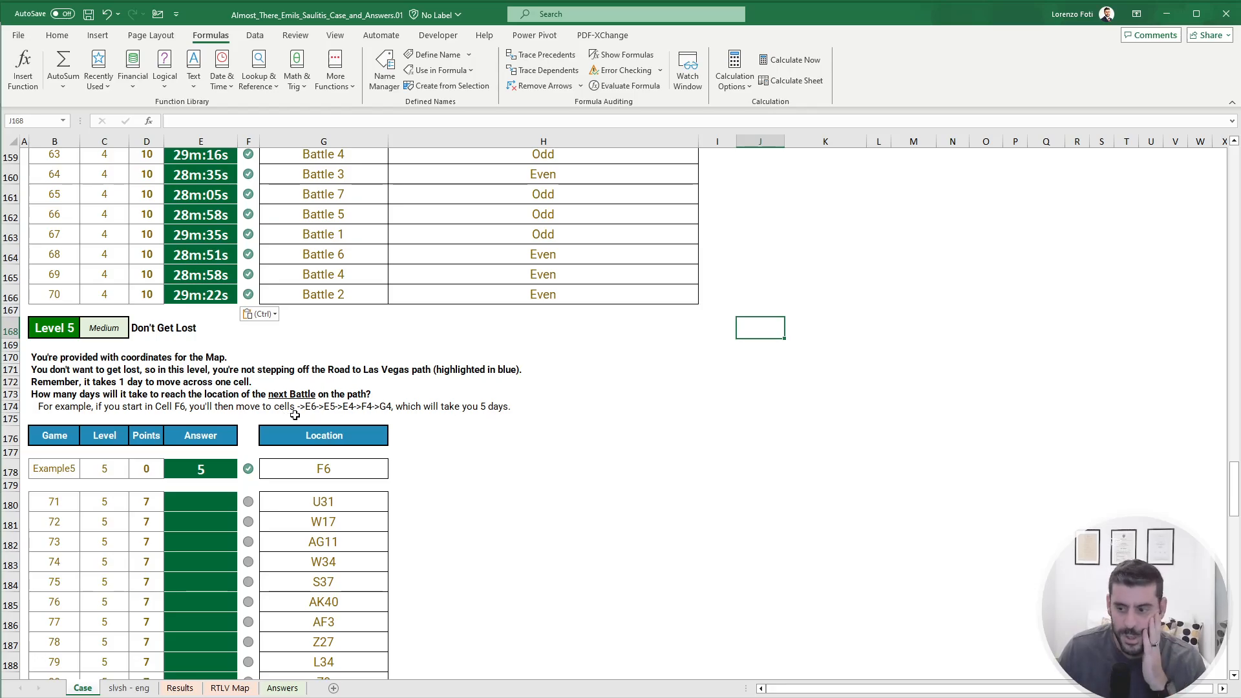
scroll(108, 358, down, 1)
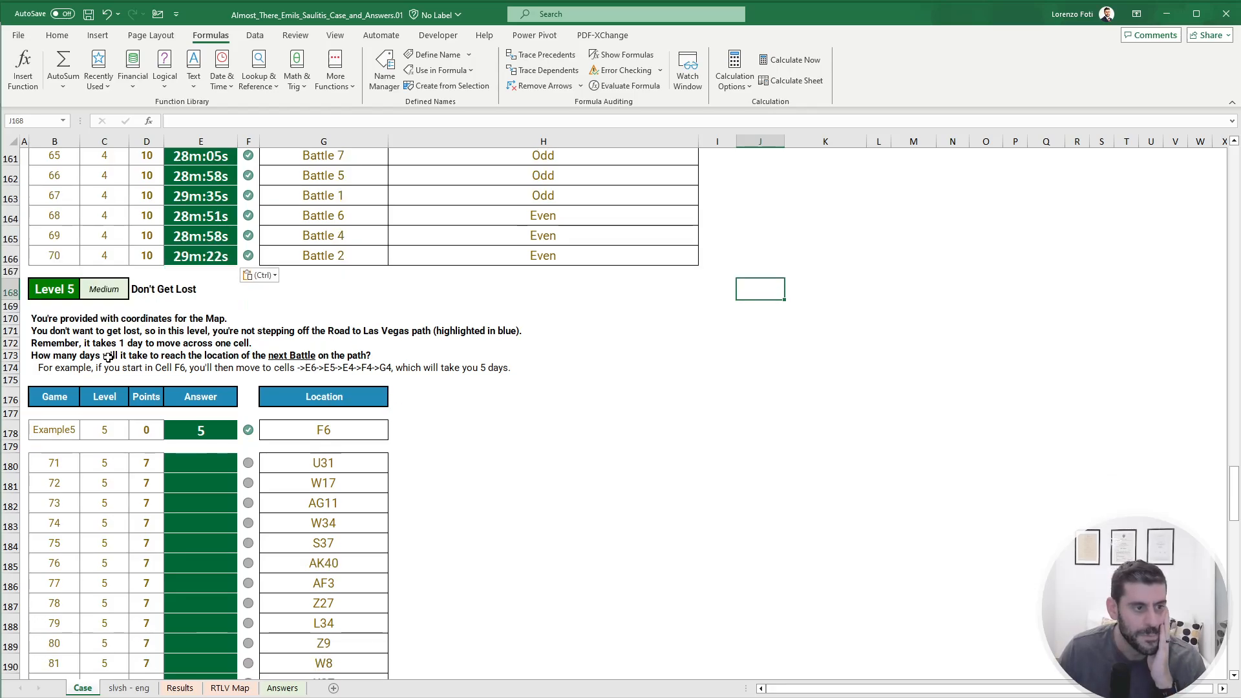
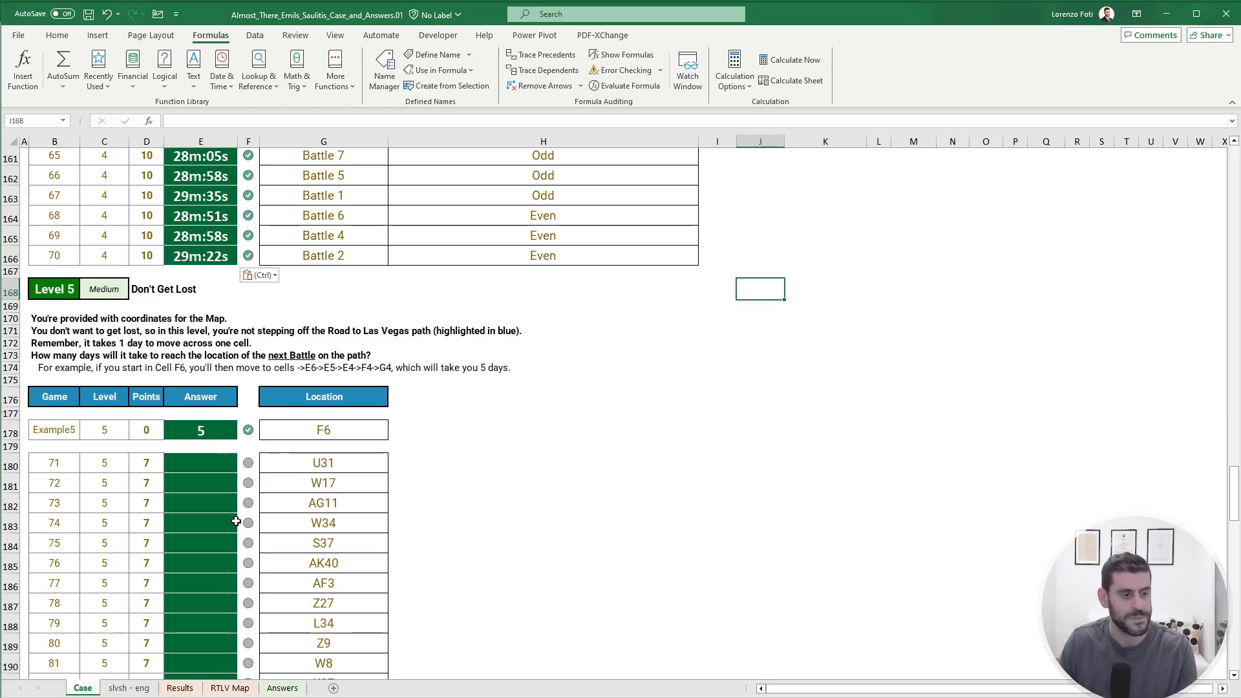
click(343, 428)
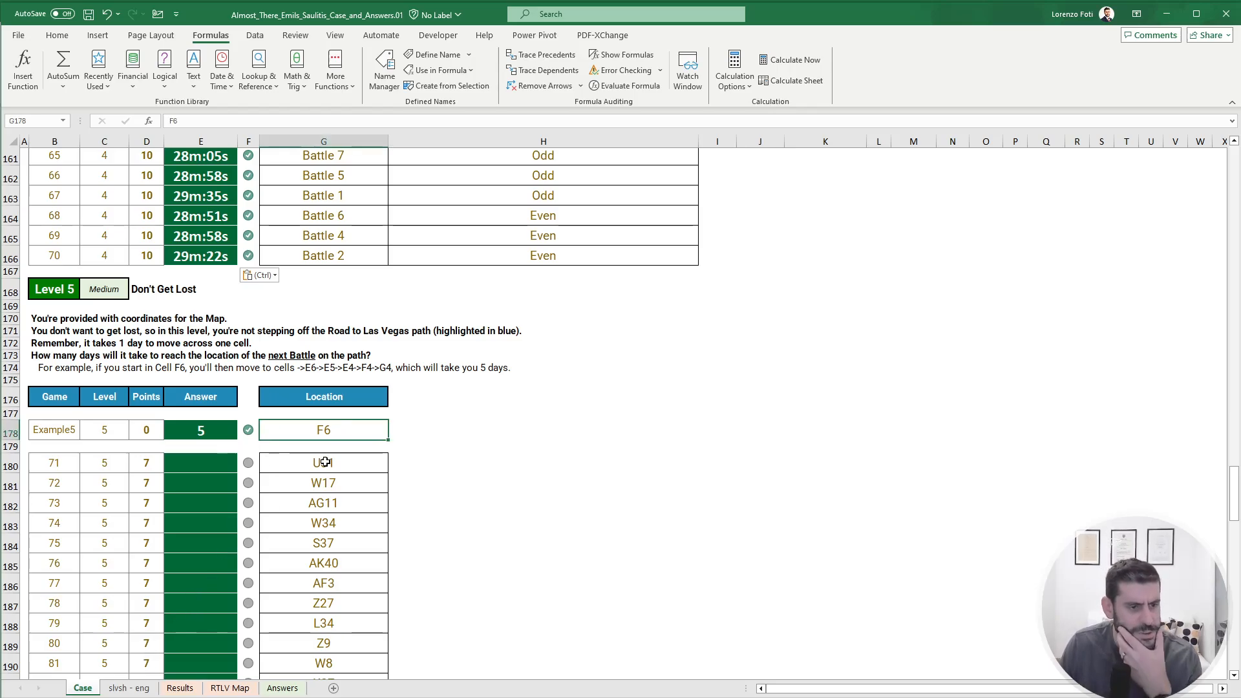
Open the RTLV Map sheet, inspect the start of its blue path, and rename the sheet map.
click(238, 687)
click(103, 231)
key(Left)
key(Up)
key(Up)
key(Right)
key(Right)
click(200, 260)
double_click(235, 689)
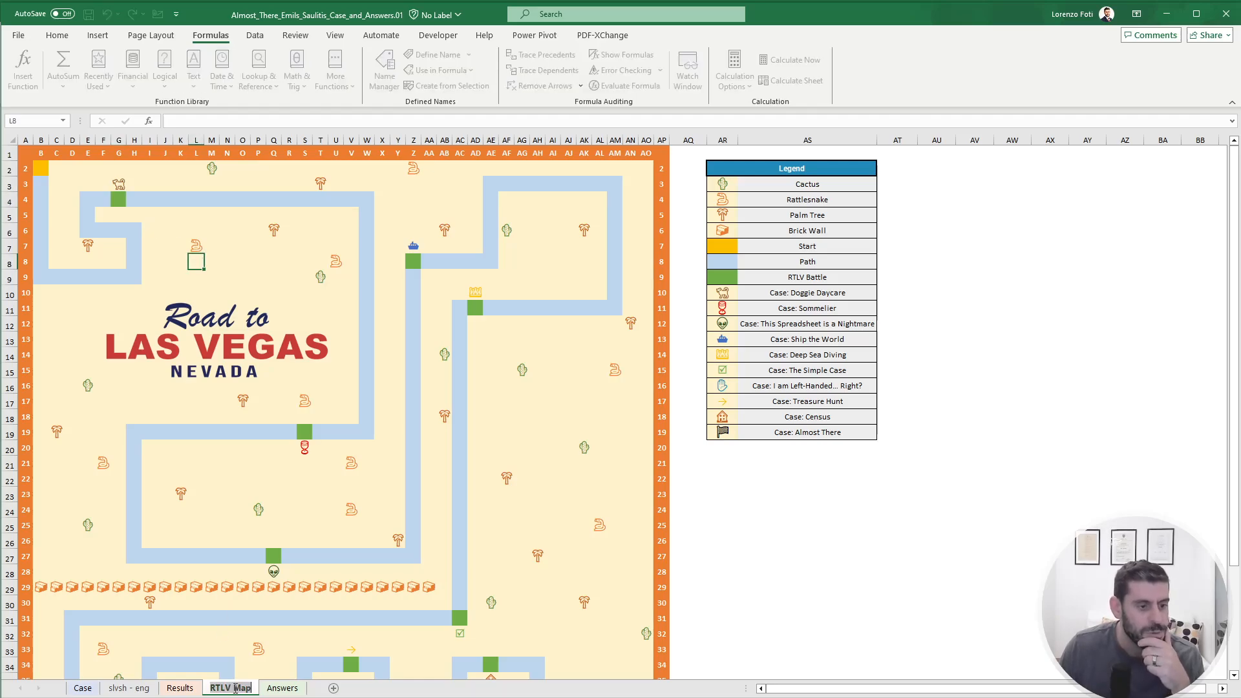
text(map)
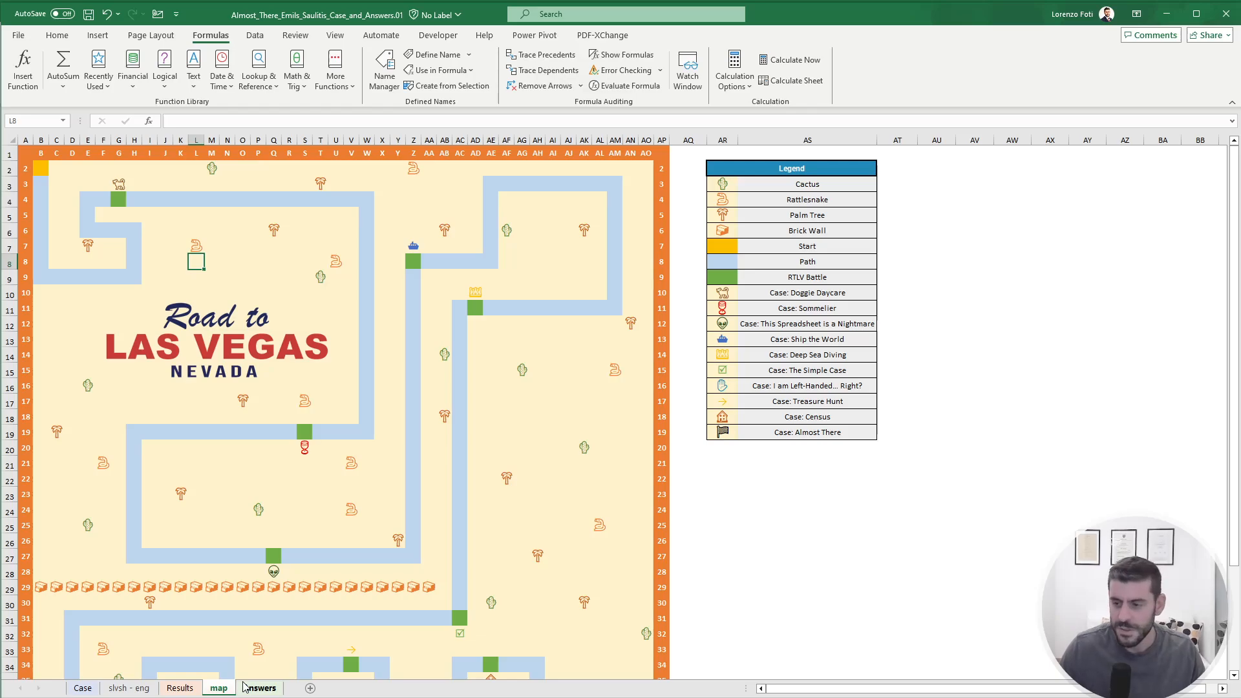
Create a copy of the map sheet, placed between map and Answers.
right_click(217, 689)
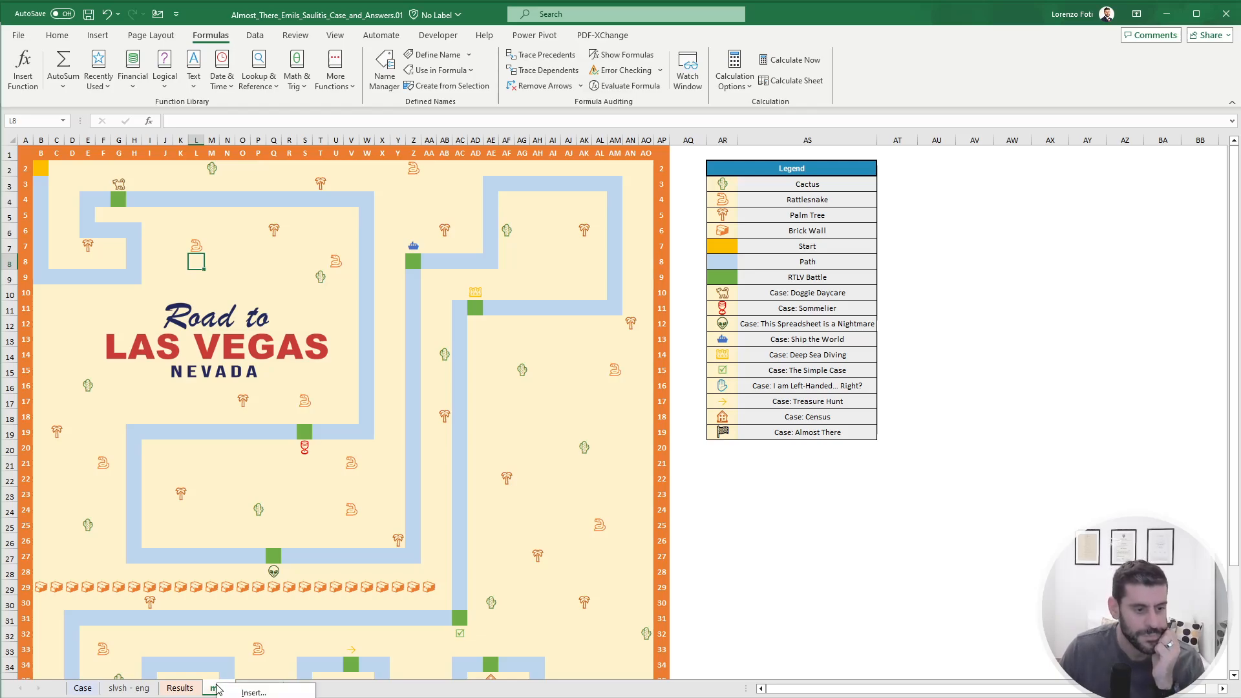
key(m)
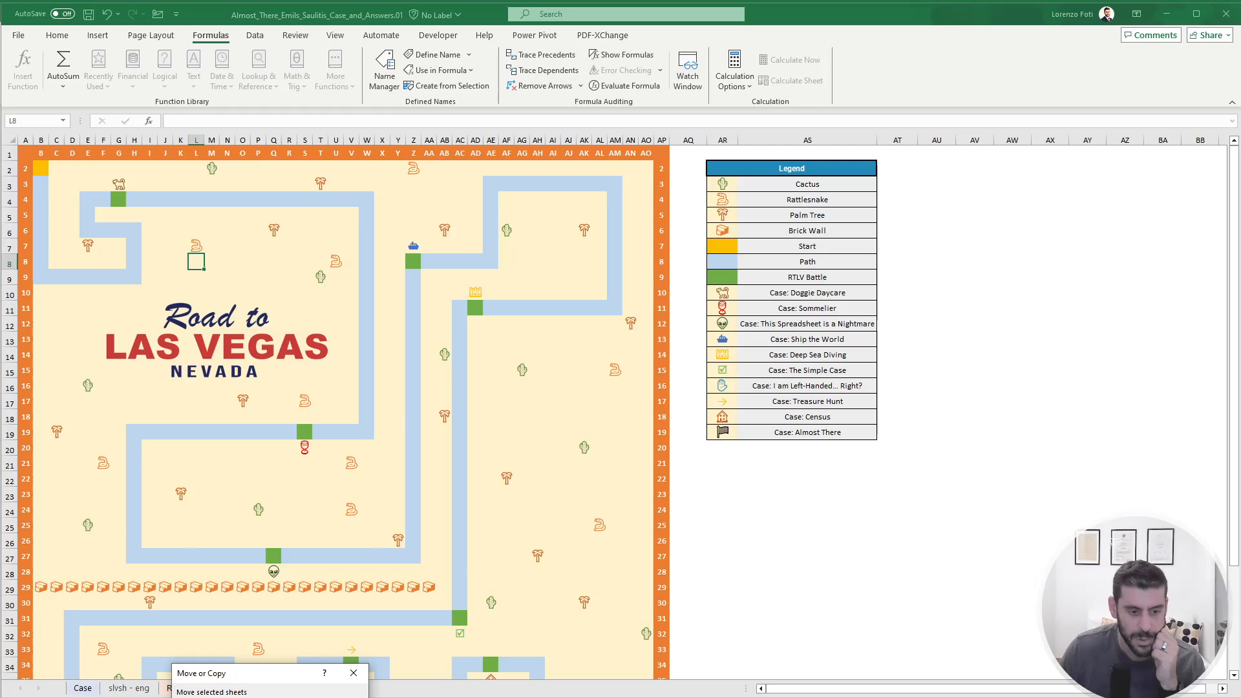
key(alt+Tab)
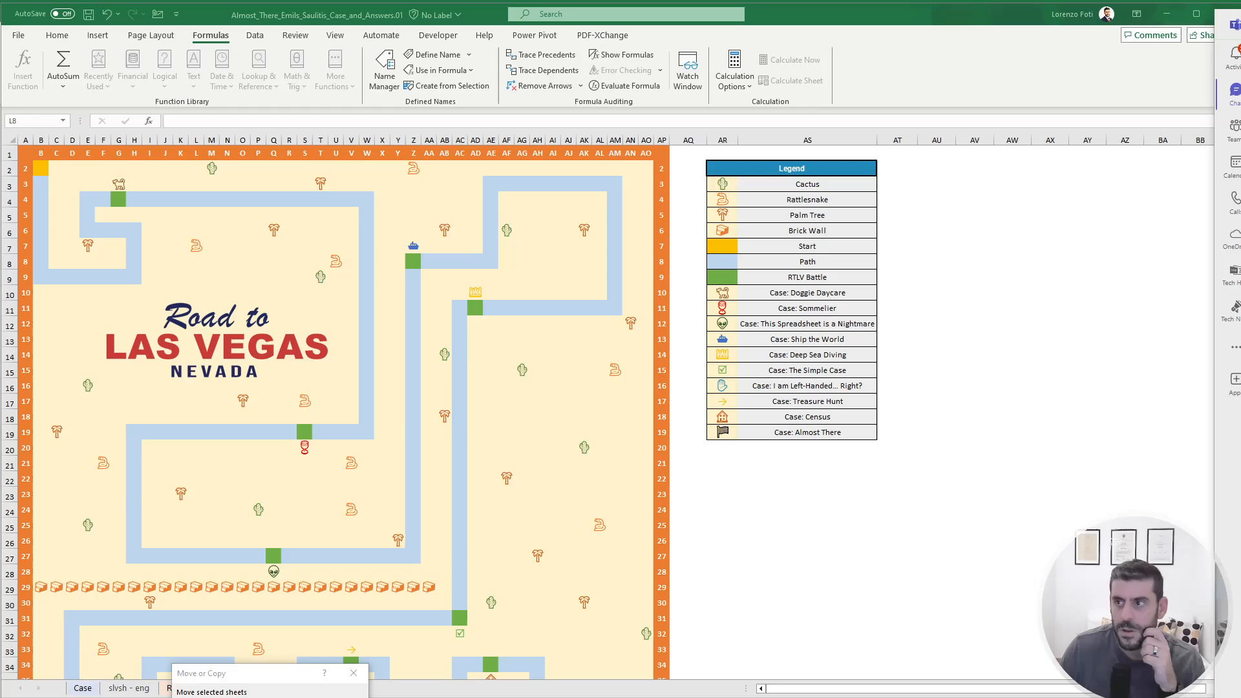
key(alt+Tab)
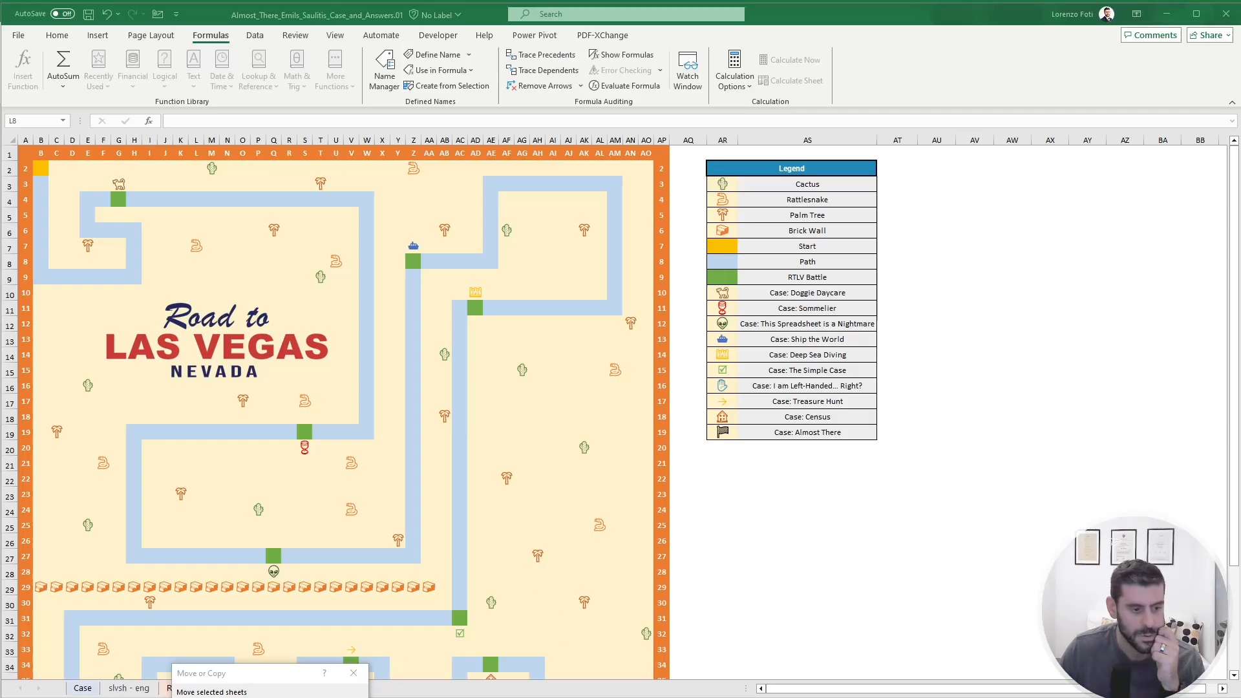
key(alt+Tab)
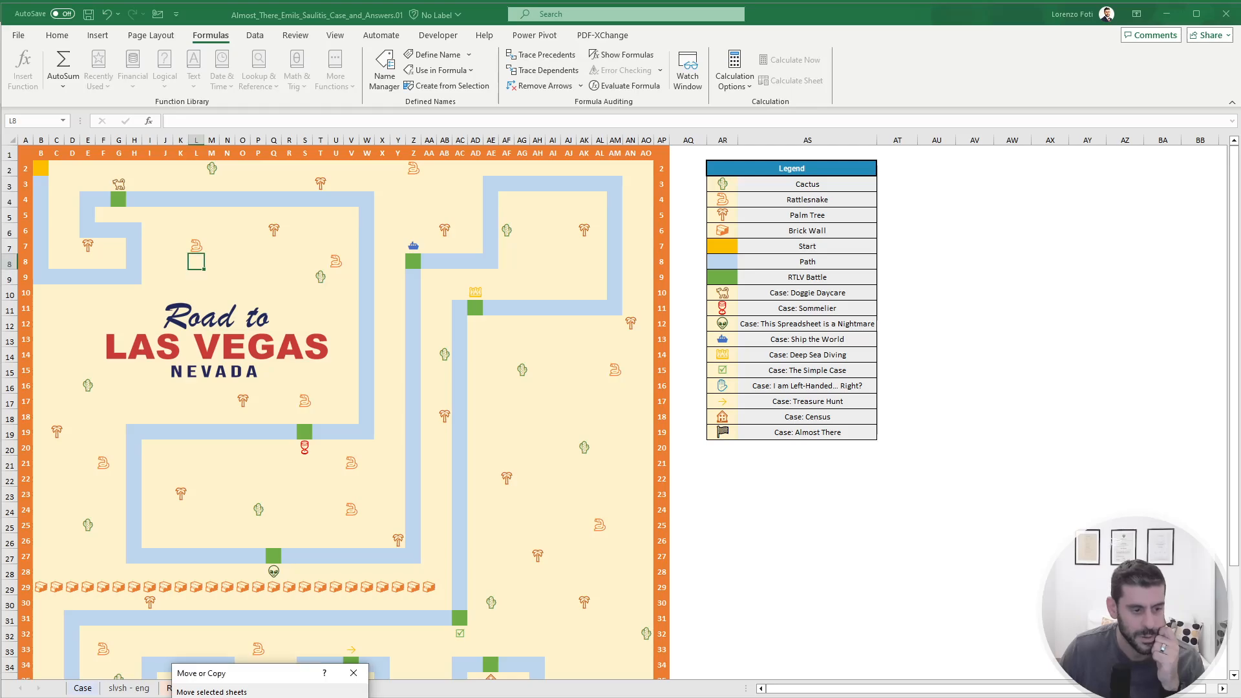
key(Return)
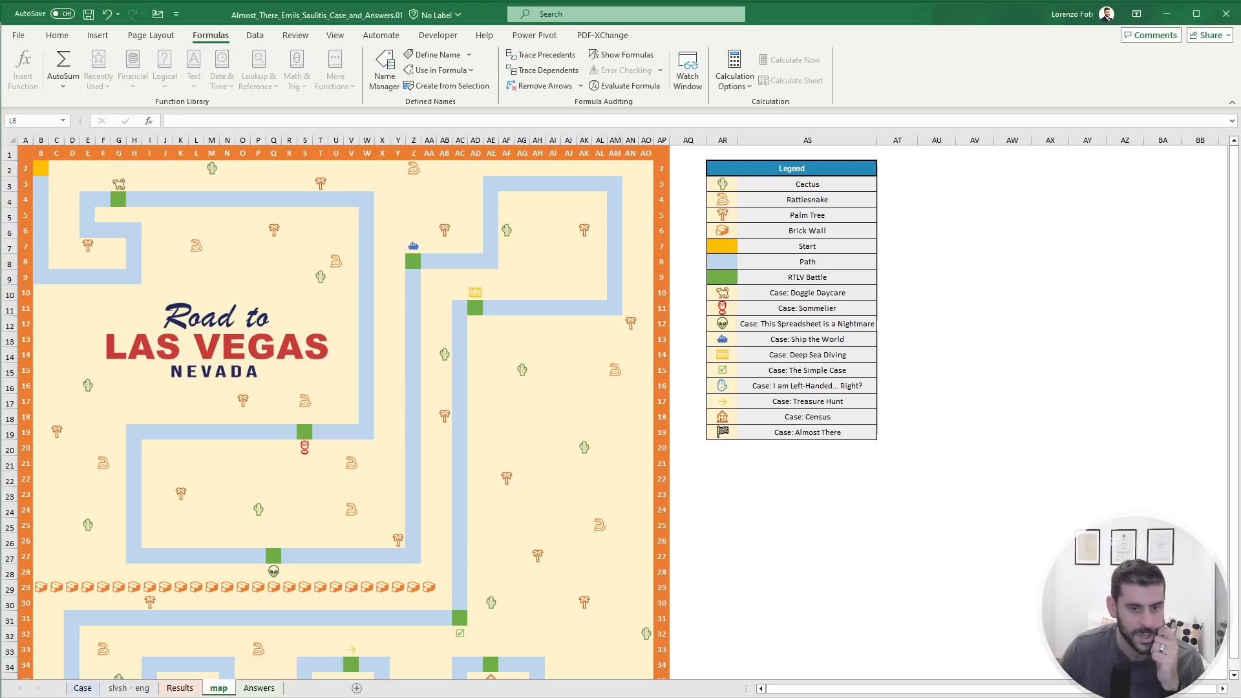
Rename the duplicated map sheet as mapCopy.
double_click(259, 688)
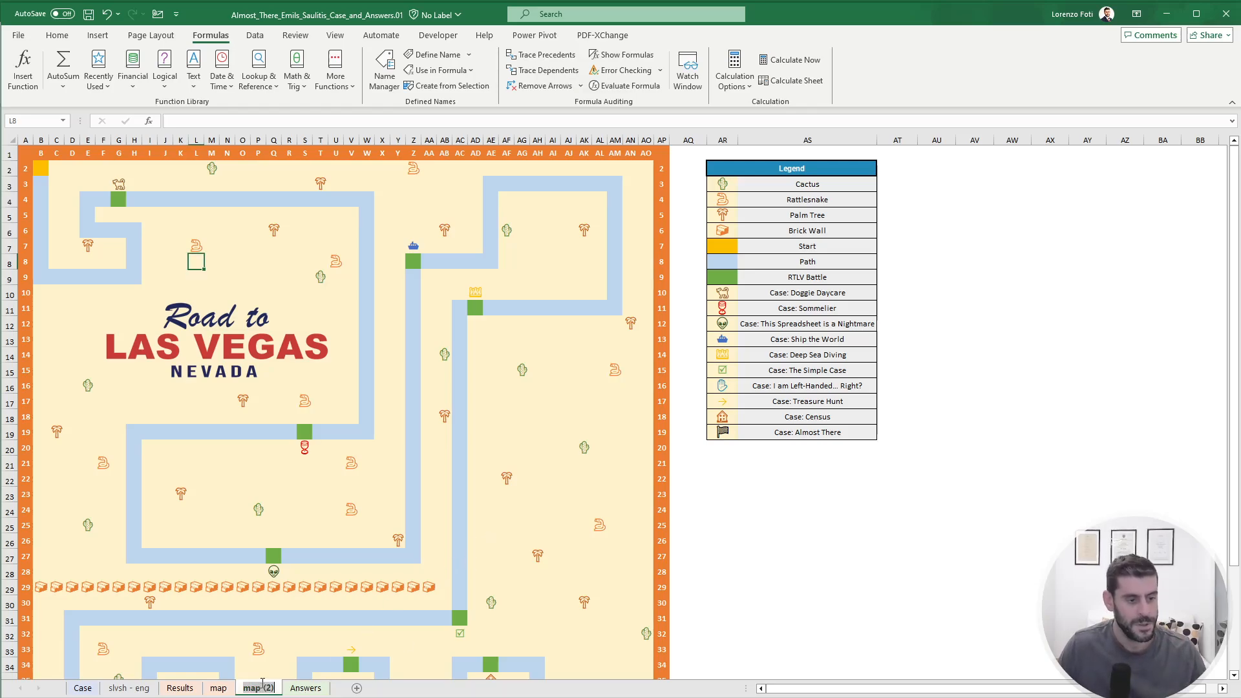
text(map popu)
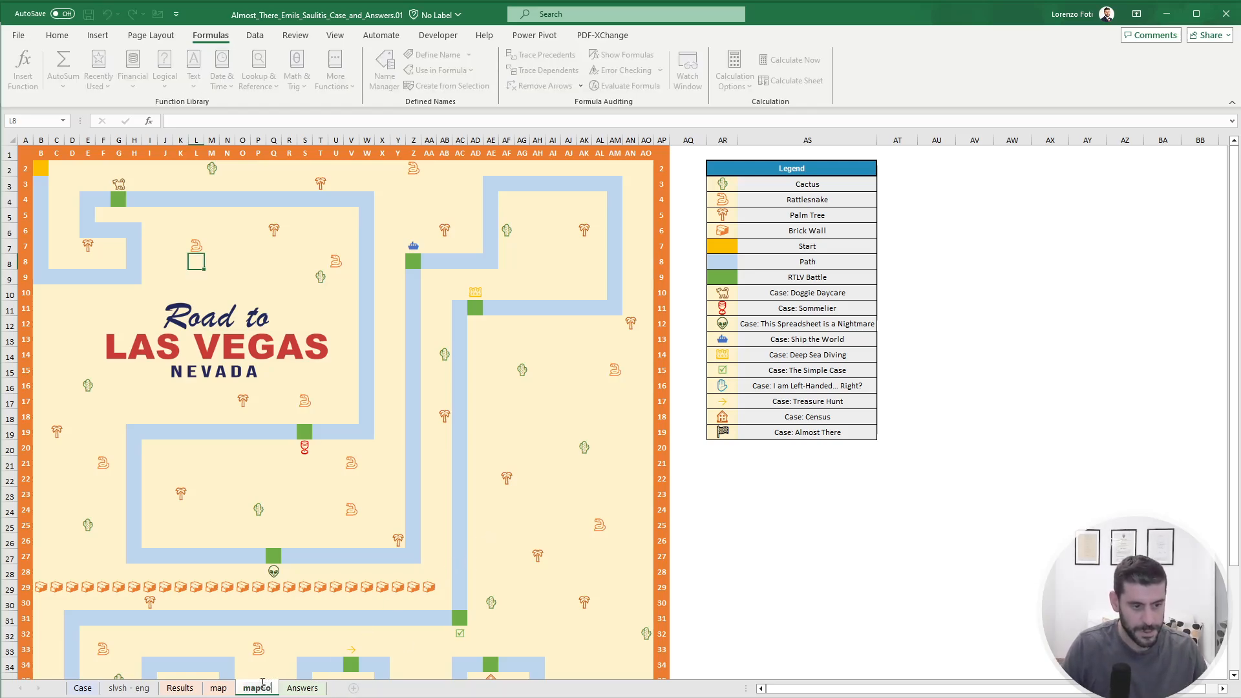
key(Return)
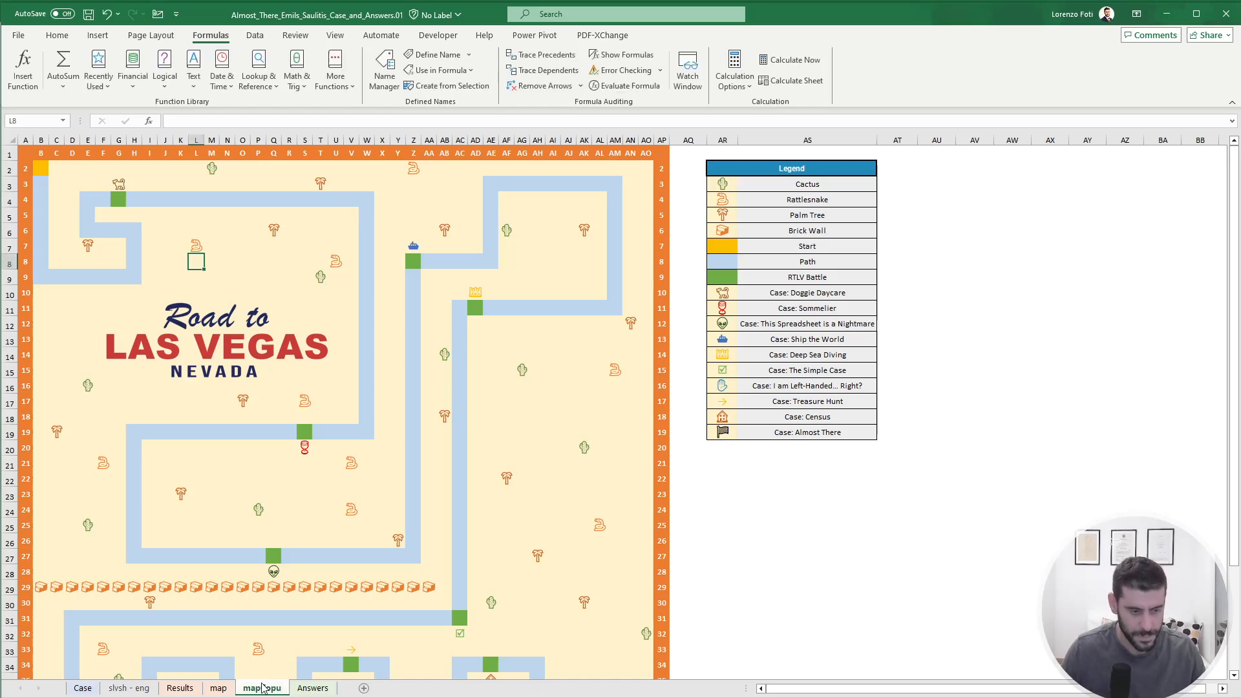
double_click(262, 688)
text(mapCopu)
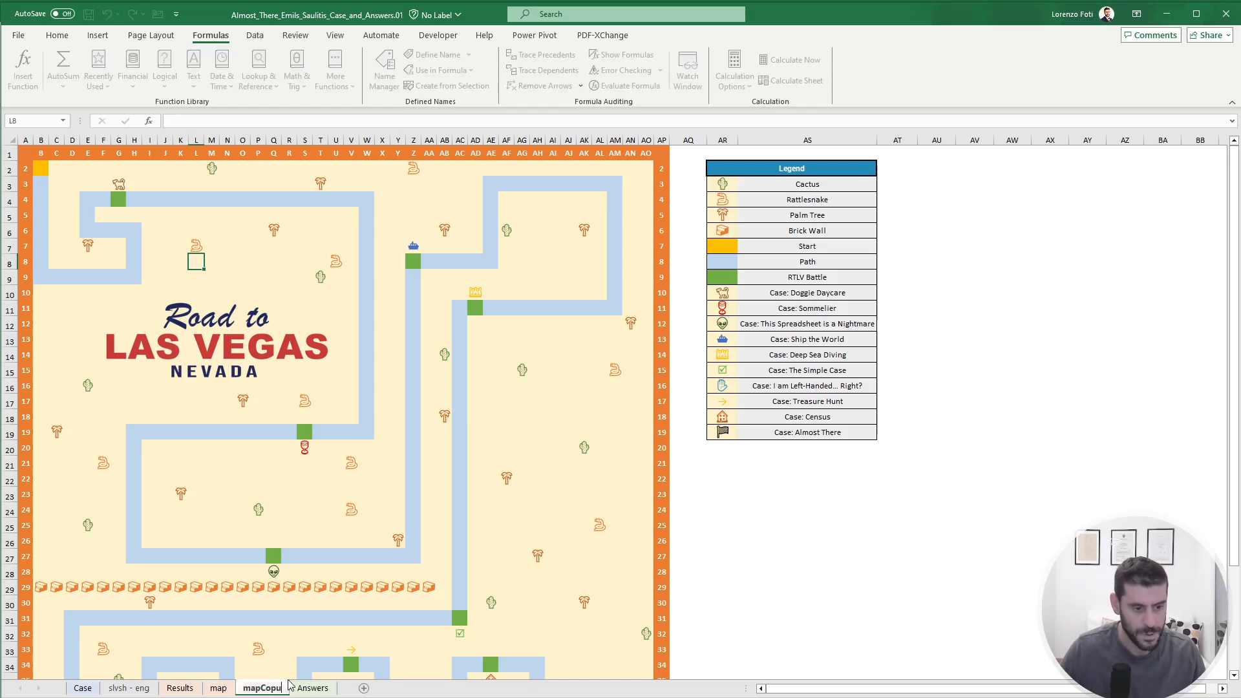
key(BackSpace)
text(y)
key(Return)
Start numbering the path on mapCopy with 1 in B2 and 2 in B3.
click(196, 432)
click(41, 184)
key(Up)
text(1)
key(Return)
text(2)
key(Return)
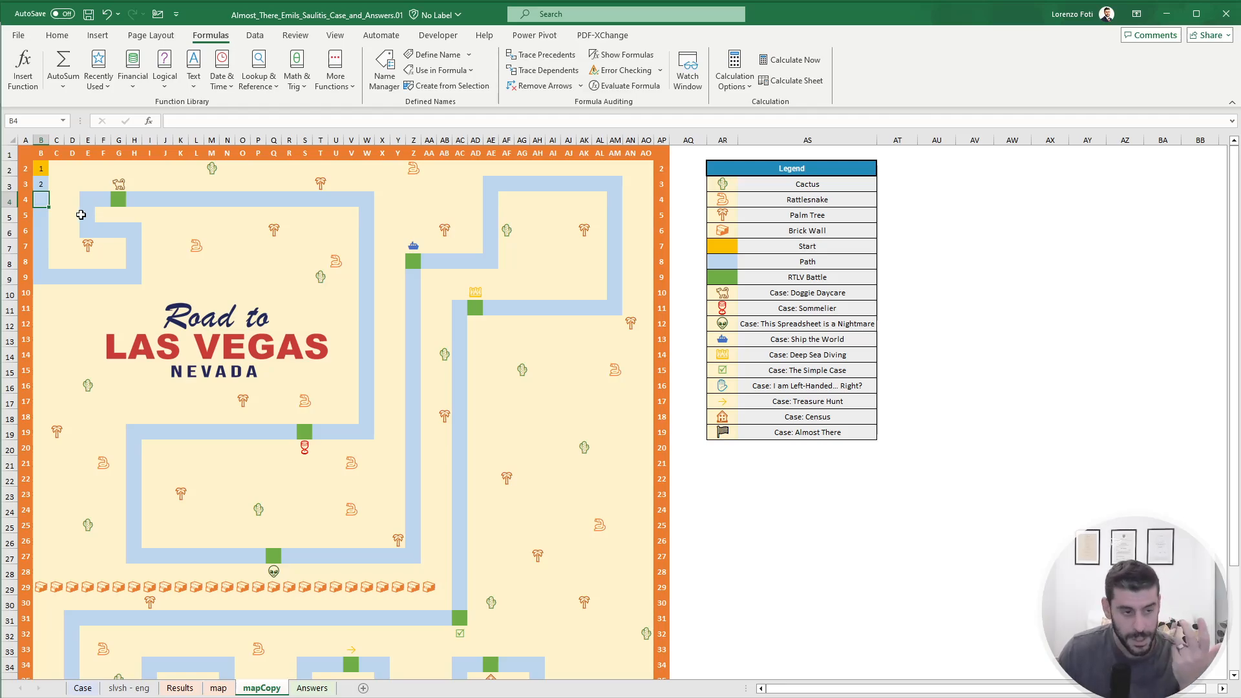
Enter a formula in B4 that adds 1 to B3 and copy it down the path to B9.
text(+)
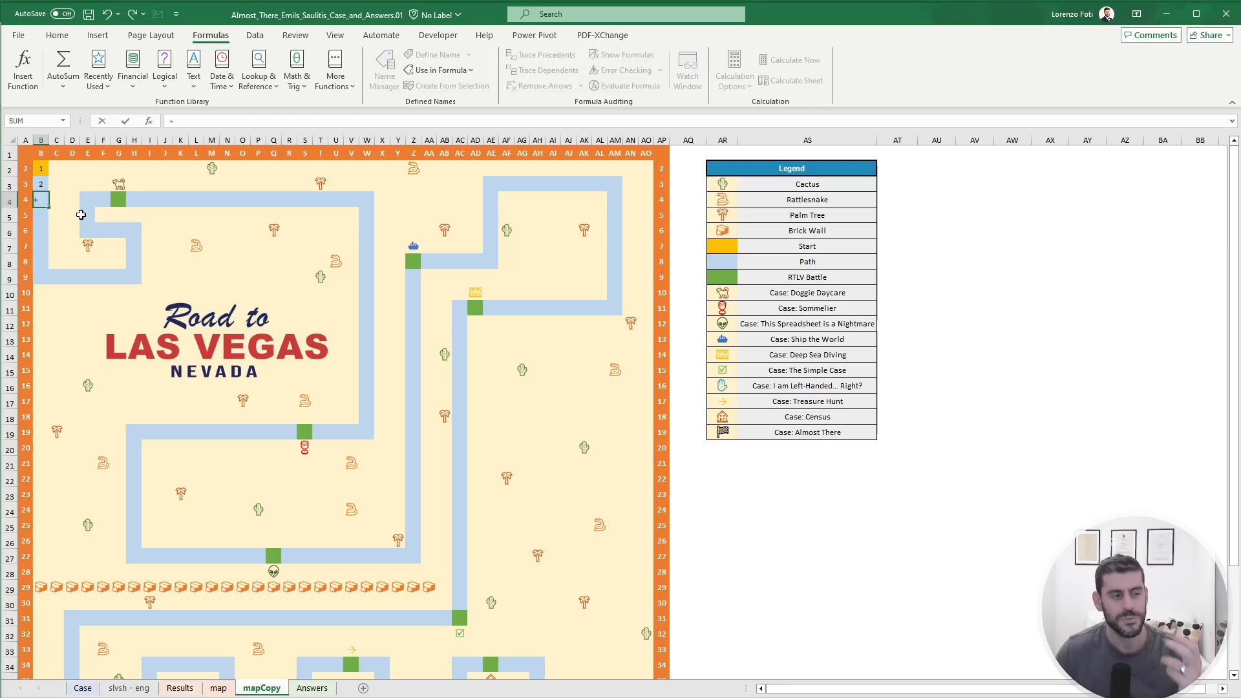
key(Up)
text(1)
key(Return)
key(Up)
key(ctrl+c)
key(Down)
key(shift+Down)
key(shift+Down)
key(shift+Down)
key(shift+Down)
key(ctrl+v)
key(Down)
key(Down)
key(Down)
key(Down)
key(Down)
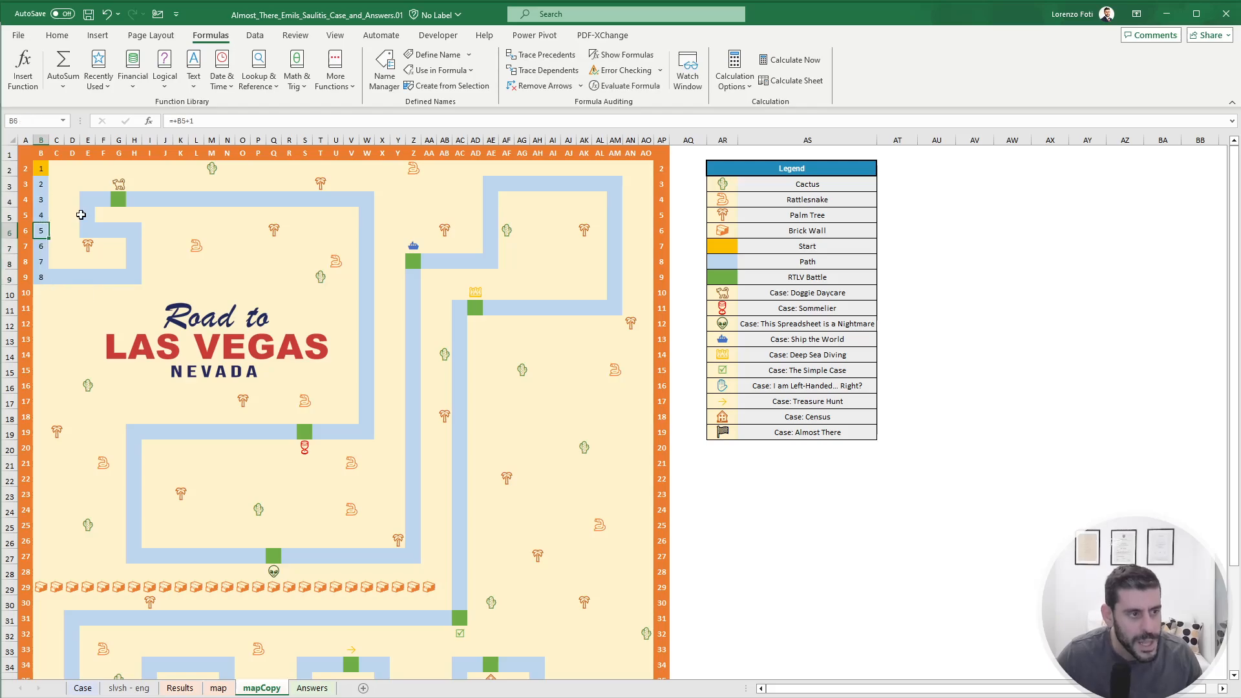
Enter a formula in C9 that adds 1 to B9 and copy it along the path to H9.
key(Right)
key(Up)
text(+)
key(Left)
text(+1)
key(Return)
key(Up)
key(ctrl+c)
key(Right)
key(shift+Right)
key(shift+Right)
key(shift+Right)
key(shift+Right)
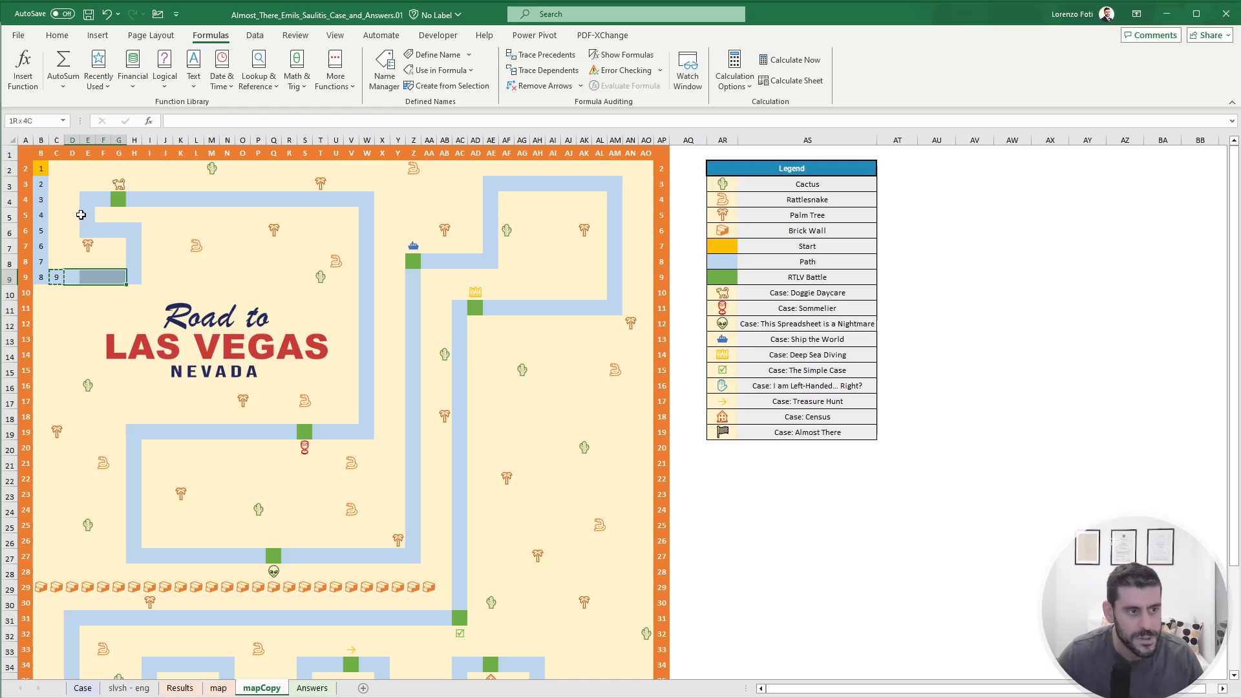
key(Return)
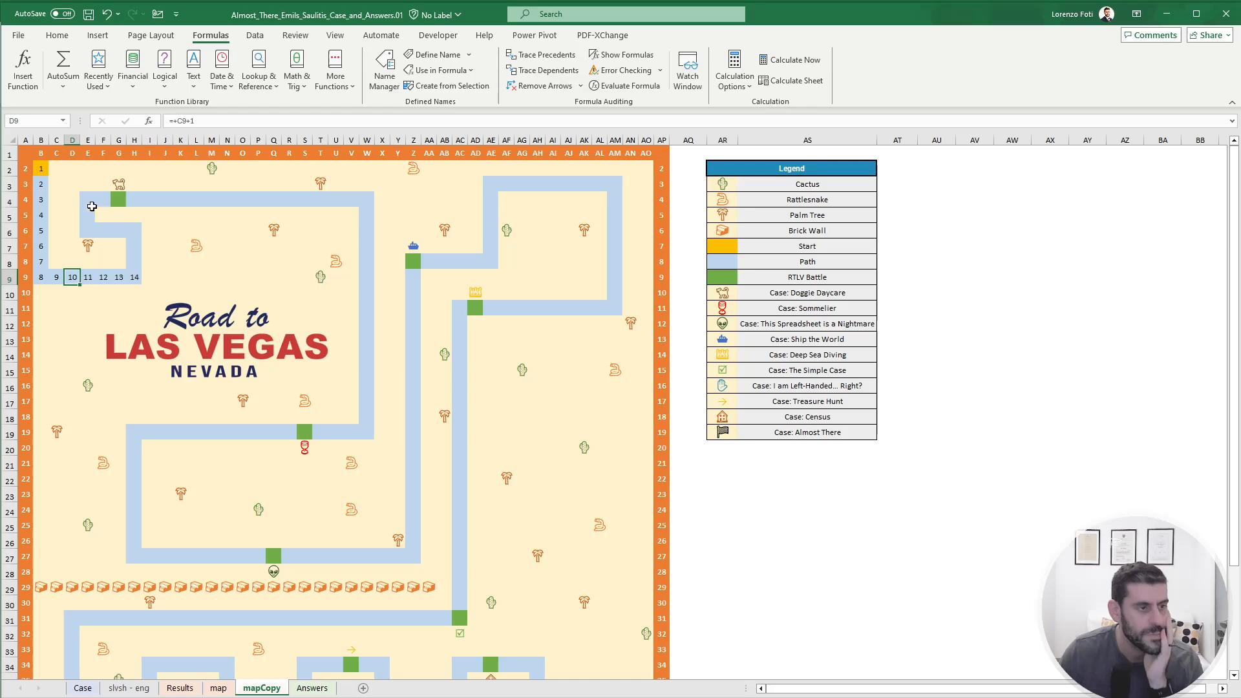
Clear the coordinate labels from the orange map borders in column A, row 1 and column AP.
click(28, 170)
key(ctrl+shift+Down)
key(Delete)
key(Up)
key(Right)
key(ctrl+shift+Right)
key(Delete)
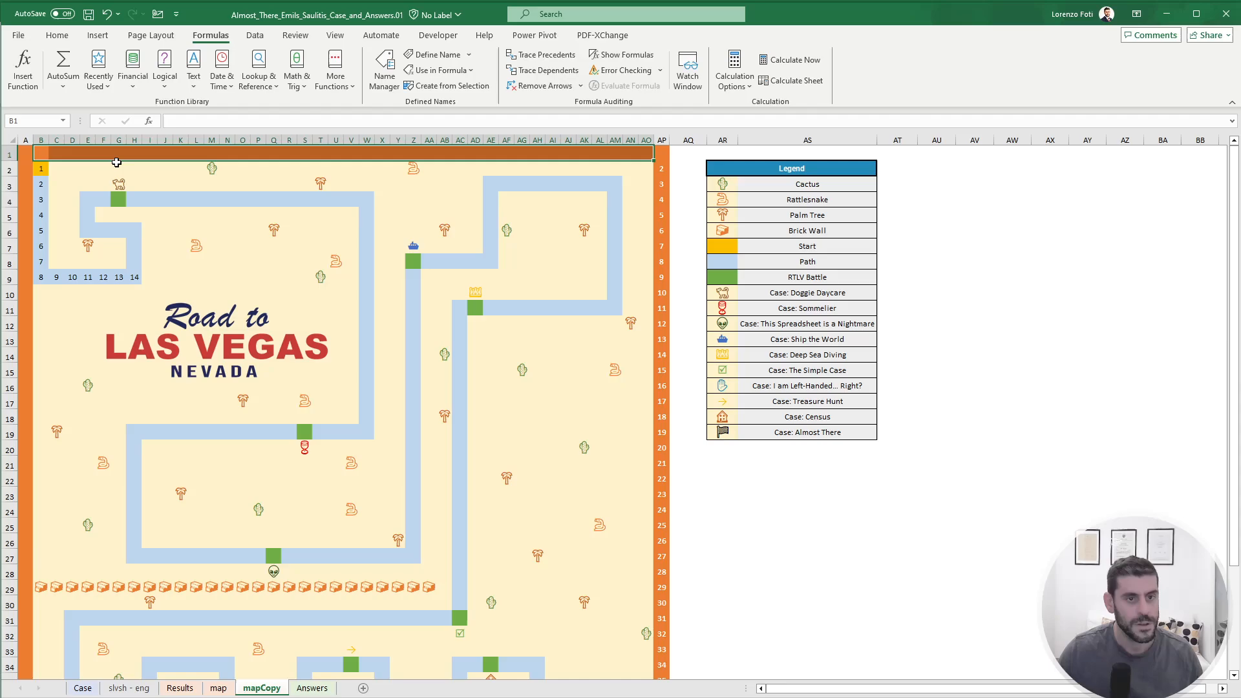
click(662, 168)
key(ctrl+shift+Down)
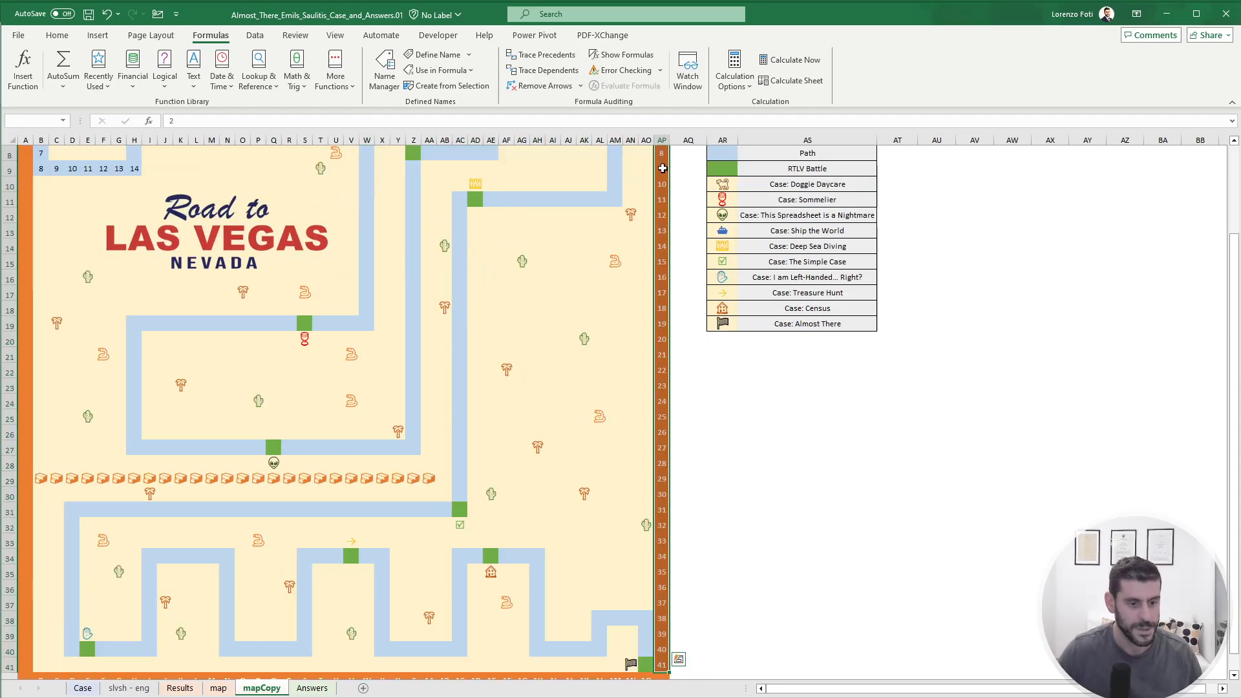
key(Delete)
Replace the value in B3 with +MIN(B2,C3,A3,B4)+1, so it adds 1 to the smallest neighbouring cell.
key(ctrl+Left)
key(ctrl+Home)
key(Down)
key(Right)
key(Down)
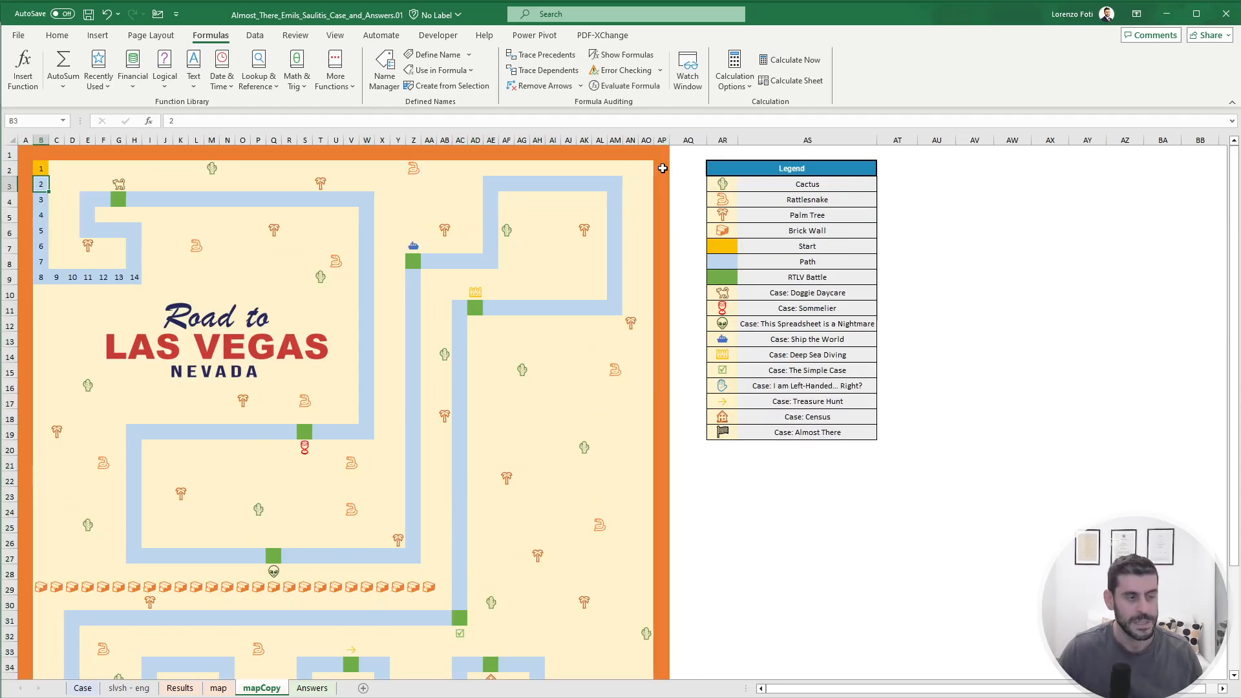
text(+)
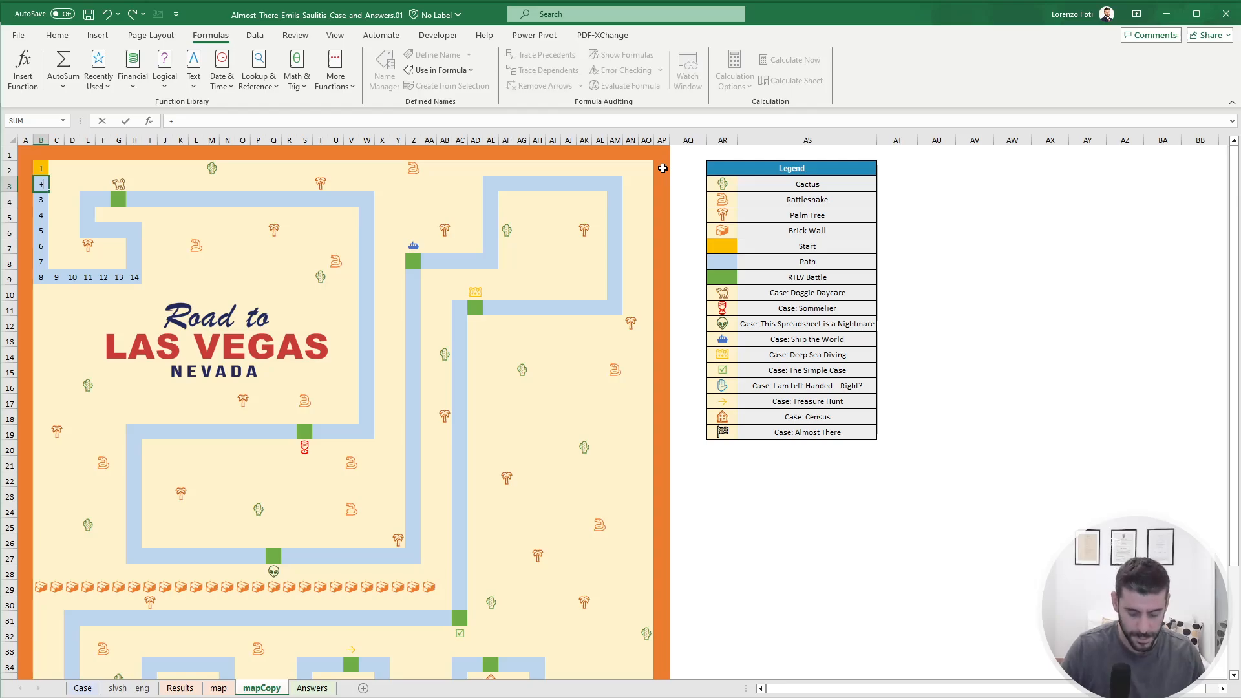
text(min)
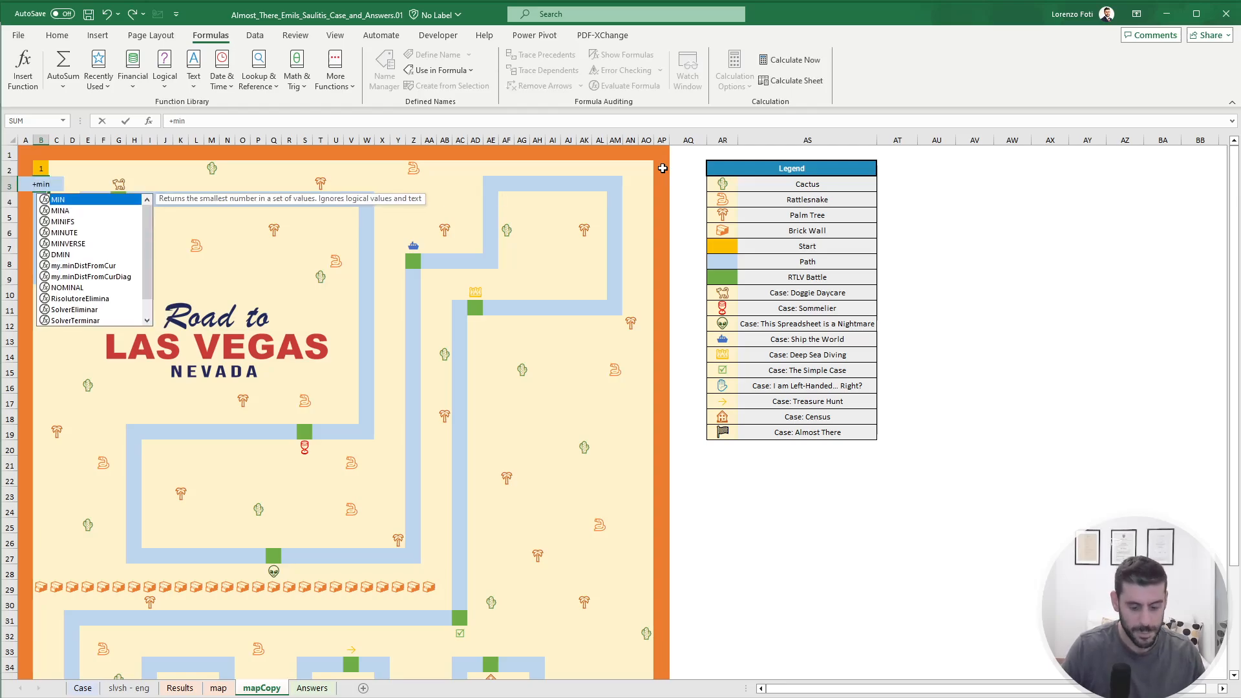
text(()
key(Up)
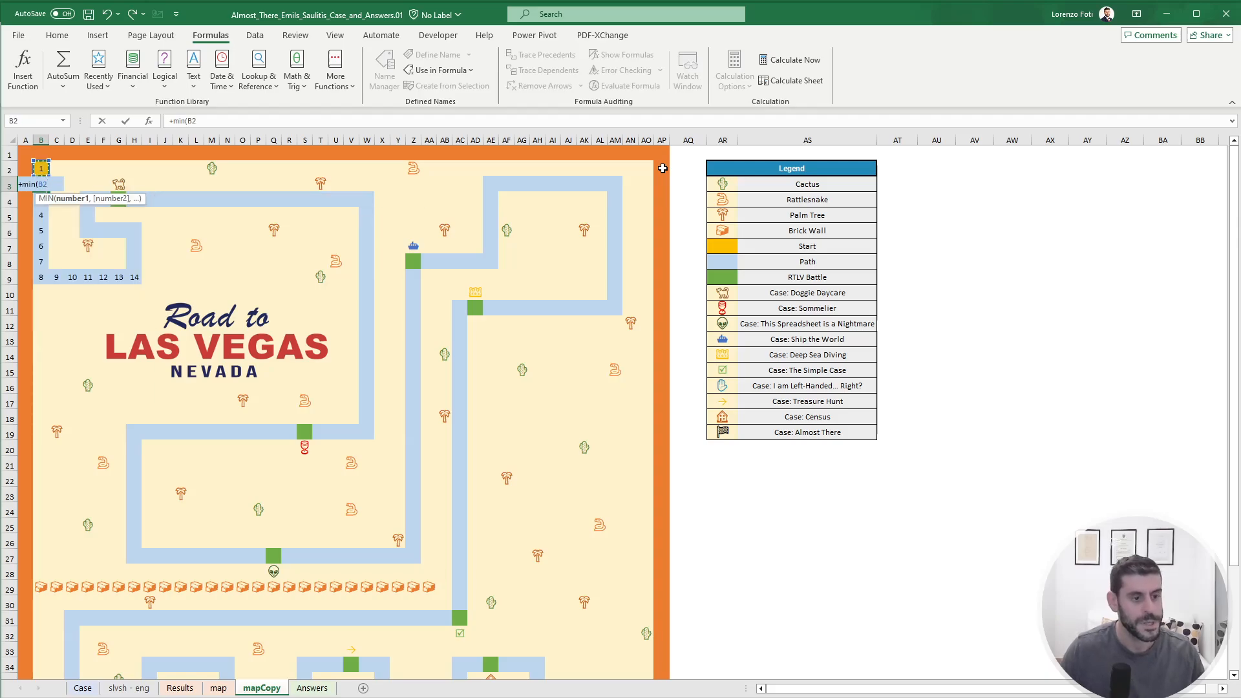
text(,)
key(Right)
text(,)
key(Left)
text(,)
key(Down)
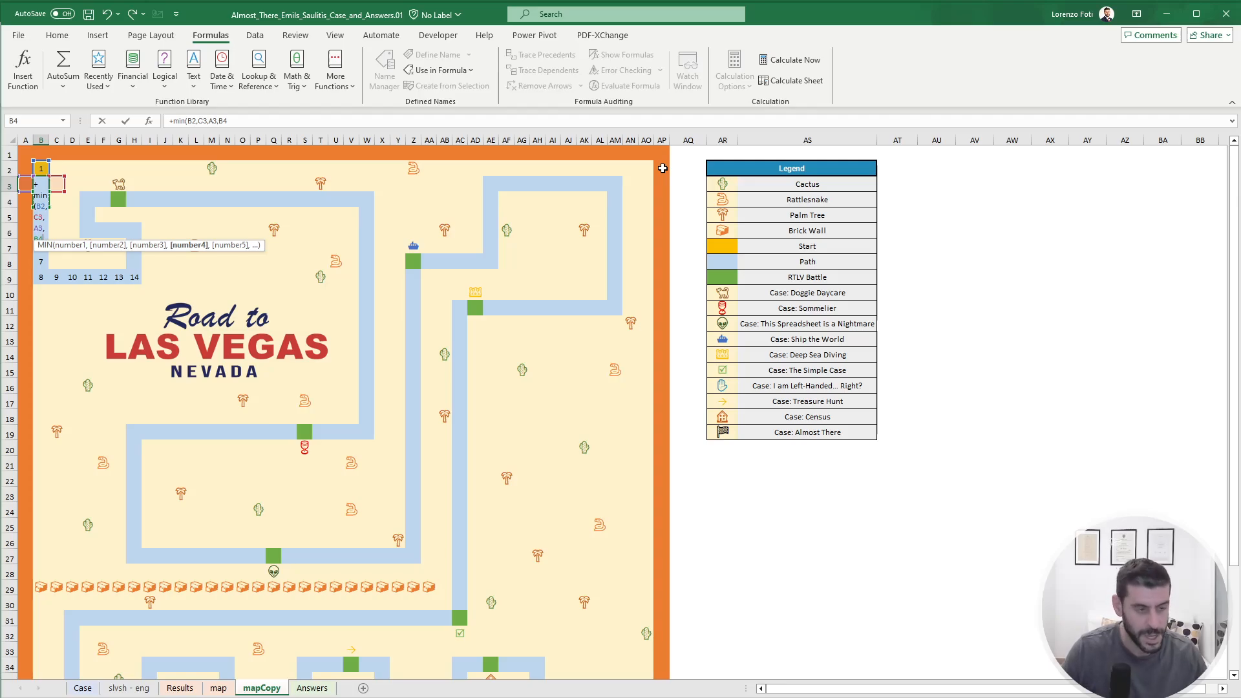
text()+1)
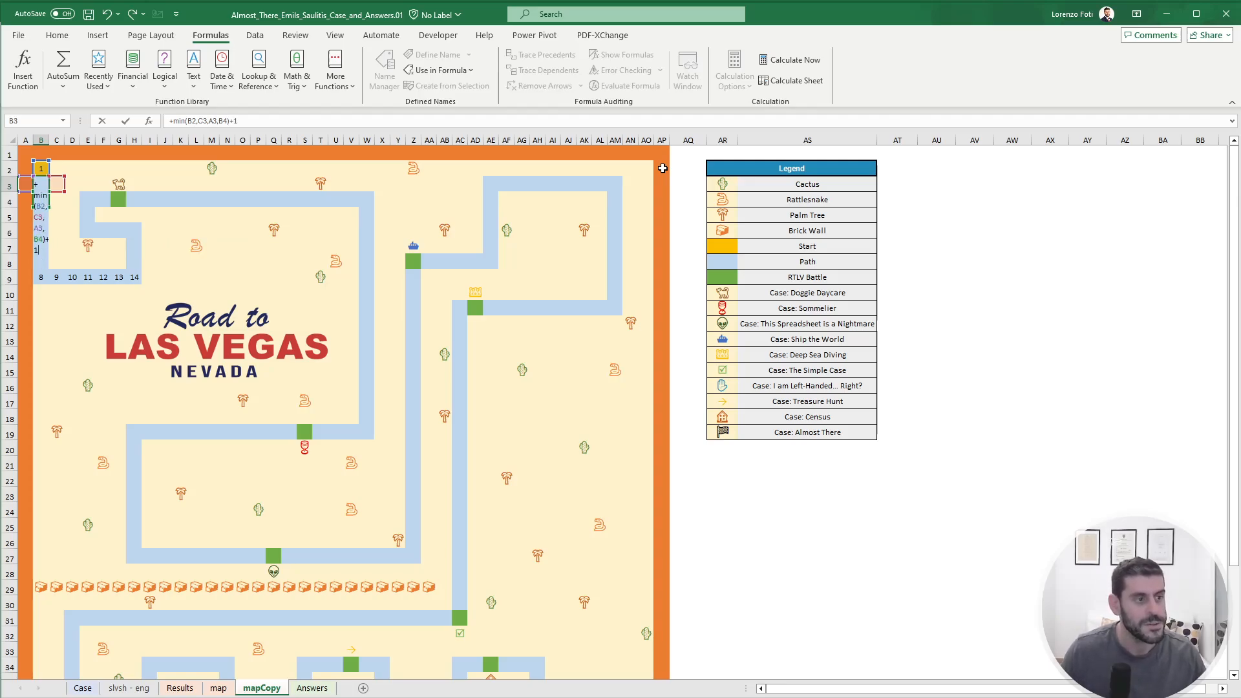
key(Return)
key(Return)
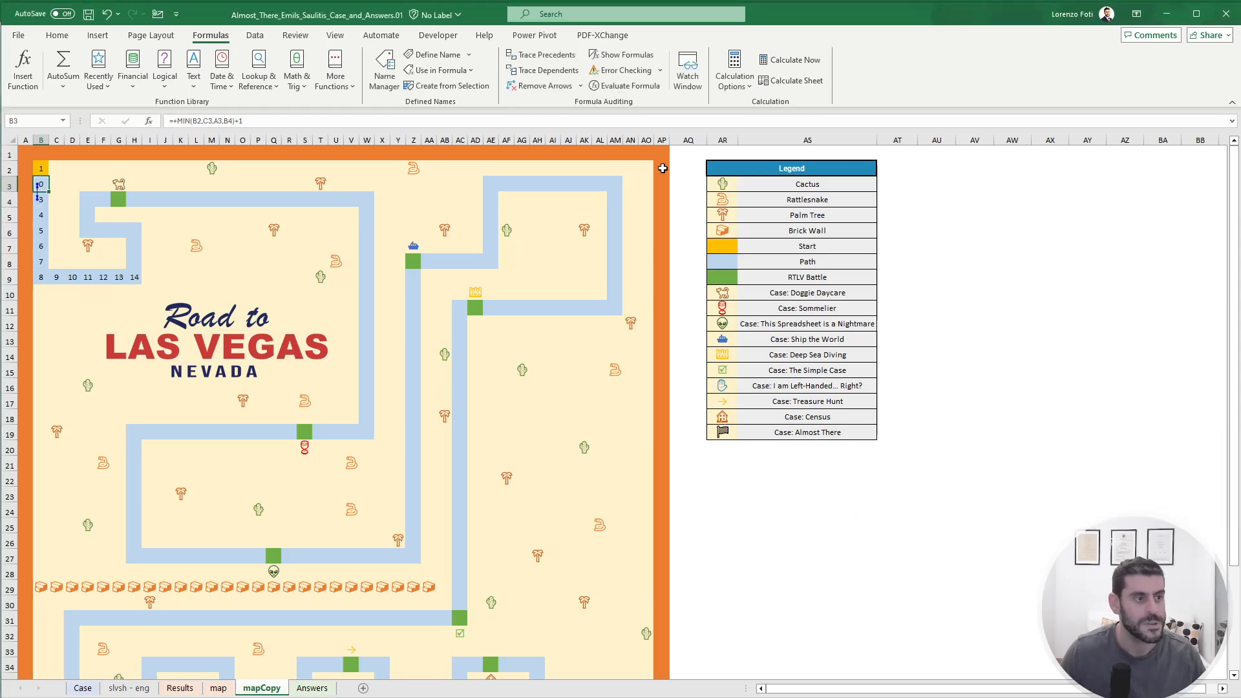
Enable iterative calculation in the Excel formula options.
click(18, 36)
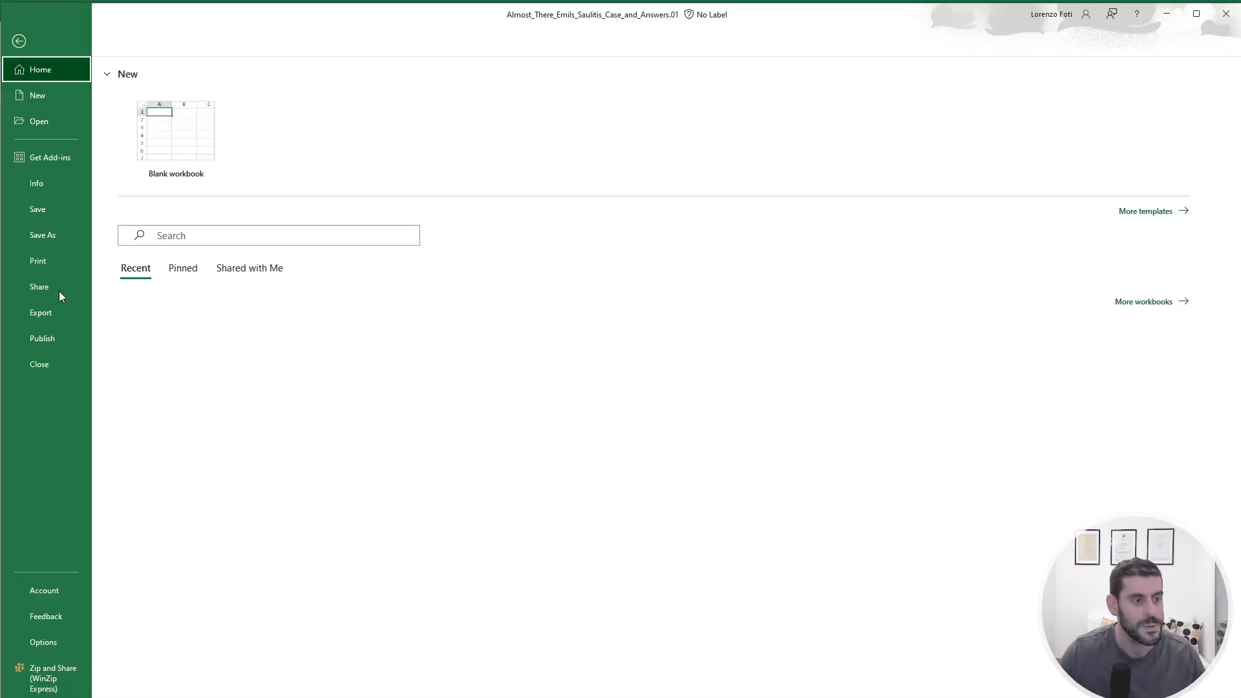
click(57, 640)
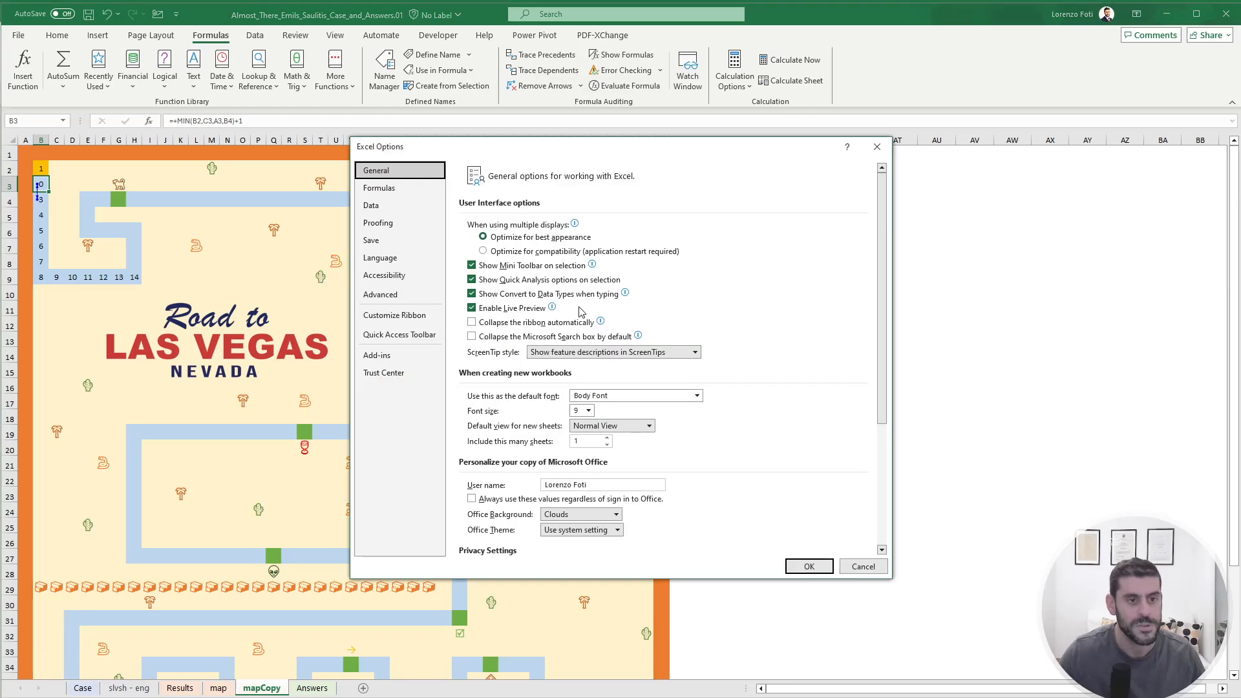
click(394, 190)
click(688, 224)
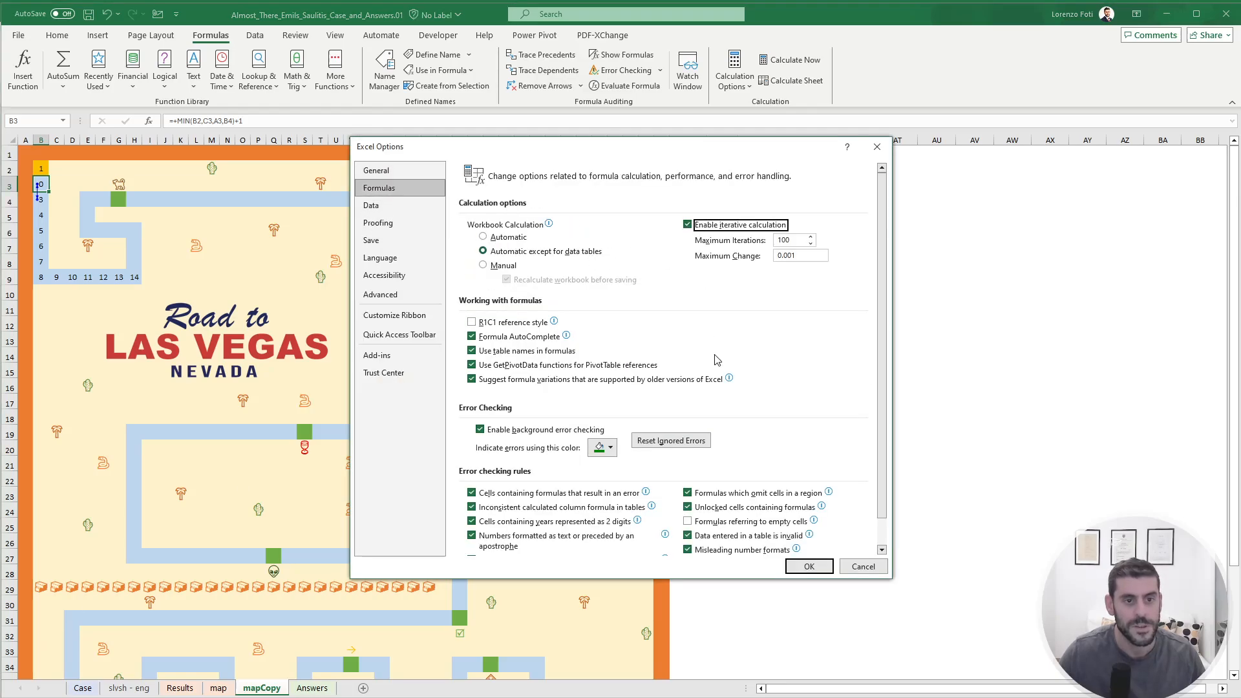
click(809, 566)
Copy the B3 formula along the path up to F4 and paste only the formula into the green Battle cell G4.
key(ctrl+c)
drag(41, 200, 90, 200)
key(ctrl+v)
key(ctrl+v)
click(135, 266)
key(ctrl+v)
key(ctrl+v)
key(ctrl+v)
click(103, 200)
key(ctrl+v)
click(120, 202)
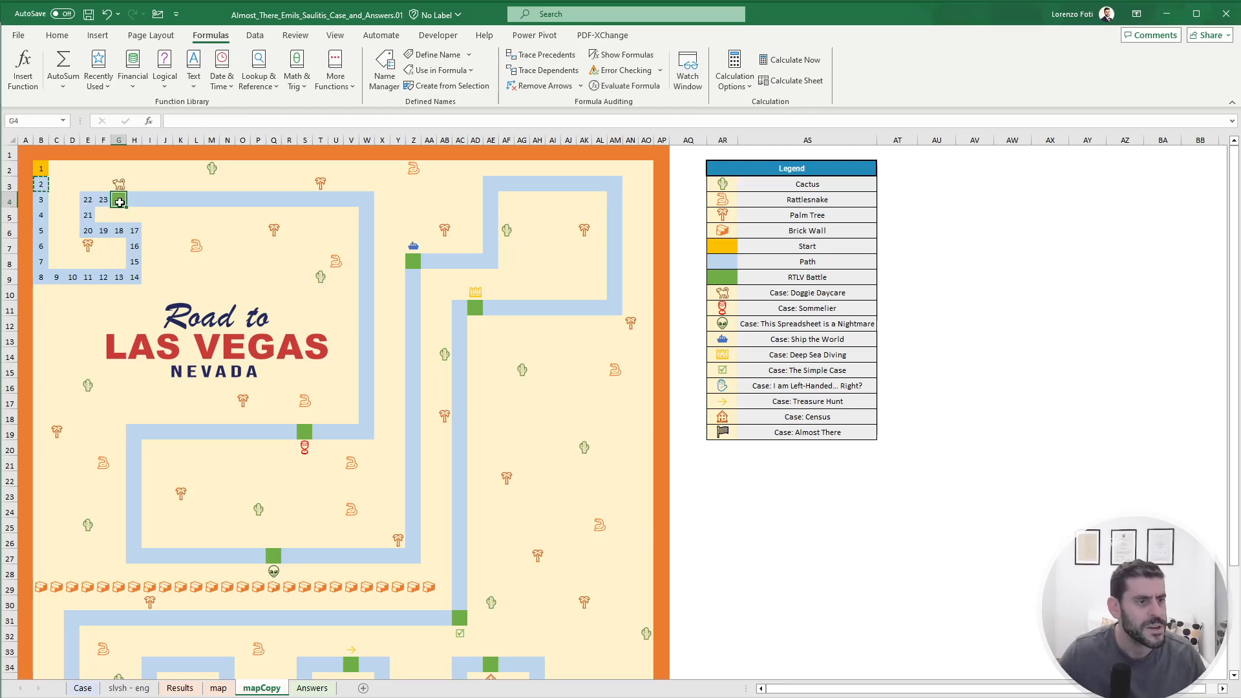
right_click(120, 202)
click(191, 295)
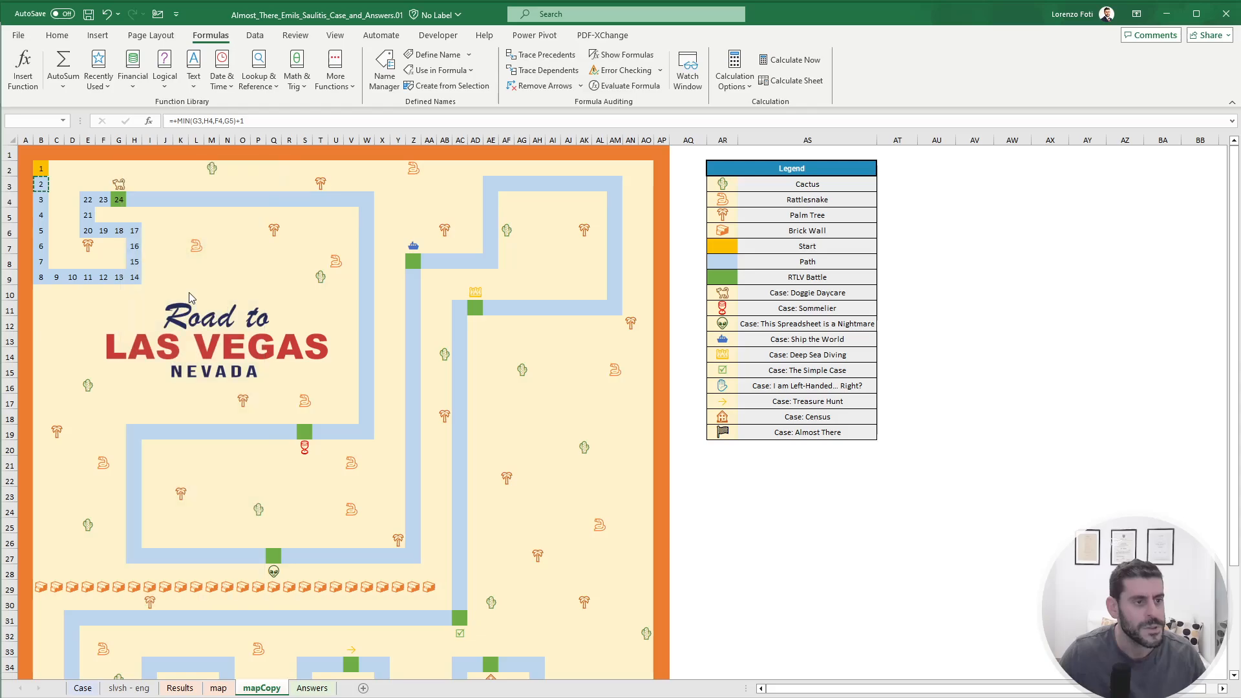
Extend the MIN formula along the path from H4 to the green Battle cell S19, keeping its fill.
click(139, 199)
drag(139, 201, 305, 430)
key(ctrl+v)
key(ctrl)
key(ctrl+v)
click(304, 430)
right_click(307, 432)
key(ctrl+v)
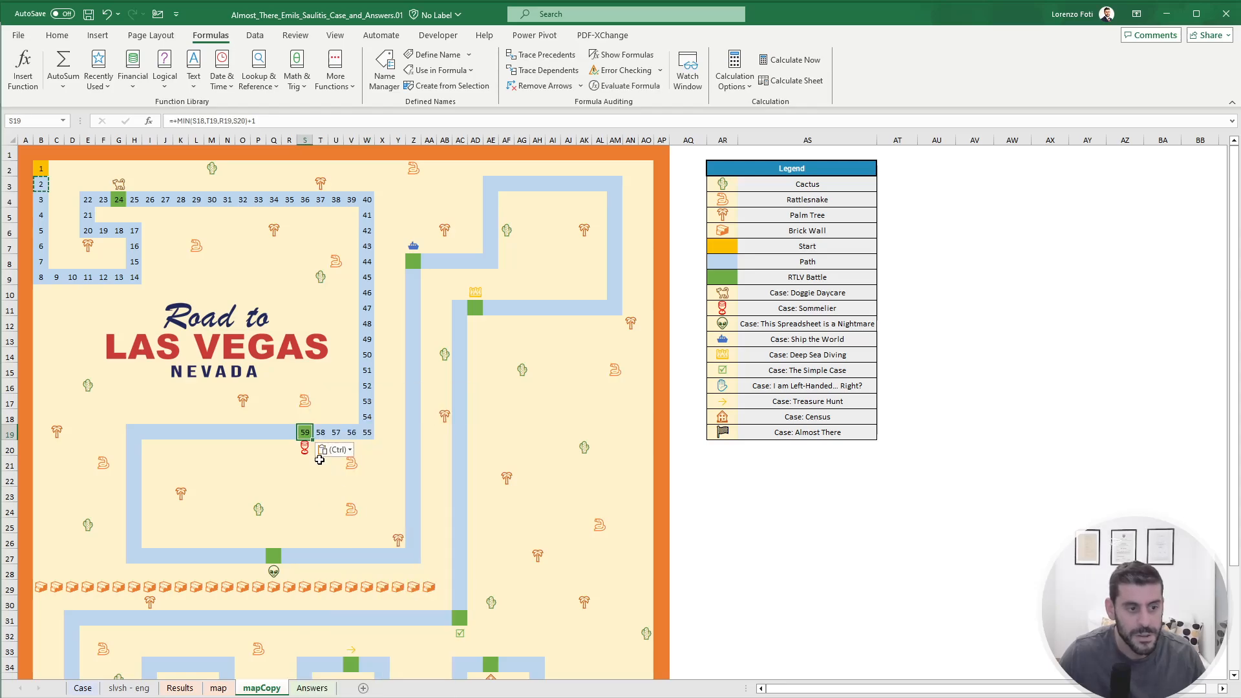
Extend the MIN formula along the path from R19 to the green Battle cell Q27, pasting only the formula there.
drag(289, 432, 269, 557)
key(ctrl+v)
key(ctrl+v)
key(ctrl+v)
right_click(274, 557)
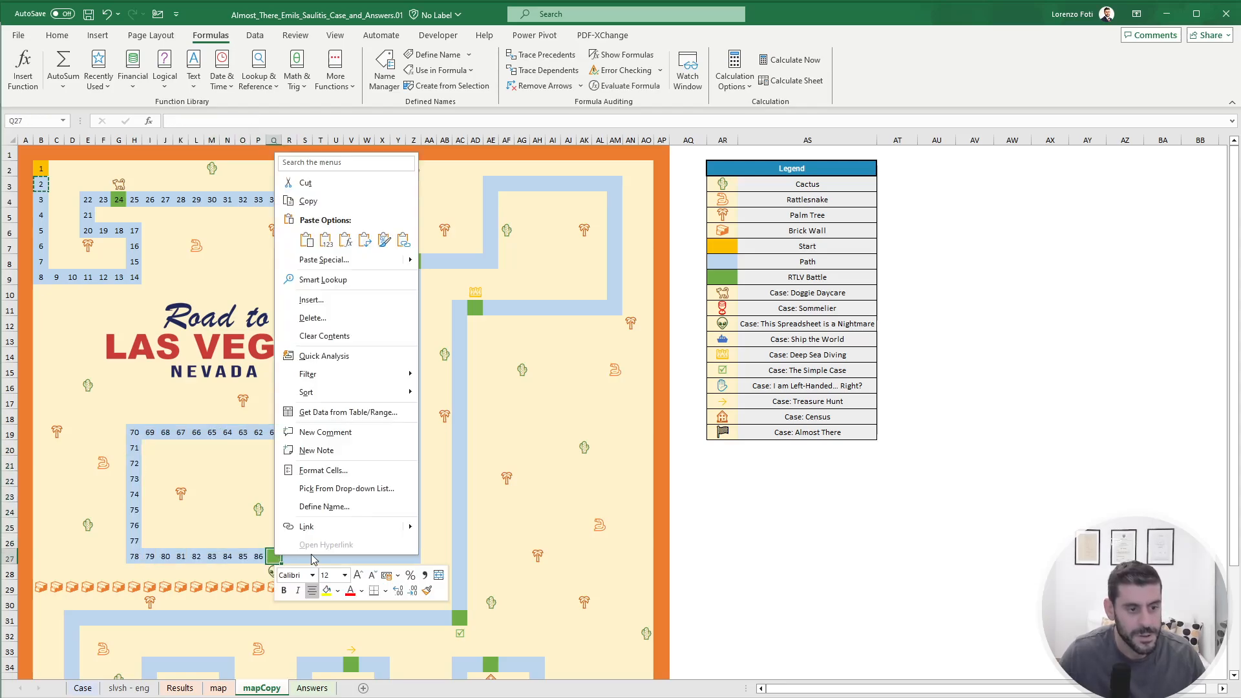
click(346, 239)
Continue the MIN formula from R27 along row 27 and up column Z, pasting formulas only into Z8:Z26.
drag(289, 556, 418, 265)
key(ctrl+v)
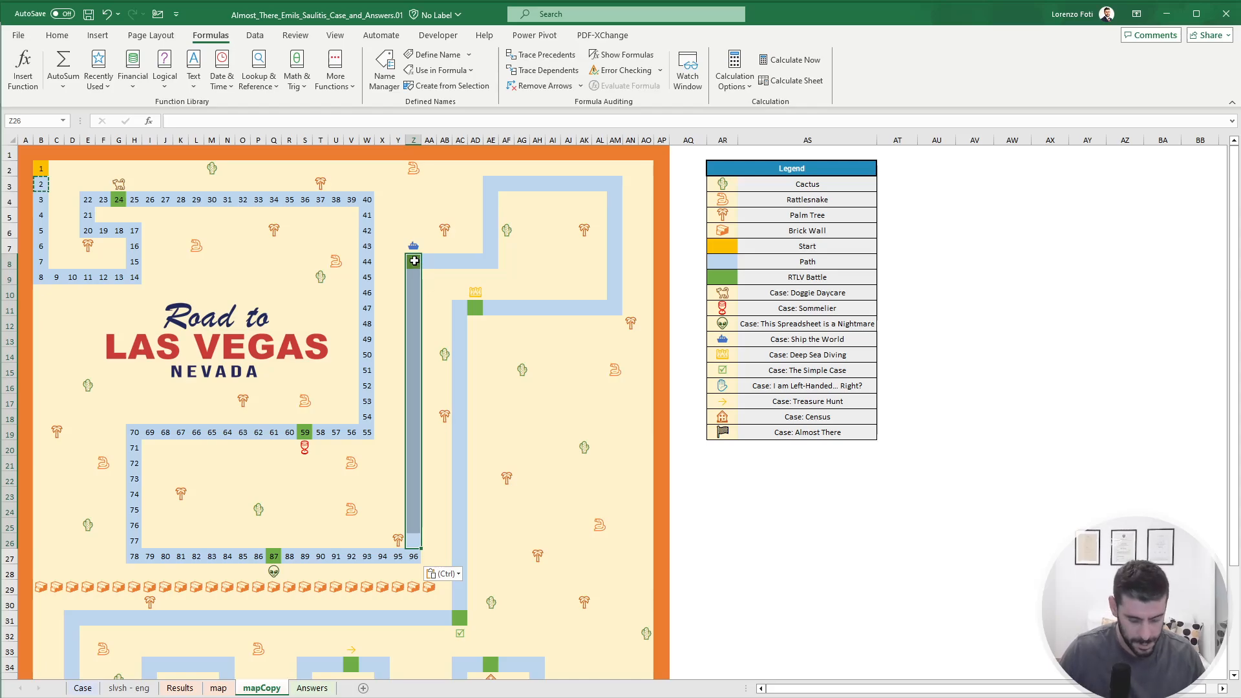
key(alt+h)
key(v)
key(f)
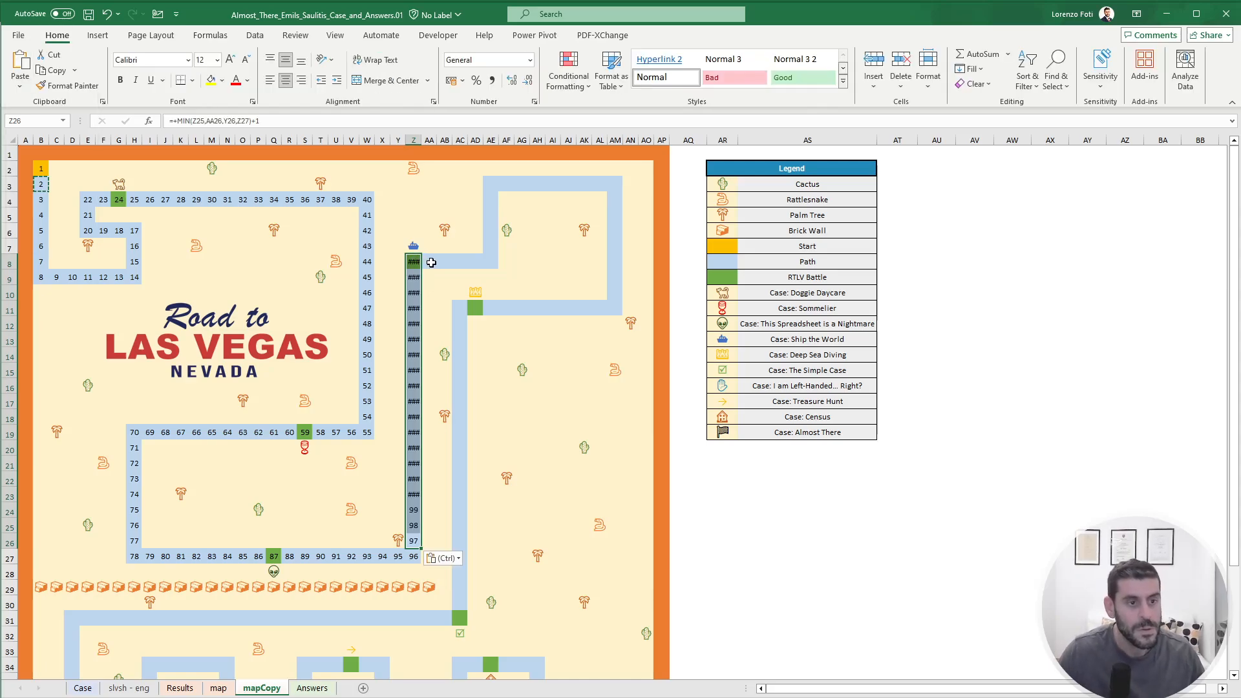
Extend the MIN formula along the path from AA8 through the green cells AD11 and AC31 to D31, pasting formulas only.
drag(430, 263, 491, 261)
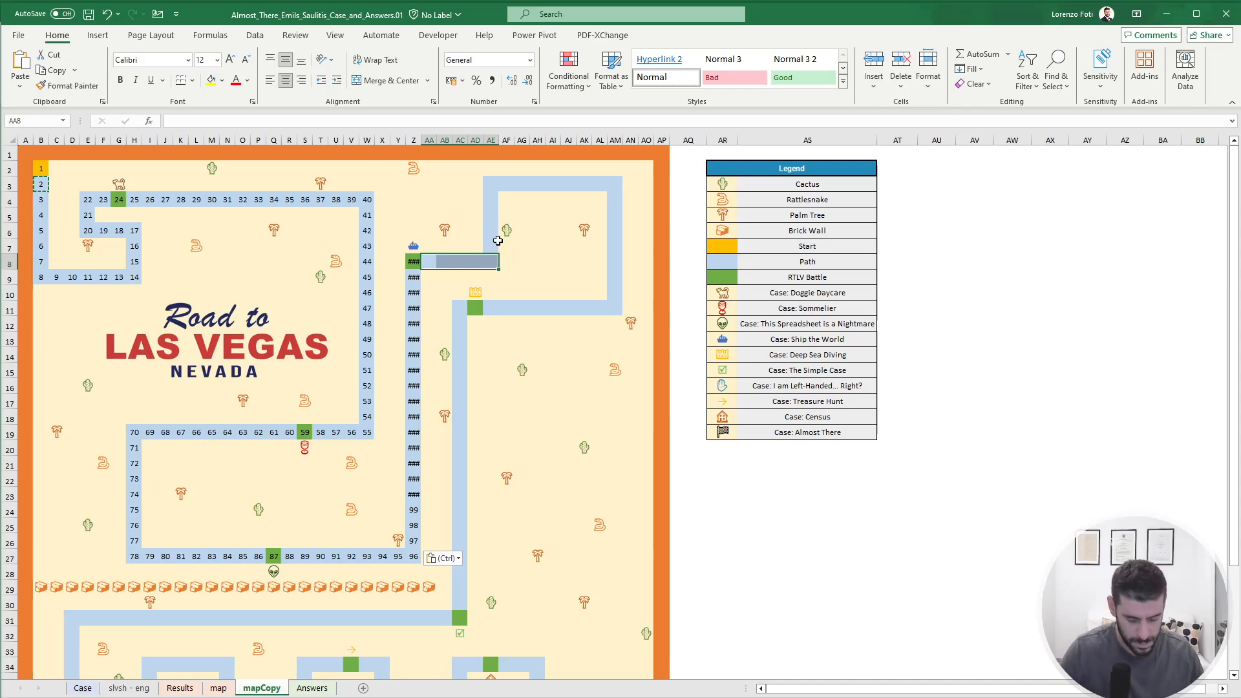
drag(494, 245, 494, 185)
drag(507, 186, 67, 616)
ctrl+click(599, 309)
key(alt)
key(ctrl+v)
Paste only the MIN formula along the remaining path from D32 to the final Battle cell AO41.
scroll(249, 511, down, 6)
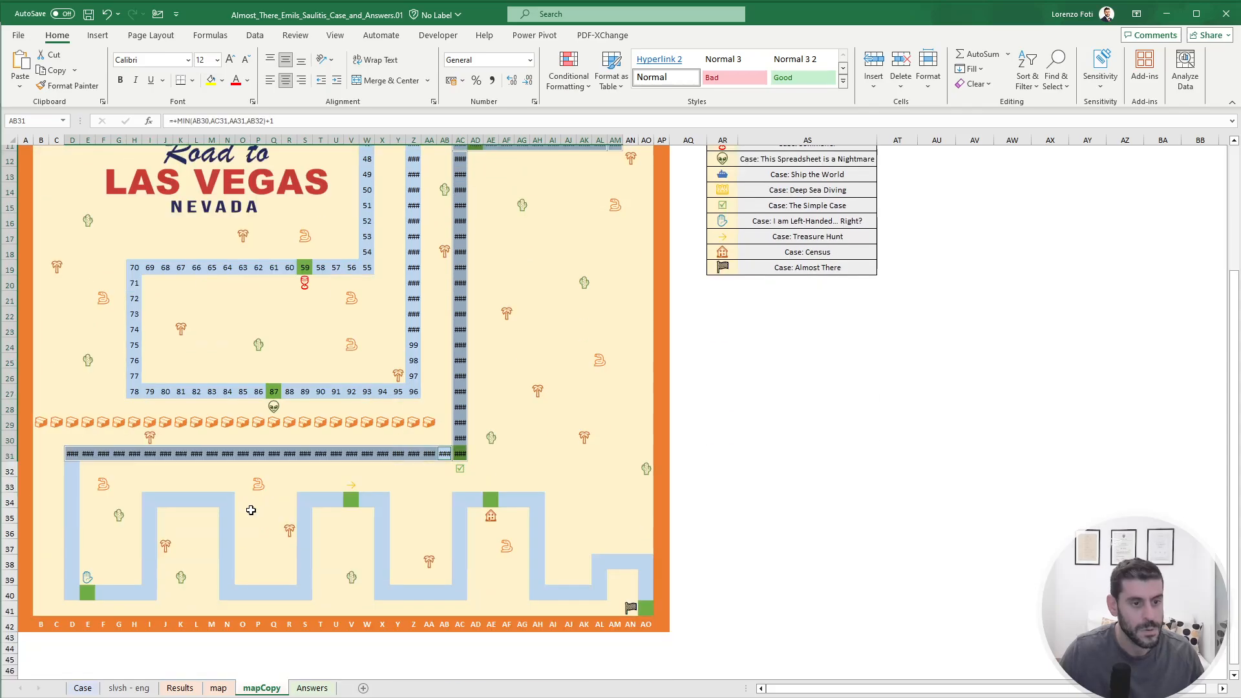
drag(77, 371, 645, 509)
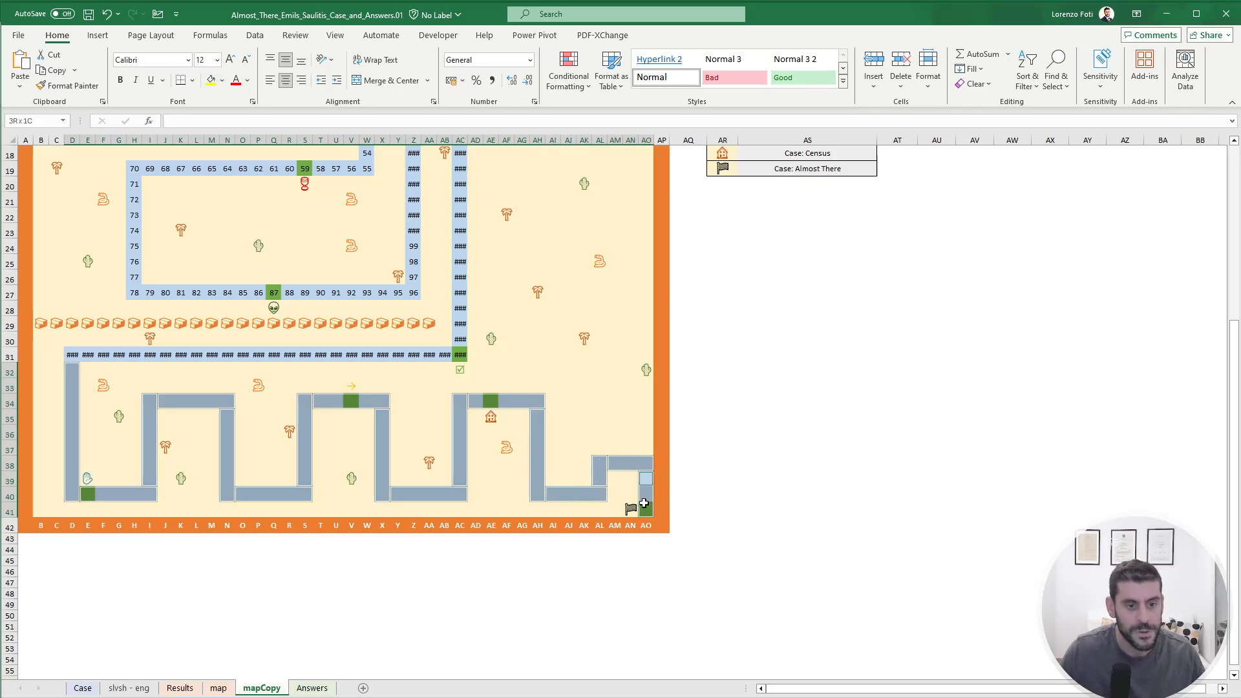
key(alt+h)
key(v)
key(f)
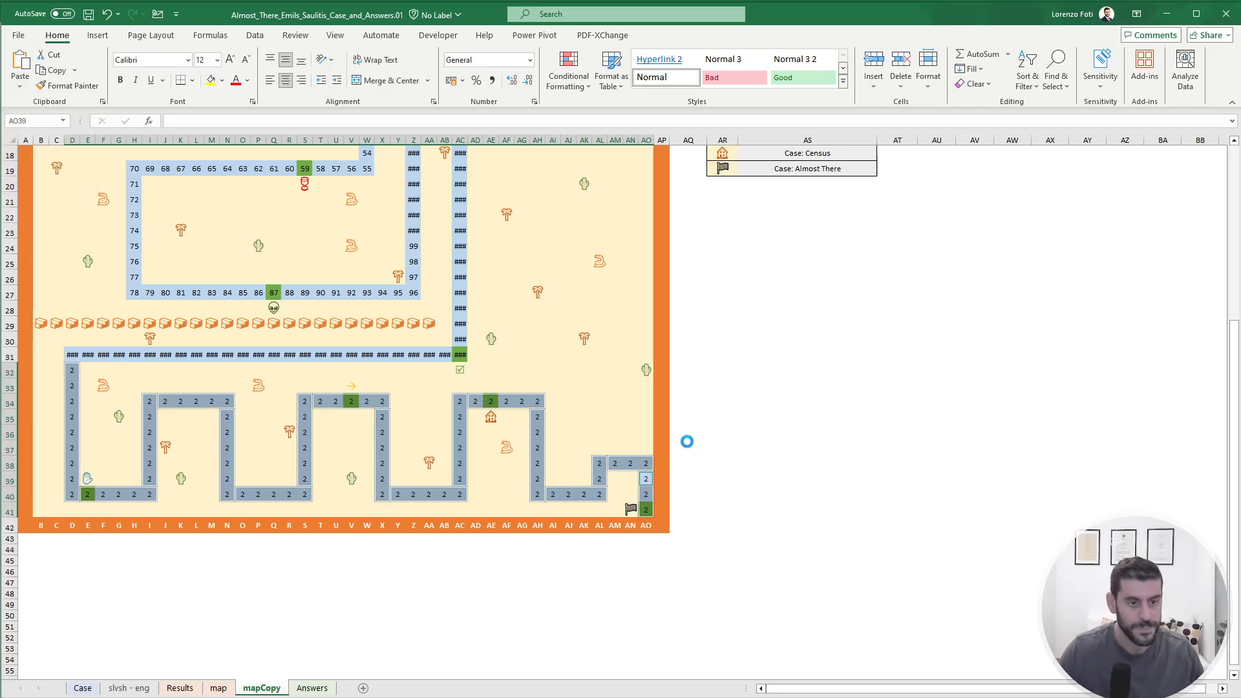
Widen all columns of the mapCopy sheet so every path number fits, and review the numbered route to the finish.
click(613, 399)
scroll(569, 421, up, 6)
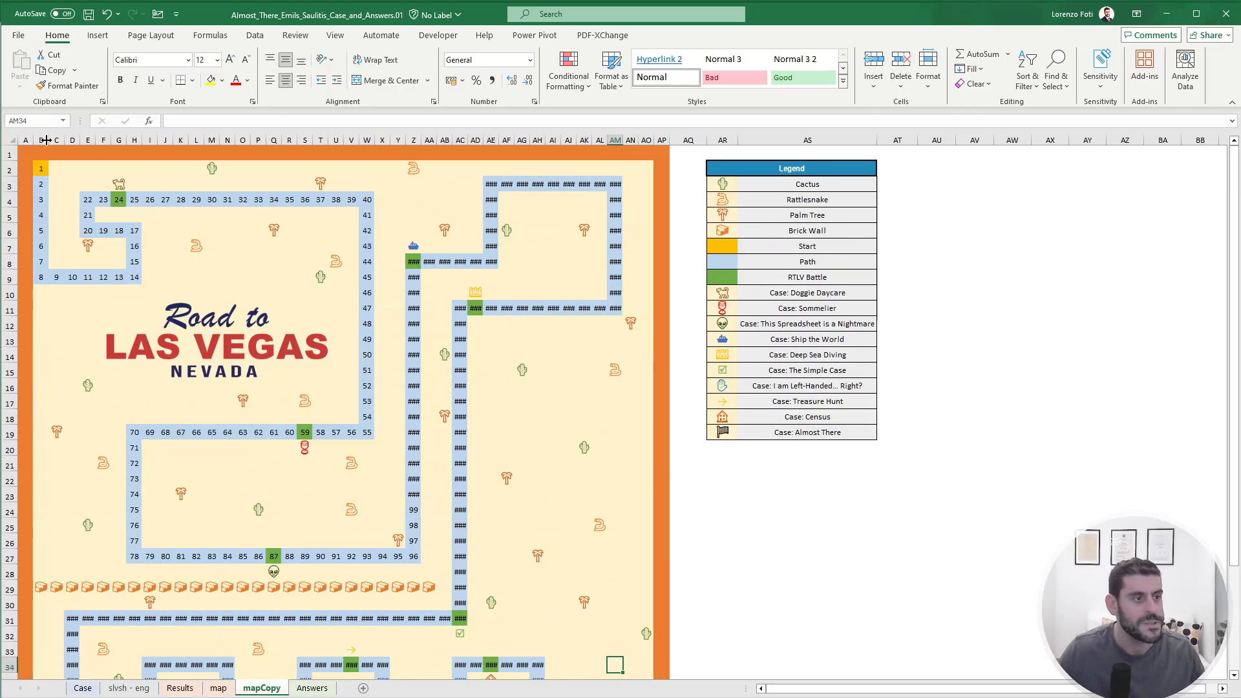
click(12, 139)
drag(49, 135, 57, 135)
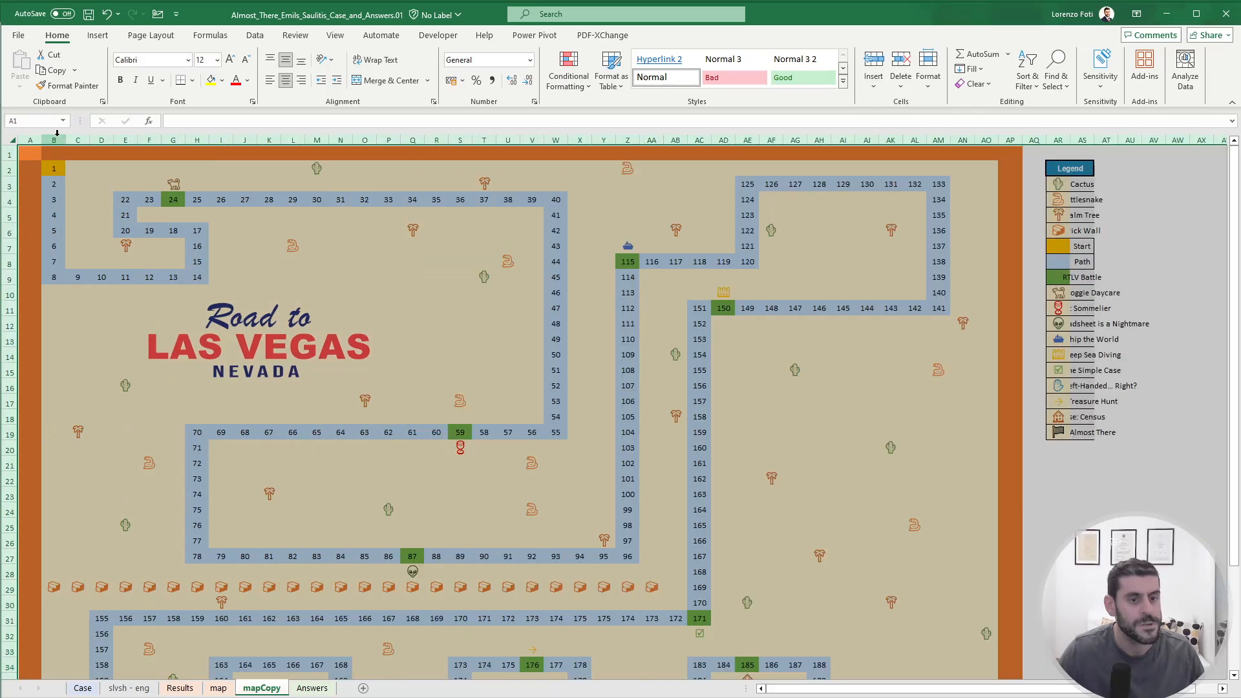
scroll(841, 538, down, 4)
click(981, 521)
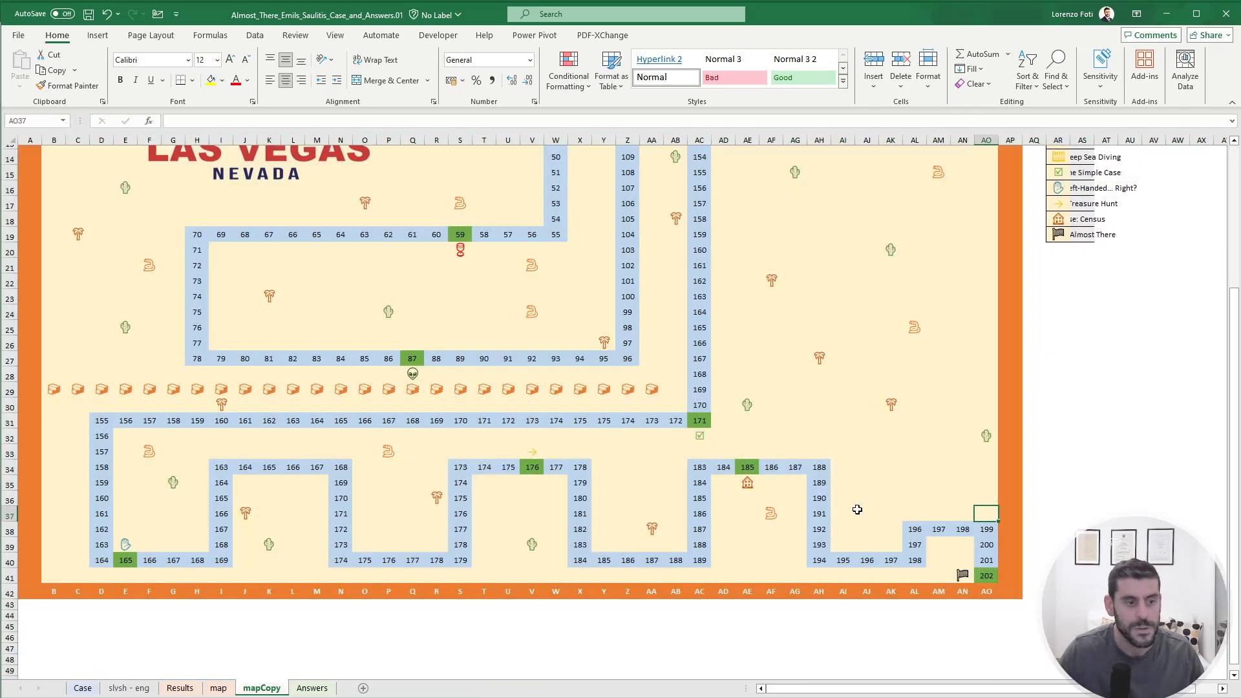
scroll(832, 503, up, 4)
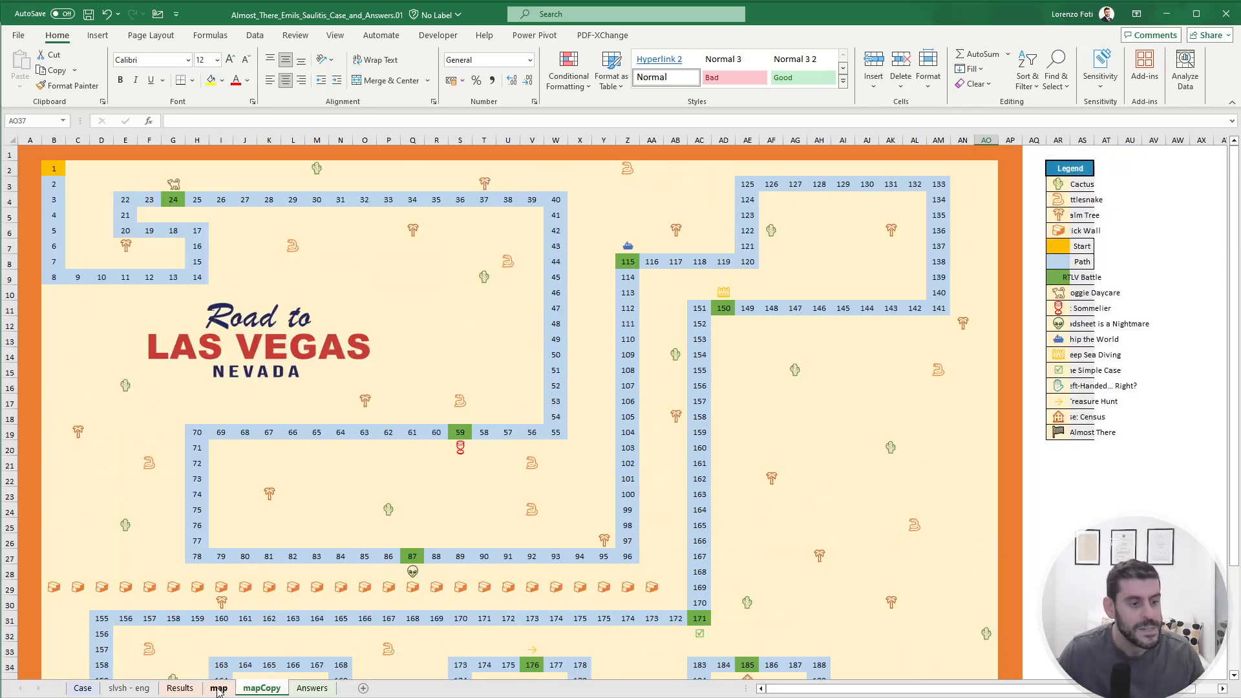
Duplicate the slvsh - eng sheet and place the copy before the original.
click(150, 689)
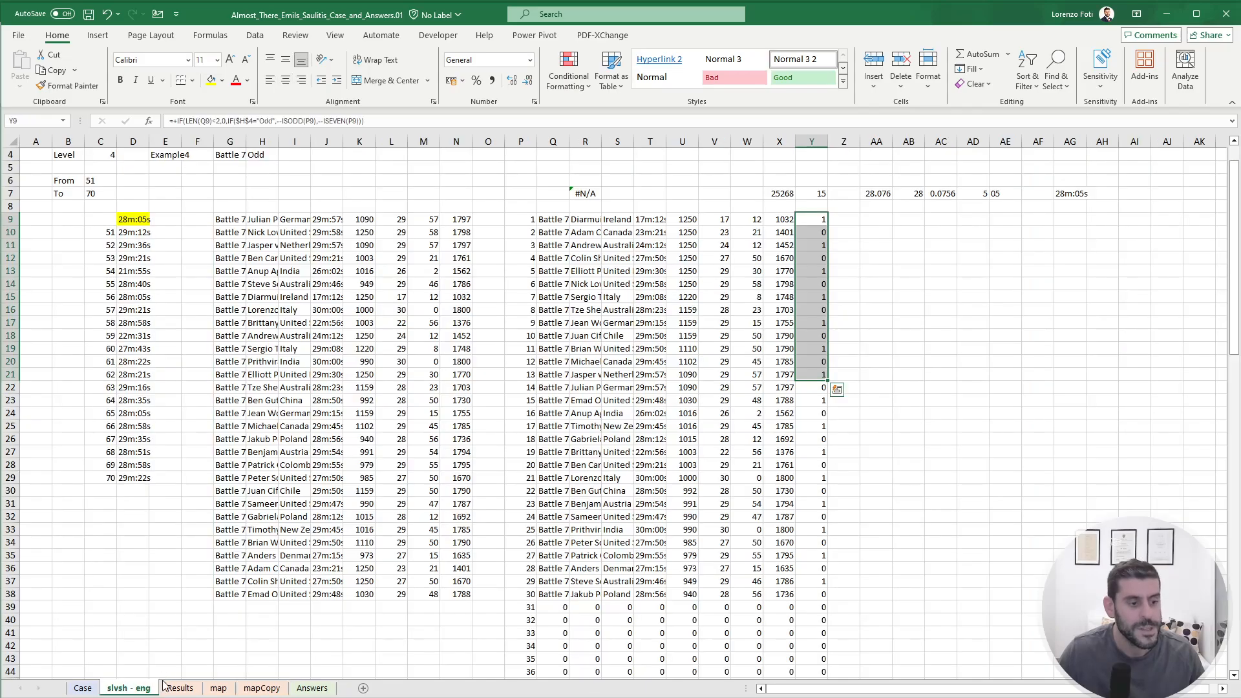
key(m)
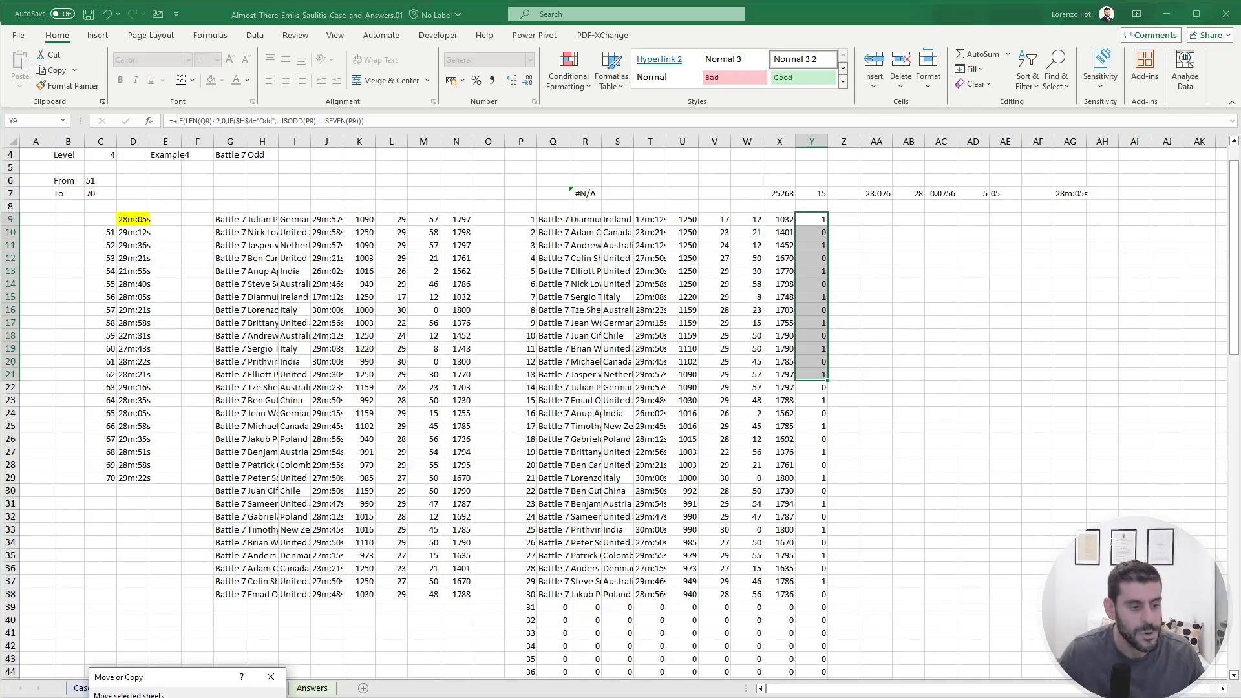
key(Return)
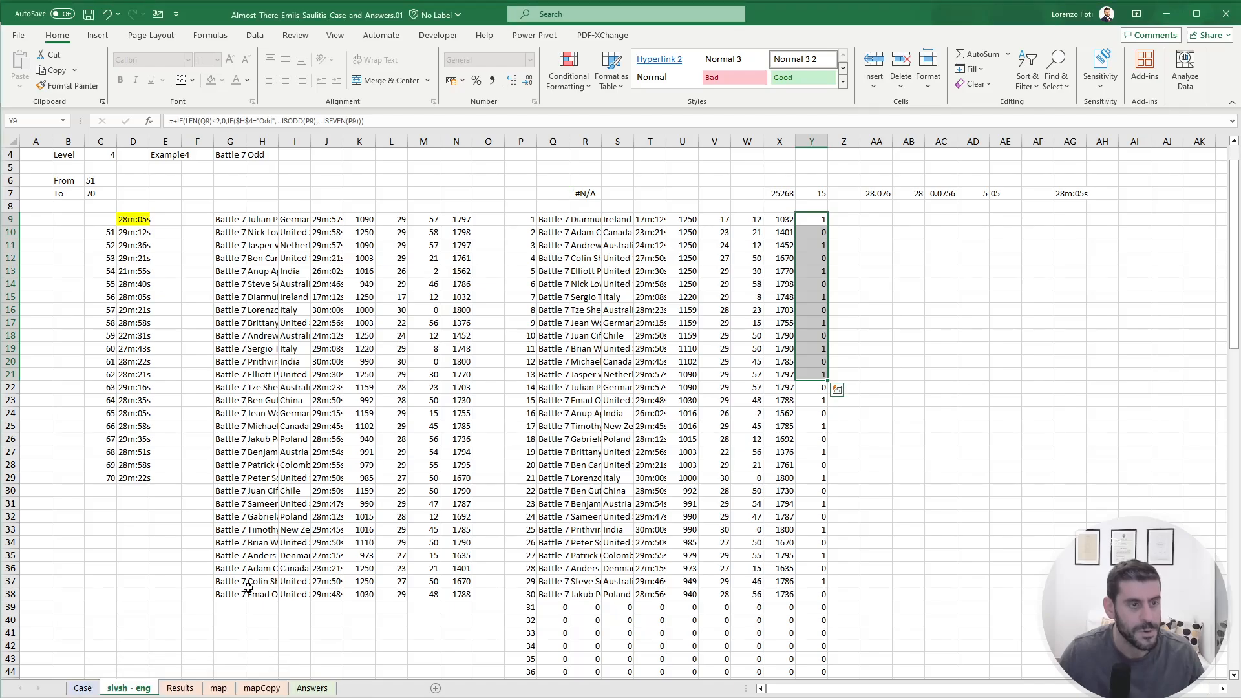
click(262, 530)
scroll(231, 216, up, 1)
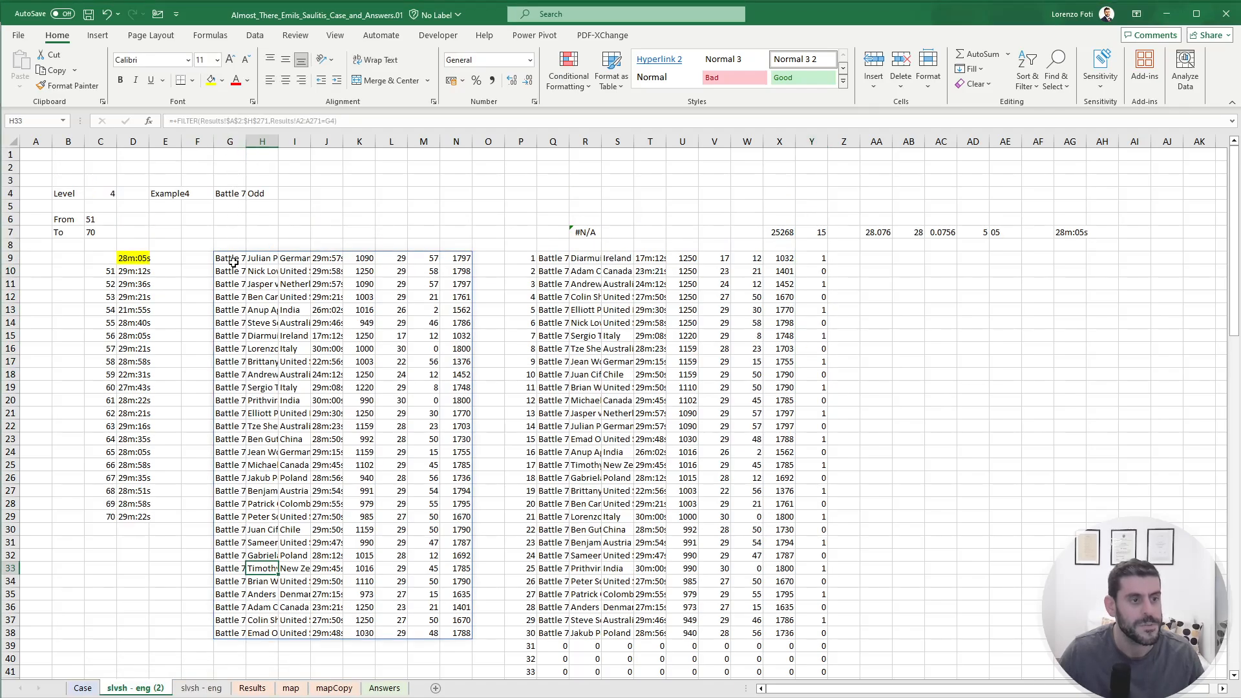
Clear the Level 4 working area G6:AK33 and the leftover helper values below it in column Y on the copied sheet.
drag(231, 221, 1201, 569)
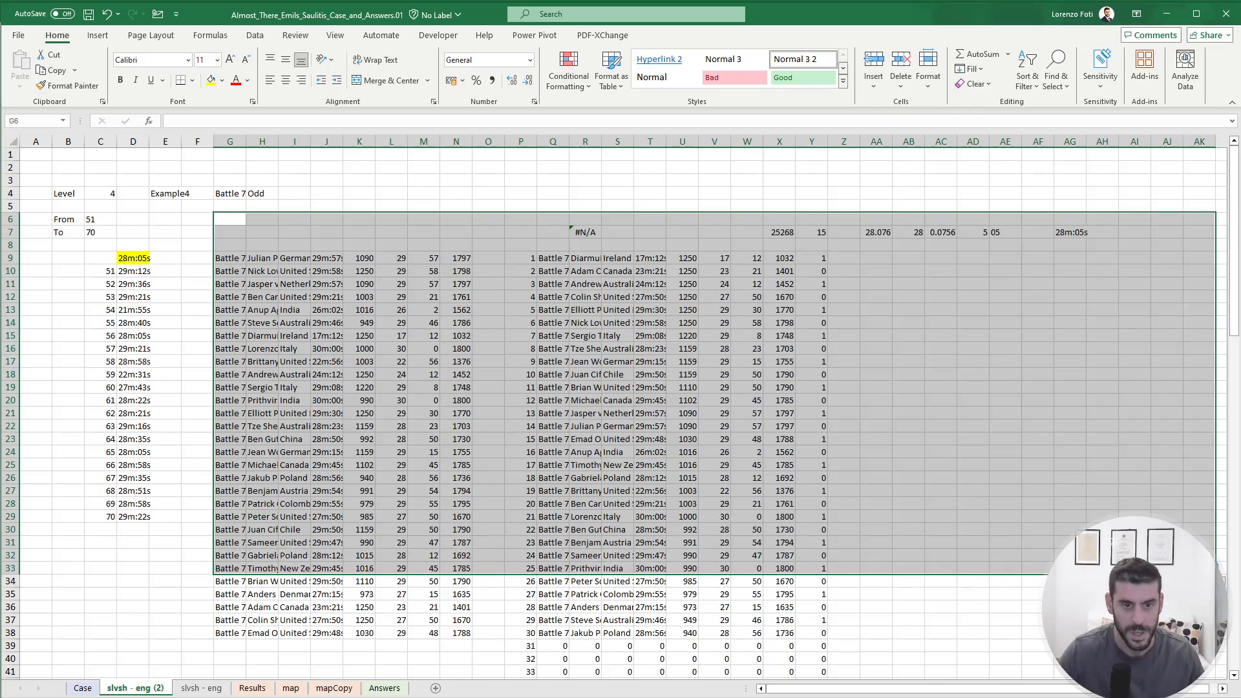
key(Delete)
click(840, 582)
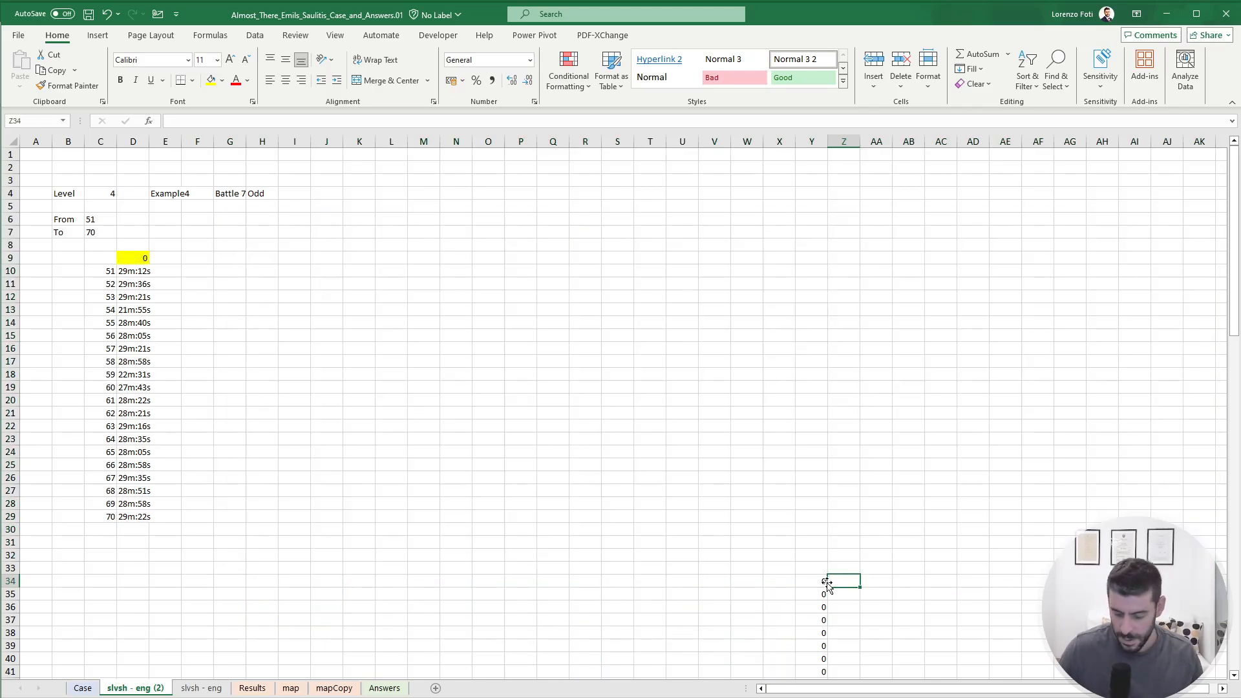
key(Left)
key(ctrl+shift+Down)
key(Delete)
key(Up)
key(Left)
key(Up)
scroll(689, 564, up, 5)
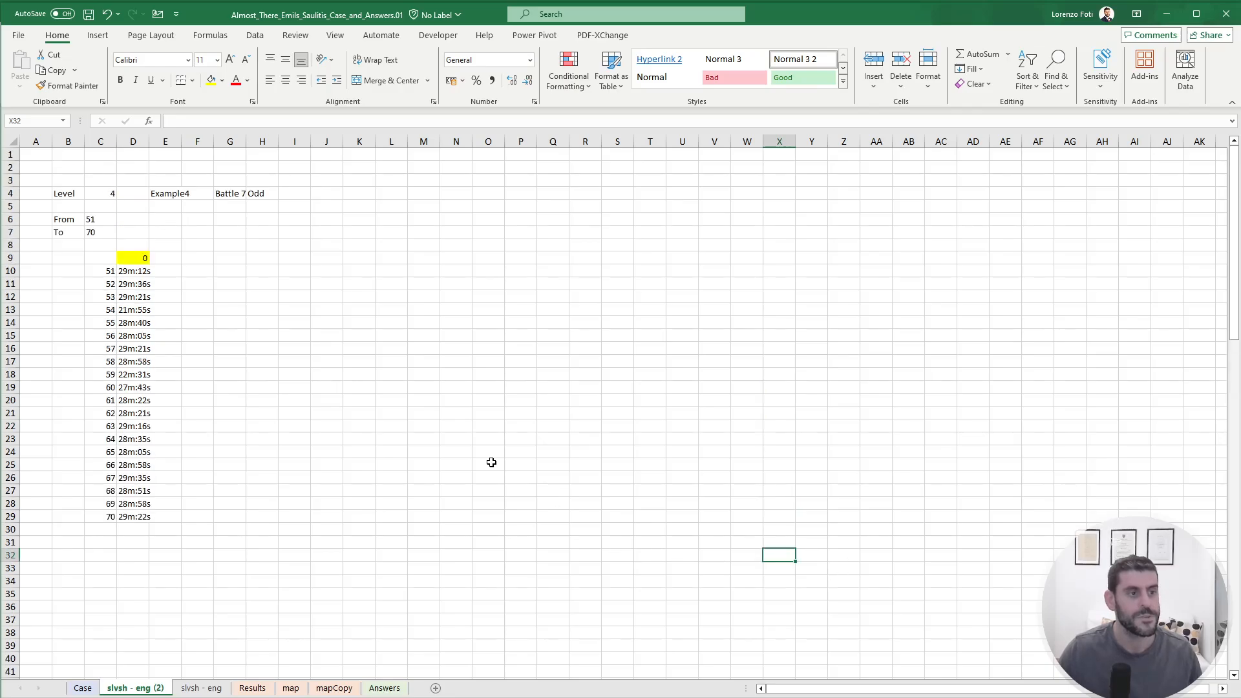
Set the example name in E4 to Example5 and the level in C4 to 5.
click(177, 194)
text(Example5)
key(Return)
key(Up)
key(Left)
key(Left)
text(5)
key(Right)
Link G9 to the example input in G4.
key(Right)
key(Right)
key(Right)
key(Right)
key(Down)
key(Down)
key(Down)
key(Down)
key(Left)
key(Down)
text(=G4)
key(Return)
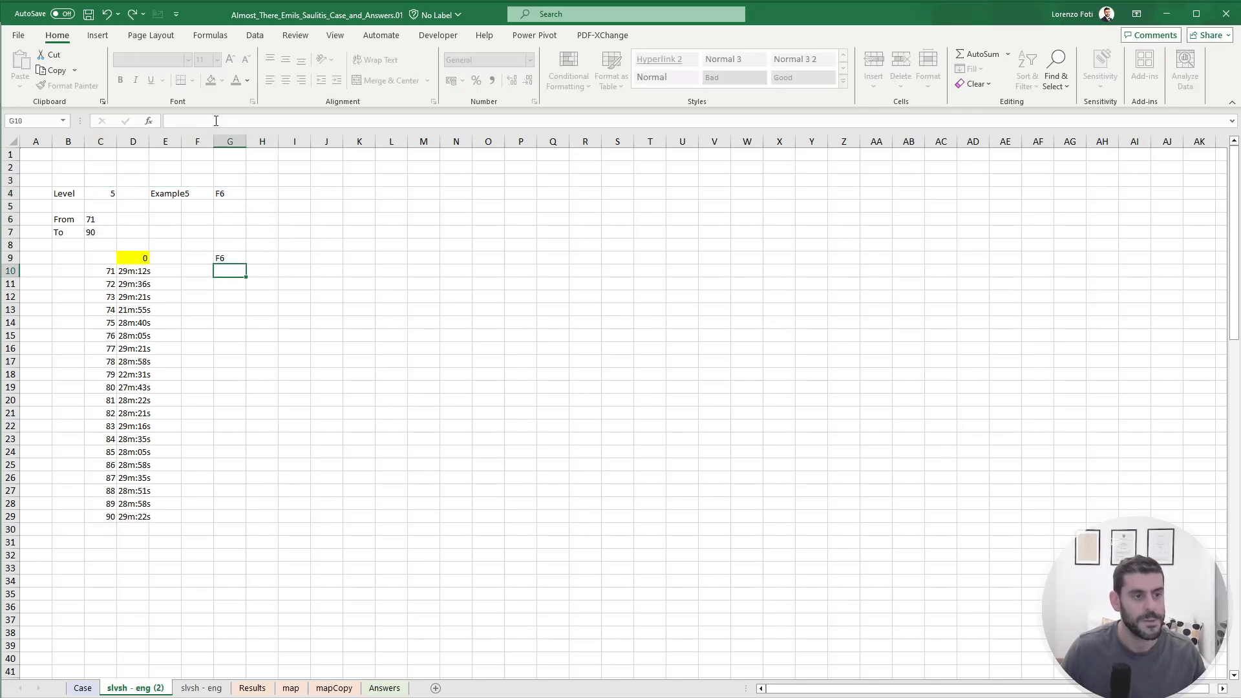
Enter the my.getArrows list in H8 and wrap it in TRANSPOSE so the arrows run across row 8.
key(Up)
key(Right)
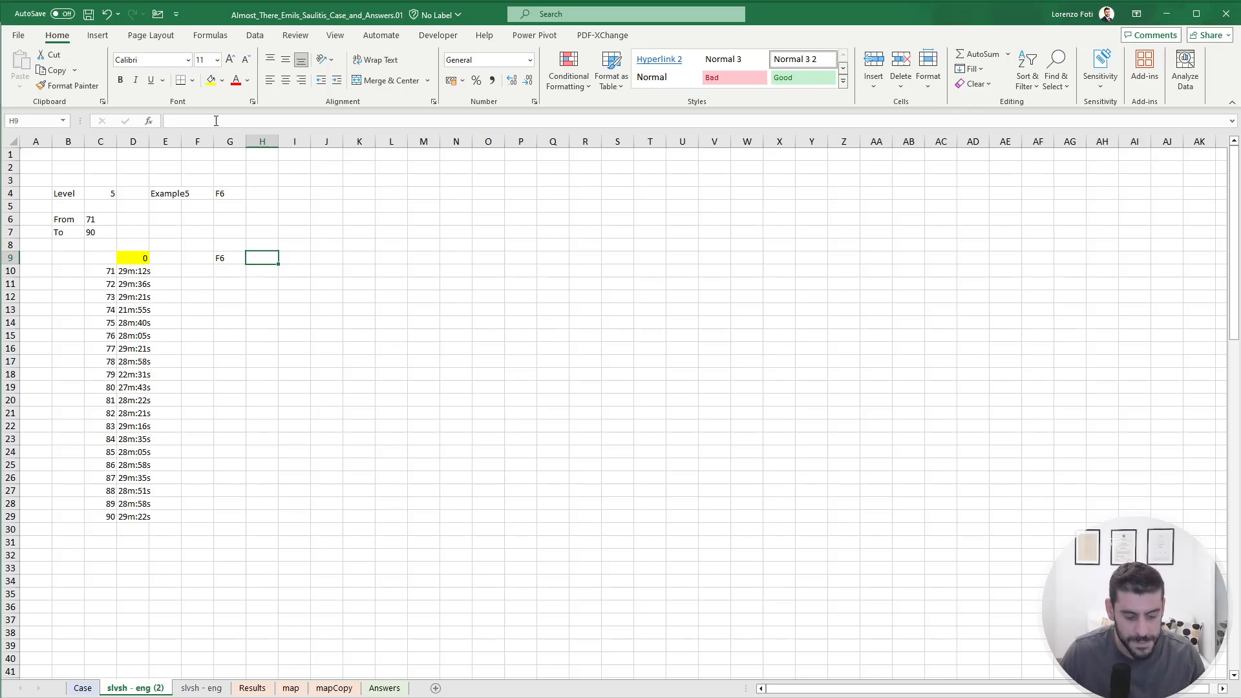
key(Up)
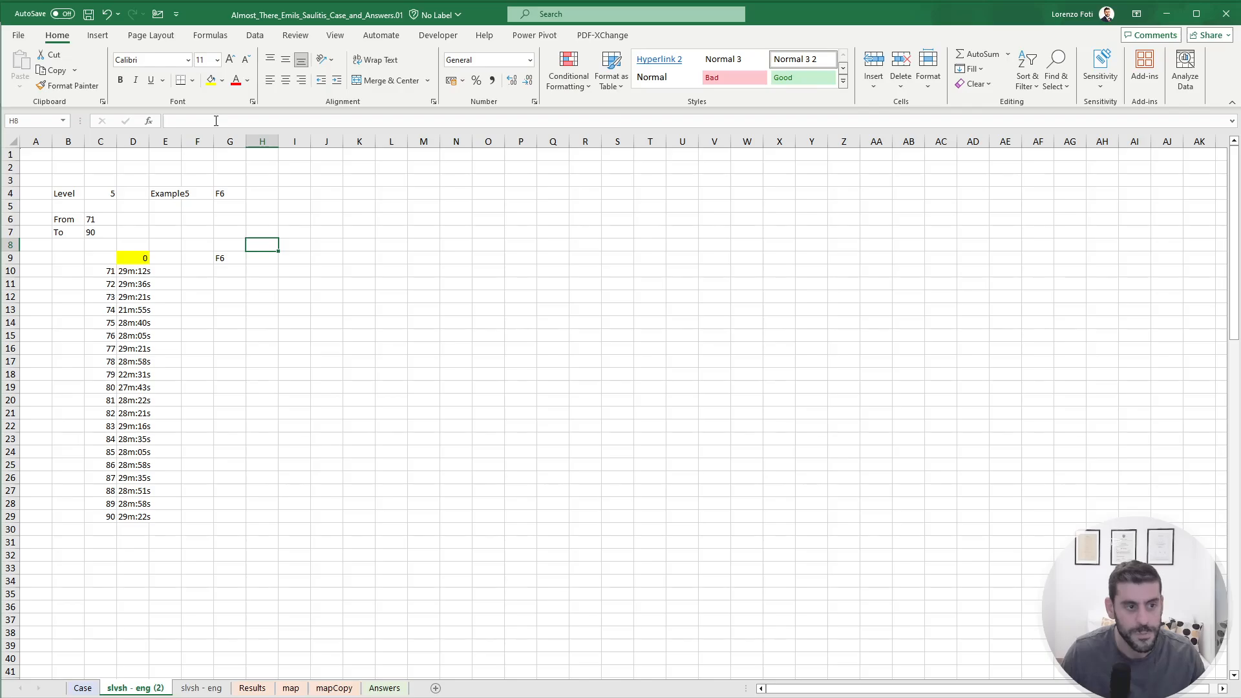
text(+arro)
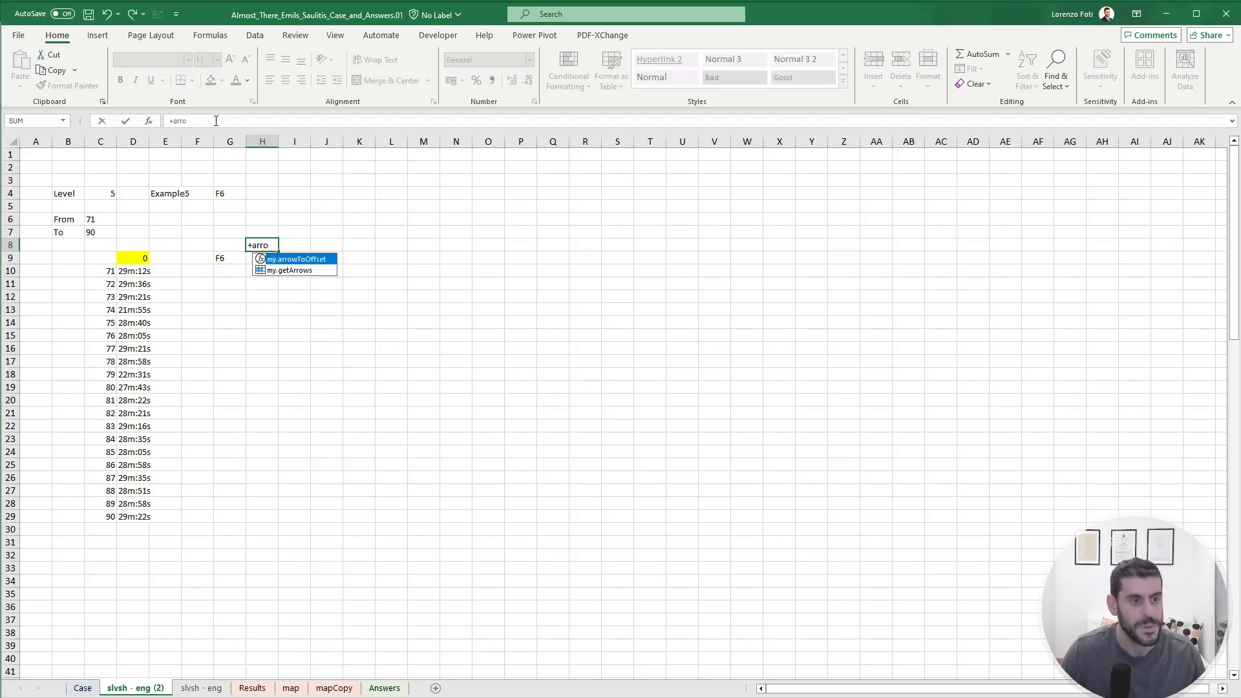
key(Down)
key(Tab)
key(ctrl+Return)
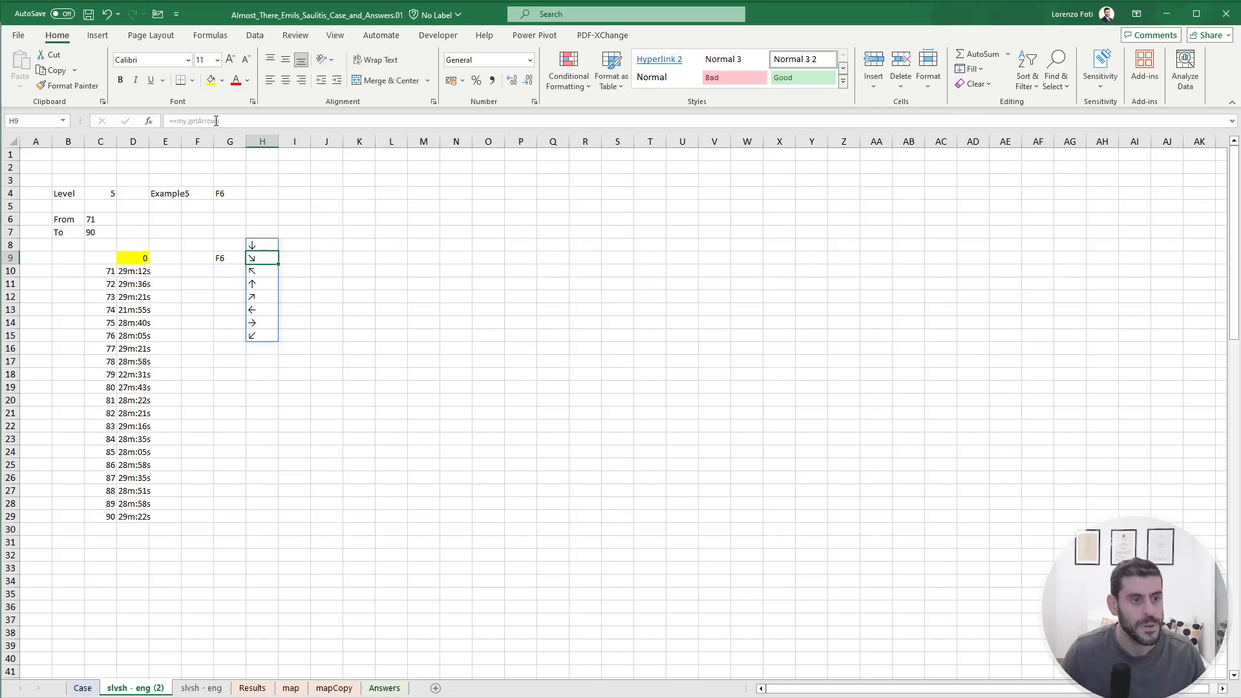
click(176, 120)
text(TRANSPOSE()
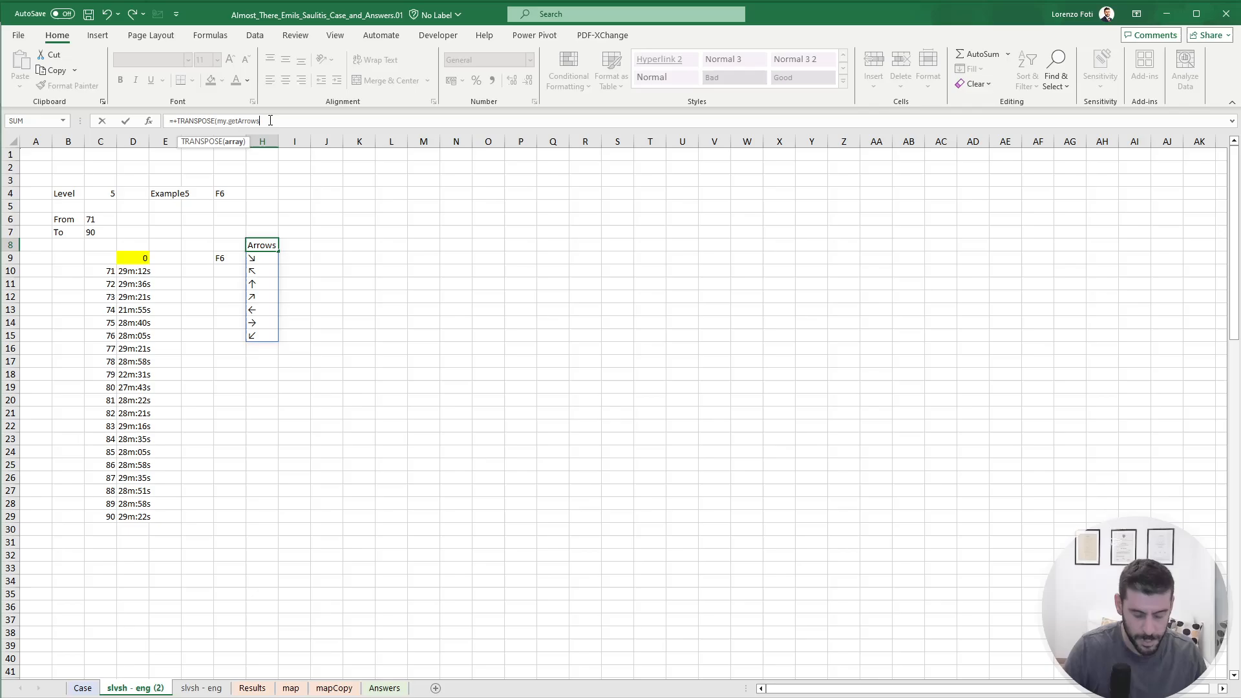
key(Return)
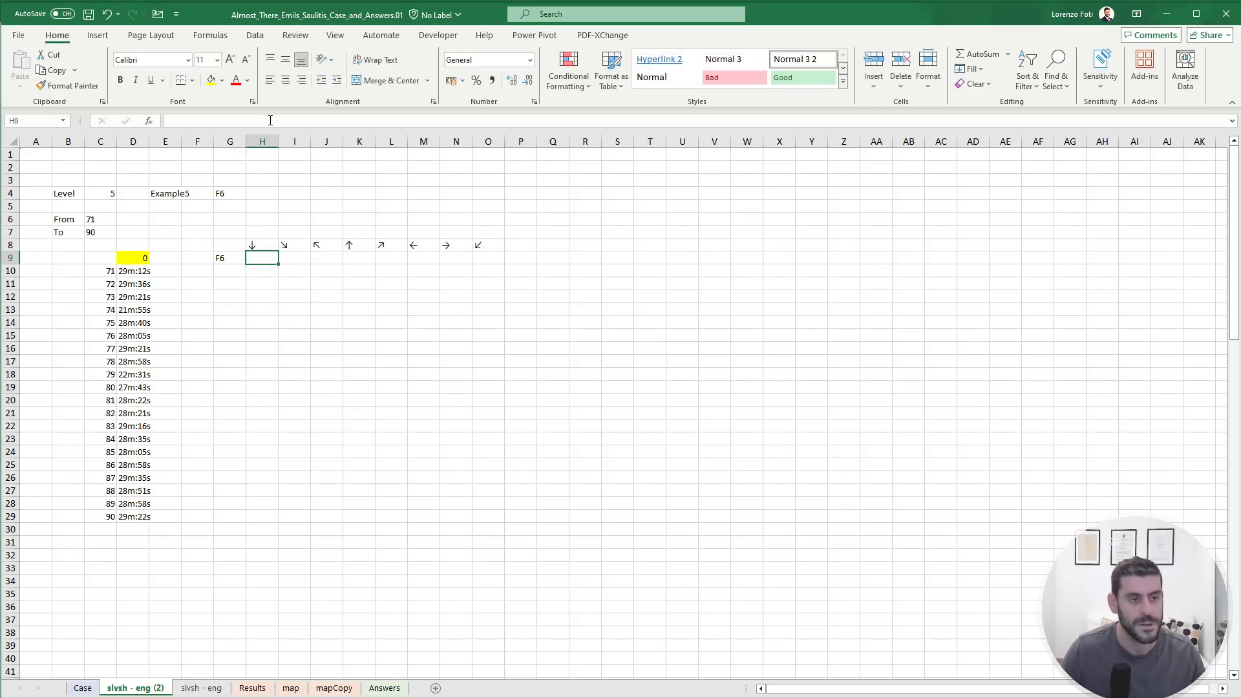
Enter my.pathfinder(G9,H$8) in H9 to find the neighbouring cell in the arrow's direction.
text(+pa)
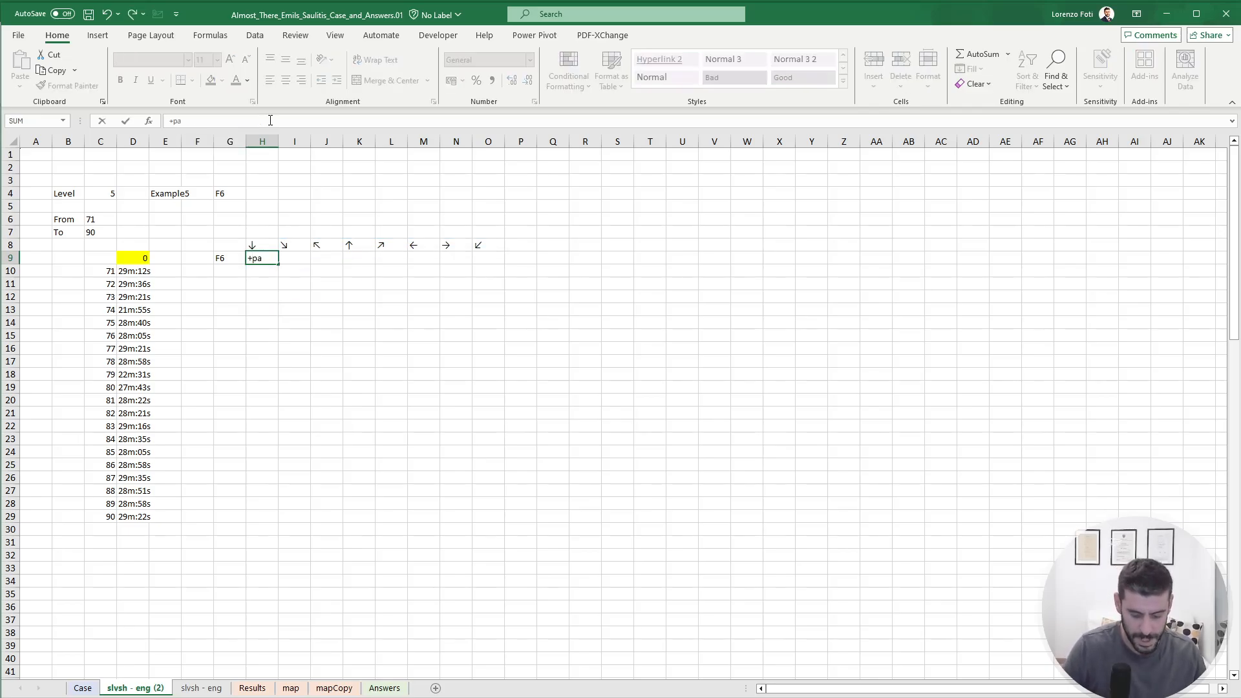
text(th)
key(Tab)
key(Left)
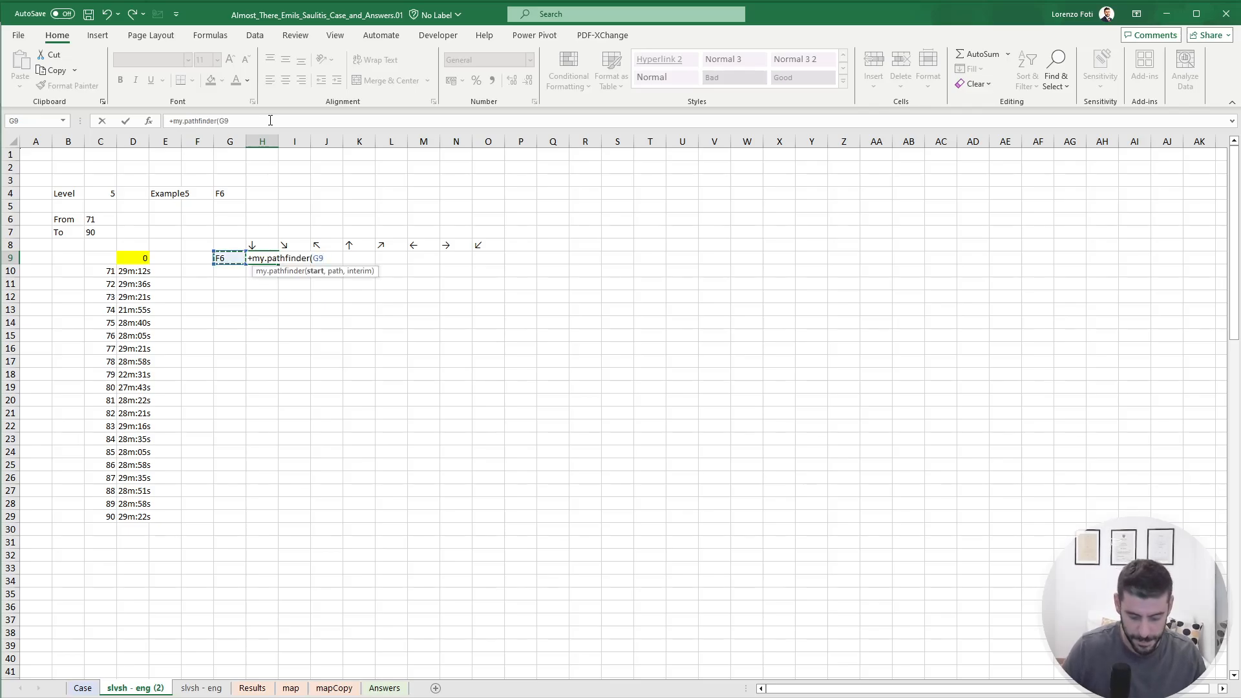
text(,)
key(Up)
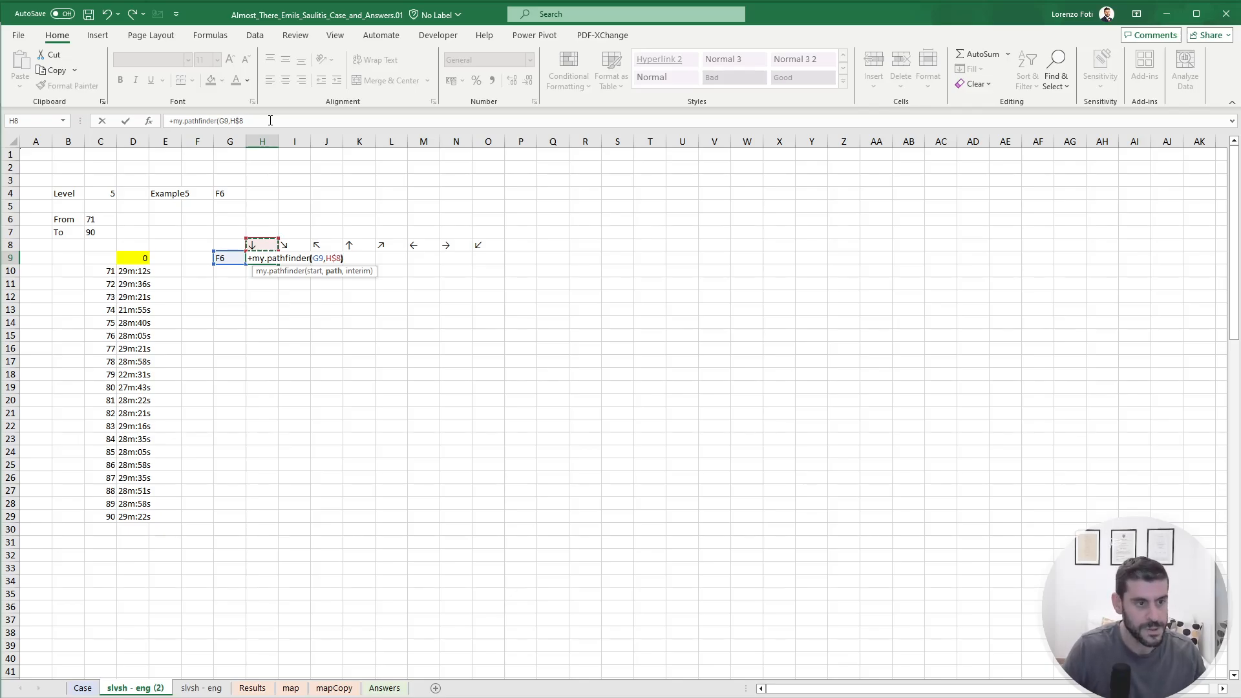
key(ctrl+Return)
Copy the two-argument pathfinder formula from H9 across the other arrow columns.
key(ctrl+c)
key(Right)
key(shift+Right)
key(shift+Right)
key(shift+Right)
key(shift+Right)
key(shift+Right)
key(shift+Right)
key(ctrl+v)
key(Escape)
Add 0 as the interim argument of the pathfinder formula in H9.
key(Left)
click(270, 120)
key(Escape)
click(278, 117)
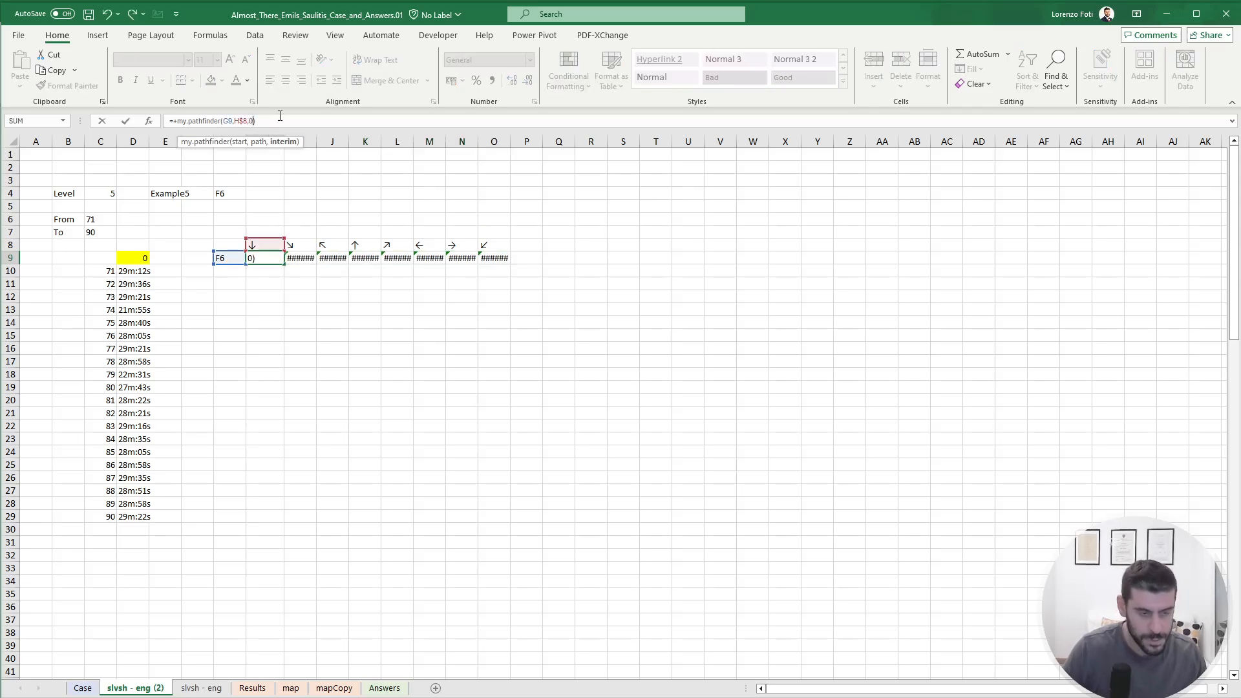
key(Return)
Copy the H9 pathfinder formula with interim 0 across I9:O9.
key(Up)
key(ctrl+c)
key(Right)
key(shift+Right)
key(shift+Right)
key(shift+Right)
key(shift+Right)
key(shift+Right)
key(shift+Right)
key(ctrl+v)
key(Escape)
Try clearing the results beneath the first two diagonal arrows in I9 and J9.
key(Left)
key(Right)
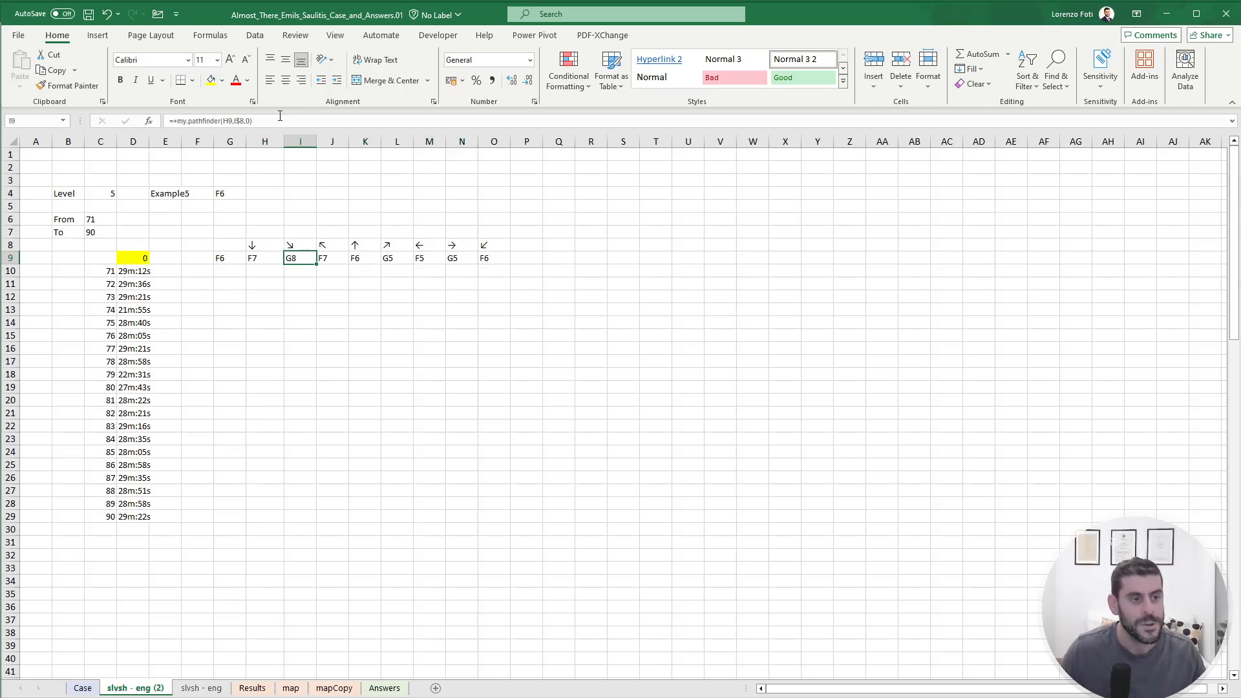
key(Delete)
key(Right)
key(Delete)
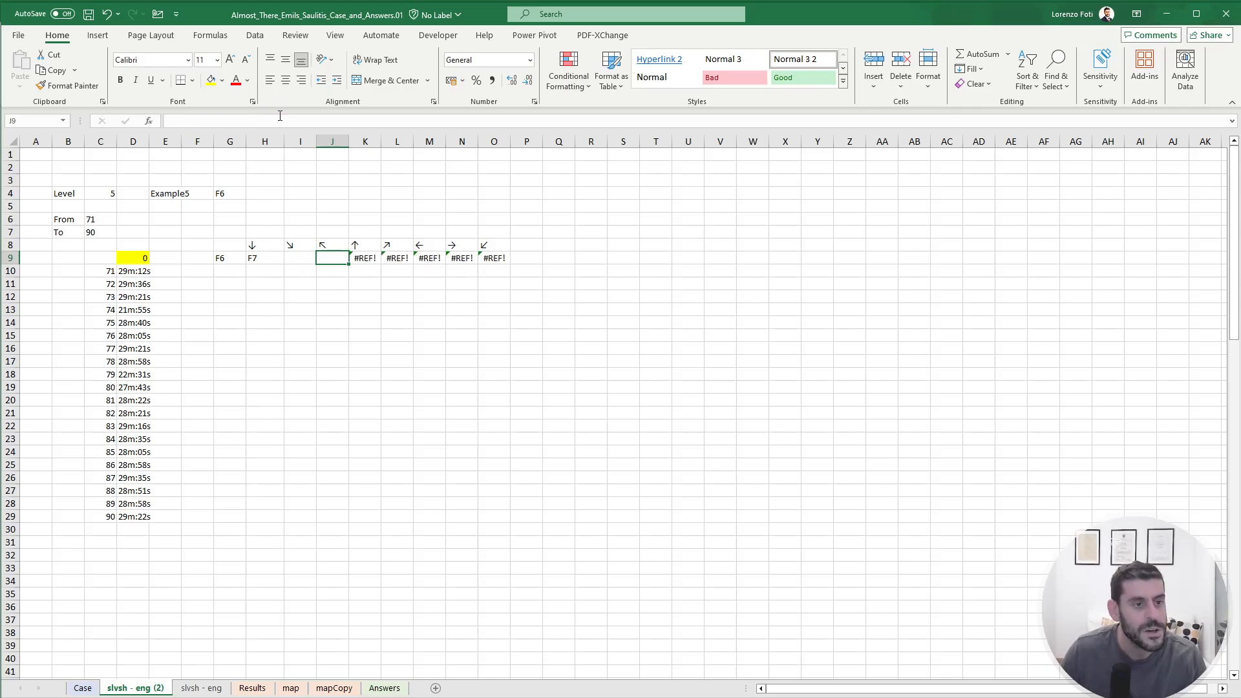
key(Left)
key(Left)
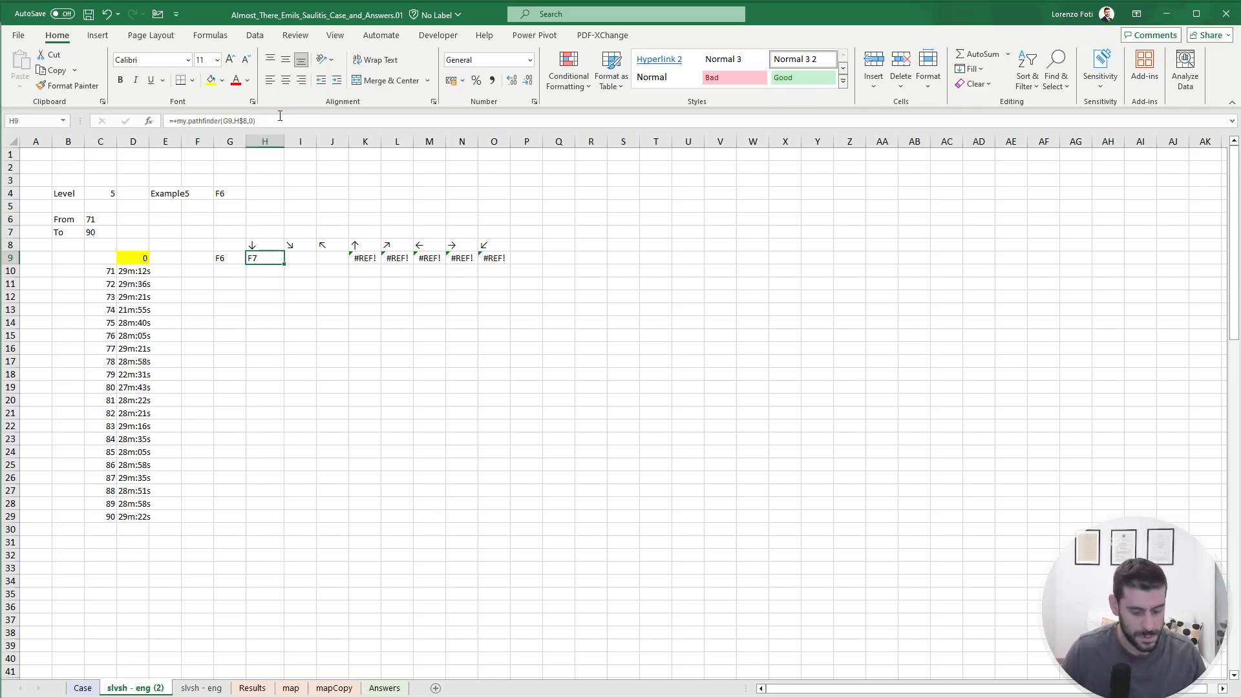
Undo the clearing of I9 and J9 and the last formula copy across row 9.
key(ctrl+z)
key(ctrl+z)
key(ctrl+z)
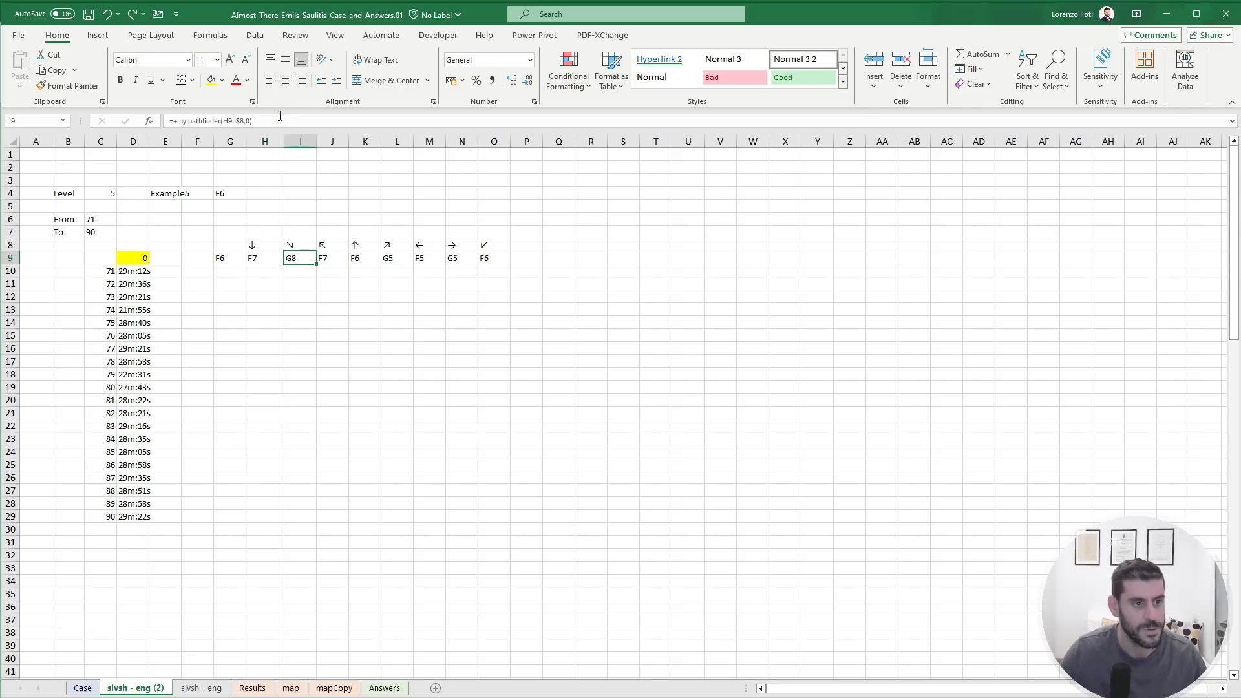
Lock the start reference's column in the H9 formula so it reads my.pathfinder($G9,H$8,0).
click(254, 258)
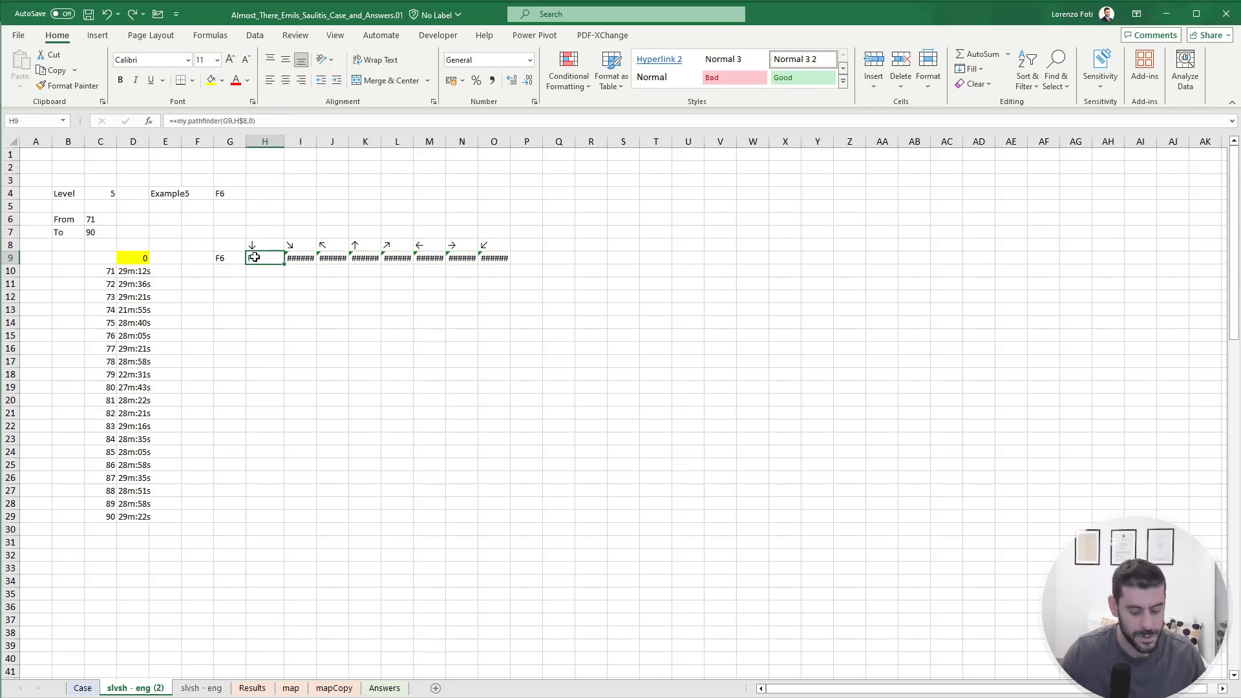
click(231, 120)
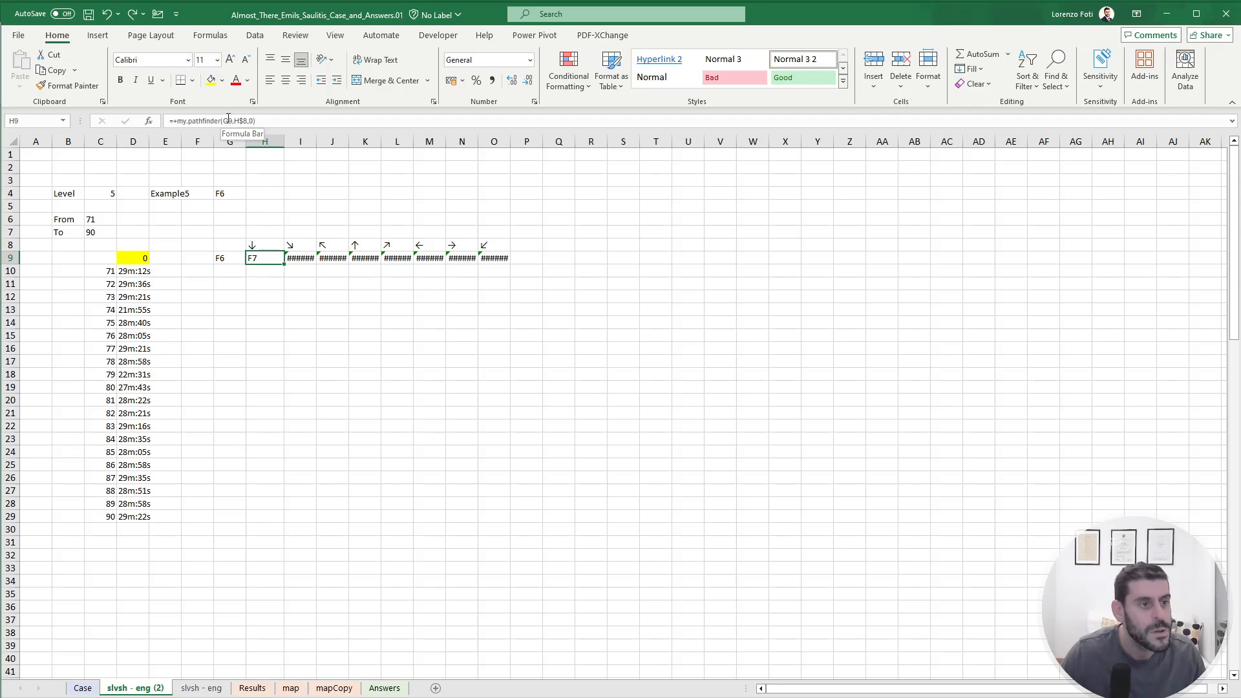
key(F4)
key(F4)
key(F4)
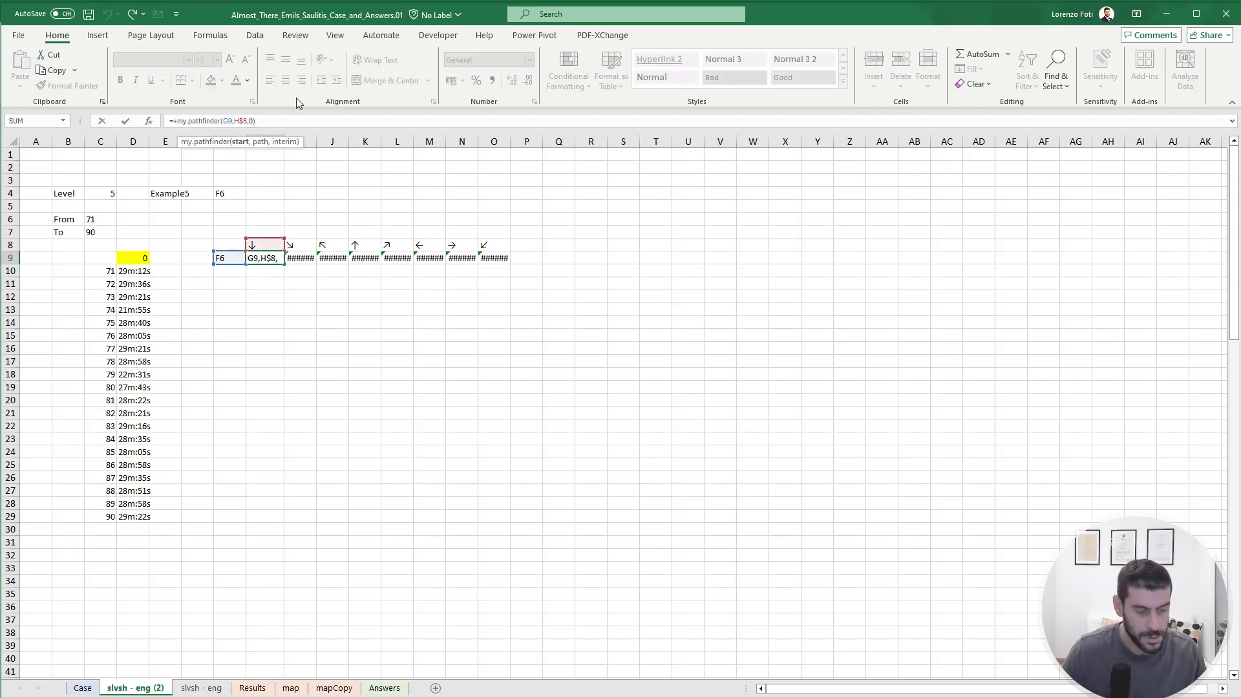
key(Return)
Copy the corrected H9 formula with the $G9 reference across I9:O9.
key(Up)
key(ctrl+c)
key(Right)
key(ctrl+shift+Right)
key(ctrl+v)
key(Escape)
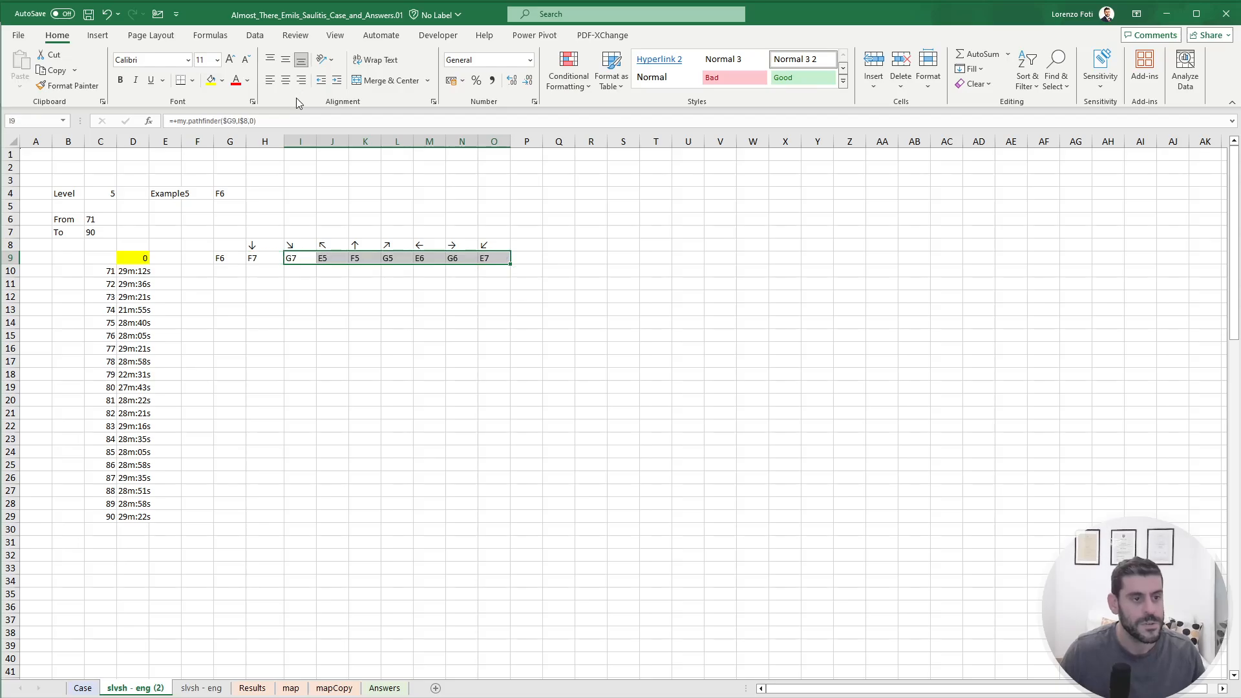
Clear the diagonal-direction results in I9, J9, L9 and O9, keeping only the four straight directions.
key(Left)
key(Right)
key(Delete)
key(Right)
key(Delete)
key(Right)
key(Right)
key(Delete)
key(Right)
key(Right)
key(Right)
key(Delete)
key(Right)
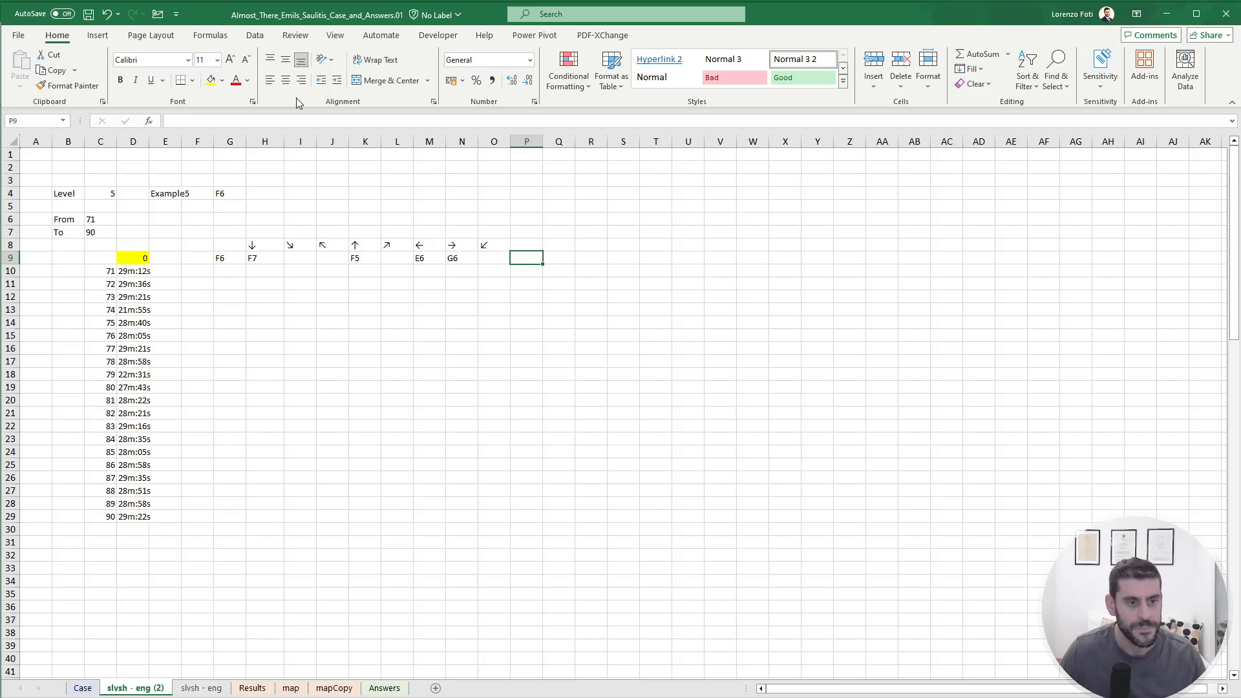
Enter an INDIRECT formula in P9 that reads the mapCopy cell whose address is given in H9.
text(+i)
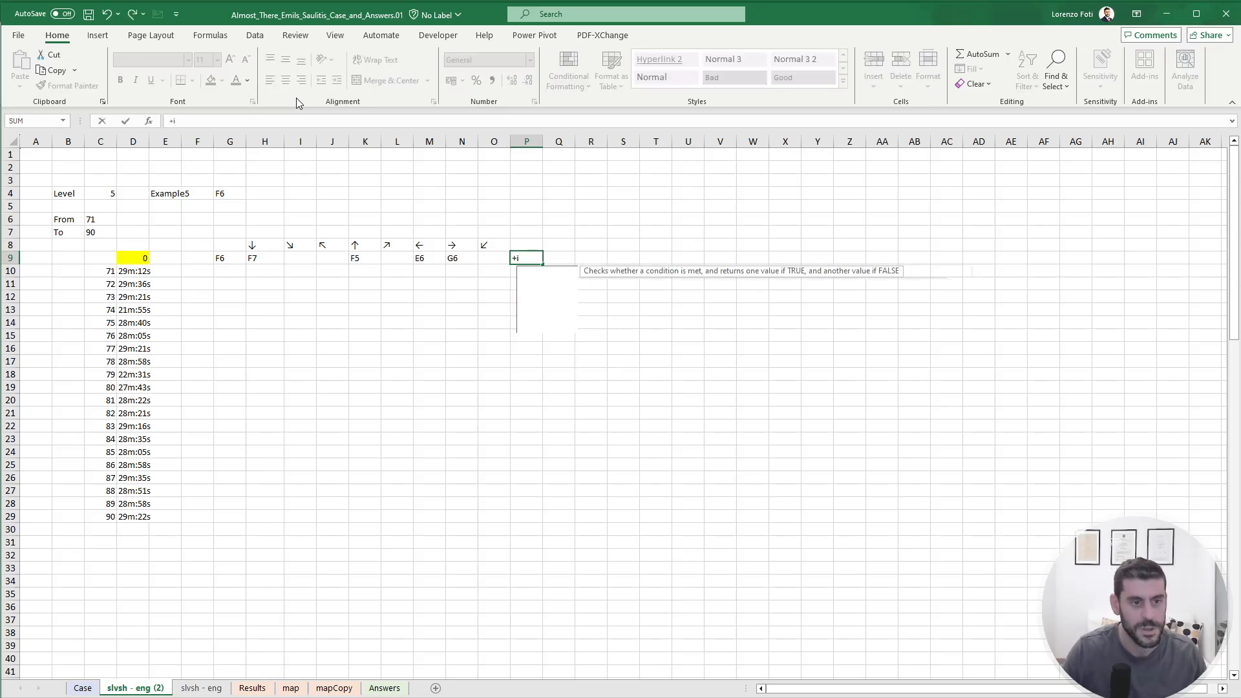
text(NDIRECT("mapCopy!)
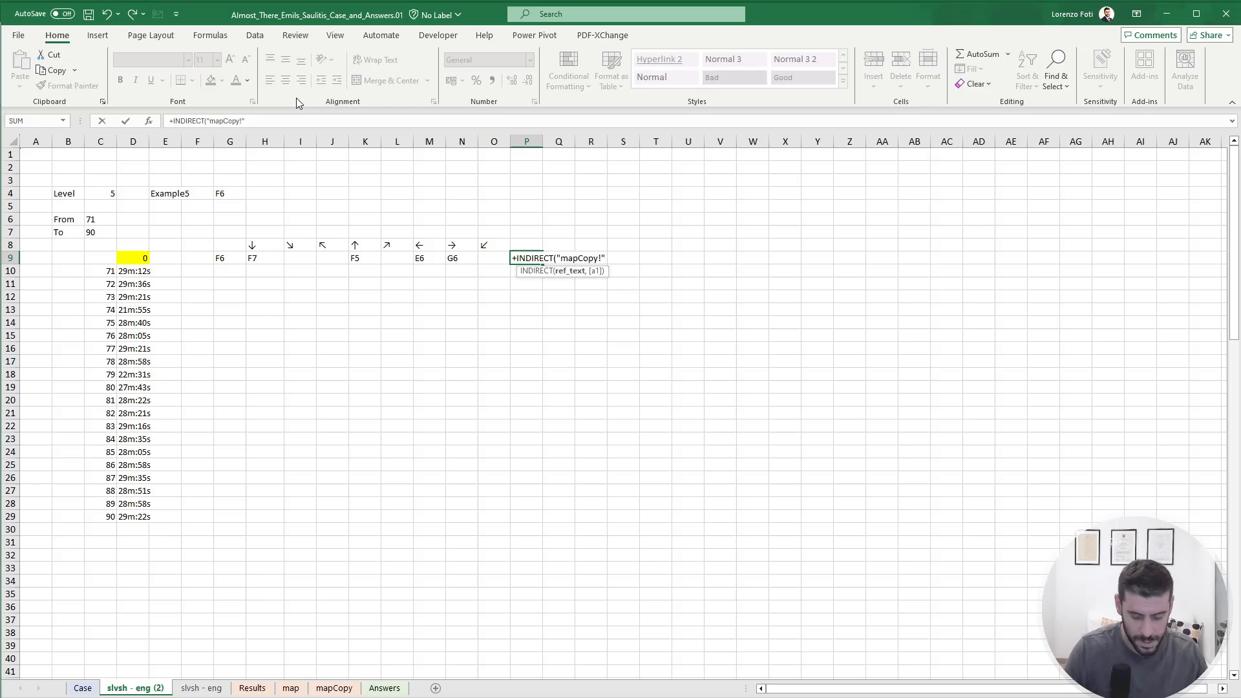
text("&)
key(Left)
key(Left)
key(Left)
key(Left)
key(Left)
key(Left)
key(Left)
key(Left)
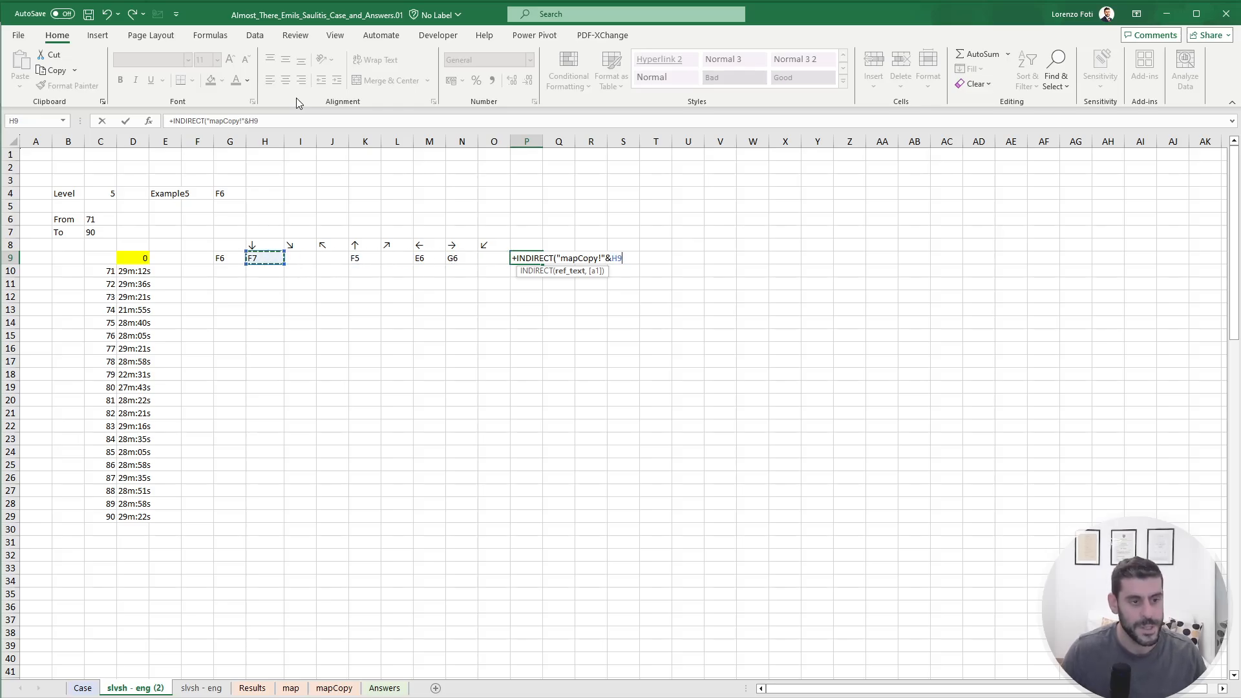
key(ctrl+Return)
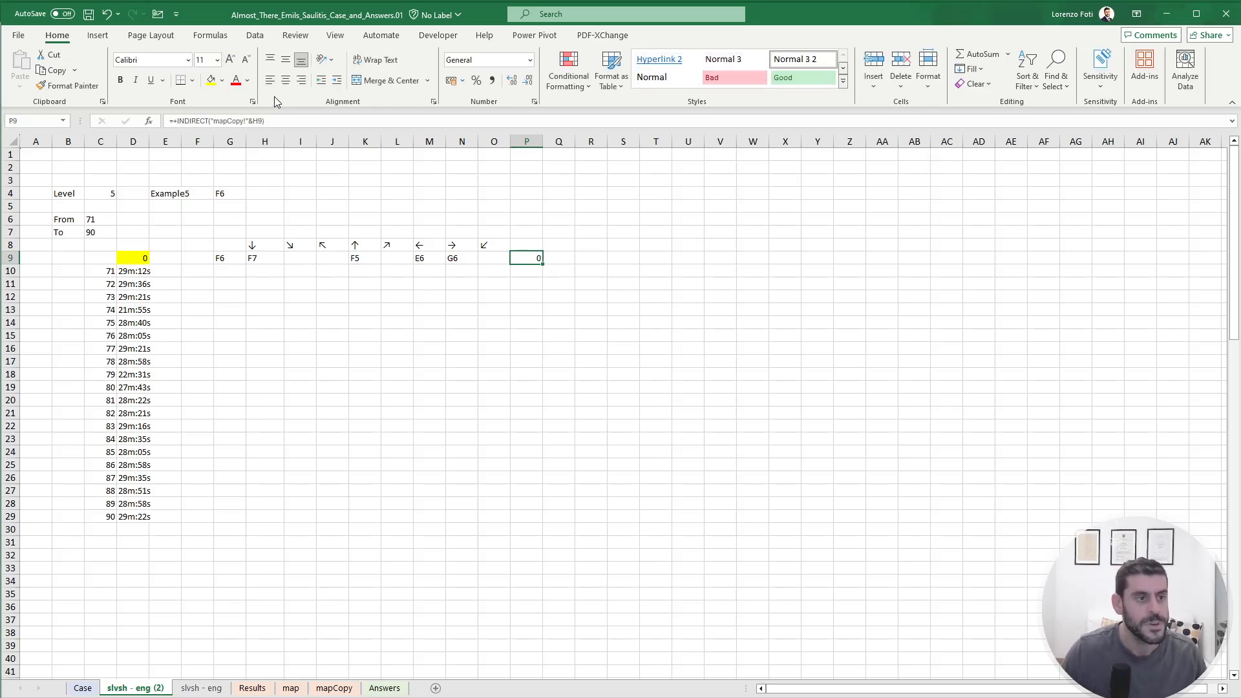
Wrap the P9 formula in IFERROR with "-" as the fallback: IFERROR(INDIRECT("mapCopy!"&H9),"-").
click(177, 121)
text(IFERROR()
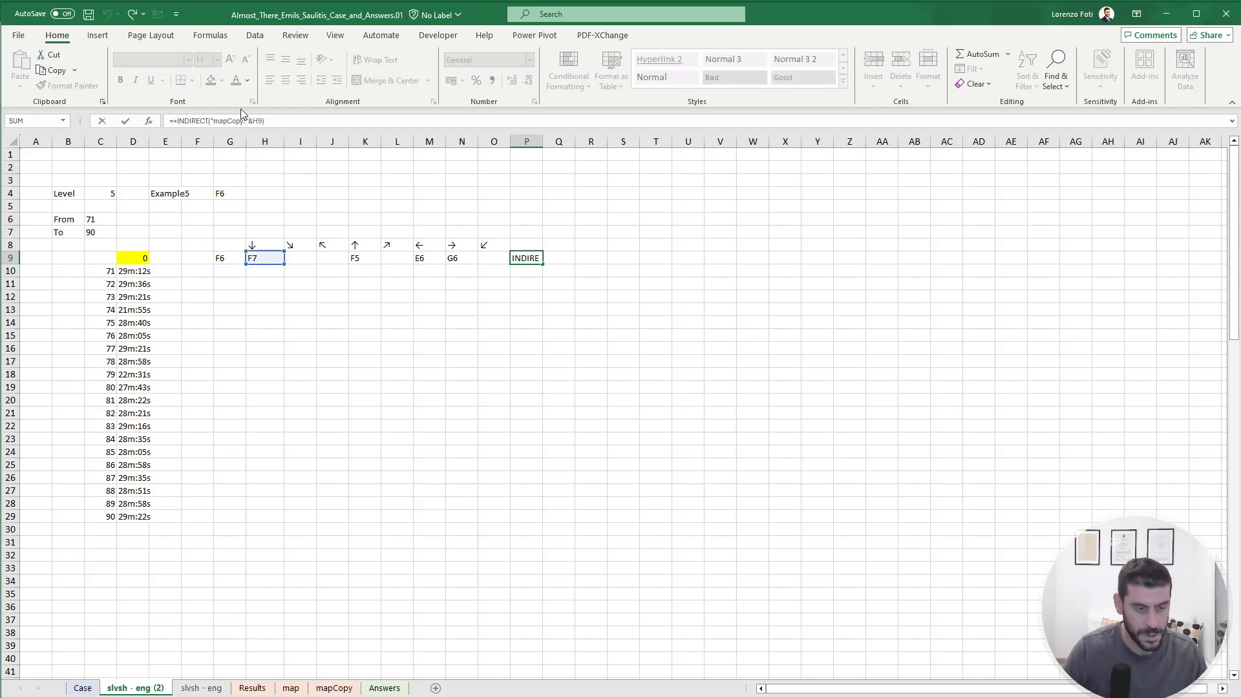
click(332, 120)
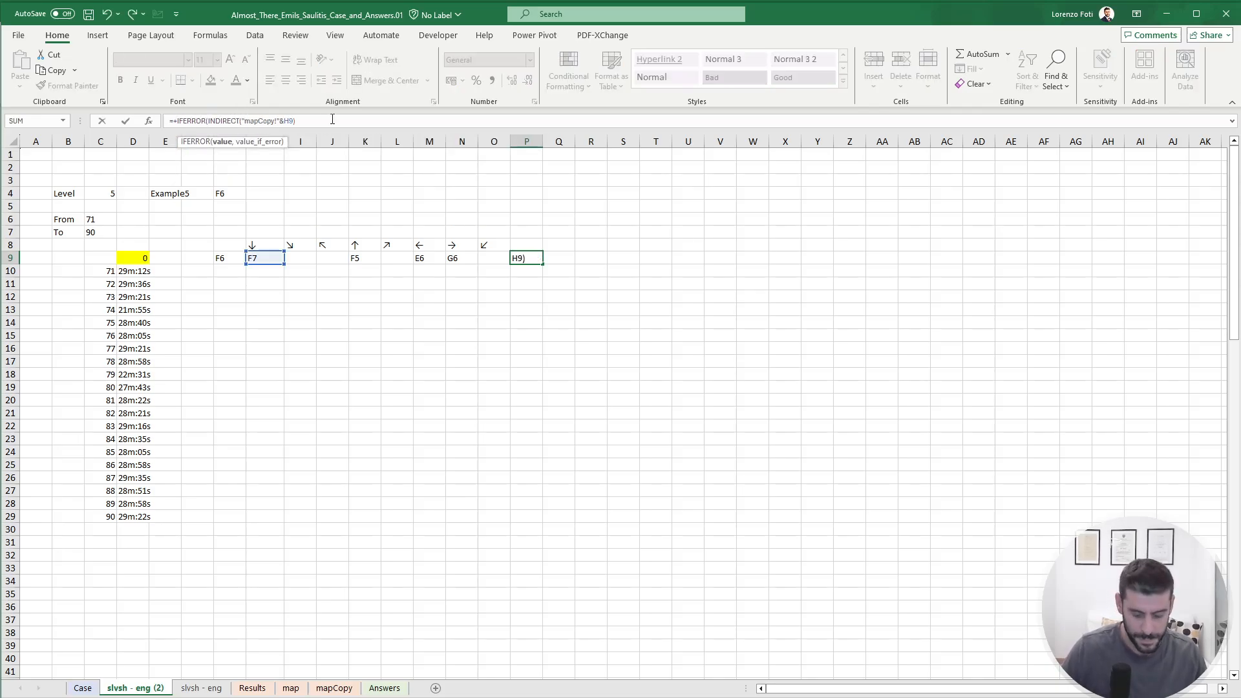
text(,)
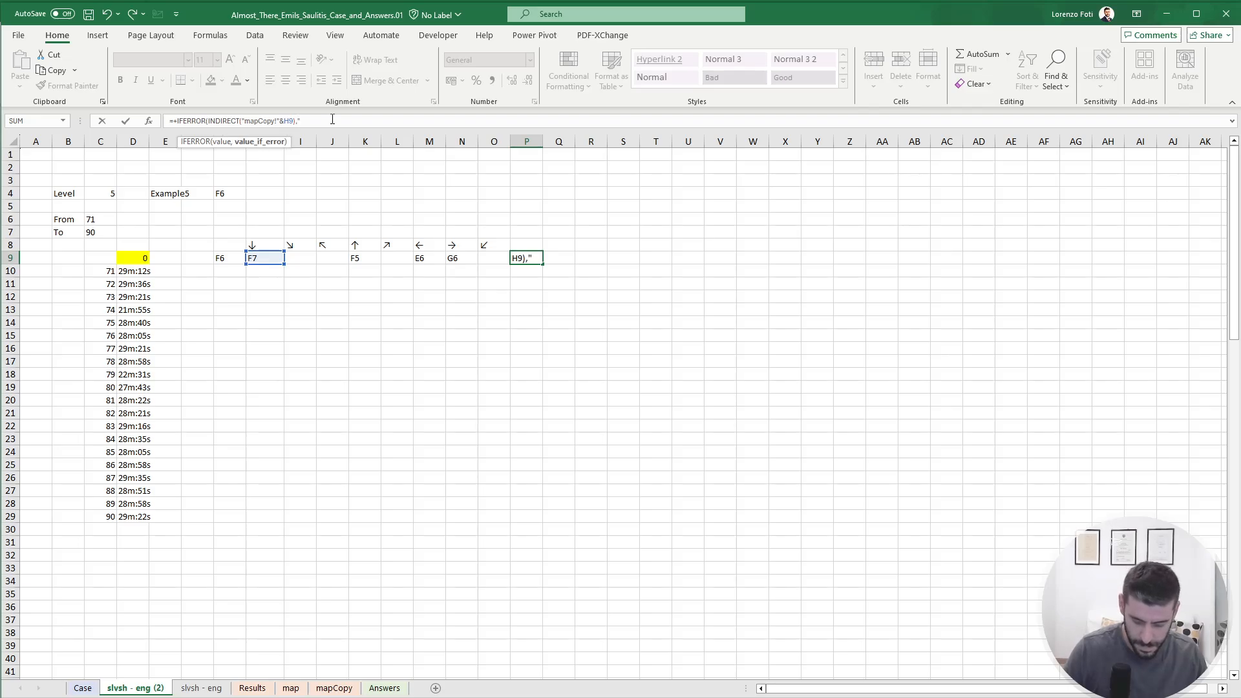
text("-")
key(ctrl+Return)
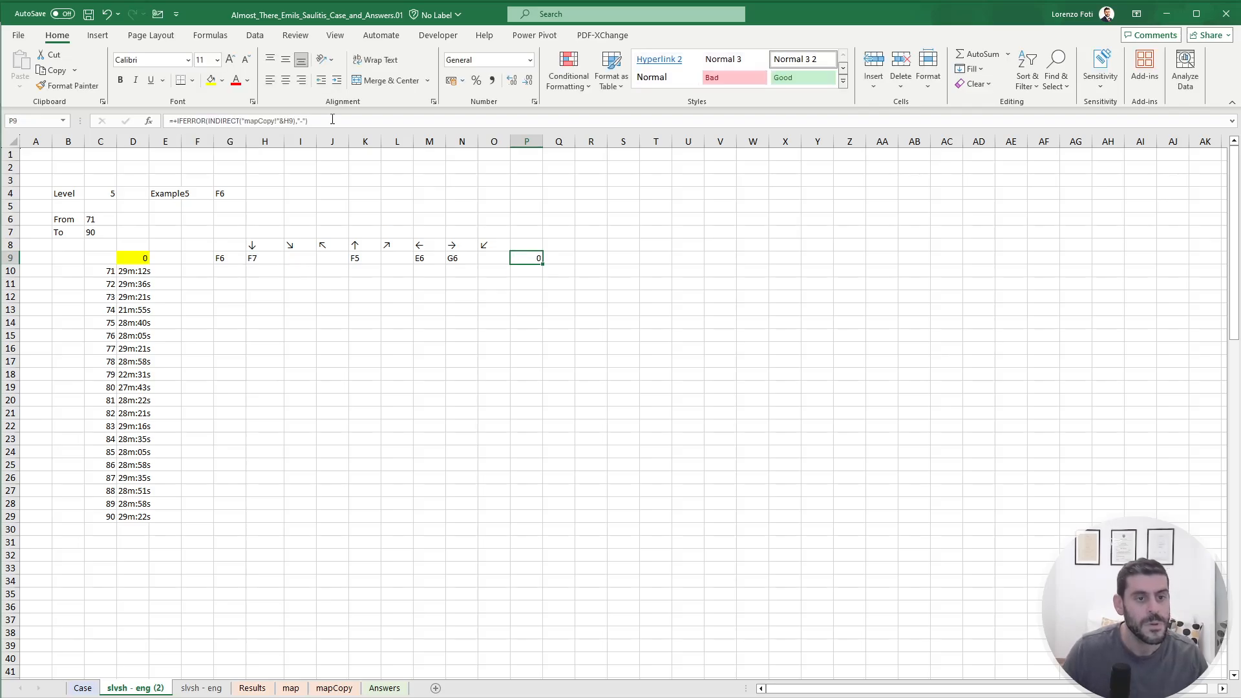
Copy the P9 lookup formula across Q9:W9 so every direction column has a map value.
key(ctrl+c)
key(Right)
key(shift+Right)
key(shift+Right)
key(shift+Right)
key(shift+Right)
key(shift+Right)
key(ctrl+v)
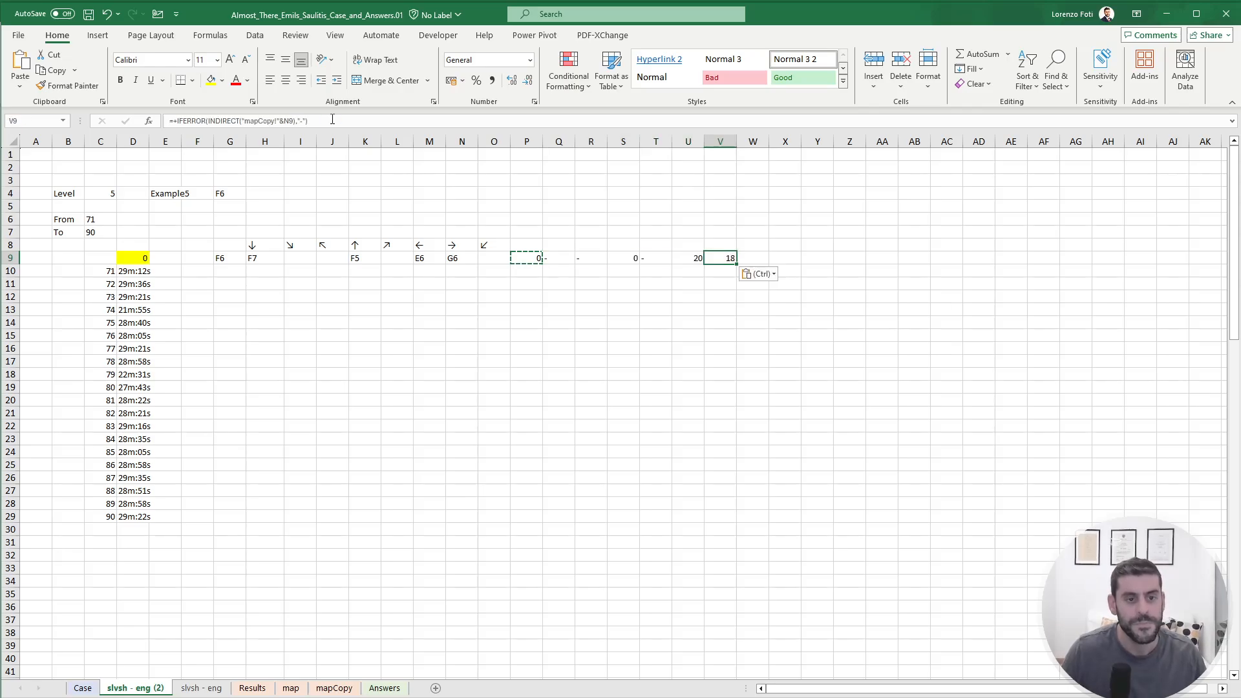
key(F2)
key(Tab)
key(ctrl+r)
Review the looked-up map values across P9:W9.
key(Left)
key(Left)
key(Left)
key(Left)
key(Left)
key(Left)
key(Left)
key(Right)
key(Right)
key(Right)
key(Right)
key(Right)
key(Right)
key(Right)
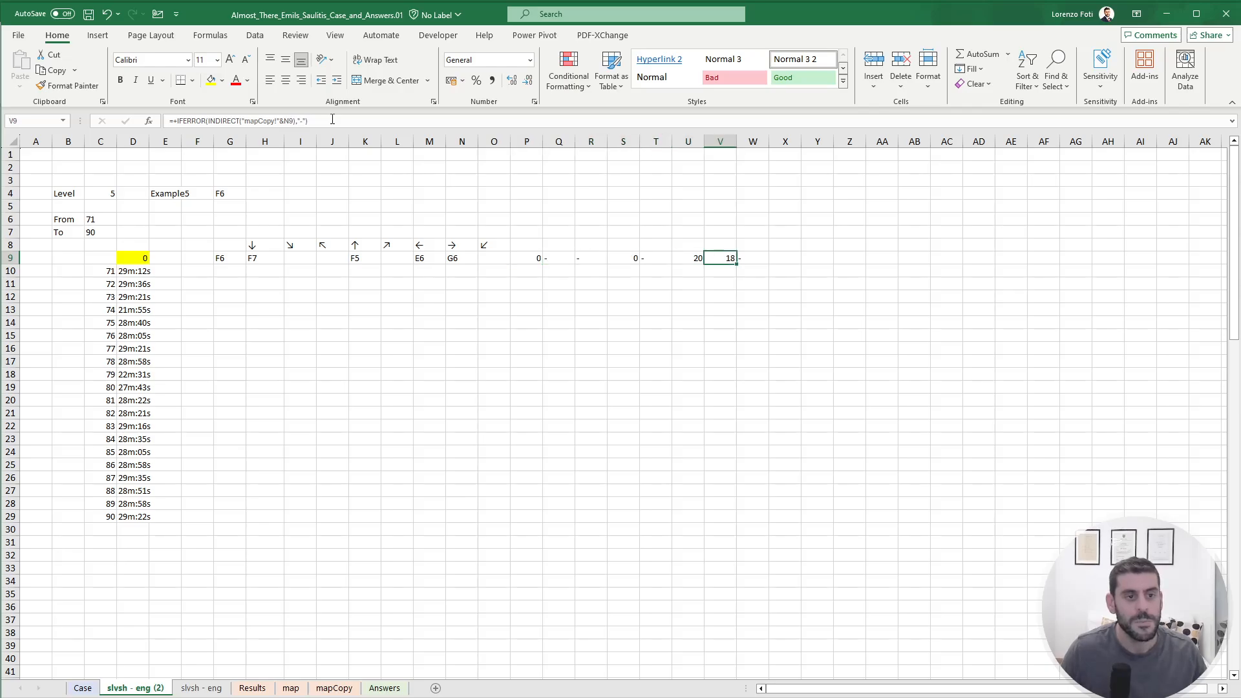
key(Right)
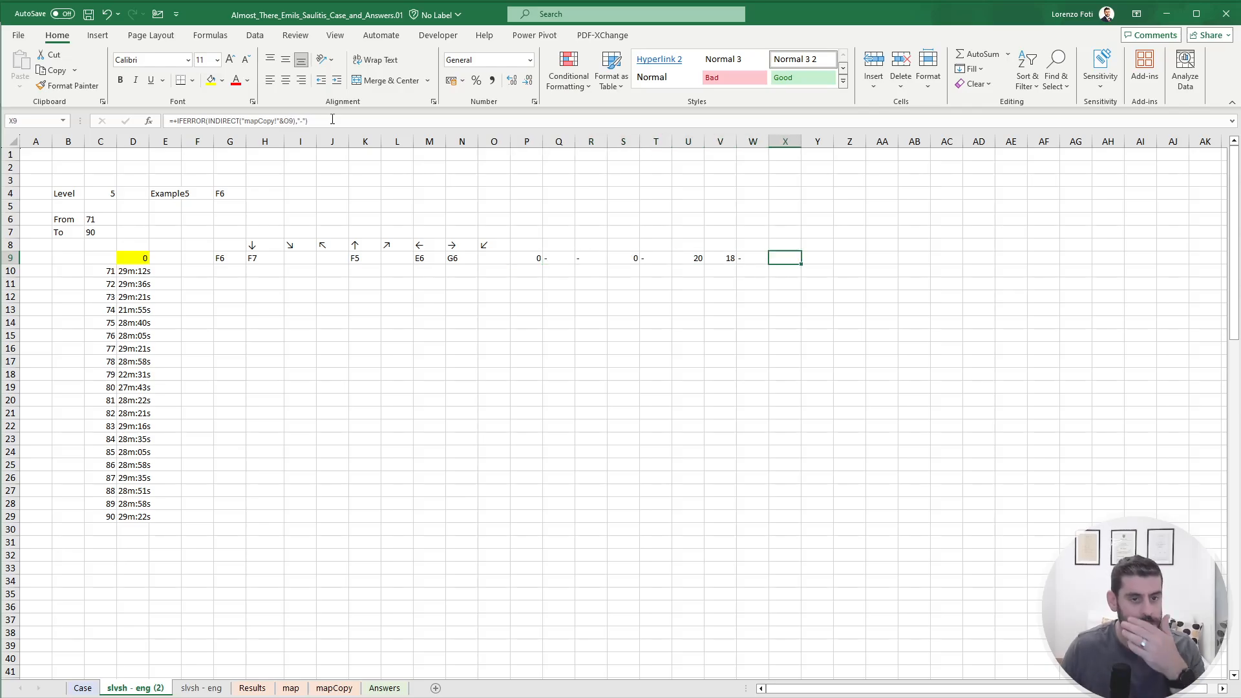
key(Right)
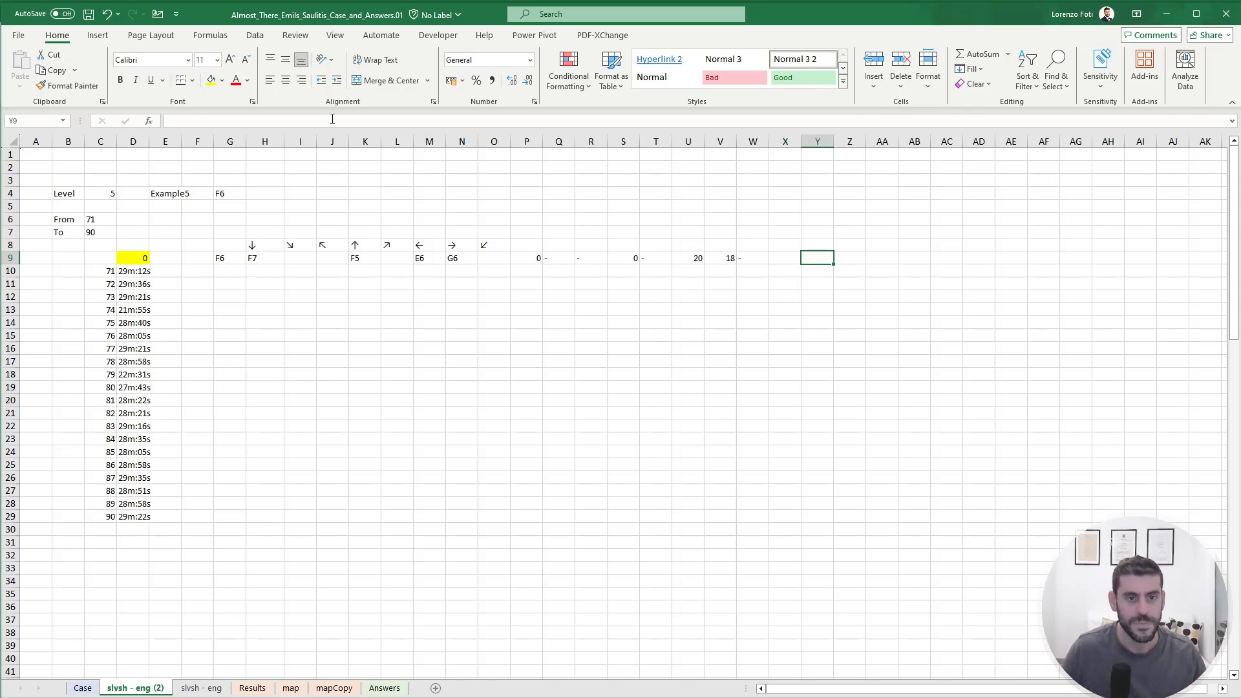
text(+indi)
key(Tab)
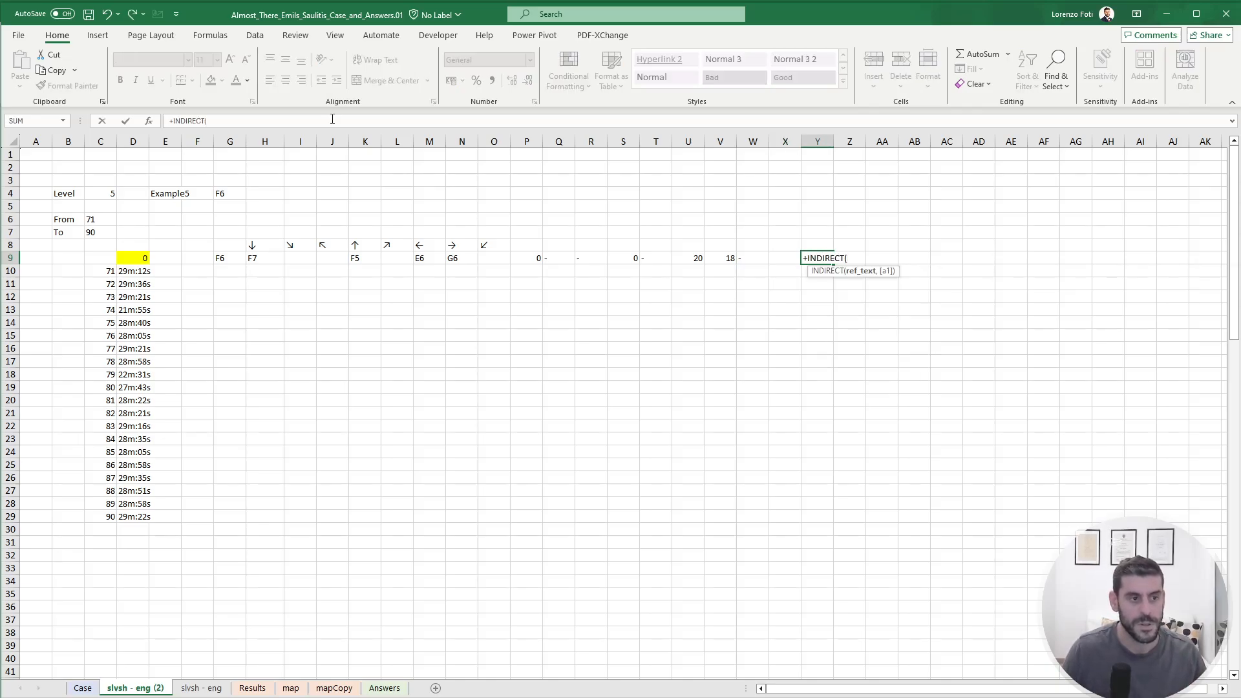
key(Escape)
Copy the W9 lookup formula into Y9 and point its reference to the start address in G9.
key(Left)
key(Left)
key(ctrl+c)
key(Right)
key(Right)
key(ctrl+v)
key(Escape)
click(332, 120)
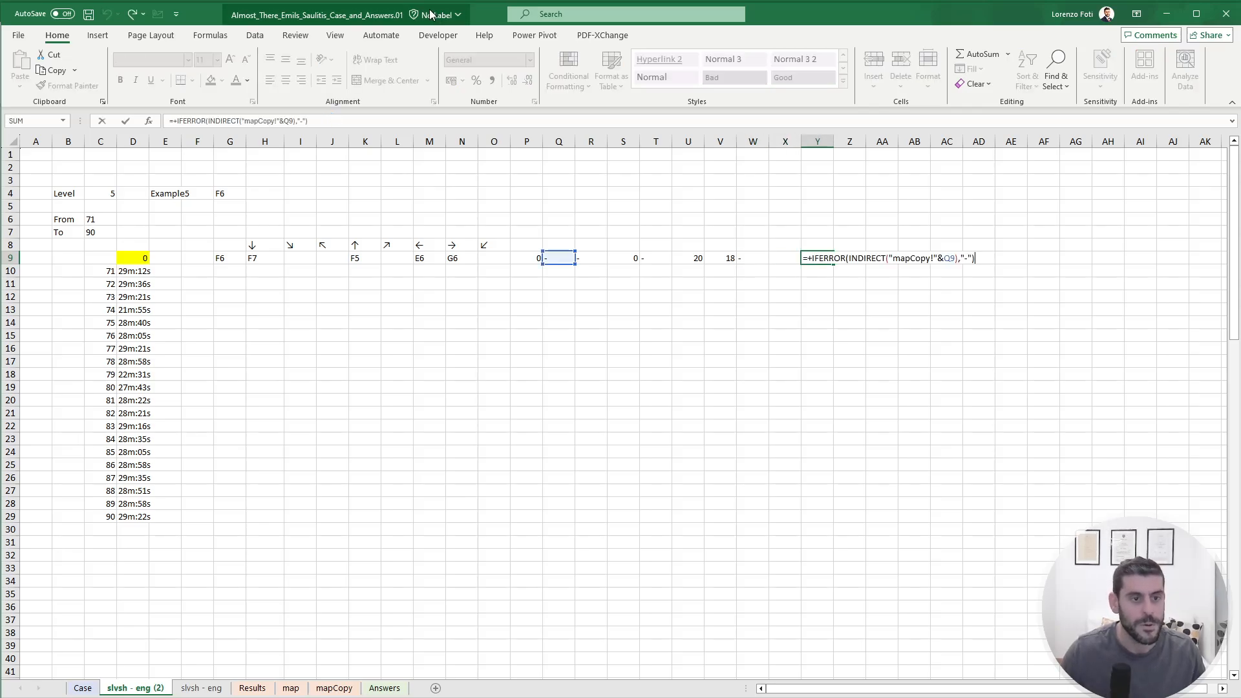
drag(554, 265, 222, 265)
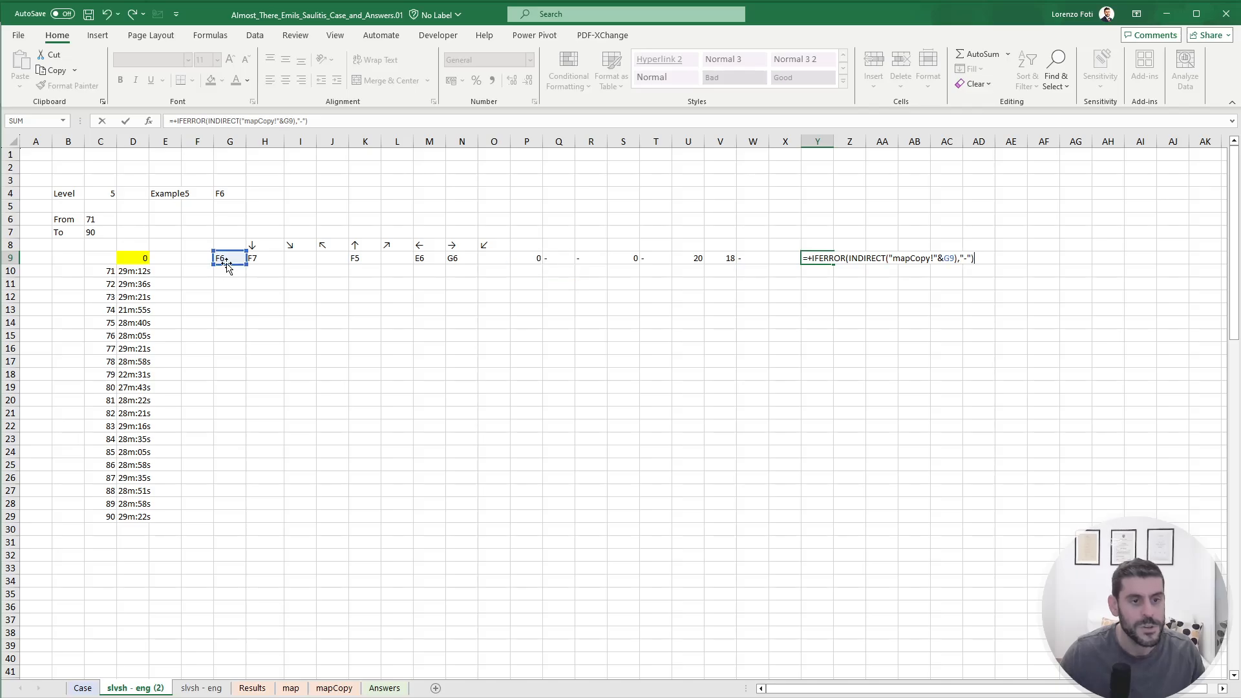
key(Return)
text(3)
key(Escape)
key(Up)
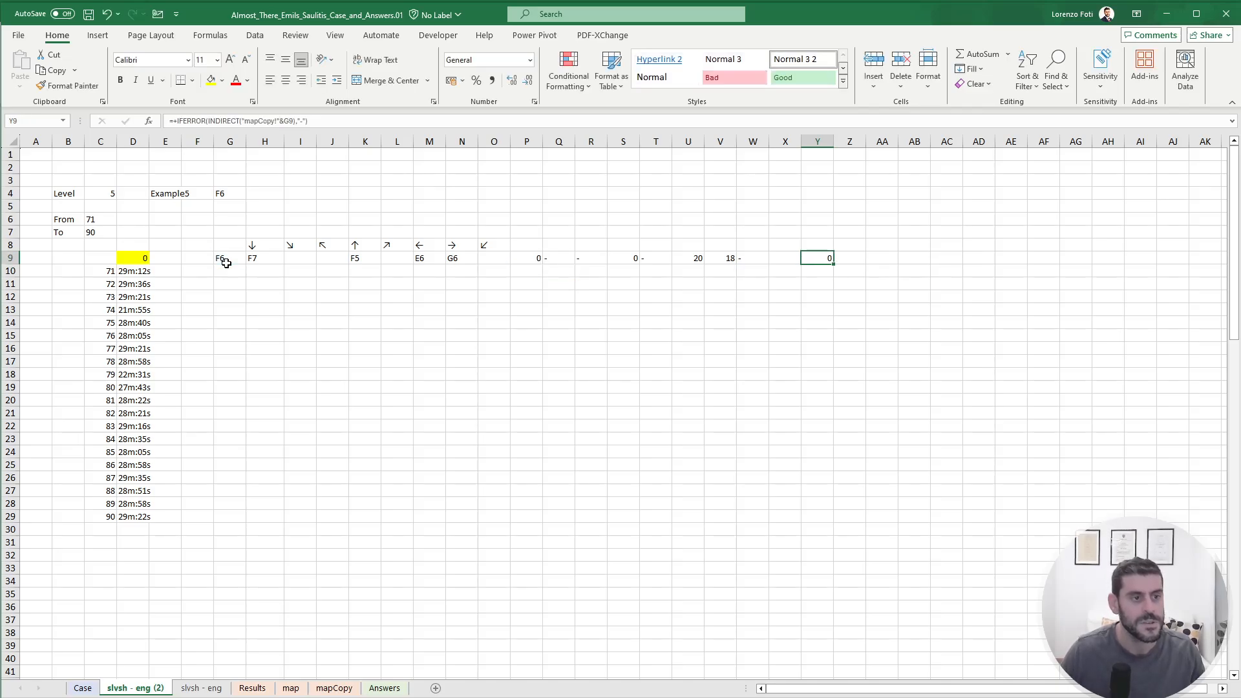
key(F2)
key(Escape)
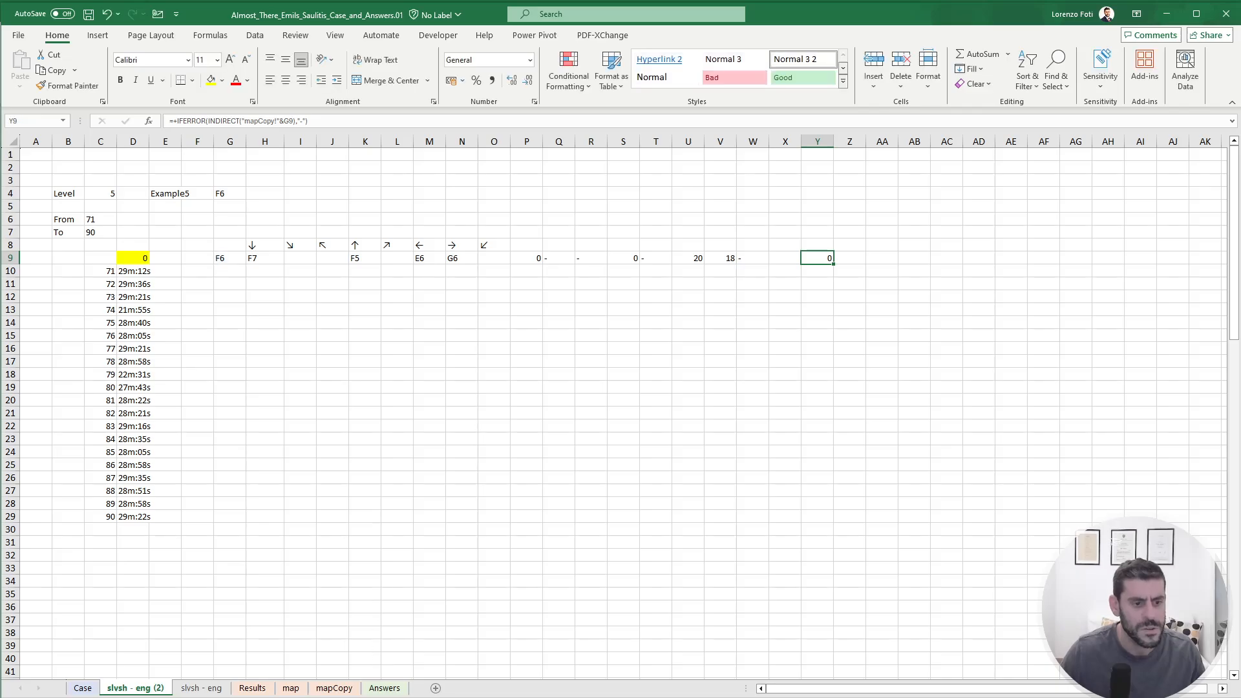
Check the path number in cell F6 on the mapCopy sheet and return to the slvsh - eng (2) sheet.
click(334, 688)
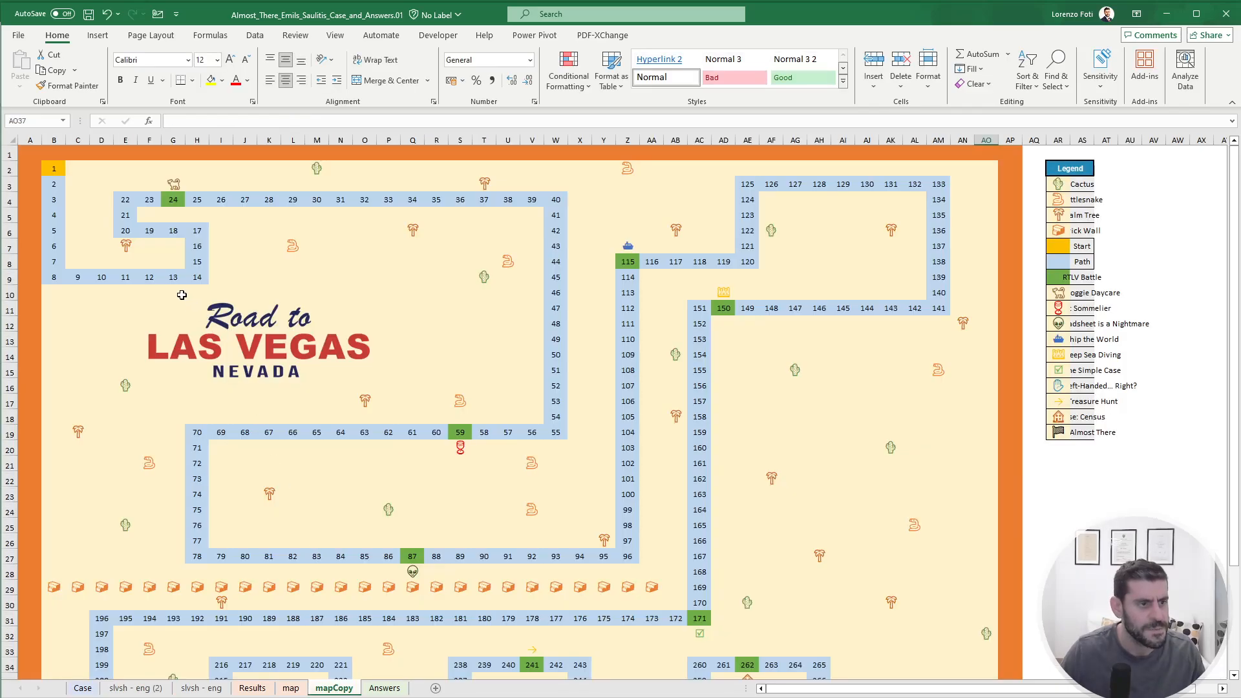
click(124, 232)
click(144, 229)
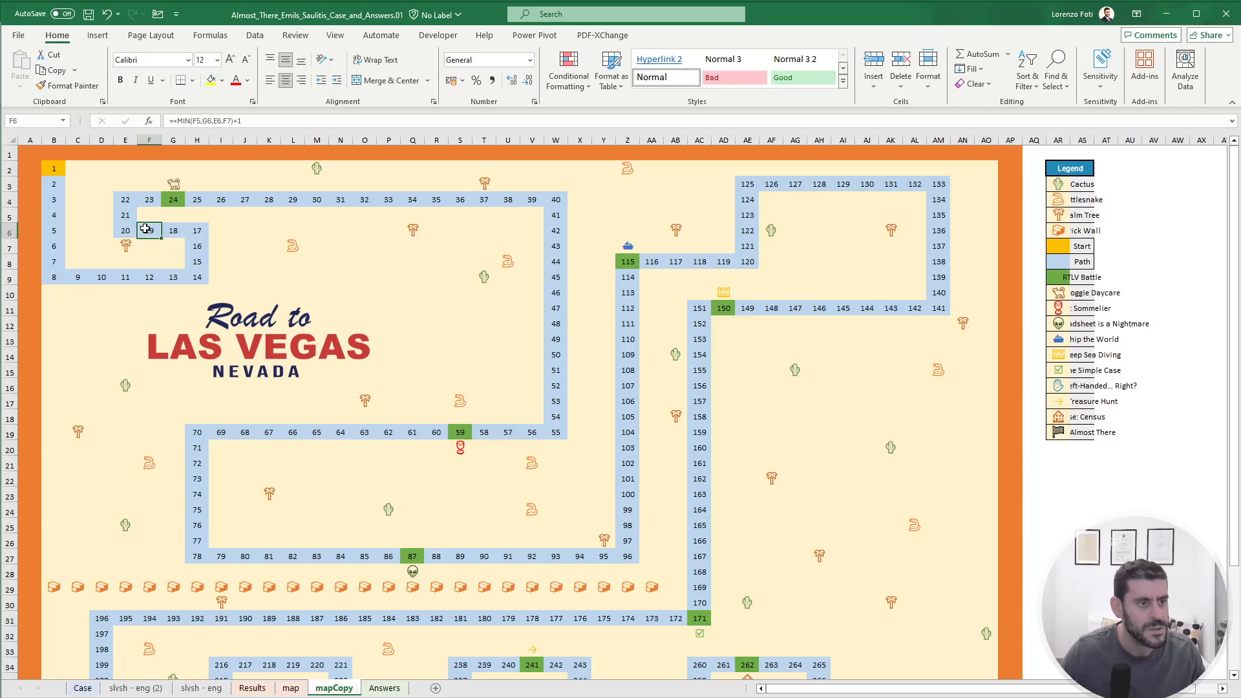
click(123, 690)
Enter a MAX formula in AA9 over the neighbouring map values in P9:W9.
click(853, 257)
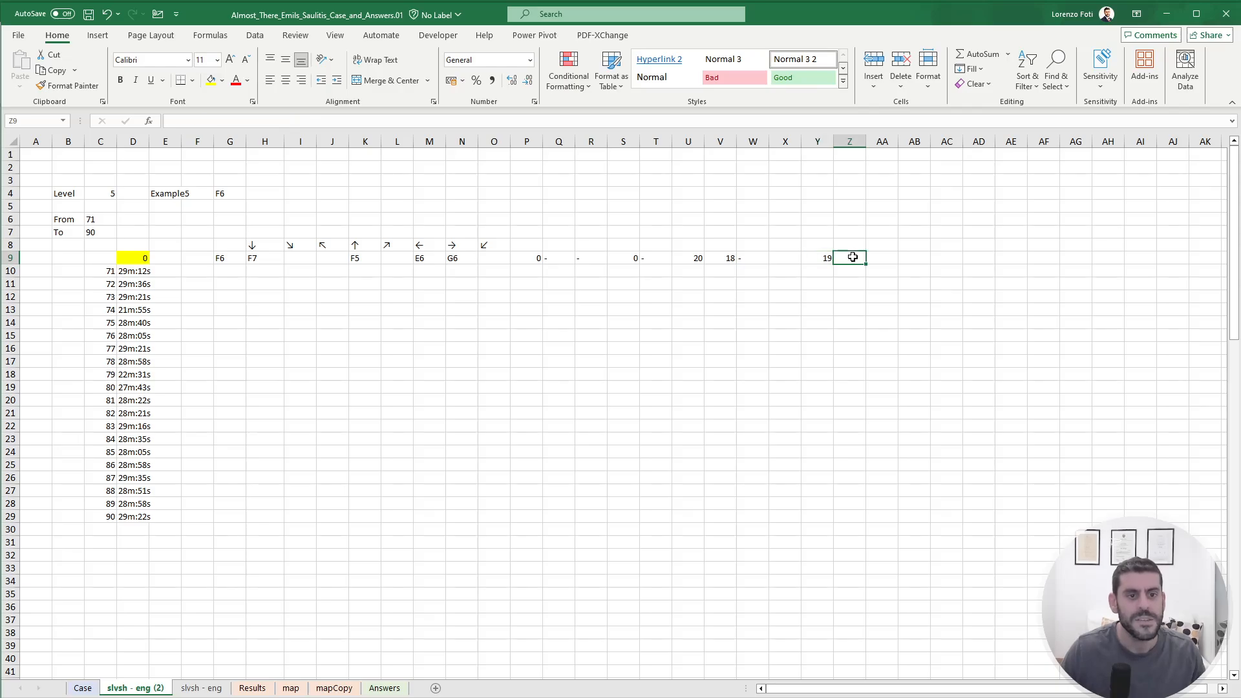
click(879, 260)
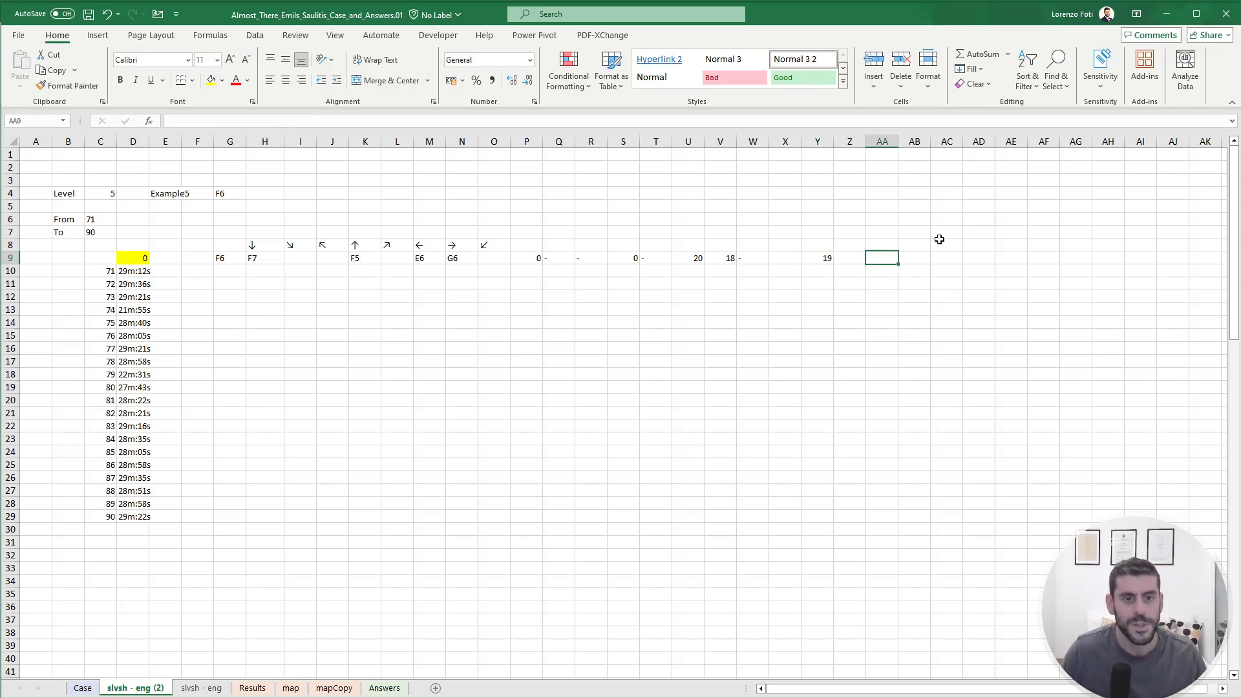
text(+)
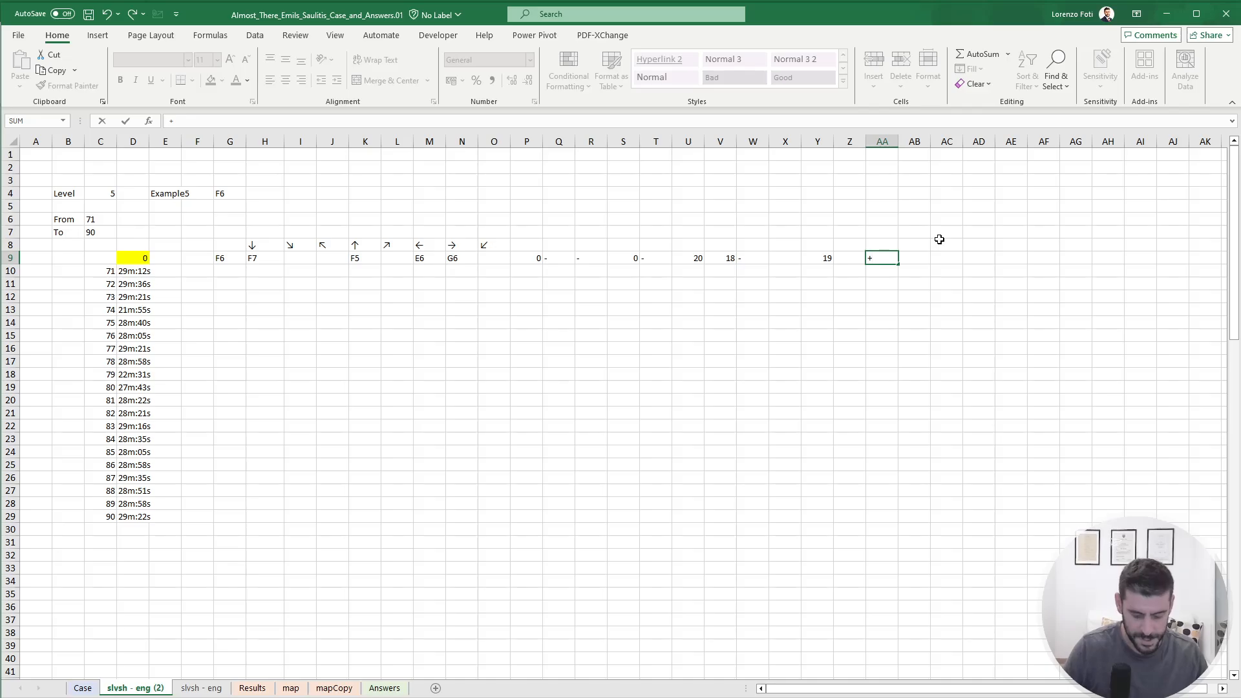
text(max()
key(Left)
key(Left)
key(Left)
key(Left)
key(Left)
key(Left)
key(Left)
key(Left)
key(Left)
key(Left)
key(Left)
key(shift+Right)
key(shift+Right)
key(shift+Right)
key(shift+Right)
key(shift+Right)
key(shift+Right)
key(shift+Right)
key(Return)
Enter a MATCH formula in AB9 that finds the position of AA9 within P9:W9 with exact match 0.
key(Up)
key(Right)
text(+MATCH()
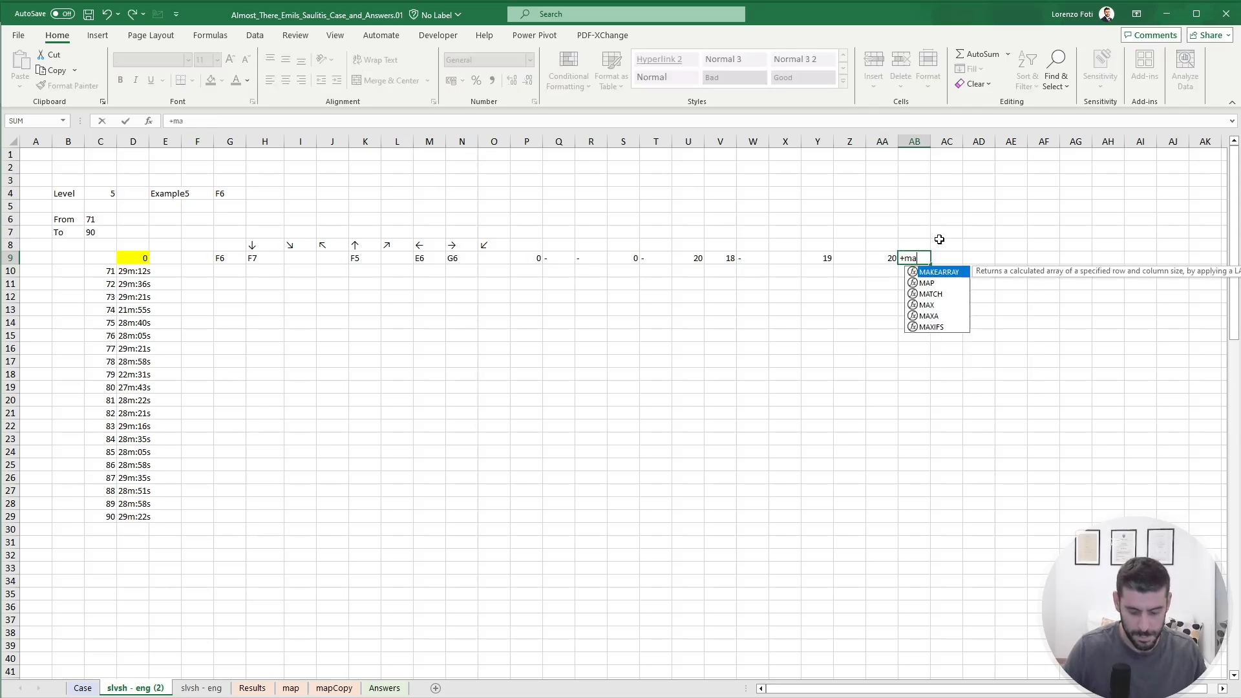
key(Left)
text(,)
key(Left)
key(Left)
key(Left)
key(Left)
key(Left)
key(Left)
key(Left)
key(Left)
key(Left)
key(Left)
key(Left)
key(shift+Right)
key(shift+Right)
key(shift+Right)
key(shift+Right)
key(shift+Right)
key(shift+Right)
key(shift+Right)
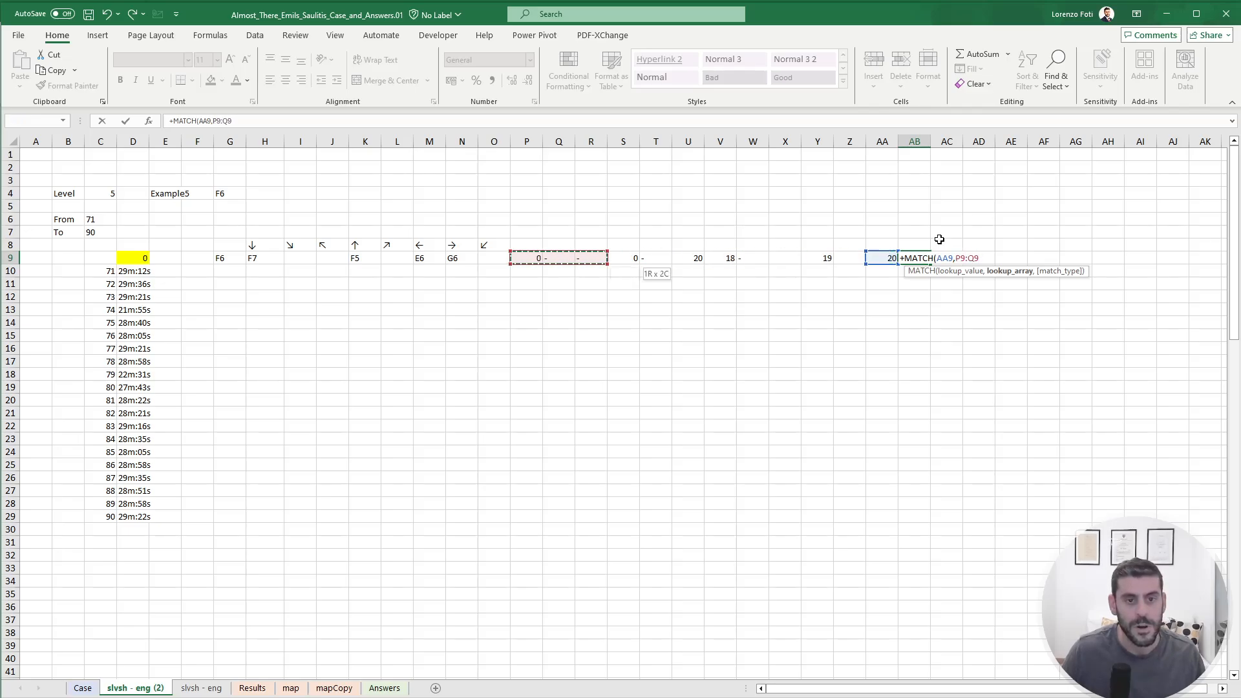
text(,0))
key(Return)
Enter INDEX(H9:O9,,AB9) in AC9 to return the address of the next path cell.
text(+ind)
key(Tab)
key(Left)
key(Left)
key(Left)
key(Left)
key(Left)
key(Left)
key(Left)
key(Left)
key(Left)
key(Left)
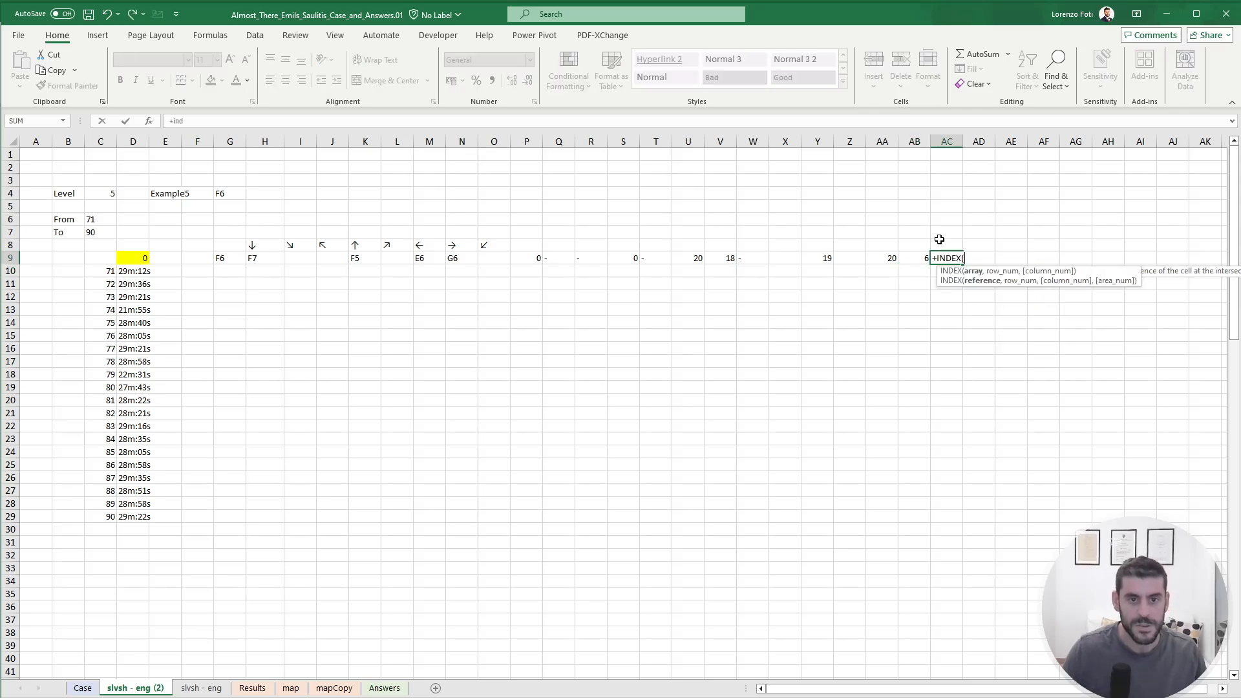
key(Left)
key(Left)
key(Left)
key(Left)
key(Left)
key(Left)
key(Left)
key(Left)
key(Left)
key(Left)
key(Left)
key(Left)
key(Right)
key(shift+Right)
key(shift+Right)
key(shift+Right)
key(shift+Right)
key(shift+Right)
key(shift+Right)
key(shift+Right)
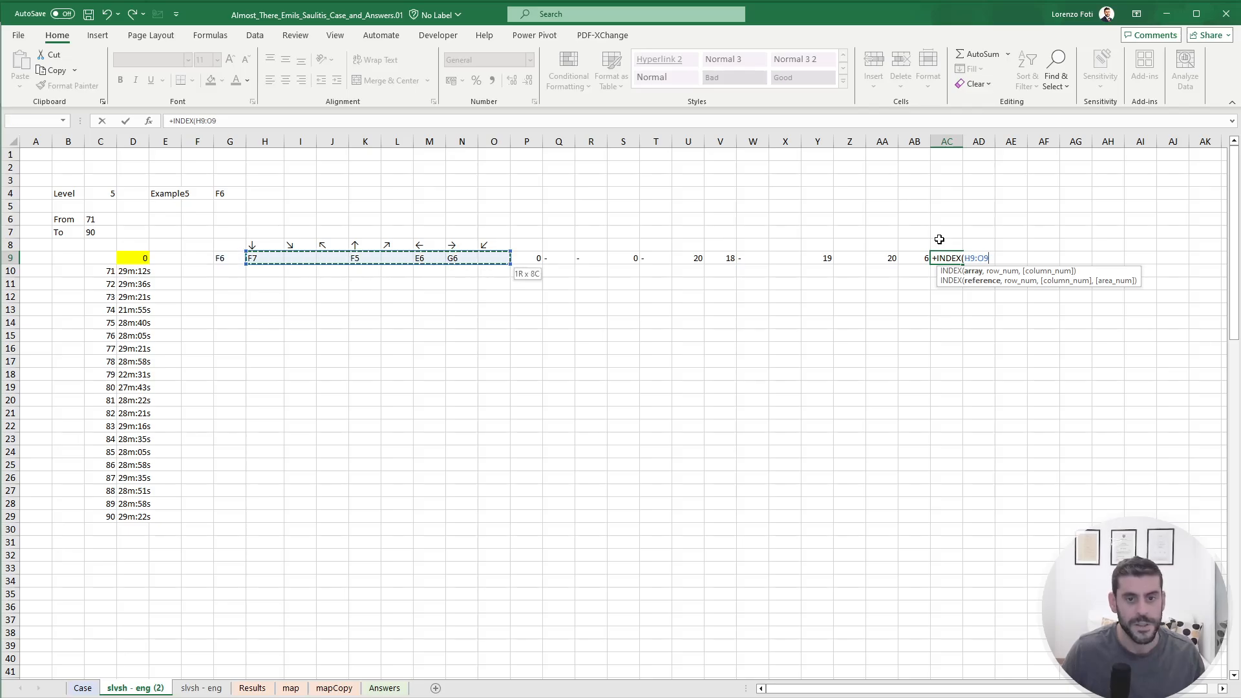
text(,,)
key(Left)
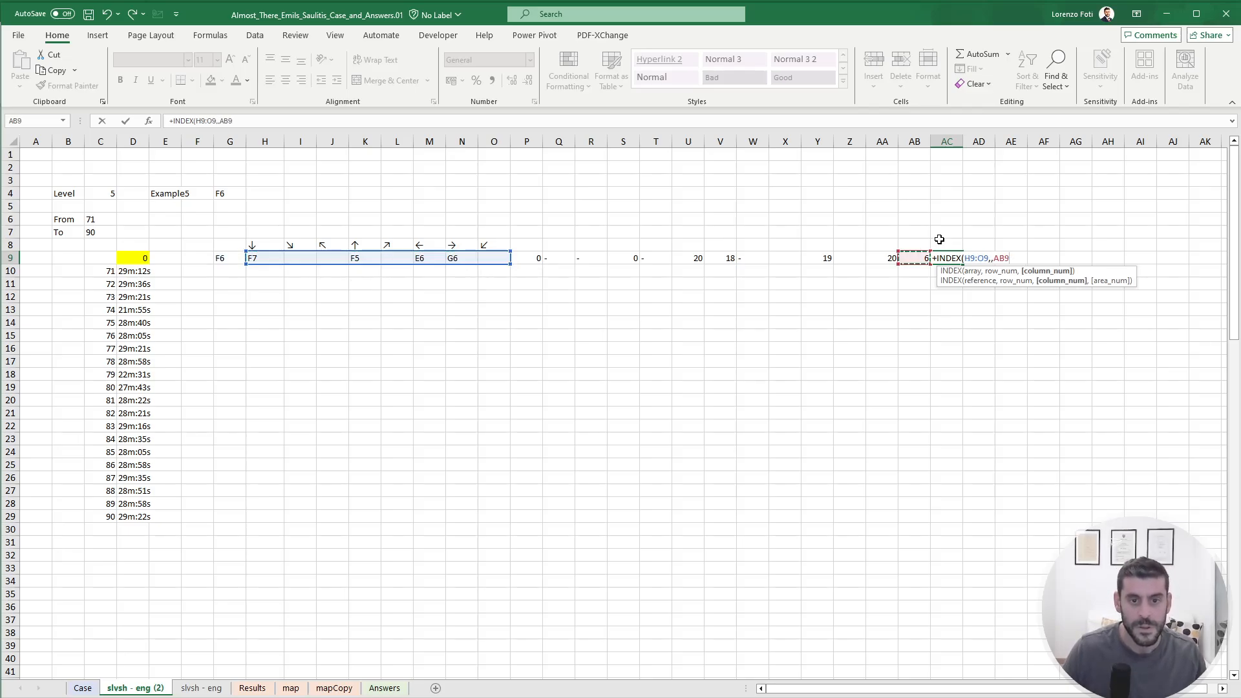
key(ctrl+Return)
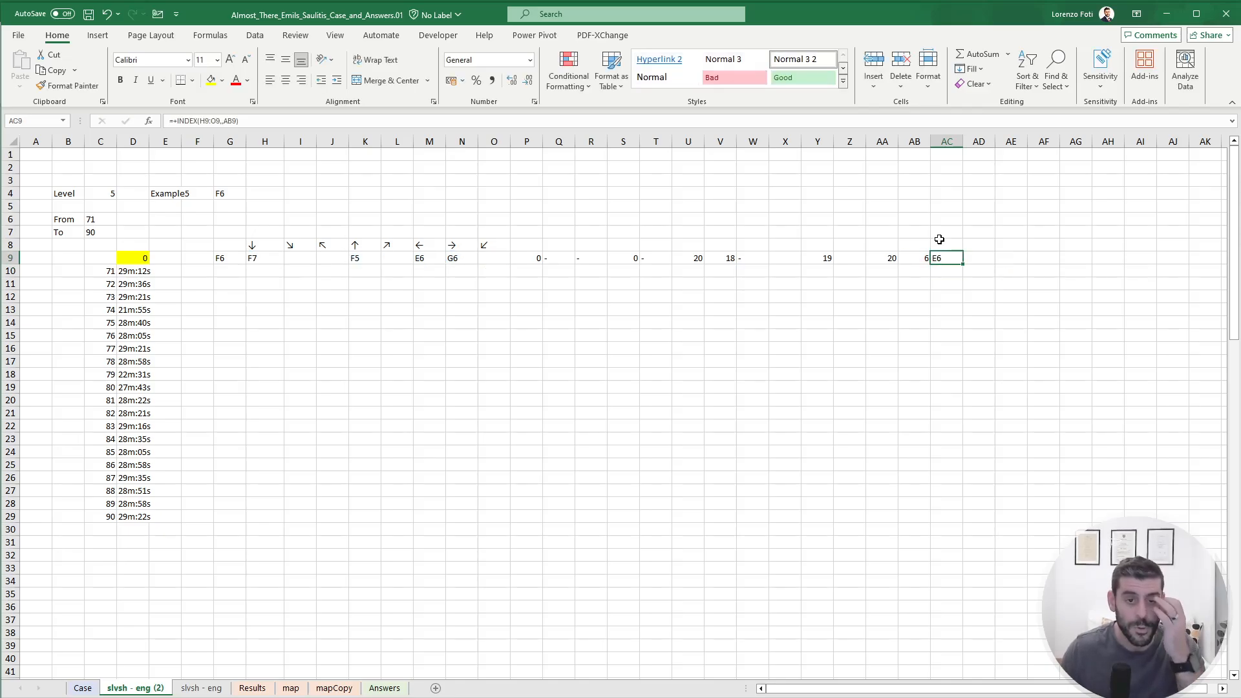
Enter a formula in G10 that references the next path address in AC9.
key(Left)
key(Left)
key(Left)
key(Left)
key(Left)
key(Left)
key(Left)
key(Left)
key(Left)
key(Left)
key(Left)
key(Left)
key(Left)
key(Left)
key(Left)
key(Left)
key(Left)
key(Left)
key(Left)
key(Left)
key(Down)
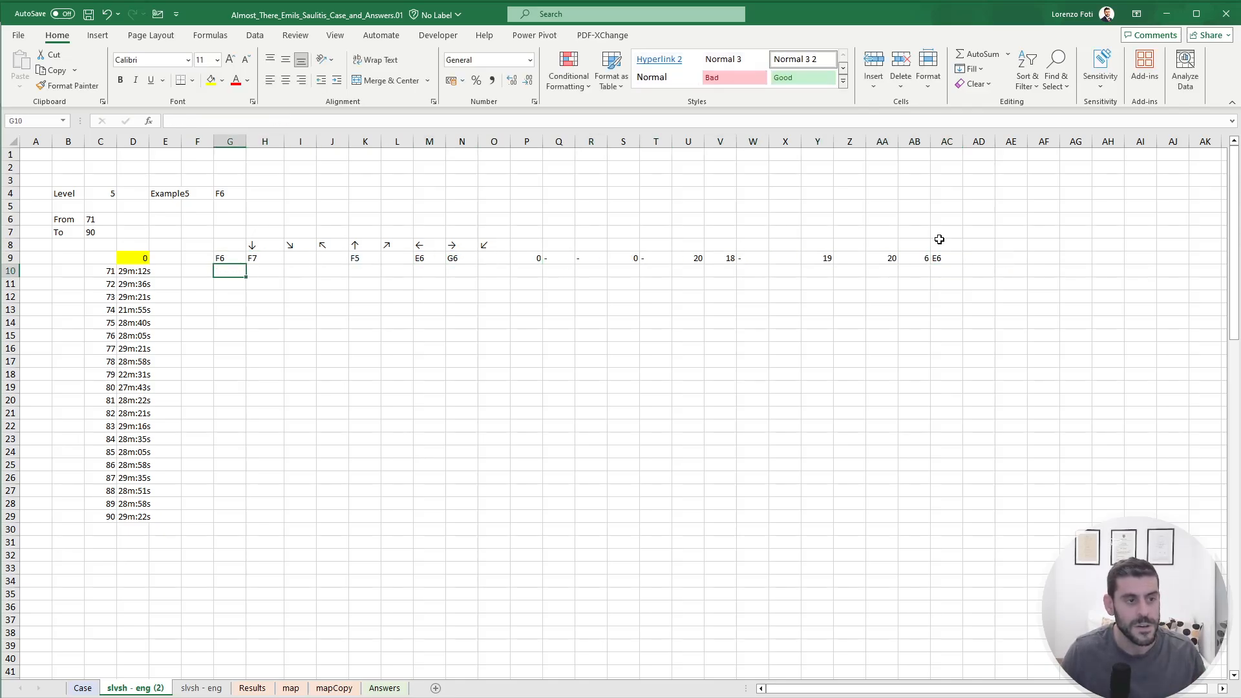
text(+)
key(Up)
key(ctrl+Right)
key(ctrl+Right)
key(ctrl+Right)
key(ctrl+Right)
key(ctrl+Right)
key(ctrl+Right)
key(ctrl+Right)
key(ctrl+Right)
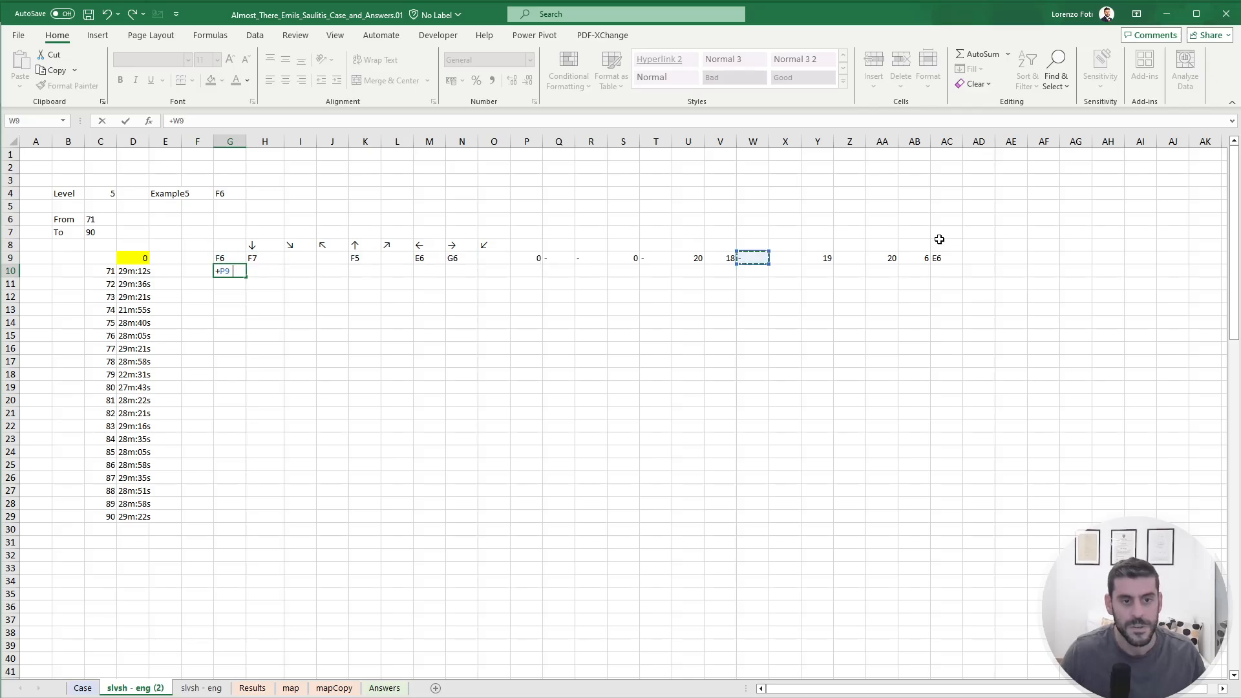
key(ctrl+Right)
key(ctrl+Return)
key(ctrl+c)
key(Right)
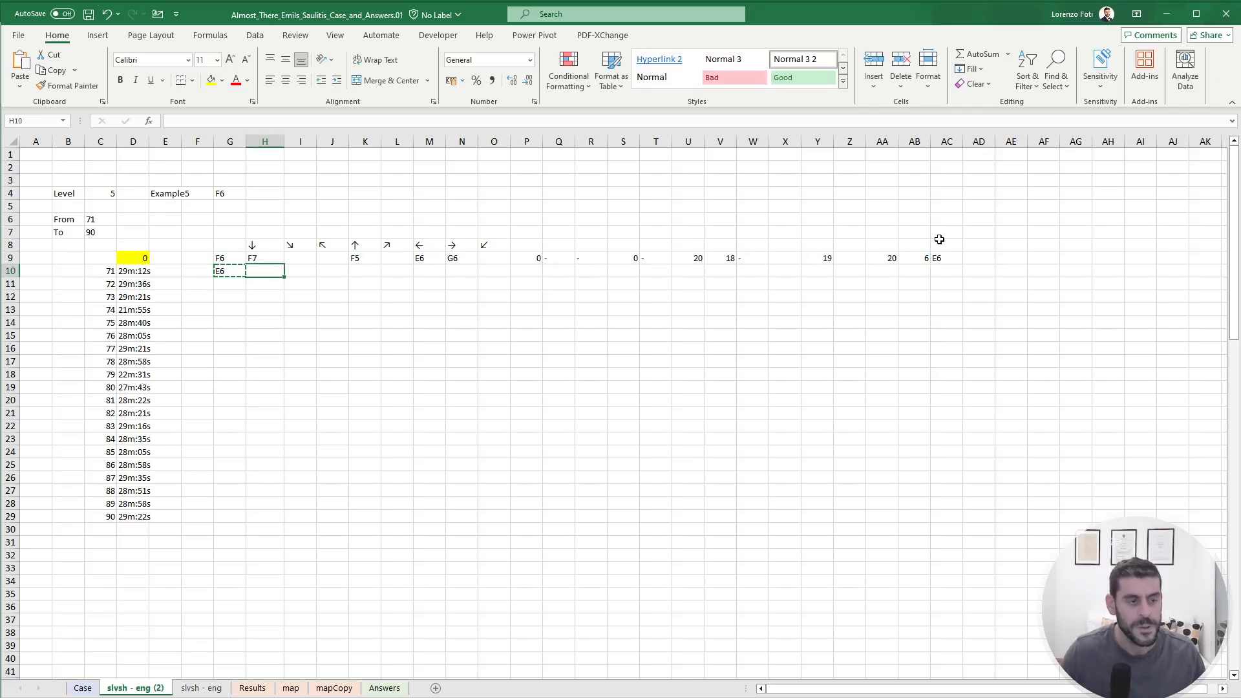
key(Escape)
Copy the formulas in H9:AC9 into row 10, starting at H10.
key(ctrl+shift+Right)
key(ctrl+shift+Left)
key(Up)
key(ctrl+shift+Right)
key(shift+Right)
key(shift+Right)
key(shift+Right)
key(shift+Right)
key(shift+Right)
key(shift+Right)
key(shift+Right)
key(shift+Right)
key(shift+Right)
key(shift+Right)
key(shift+Right)
key(shift+Right)
key(shift+Right)
key(shift+Right)
key(shift+Right)
key(shift+Right)
key(shift+Right)
key(shift+Right)
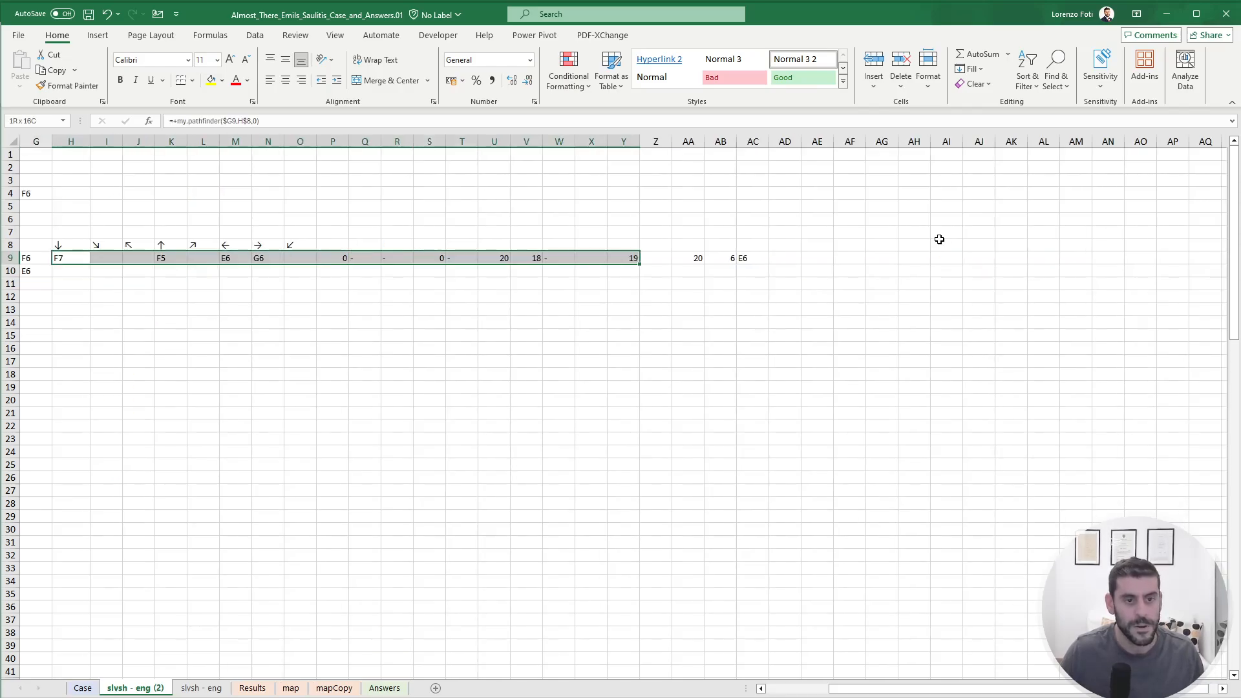
key(ctrl+c)
key(Down)
key(ctrl+v)
key(Escape)
Copy the formulas in G10:AC10 down the rows below, from row 11 to beyond row 40.
key(Left)
key(Home)
key(ctrl+Right)
key(ctrl+Right)
key(ctrl+Right)
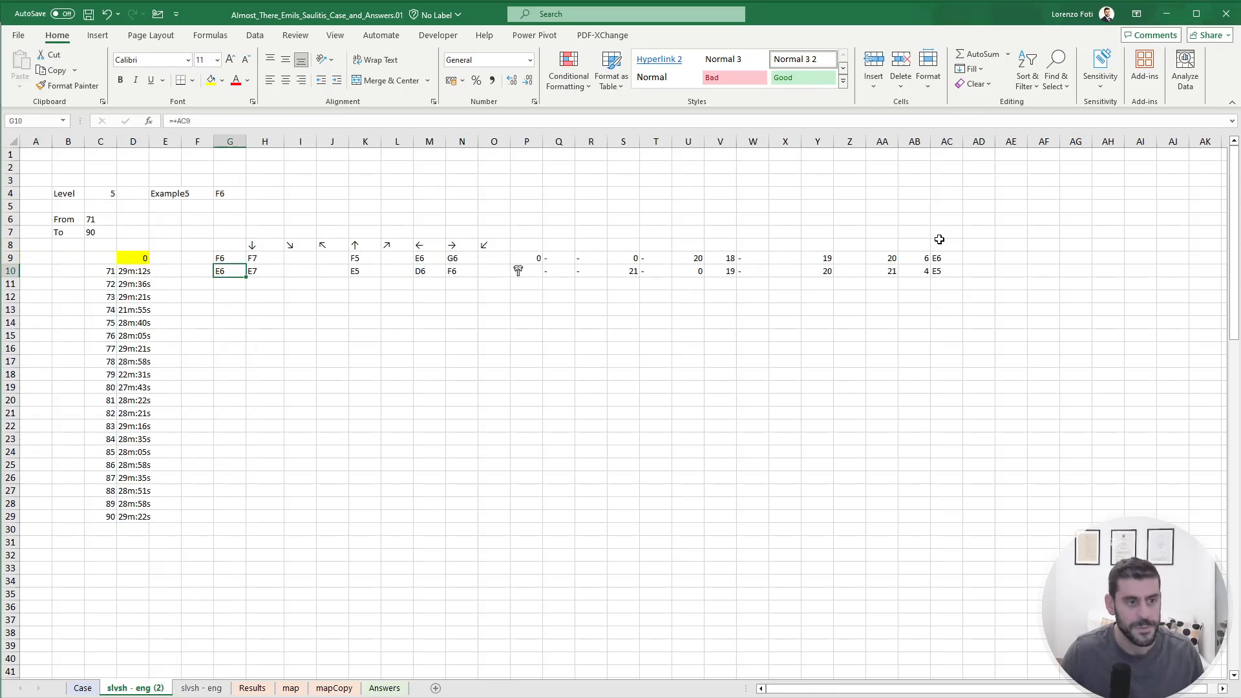
key(shift+Right)
key(shift+Right)
key(shift+Right)
key(shift+Right)
key(shift+Right)
key(shift+Right)
key(shift+Right)
key(shift+Right)
key(shift+Right)
key(shift+Right)
key(shift+Right)
key(shift+Right)
key(shift+Right)
key(shift+Right)
key(shift+Right)
key(shift+Right)
key(shift+Right)
key(shift+Right)
key(shift+Right)
key(shift+Right)
key(shift+Right)
key(shift+Right)
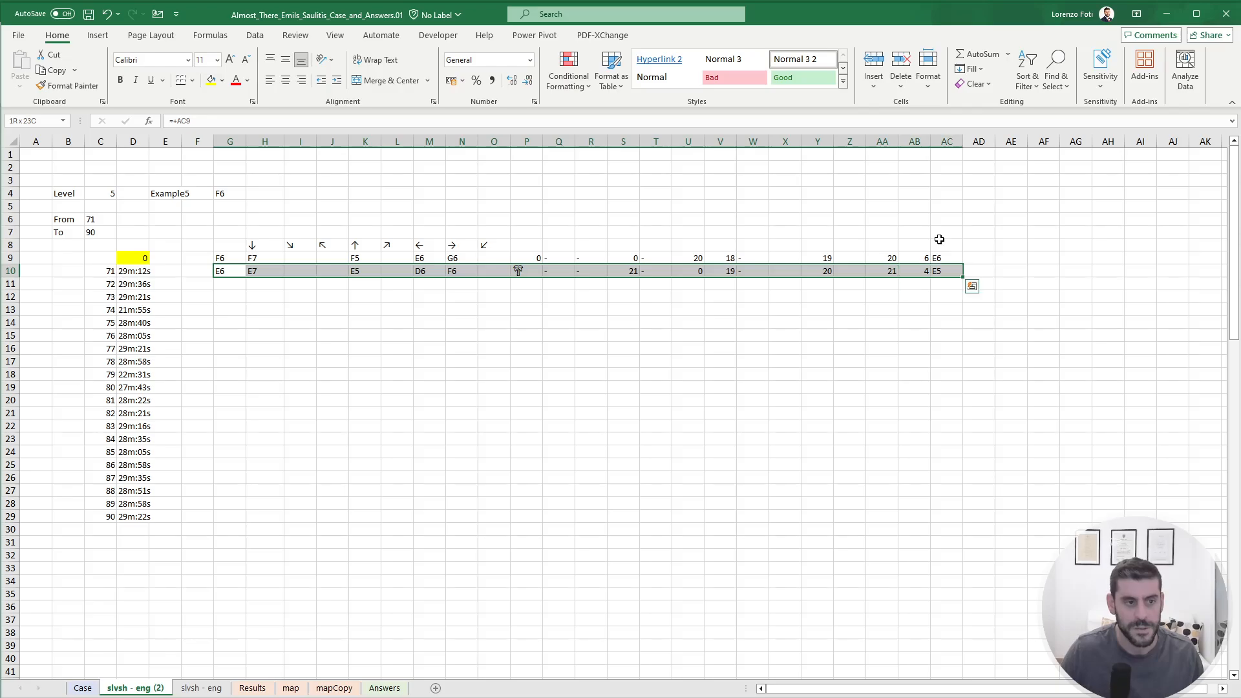
key(ctrl+c)
key(Down)
key(shift+Down)
key(shift+Down)
key(shift+Down)
key(shift+Down)
key(shift+Down)
key(shift+Down)
key(shift+Down)
key(shift+Down)
key(shift+Down)
key(shift+Down)
key(shift+Down)
key(shift+Down)
key(shift+Down)
key(shift+Down)
key(shift+Down)
key(shift+Down)
key(shift+Down)
key(shift+Down)
key(shift+Down)
key(shift+Down)
key(shift+Down)
key(shift+Down)
key(shift+Down)
key(shift+Down)
key(shift+Down)
key(shift+Down)
key(shift+Down)
key(shift+Down)
key(shift+Down)
key(shift+Down)
key(shift+Down)
key(shift+Down)
key(shift+Down)
key(shift+Down)
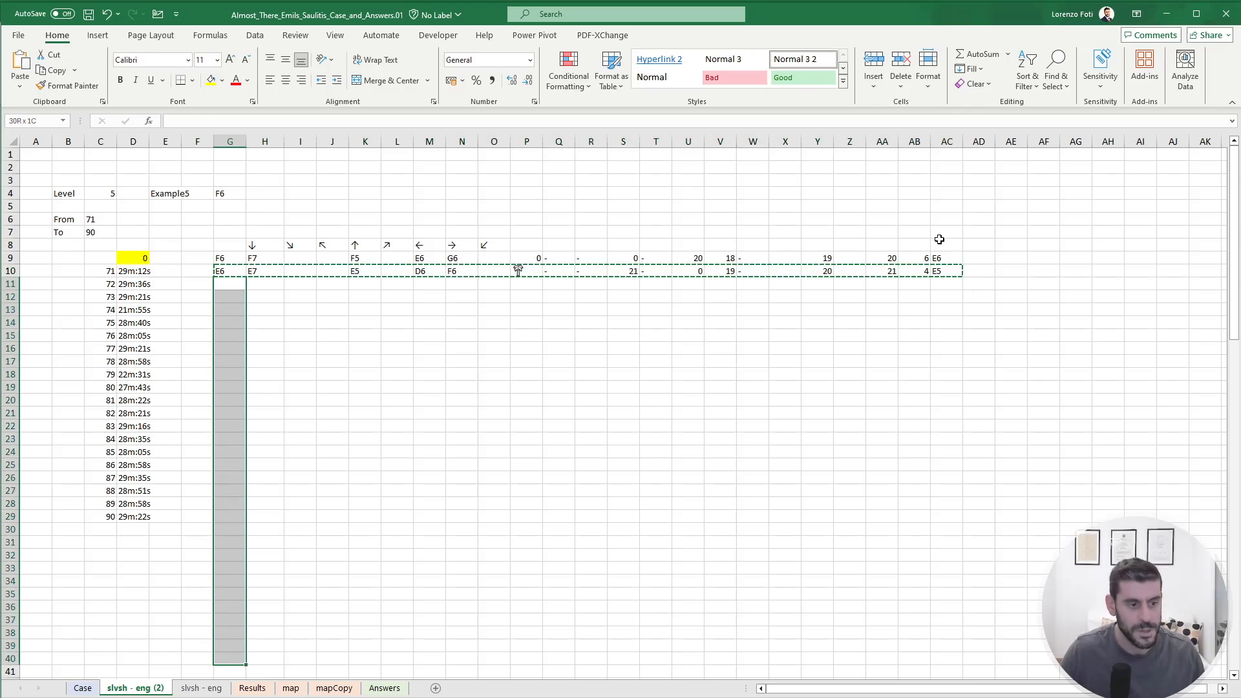
key(ctrl+v)
key(Up)
key(Up)
key(Escape)
key(Right)
key(Right)
key(Right)
key(Right)
key(Right)
key(Right)
key(Right)
key(Right)
key(Right)
key(Right)
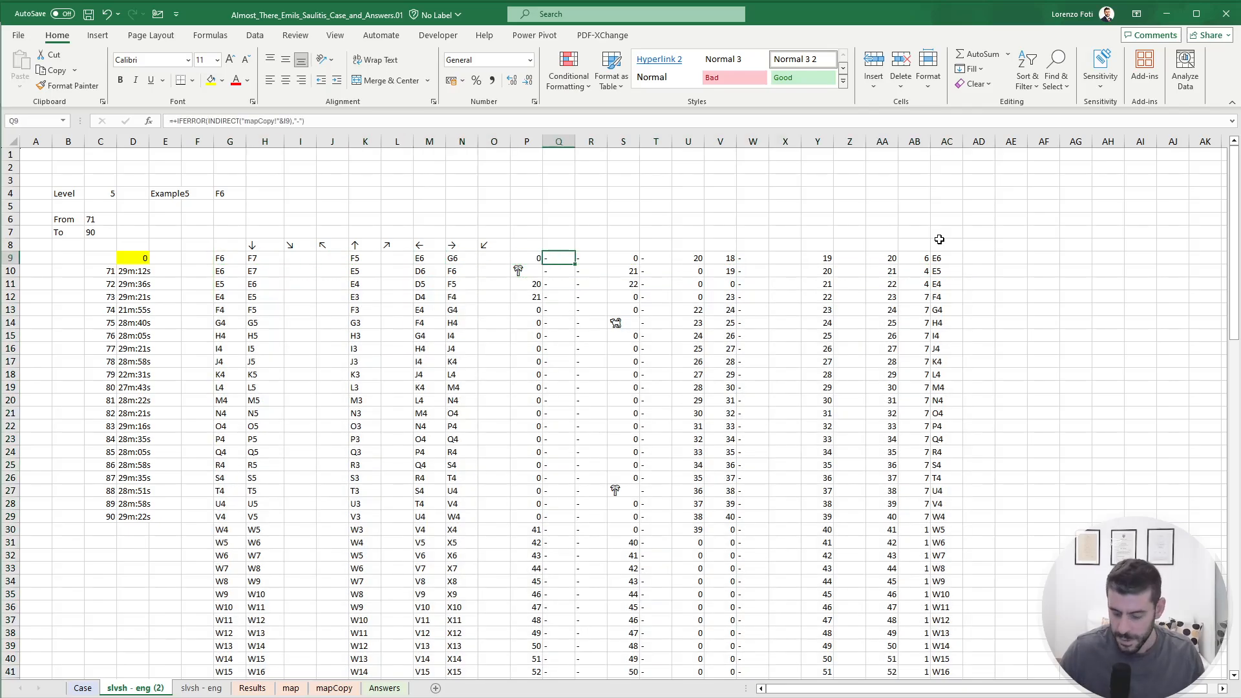
Switch to the map sheet and enter an x in the RTLV Battle cell G4.
key(ctrl+Page_Up)
key(ctrl+Page_Down)
key(ctrl+Page_Down)
key(ctrl+Page_Down)
key(ctrl+Page_Down)
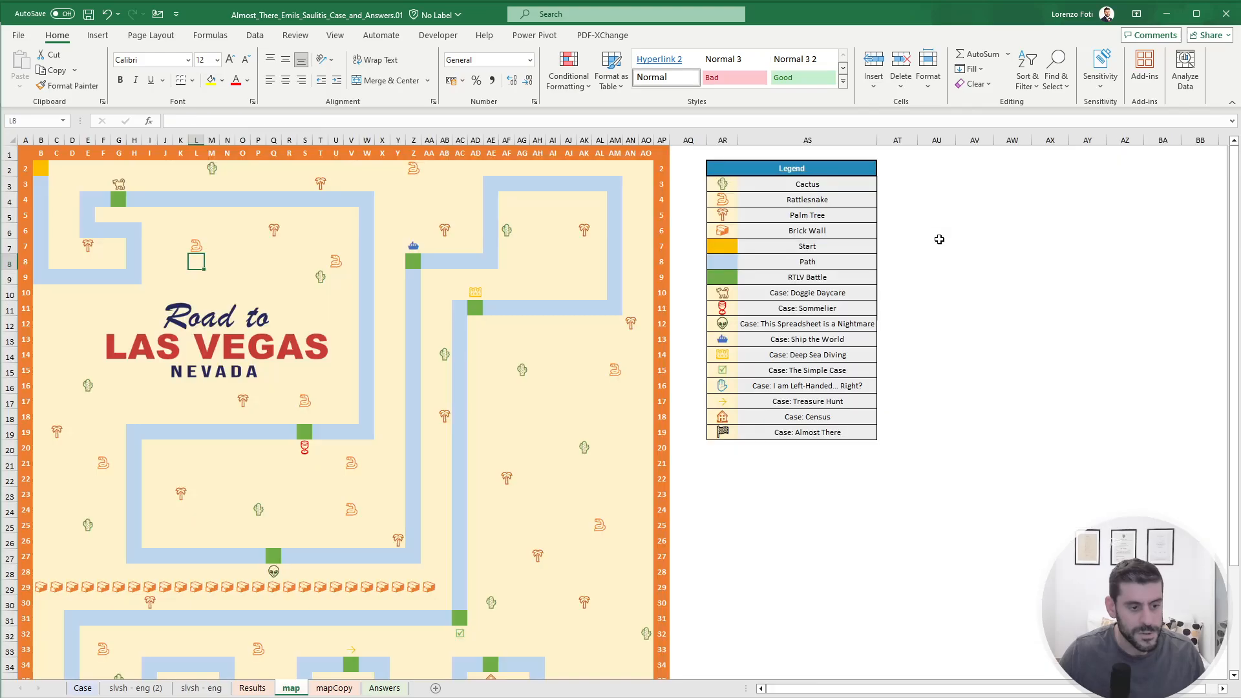
key(ctrl+Page_Down)
key(ctrl+Page_Up)
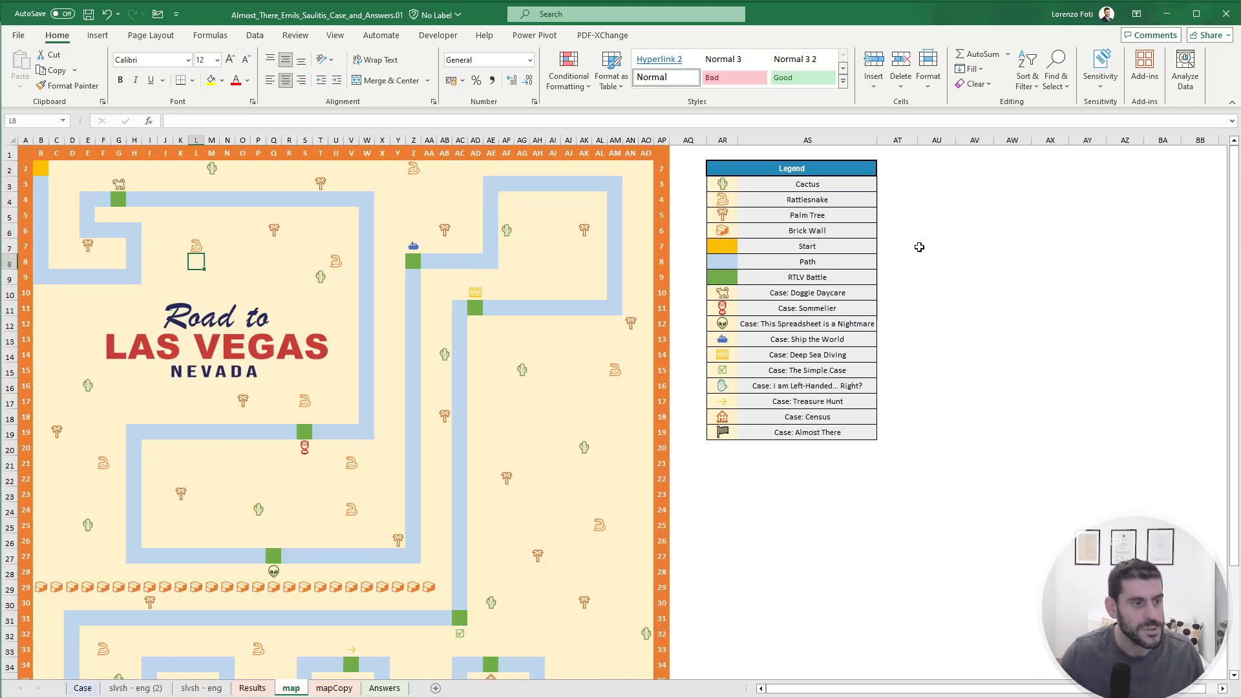
click(125, 193)
text(x)
click(181, 247)
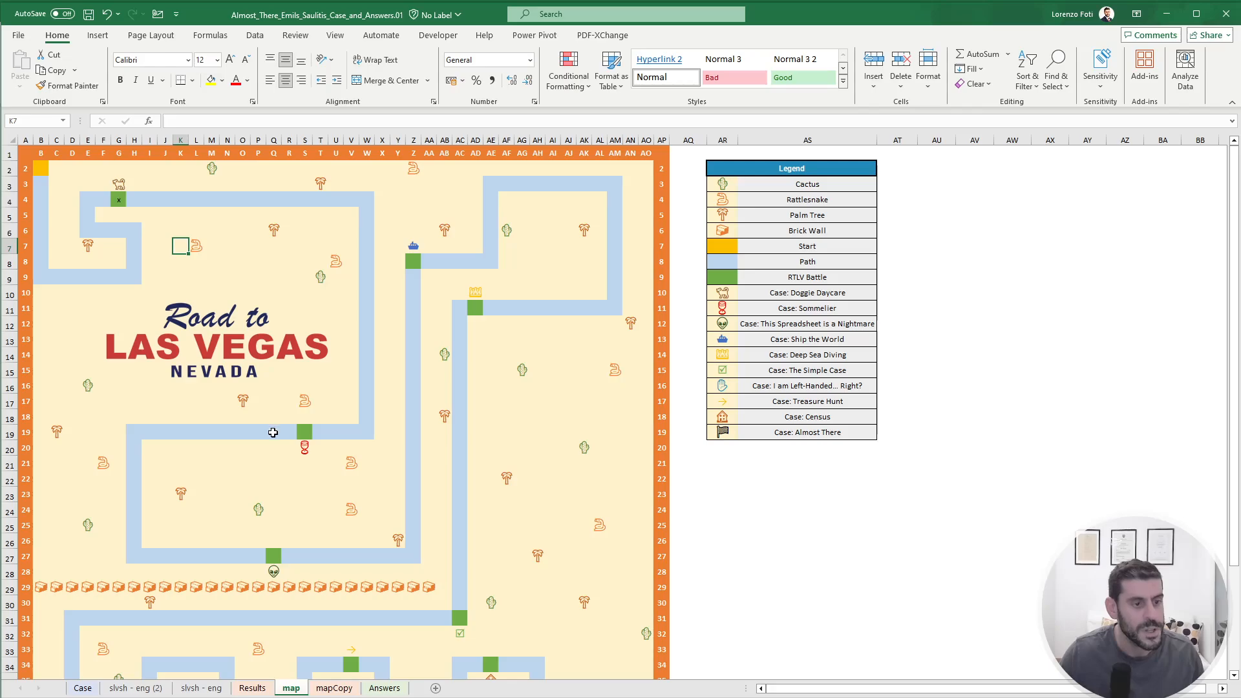
Mark the Battle cells S19, Q27, Z8 and AD11 with an x.
click(304, 432)
text(x)
click(274, 555)
text(x)
click(476, 308)
text(x)
click(434, 268)
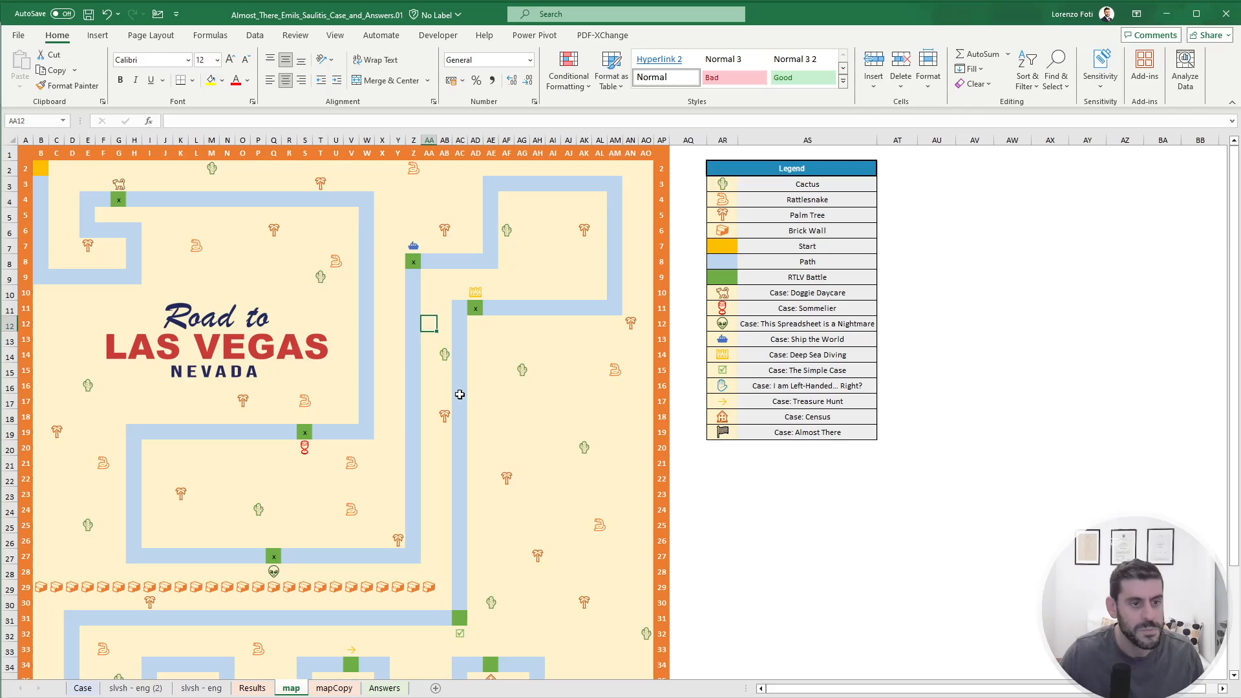
Mark the remaining Battle cells AC31, V34, AE34, E40 and AO41 on the map with an x.
scroll(453, 388, down, 3)
click(454, 456)
text(x)
click(350, 500)
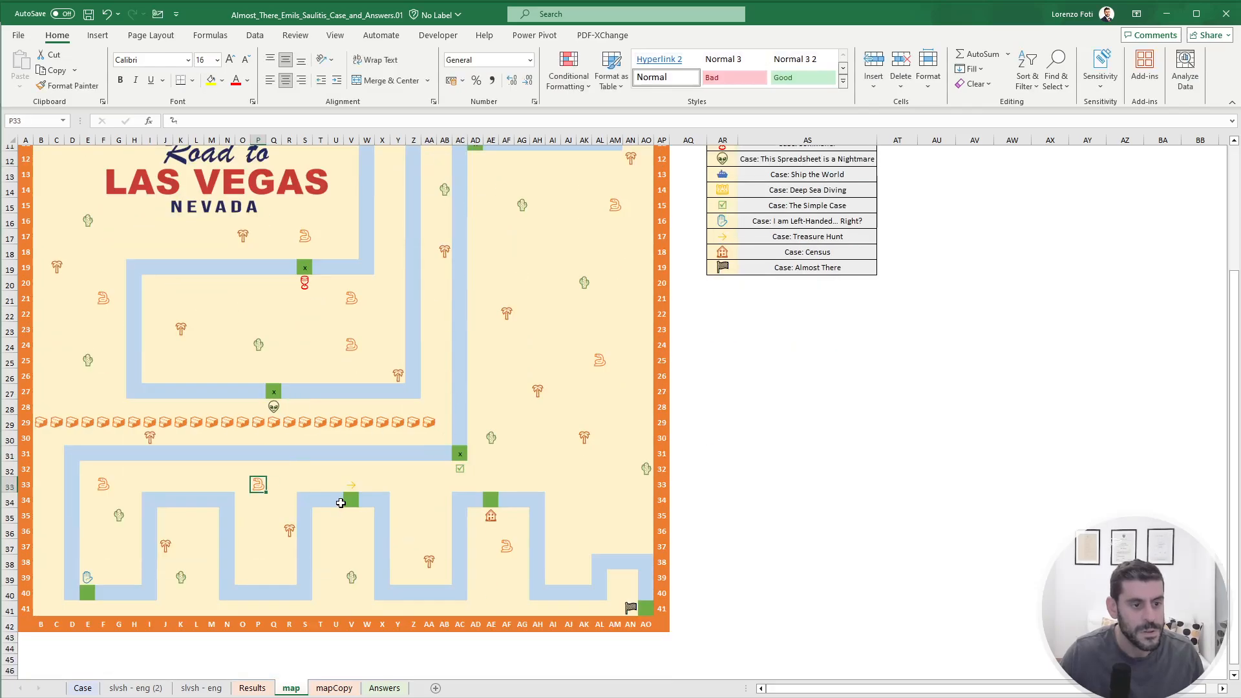
text(x)
click(92, 592)
text(x)
click(643, 608)
text(x)
key(ctrl+Return)
click(521, 469)
scroll(523, 465, up, 3)
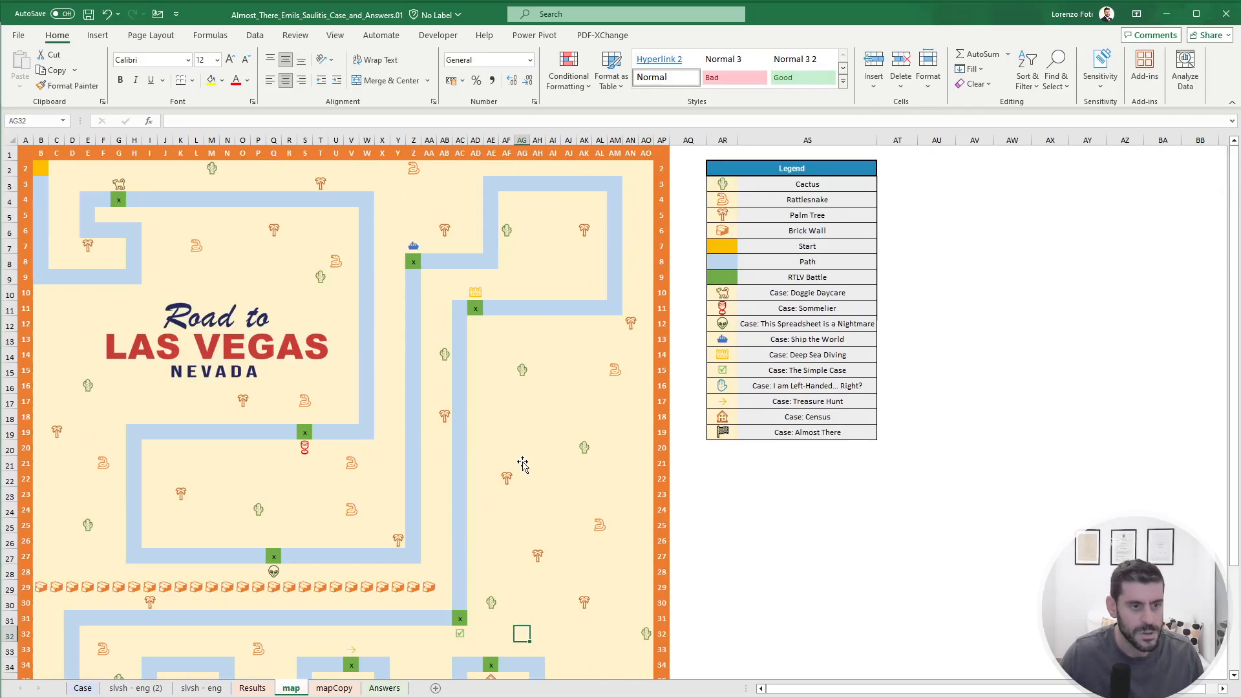
On the slvsh - eng (2) sheet, enter +INDIRECT("map!"&AC9) in AD9 to return the map content of the next path cell.
click(252, 688)
click(201, 688)
click(136, 688)
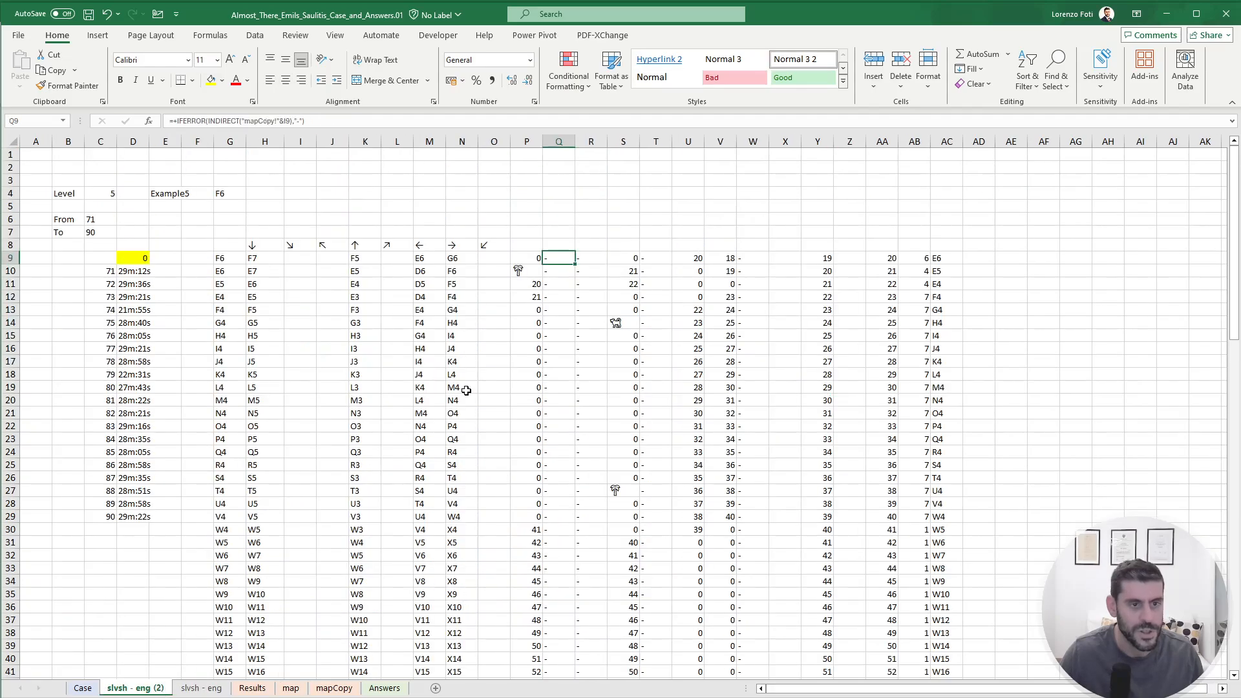
click(975, 260)
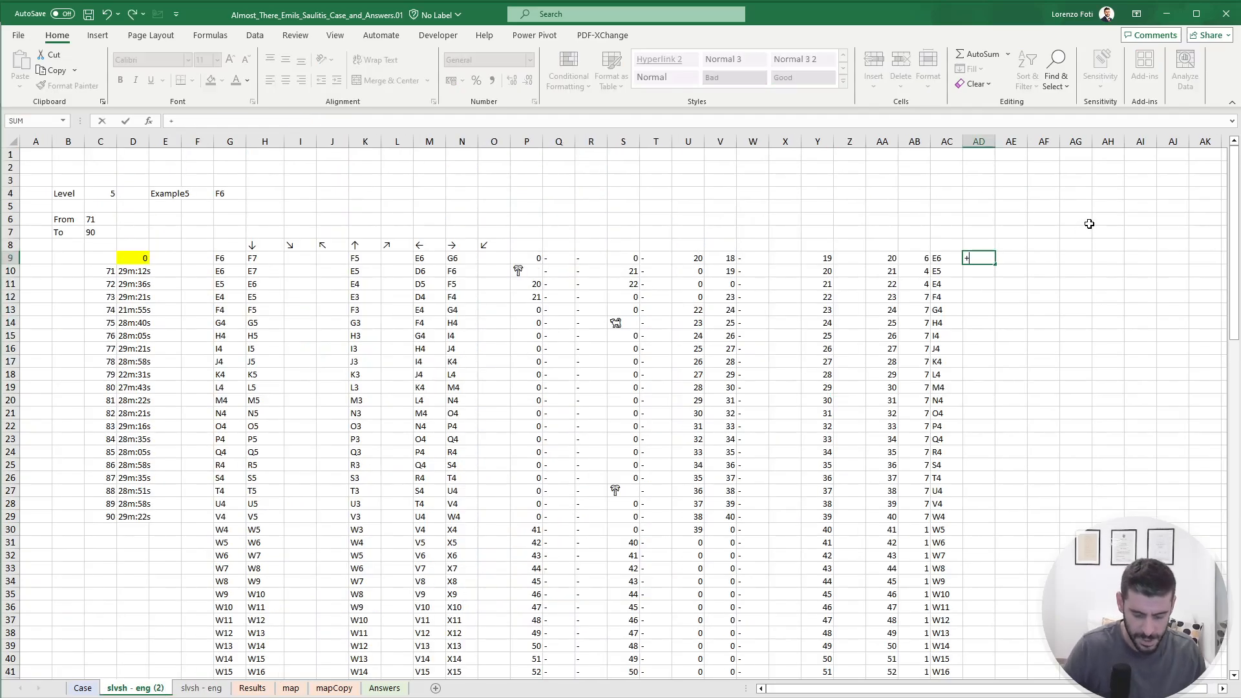
text(+indi)
key(Tab)
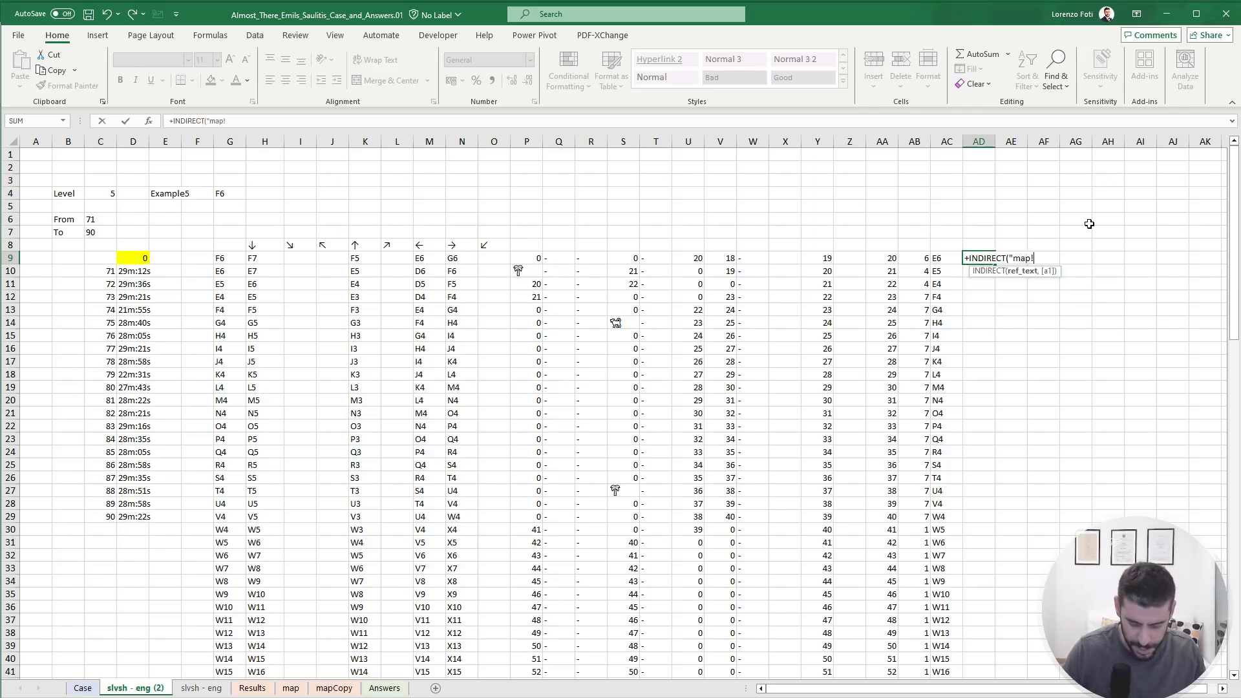
text("map!"&)
key(Left)
text())
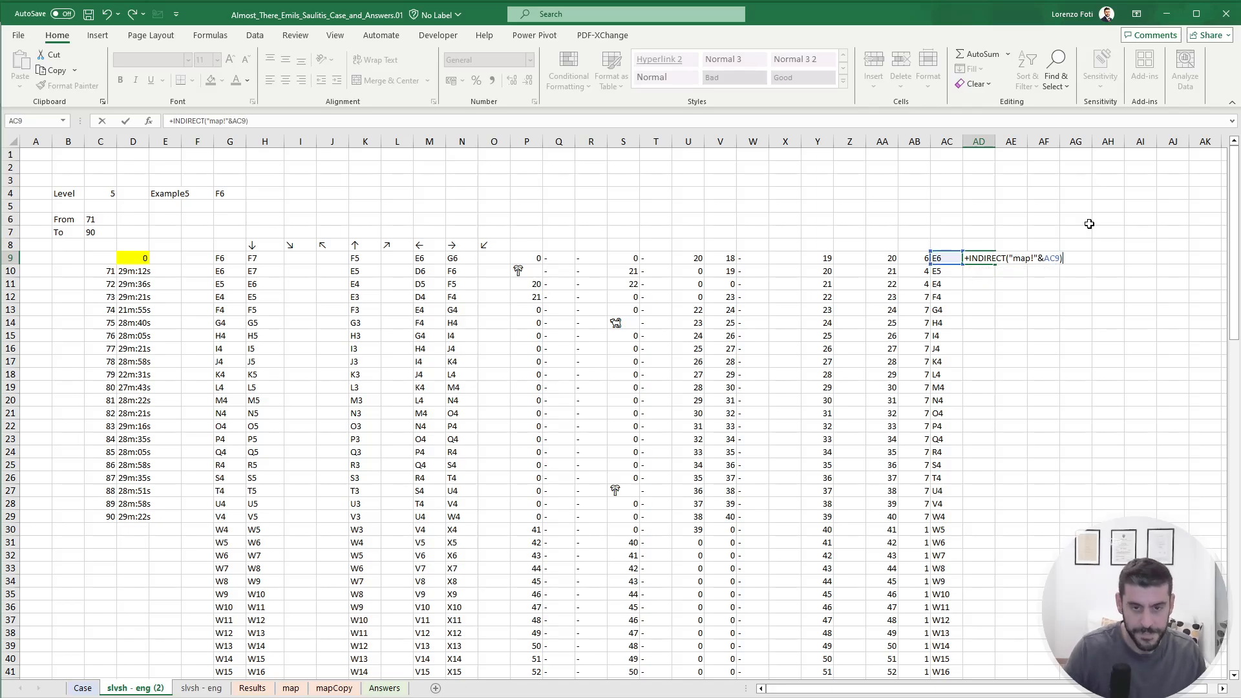
Enter =INDIRECT("map!"&AC9) in AD9 and copy it down through AD57.
key(ctrl+Return)
key(Left)
key(ctrl+Down)
key(Right)
key(ctrl+shift+Up)
key(ctrl+v)
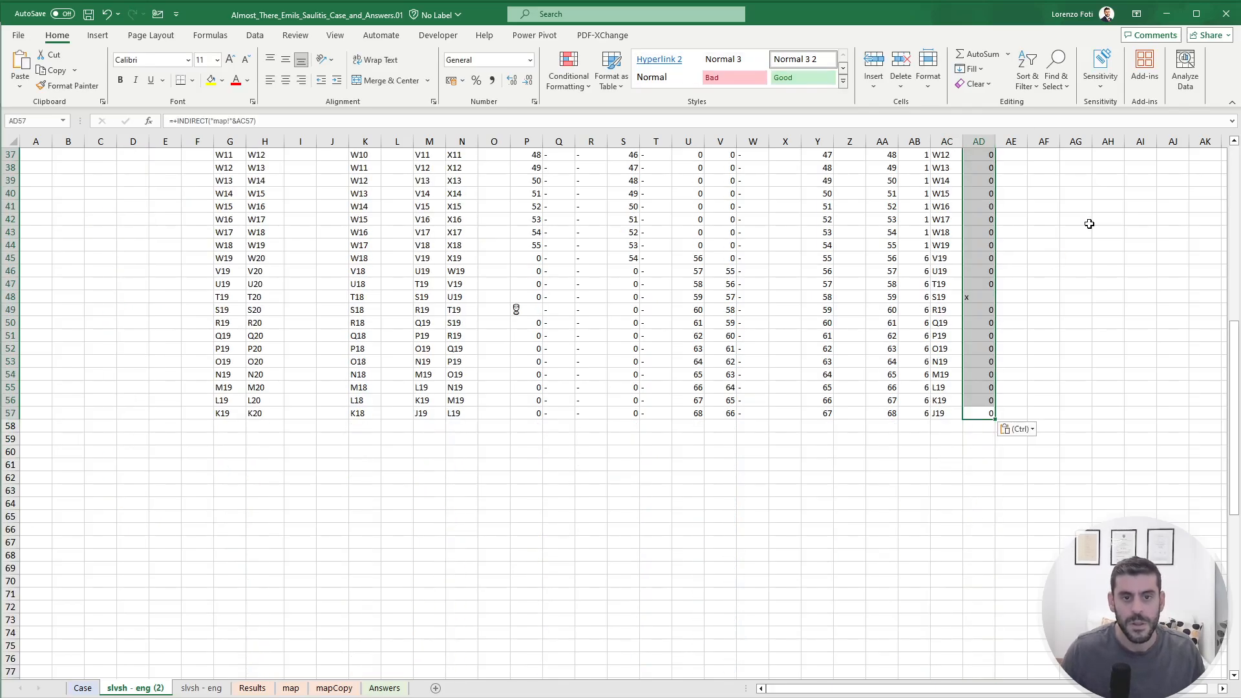
key(Escape)
In AD6, enter a MATCH formula that finds the exact position of "x" within AD9:AD57.
key(ctrl+Up)
key(ctrl+Up)
key(ctrl+Down)
key(Up)
key(Up)
key(Up)
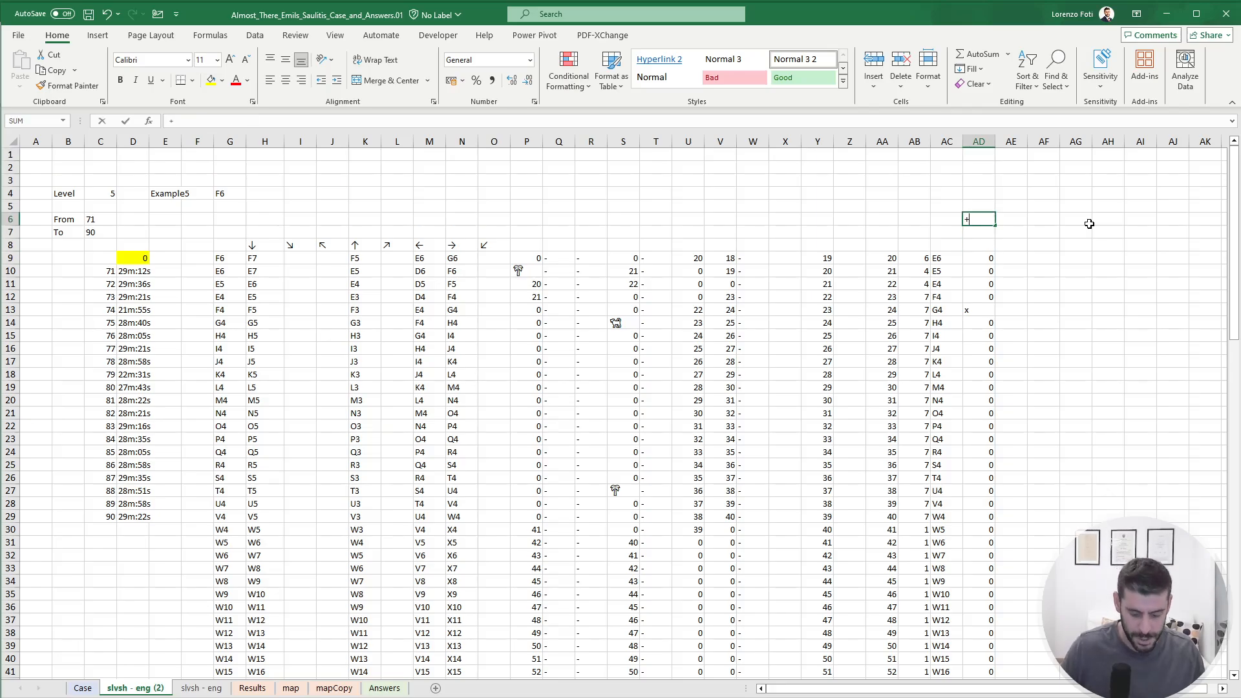
text(+match)
key(Tab)
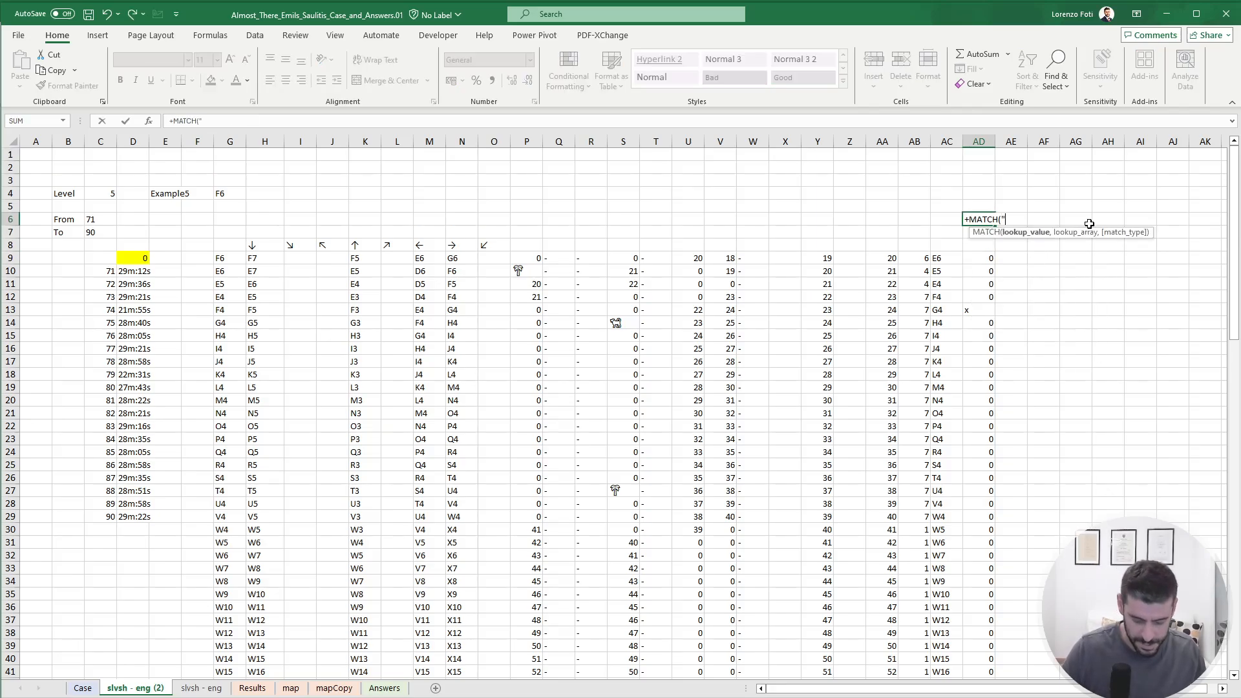
text("x",)
key(Down)
key(Down)
key(Down)
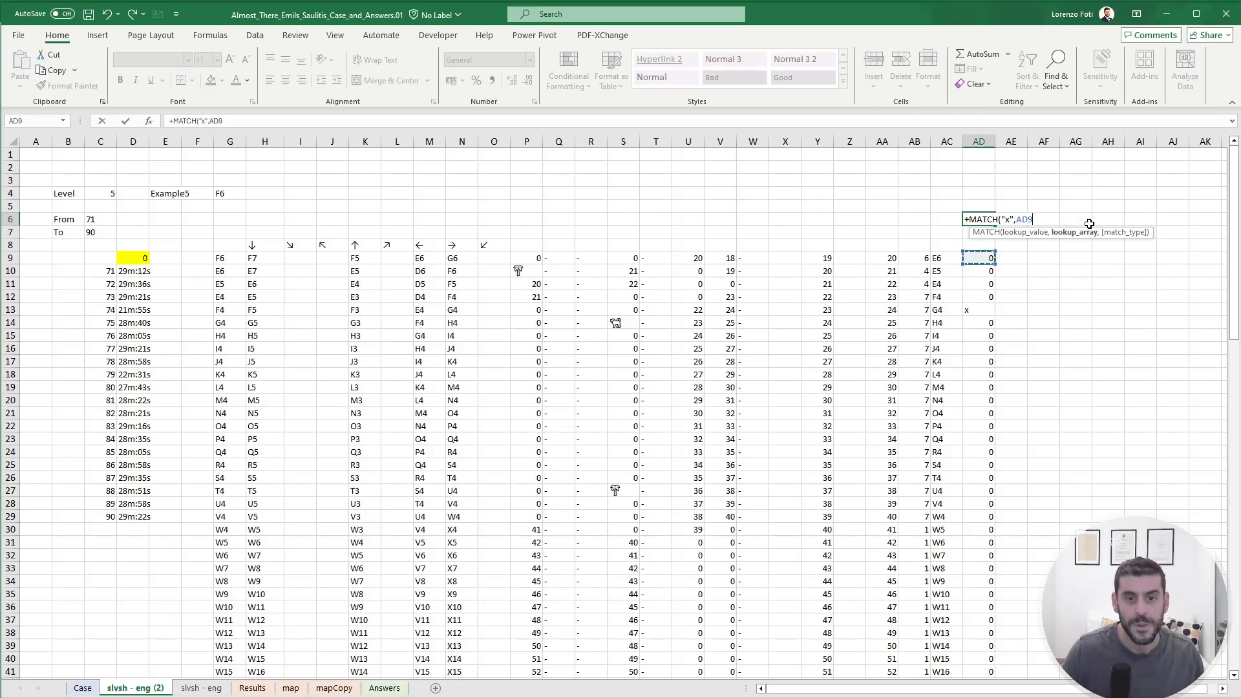
key(ctrl+shift+Down)
text(,0)
key(ctrl+Return)
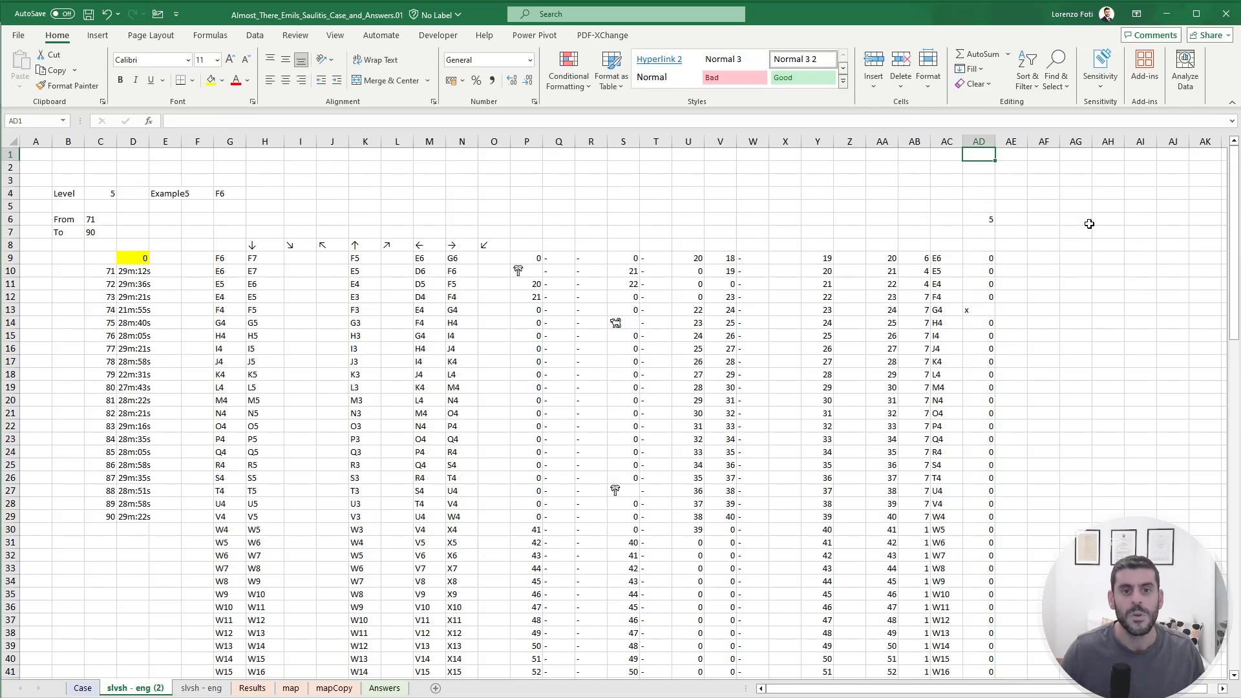
Link the yellow data table header D9 to the match result in AD6 and set calculation to automatic.
click(82, 688)
click(122, 688)
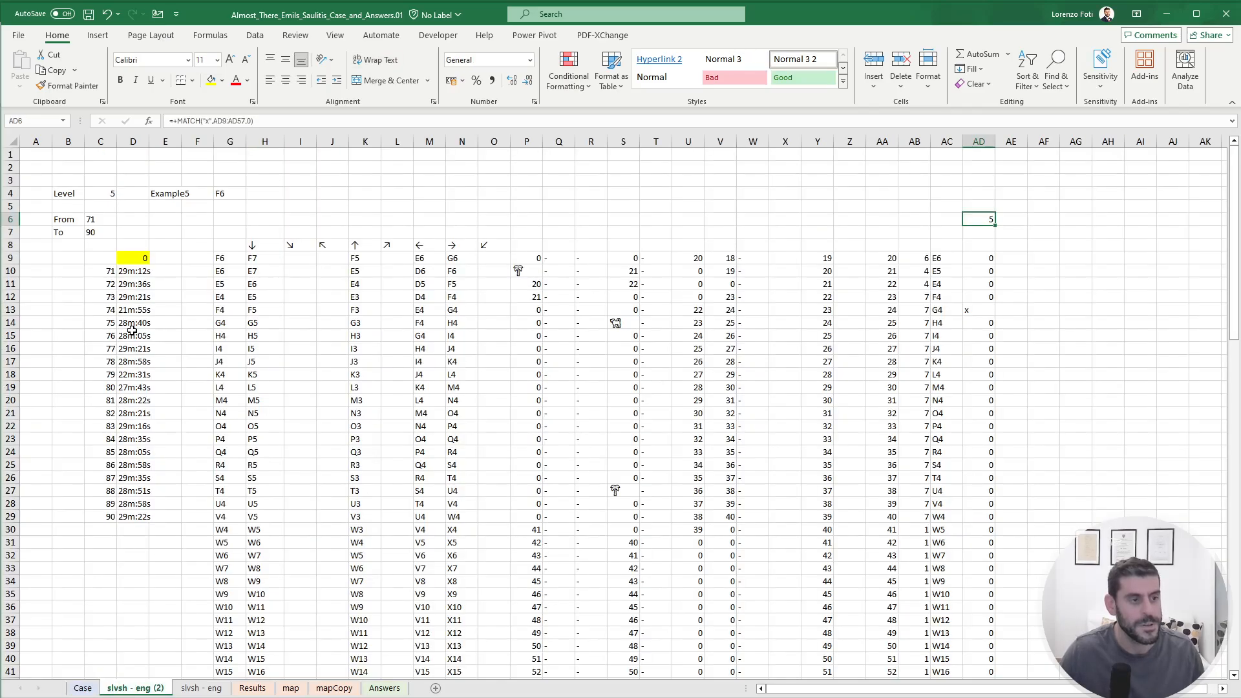
click(138, 263)
text(+)
click(972, 221)
key(Return)
key(alt+m)
key(x)
key(a)
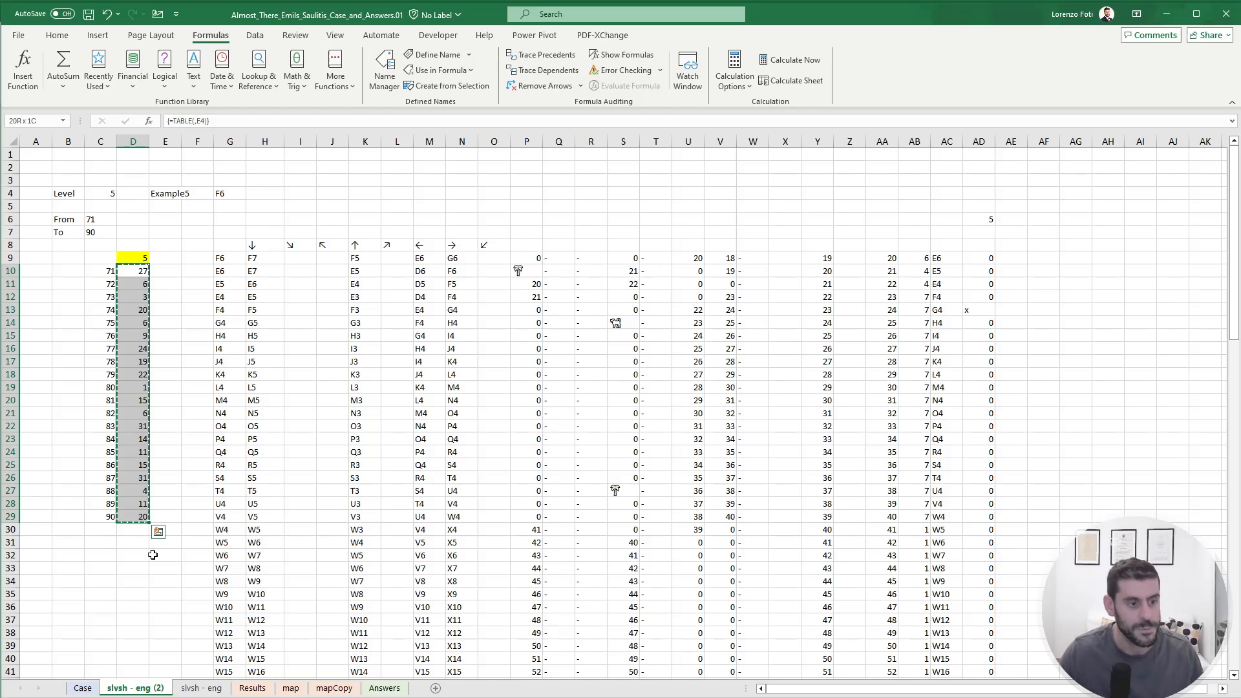
Paste the data table results from D10:D29 as values into the Level 5 answers for games 71 to 90 on the Case sheet.
click(83, 688)
click(196, 467)
right_click(196, 467)
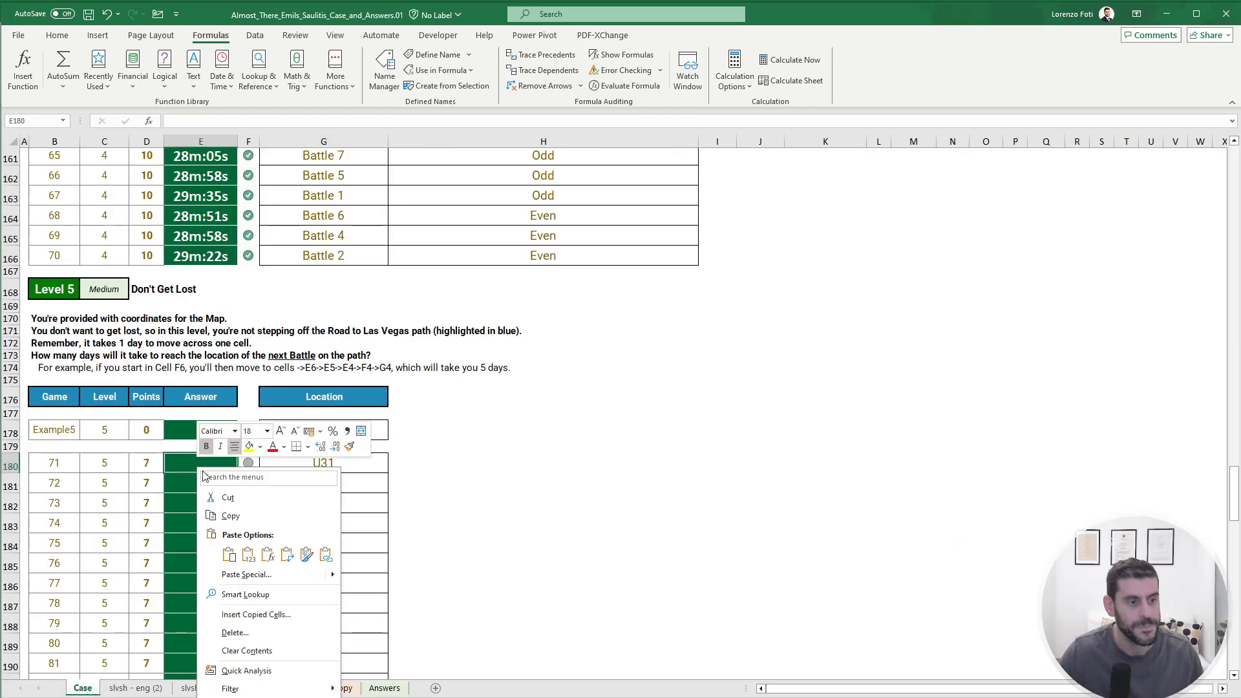
click(246, 546)
click(207, 549)
scroll(206, 550, down, 2)
scroll(206, 551, down, 3)
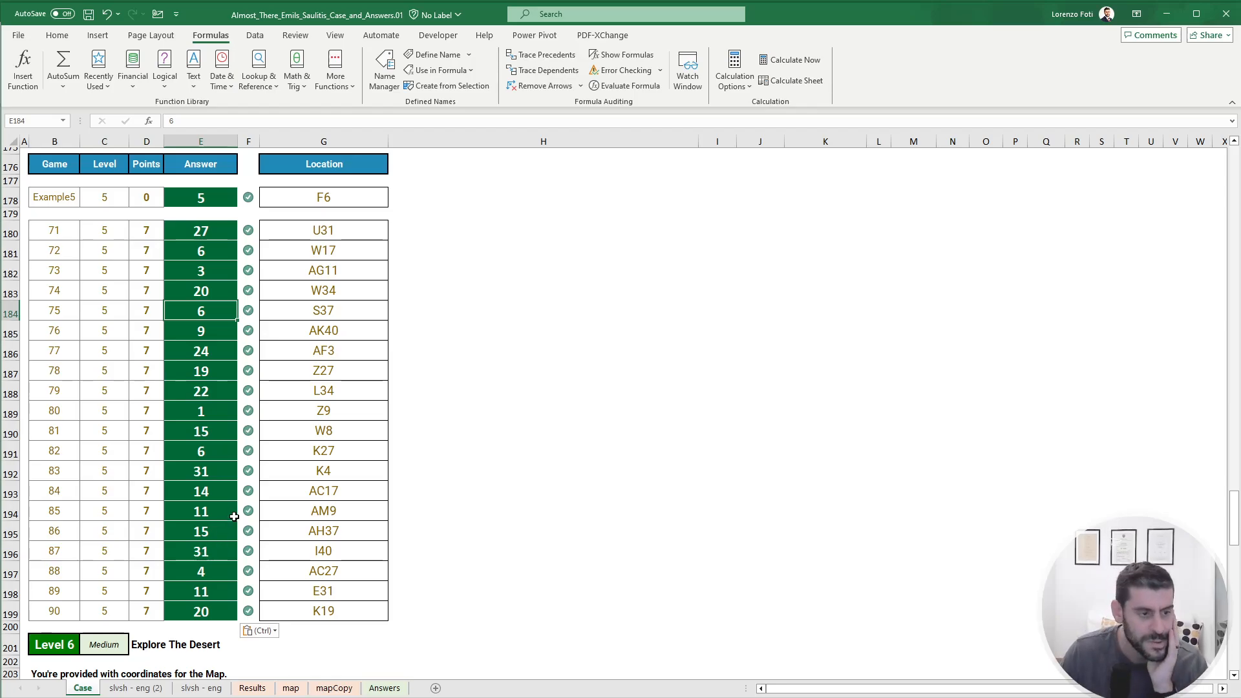
Read the Level 6 Explore The Desert rules on the Case sheet and examine its example against the map sheets.
scroll(232, 520, down, 3)
scroll(414, 484, up, 4)
scroll(414, 484, down, 6)
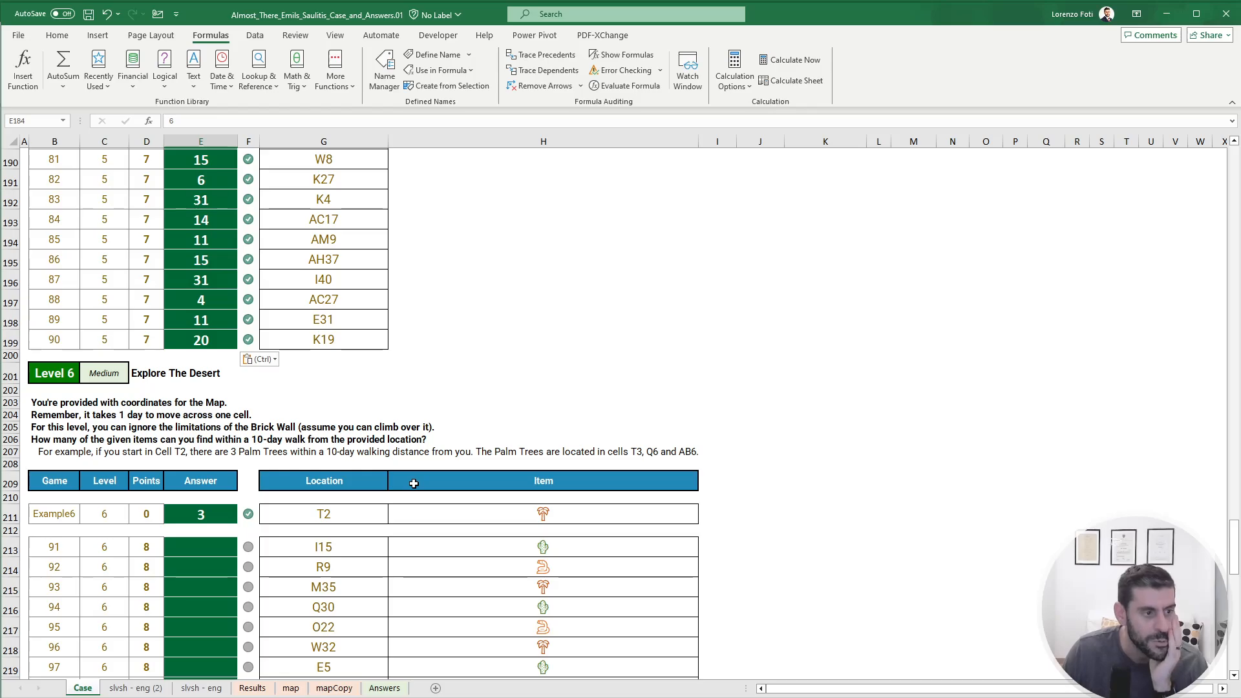
scroll(414, 484, down, 3)
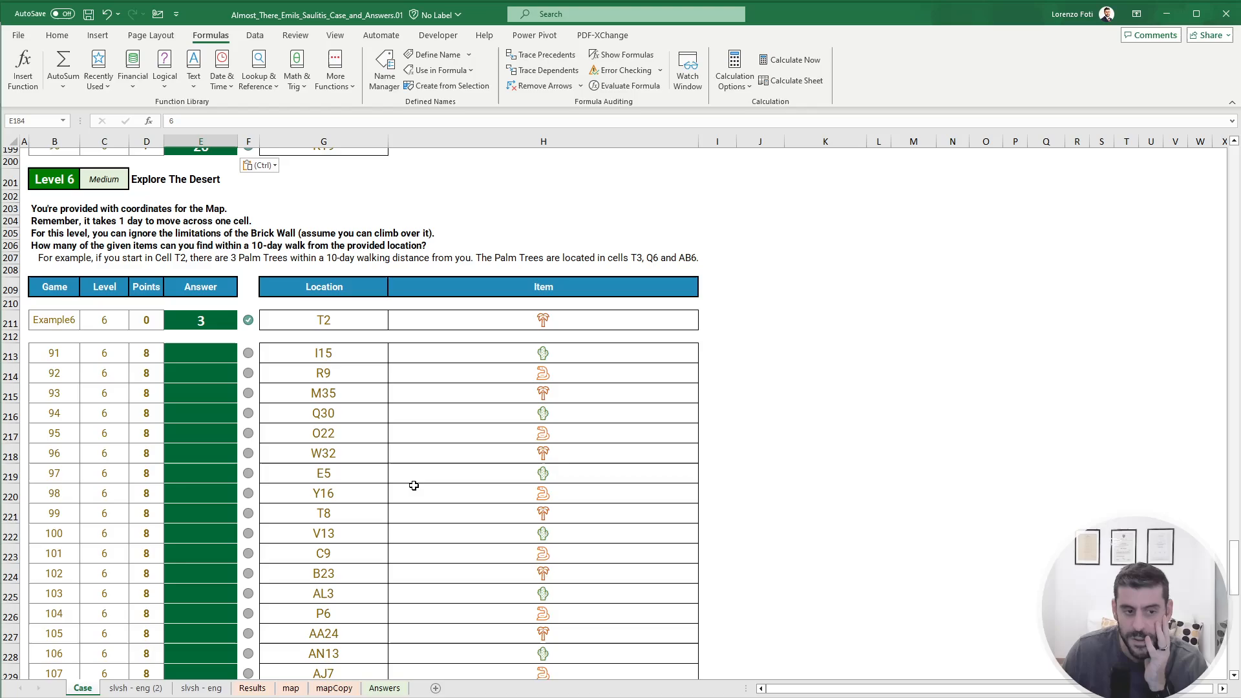
scroll(414, 485, up, 2)
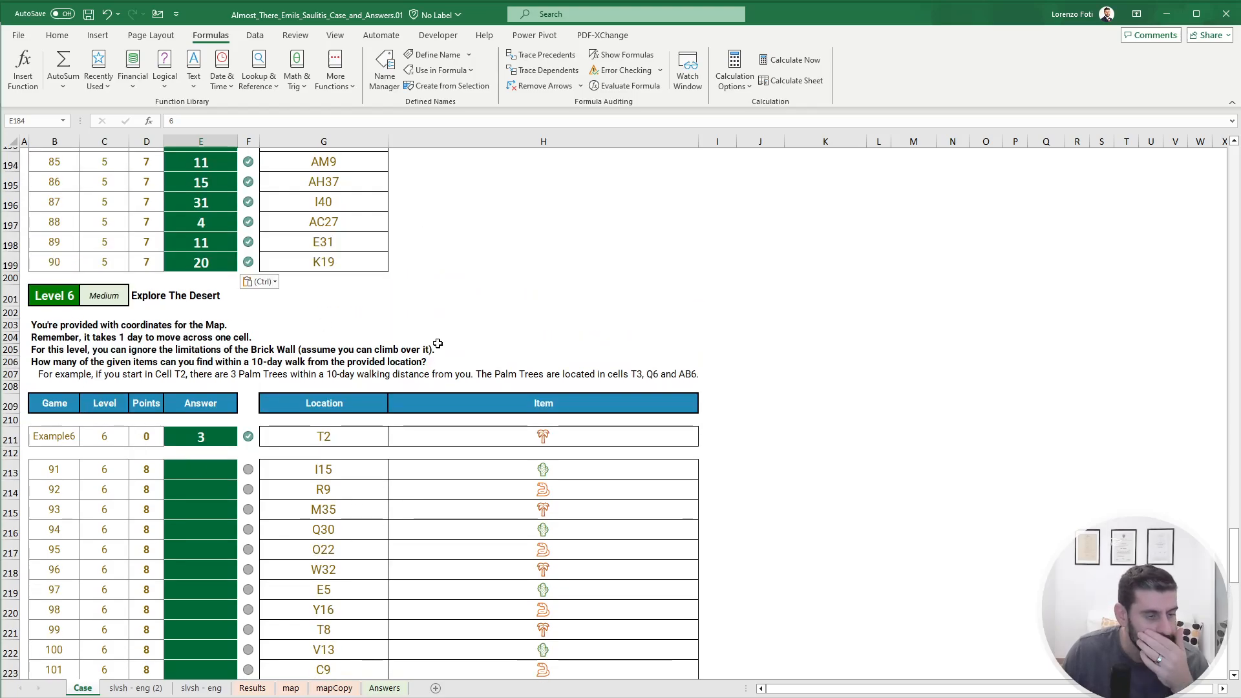
click(344, 440)
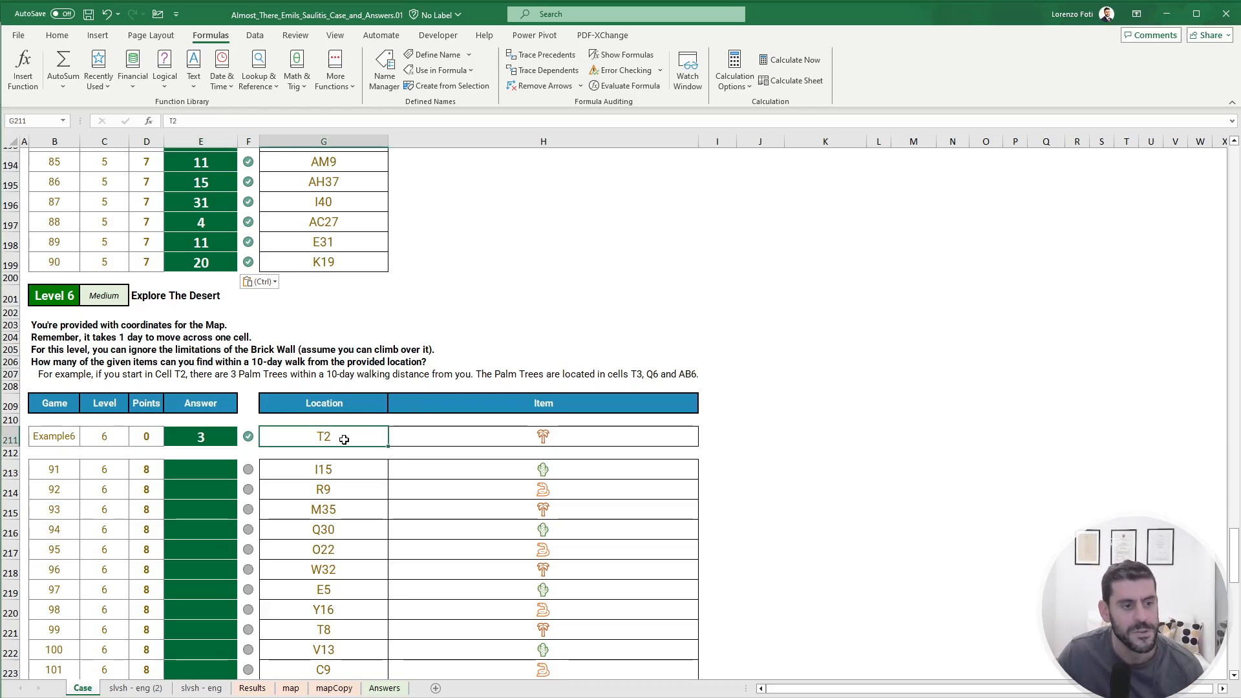
click(334, 688)
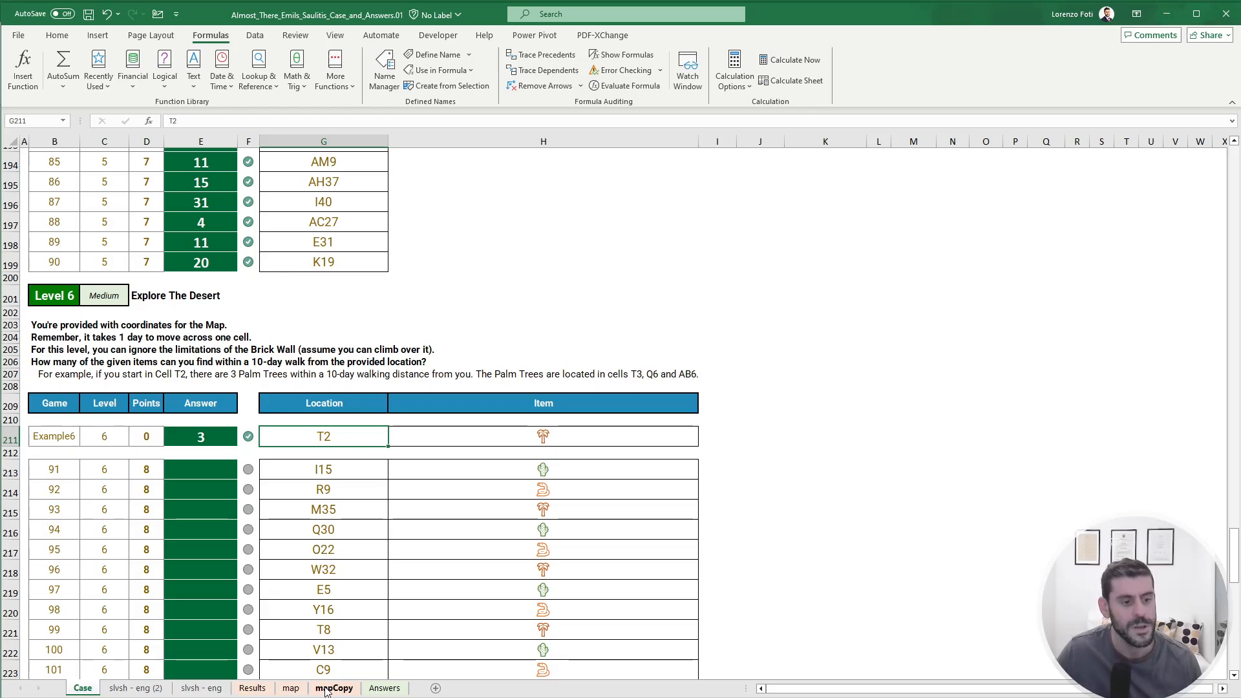
drag(197, 199, 382, 206)
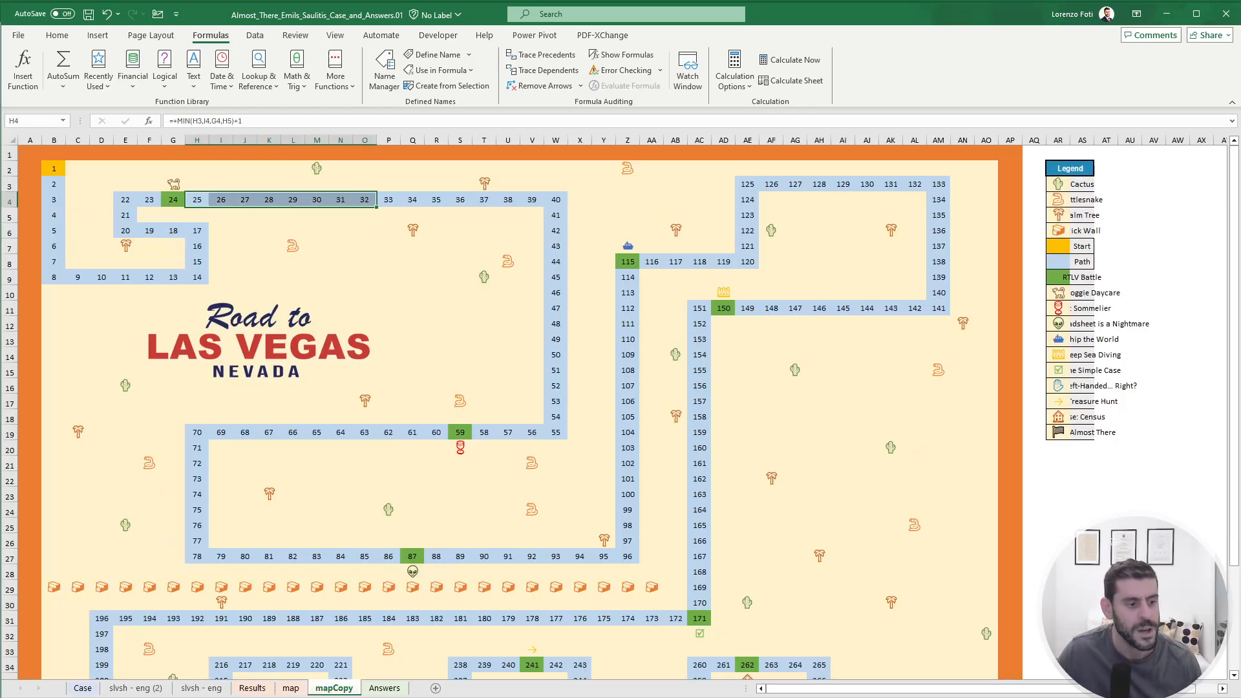
click(83, 688)
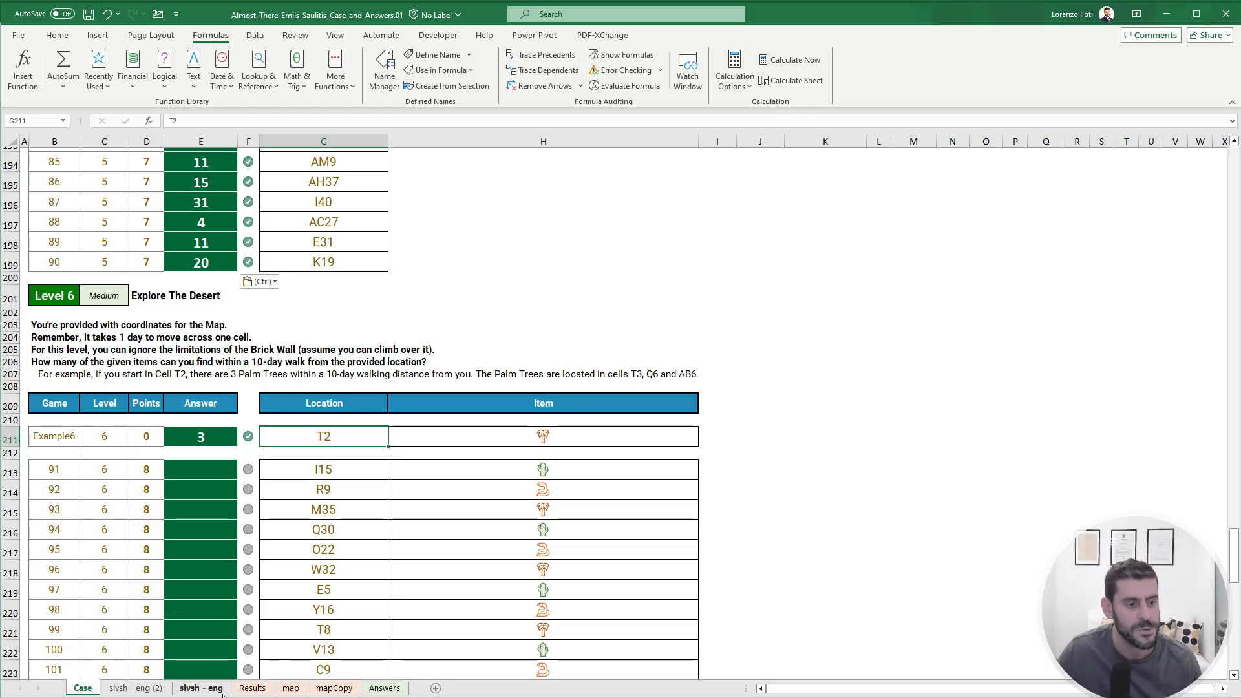
click(279, 690)
click(320, 169)
click(83, 688)
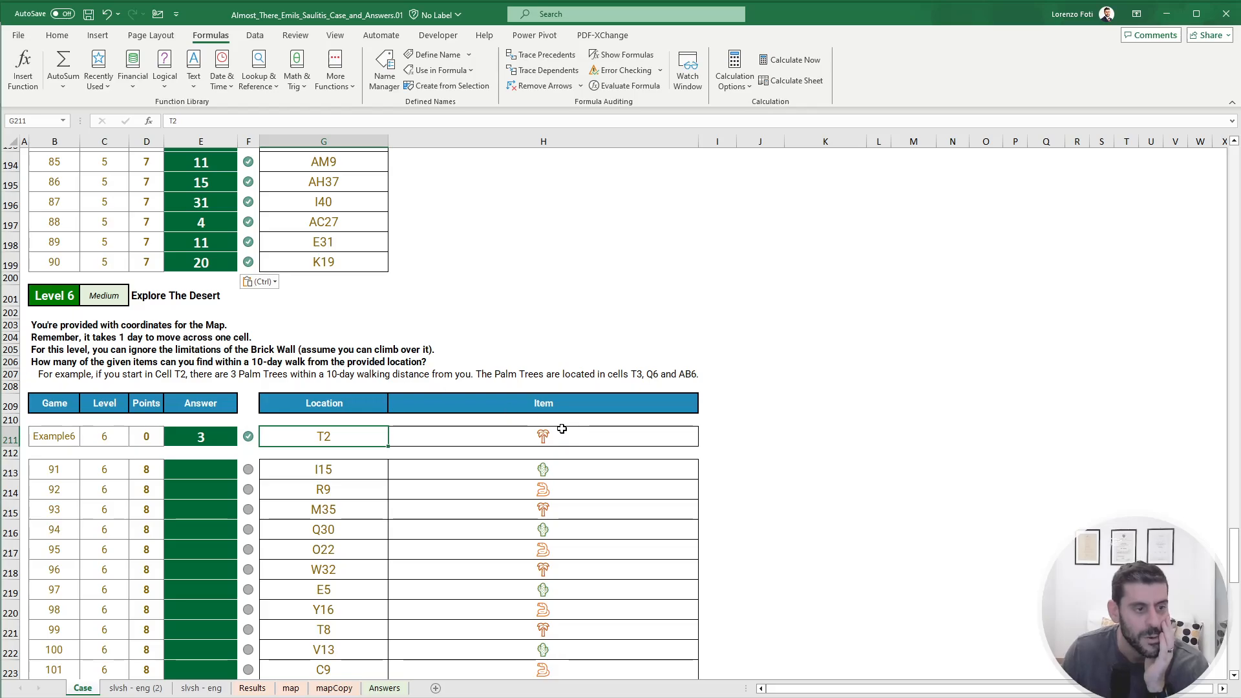
In AJ9 of the slvsh - eng (2) sheet, stack the map contents into one column with TOCOL over map!B2:AO41.
click(136, 688)
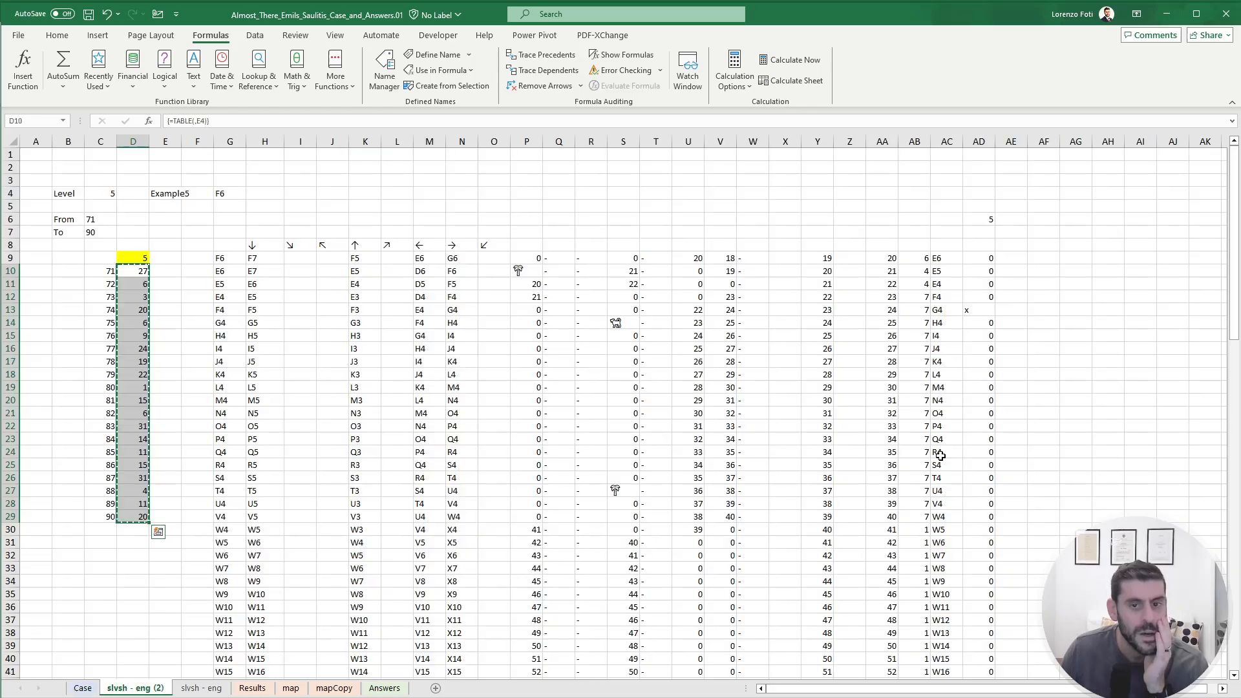
scroll(1173, 347, right, 2)
click(1041, 258)
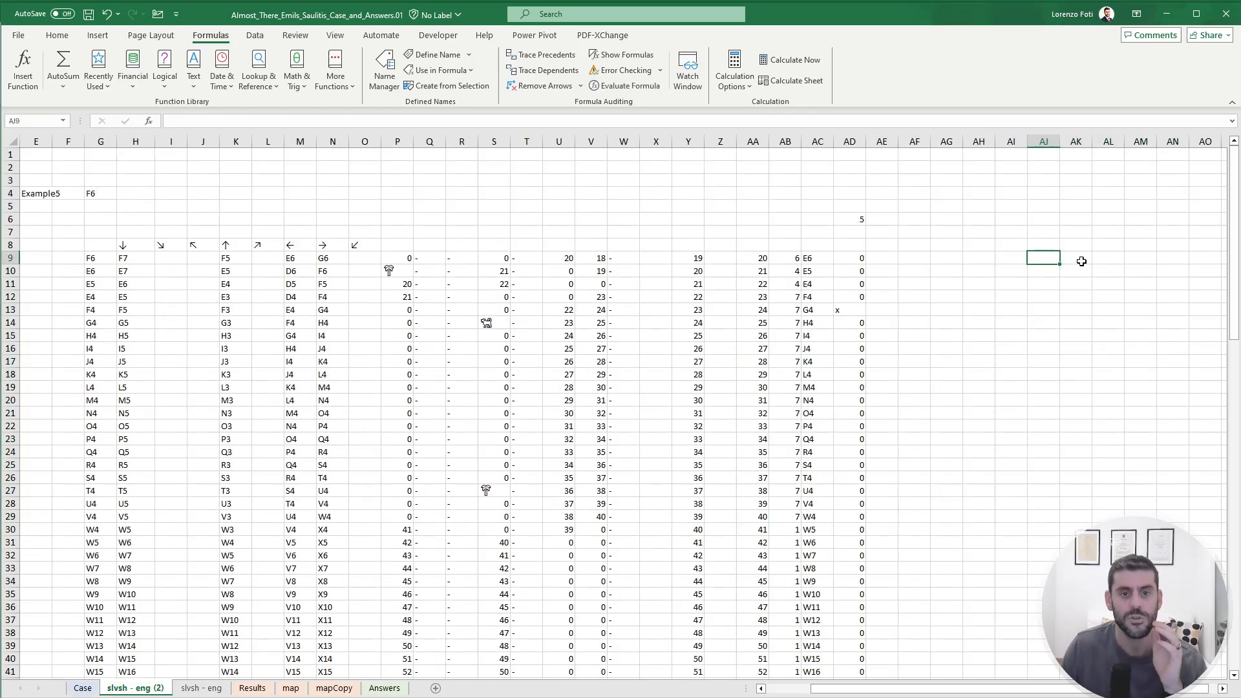
text(+TOCOL()
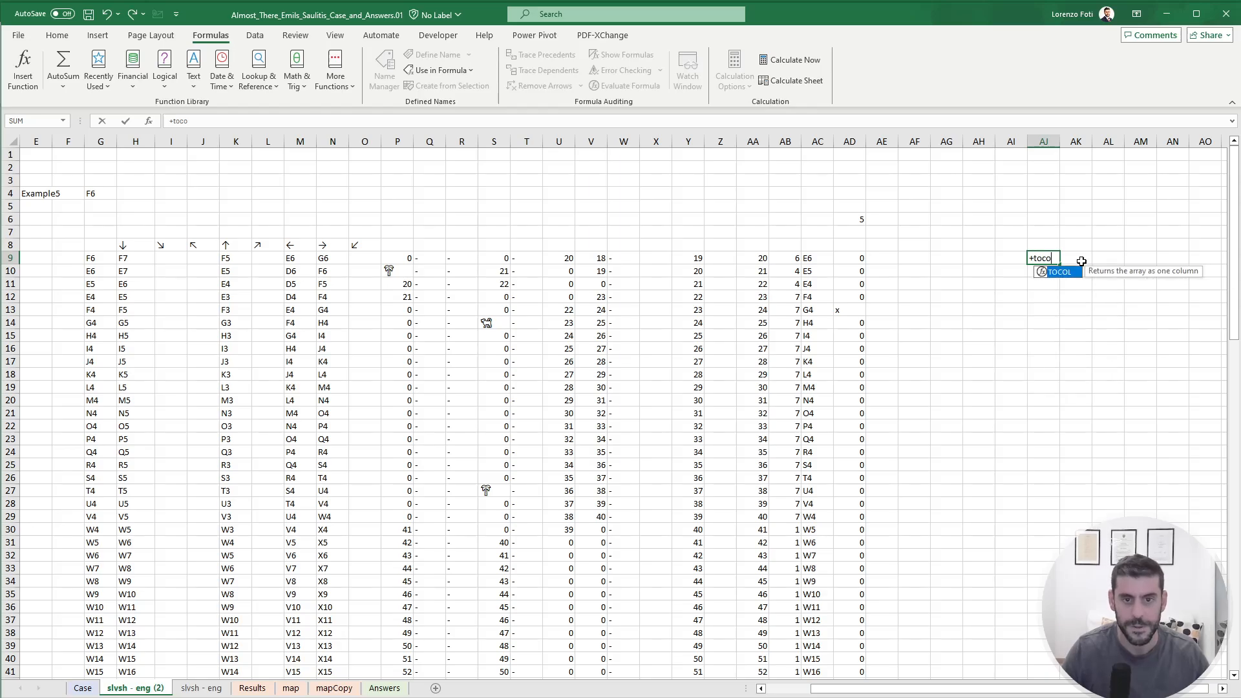
click(291, 688)
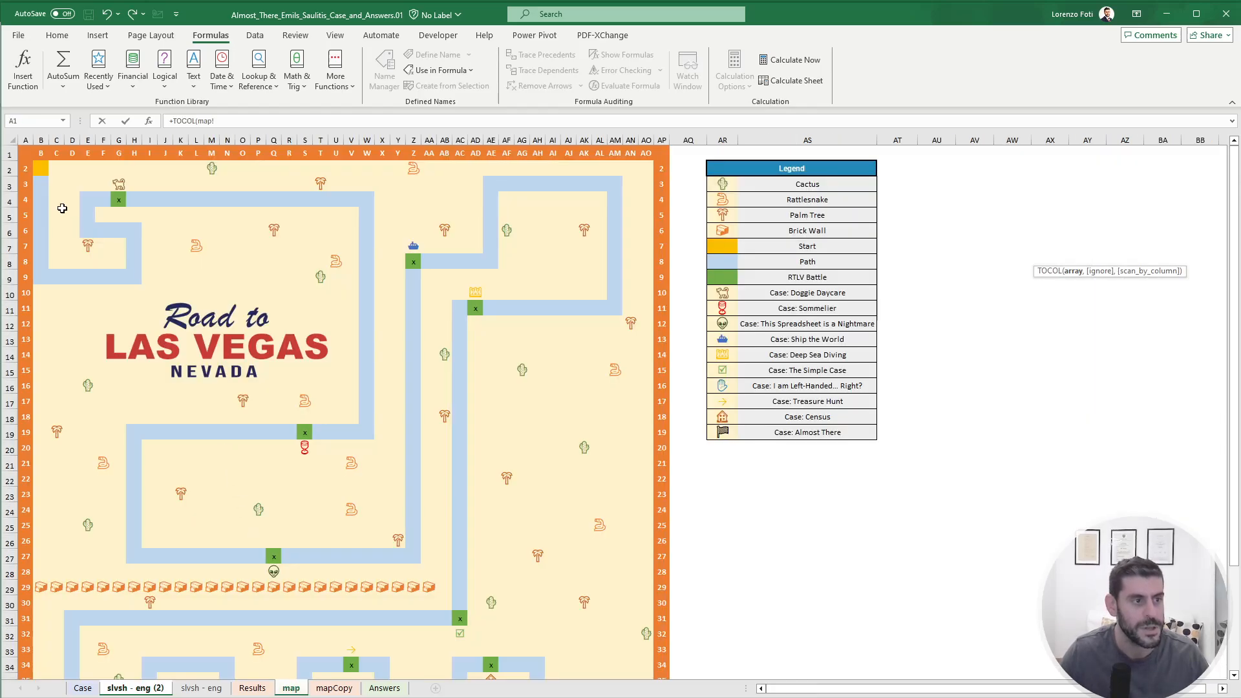
drag(40, 161, 661, 632)
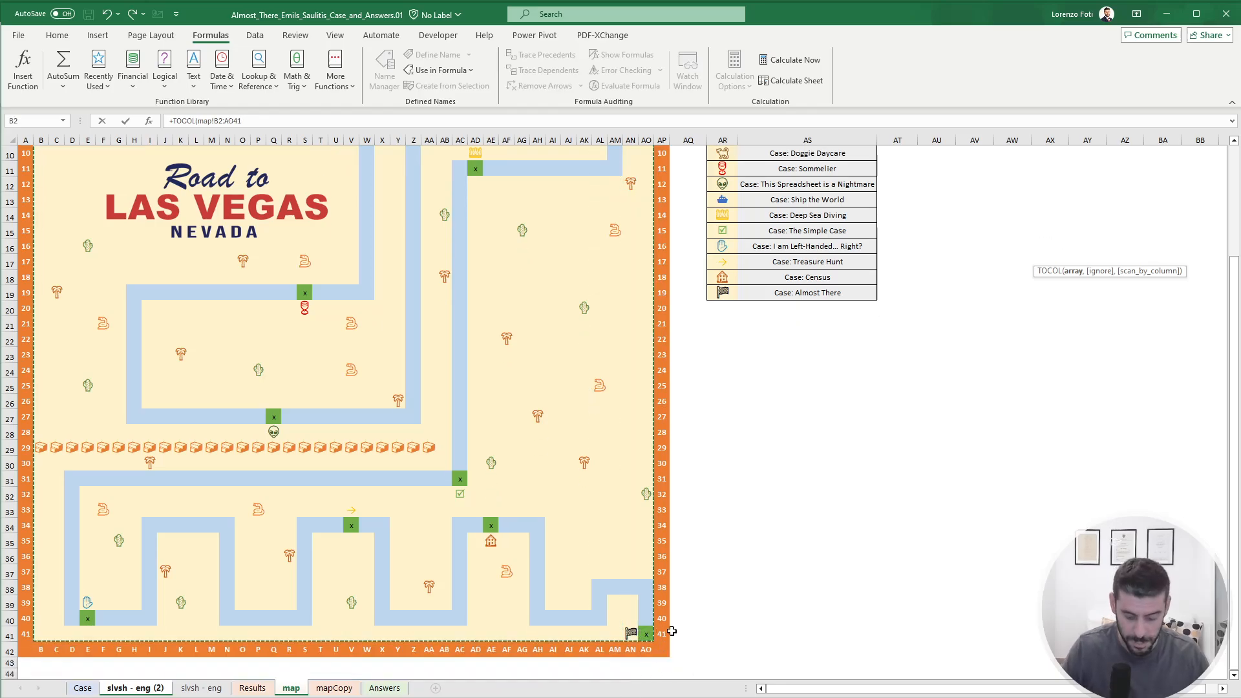
key(Return)
In AK9, list every map cell's coordinate with =TOCOL(map!B42:AO42&map!AP2:AP41).
key(Right)
text(+)
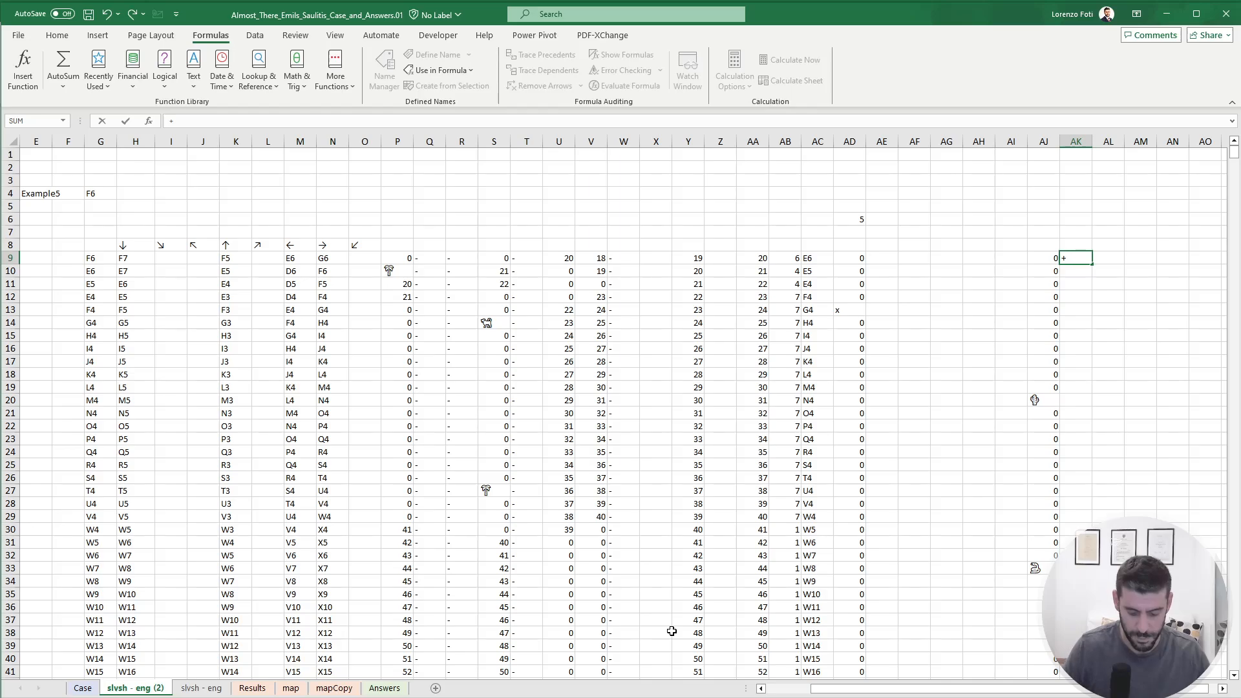
text(TOCOL()
click(291, 688)
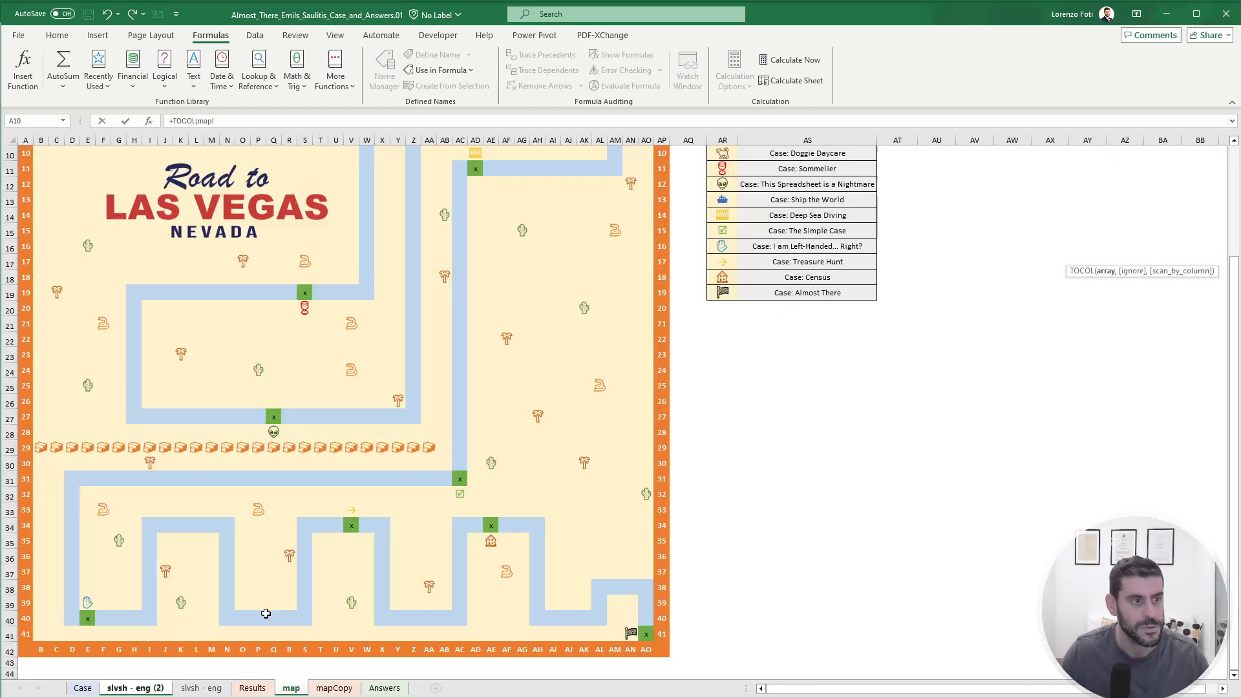
drag(41, 650, 644, 651)
text(&)
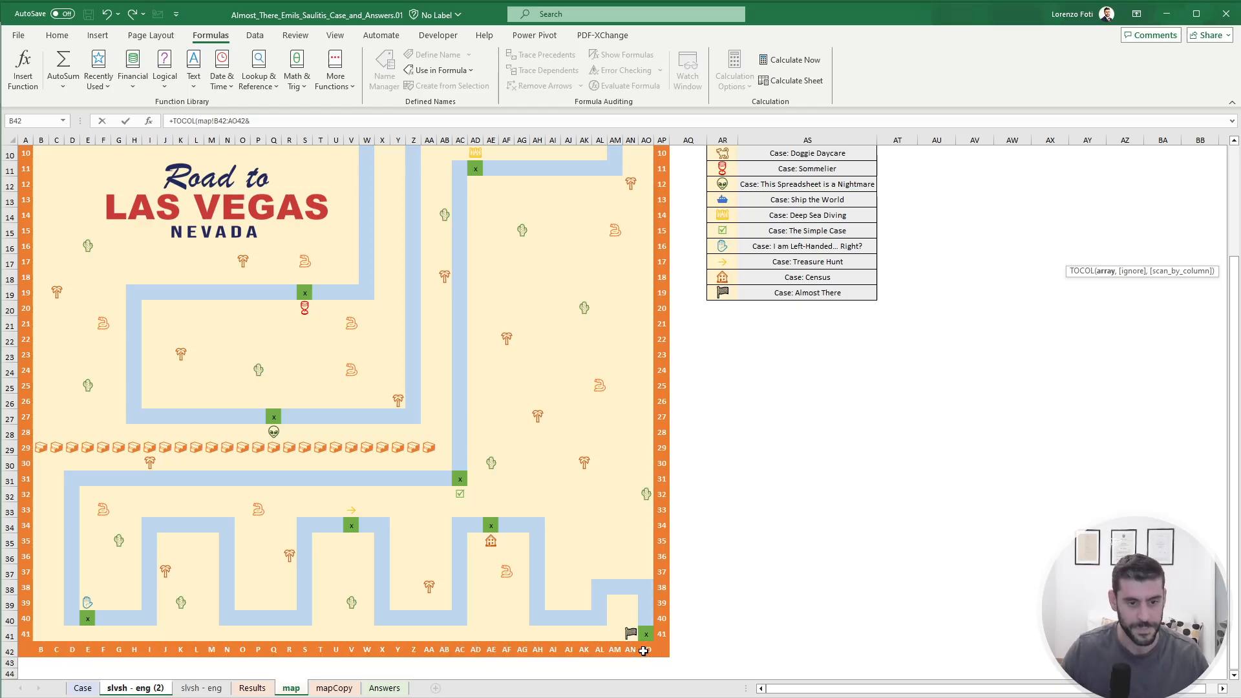
click(661, 617)
key(ctrl+Up)
key(ctrl+shift+Down)
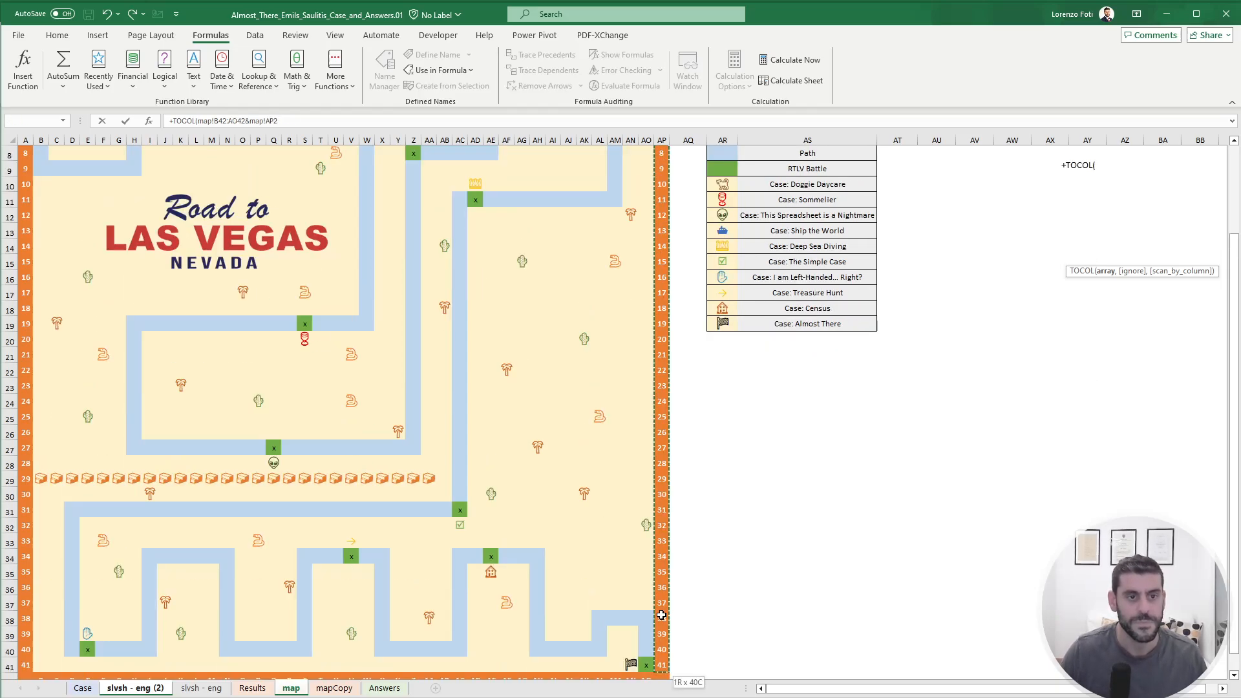
key(Return)
Link AL7 to the starting location in G4.
key(Right)
key(Right)
key(Right)
key(Right)
key(Right)
key(Right)
key(Right)
key(Left)
key(Left)
key(Left)
key(Left)
key(Left)
key(Left)
key(Up)
key(Up)
text(+)
drag(970, 689, 898, 689)
click(230, 193)
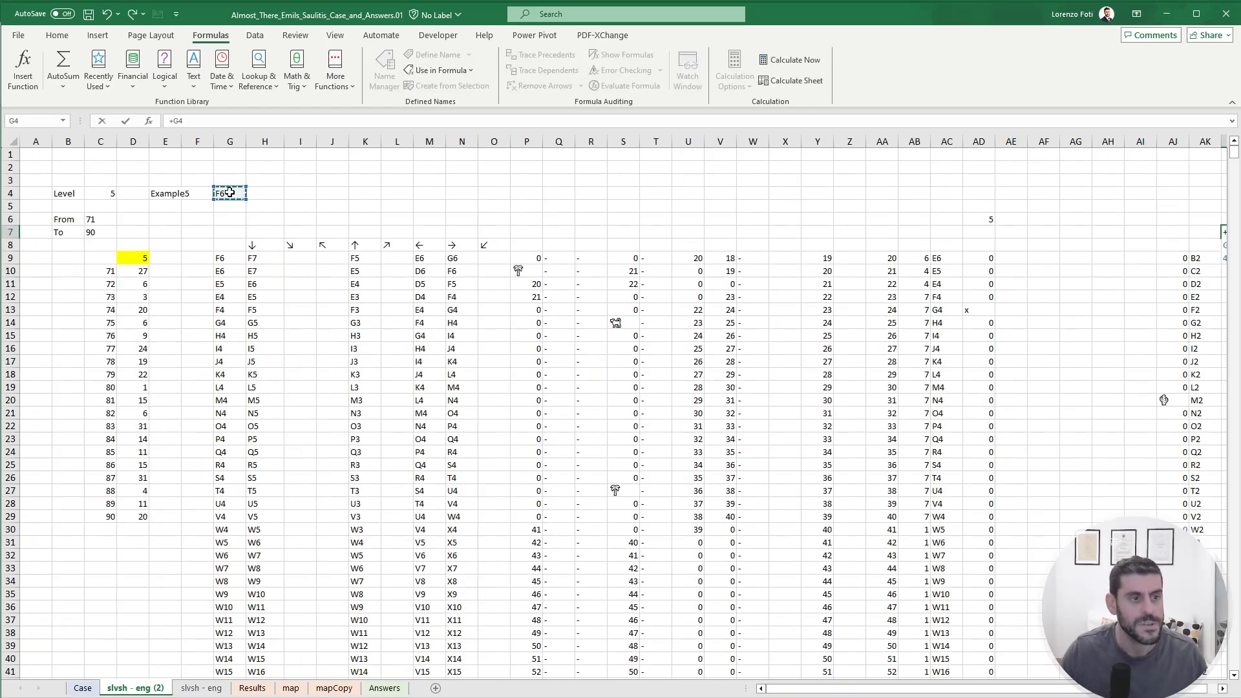
key(Return)
key(Down)
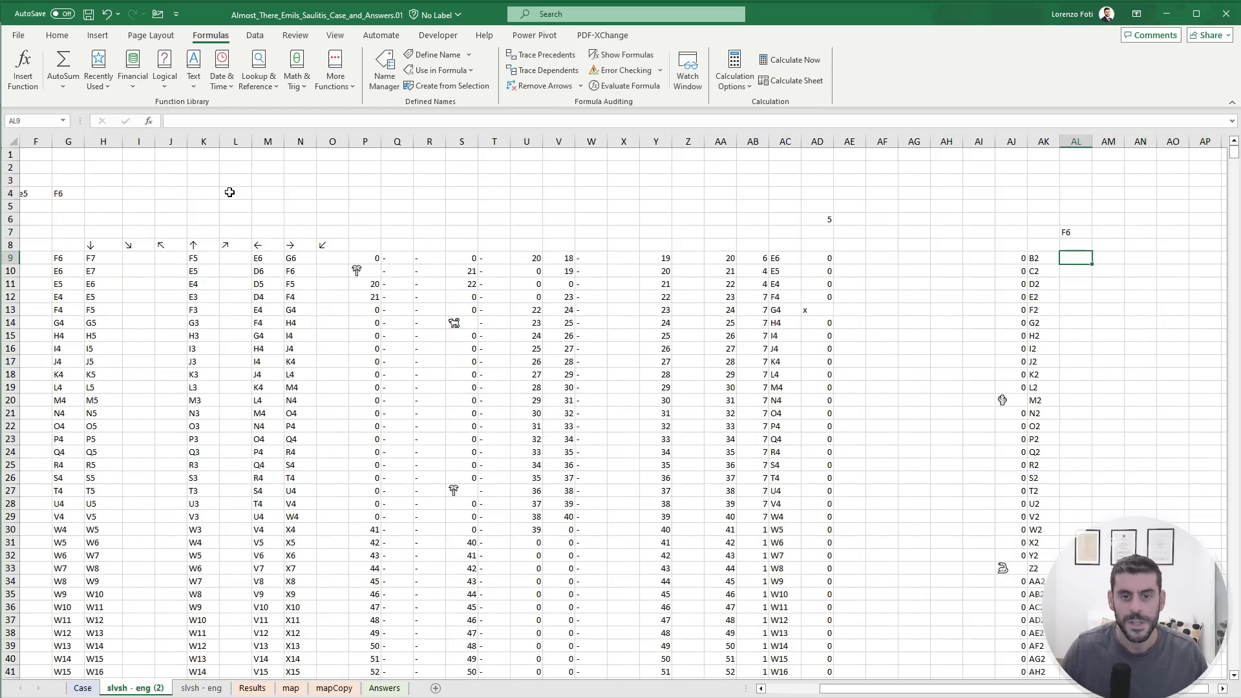
text(+dis)
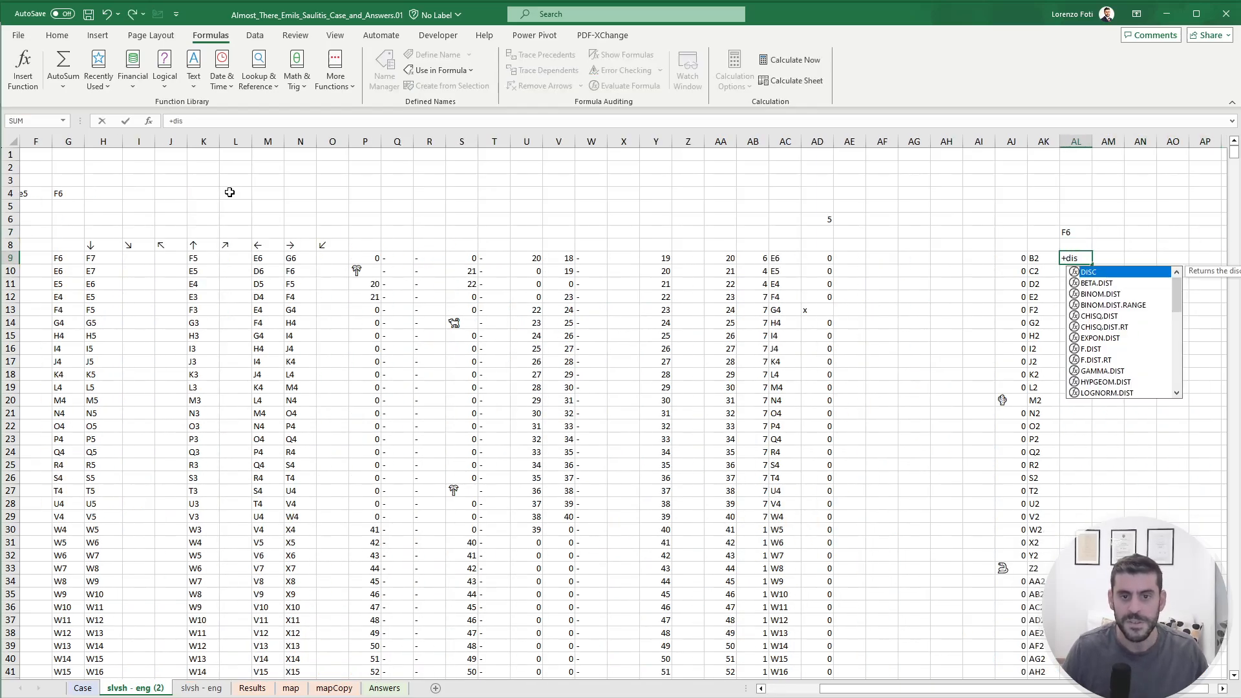
text(ta)
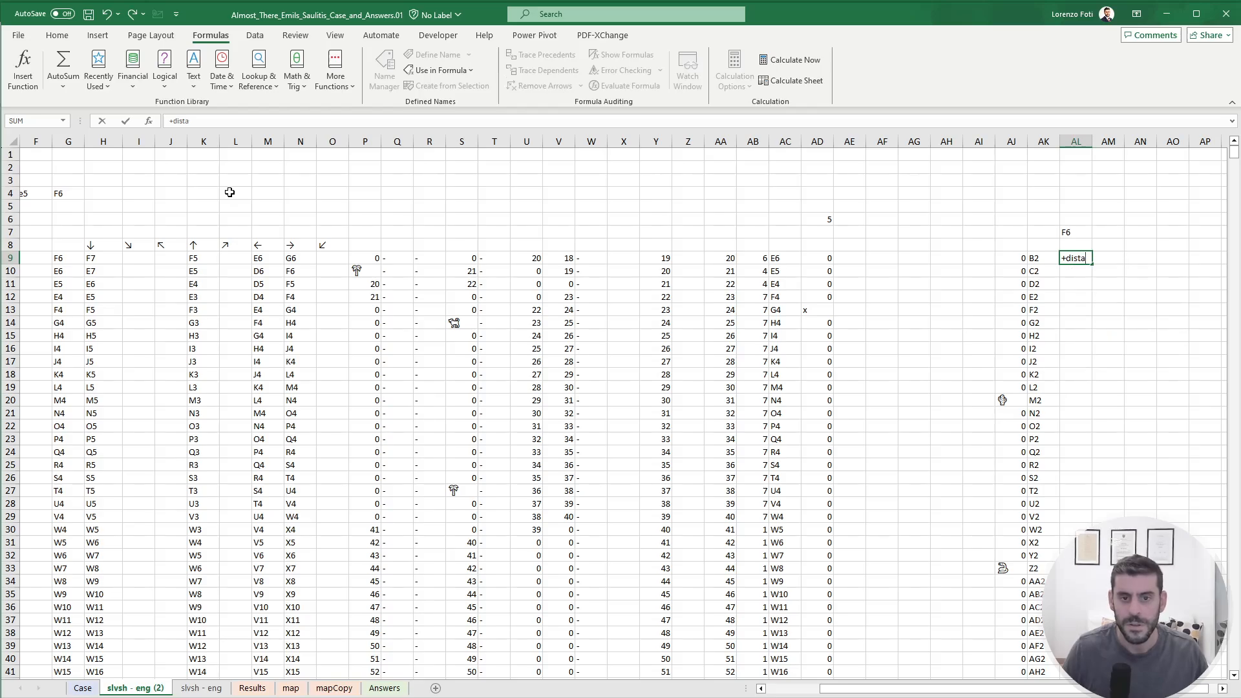
key(BackSpace)
key(BackSpace)
key(BackSpace)
key(BackSpace)
key(BackSpace)
text(getd)
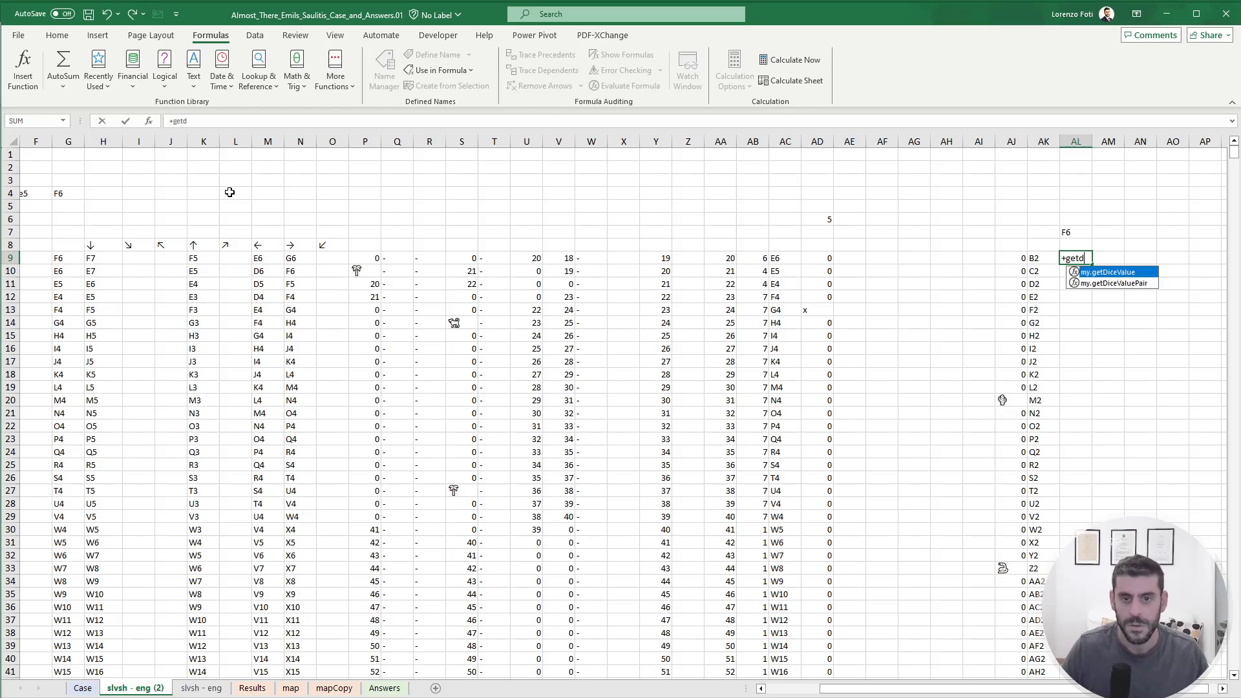
key(BackSpace)
key(BackSpace)
key(BackSpace)
key(BackSpace)
text(di)
key(BackSpace)
key(BackSpace)
In AL9, calculate the diagonal distance from the start to the first coordinate with my.calcDistDiag($AL$7,AK9).
text(calc)
key(Down)
key(Tab)
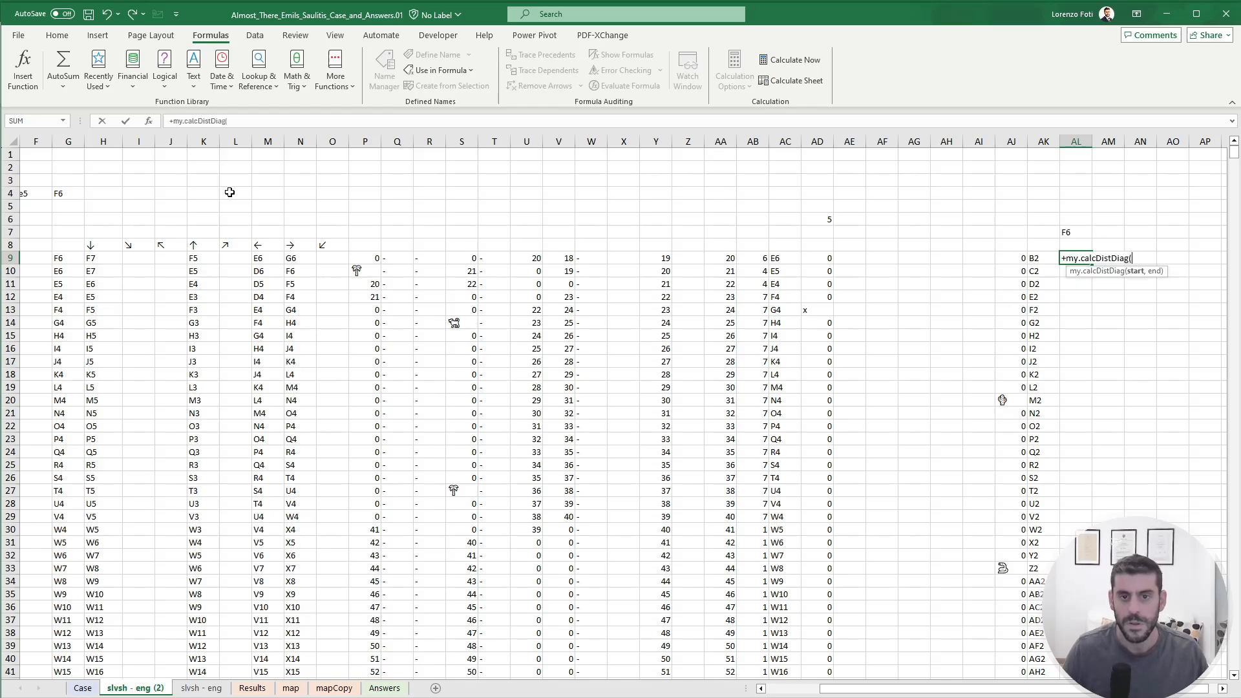
key(Up)
key(Up)
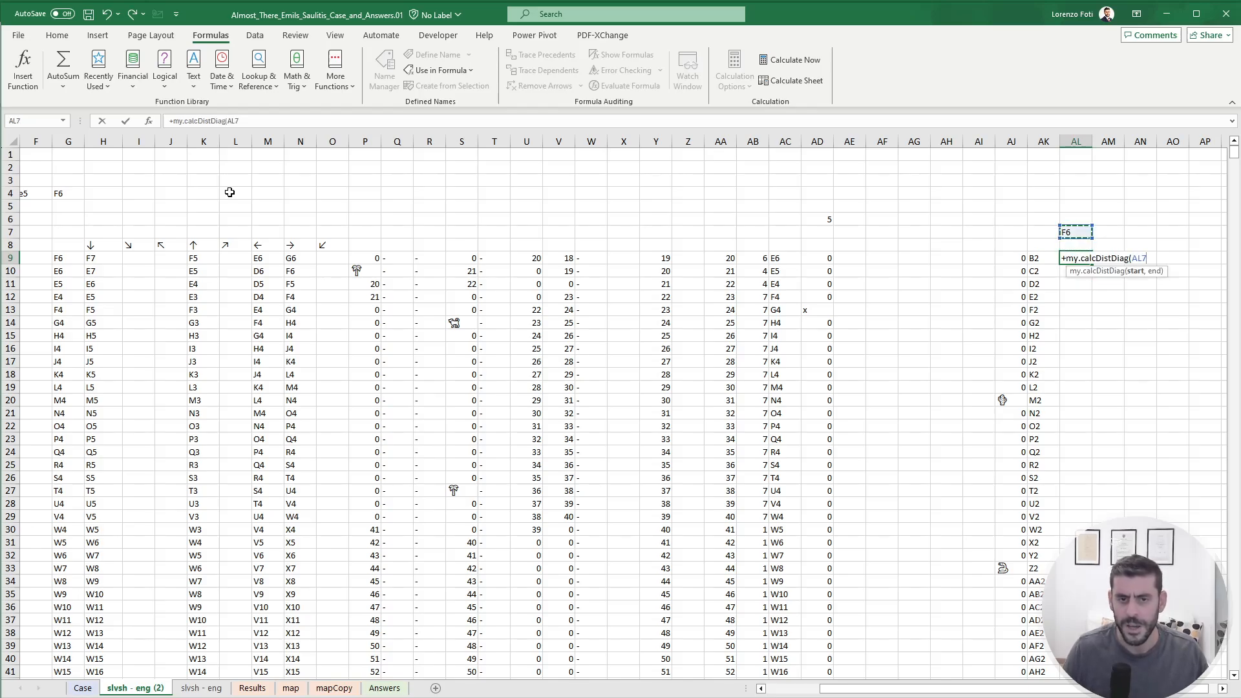
key(F4)
text(,)
key(Left)
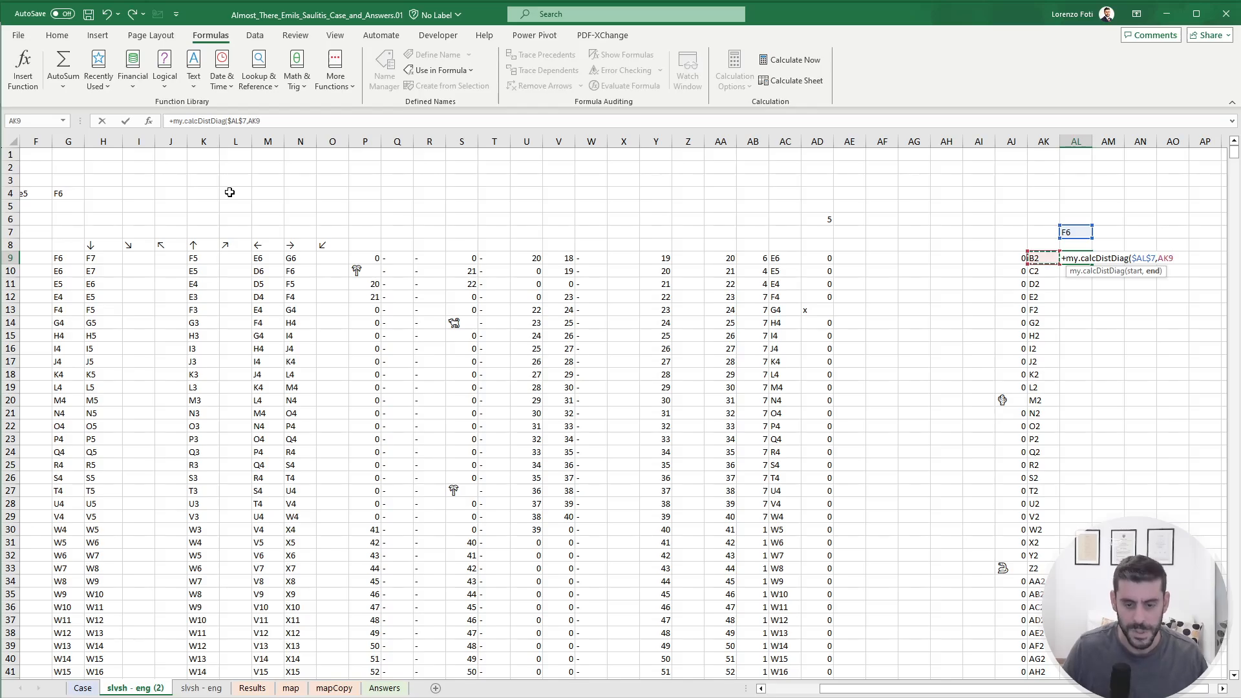
text())
key(Return)
Copy the distance formula from AL9 down the column to AL1608, alongside every map coordinate.
key(Up)
key(ctrl+c)
key(Left)
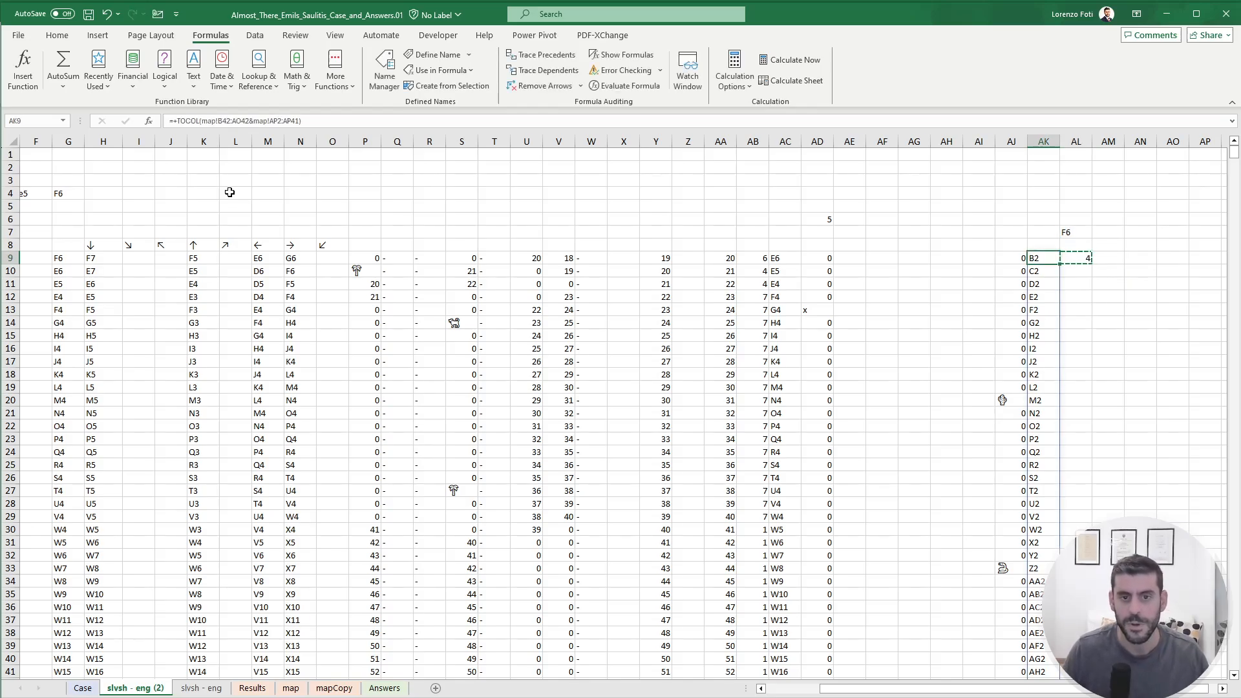
key(ctrl+Down)
key(Right)
key(ctrl+shift+Up)
key(ctrl+v)
key(ctrl+Up)
key(ctrl+Up)
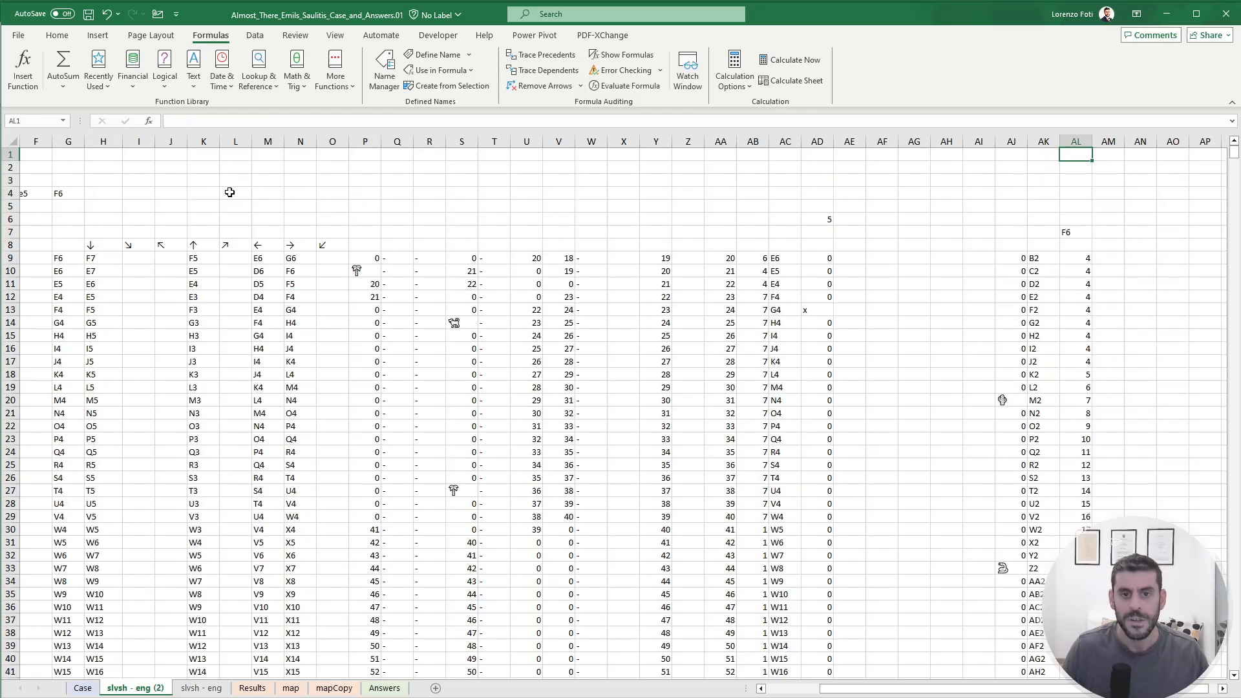
In AM9, flag cells within a 10-day walk with IF(AL9<=10,1,0).
key(Down)
key(Down)
key(Right)
key(ctrl+Page_Up)
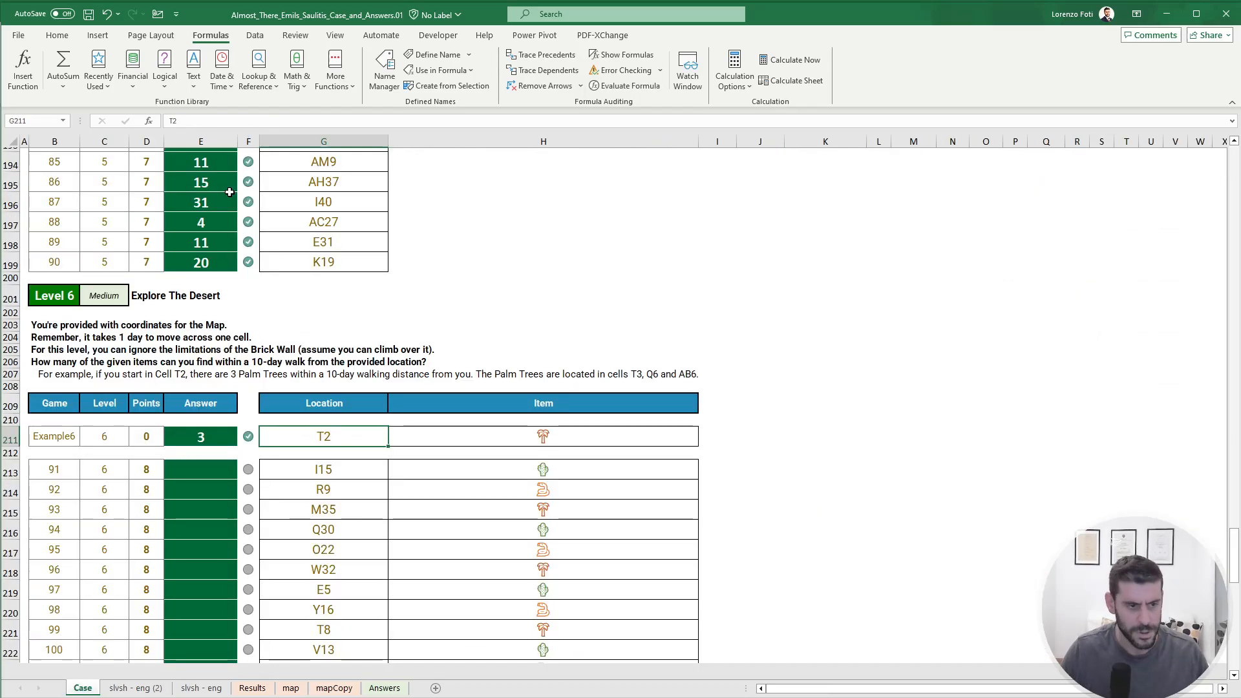
key(ctrl+Page_Down)
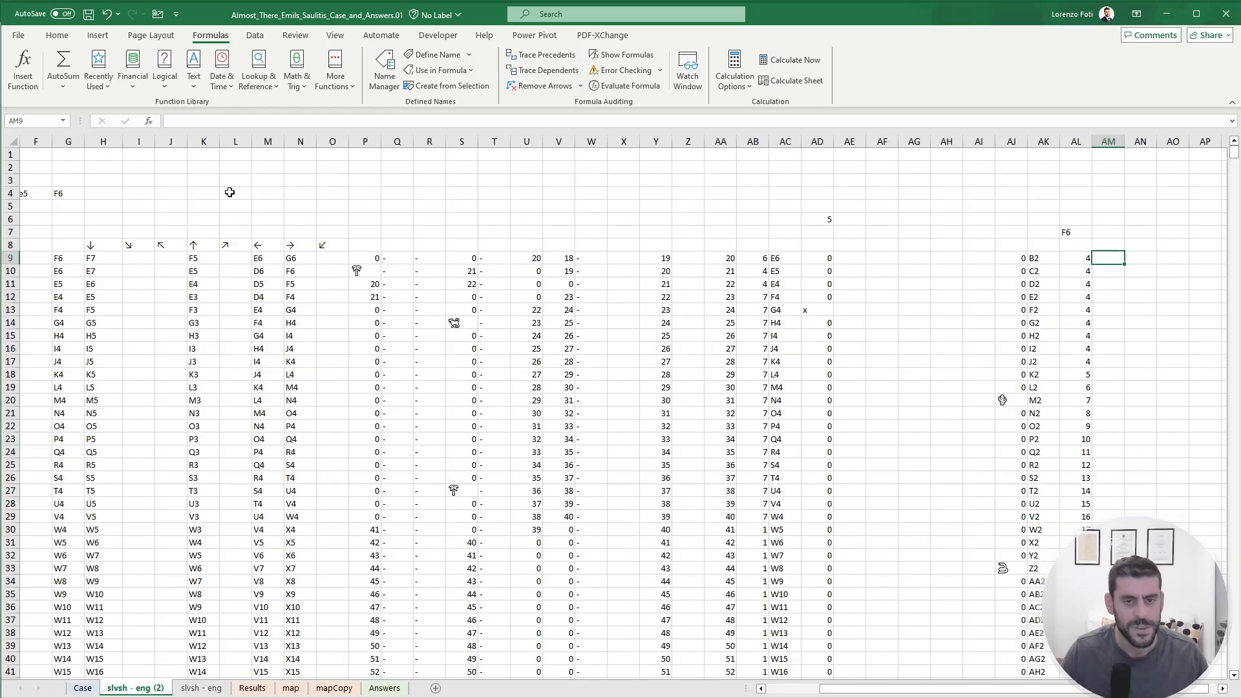
text(+if()
key(Left)
text(<=10,1,0))
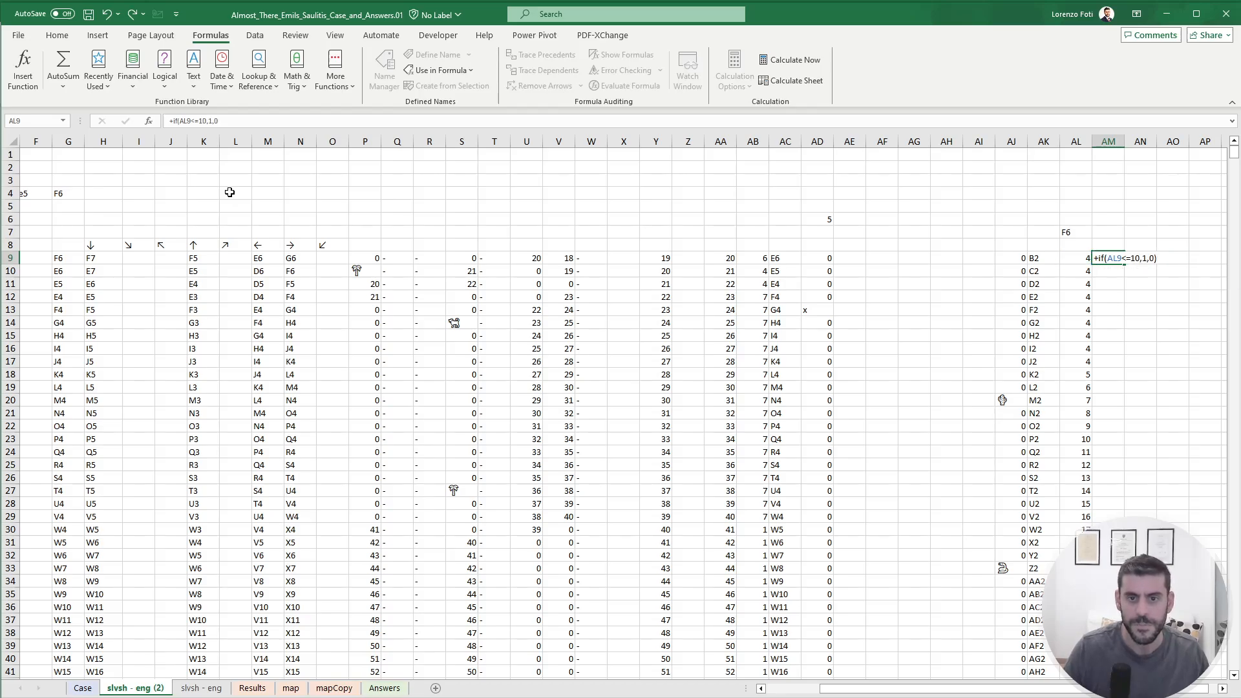
key(ctrl+Return)
Fill the AM9 flag formula down to AM1608.
key(Left)
key(ctrl+Down)
key(Right)
key(ctrl+shift+Up)
key(ctrl+d)
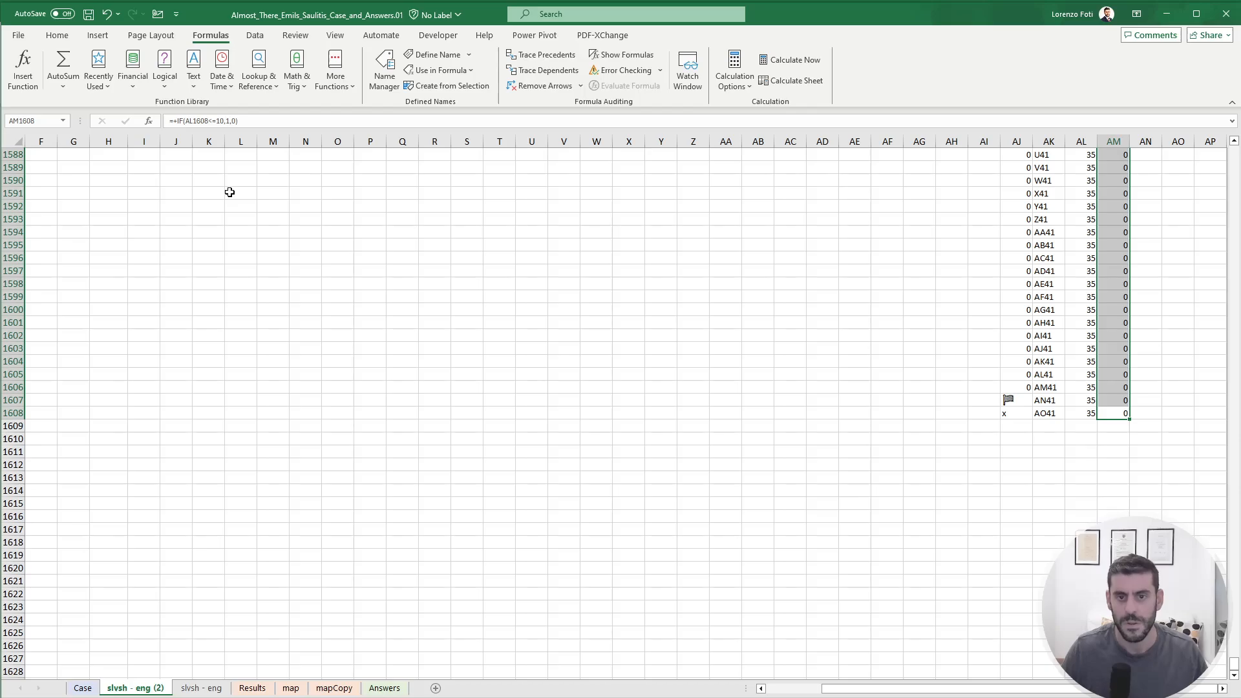
key(ctrl+Up)
key(ctrl+Up)
Change the game name in E4 to Example6.
key(Down)
key(Down)
key(Down)
key(Down)
key(Down)
key(Down)
key(Left)
key(Left)
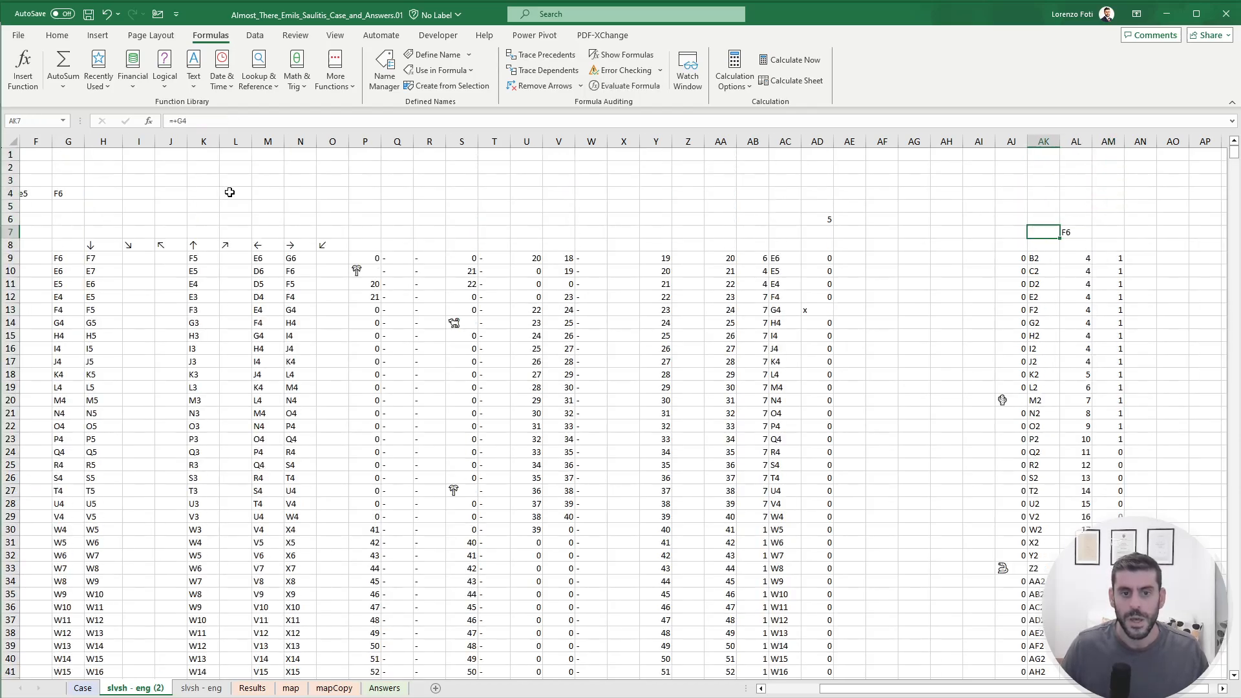
key(Home)
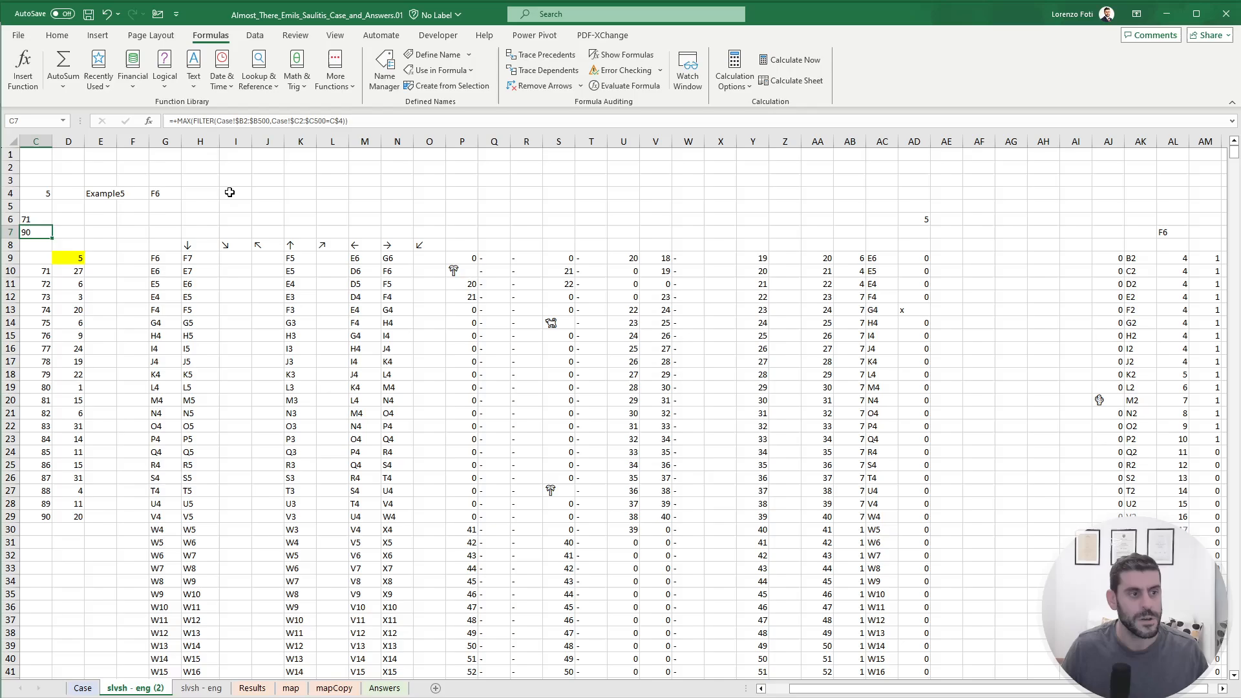
key(ctrl+Page_Up)
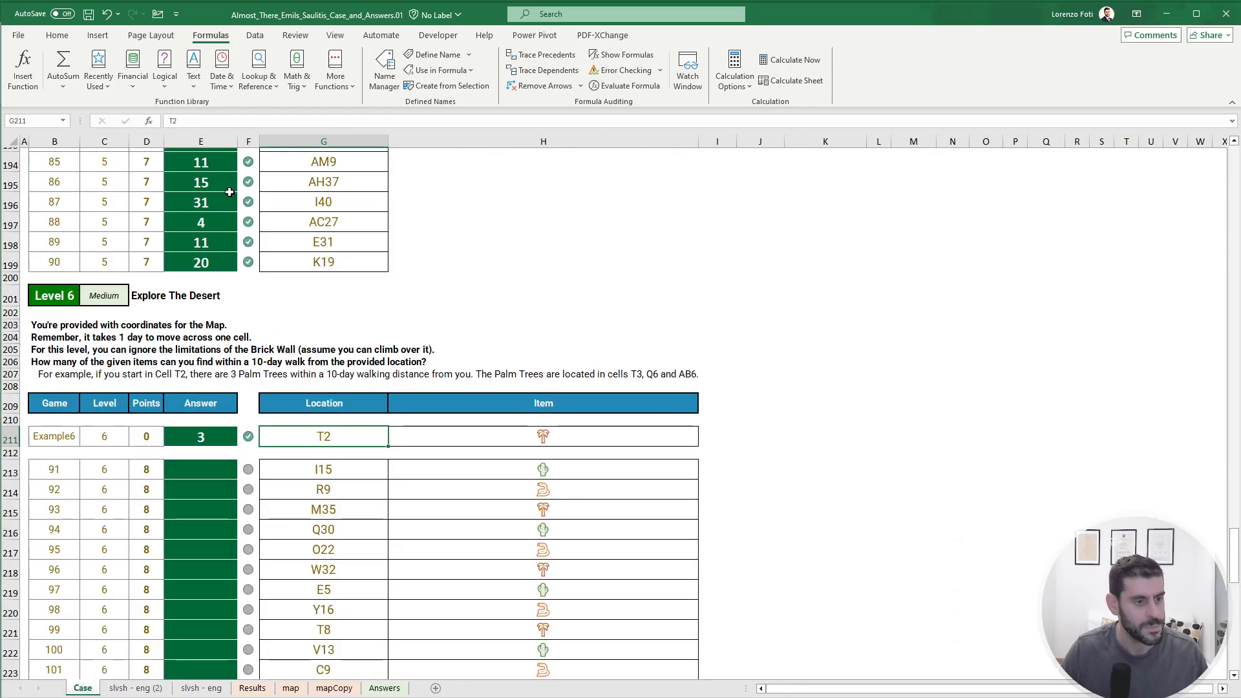
key(ctrl+Page_Down)
key(Up)
key(Up)
key(Up)
key(Right)
key(Right)
key(Right)
key(Right)
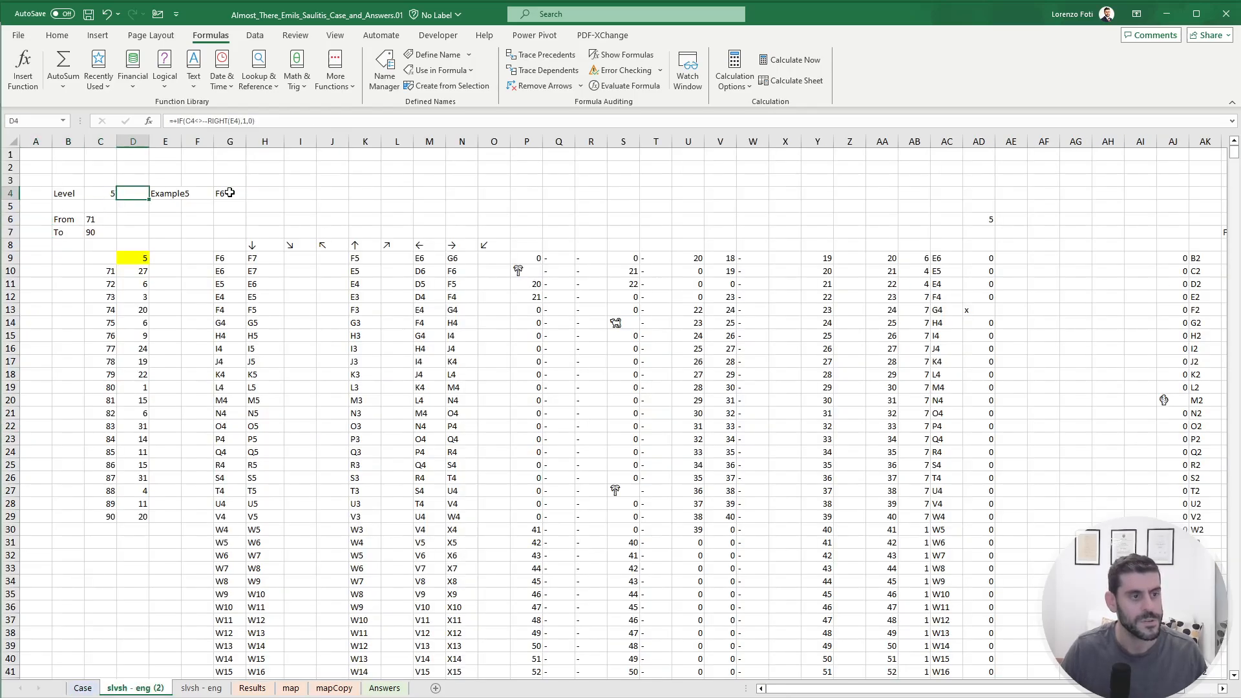
key(F2)
key(BackSpace)
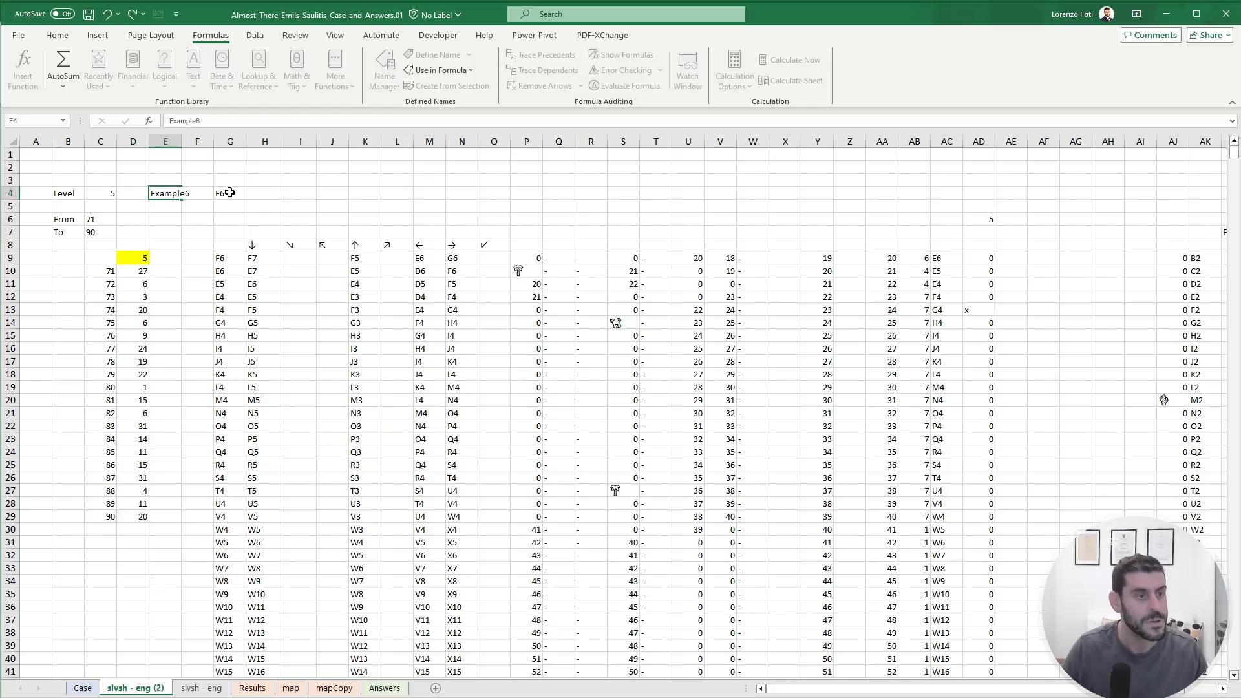
key(Return)
Set the level in C4 to 6.
key(Up)
key(Left)
key(Left)
text(6)
key(Right)
key(Right)
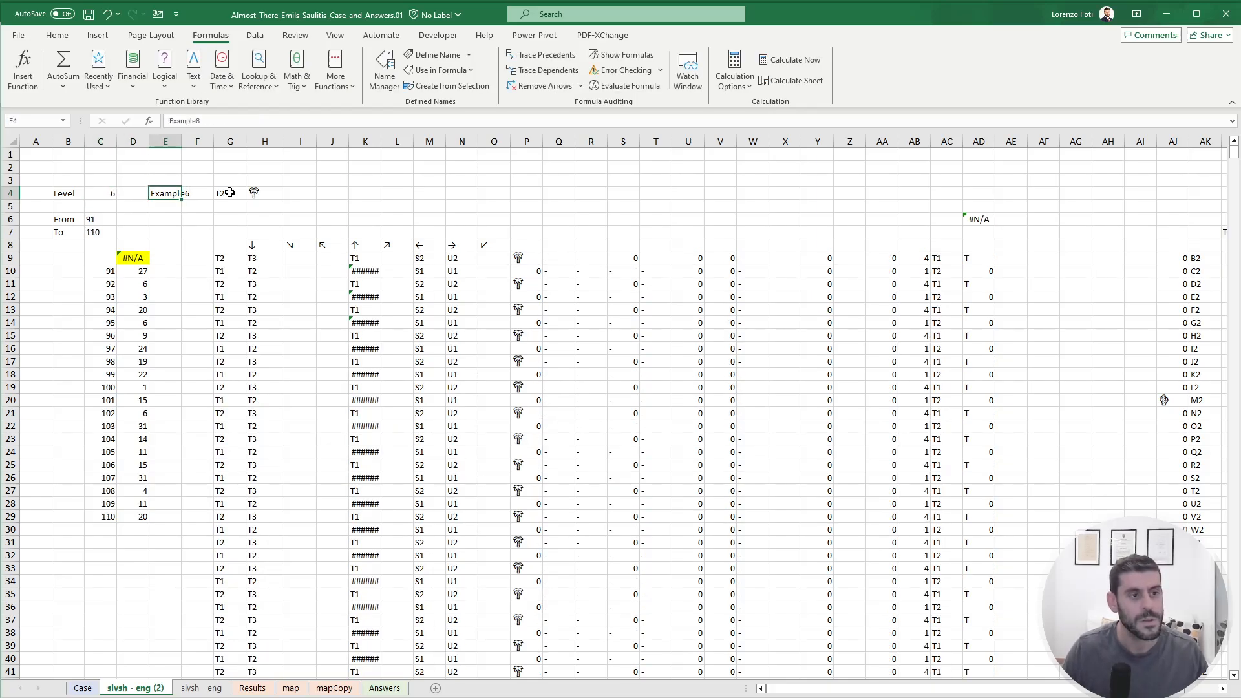
In AJ7, count the item in H4 among the flagged map cells with COUNTIFS(AJ9#,H4,AM9:AM1608,1).
drag(846, 689, 879, 689)
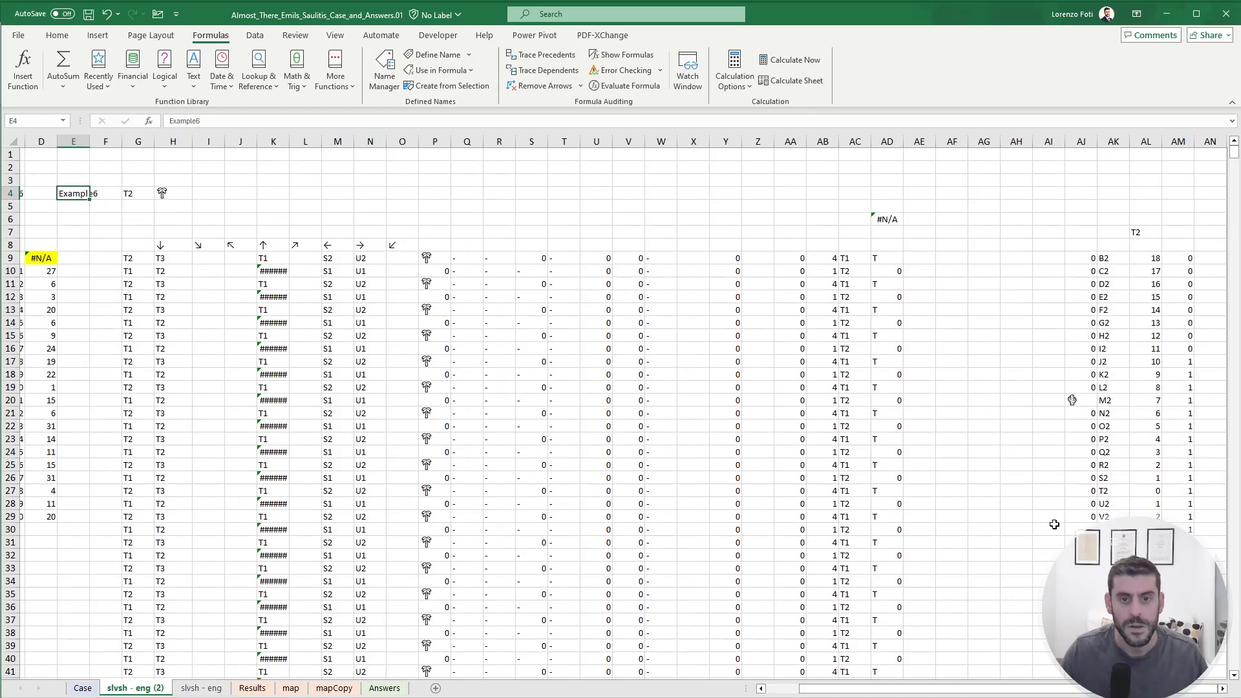
click(1083, 231)
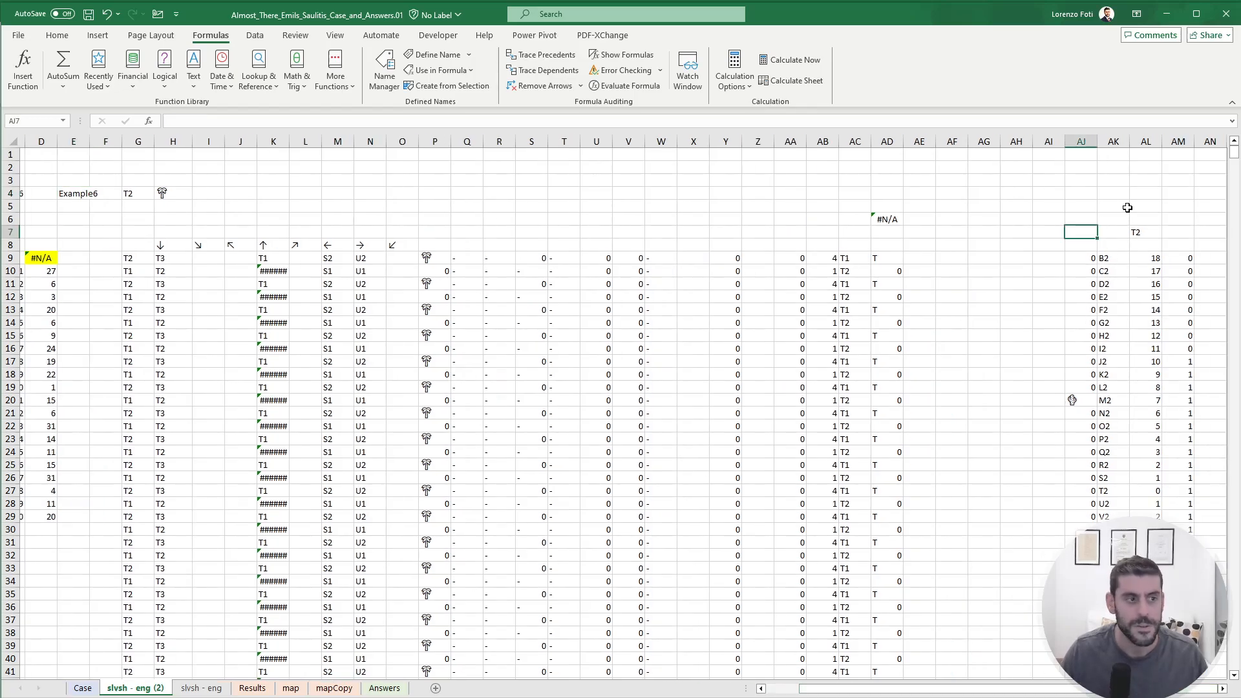
text(+countifs)
key(Tab)
key(Down)
key(Down)
key(ctrl+shift+Down)
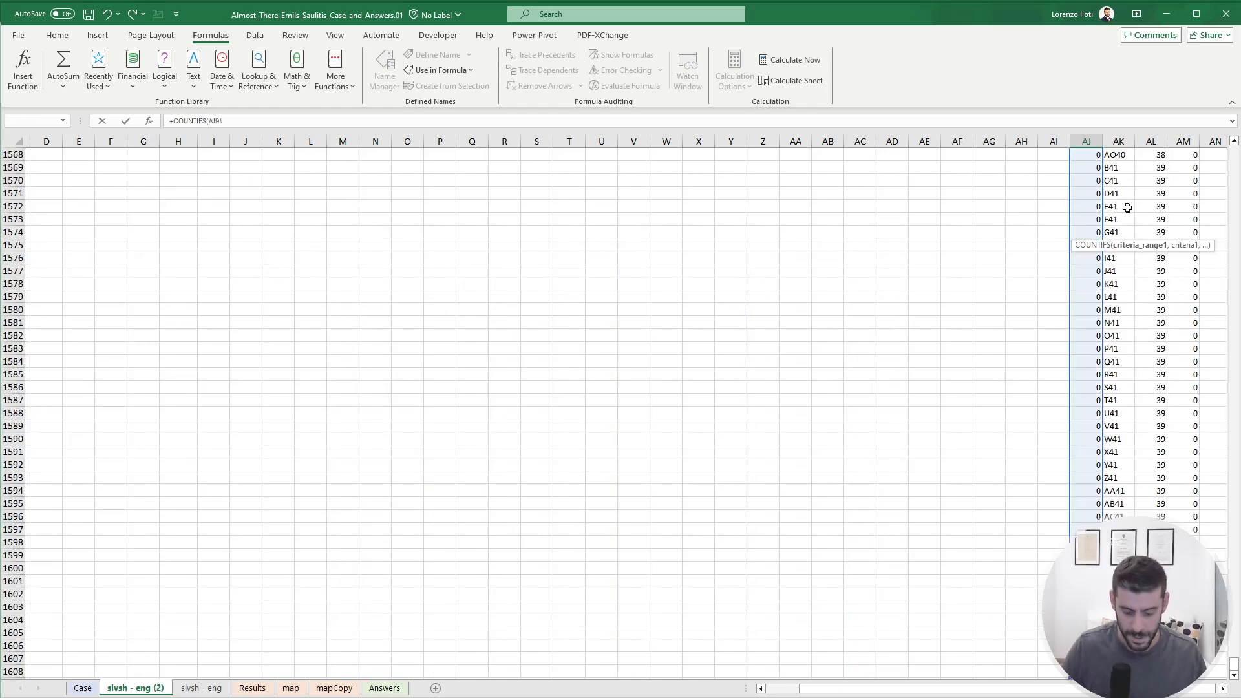
text(,)
key(Up)
key(Up)
key(Up)
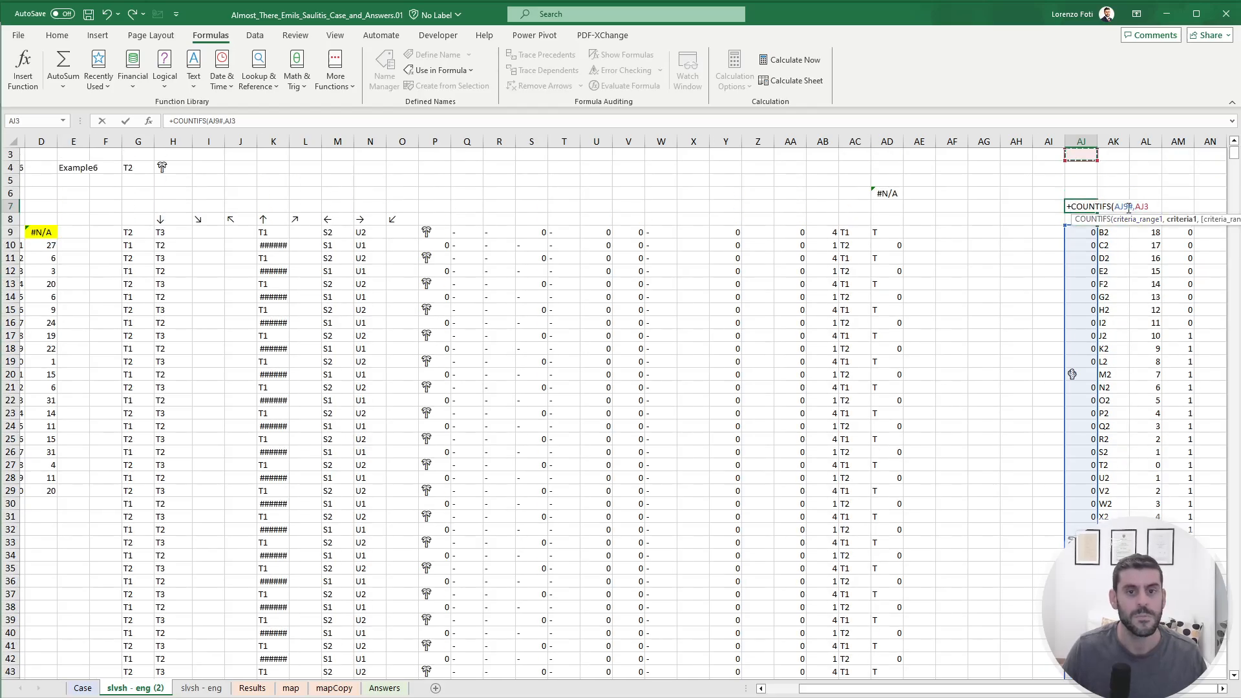
key(ctrl+Left)
text(,)
key(Down)
key(Down)
key(Right)
key(Right)
key(Right)
key(Right)
key(Left)
key(ctrl+shift+Down)
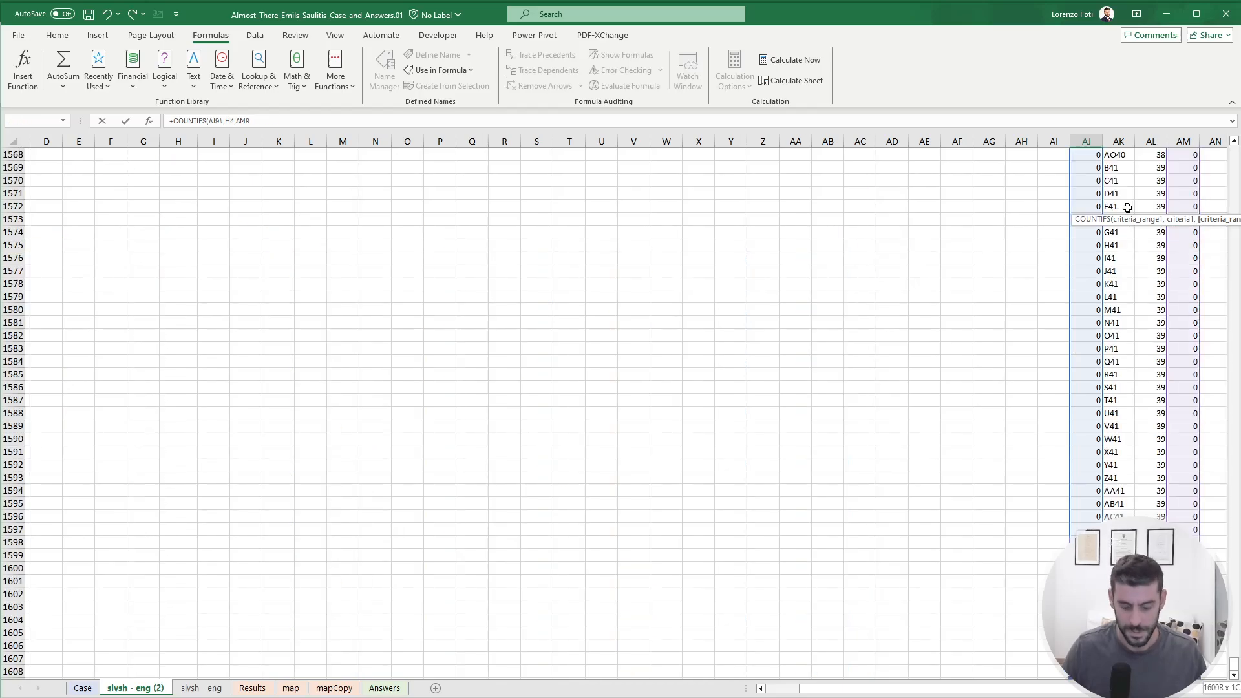
text(,1))
key(ctrl+Return)
scroll(1127, 206, up, 2)
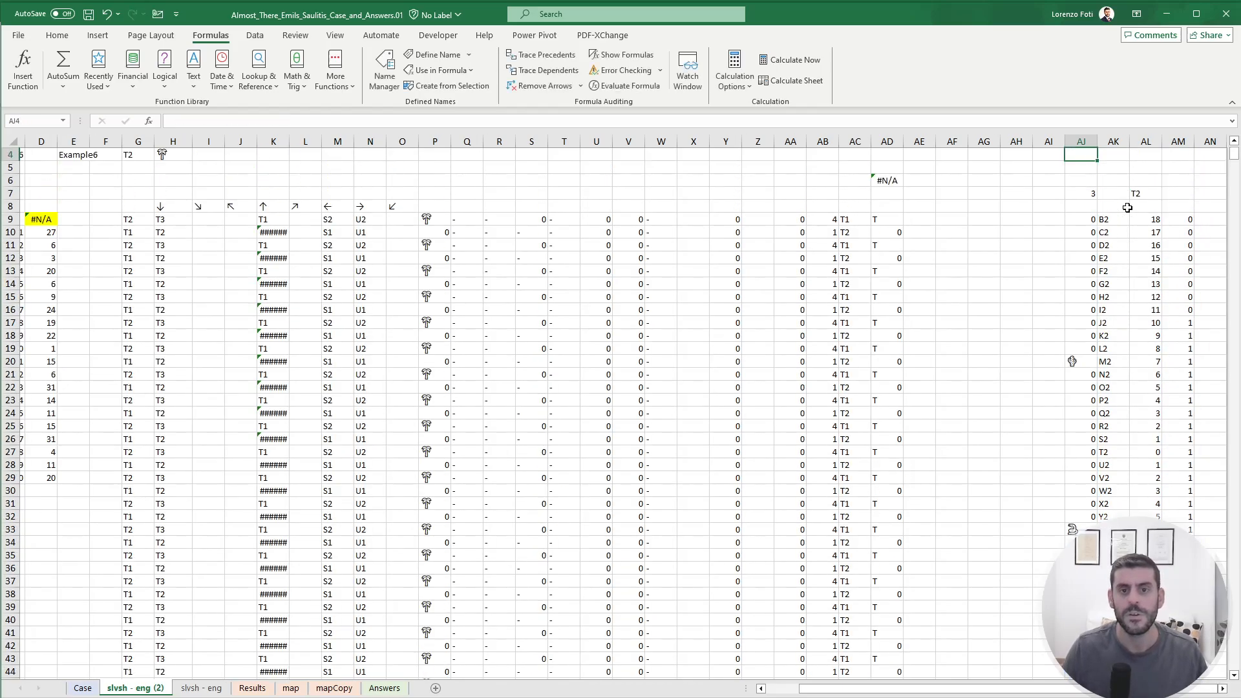
Compare AJ7 with the Level 6 example answer on the Case sheet and link the data table's result cell D9 to AJ7.
key(ctrl+Page_Up)
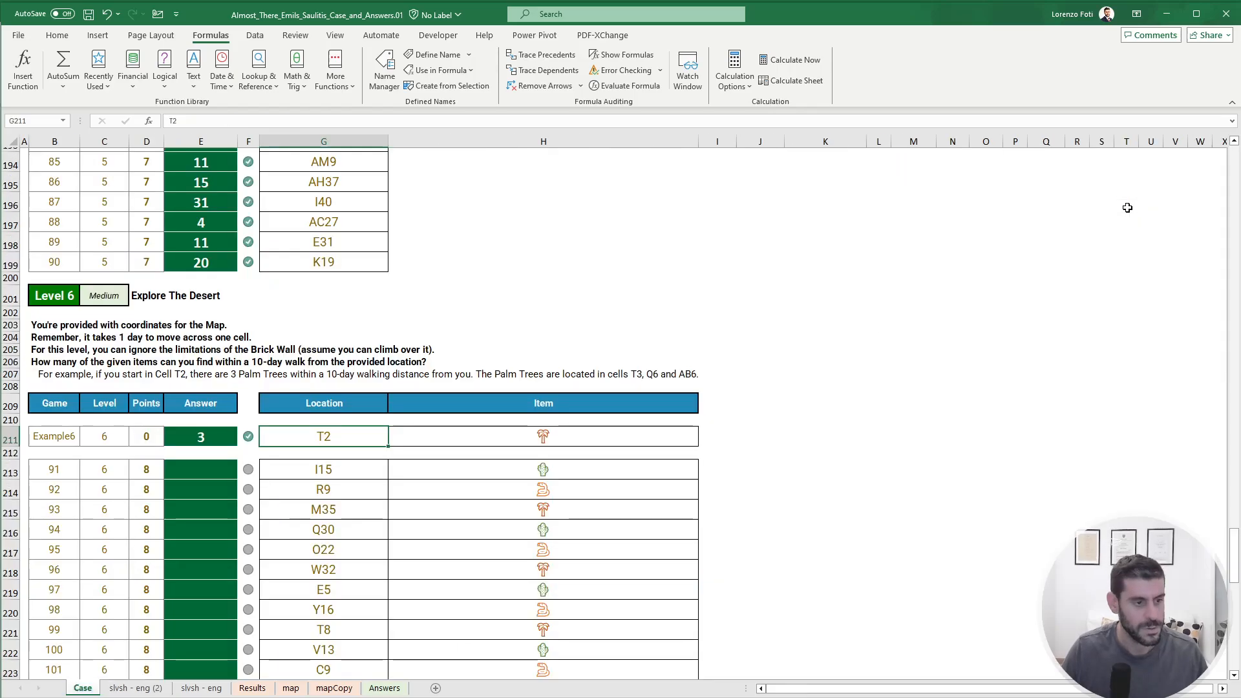
key(ctrl+Page_Down)
scroll(1128, 207, left, 3)
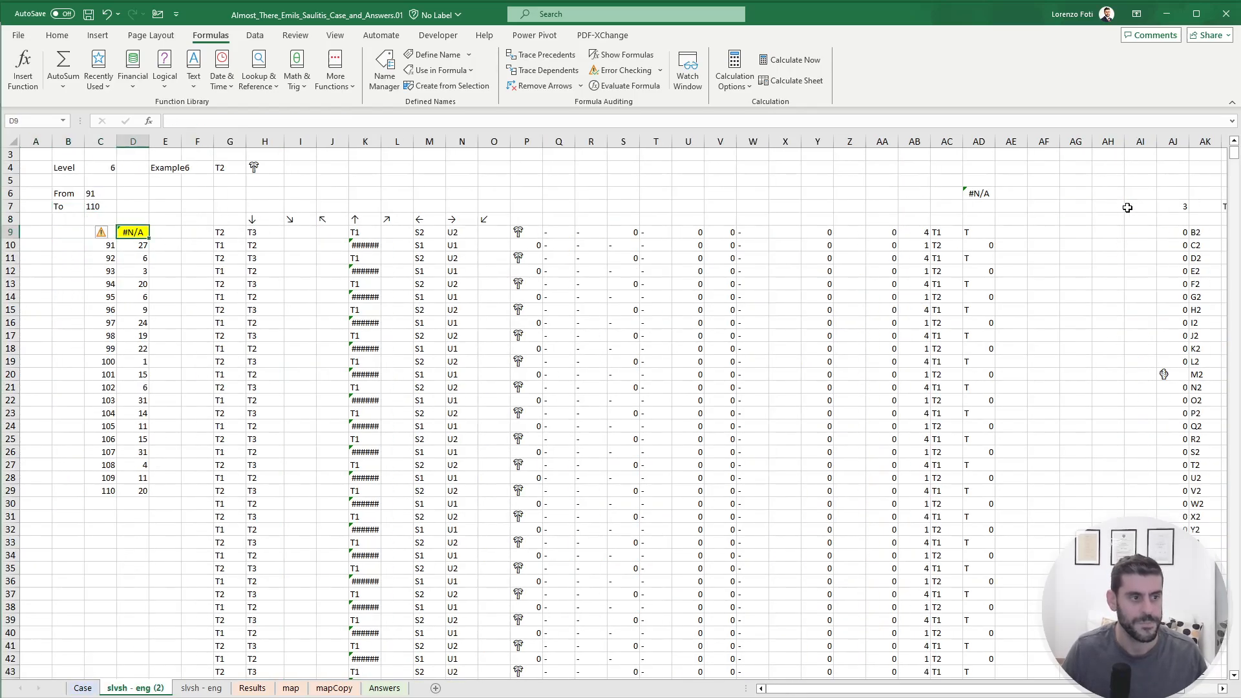
text(+)
key(Up)
key(Up)
key(Right)
key(Right)
key(Right)
key(ctrl+Right)
key(Return)
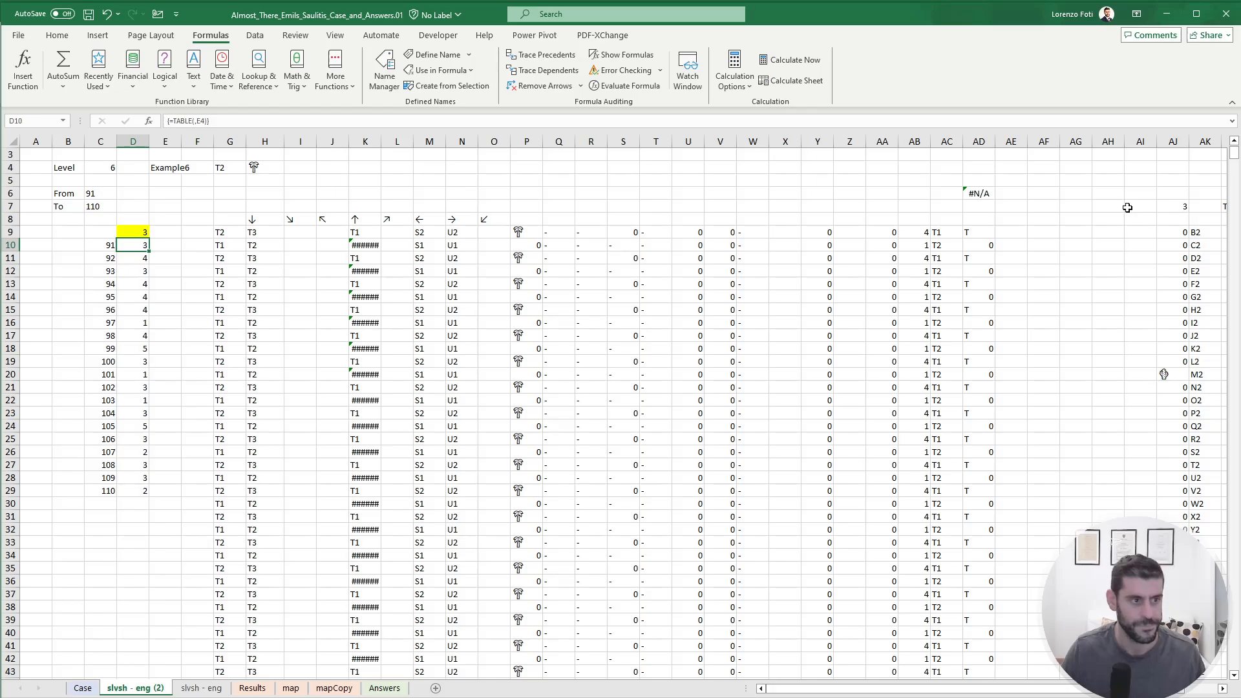
Copy the data table results D10:D29 and paste them as values into the Level 6 answers from E213 on the Case sheet.
key(ctrl+shift+Down)
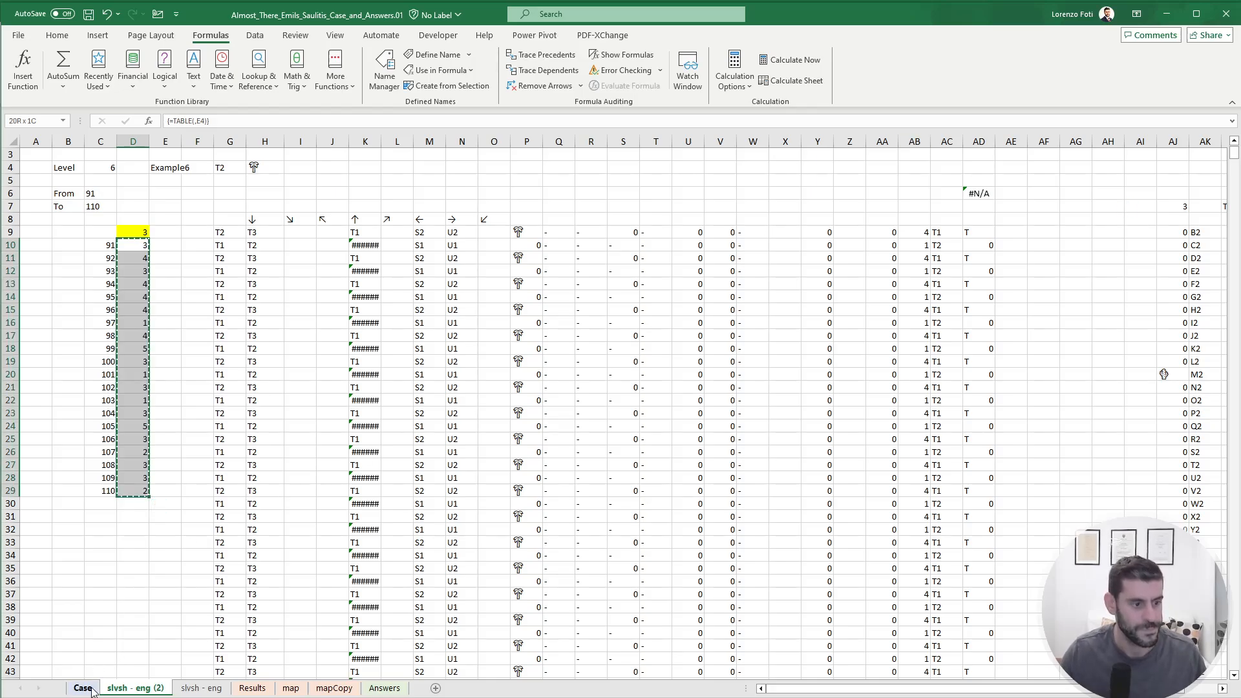
click(83, 688)
click(185, 475)
right_click(185, 475)
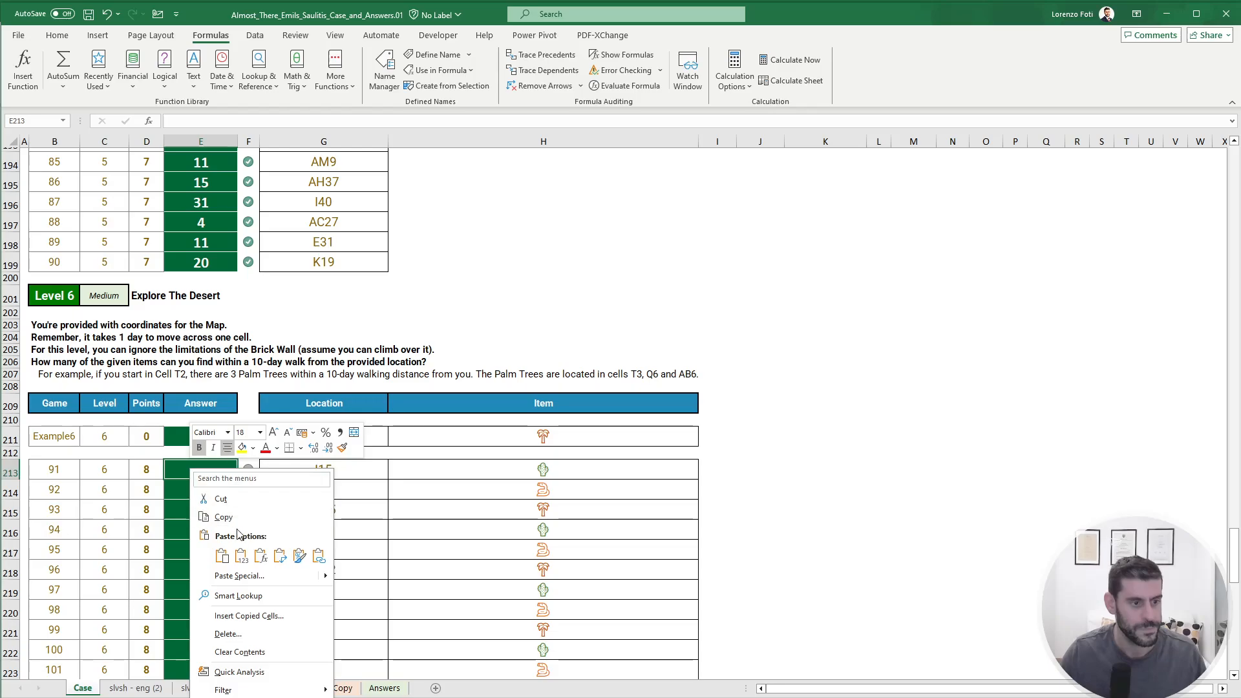
click(244, 554)
click(202, 571)
Check the Level 6 answer marks, read the Level 7 rules, and go back to the bonus questions at Bonus 1's answer cell.
scroll(203, 575, down, 5)
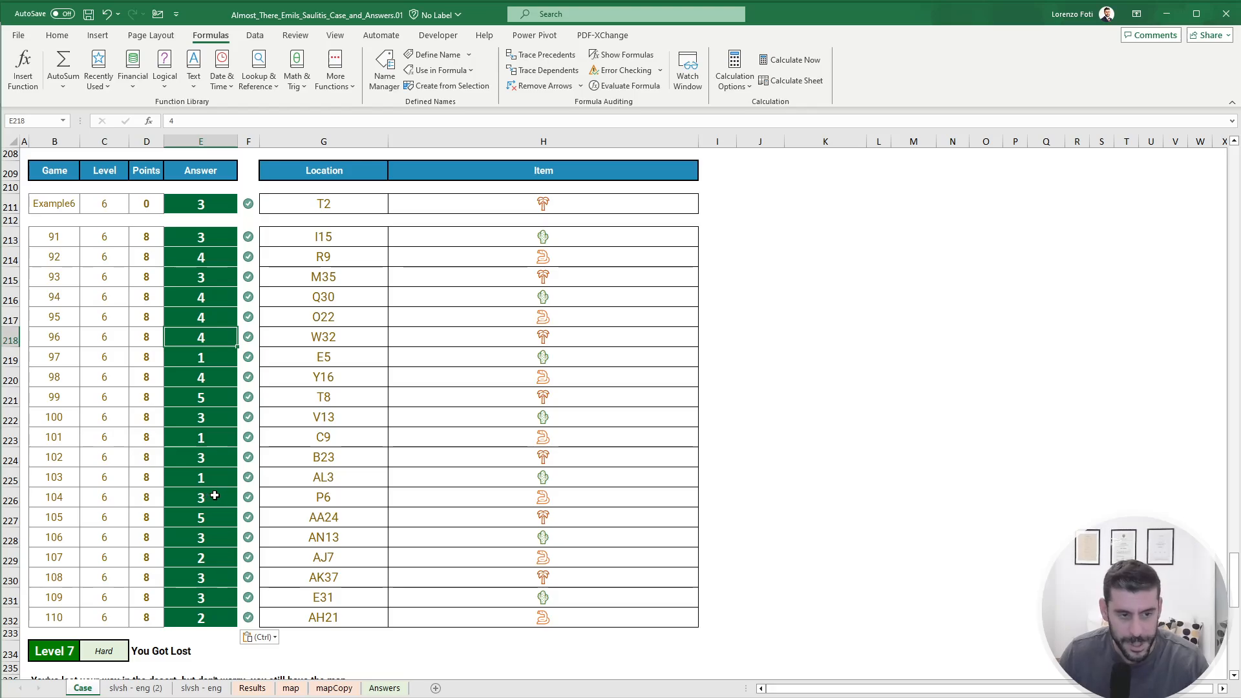
scroll(243, 472, up, 2)
scroll(252, 496, down, 7)
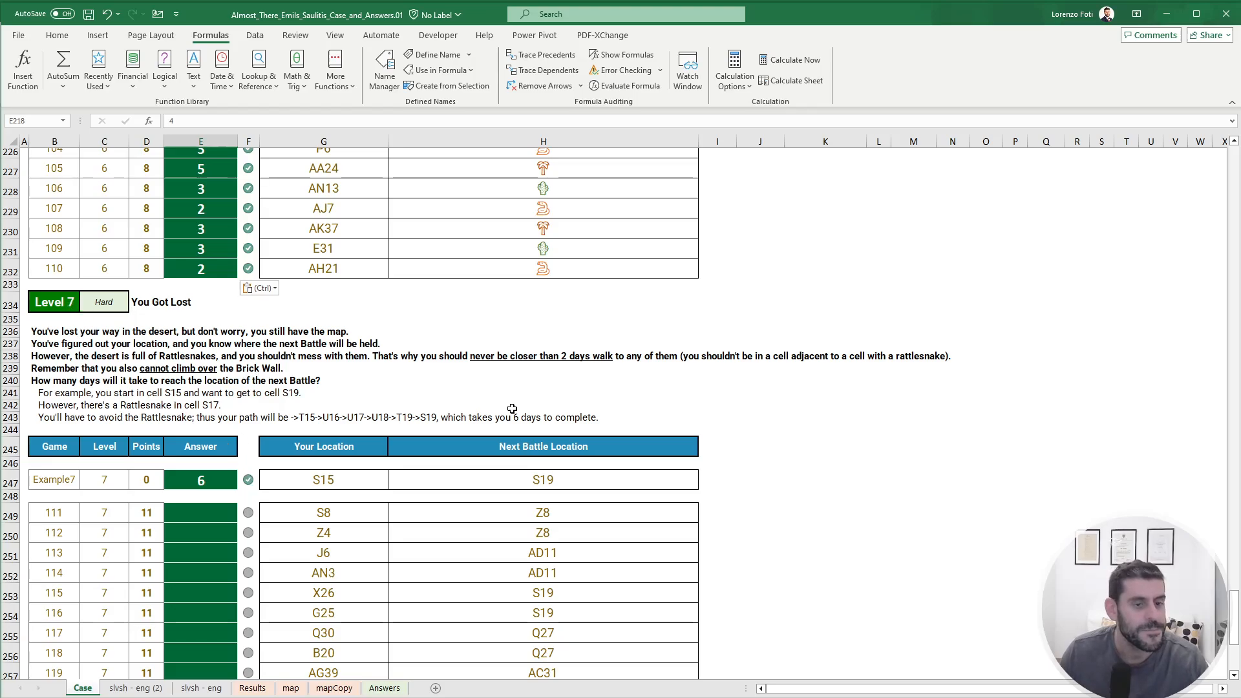
click(772, 303)
key(Page_Up)
key(Page_Up)
key(Page_Up)
key(Page_Up)
key(Page_Up)
key(Page_Up)
key(Page_Up)
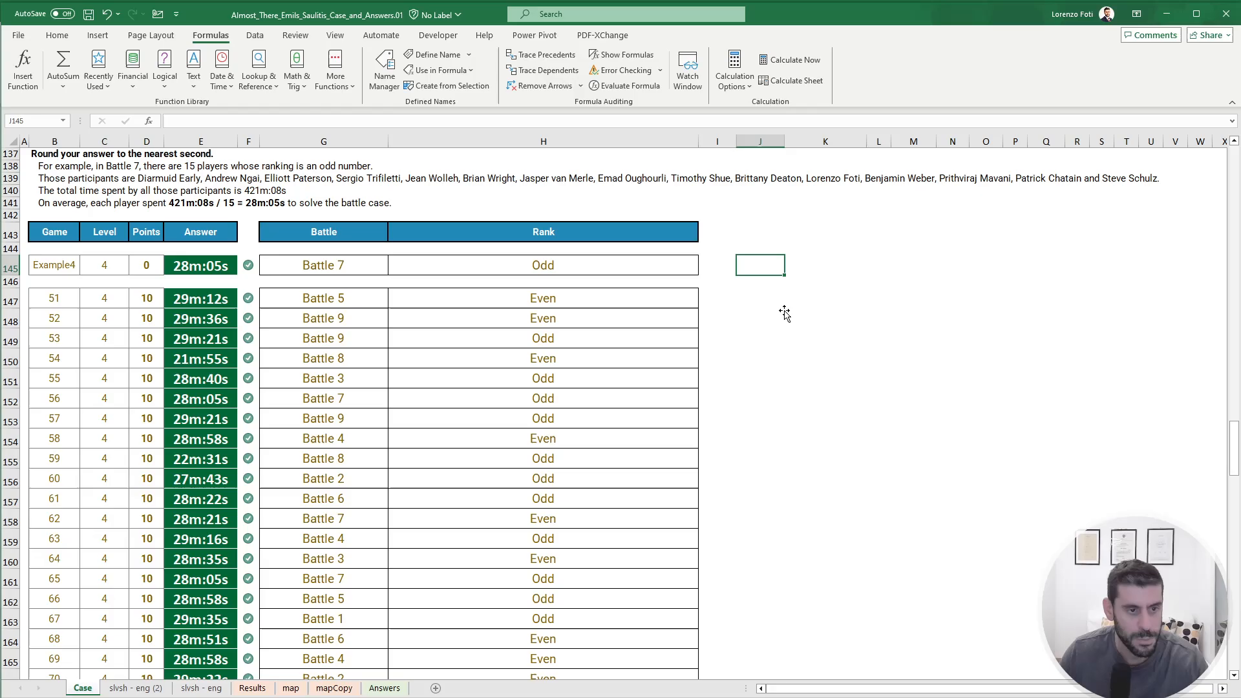
scroll(322, 419, down, 8)
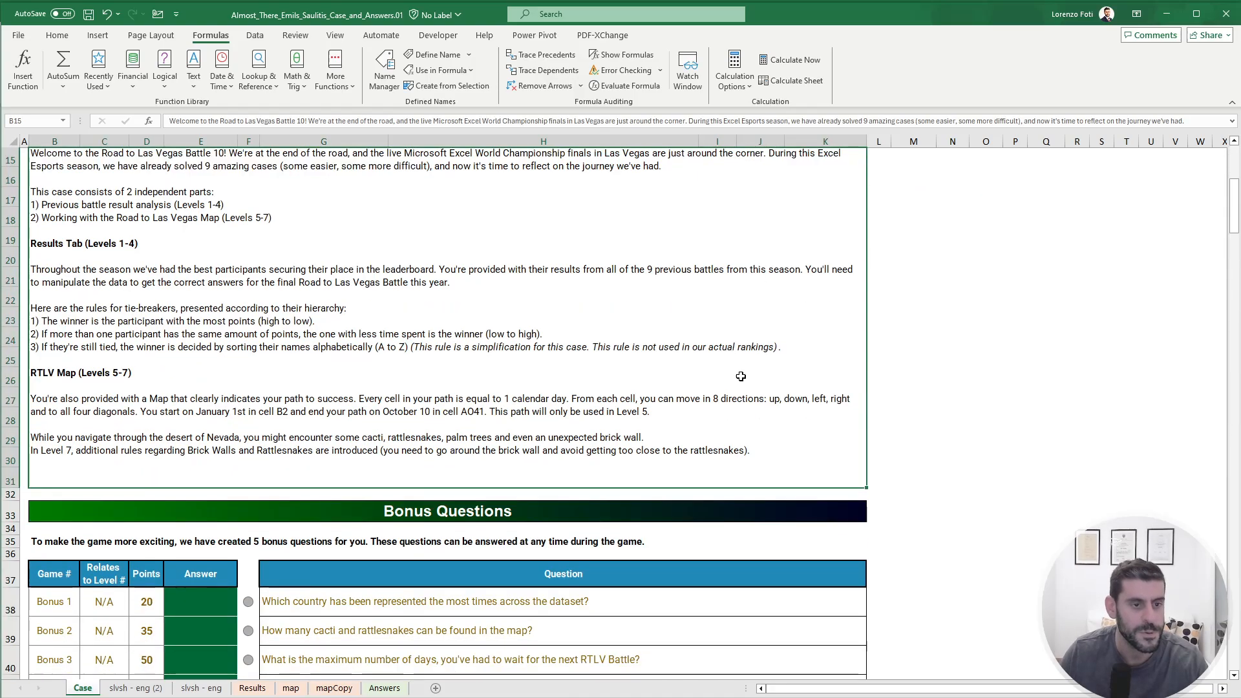
click(199, 374)
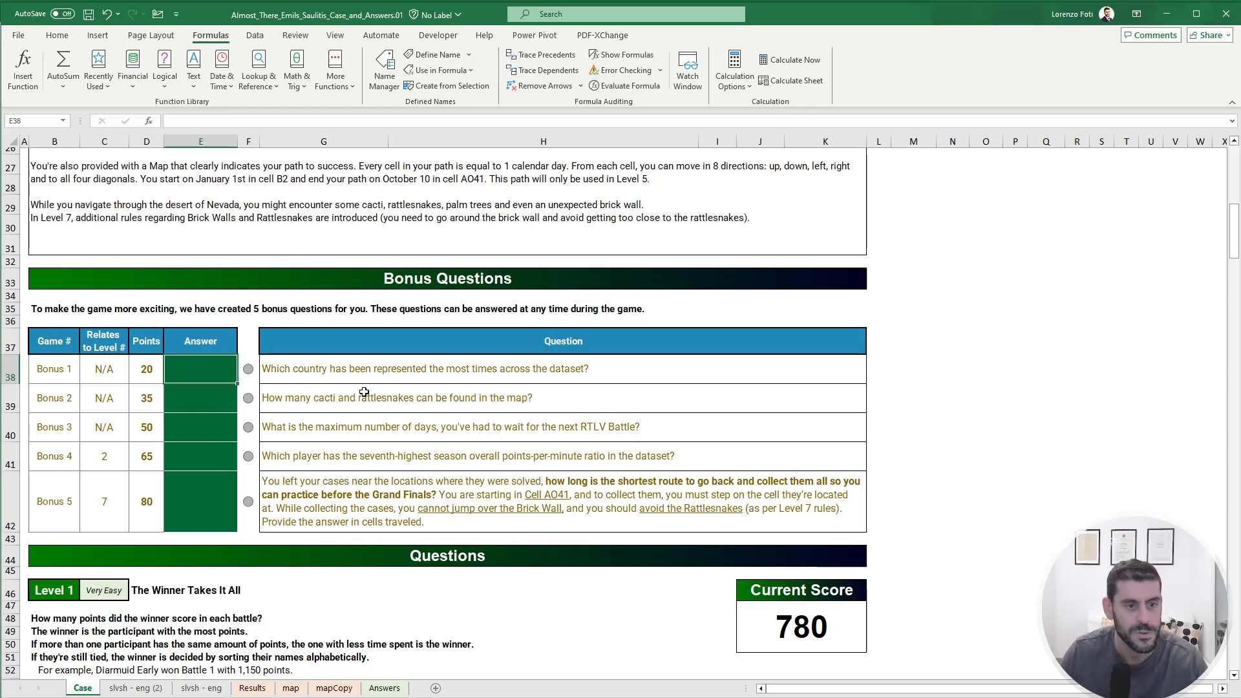
In N2 of the Results sheet, list the distinct countries with UNIQUE(C2:C271).
click(249, 689)
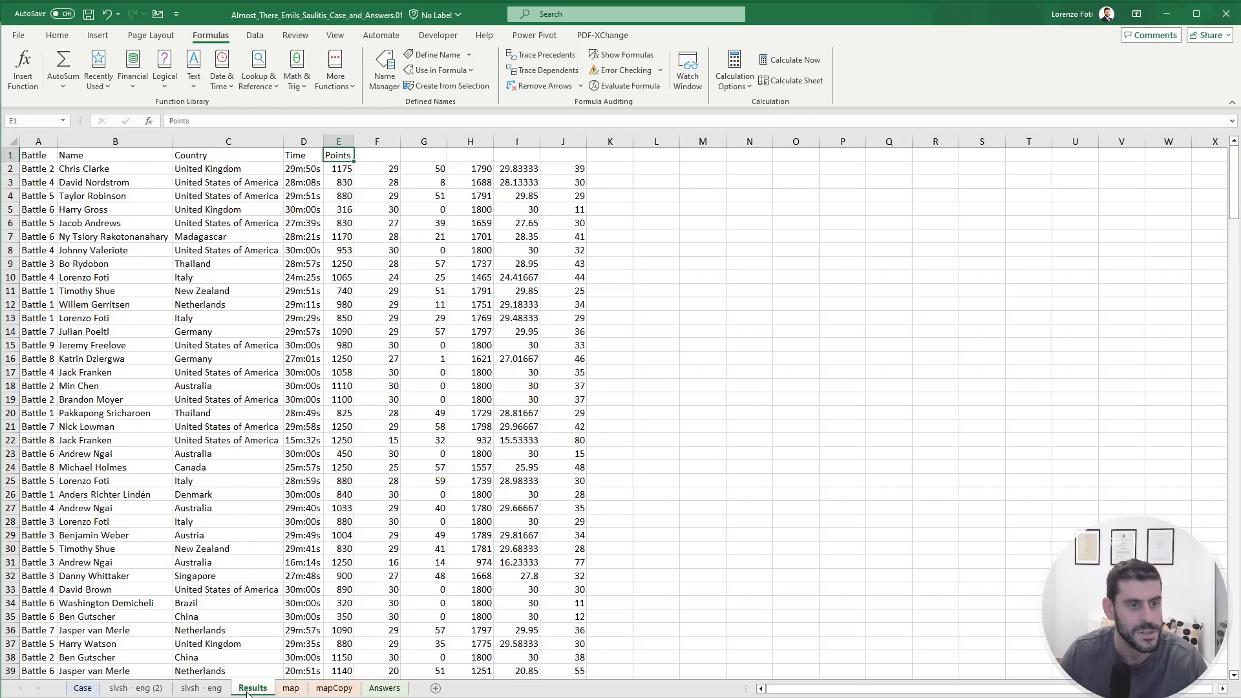
click(760, 173)
text(+)
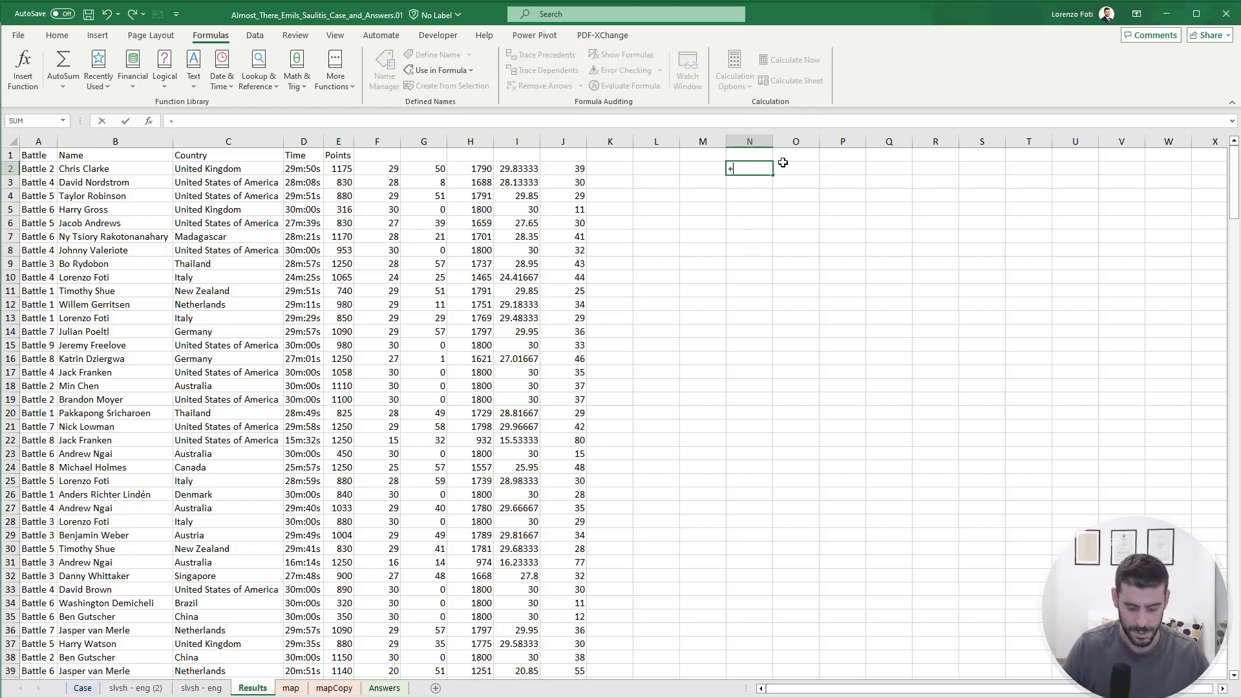
text(uniq)
key(Tab)
key(Home)
key(Right)
key(Right)
key(ctrl+shift+Down)
key(Tab)
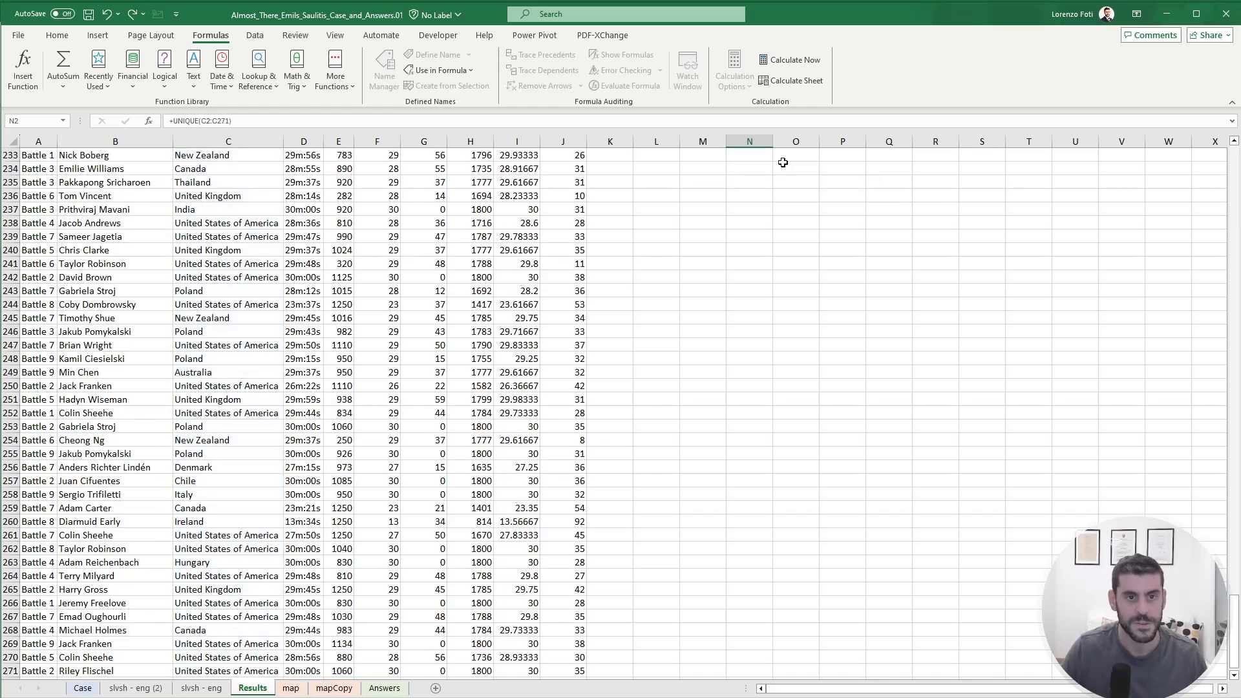
In O2, count each listed country's appearances with COUNTIFS(C2:C271,N2#).
text(+counti)
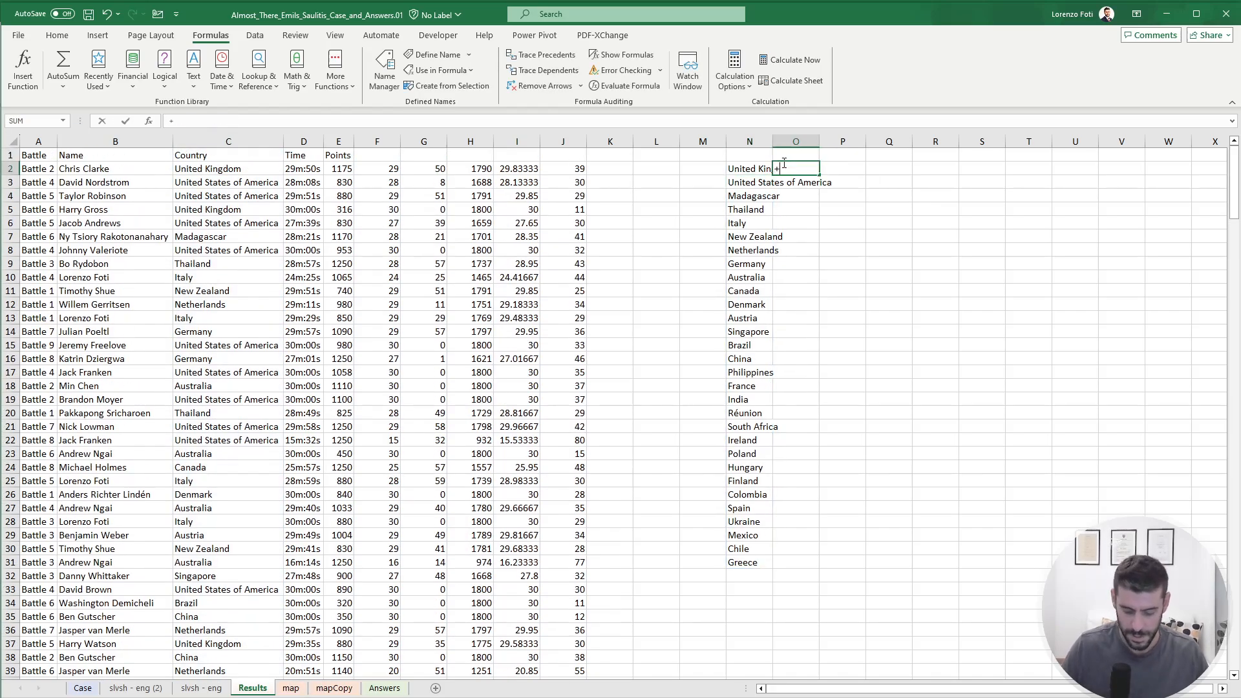
key(Tab)
key(ctrl+Left)
key(ctrl+Left)
key(ctrl+Left)
key(Right)
key(Right)
key(ctrl+shift+Down)
text(,)
key(Left)
key(ctrl+shift+Down)
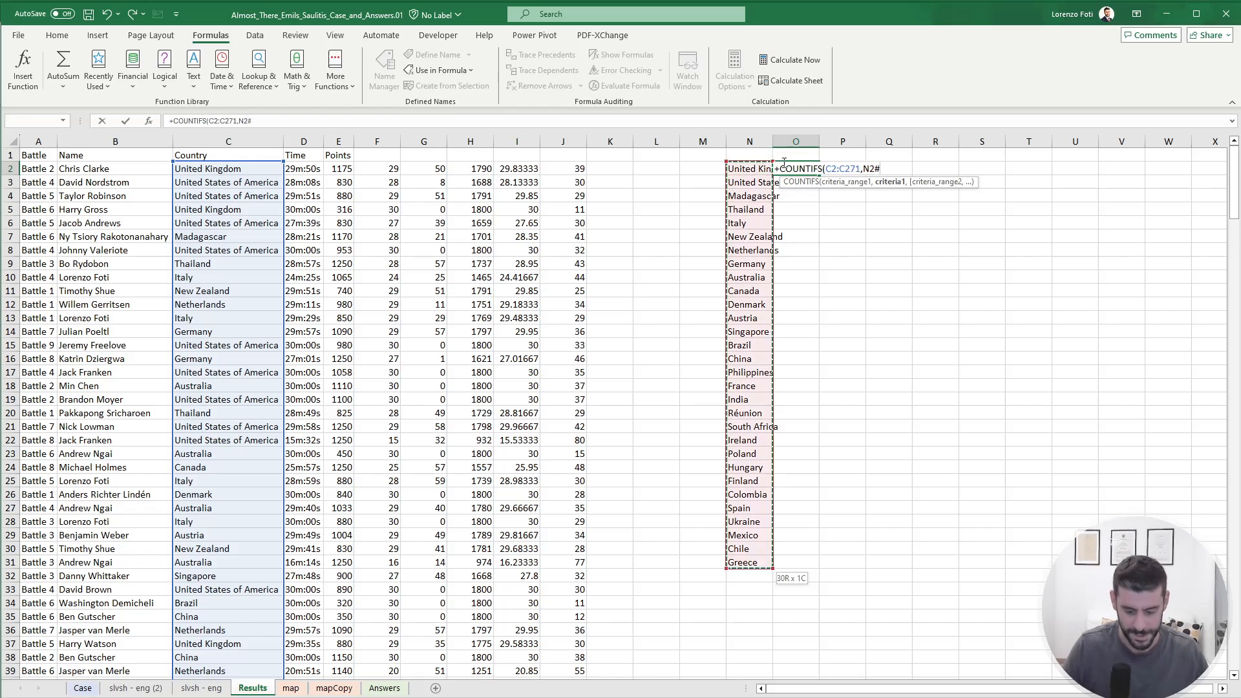
key(Return)
Copy the most frequent country, United States of America, from Results and paste it as a value into the Bonus 1 answer E38 on Case.
key(Up)
key(Down)
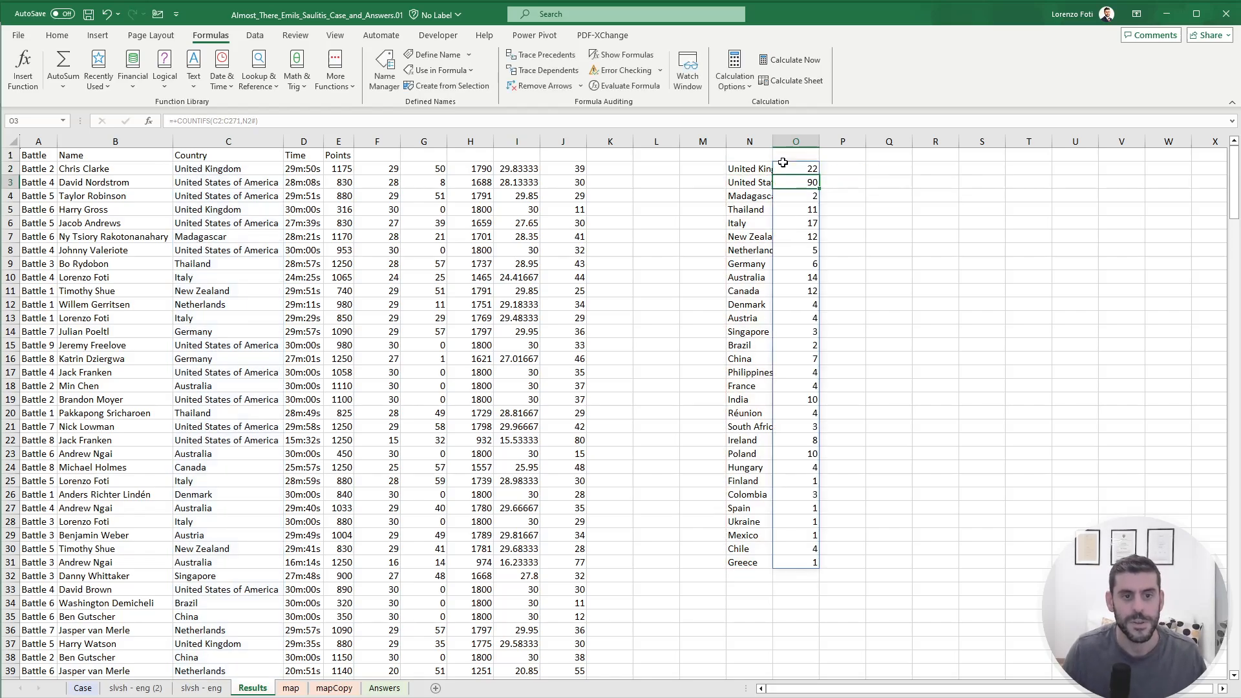
key(Up)
key(ctrl+shift+Down)
key(Up)
key(Down)
key(Down)
key(Left)
key(ctrl+c)
click(84, 689)
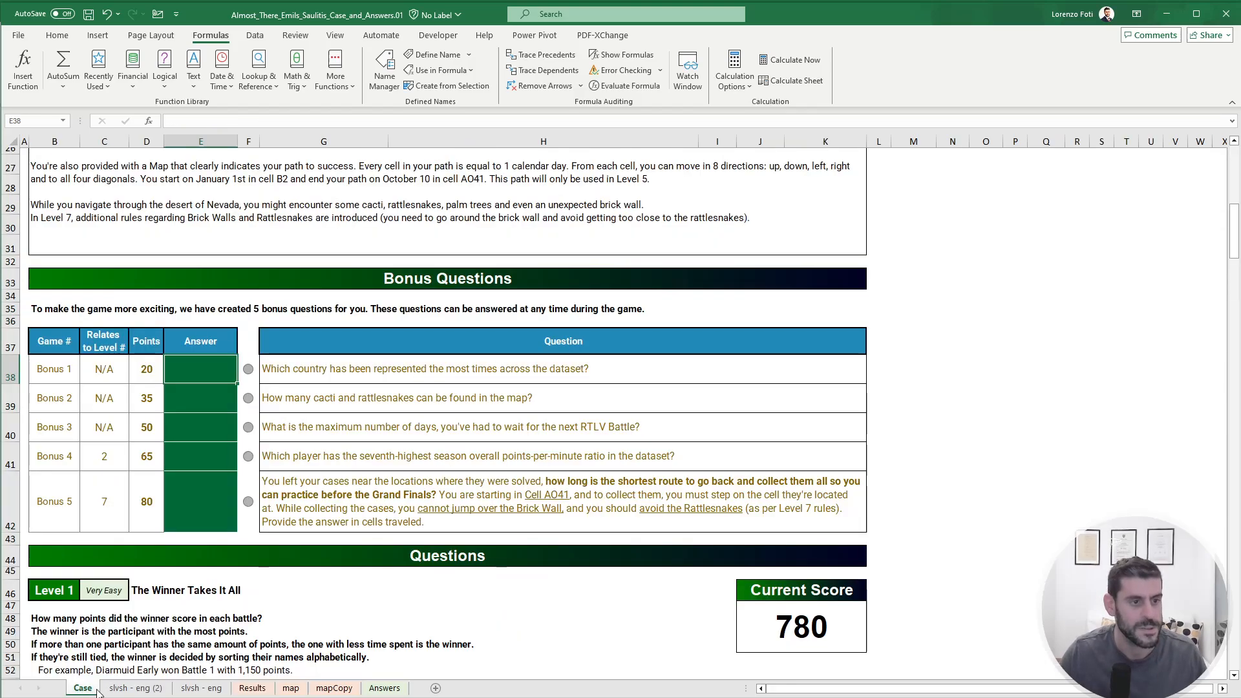
right_click(220, 377)
click(271, 459)
click(190, 394)
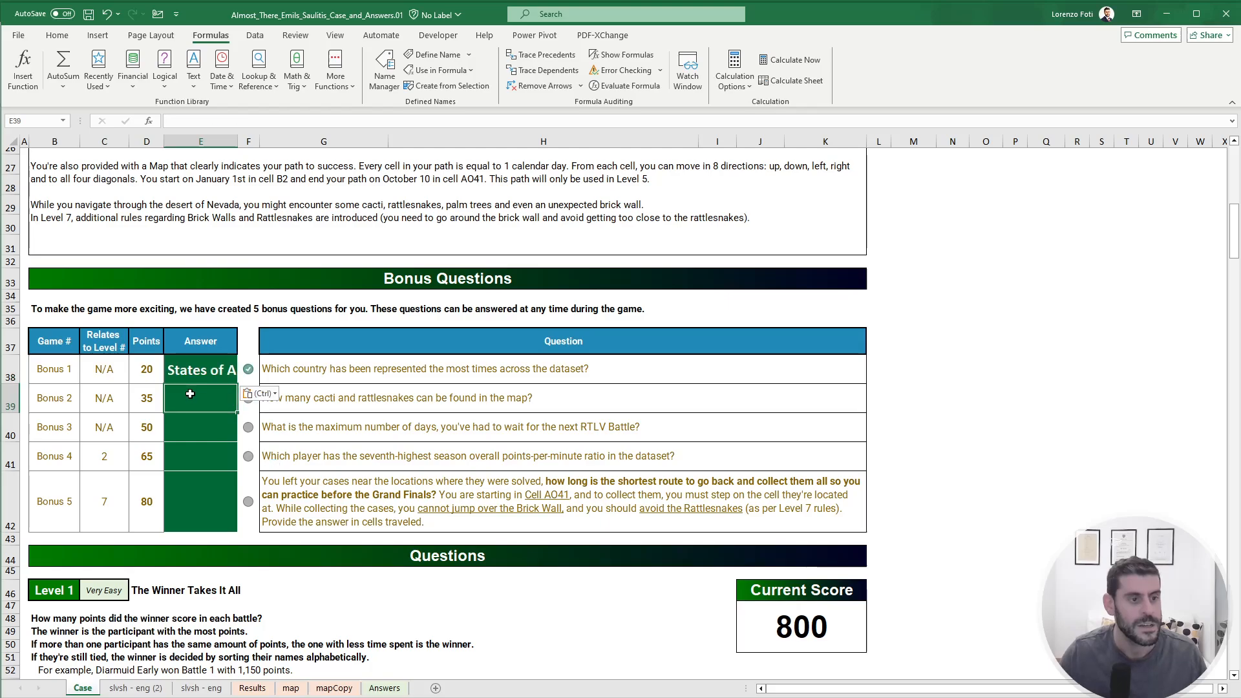
click(1060, 394)
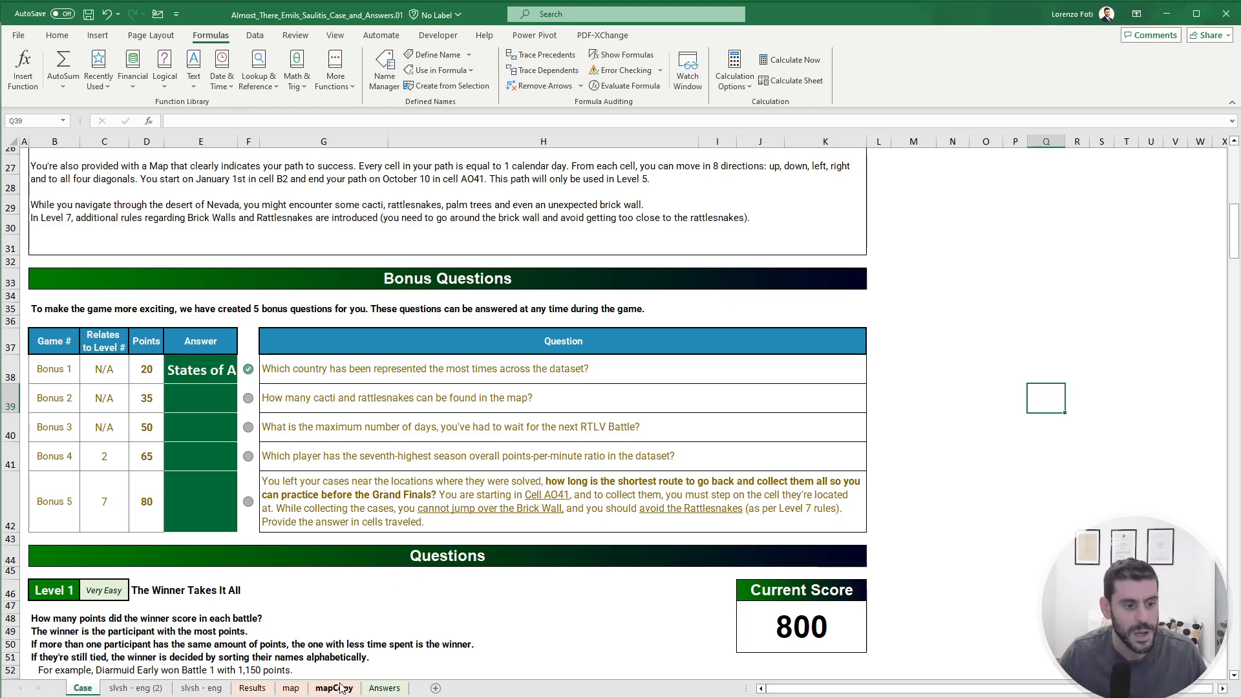
In AT3 of the map sheet, count the cacti and rattlesnakes across the map with COUNTIFS($B$2:$AO$41,AR3:AR4).
click(292, 689)
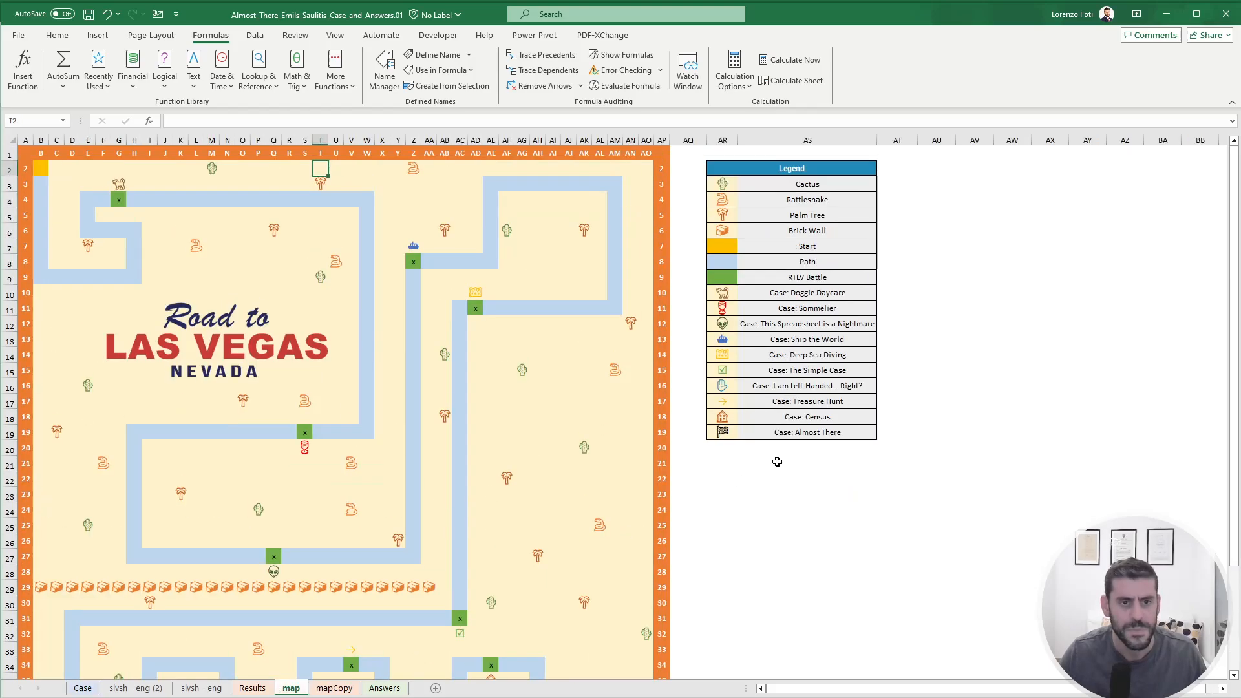
click(838, 183)
click(897, 186)
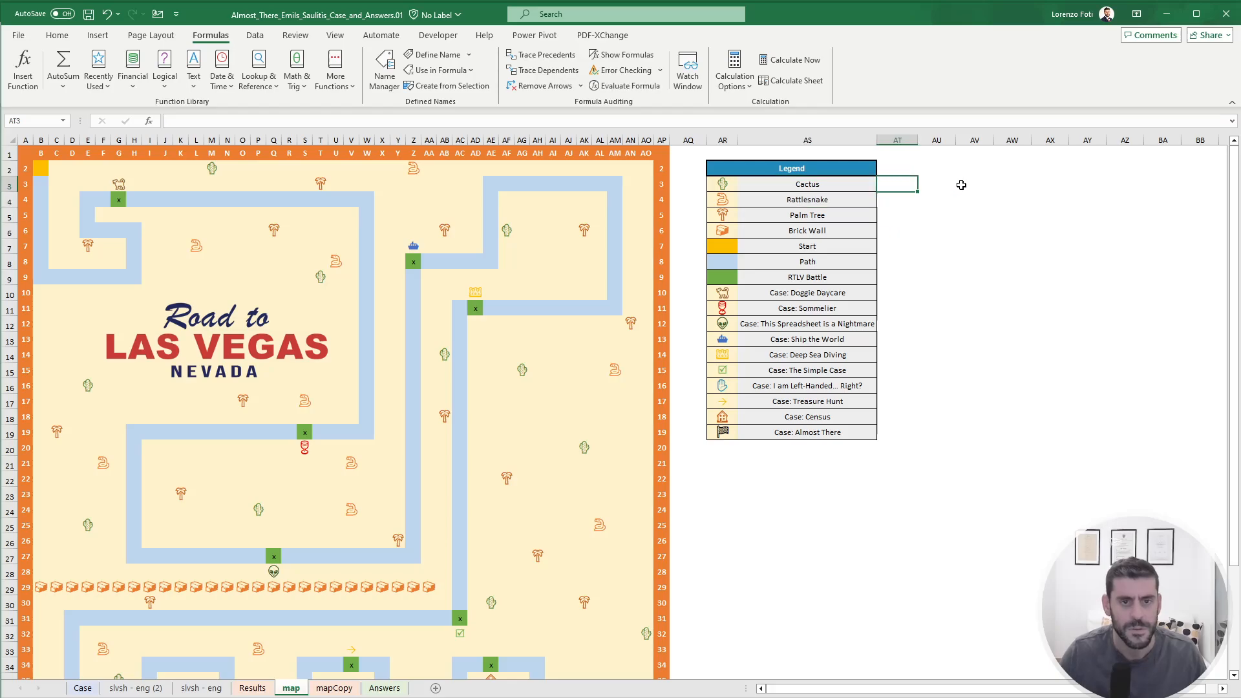
text(+countifs)
key(Tab)
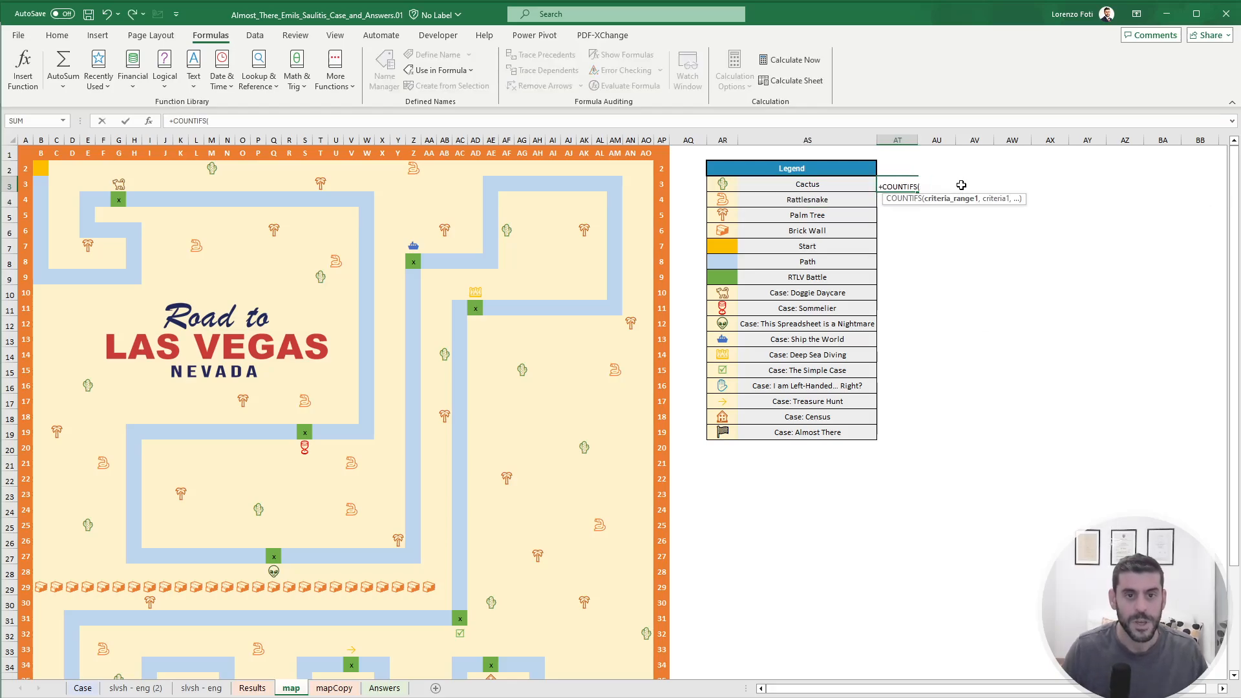
drag(40, 168, 651, 637)
key(F4)
text(,)
key(Left)
key(Left)
key(Left)
key(Right)
key(shift+Down)
key(Return)
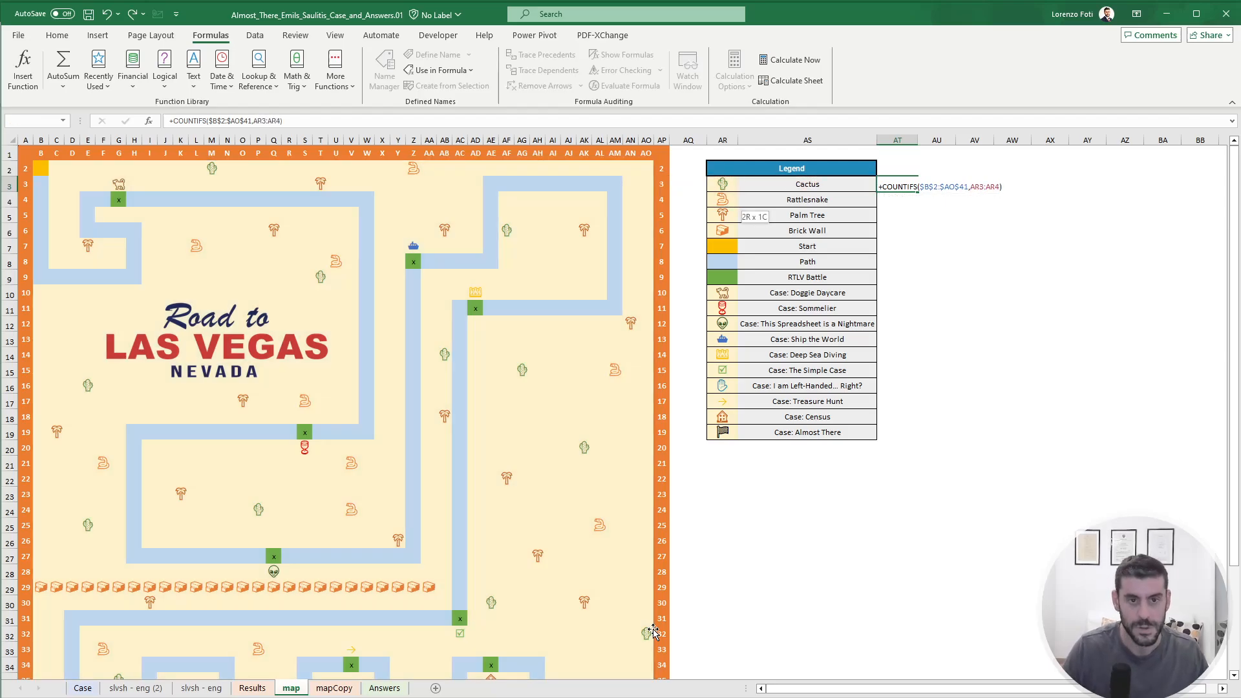
Total the cactus and rattlesnake counts and enter 26 as the Bonus 2 answer in E39 of the Case sheet.
key(shift+Down)
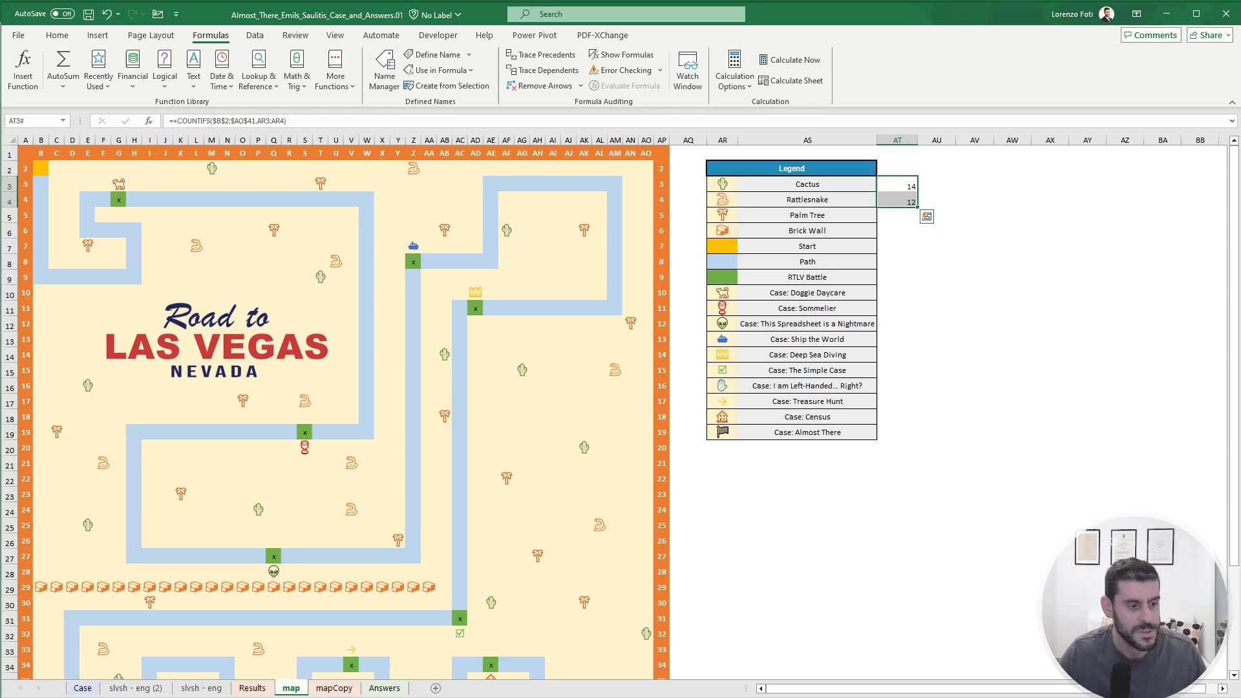
click(82, 688)
click(224, 398)
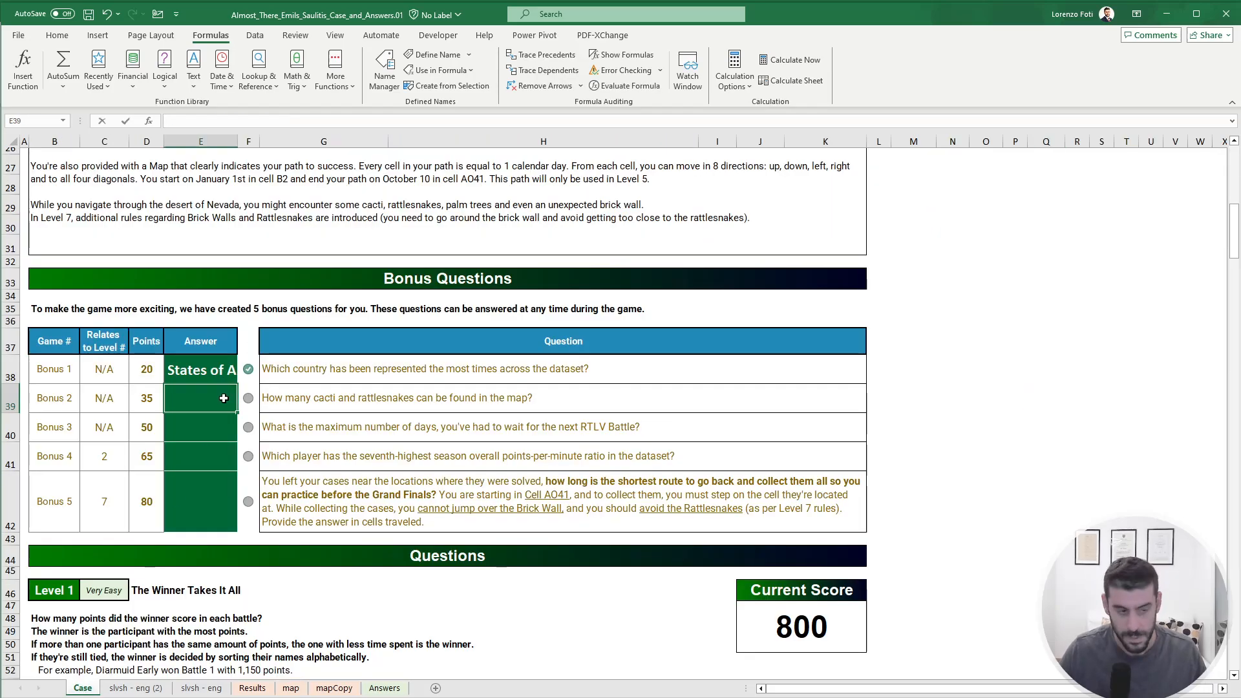
text(26)
key(Return)
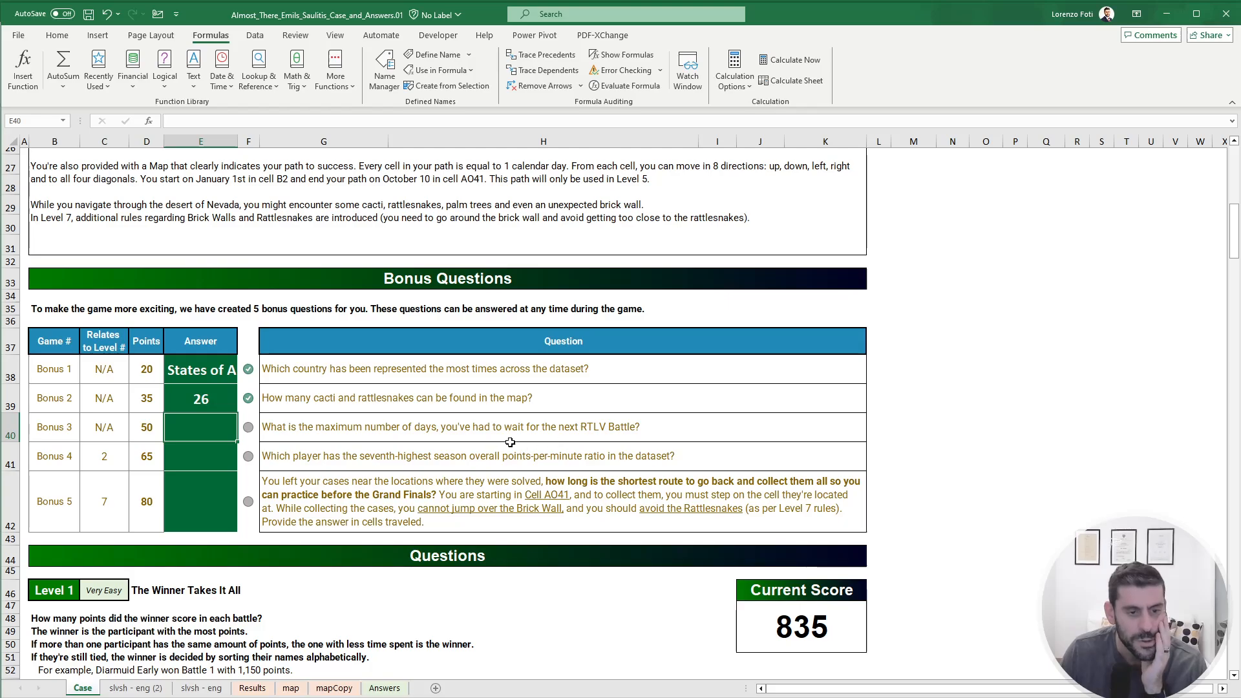
click(910, 423)
click(217, 428)
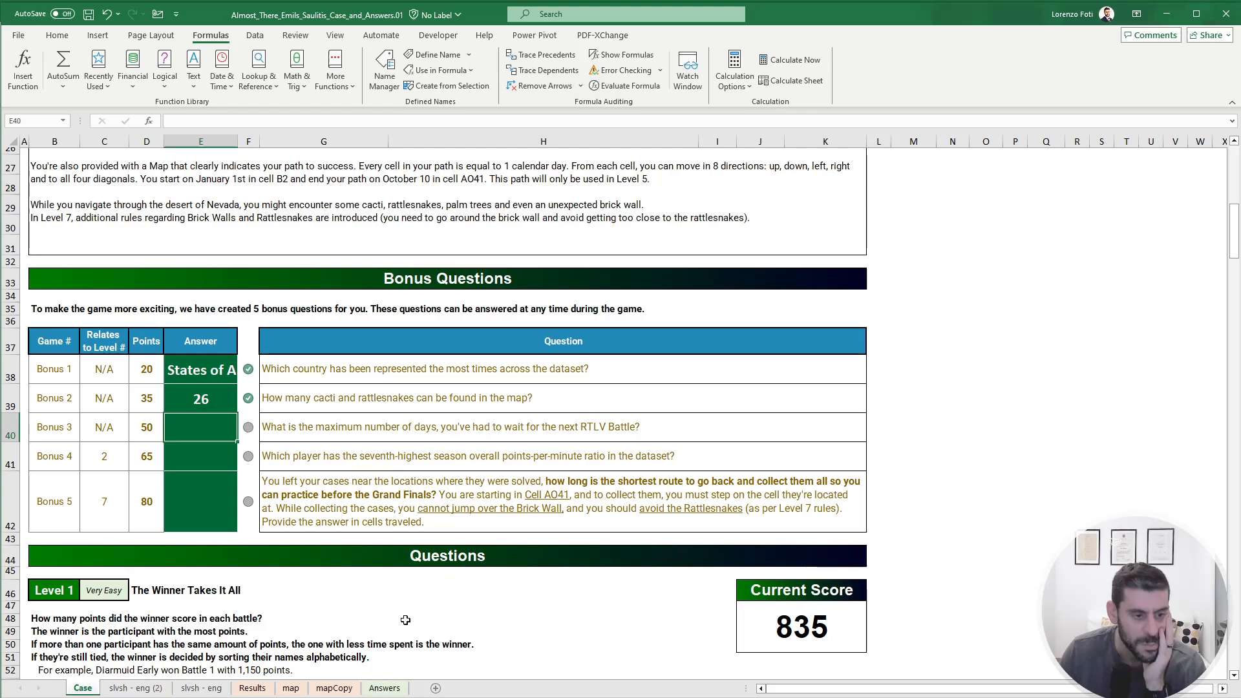
click(292, 690)
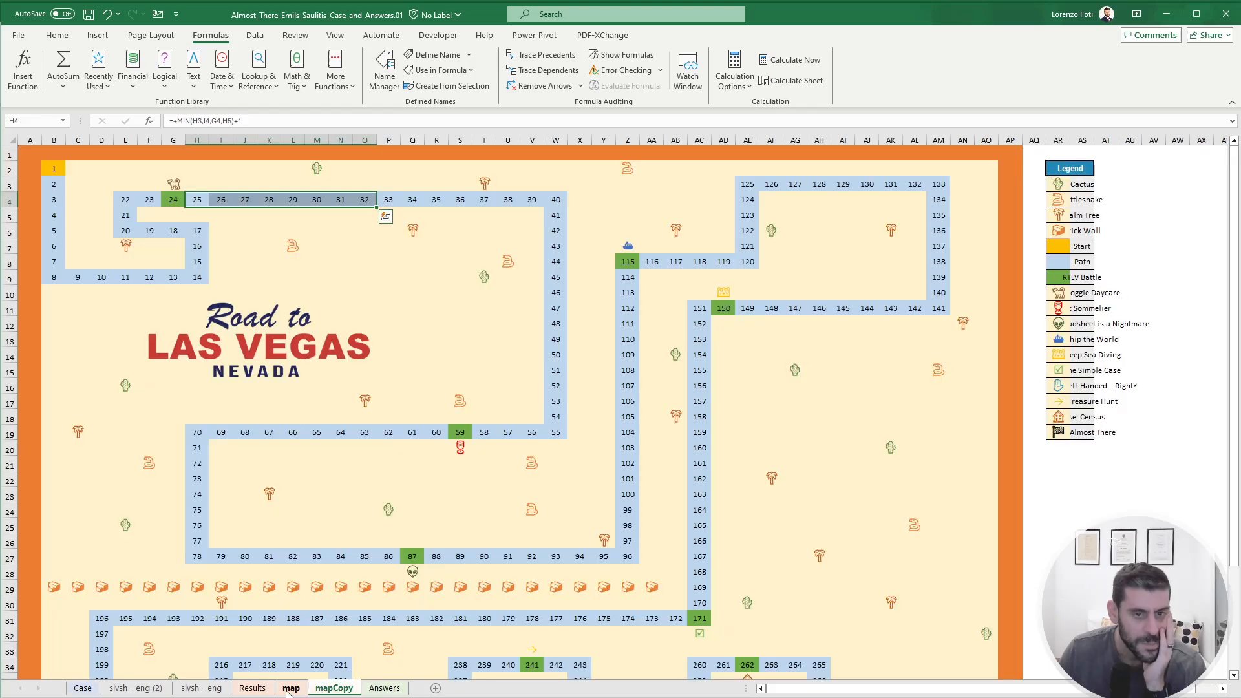
click(291, 690)
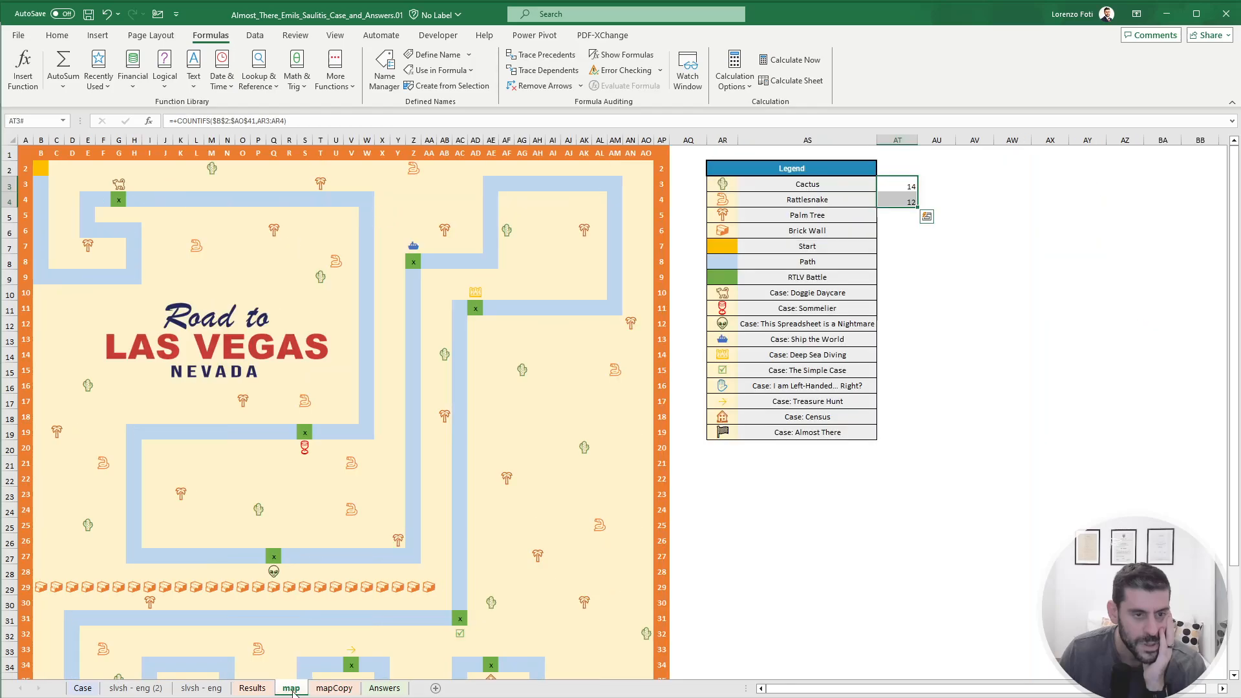
click(327, 689)
drag(1184, 262, 1226, 247)
click(1139, 184)
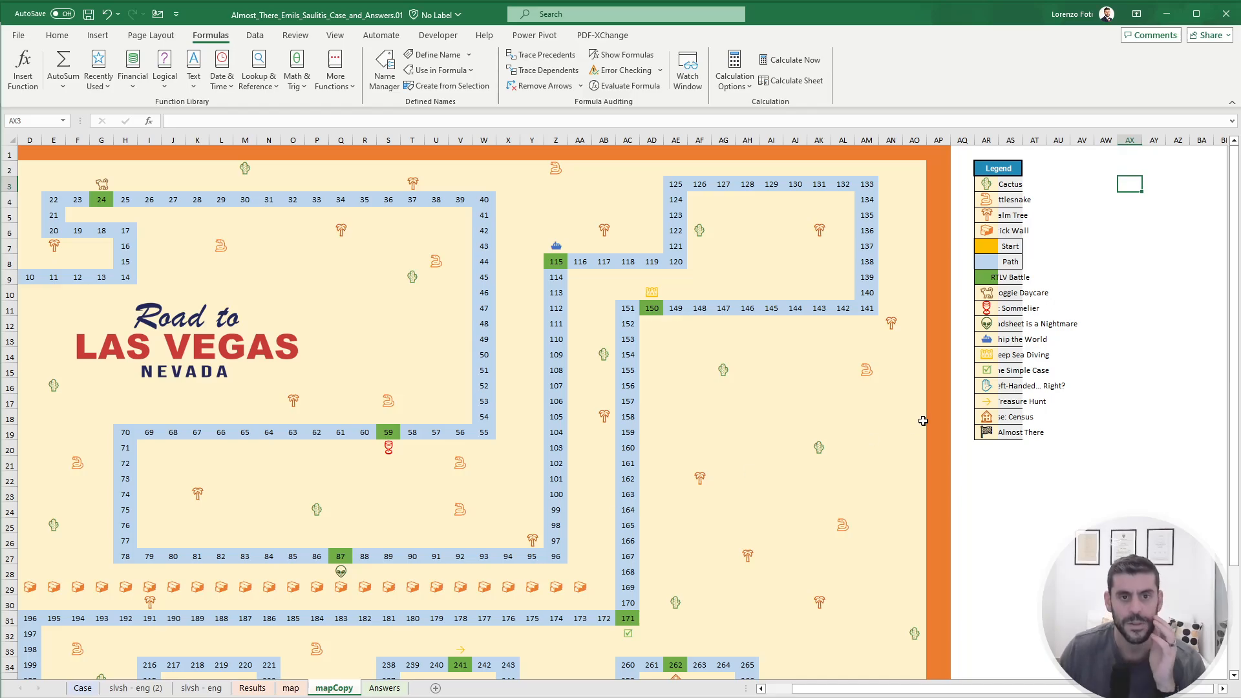
text(+)
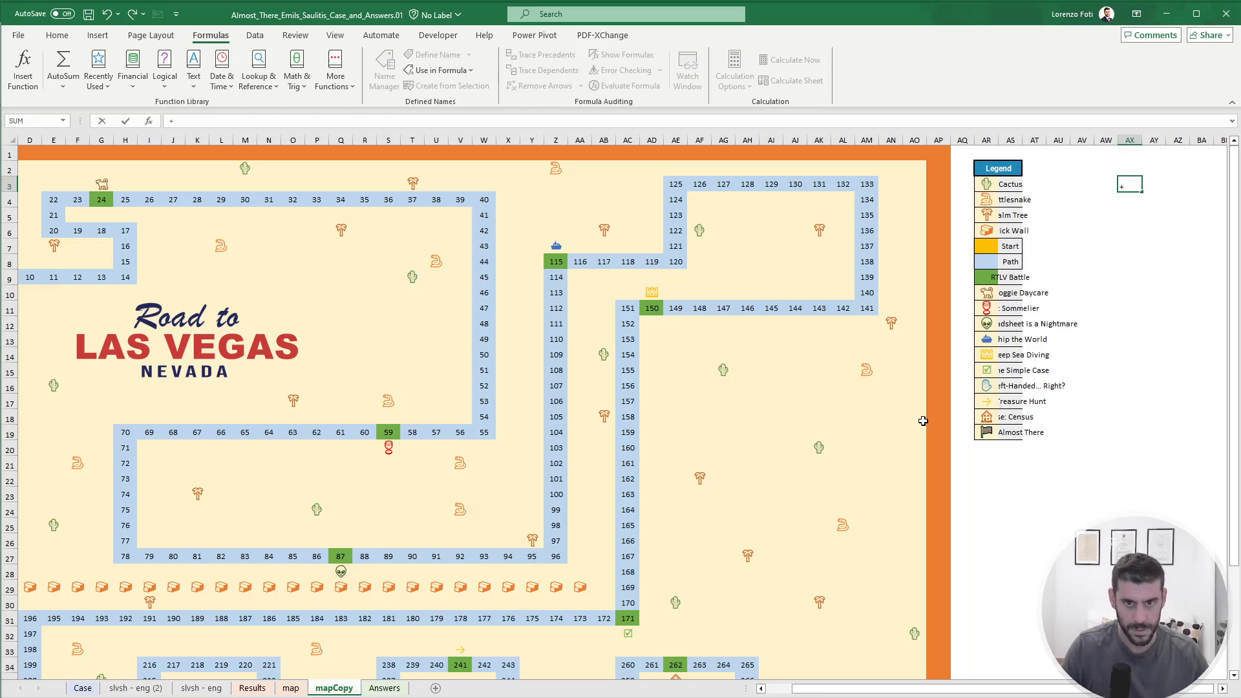
key(Escape)
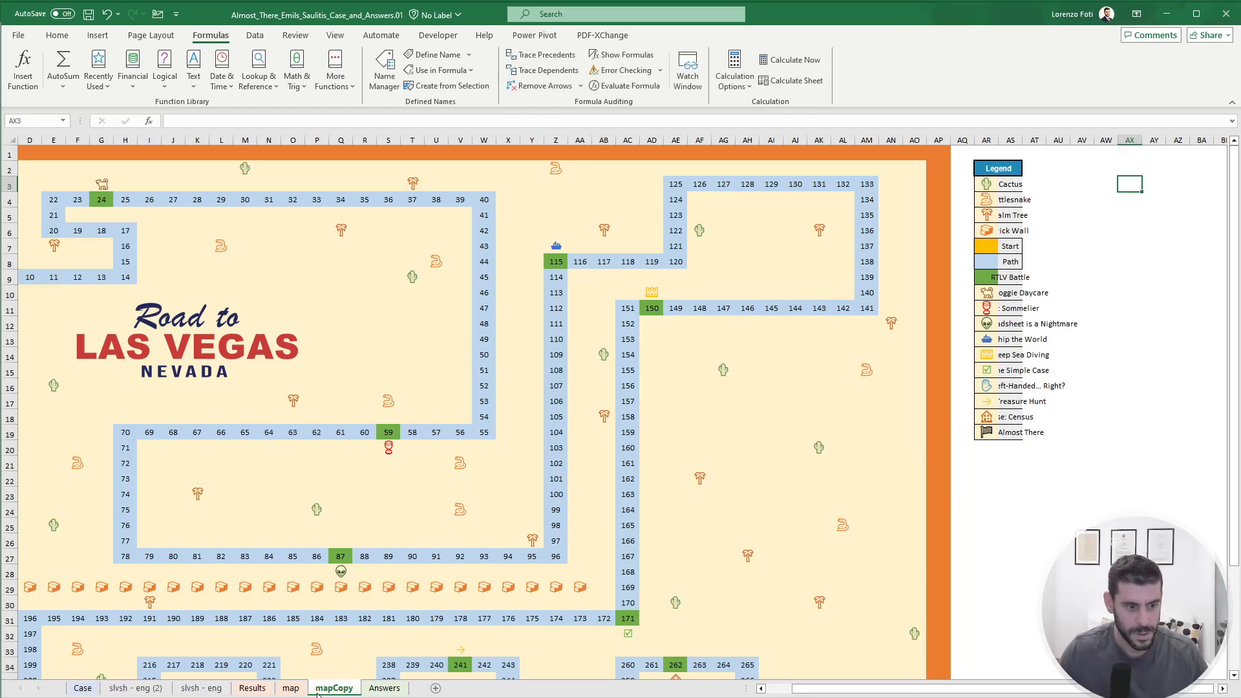
In AO9 of the slvsh - eng (2) sheet, list the map cells marked x with FILTER(AK9#,AJ9#="x").
click(252, 688)
click(221, 691)
click(157, 689)
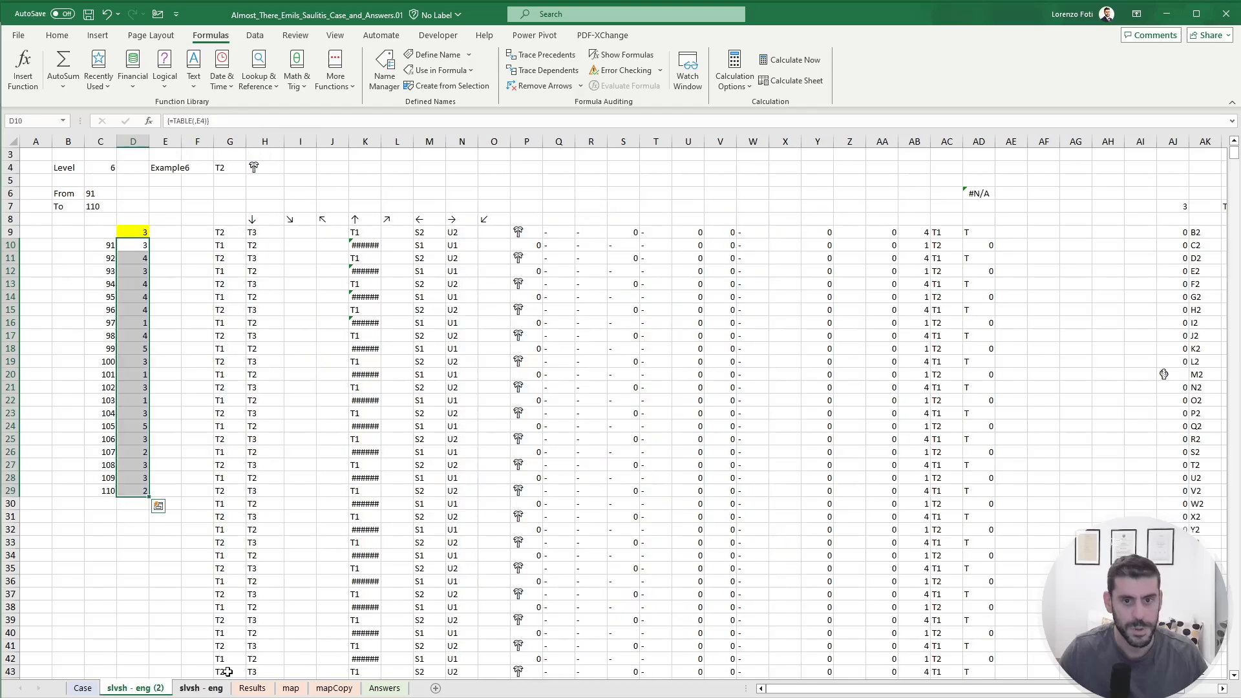
drag(1011, 517, 1216, 482)
click(463, 238)
click(461, 232)
click(619, 231)
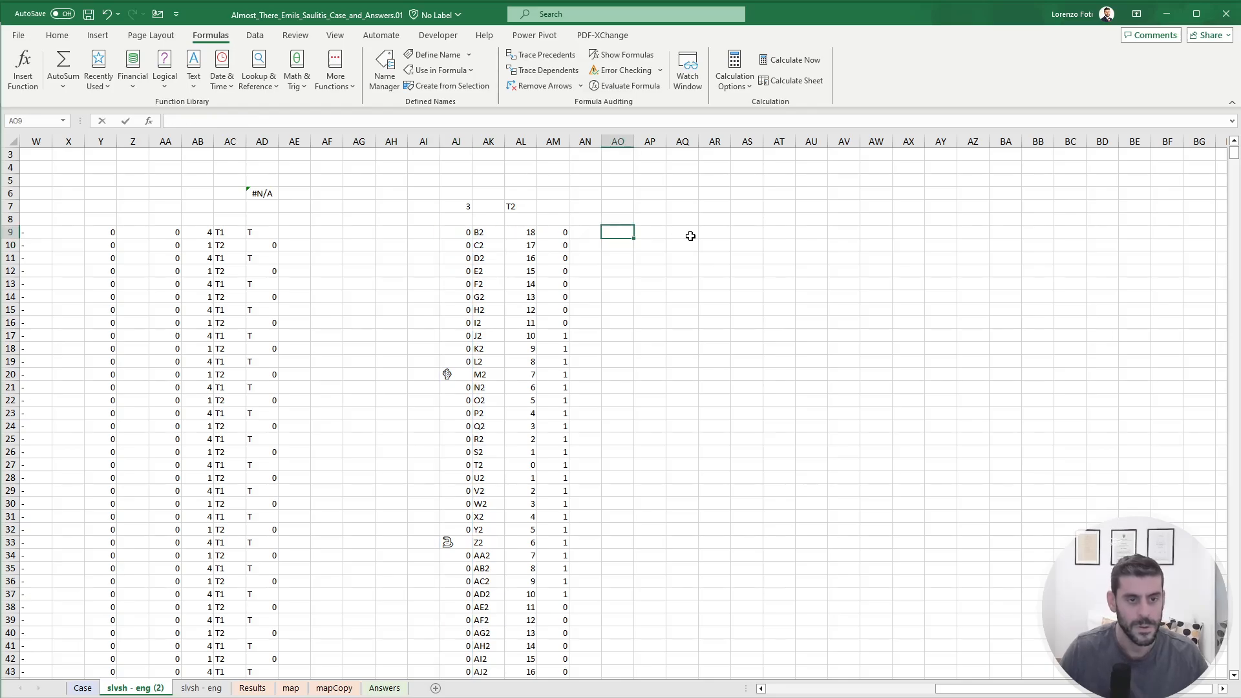
text(+fil)
key(Tab)
key(Left)
key(Left)
key(Left)
key(Left)
key(ctrl+shift+Down)
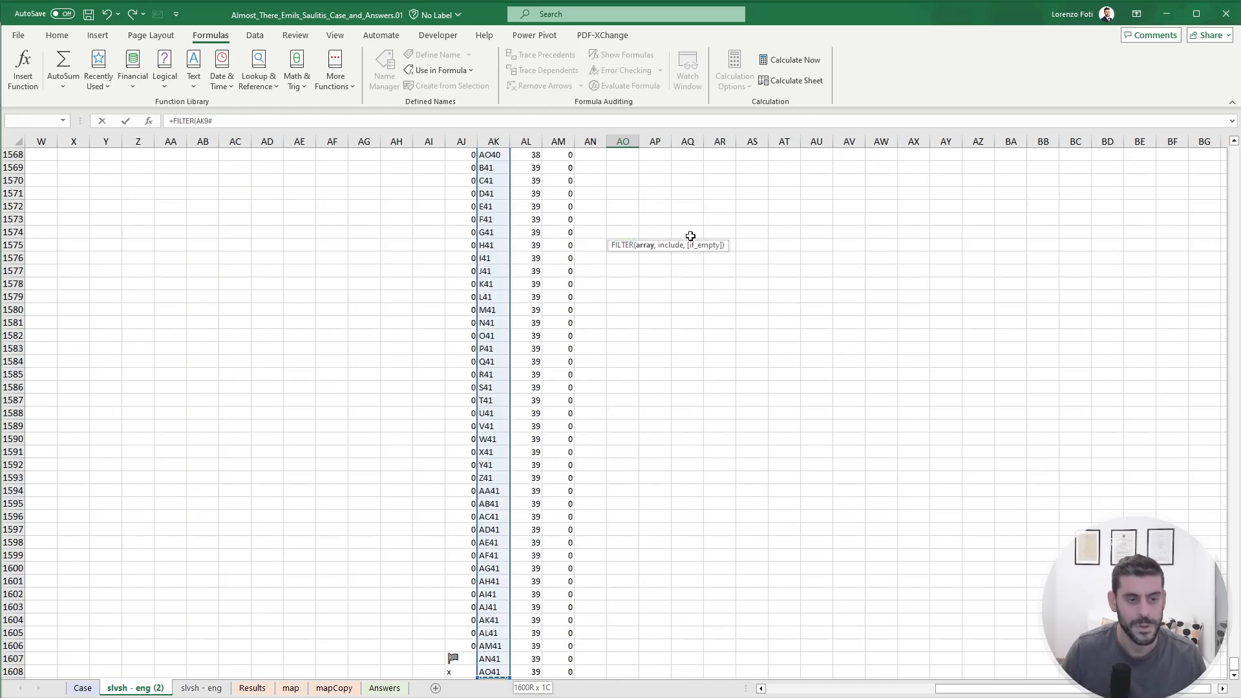
key(Up)
key(Down)
key(ctrl+shift+Down)
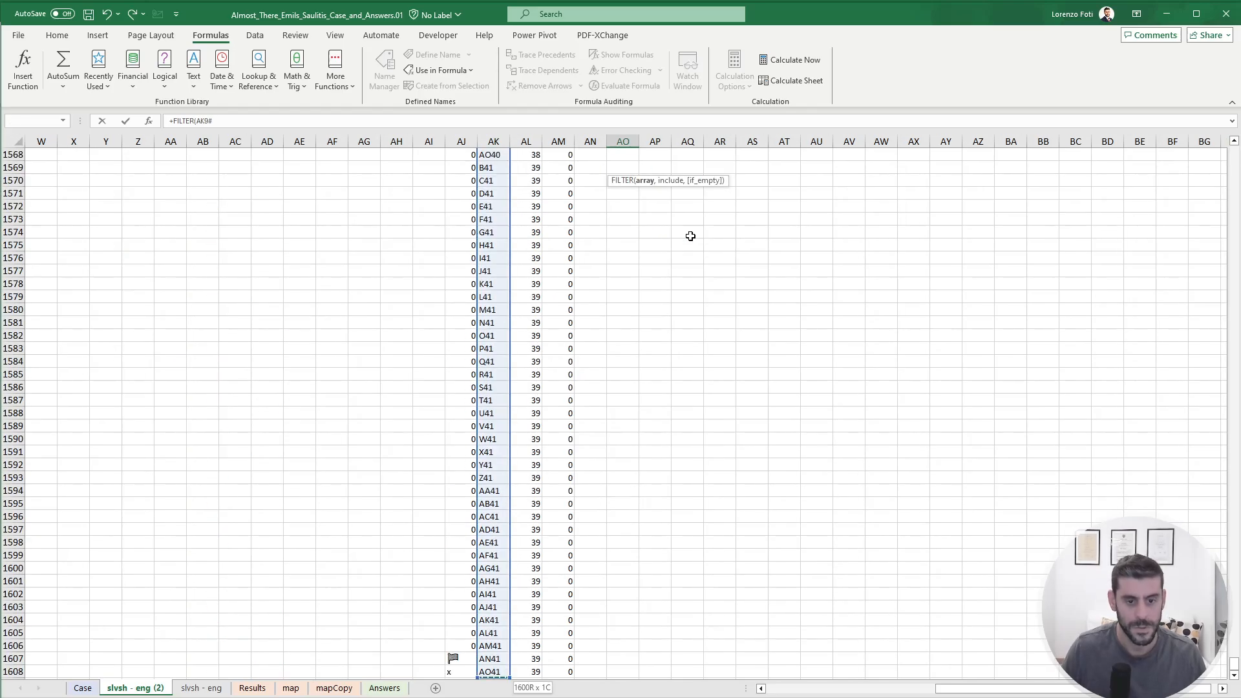
text(,)
key(Left)
key(Left)
key(Left)
key(Left)
key(Left)
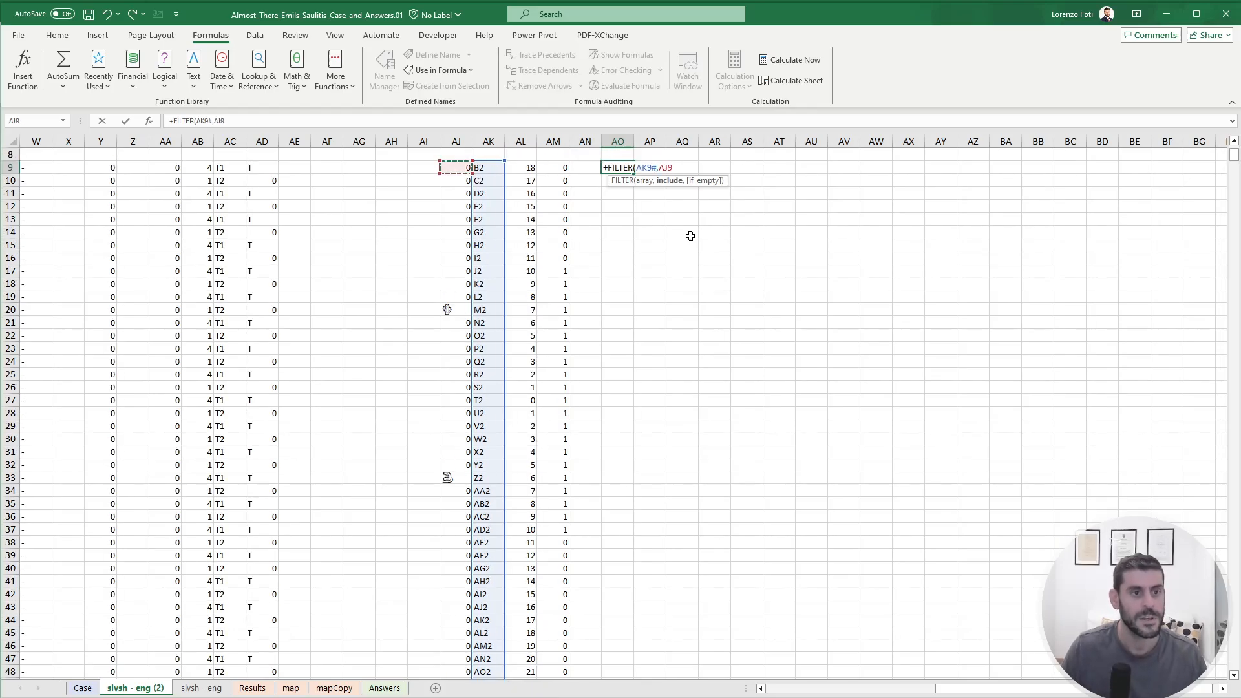
key(ctrl+shift+Down)
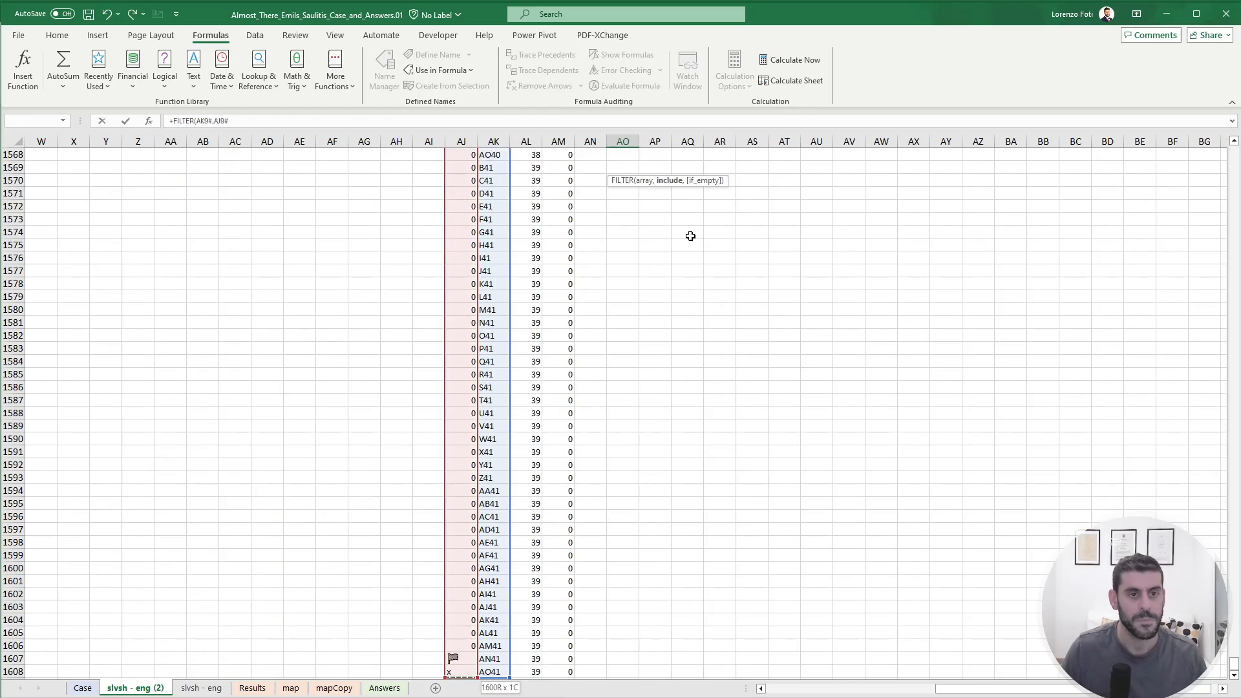
text(=)
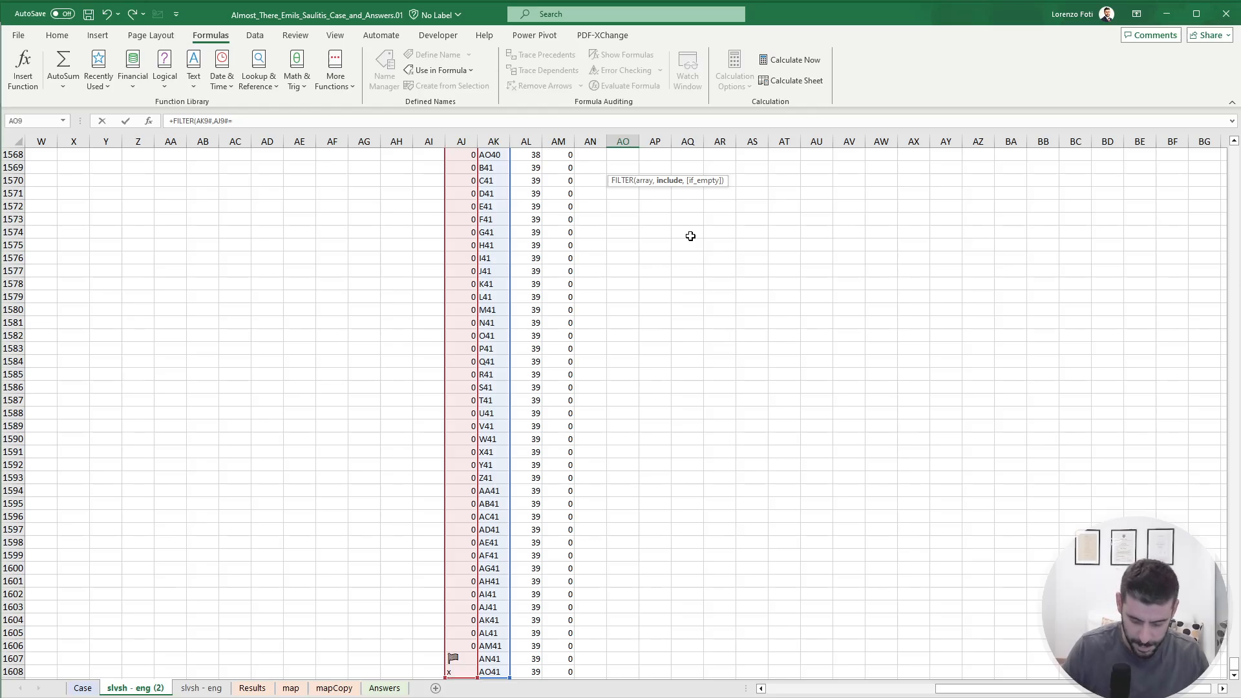
text("x"))
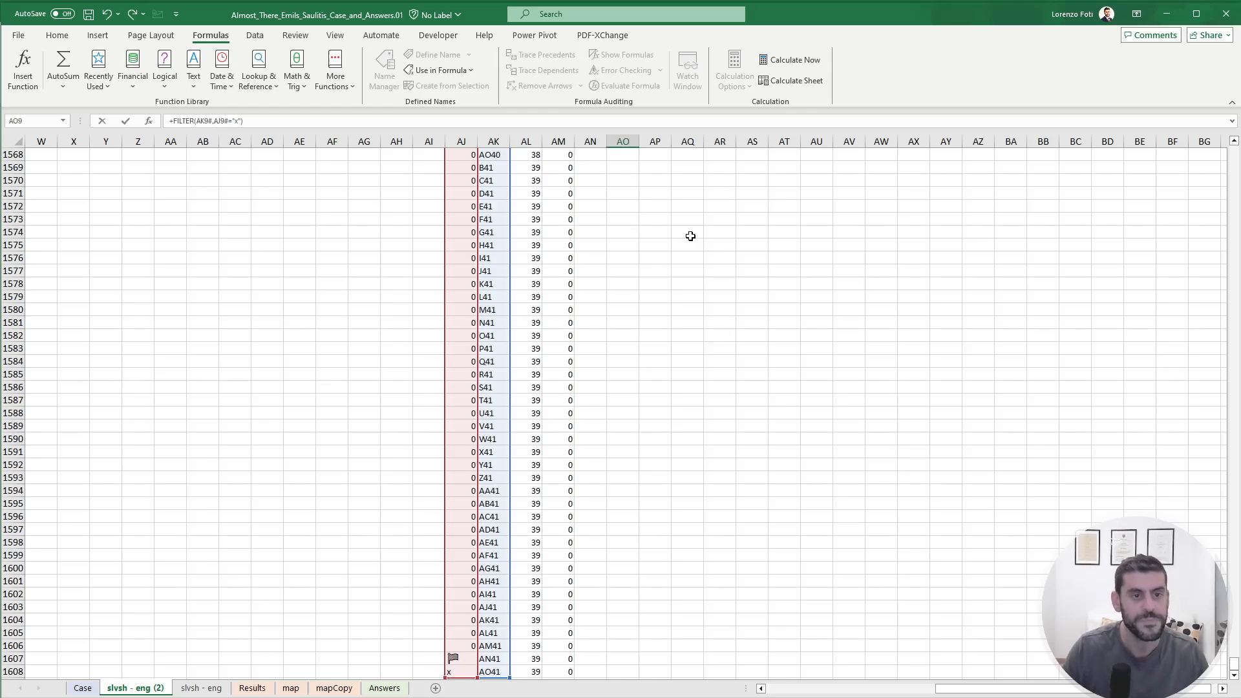
key(Return)
In AP9, retrieve the day number of the first battle cell with INDIRECT("mapCopy!"&AO9).
key(Right)
key(Up)
text(+)
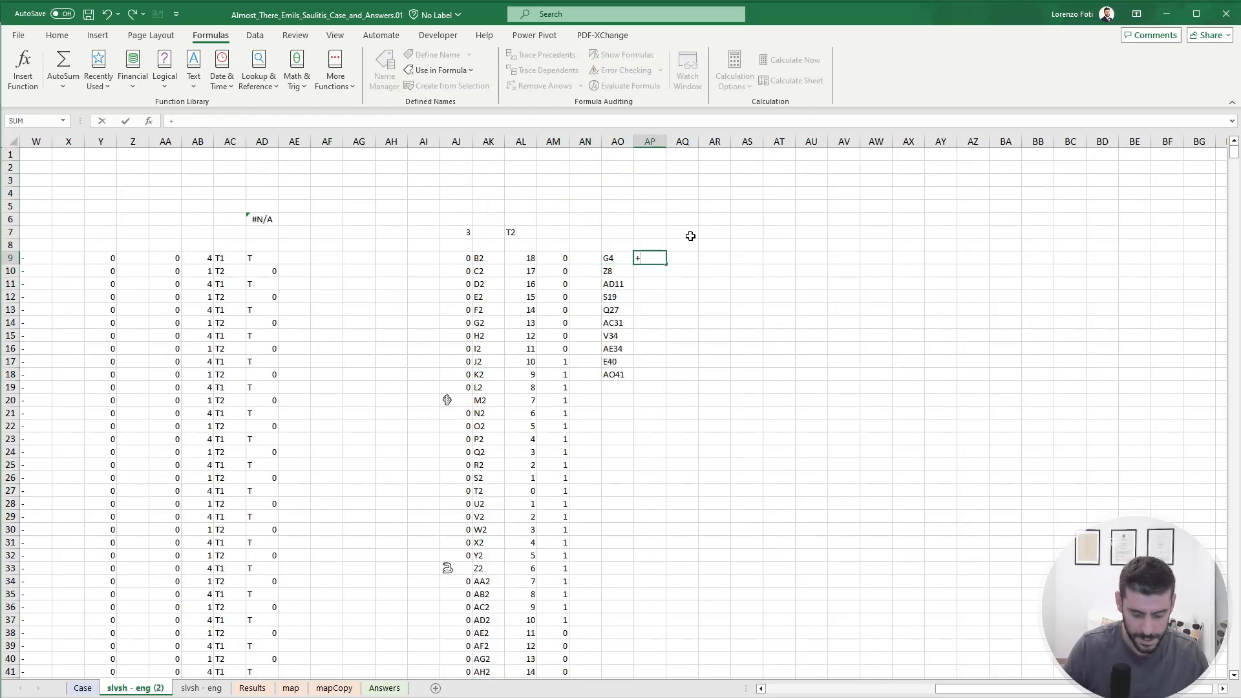
text(INDIRECT("mapCopy!)
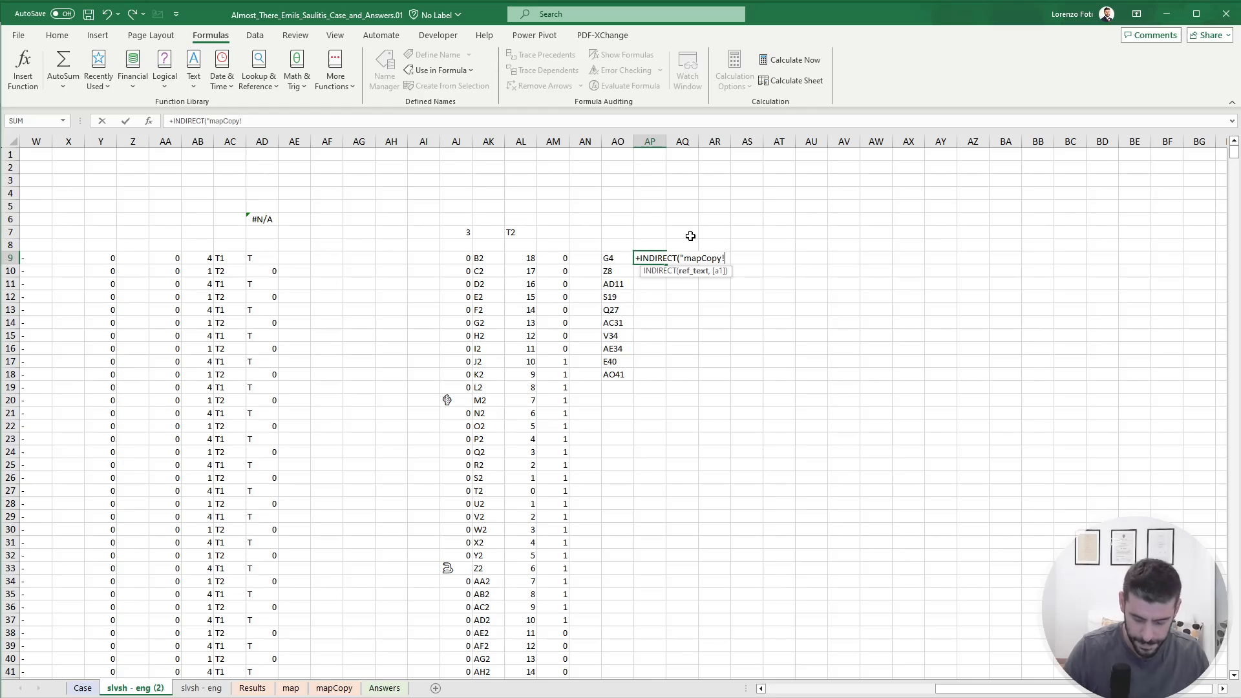
text("&)
key(Left)
text())
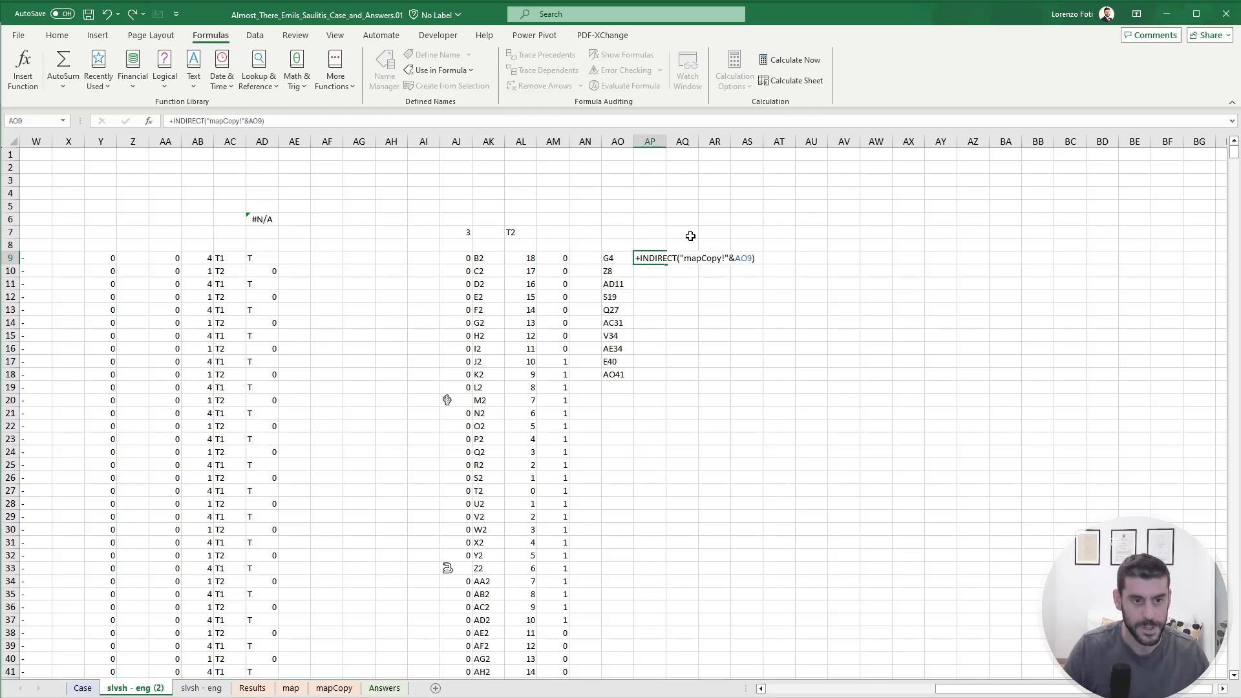
key(Return)
Copy the INDIRECT formula from AP9 down to AP18 for all listed battle cells.
key(Up)
key(ctrl+c)
key(Left)
key(ctrl+Down)
key(Right)
key(ctrl+shift+Up)
key(ctrl+v)
key(Escape)
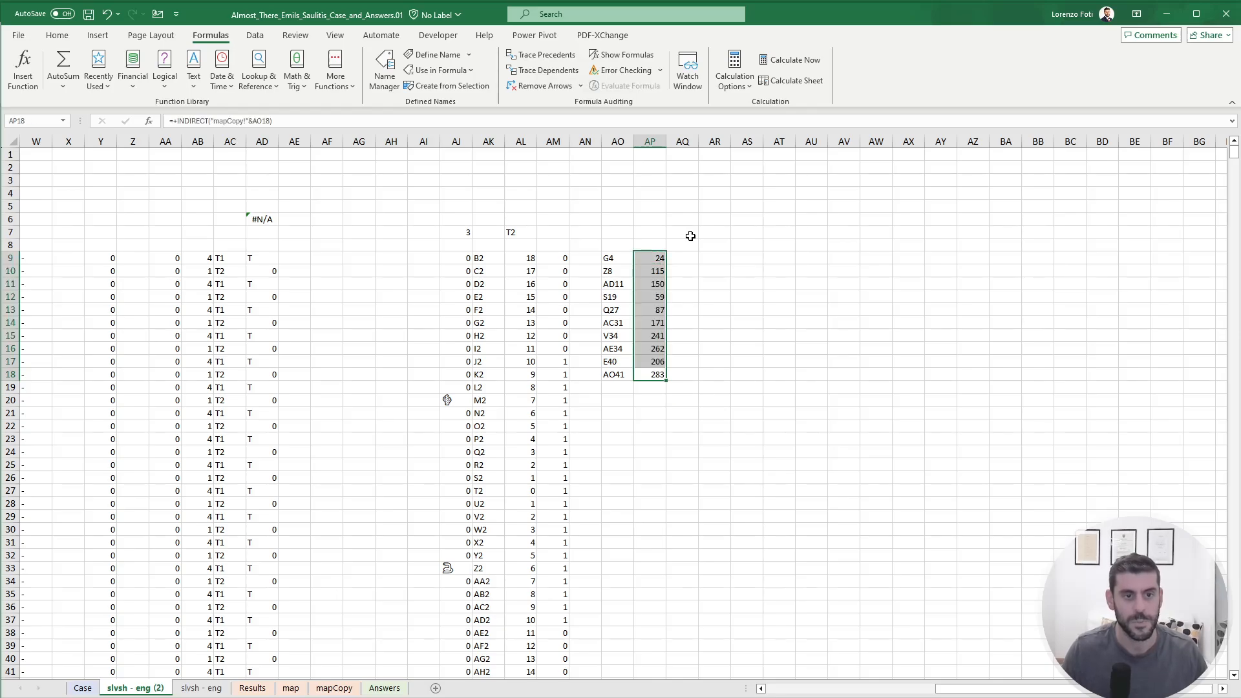
In AR9, sort the battle day numbers in ascending order with SORT(AP9:AP18).
key(ctrl+Up)
key(Right)
key(Right)
text(+sort)
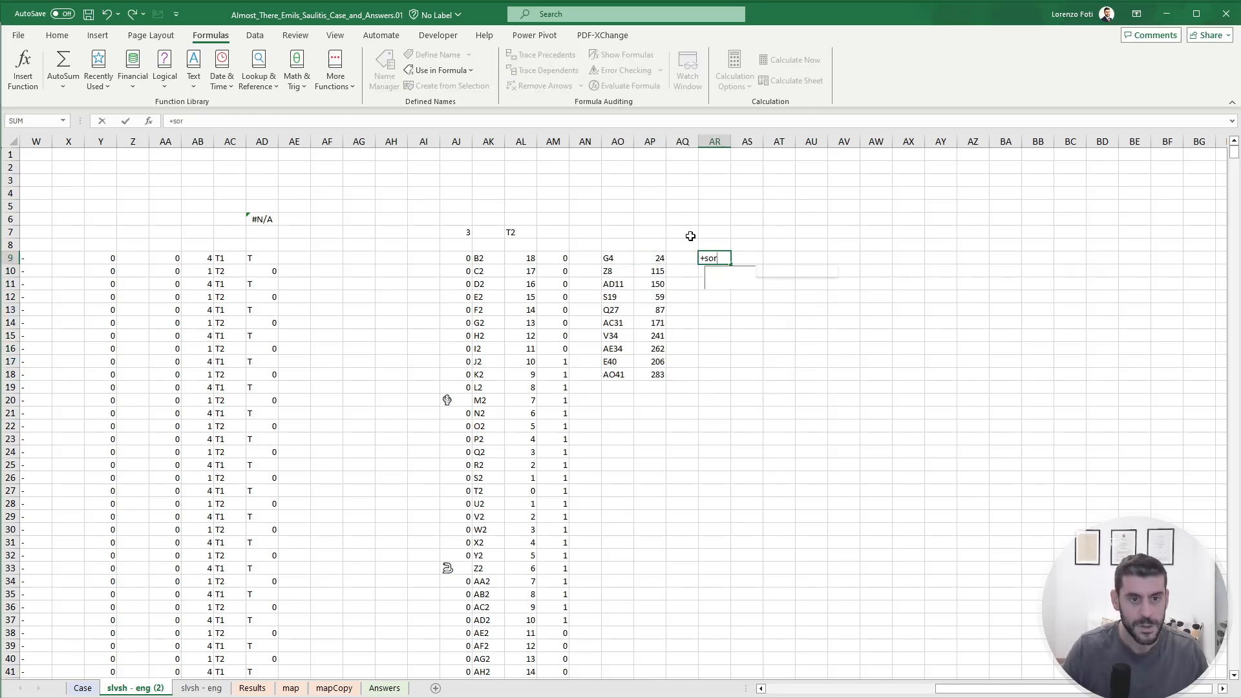
key(Tab)
key(Left)
key(Left)
key(ctrl+shift+Down)
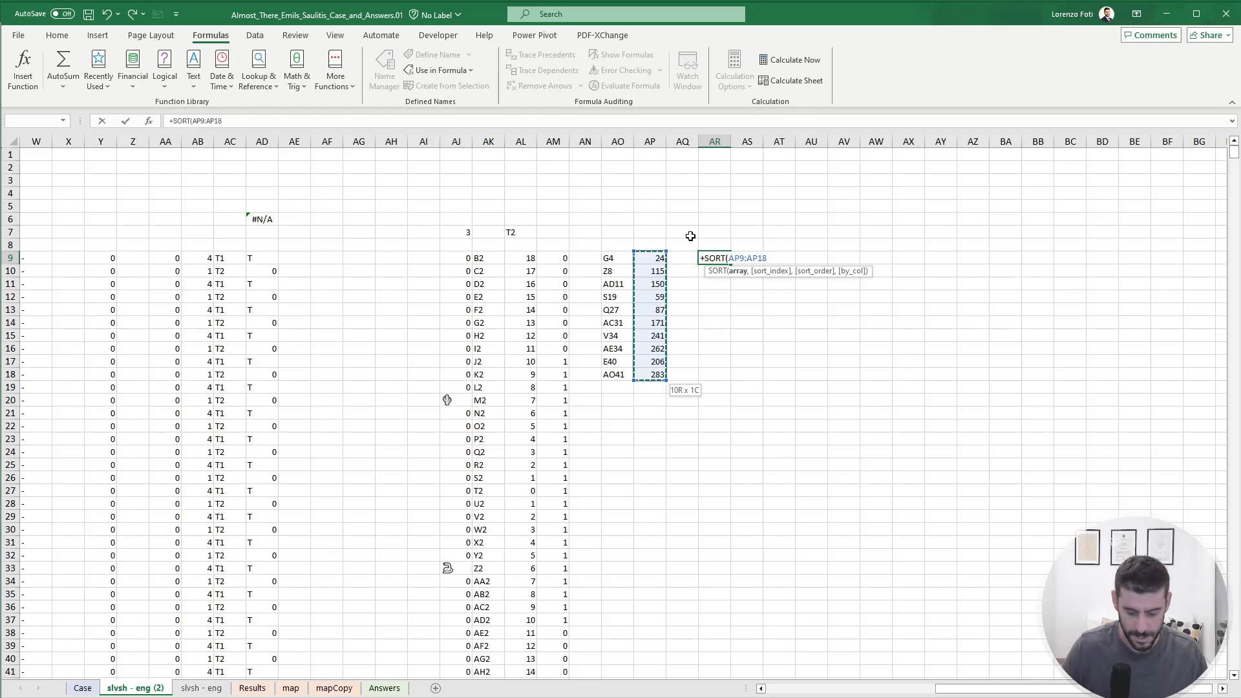
text())
key(Return)
In AS10, calculate the days between the first two battles as AR10-AR9.
key(Right)
text(+)
key(Left)
text(-)
key(Left)
key(Up)
key(ctrl+Return)
Copy the AS10 difference formula down through AS18 to get every gap between consecutive battles.
key(ctrl+c)
key(Left)
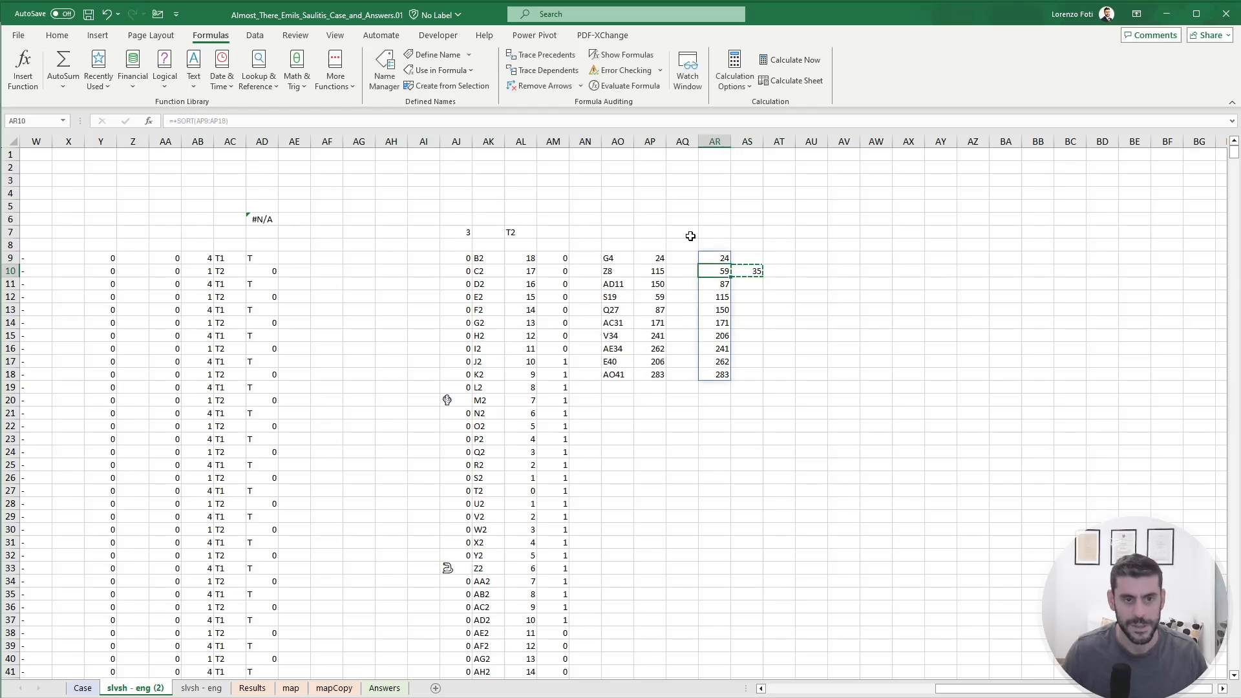
key(ctrl+Down)
key(Right)
key(ctrl+shift+Up)
key(Return)
Check the gaps in AS10:AS18 for the longest wait and enter 35 as the Bonus 3 answer on the Case sheet.
key(Up)
key(Up)
key(ctrl+Up)
key(ctrl+shift+Down)
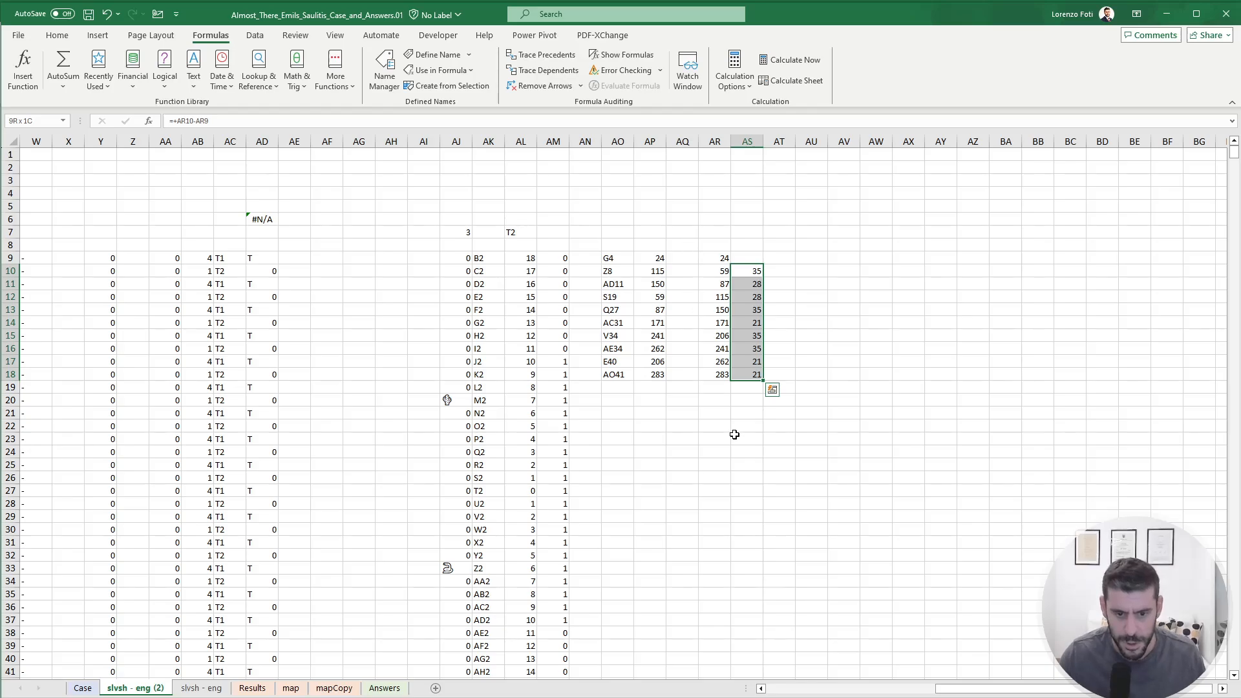
click(83, 688)
text(35)
key(Return)
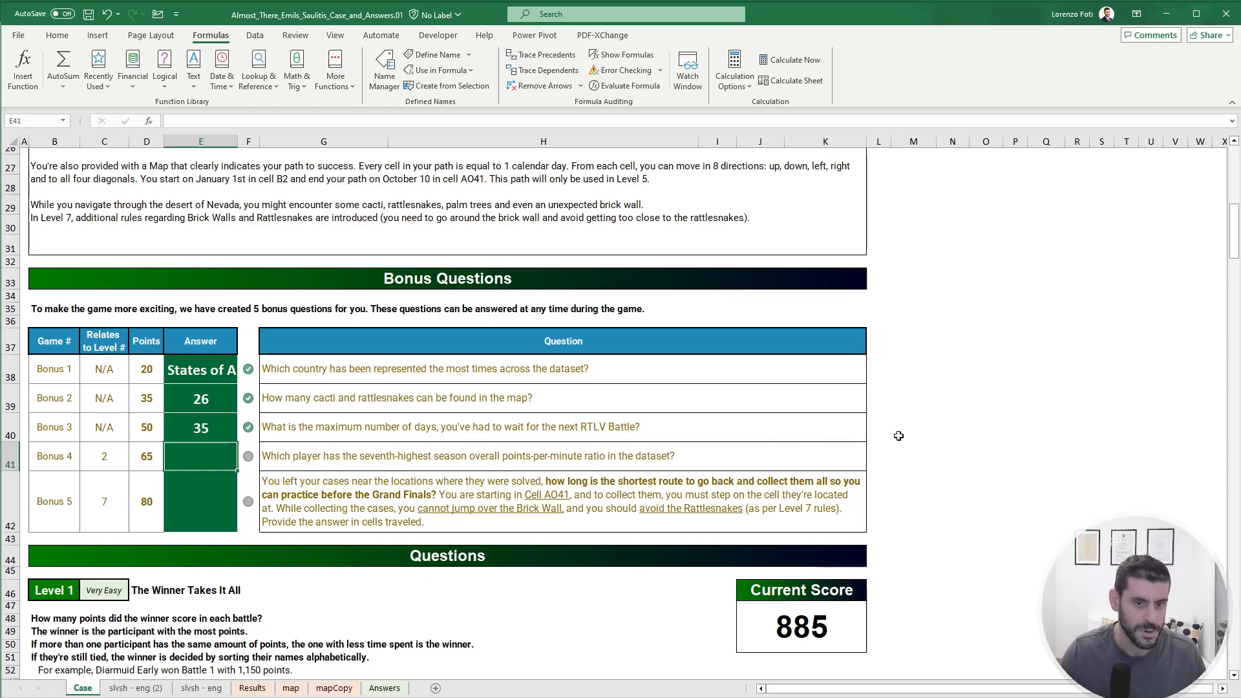
click(923, 432)
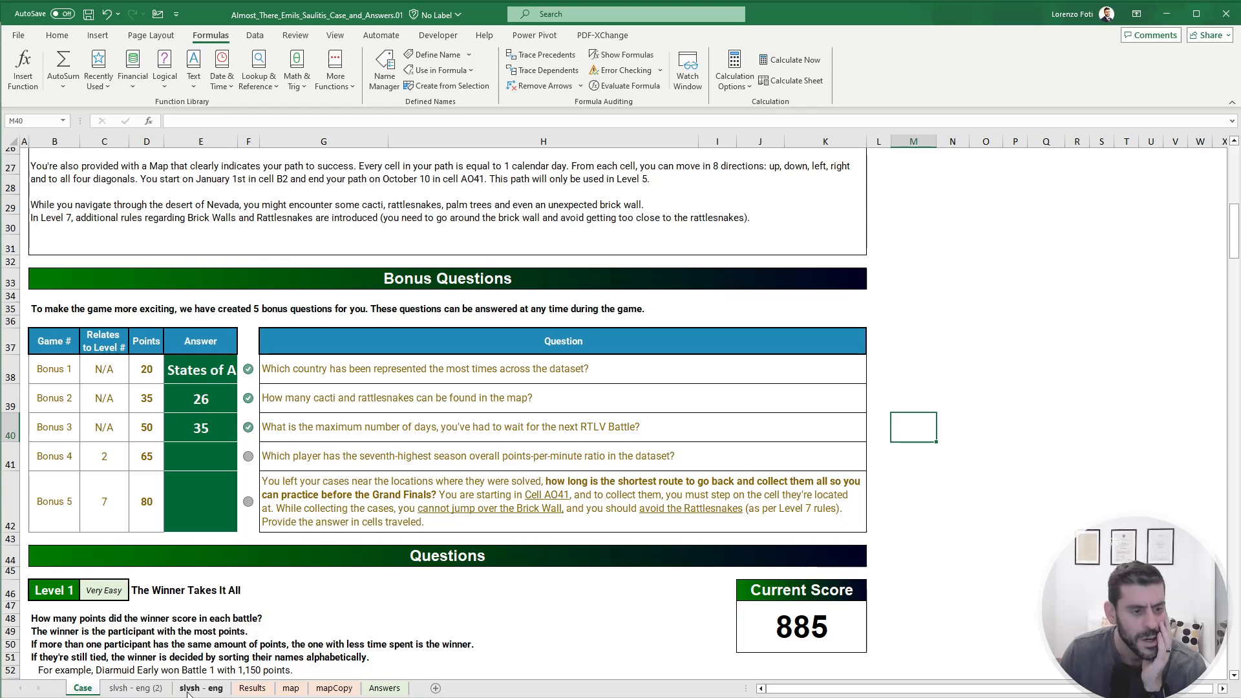
On the Results sheet, get the seventh-highest single-battle points-per-minute value in R2 with LARGE(J2:J271,7).
click(253, 688)
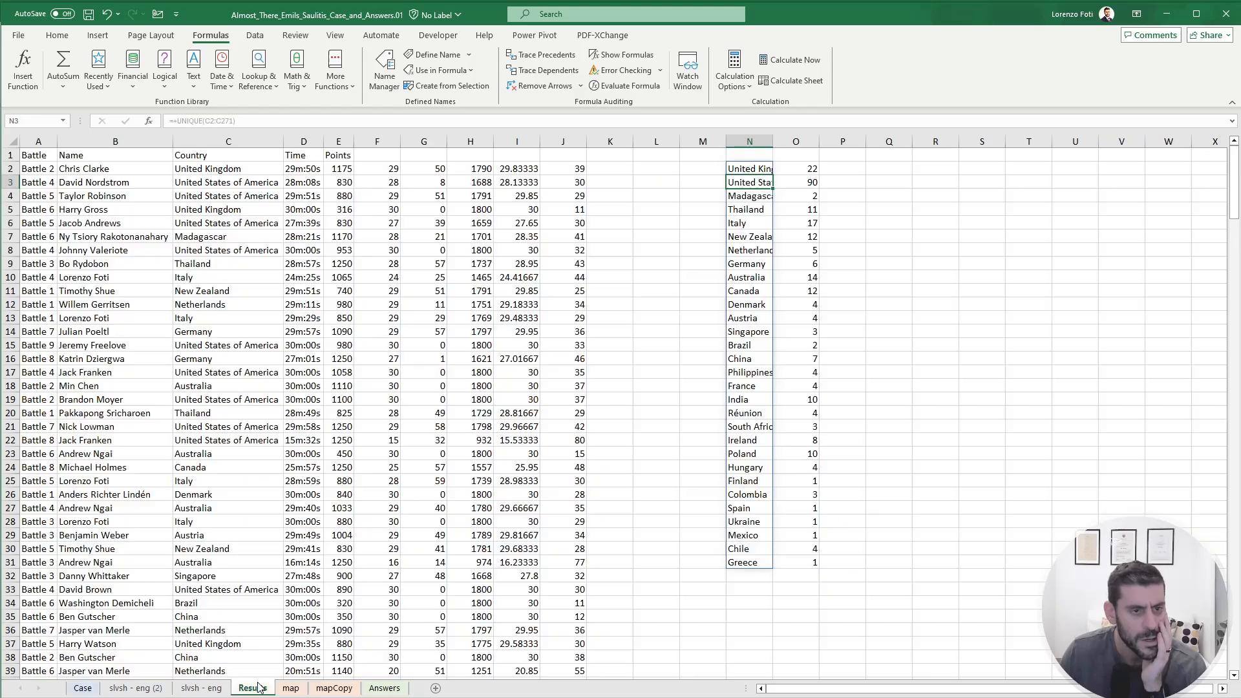
click(918, 170)
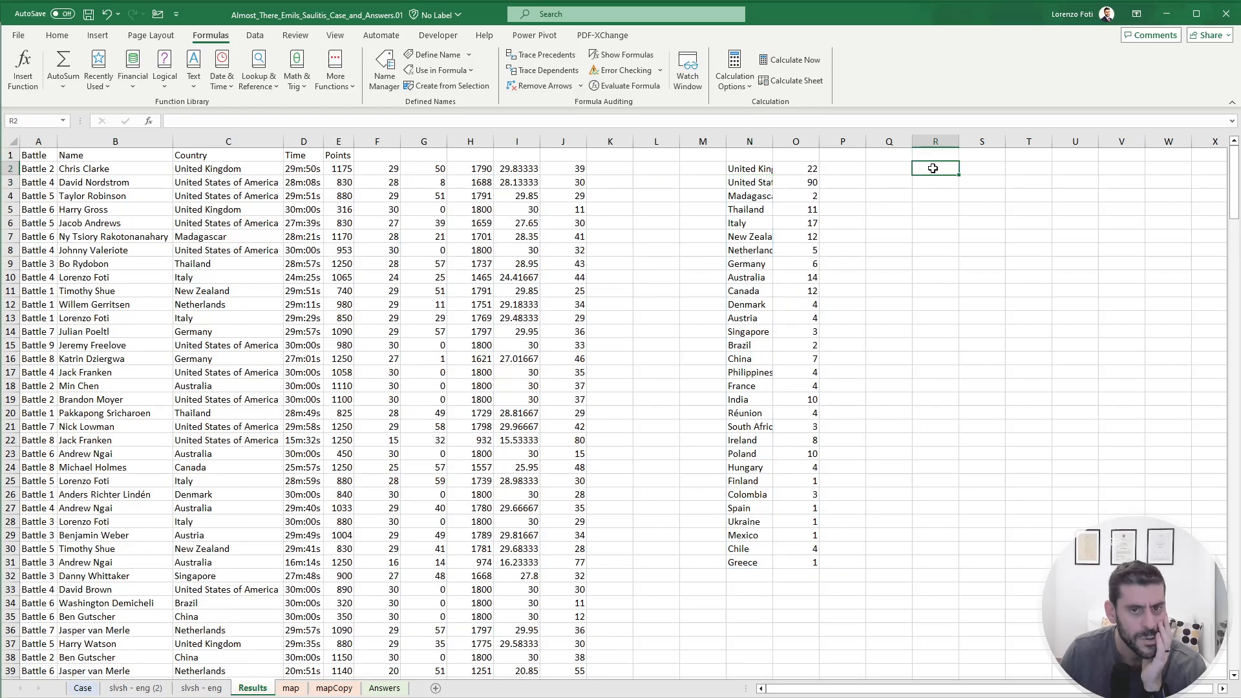
text(+)
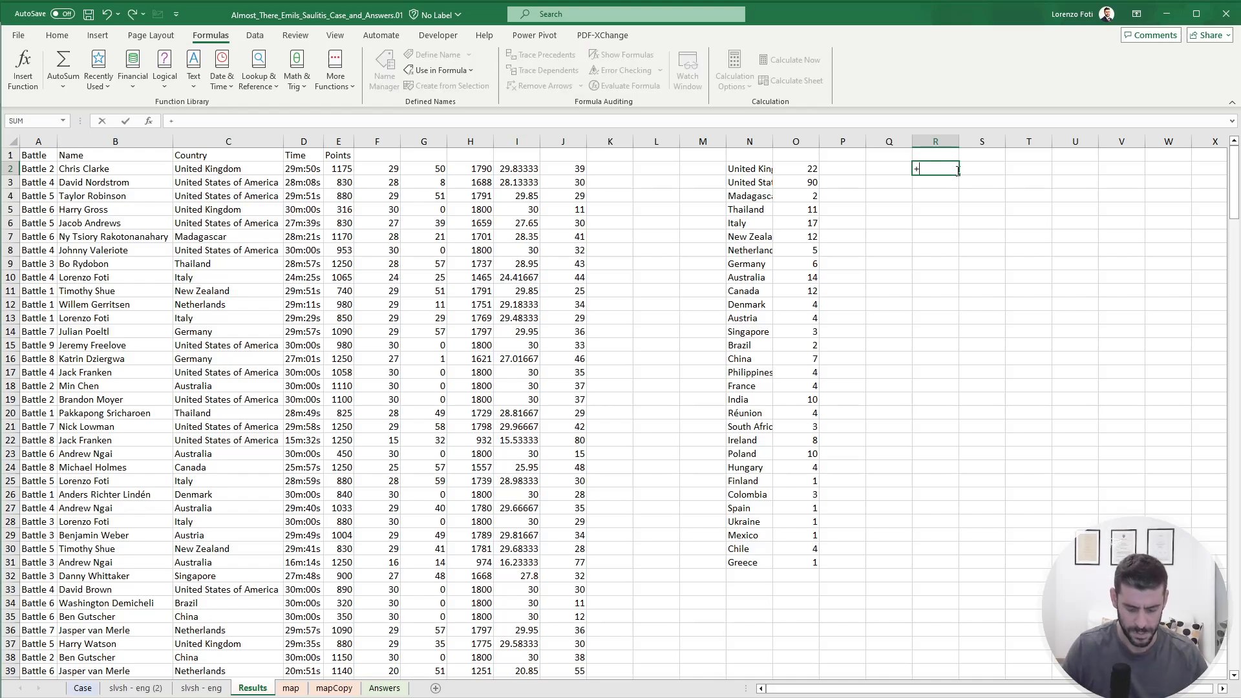
text(LARGE()
key(Left)
key(Left)
key(Left)
key(Left)
key(Left)
key(Left)
key(Left)
key(Left)
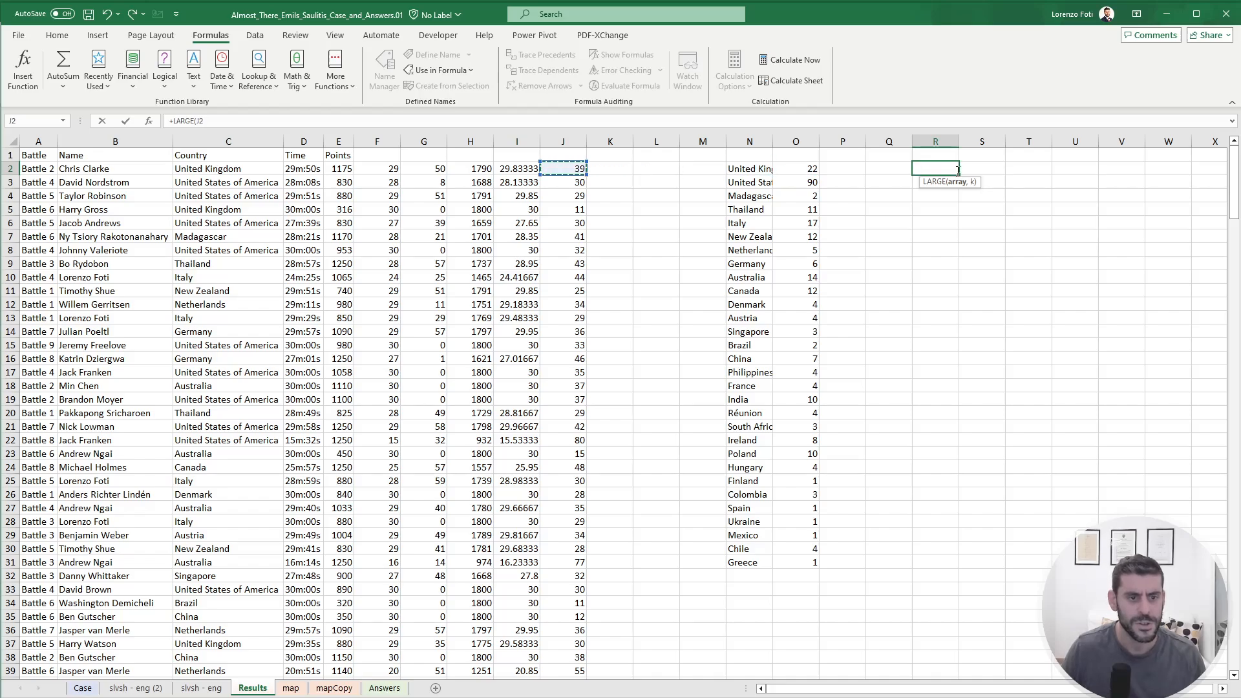
key(ctrl+shift+Down)
text(,7)
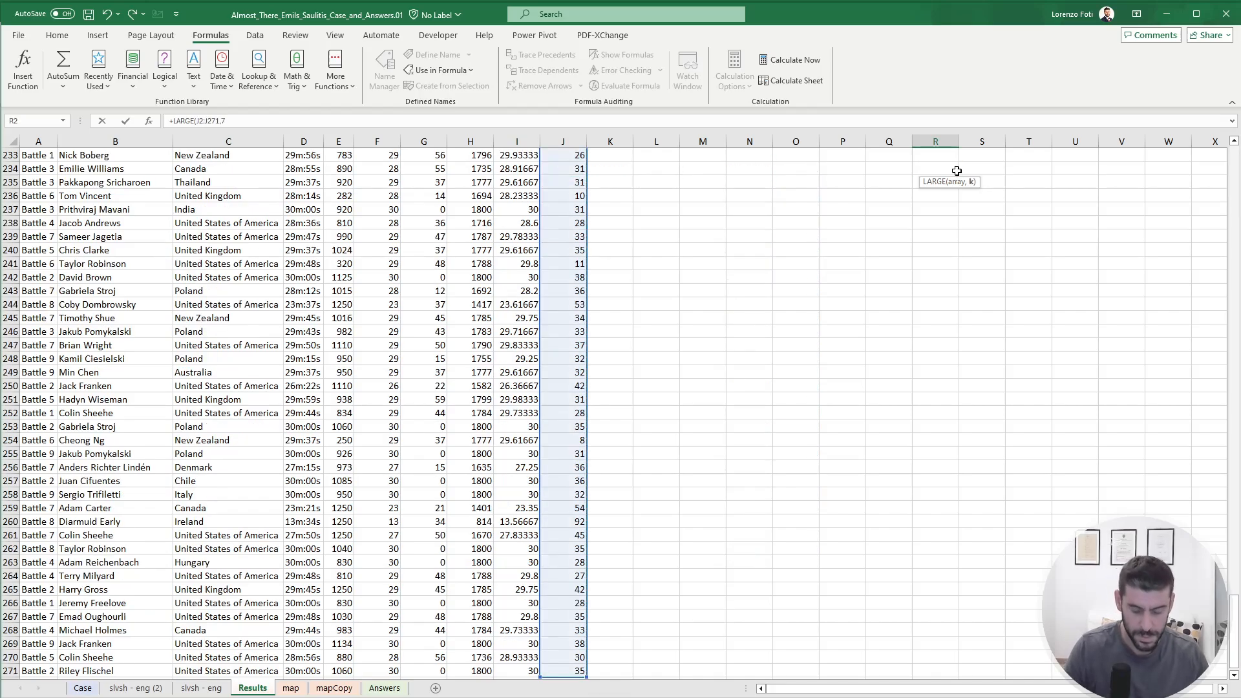
key(Tab)
In S2, look up the player matching the R2 ratio with XLOOKUP(R2,J2:J271,B2:B271).
text(+)
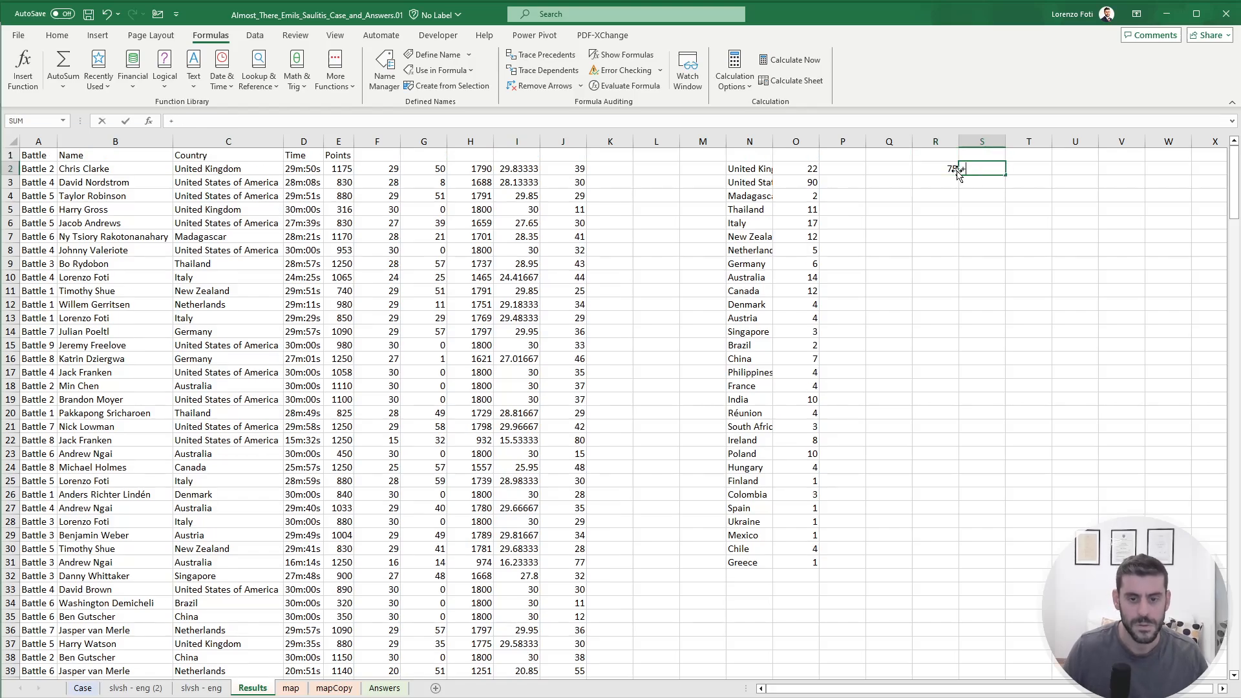
text(XLOOKUP()
key(Left)
text(,)
key(Left)
key(Left)
key(Left)
key(Left)
key(Left)
key(Left)
key(Left)
key(Left)
key(Left)
key(ctrl+shift+Down)
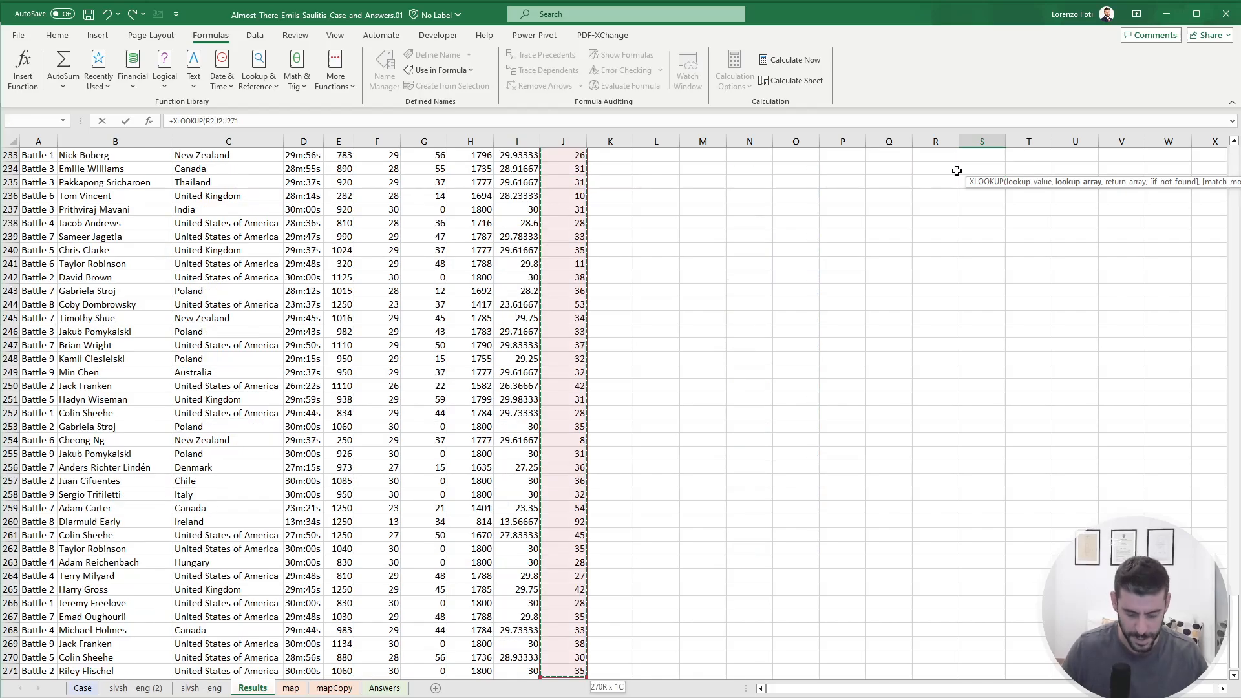
text(,)
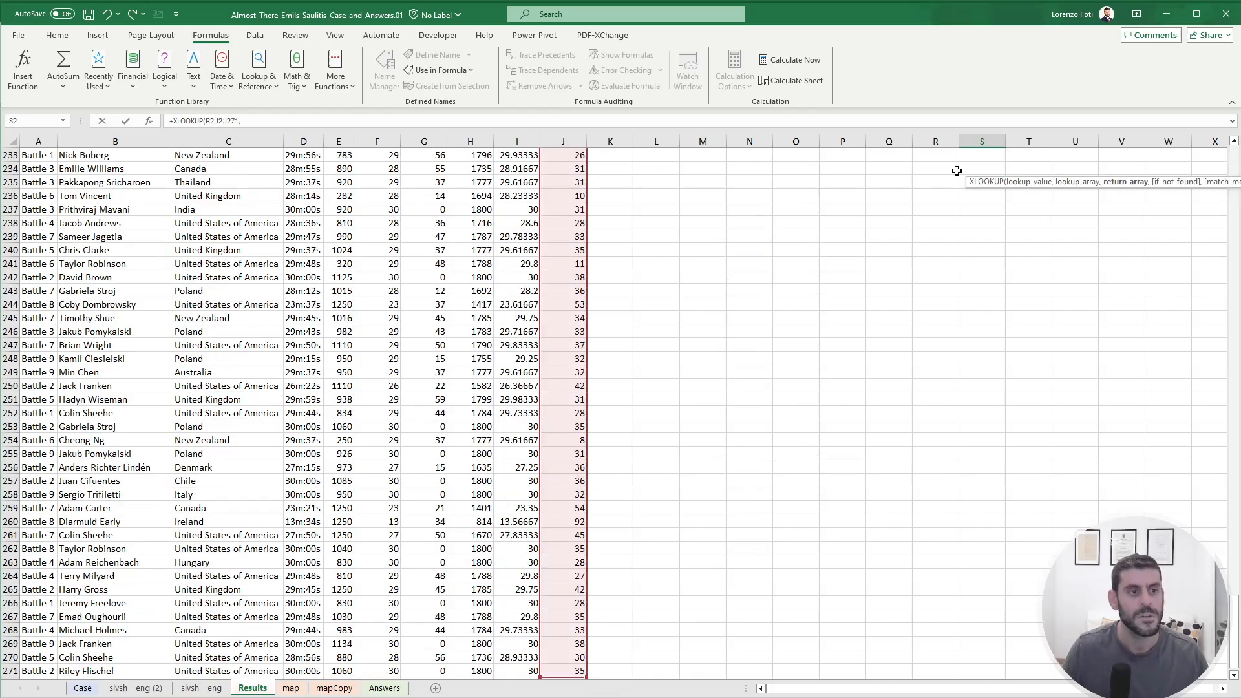
key(ctrl+Home)
key(Right)
key(Down)
key(ctrl+shift+Down)
key(Return)
Copy the player name from S2 and paste it as a value into the Bonus 4 answer on the Case sheet.
click(959, 170)
key(ctrl+c)
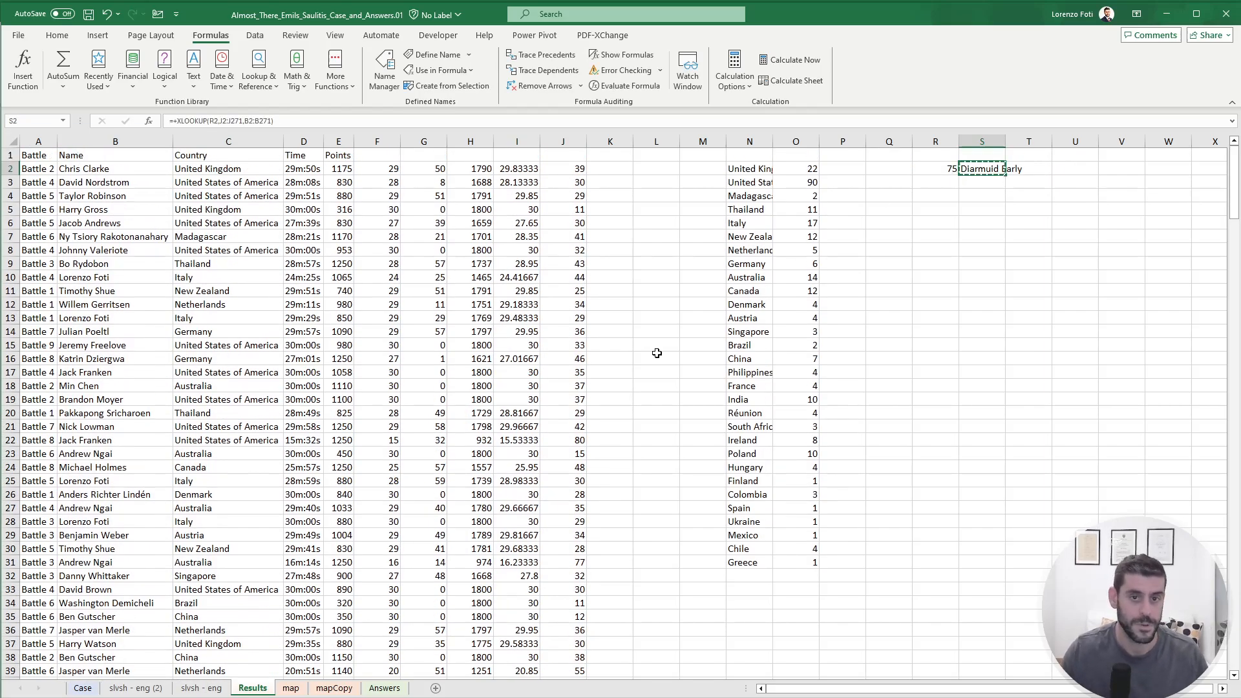
click(83, 689)
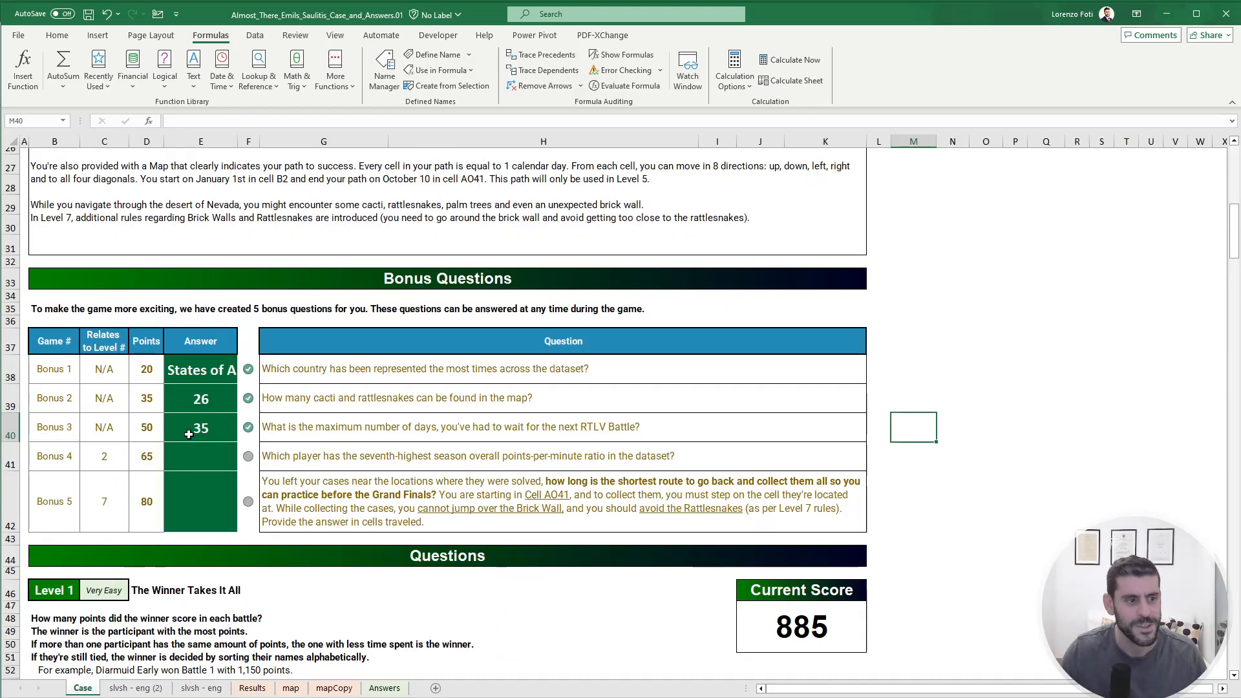
click(203, 465)
right_click(204, 465)
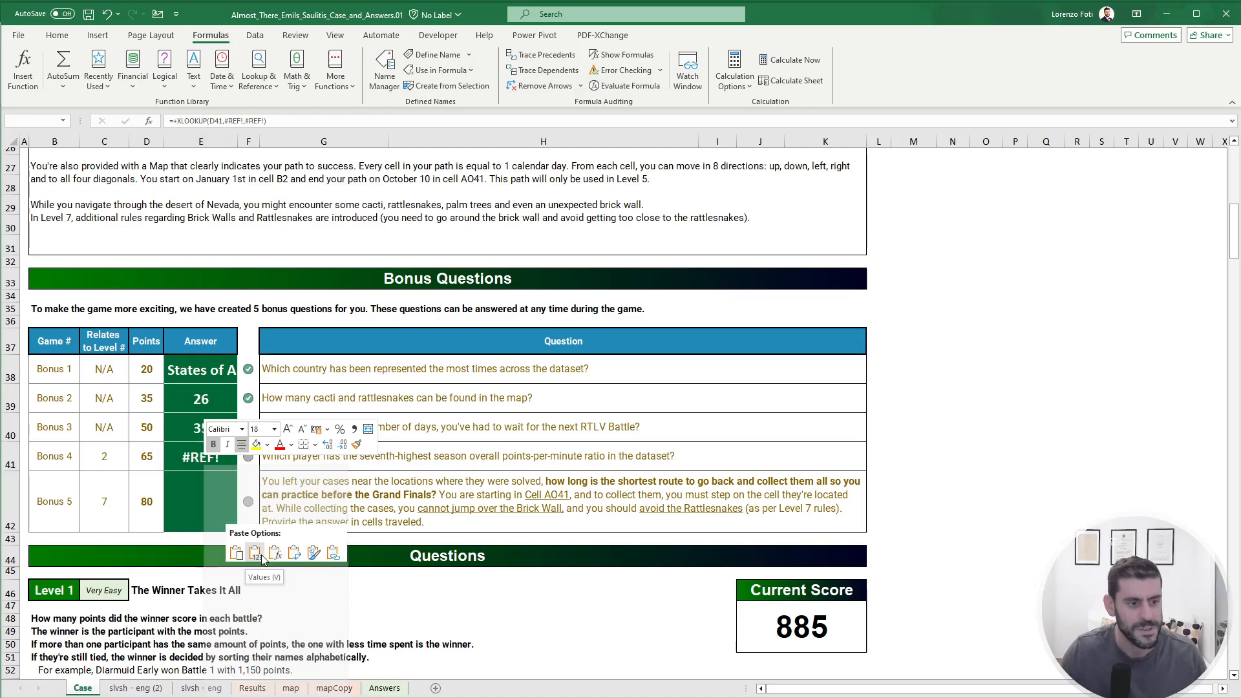
click(273, 554)
click(220, 499)
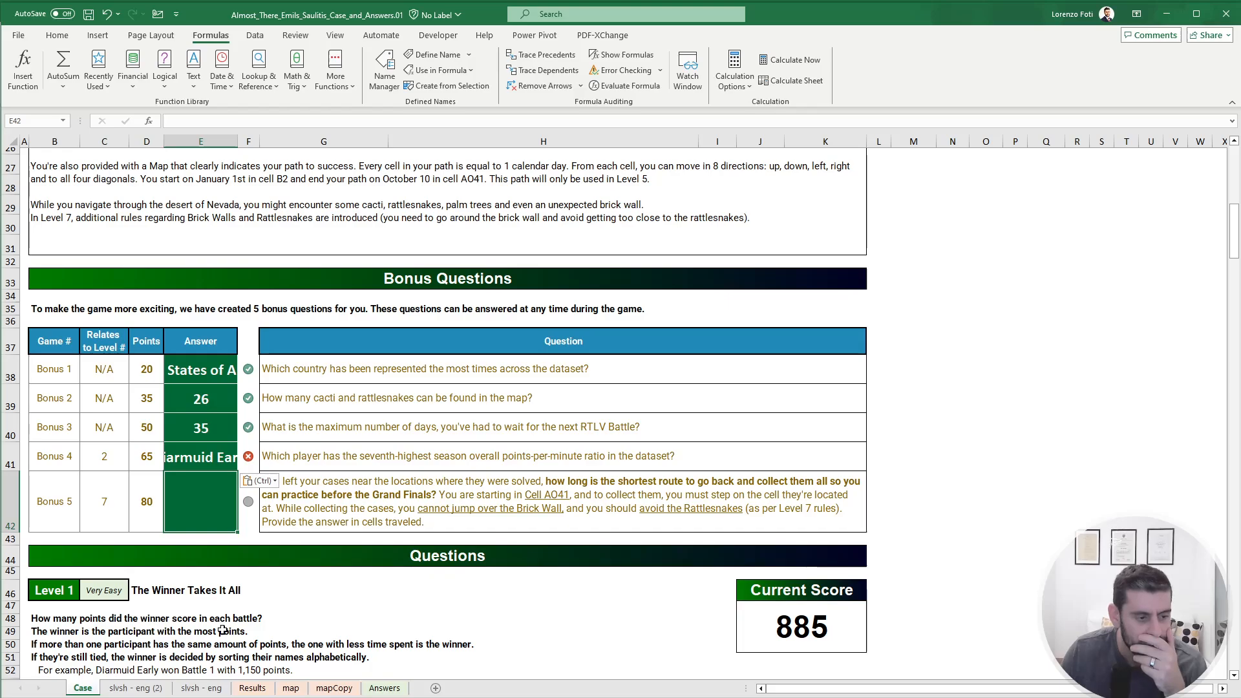
Recheck the Bonus 4 wording and the data sheets, and clear the R2 and S2 formulas on the Results sheet.
click(259, 690)
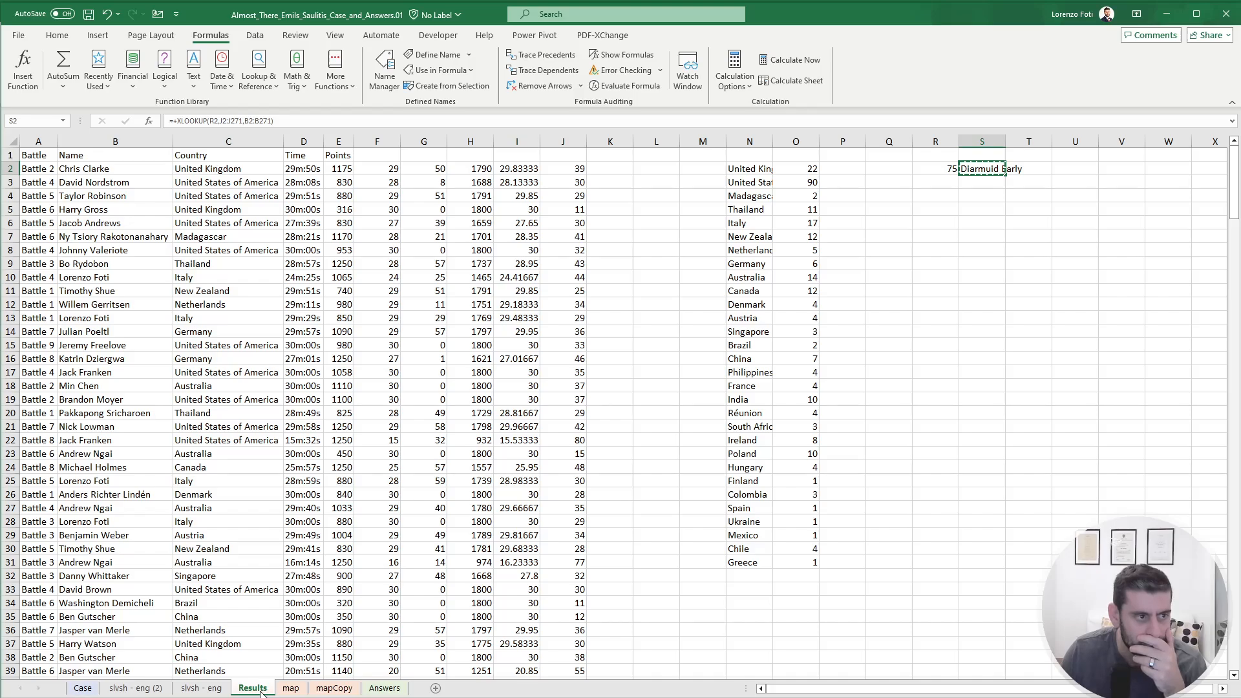
click(82, 690)
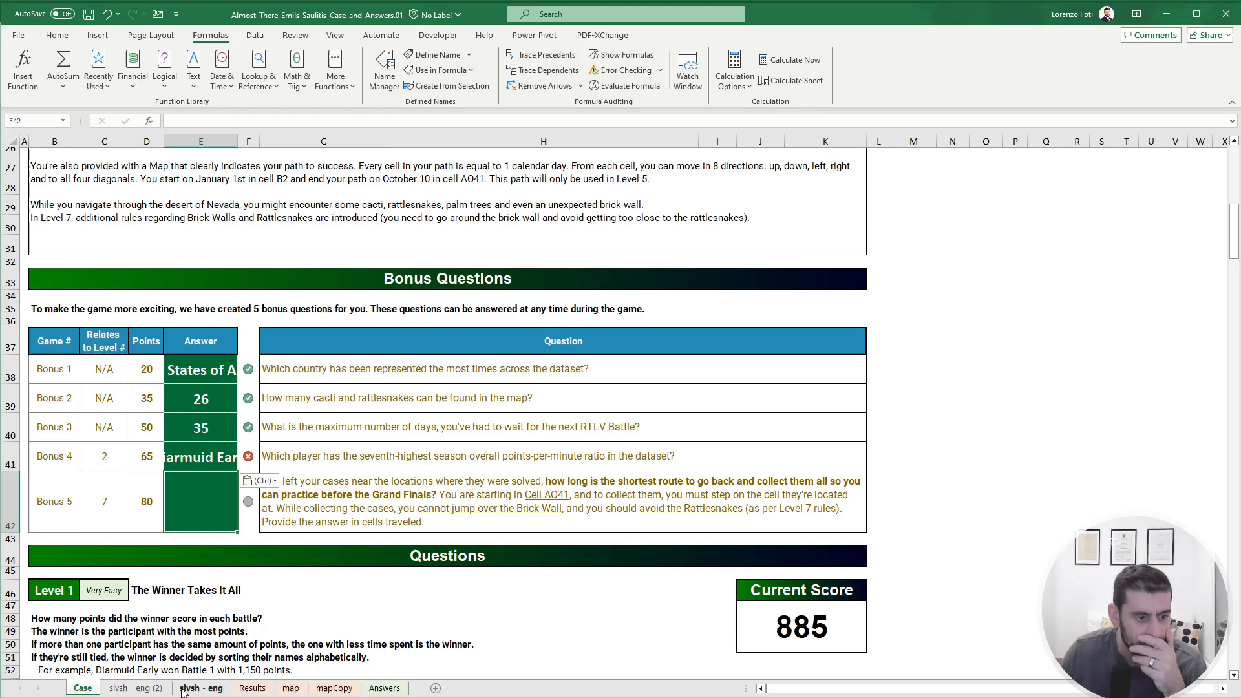
click(184, 690)
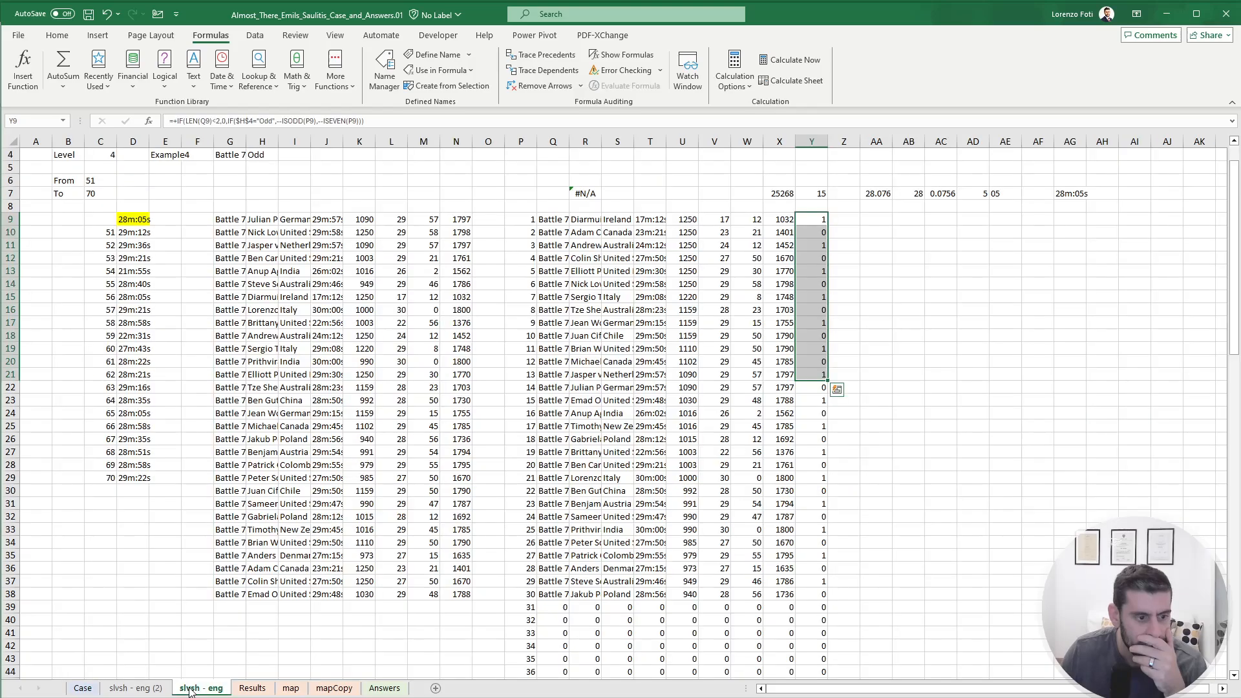
click(250, 690)
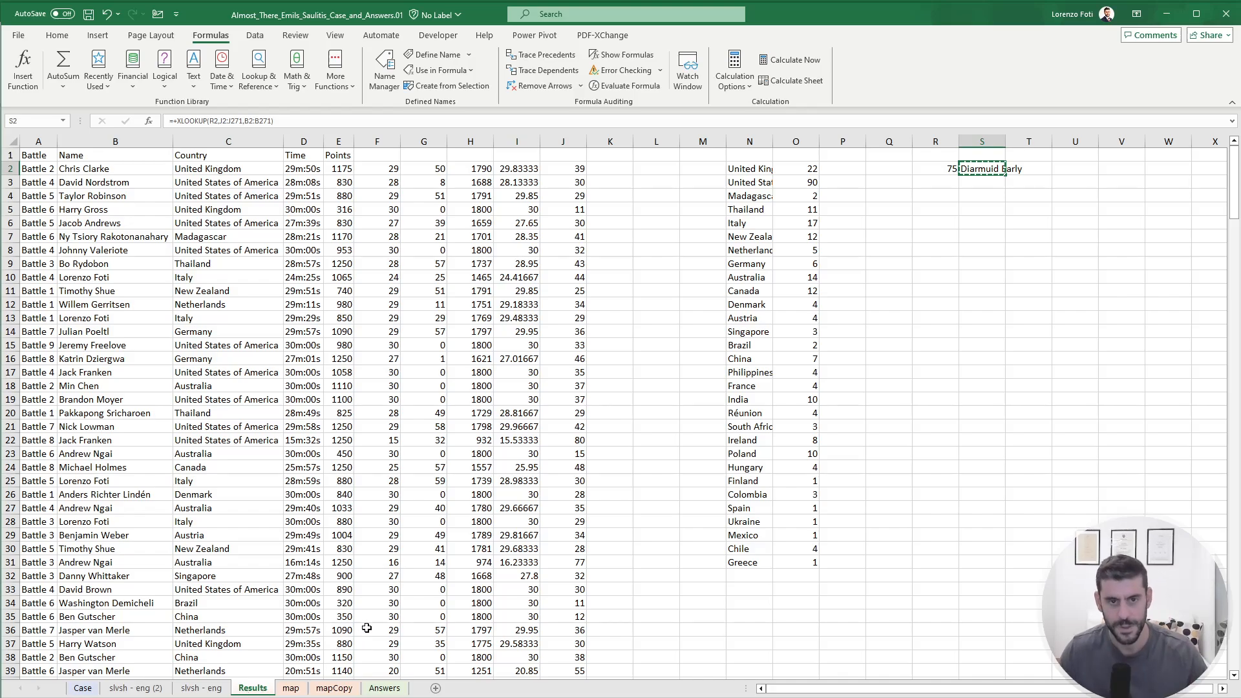
key(Escape)
key(Left)
key(shift+Right)
key(Delete)
key(shift+Left)
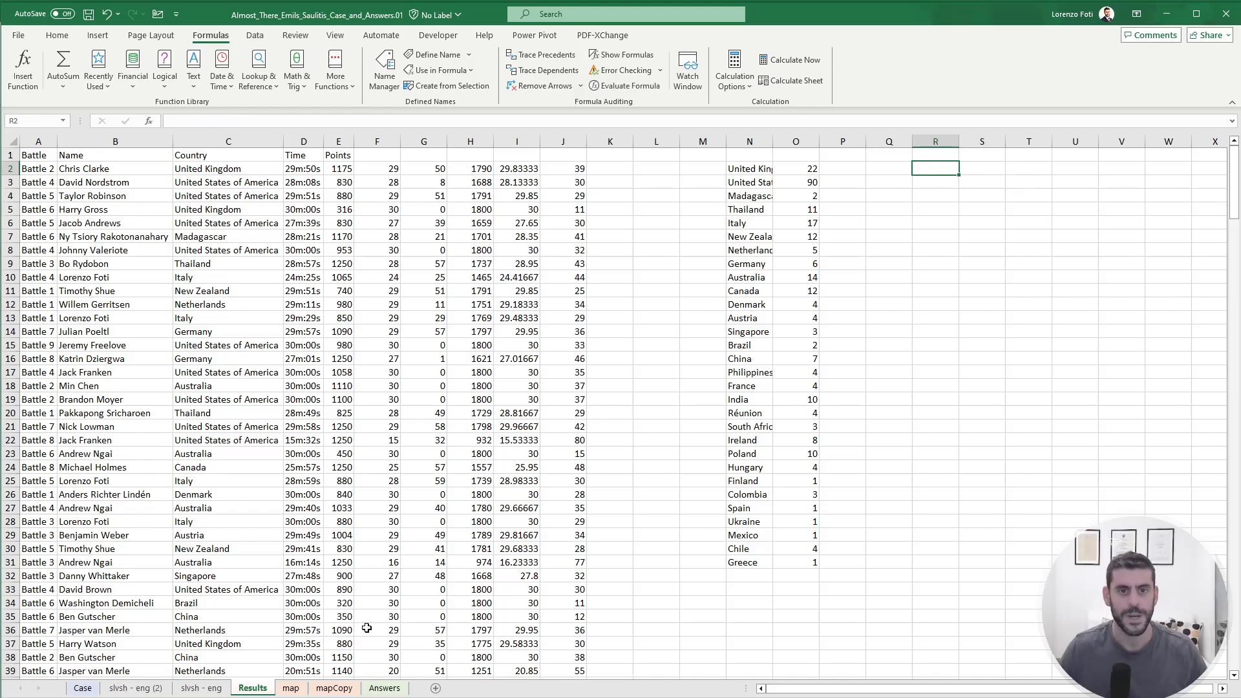
In R2 on the Results sheet, list every distinct player with UNIQUE(B2:B271).
text(+UNIQUE()
key(Left)
key(Left)
key(Left)
key(Left)
key(Left)
key(Left)
key(Left)
key(Left)
key(Left)
key(Left)
key(Left)
key(Left)
key(Left)
key(Left)
key(Left)
key(Left)
key(ctrl+shift+Down)
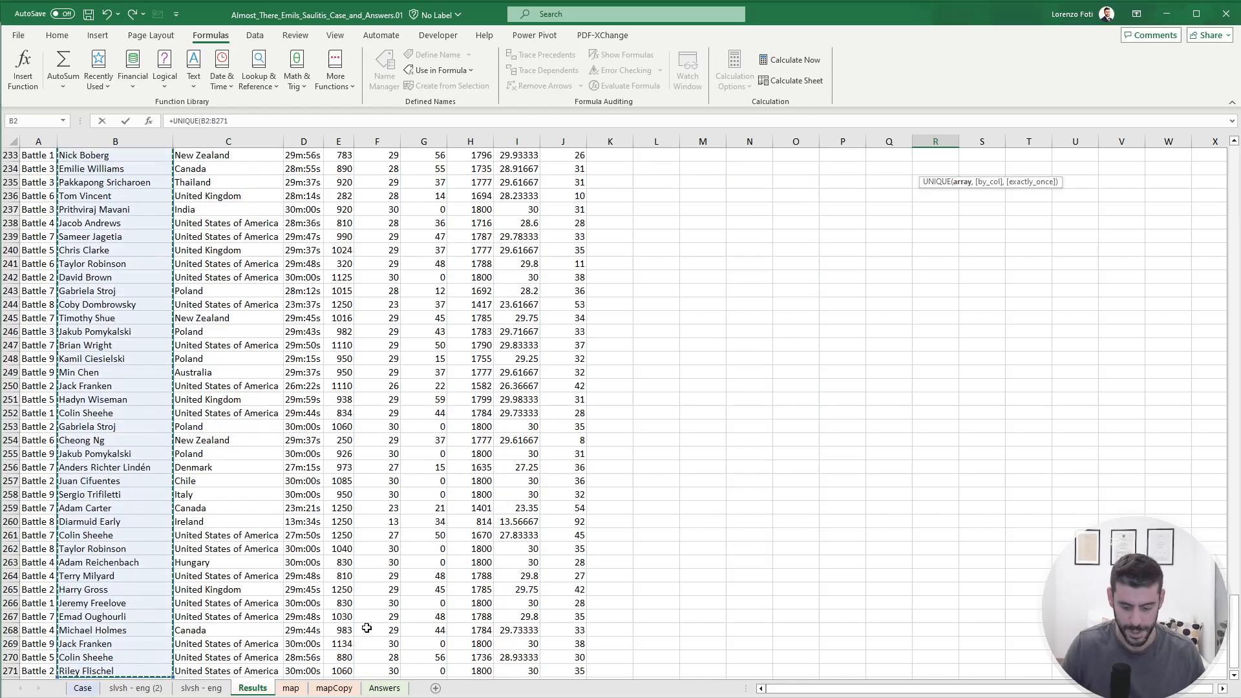
key(Return)
In S2, total each listed player's season points with SUMIFS(E2:E271,B2:B271,R2#).
key(Up)
key(Right)
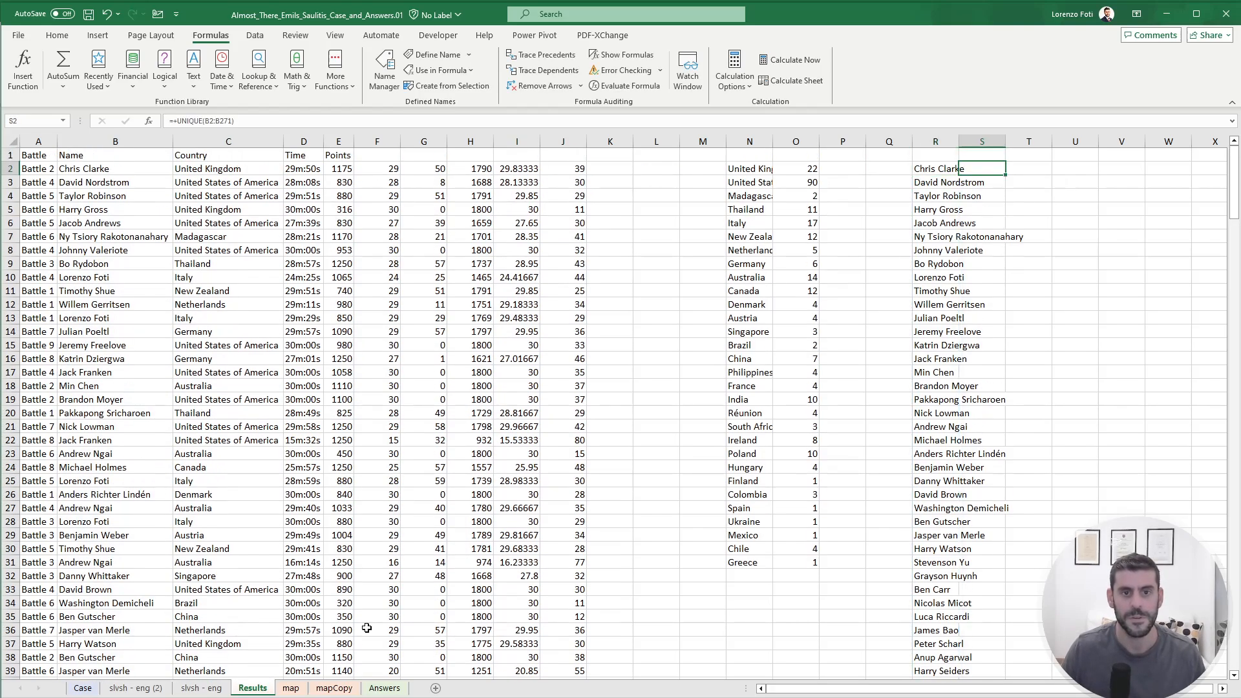
text(+sumifs)
key(Tab)
key(Left)
key(Left)
key(Left)
key(Left)
key(Left)
key(Left)
key(Left)
key(Left)
key(Left)
key(Left)
key(Left)
key(Left)
key(Left)
key(Left)
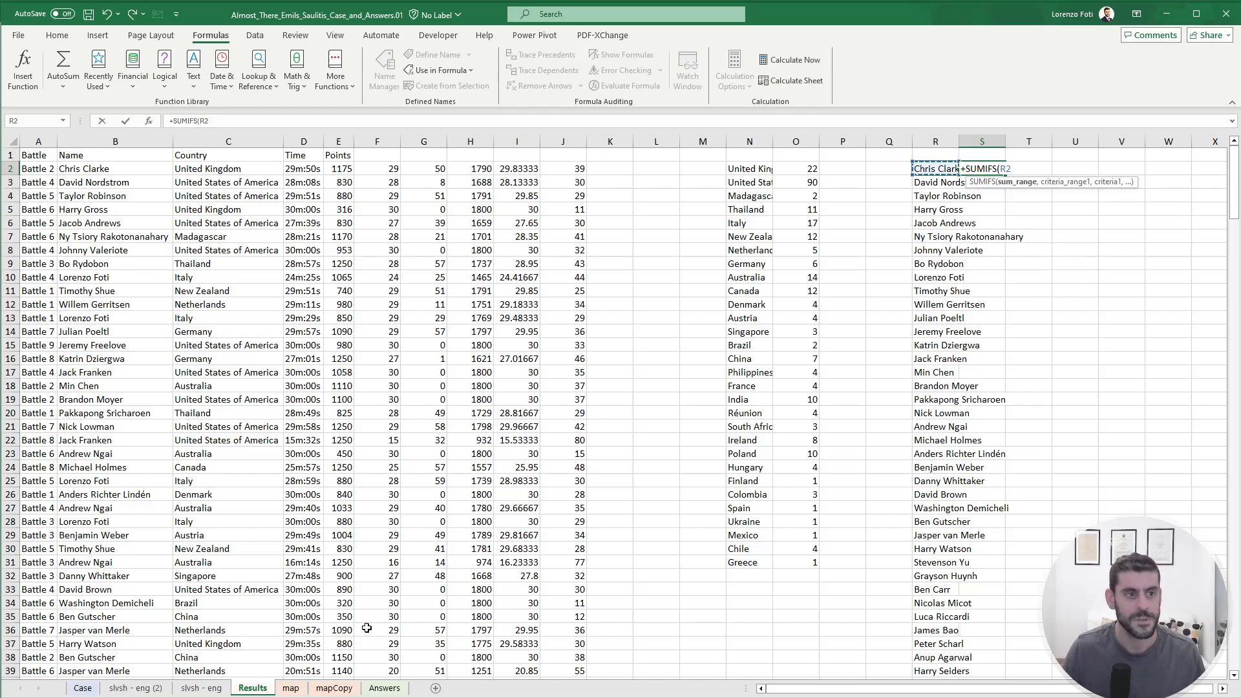
key(ctrl+shift+Down)
text(,)
key(ctrl+Left)
key(ctrl+Left)
key(ctrl+Left)
key(ctrl+Left)
key(ctrl+Left)
key(Right)
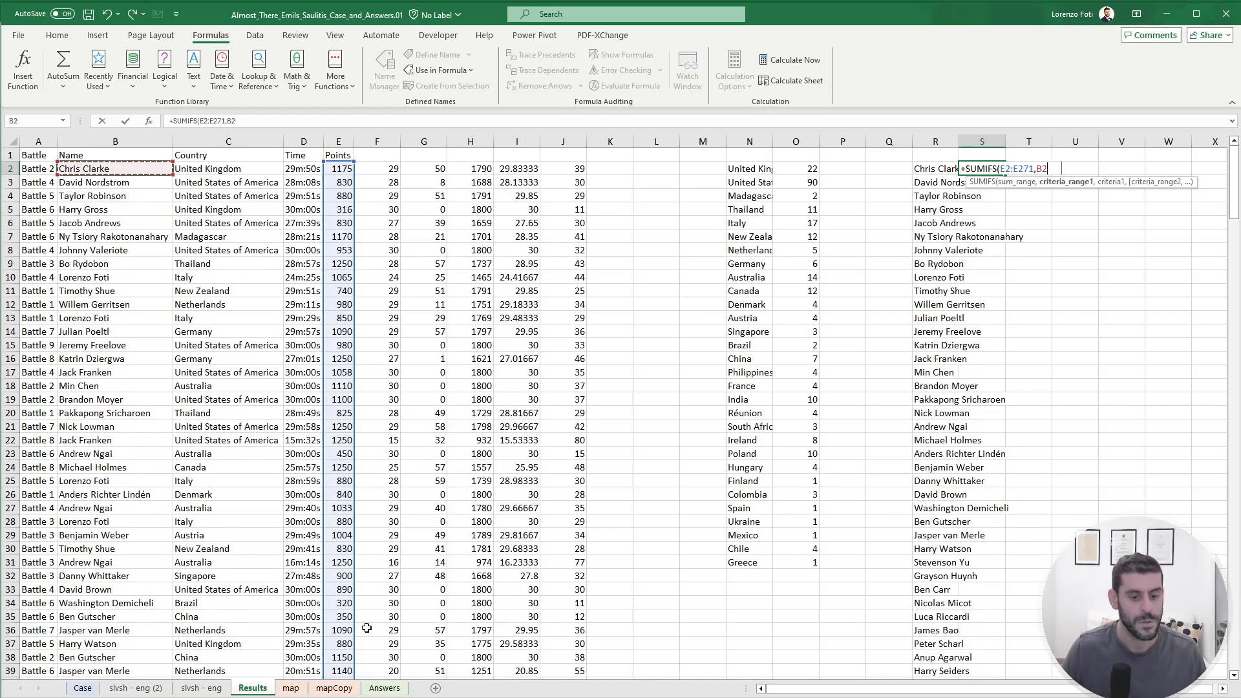
key(ctrl+shift+Down)
text(,R2)
key(Left)
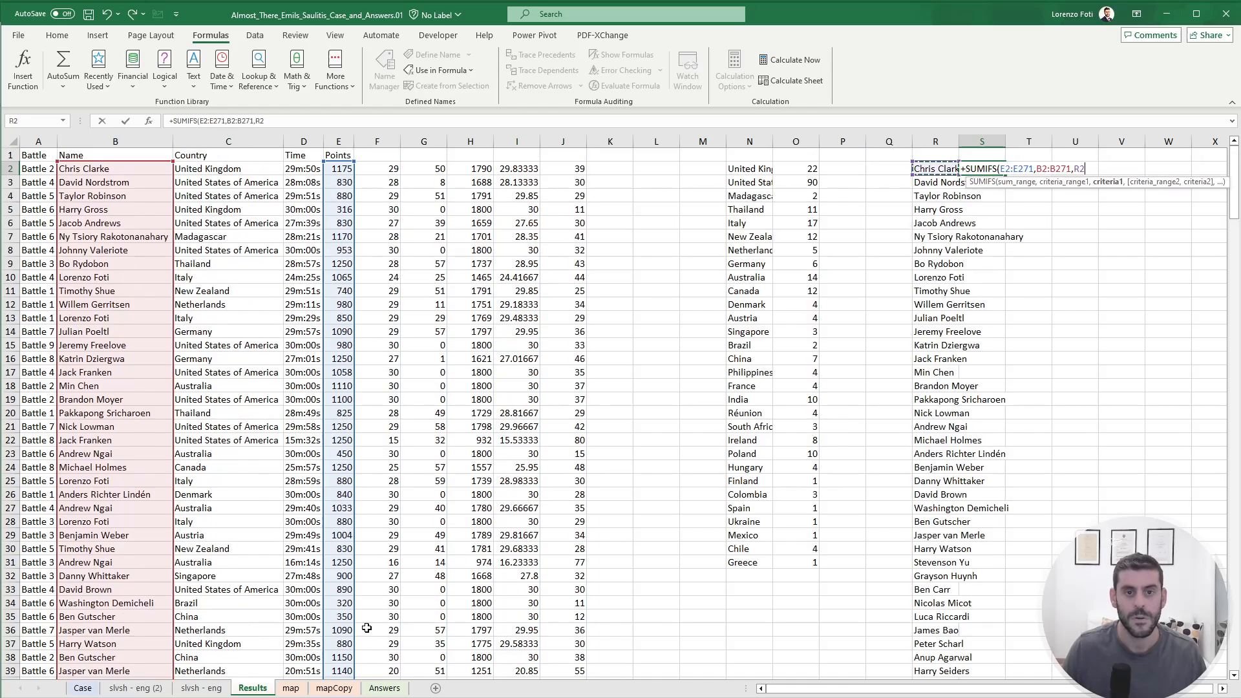
key(ctrl+shift+Down)
key(Return)
Copy the S2 formula into T2 and adjust it to SUMIFS(I2:I271,B2:B271,R2#) to total each player's minutes.
key(Up)
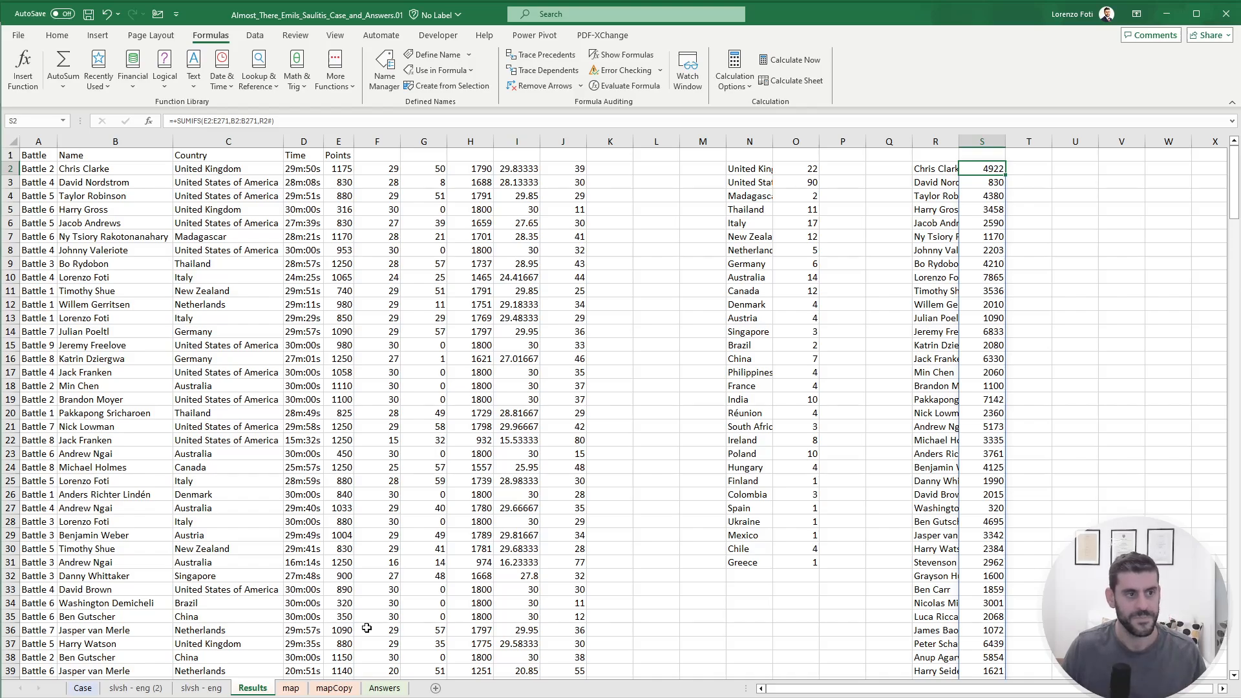
key(Right)
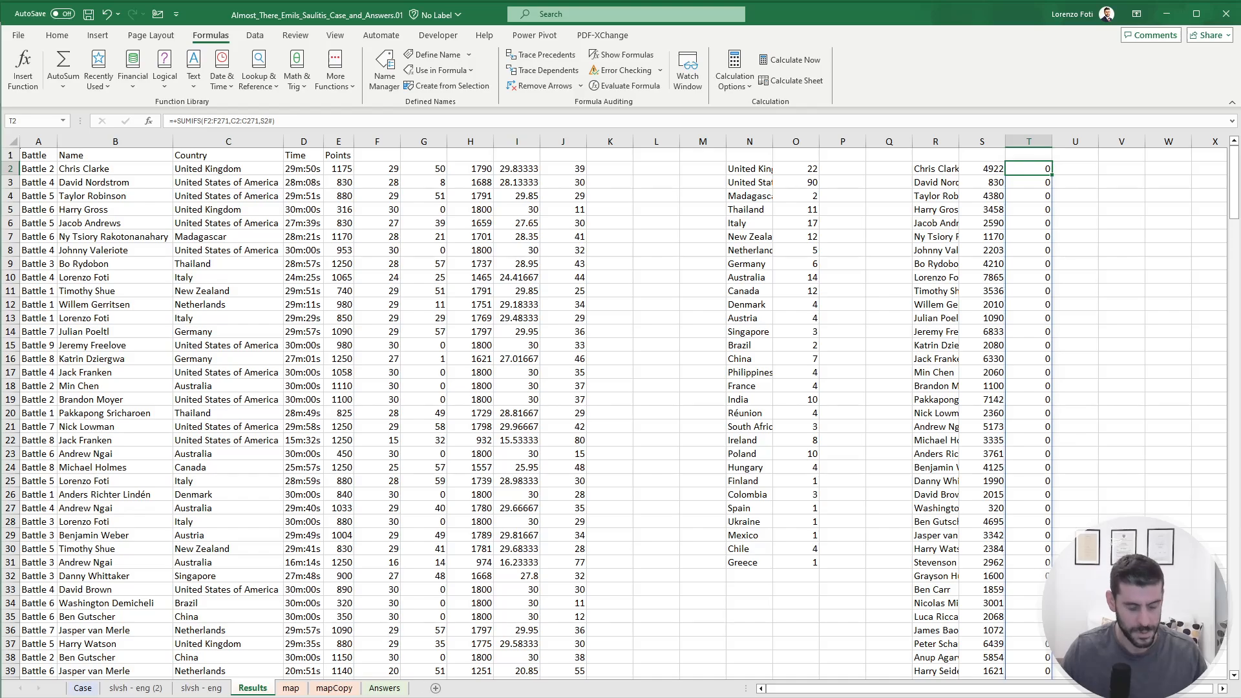
key(F2)
drag(400, 360, 505, 361)
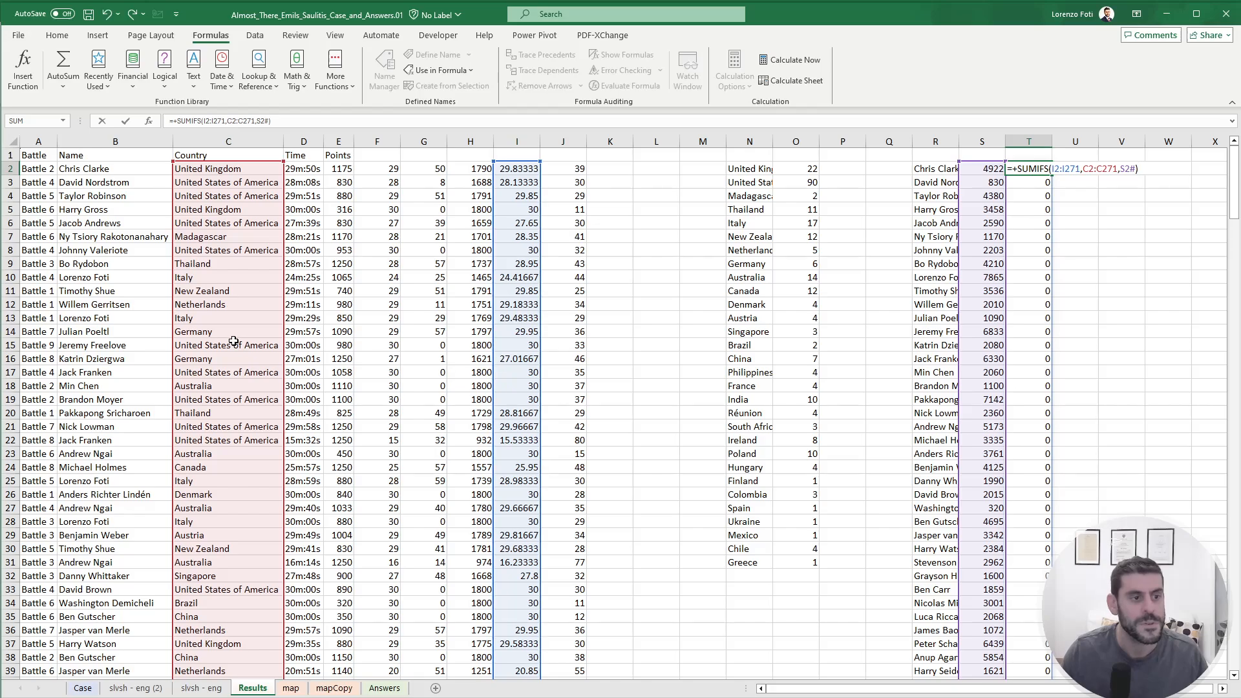
drag(283, 323, 145, 310)
drag(952, 253, 937, 249)
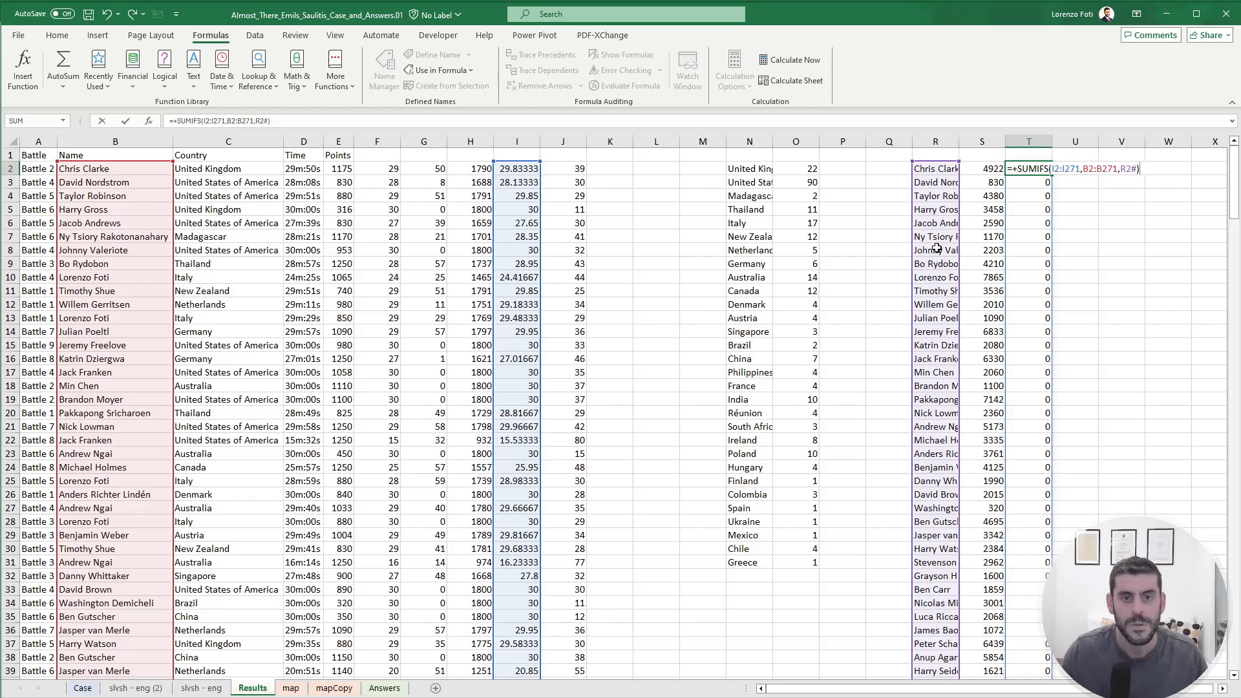
key(Return)
In U2, calculate the first player's season points-per-minute ratio as S2/T2.
key(Up)
key(Right)
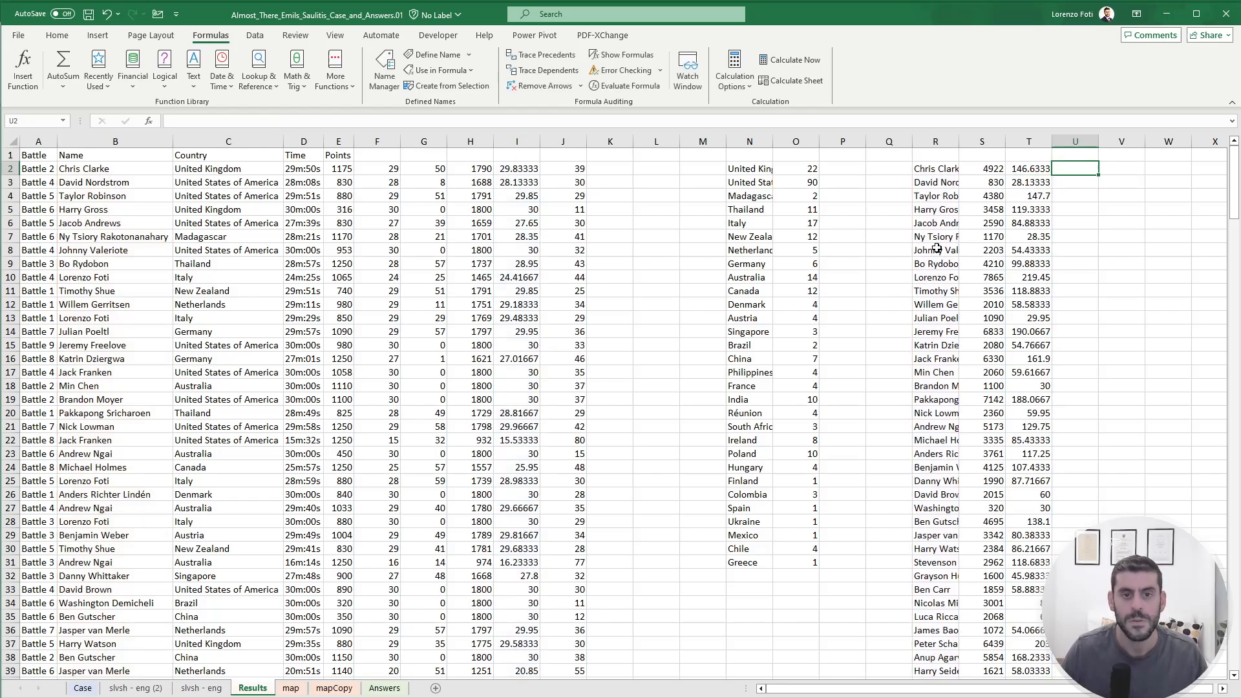
text(+)
key(Left)
key(Left)
text(/)
key(Left)
key(Return)
Fill the ratio formula from U2 down to U104 for all listed players.
key(Up)
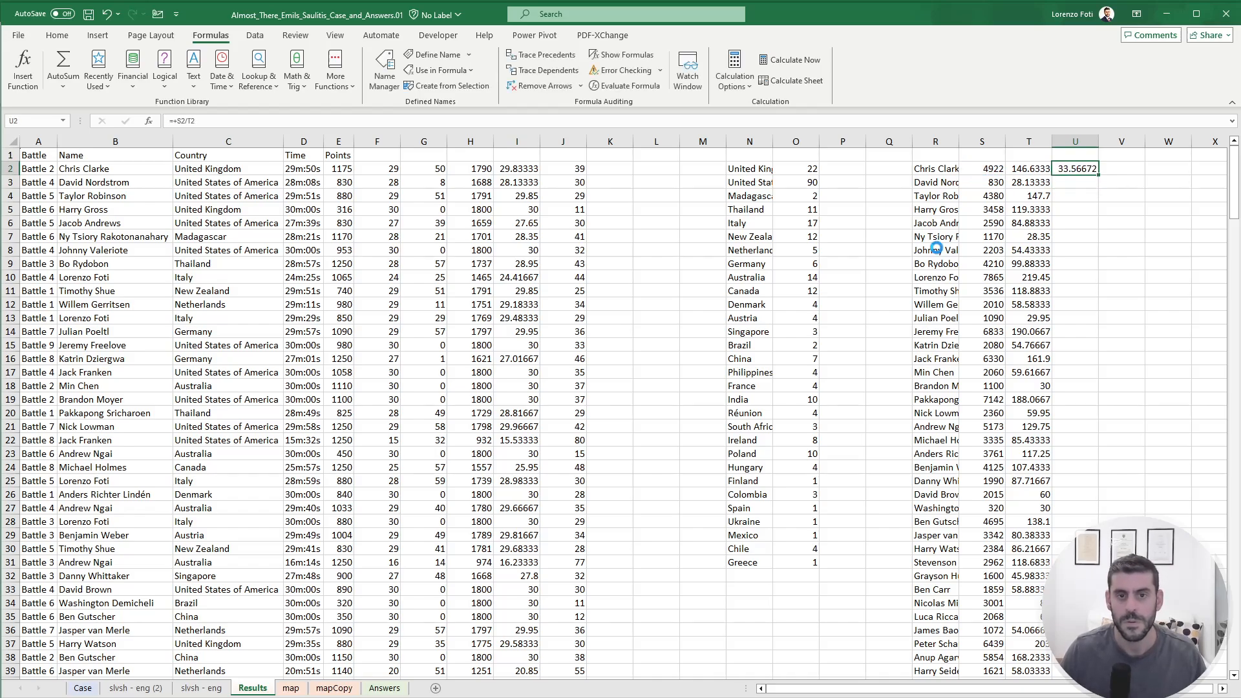
key(Left)
key(ctrl+Down)
key(Right)
key(ctrl+shift+Up)
key(ctrl+d)
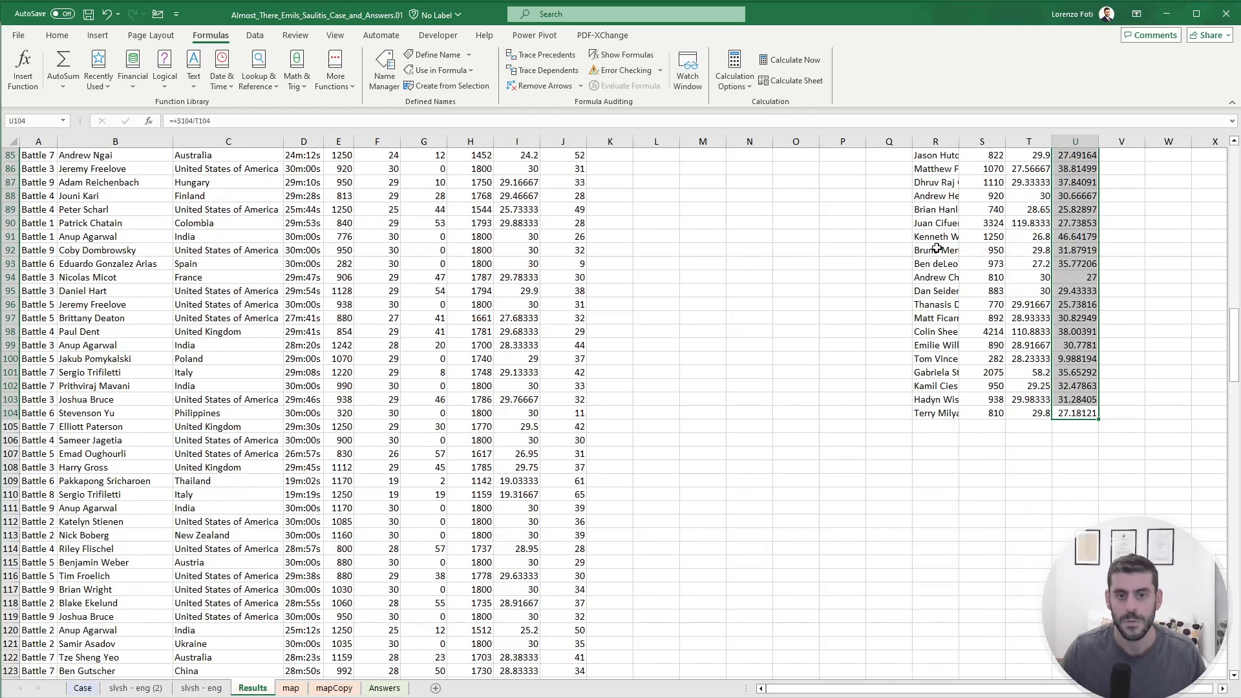
In W2, extract the ranked season points-per-minute ratio for Bonus 4 from U2:U104 with LARGE.
key(ctrl+Up)
key(Right)
key(Right)
text(+la)
key(Tab)
key(Left)
key(Left)
key(ctrl+shift+Down)
text(,)
text(5))
key(ctrl+Return)
In X2, look up the player holding the W2 ratio with XLOOKUP(W2,U2:U104,R2#).
key(Up)
key(Down)
key(Right)
text(+xl)
key(Tab)
key(Left)
text(,)
key(Left)
key(Left)
key(Left)
key(ctrl+shift+Down)
text(,)
key(Up)
key(Left)
key(Left)
key(Left)
key(Left)
key(Left)
key(Left)
key(Down)
key(ctrl+shift+Down)
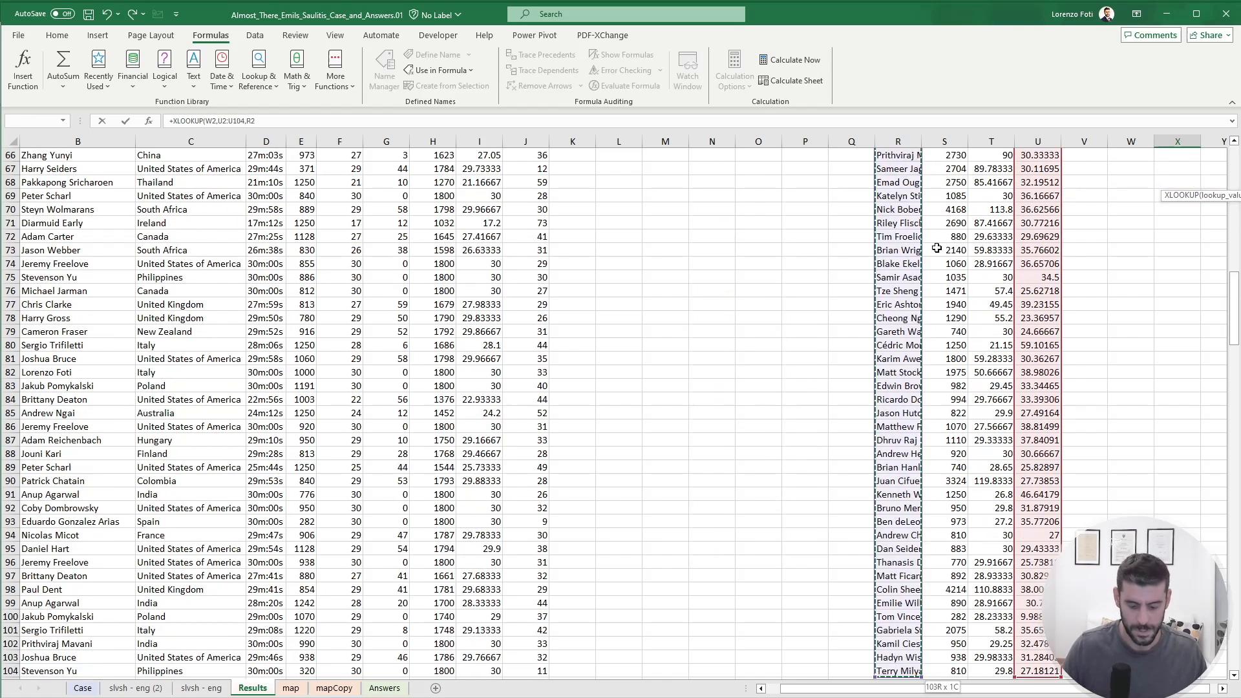
key(ctrl+Return)
Copy the player name from X2 and paste it as a value over the Bonus 4 answer on the Case sheet.
key(ctrl+c)
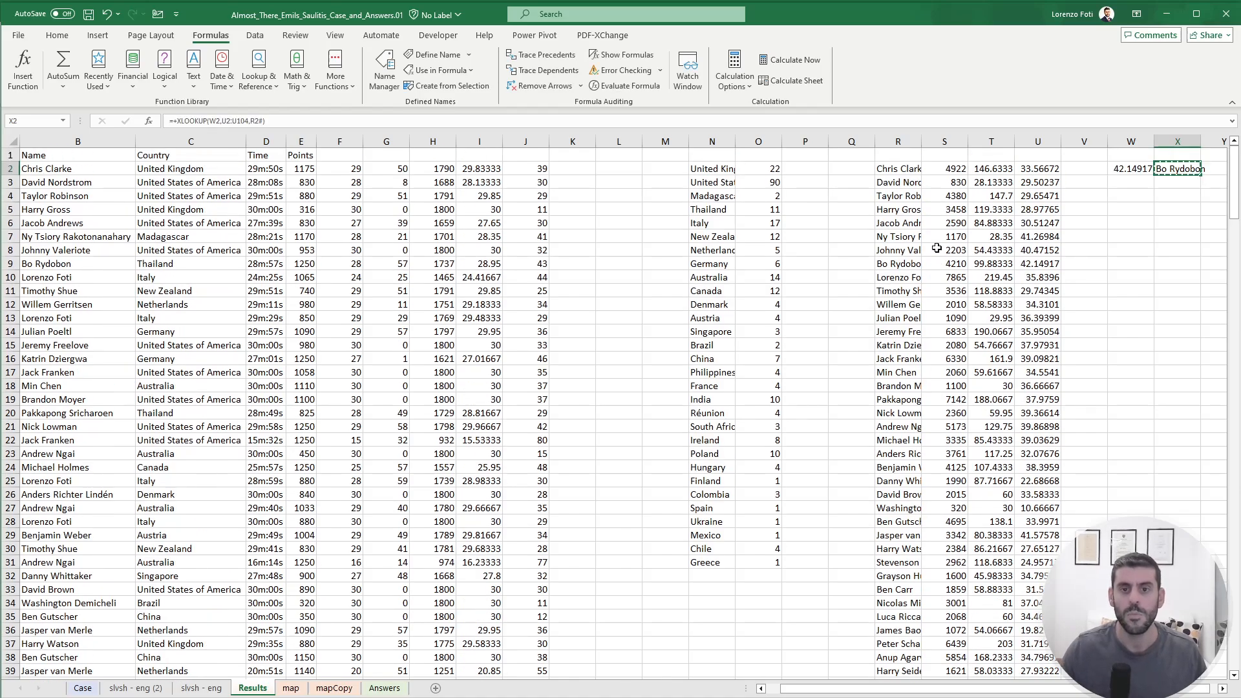
click(83, 690)
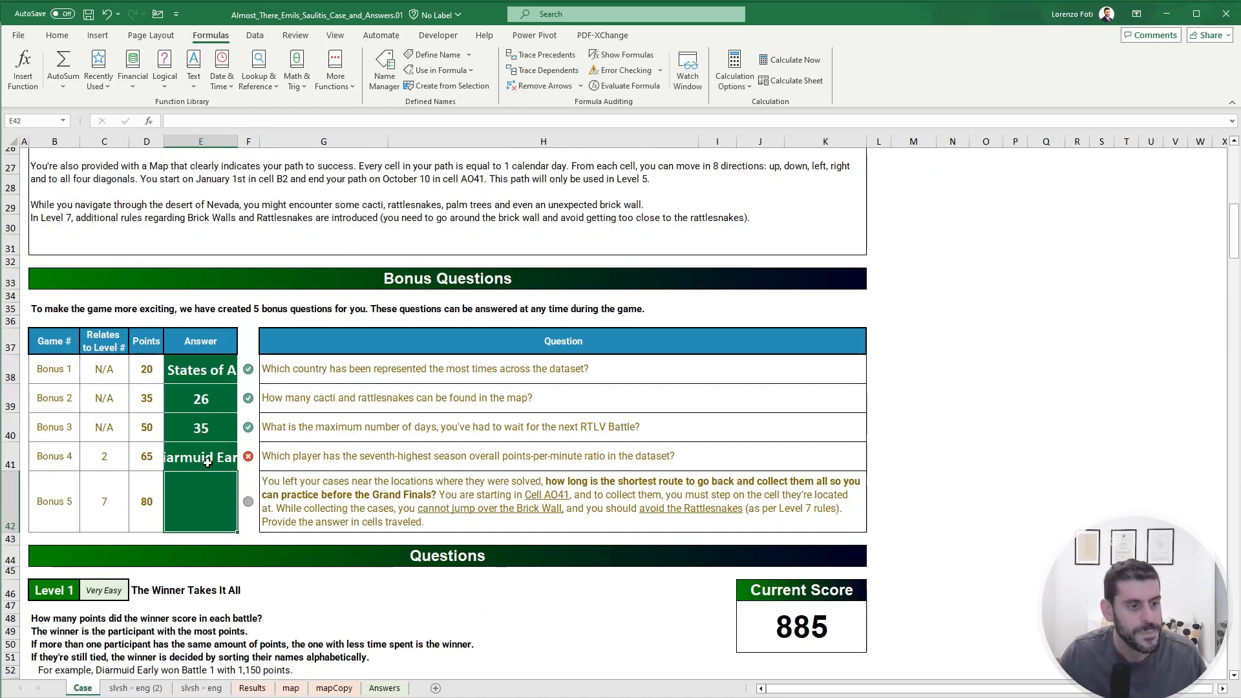
click(206, 456)
right_click(205, 456)
click(258, 537)
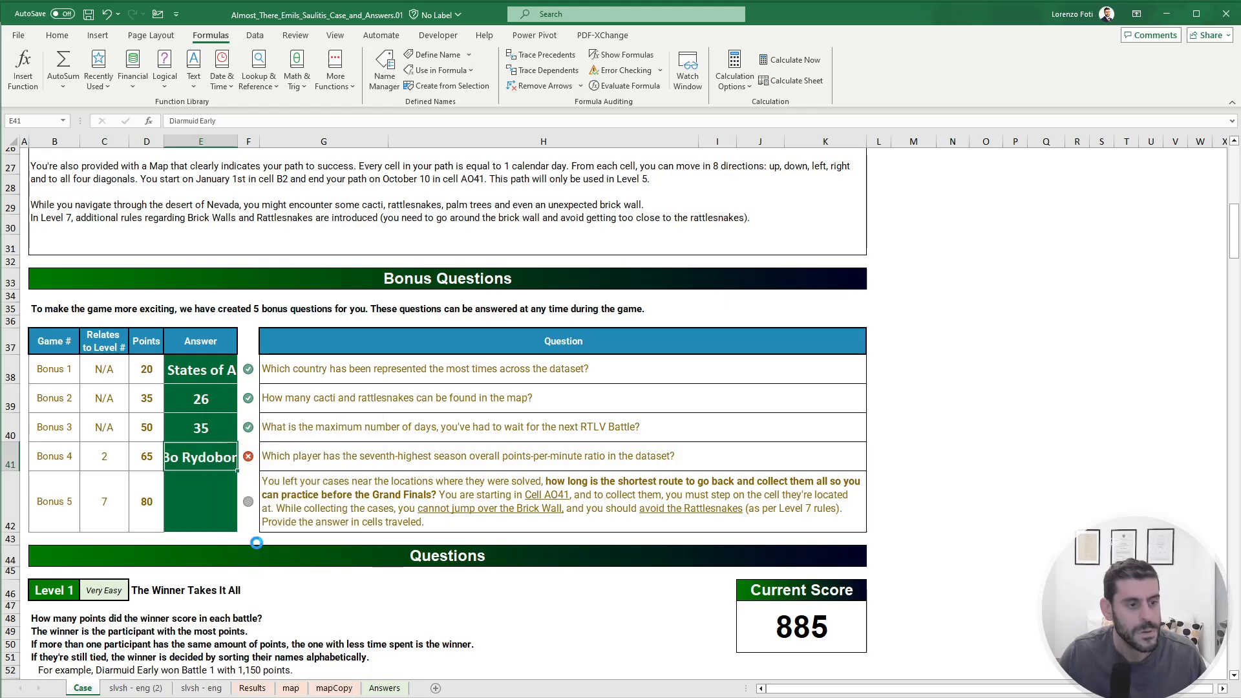
Review the bonus questions on the Case sheet, focusing on the Bonus 5 route-collection rules.
click(896, 417)
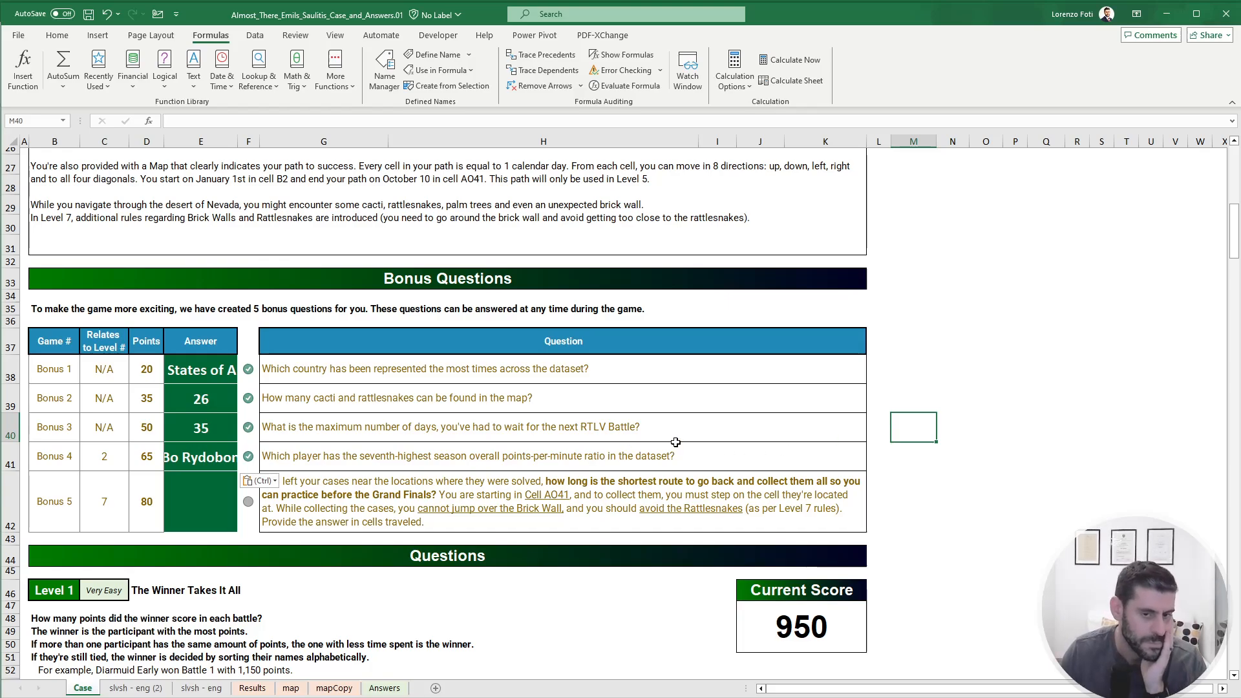
click(1007, 403)
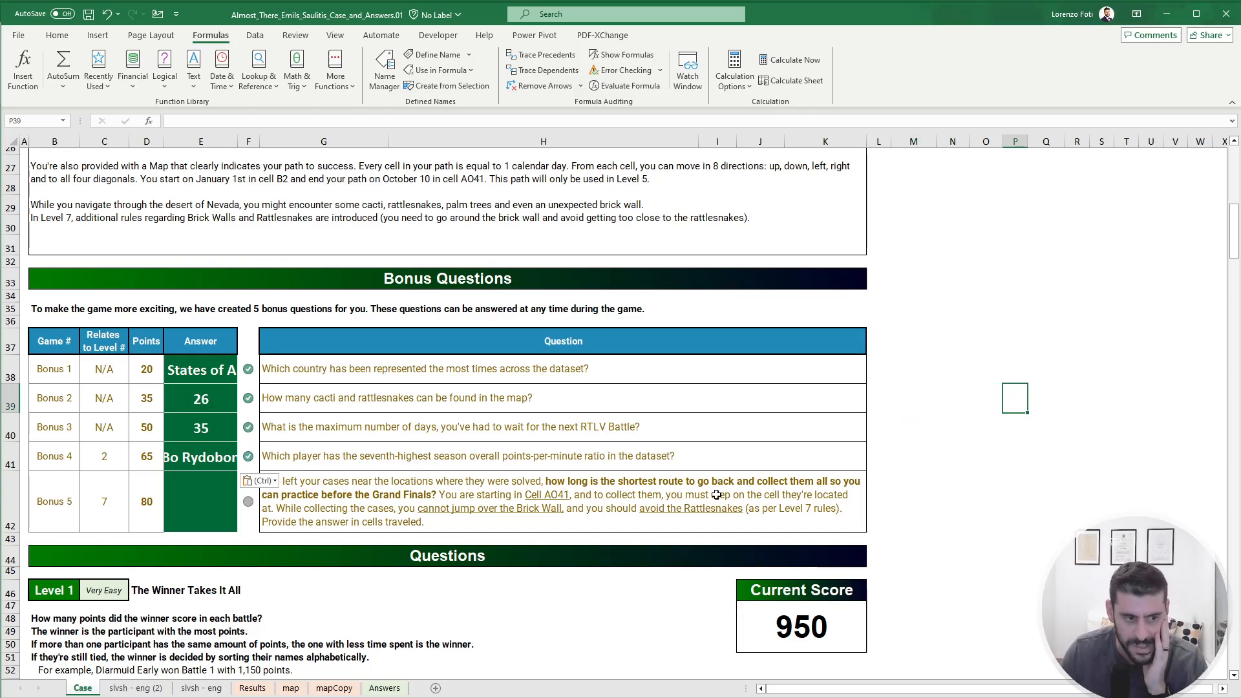
click(534, 464)
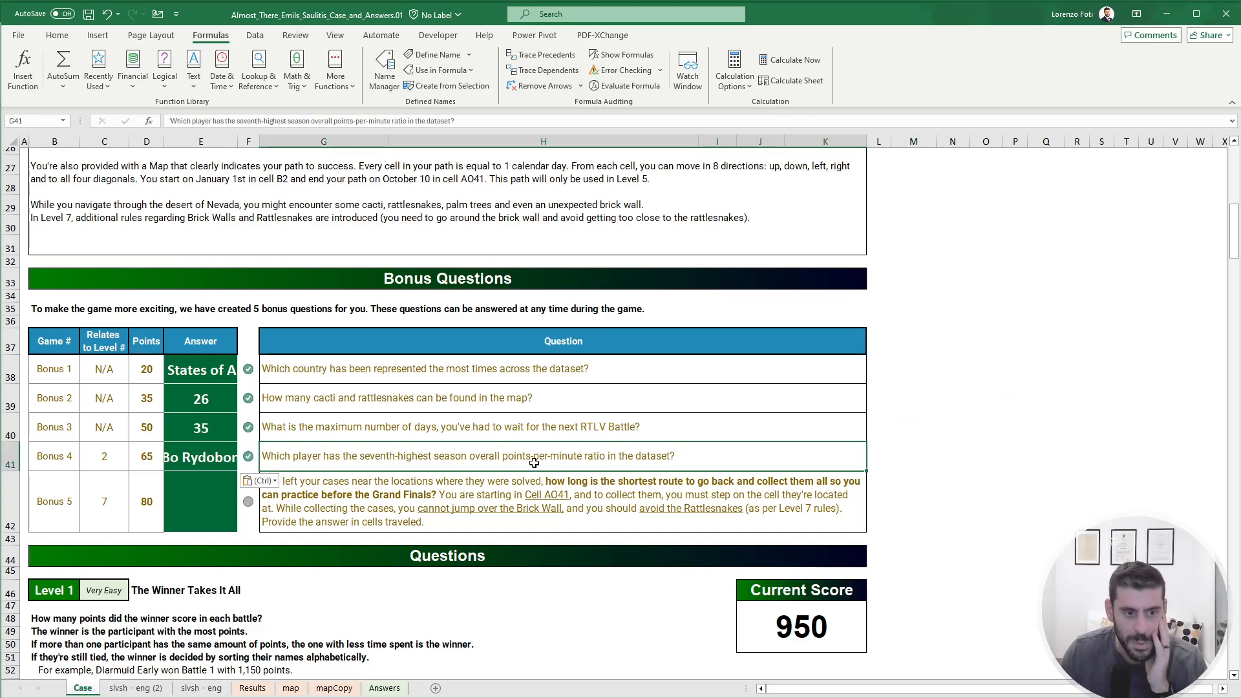
click(978, 450)
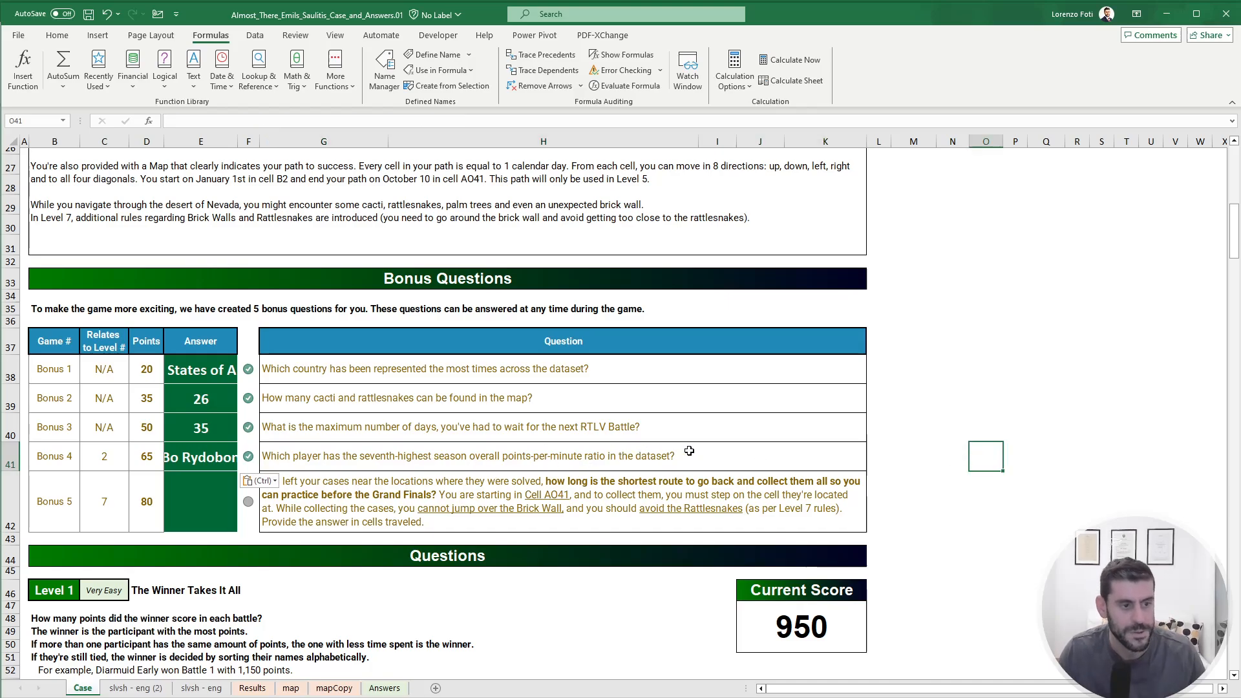
scroll(532, 516, down, 4)
scroll(532, 515, up, 2)
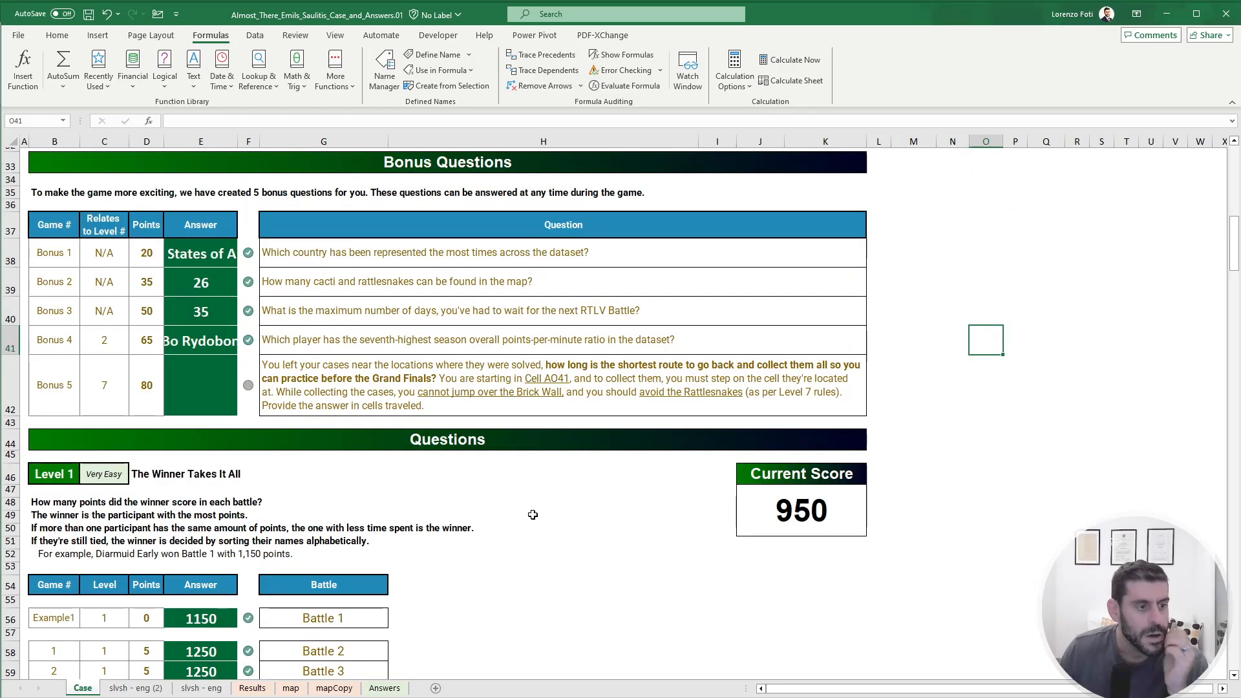
Find the Level 7 section on the Case sheet and read its rattlesnake and brick wall rules and example.
click(110, 365)
scroll(212, 508, down, 17)
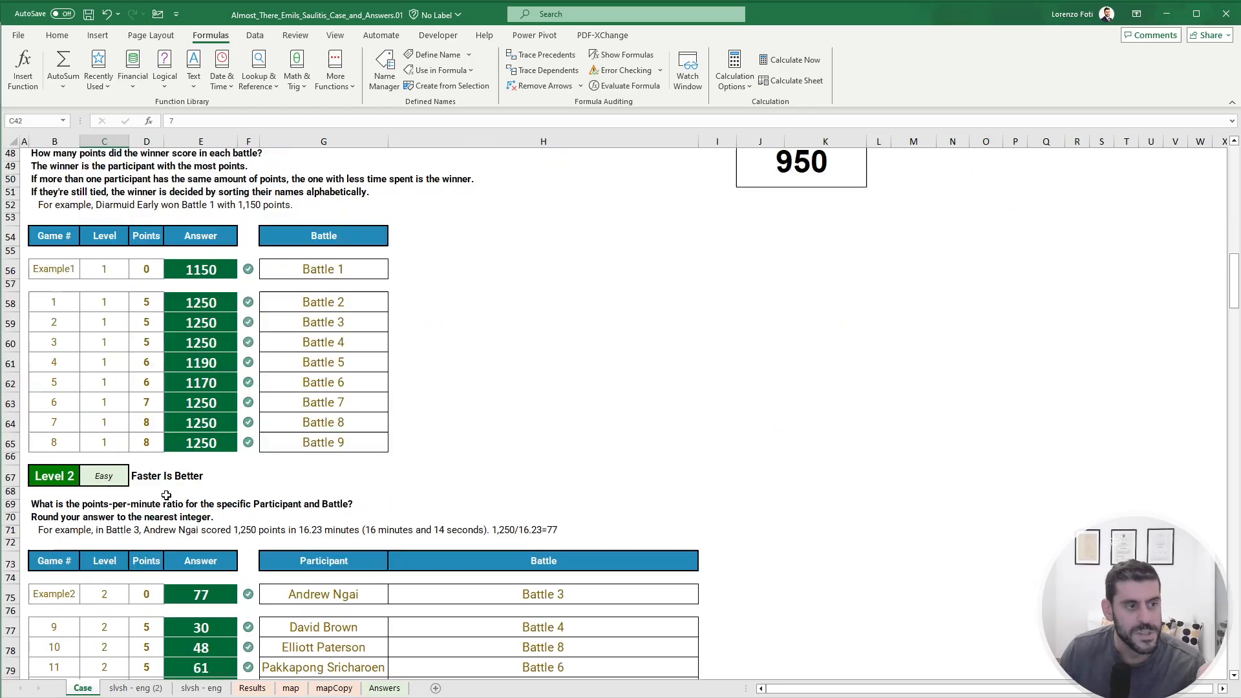
scroll(213, 508, down, 5)
scroll(218, 504, down, 19)
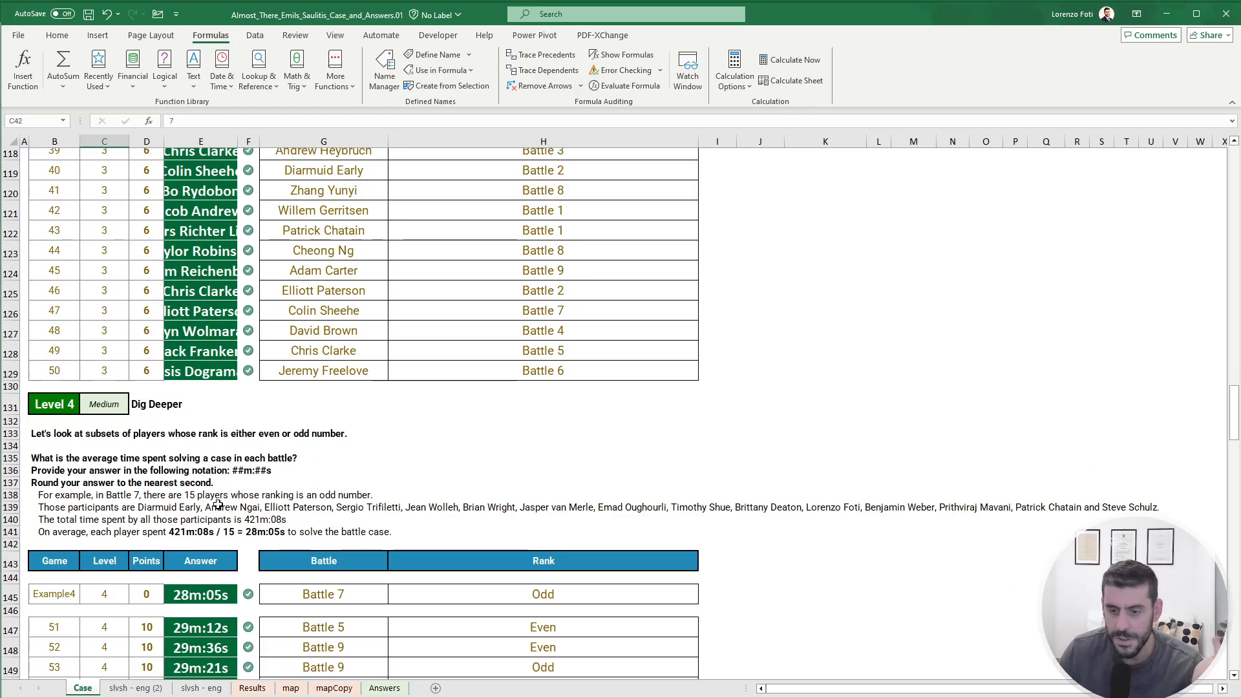
scroll(217, 503, up, 20)
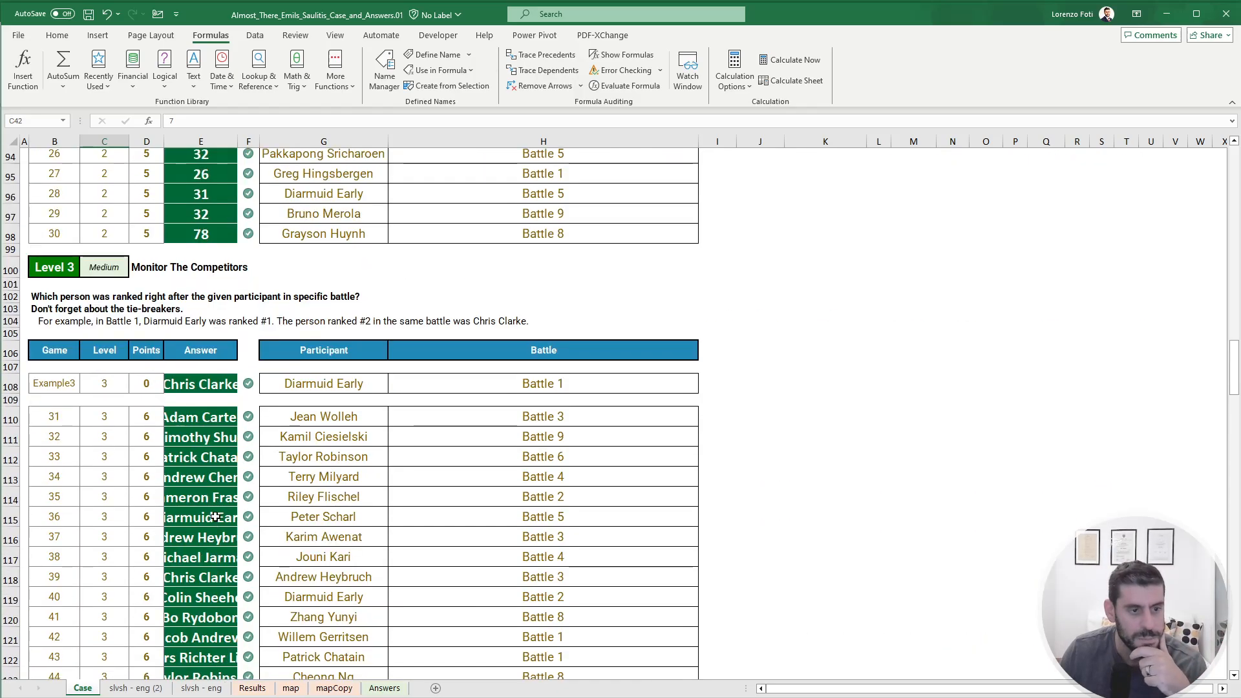
scroll(204, 544, down, 4)
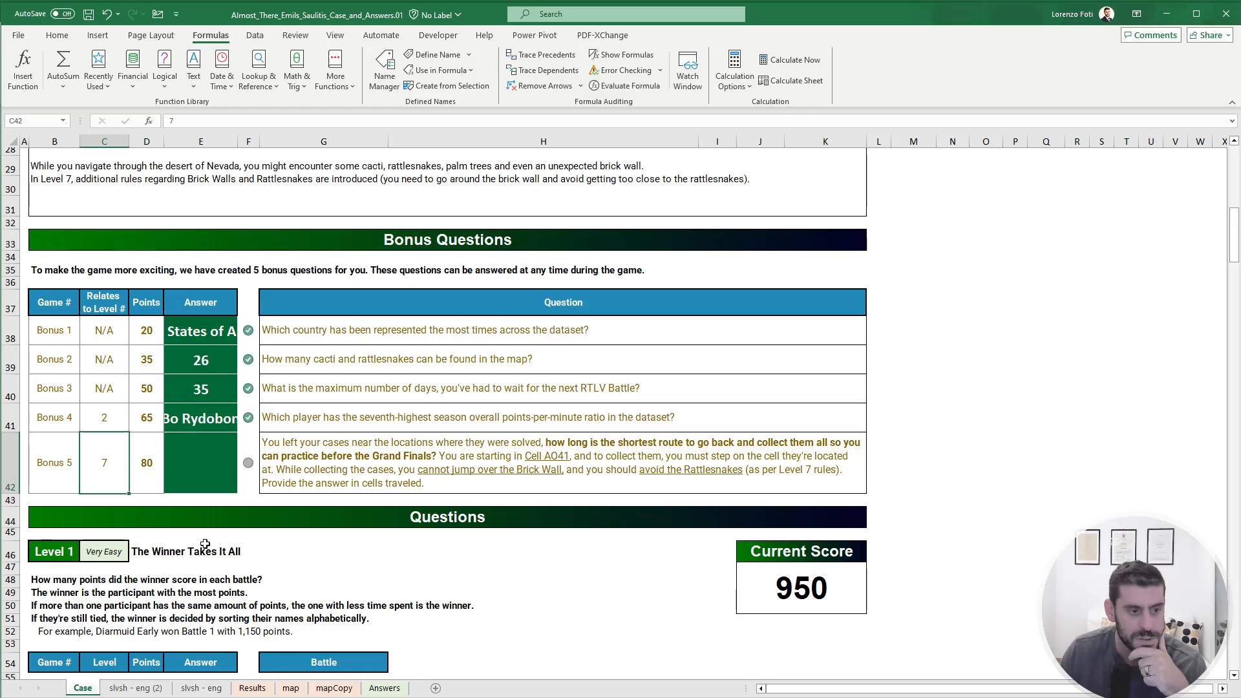
scroll(205, 544, down, 20)
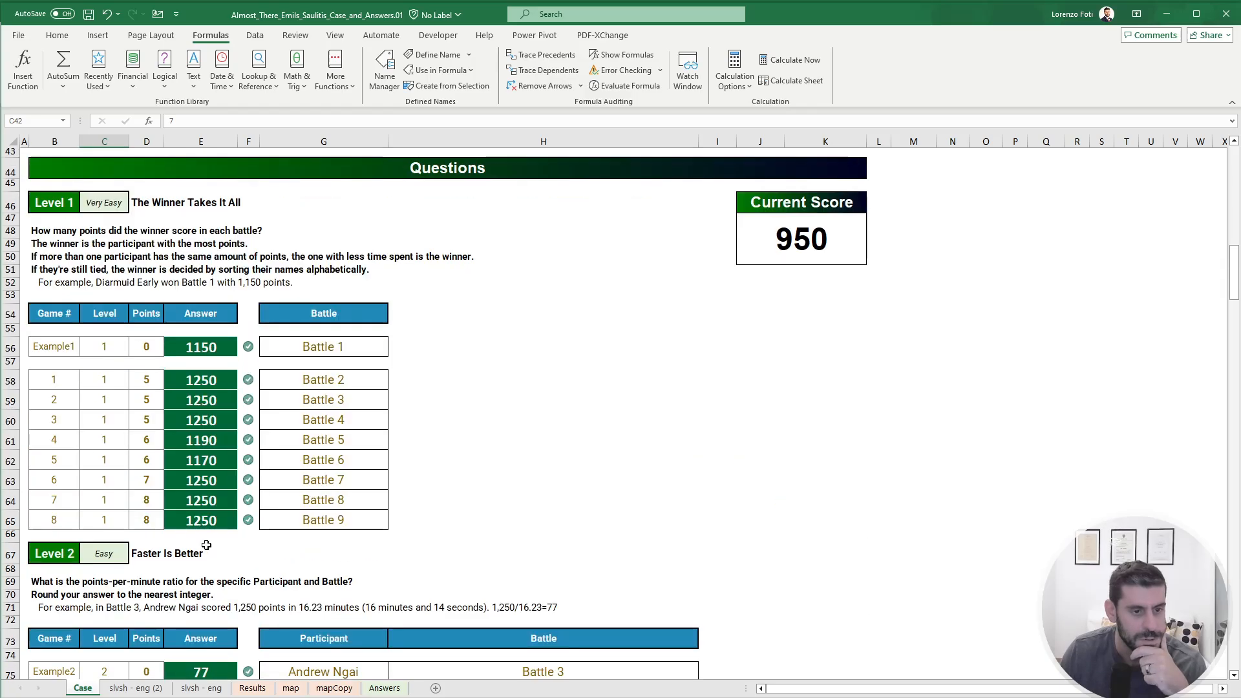
scroll(212, 546, down, 18)
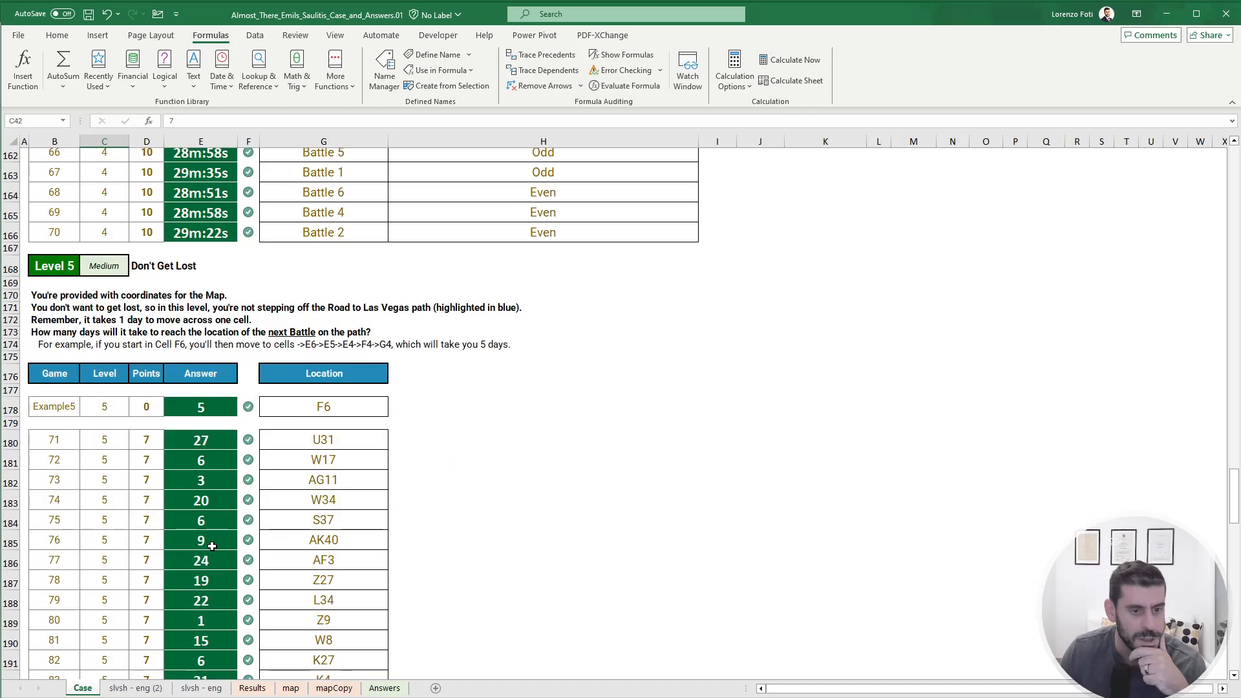
scroll(213, 545, down, 11)
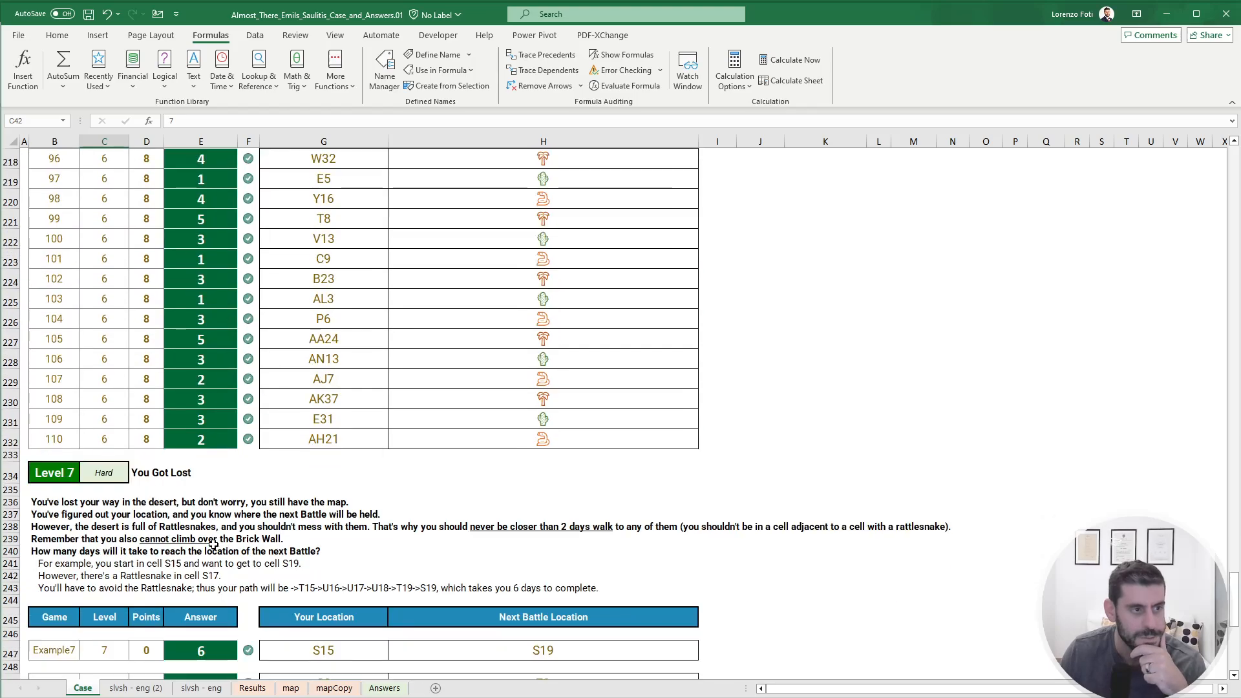
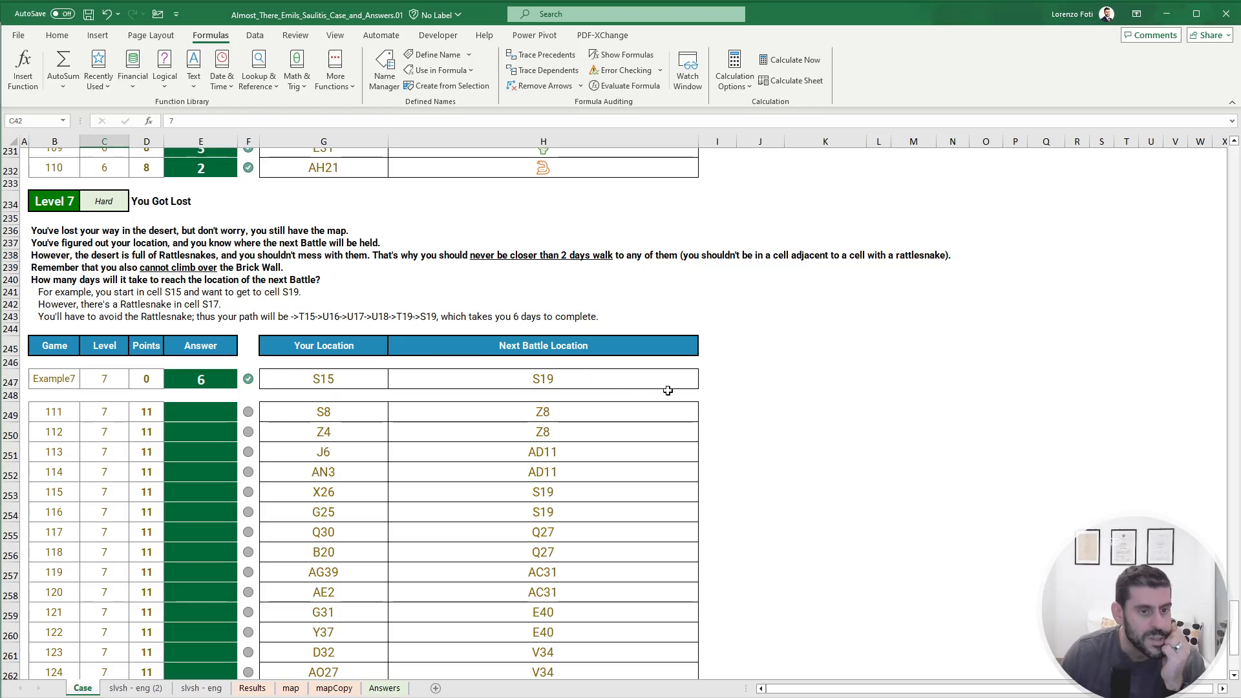
Locate the Level 7 example start cell S15 on the map sheet and compare it with the rules on the Case sheet.
click(297, 690)
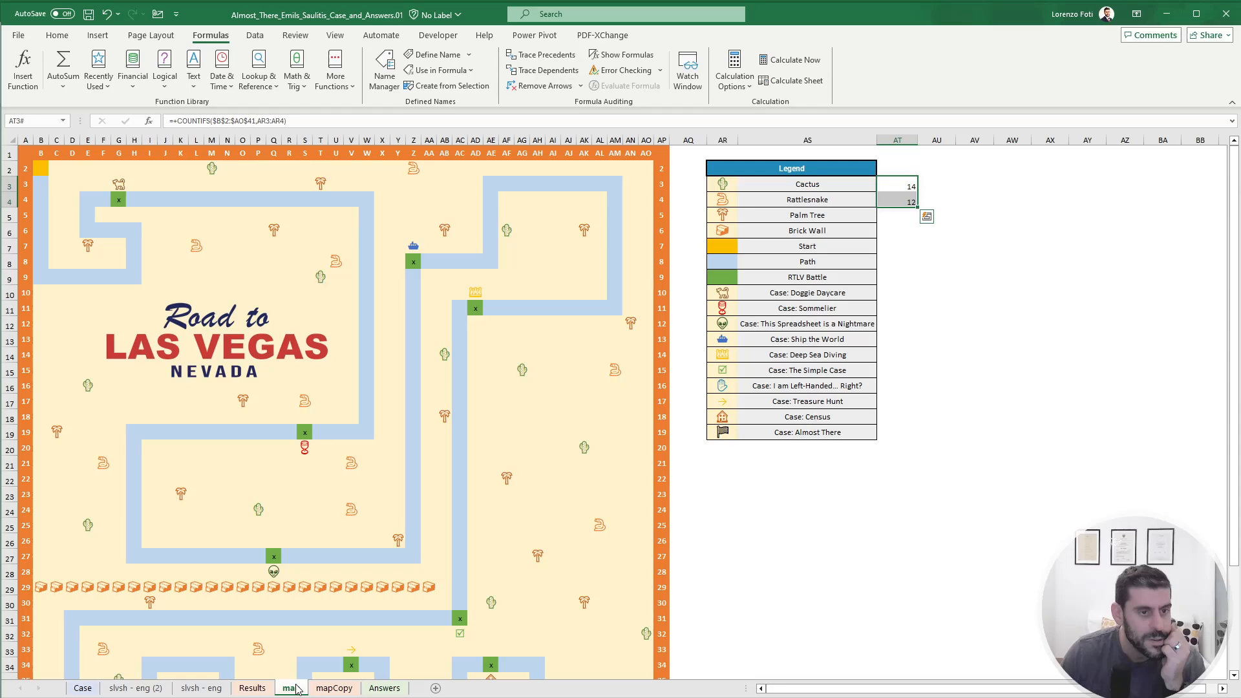
click(82, 688)
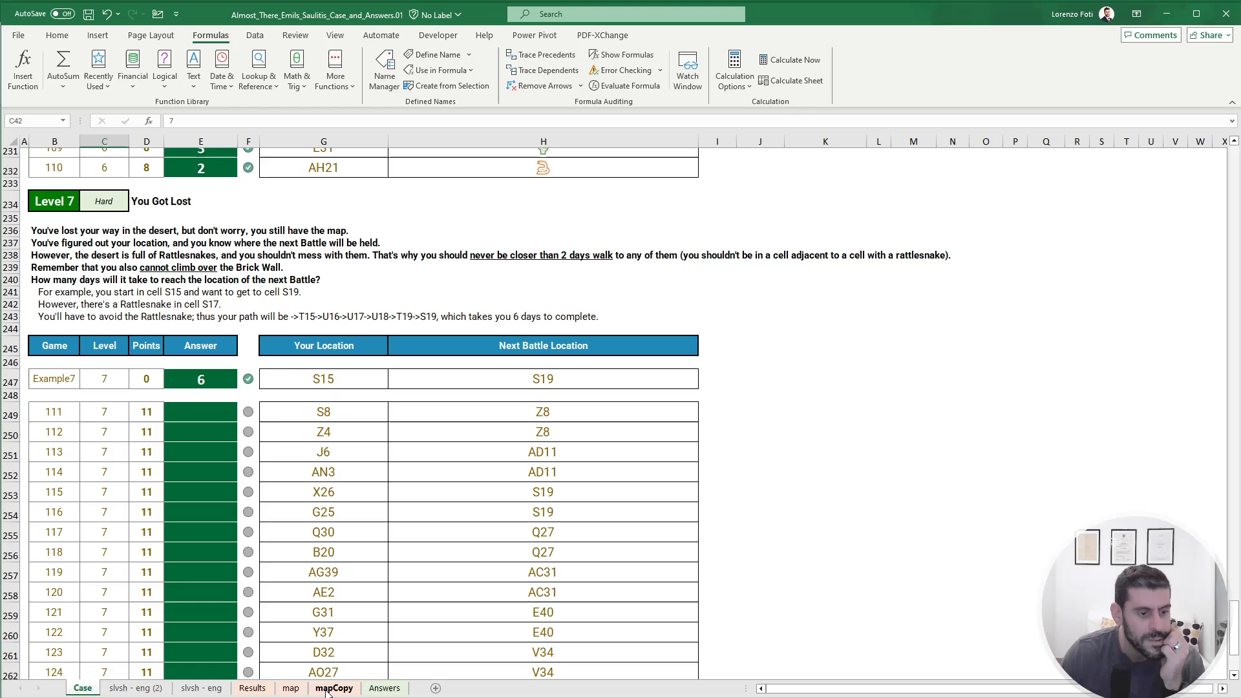
click(291, 690)
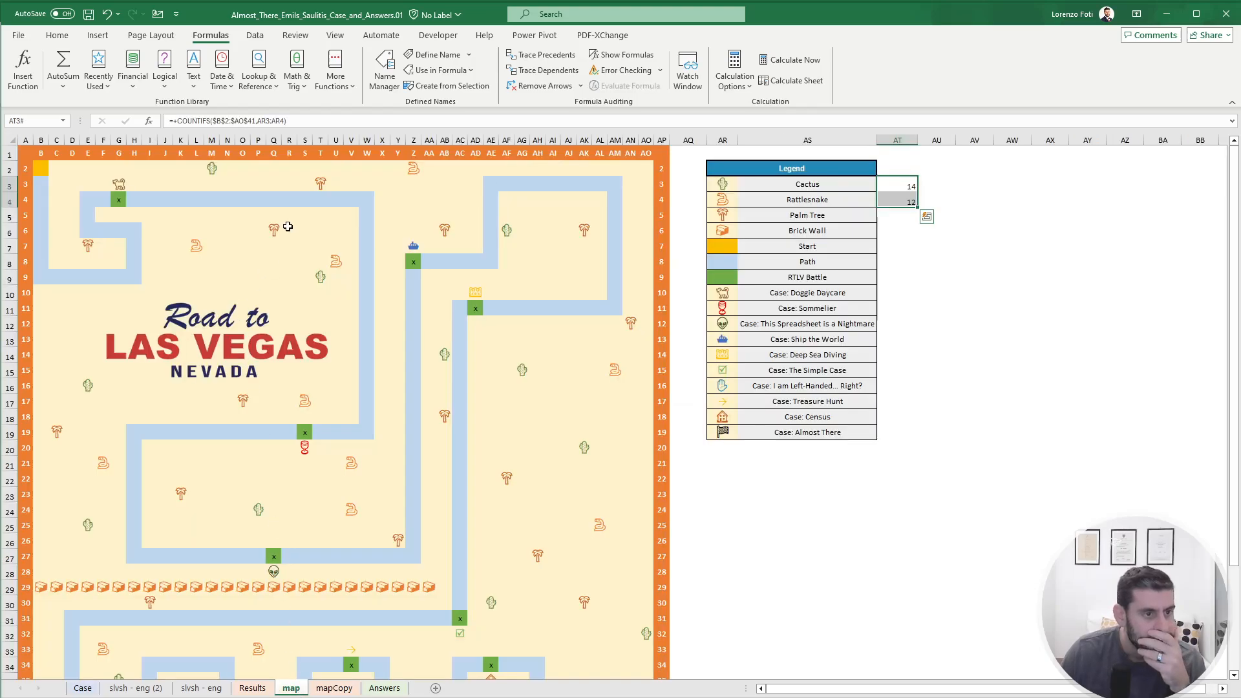
click(304, 308)
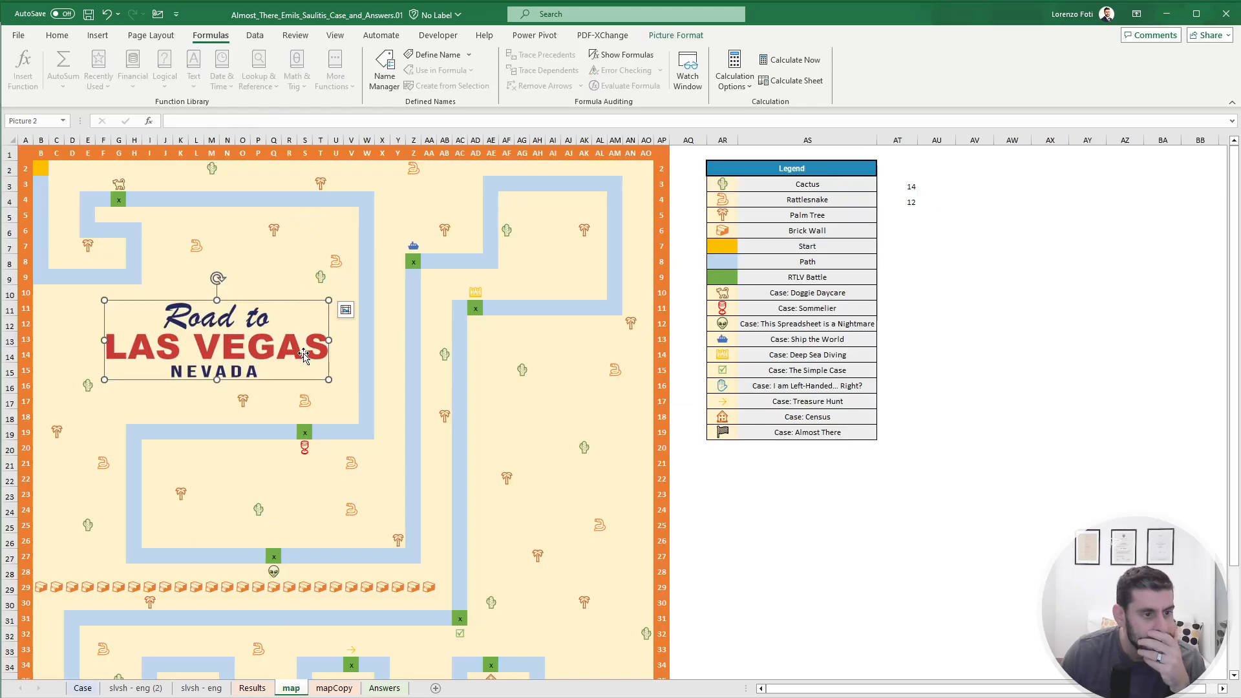
click(305, 372)
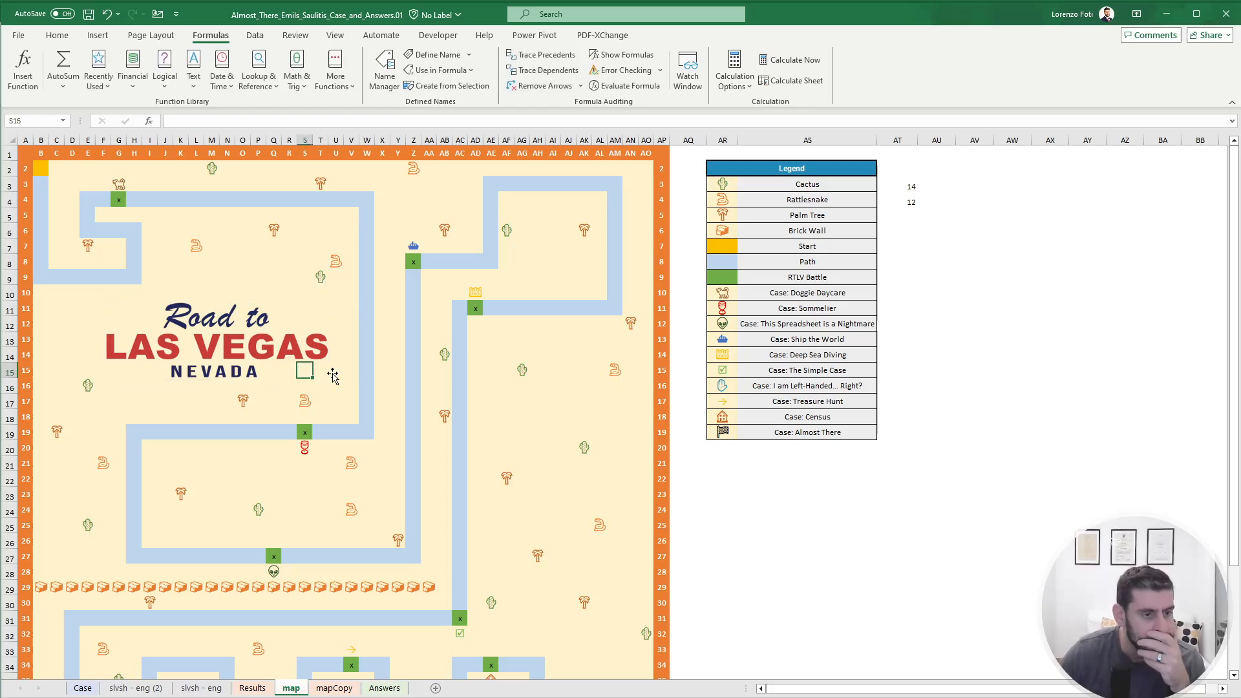
click(86, 688)
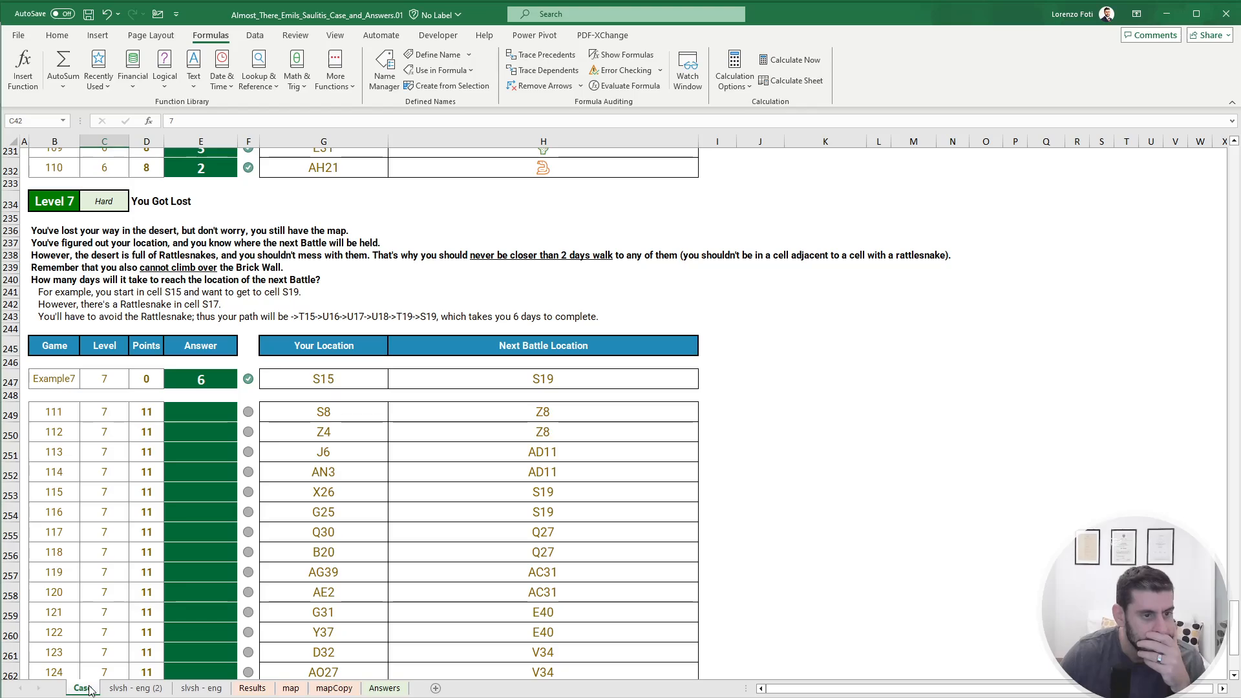
Trace the Level 7 example route around the rattlesnake in S17 on the map sheet, then recheck the rules on the Case sheet.
click(291, 689)
key(Right)
key(Right)
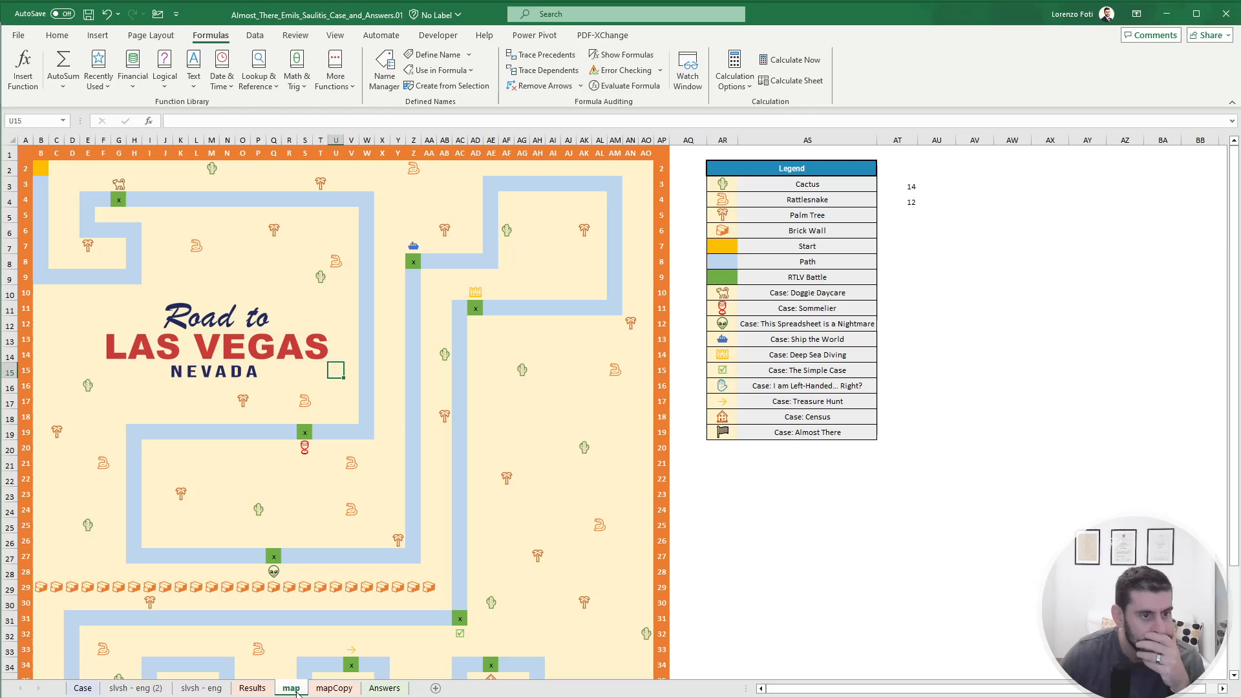
key(Down)
key(Down)
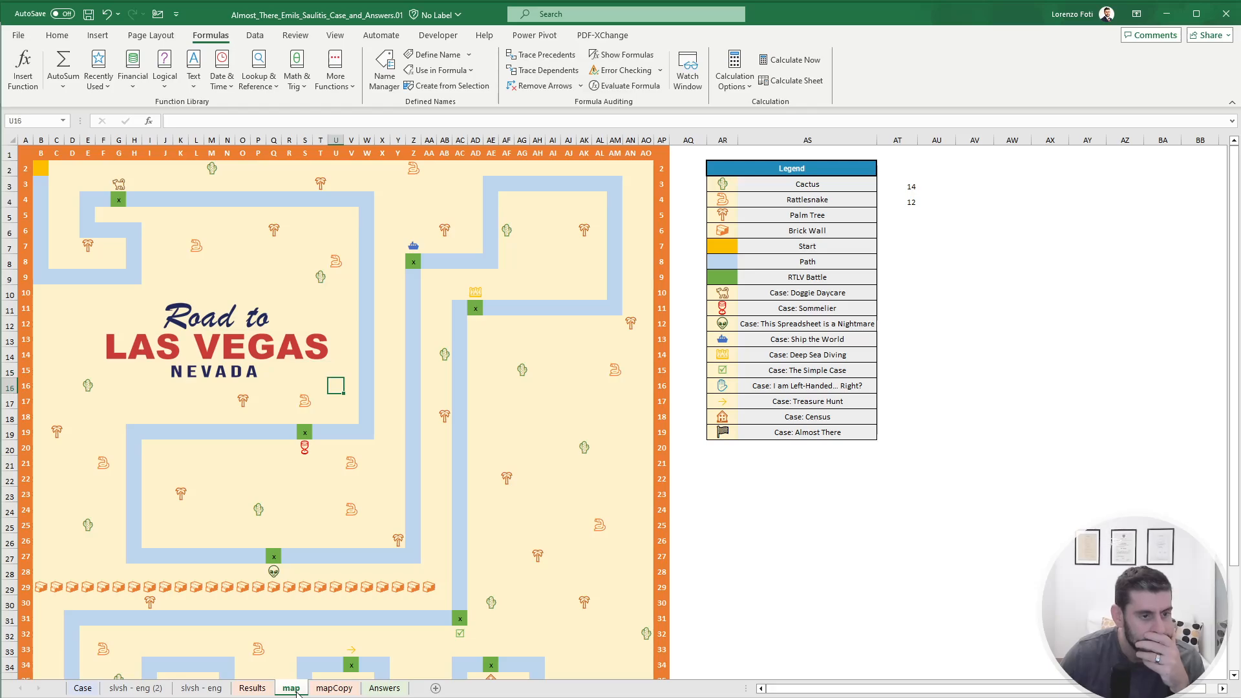
key(Left)
key(Left)
key(Right)
key(Right)
key(Left)
key(Left)
key(Right)
key(Right)
key(ctrl+Page_Up)
key(ctrl+Page_Up)
key(ctrl+Page_Up)
key(ctrl+Page_Up)
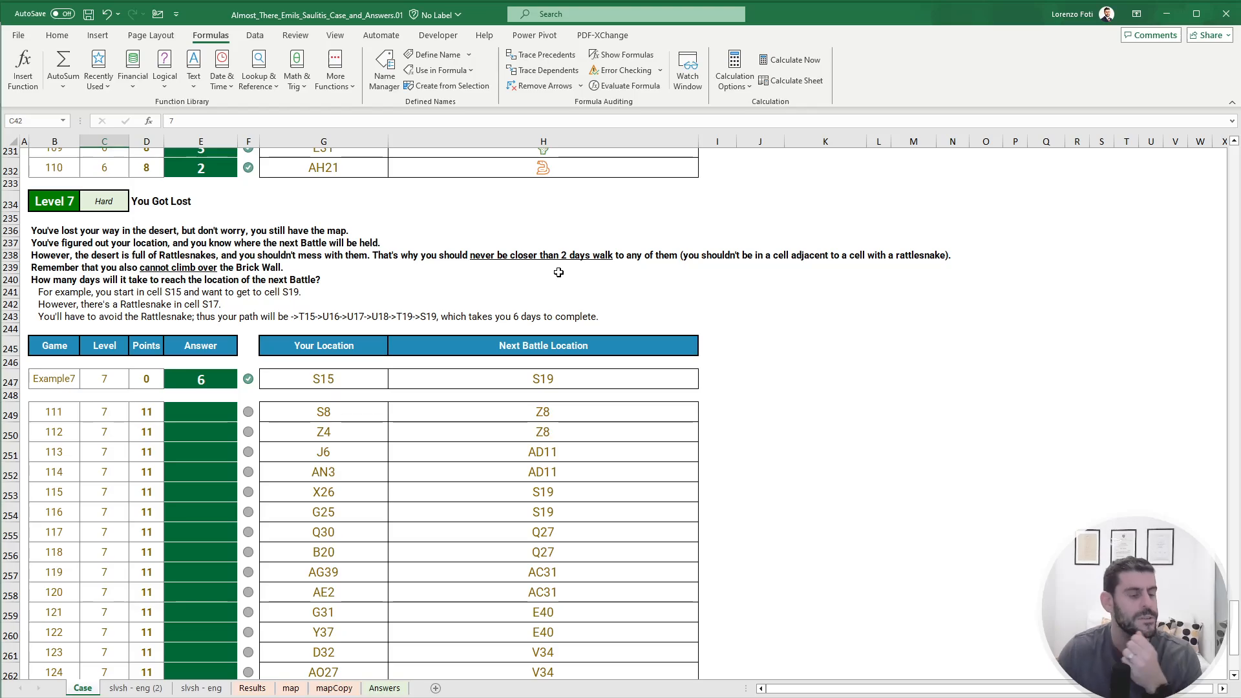
Duplicate the map sheet and rename the copy mapDist.
click(321, 687)
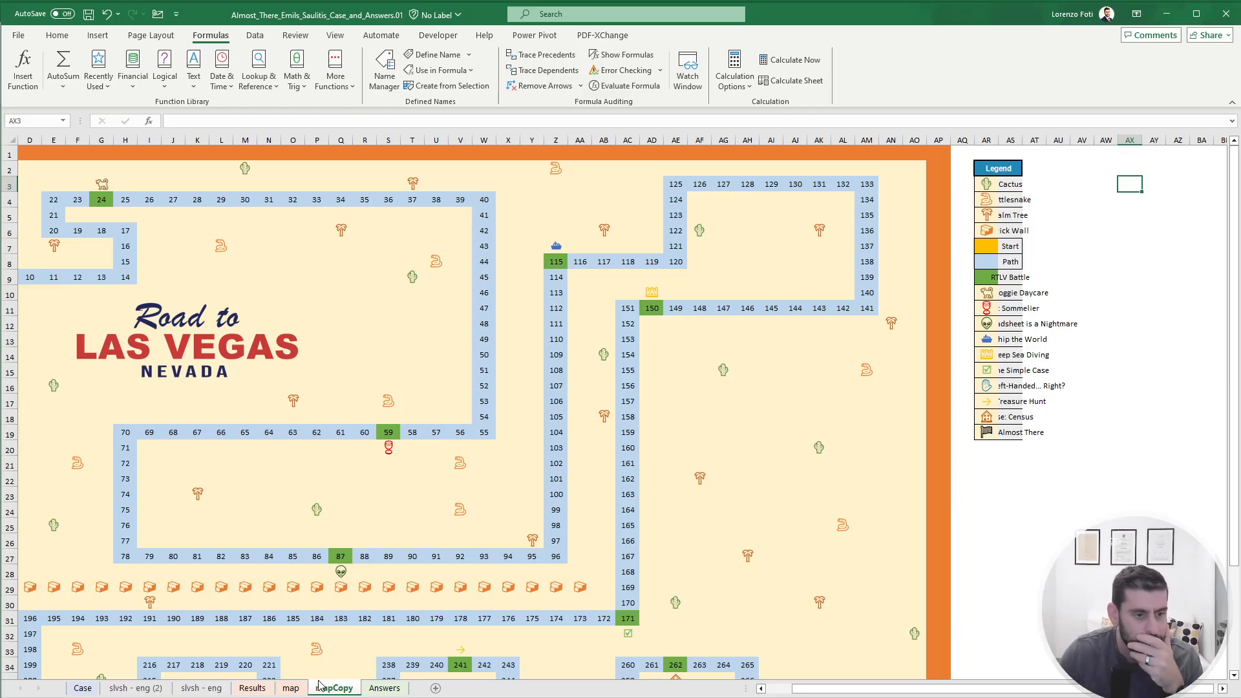
click(291, 688)
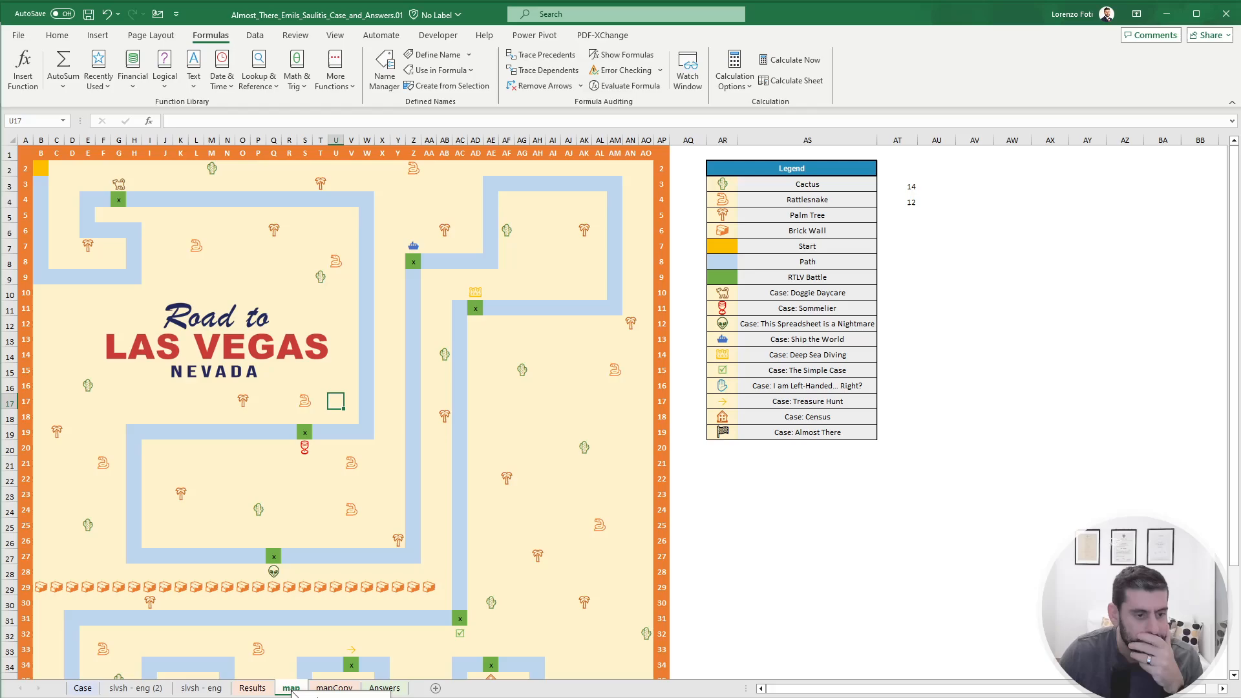
key(m)
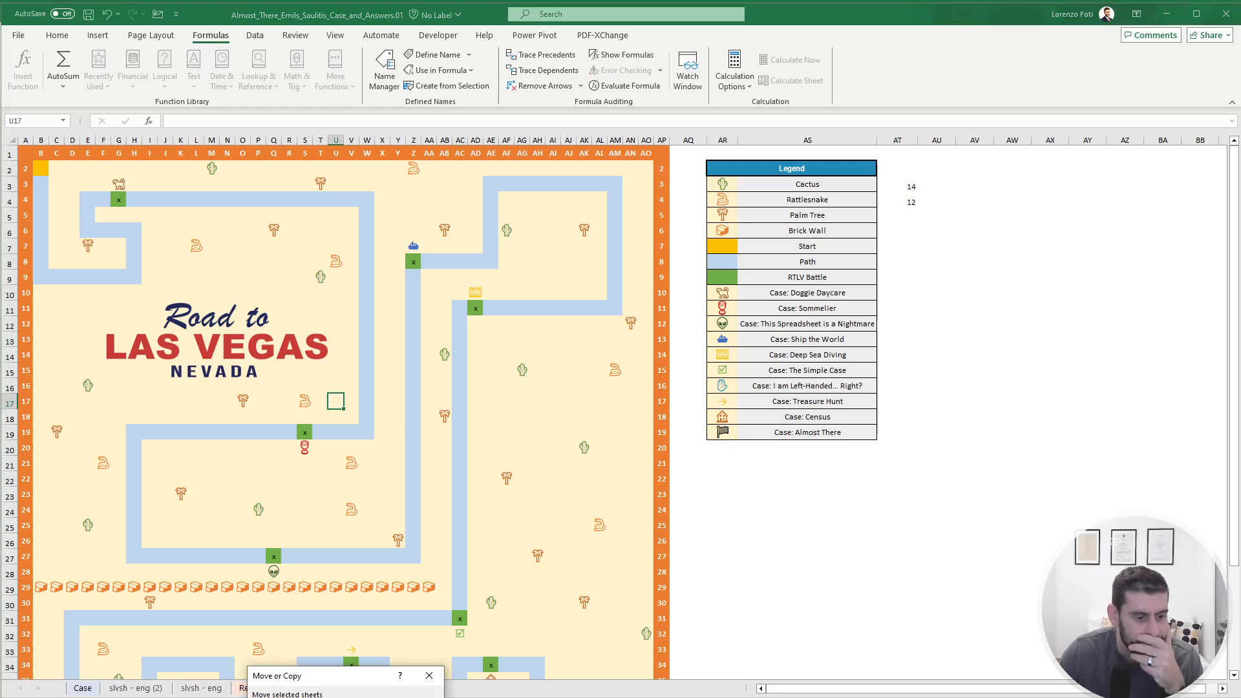
key(Return)
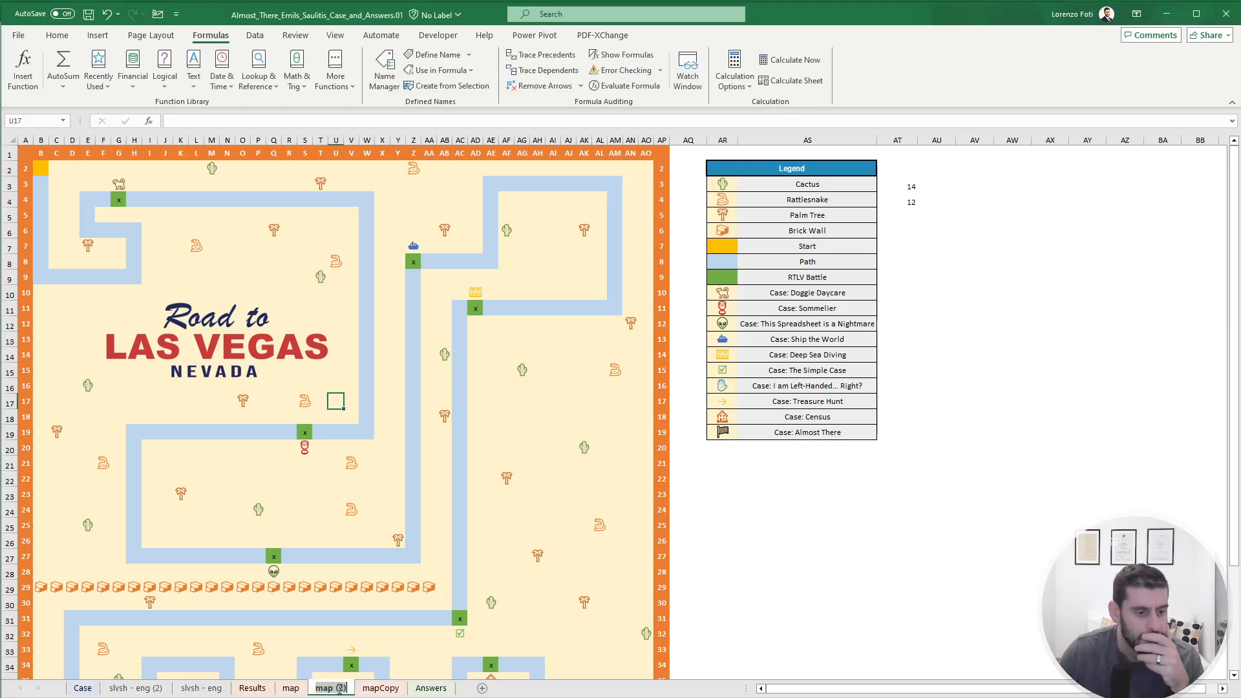
double_click(336, 689)
text(mapDist)
key(Return)
click(402, 475)
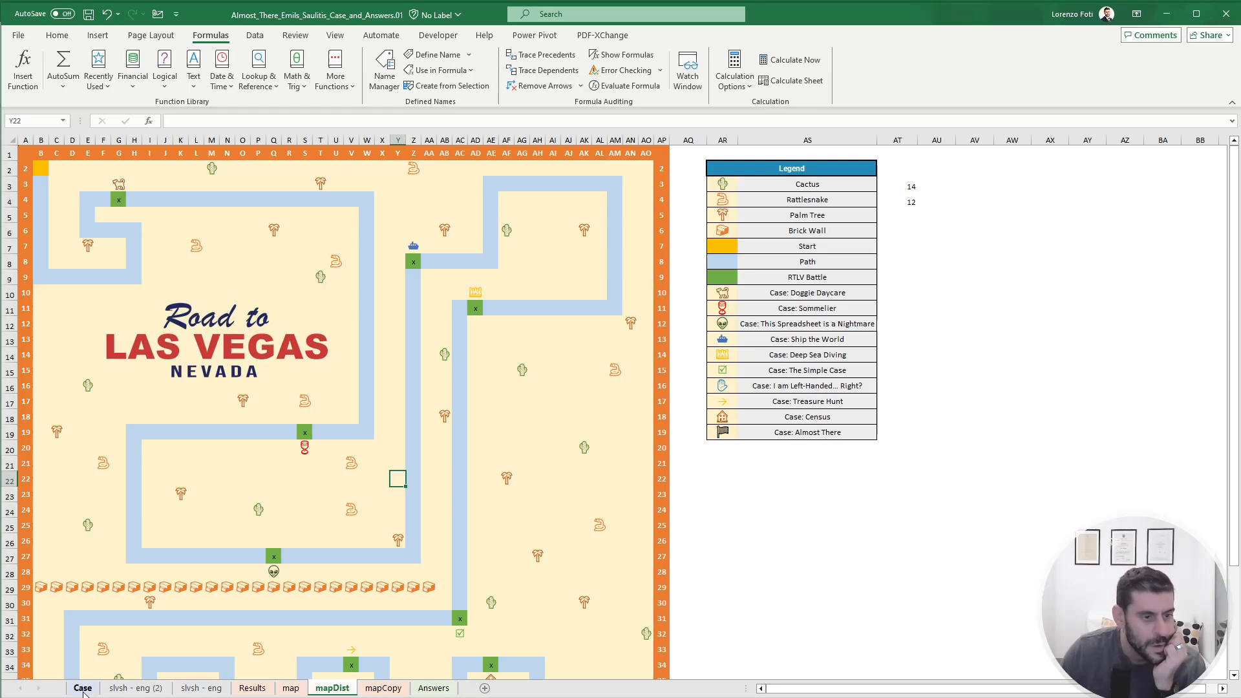
On mapDist, clear the row numbers in columns A and AP from row 2 down.
click(83, 690)
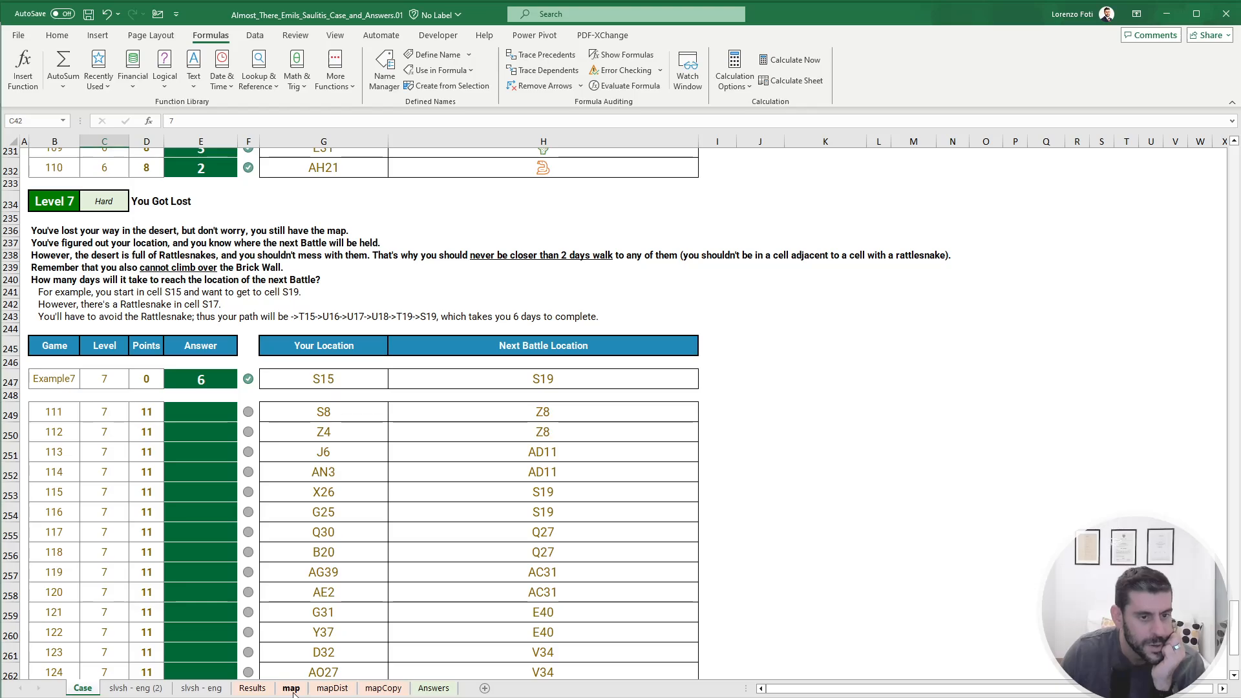
click(332, 689)
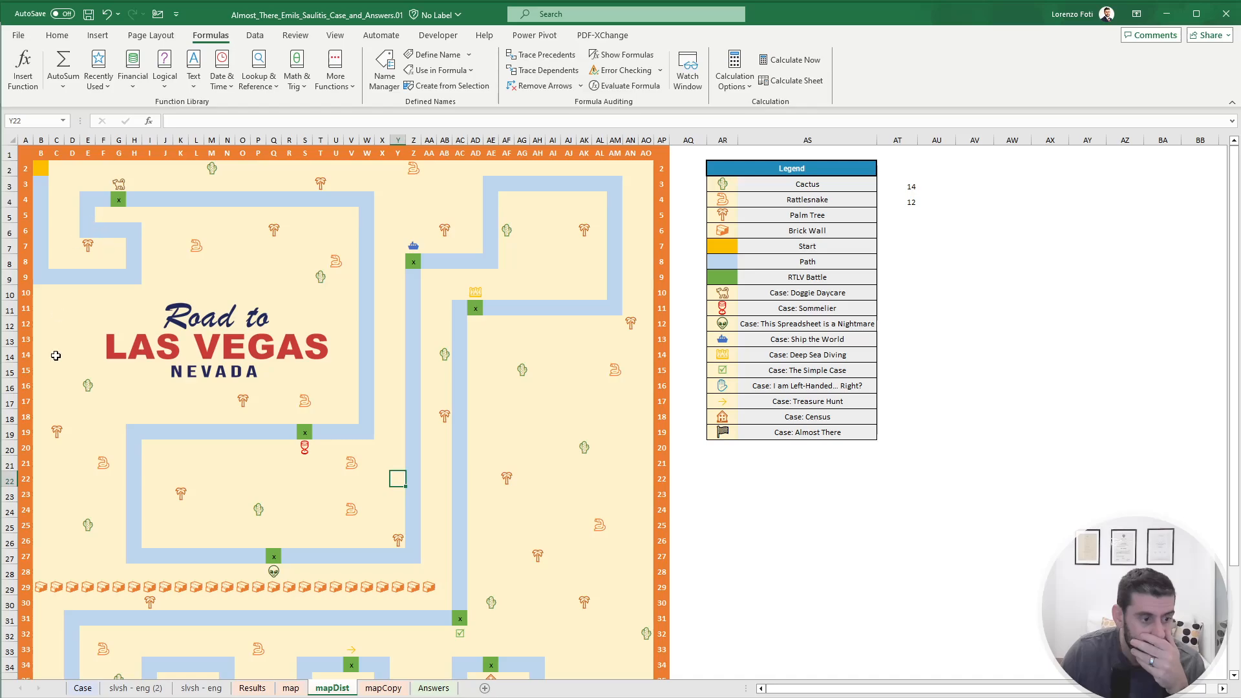
click(23, 169)
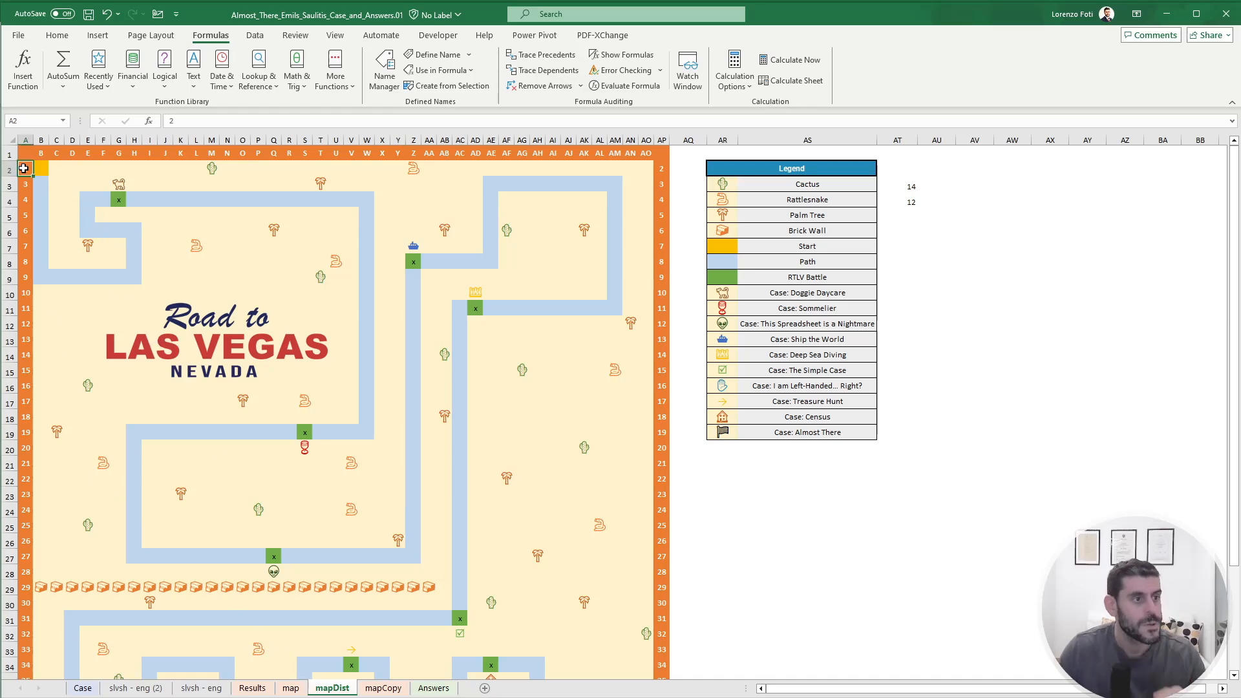
key(ctrl+shift+Down)
key(ctrl+BackSpace)
key(ctrl+Right)
key(ctrl+Right)
key(ctrl+Right)
key(ctrl+Right)
key(ctrl+Right)
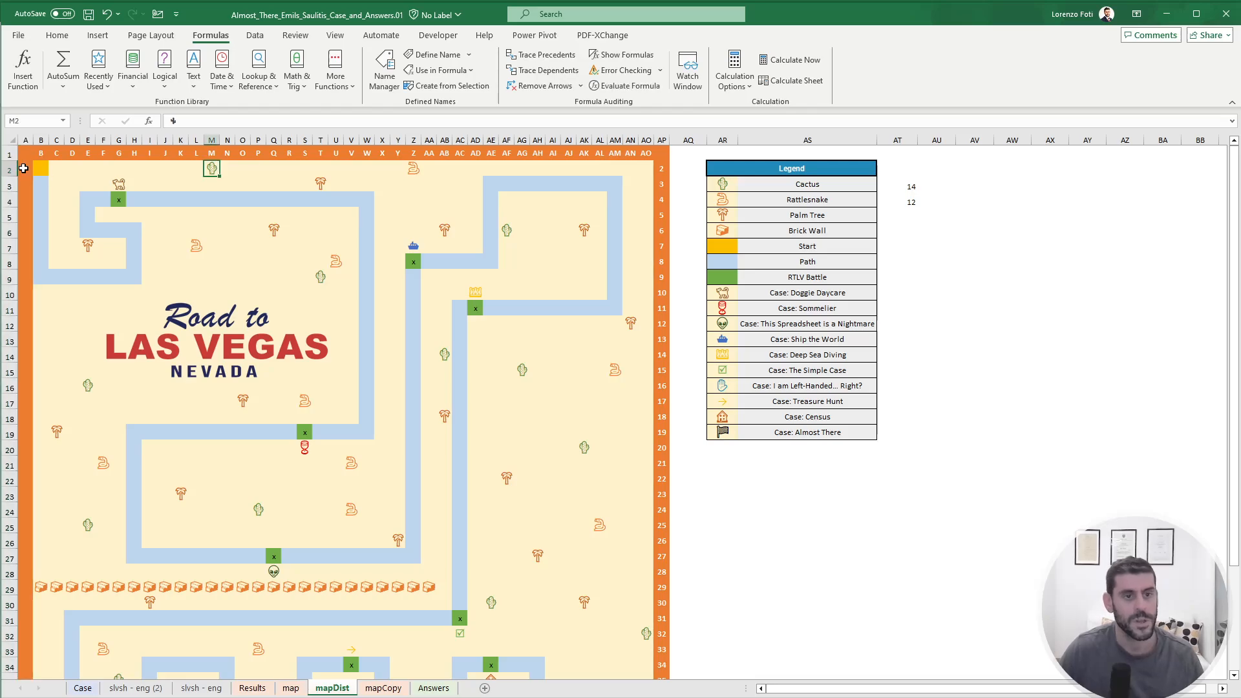
key(ctrl+Left)
key(ctrl+shift+Down)
key(ctrl+BackSpace)
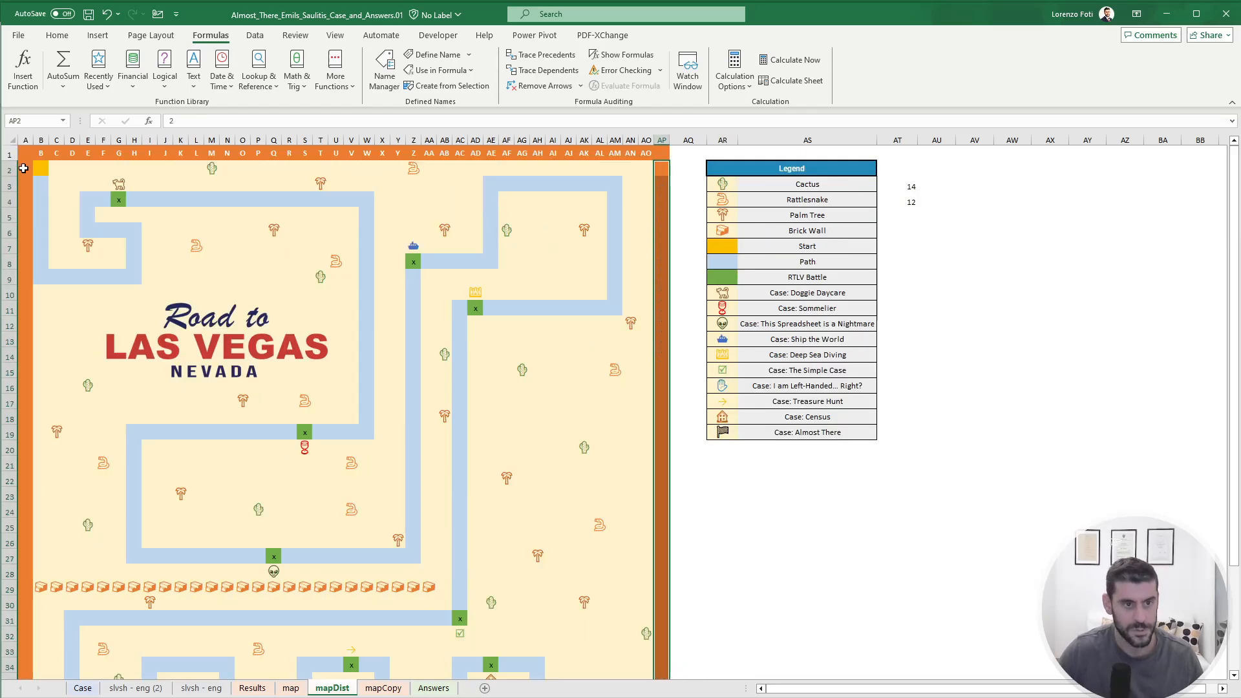
key(Delete)
key(Left)
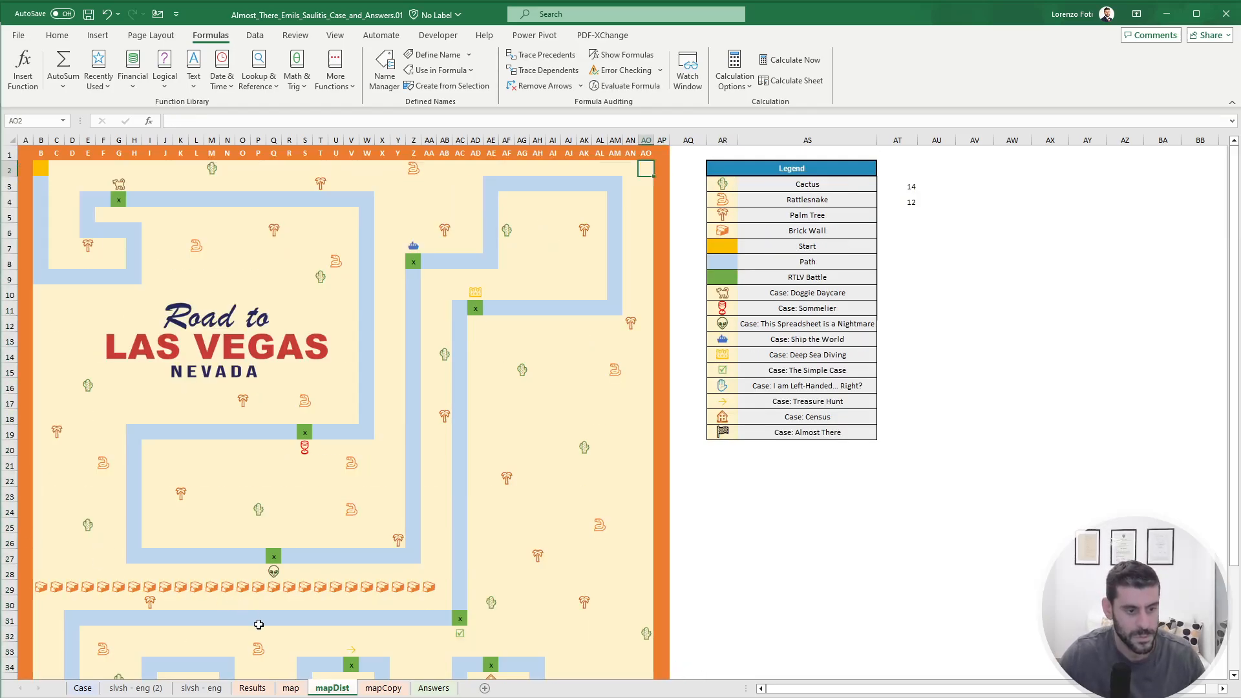
Copy the neighbour-minimum-plus-one formula from E9 on mapCopy into cell K5 of the mapDist sheet.
click(383, 688)
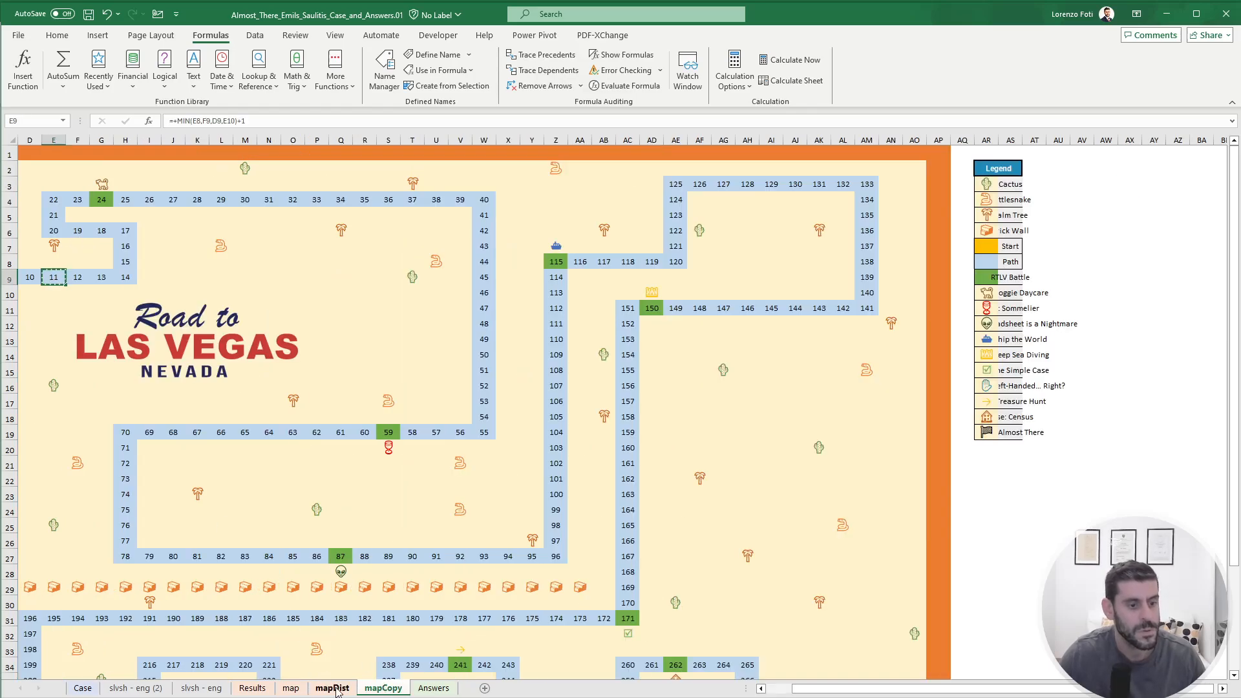
click(332, 688)
click(174, 215)
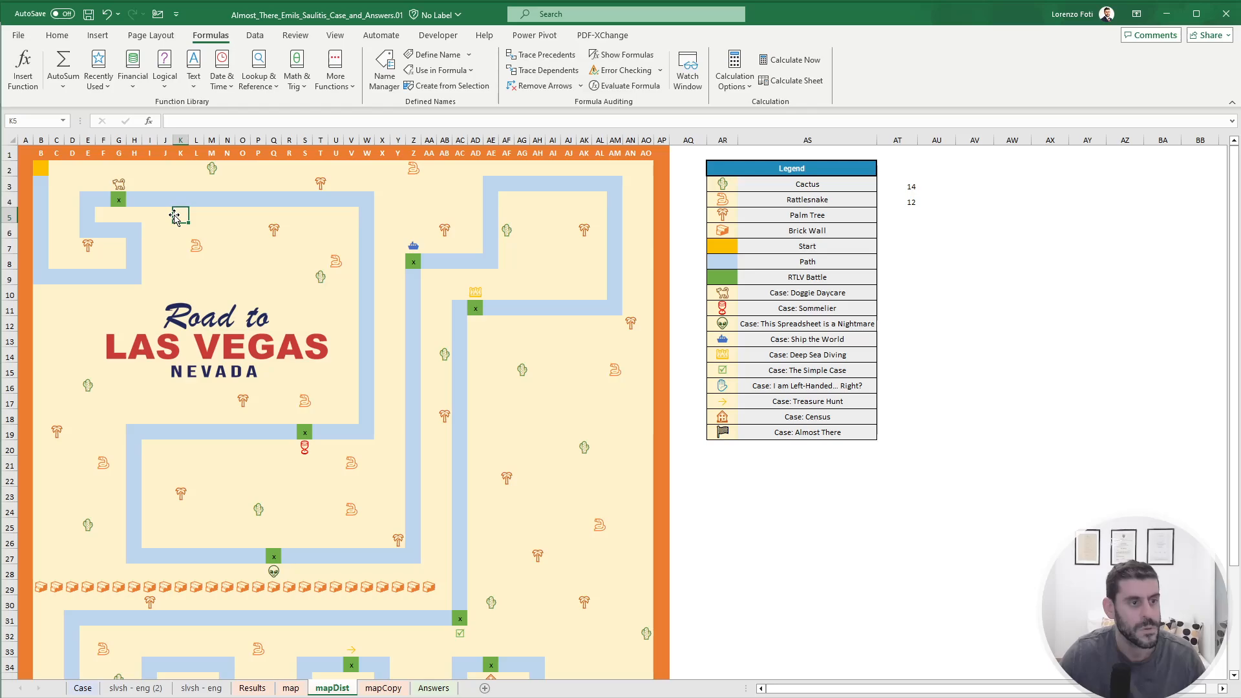
right_click(173, 214)
click(252, 302)
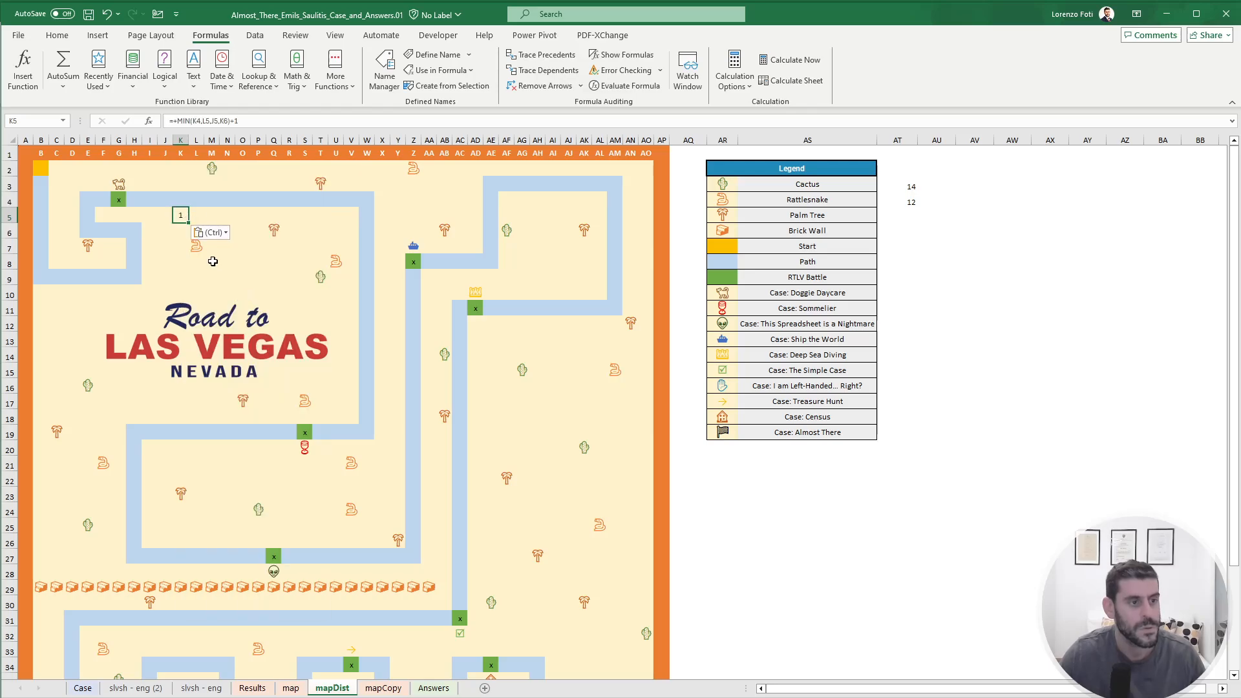
key(ctrl+c)
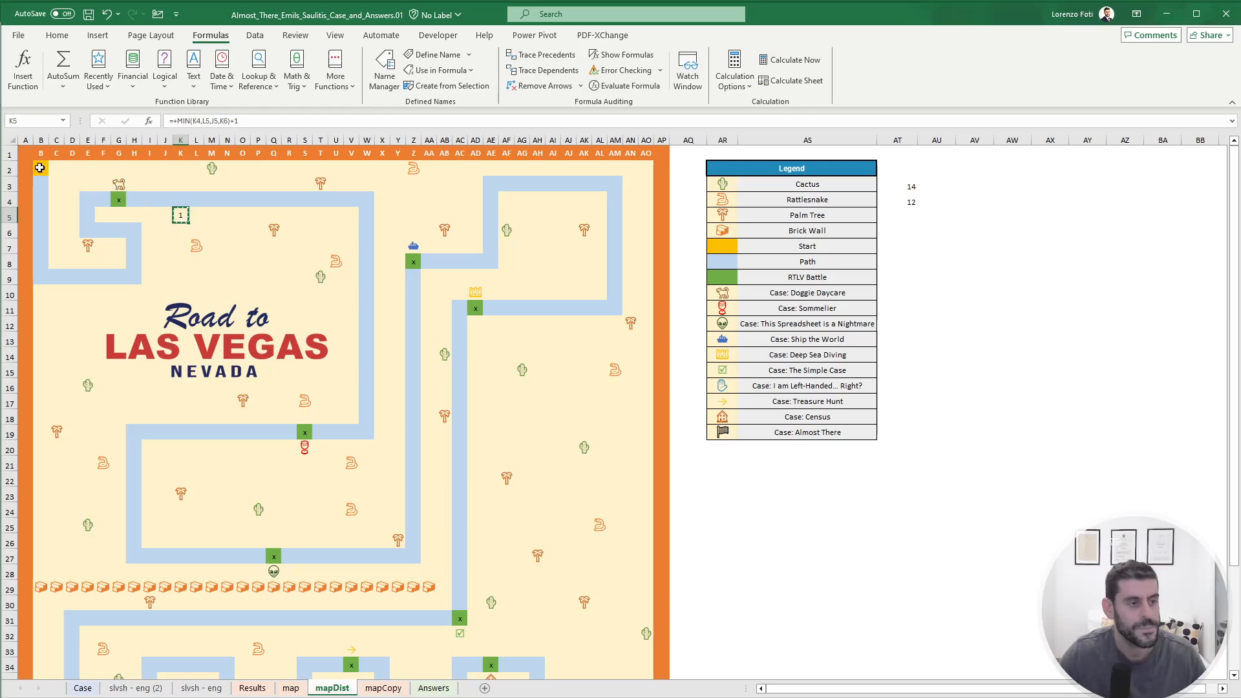
drag(40, 168, 197, 169)
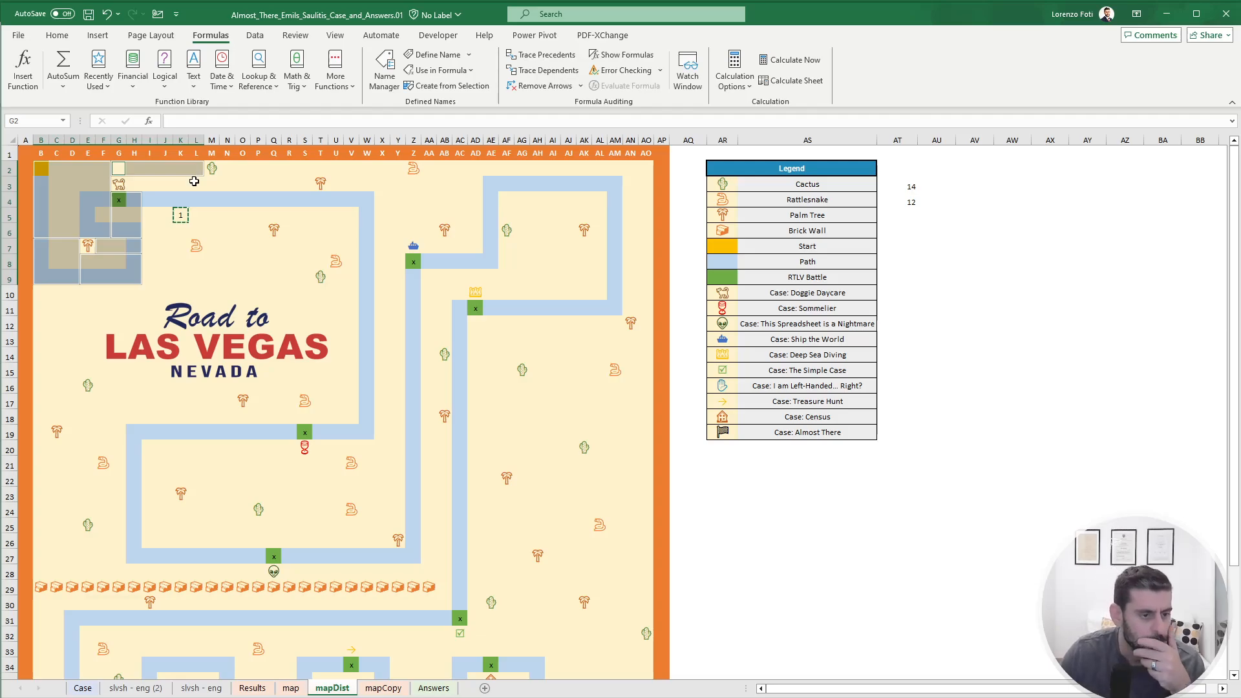
scroll(280, 403, down, 4)
scroll(280, 403, up, 4)
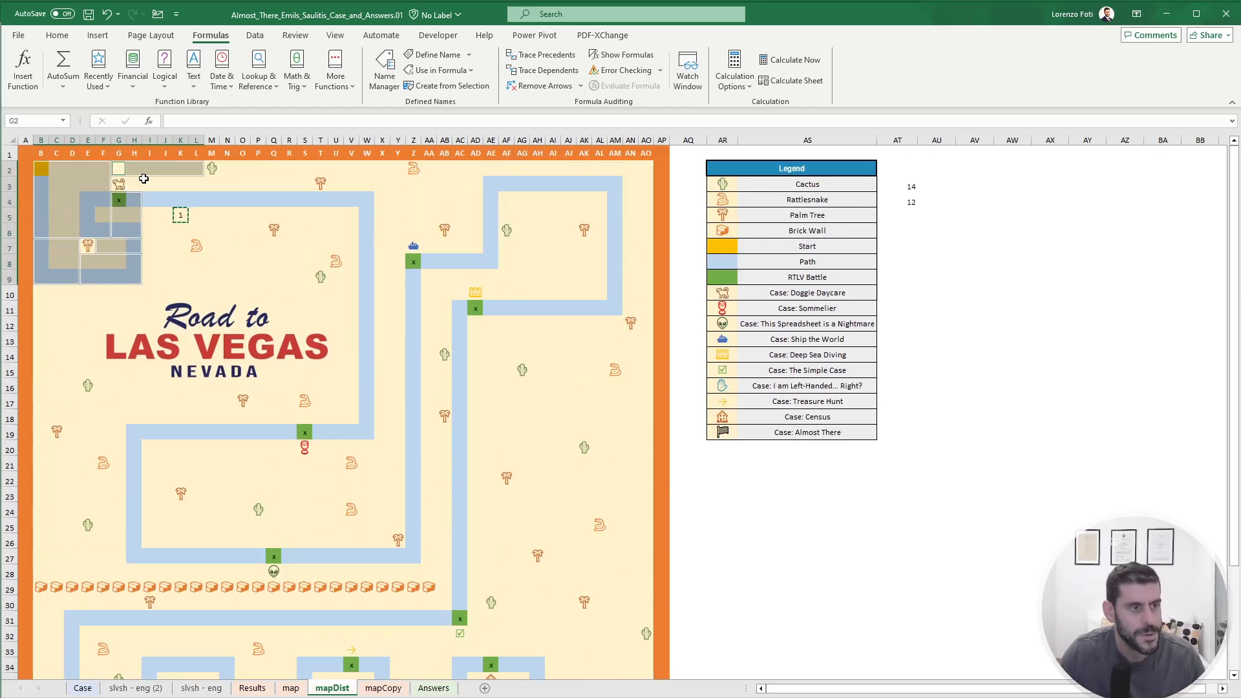
drag(136, 188, 314, 187)
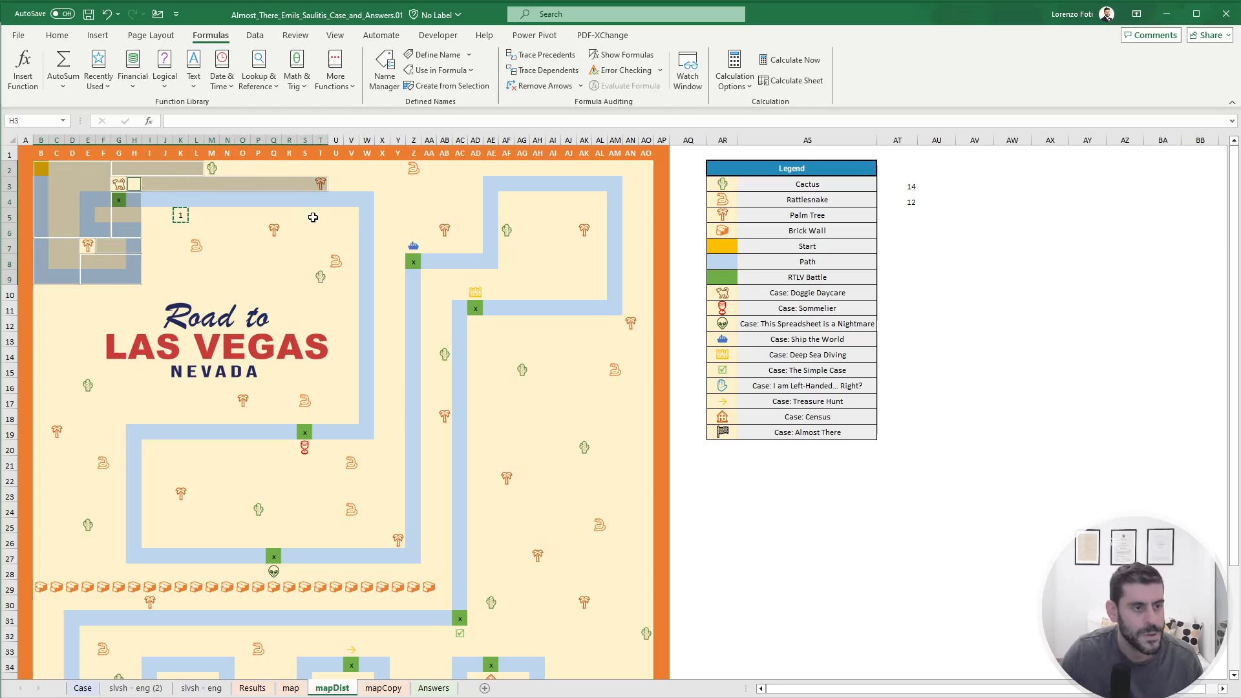
click(313, 217)
key(Escape)
Copy the K5 formula across the whole map grid B2:AO41, pasting formulas only so the formatting is kept.
click(172, 215)
key(ctrl+c)
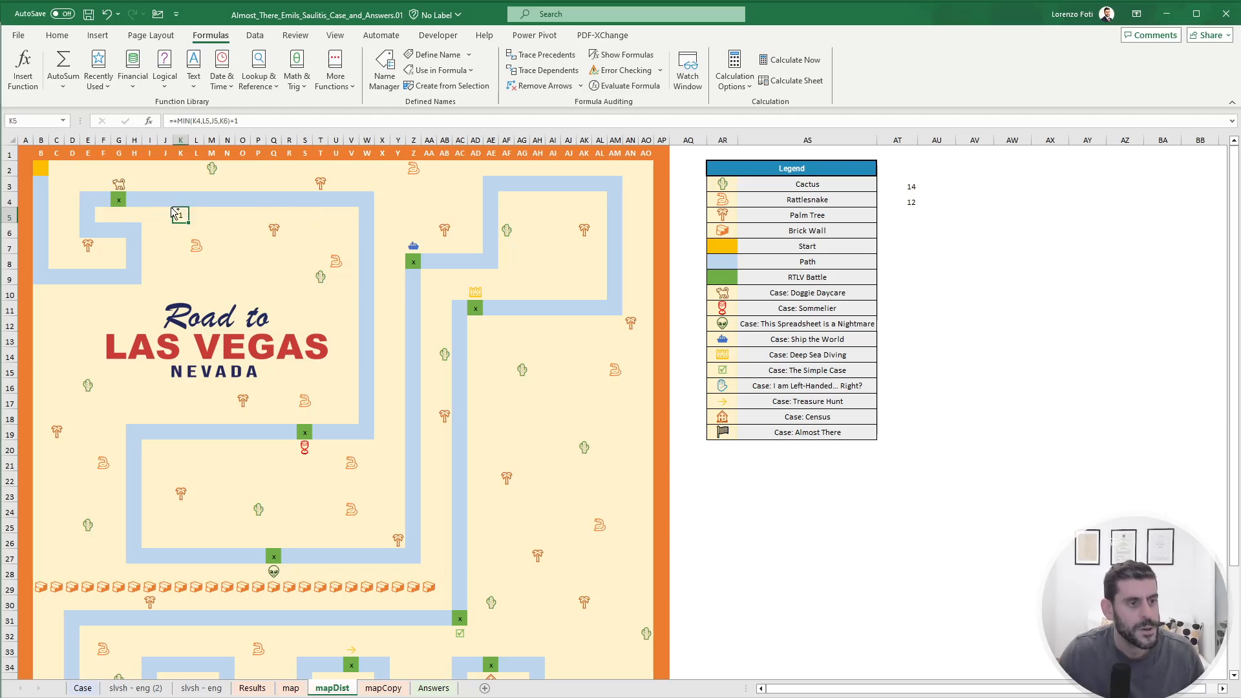
drag(41, 167, 643, 650)
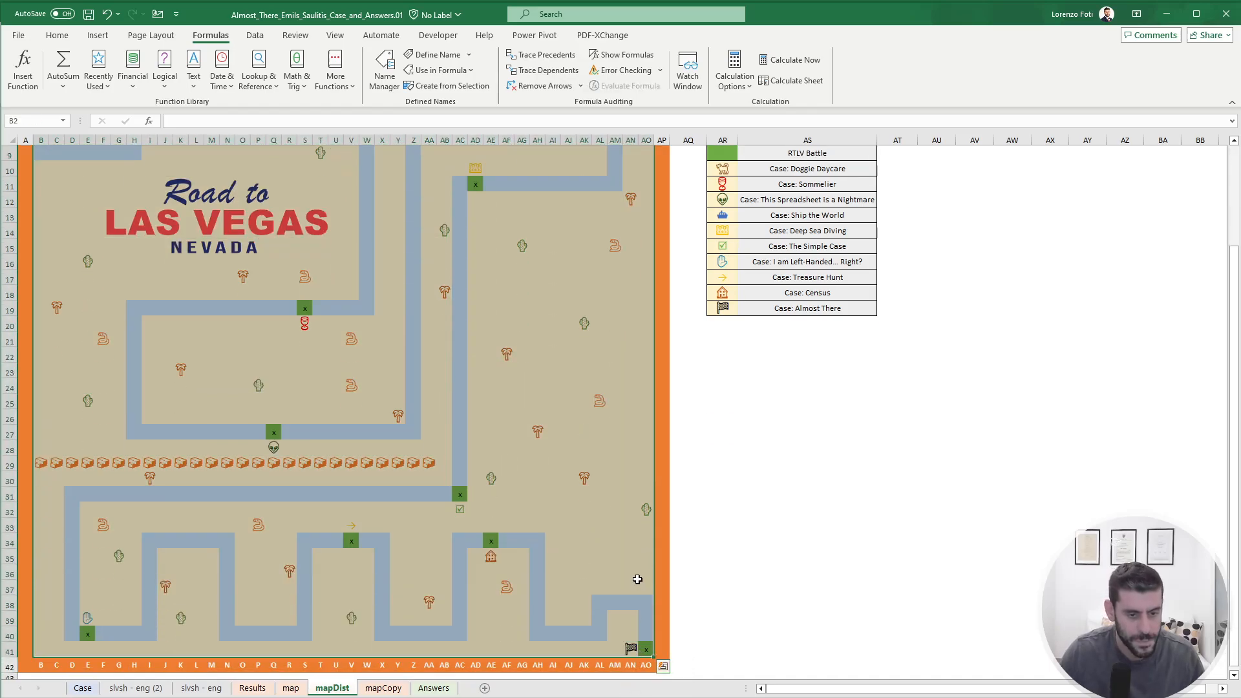
key(alt)
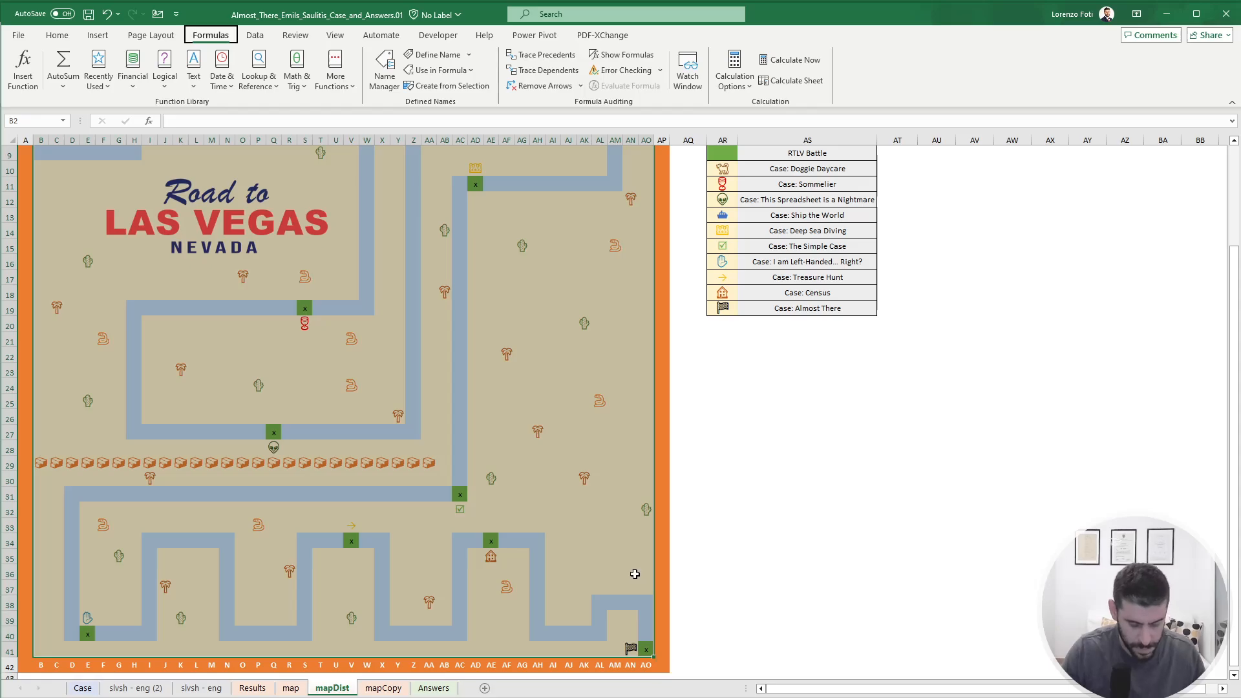
key(h)
key(v)
key(f)
key(Escape)
click(570, 539)
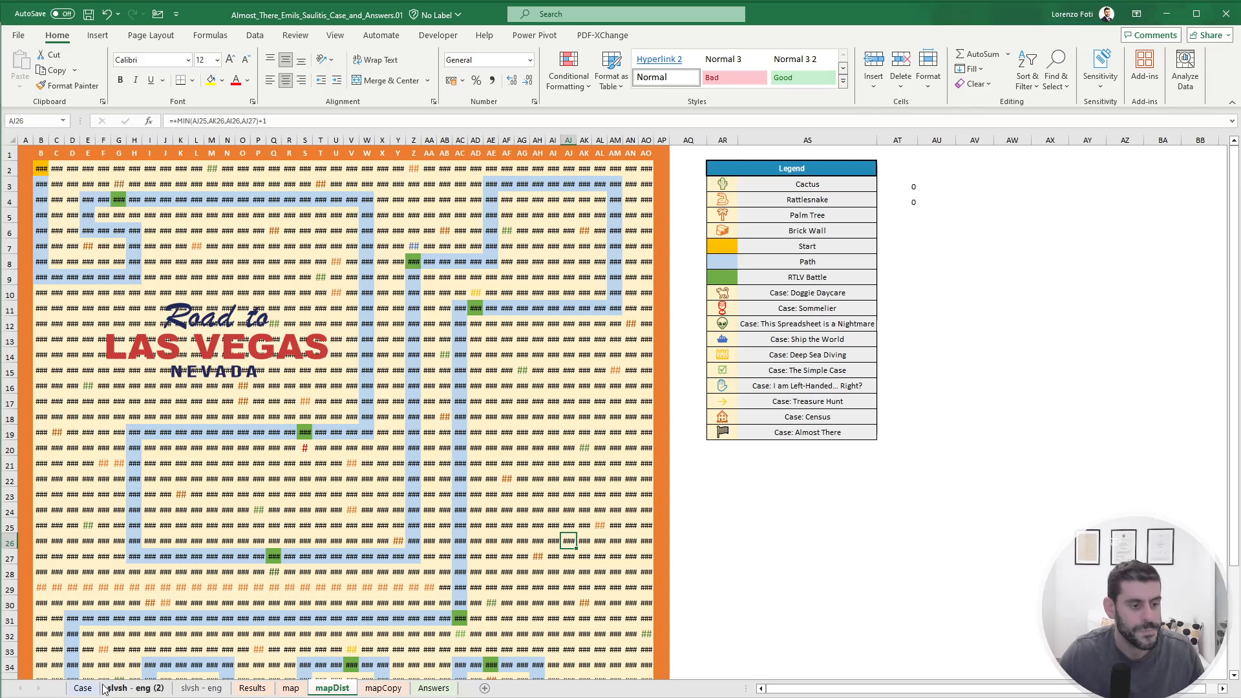
Check the Example6 label on the slvsh - eng (2) sheet and enter Example7 in cell AW3 of mapDist.
click(1016, 187)
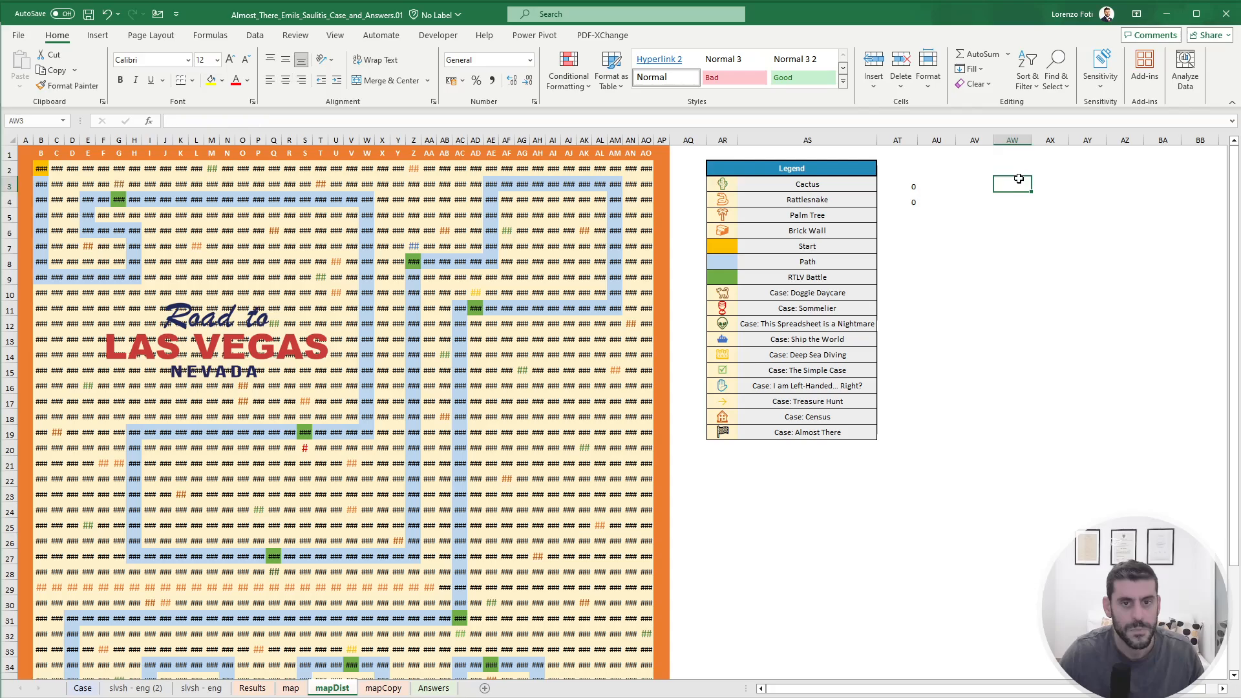
click(153, 690)
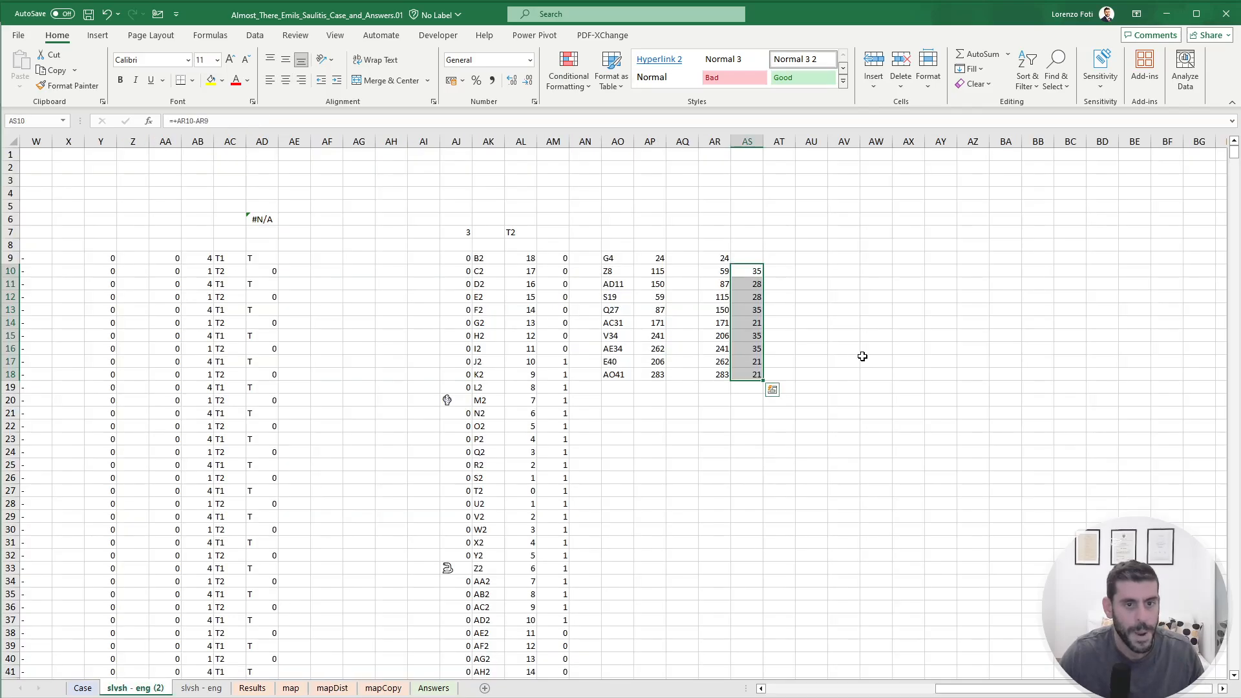
click(903, 258)
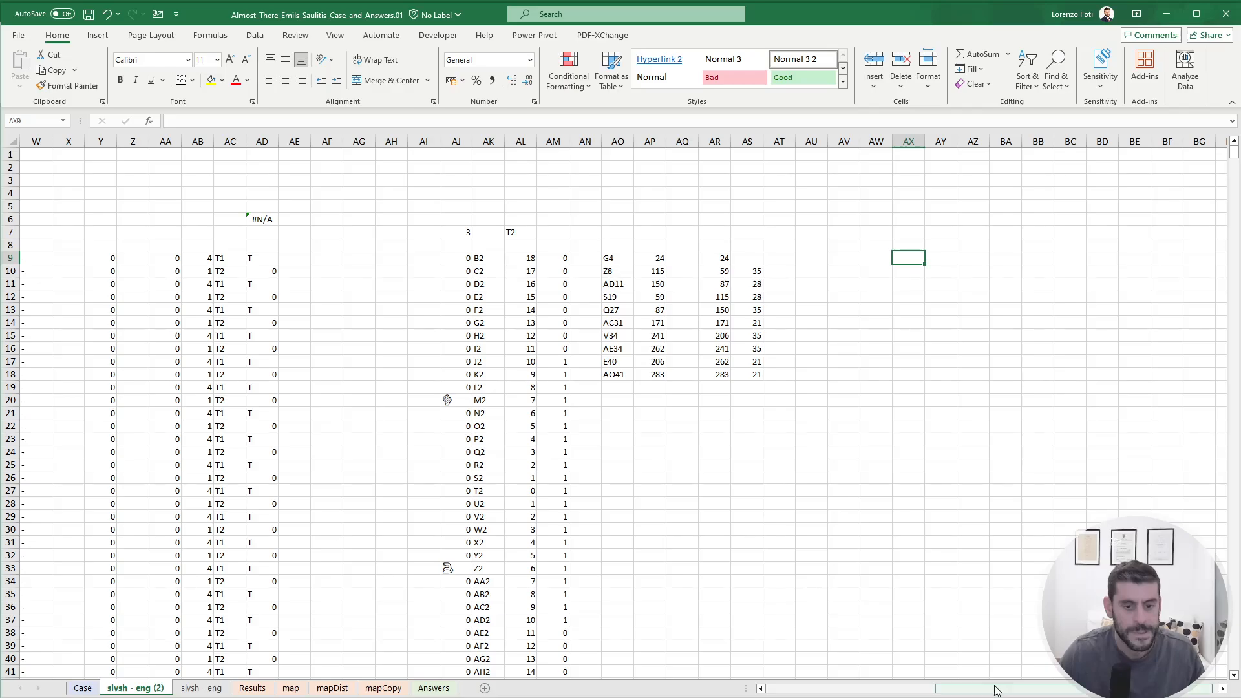
drag(995, 689, 749, 687)
click(165, 191)
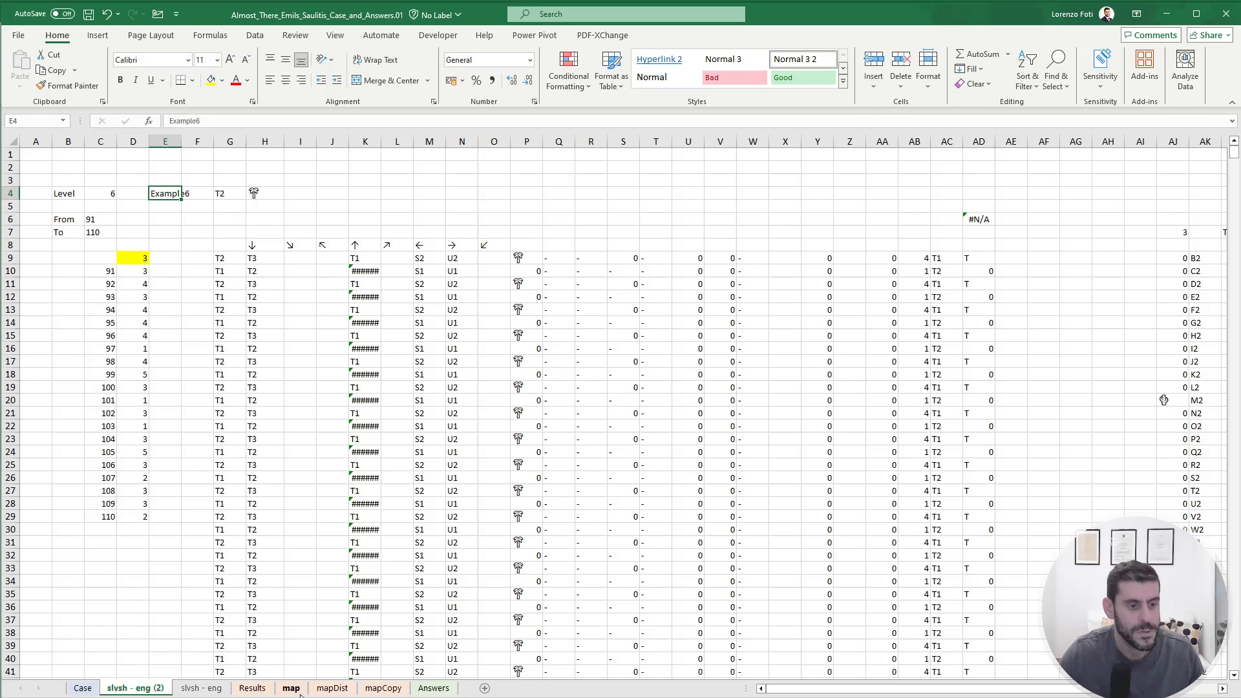
click(333, 688)
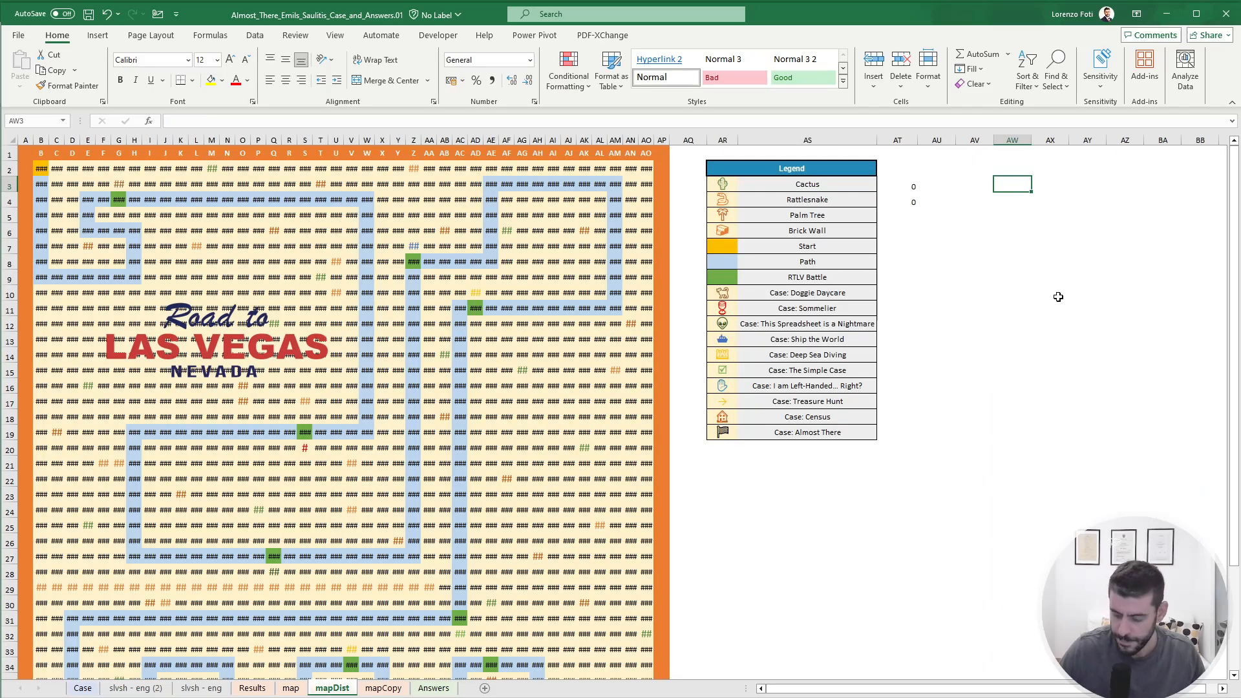
text(Example)
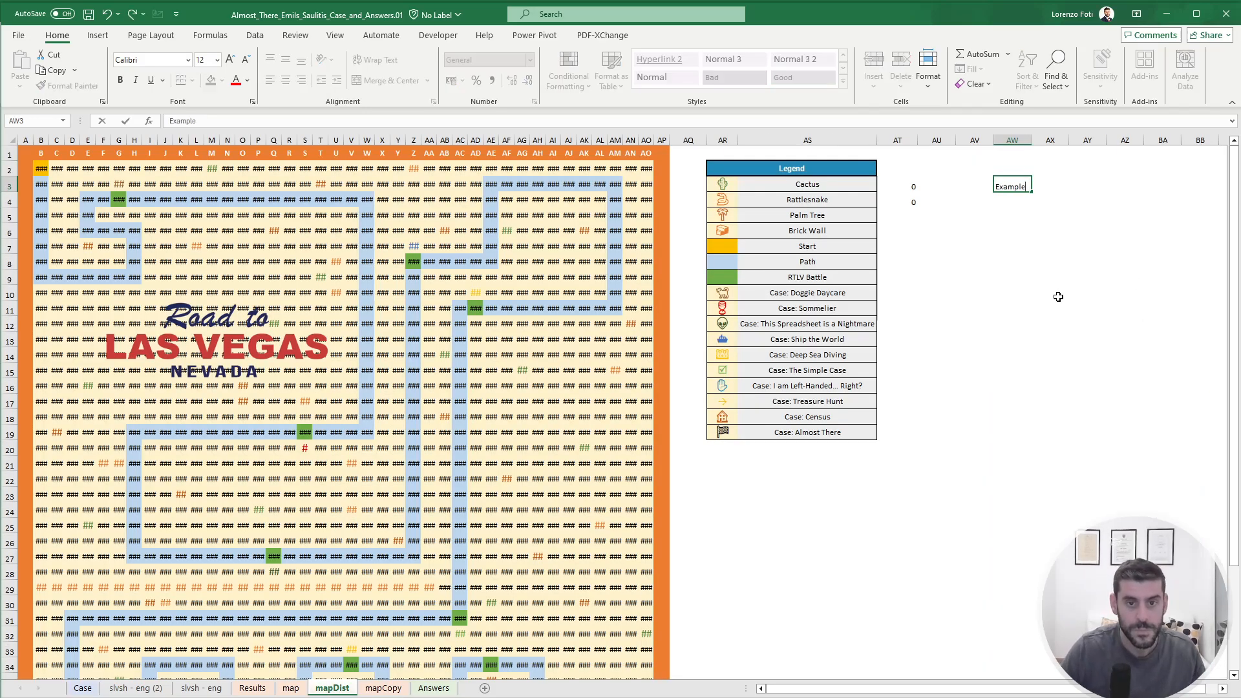
In AY3, enter an XLOOKUP of AW3 in Answers!B247:B268 that returns both locations from Answers!G247:H268.
key(Right)
key(Right)
text(+XLOOKUP()
key(Left)
key(Left)
text(,)
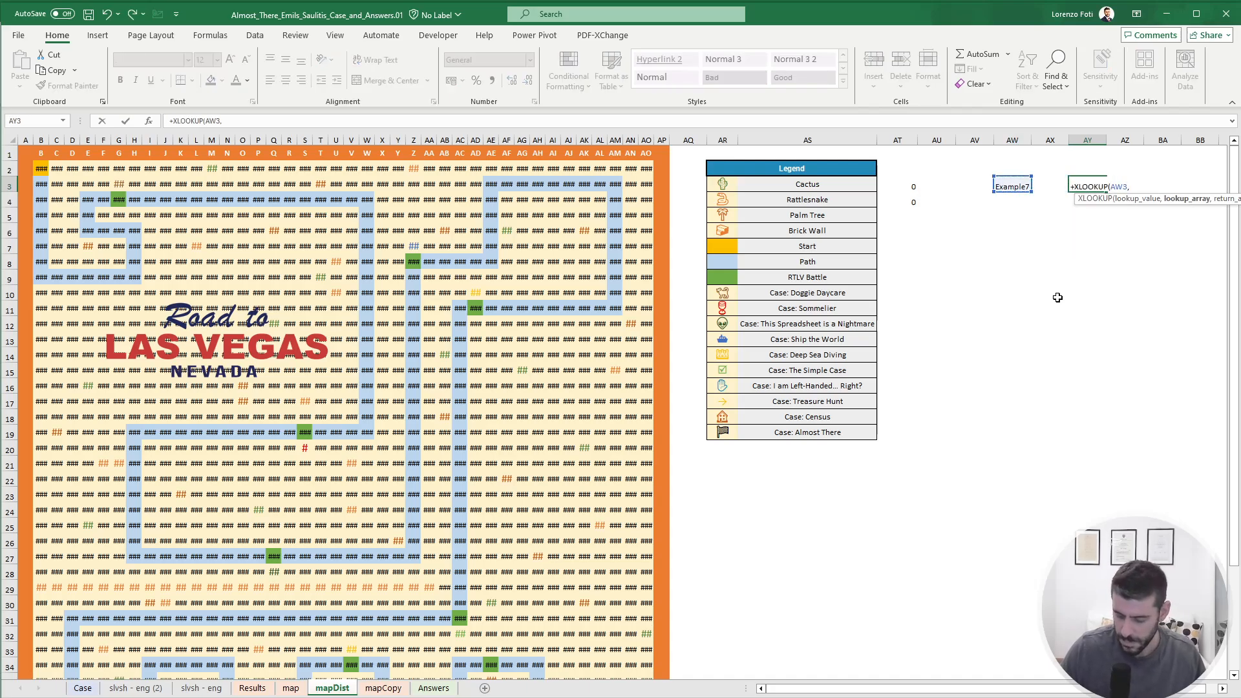
key(ctrl+Page_Down)
key(ctrl+Page_Down)
key(ctrl+Down)
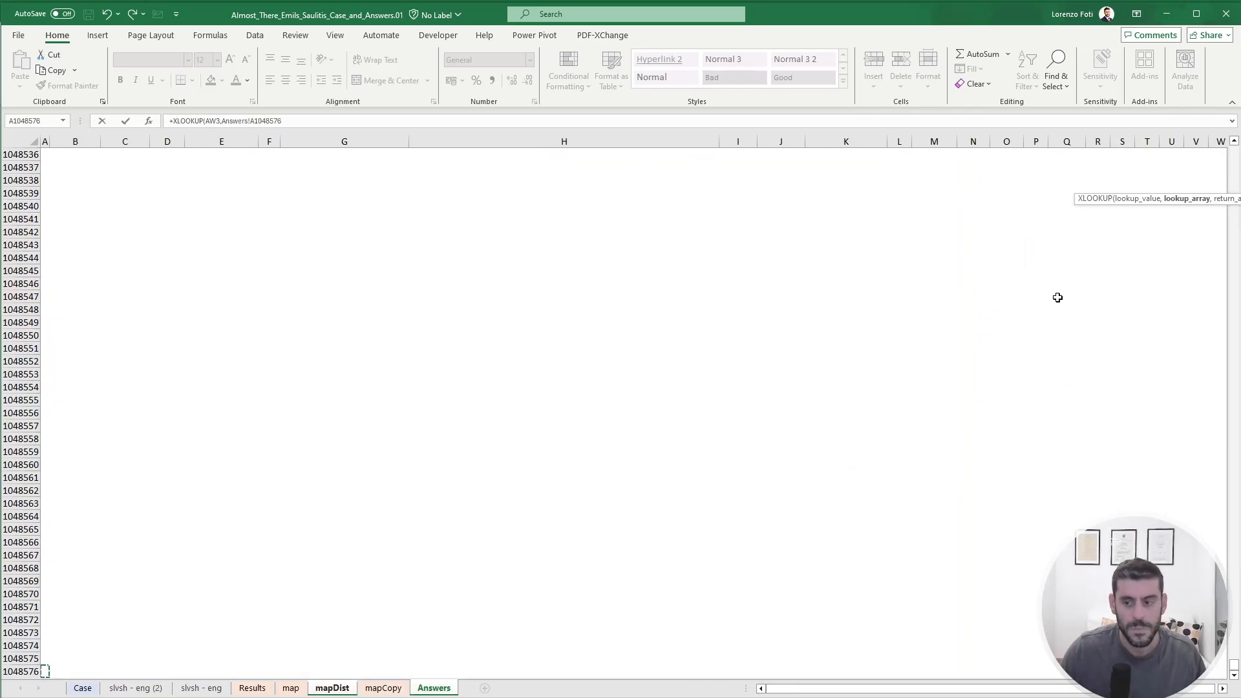
key(Right)
key(Right)
key(ctrl+Up)
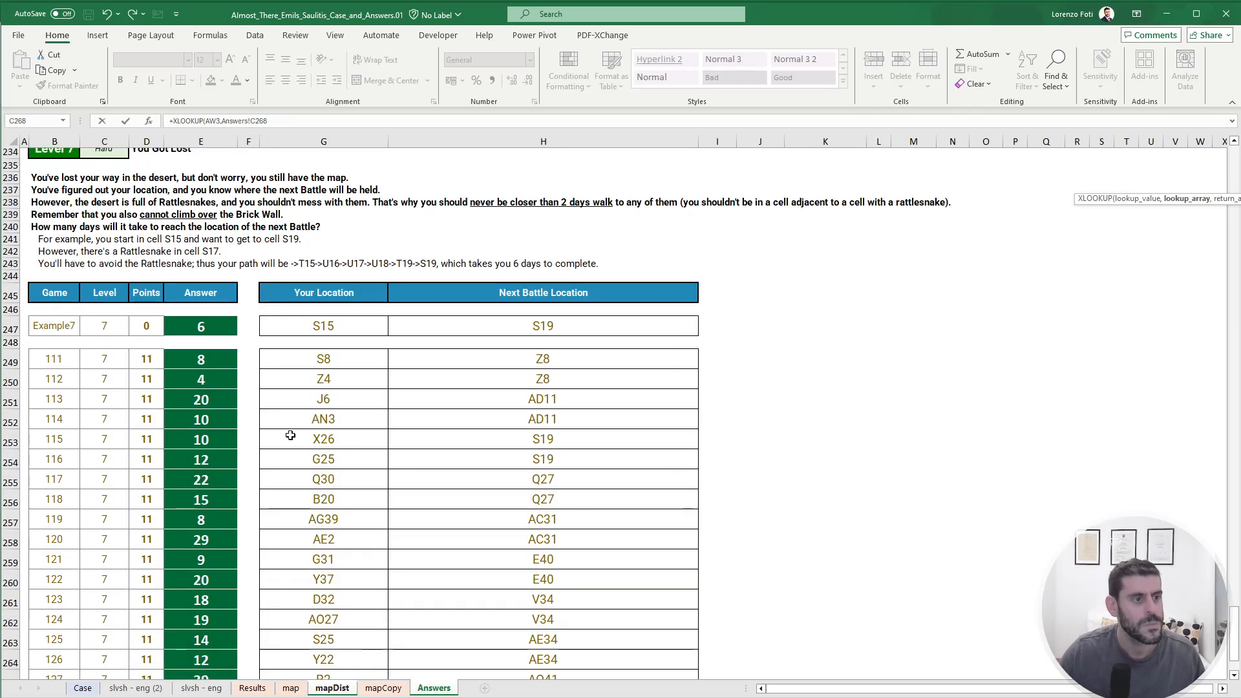
scroll(127, 382, down, 1)
drag(68, 281, 65, 653)
text(,)
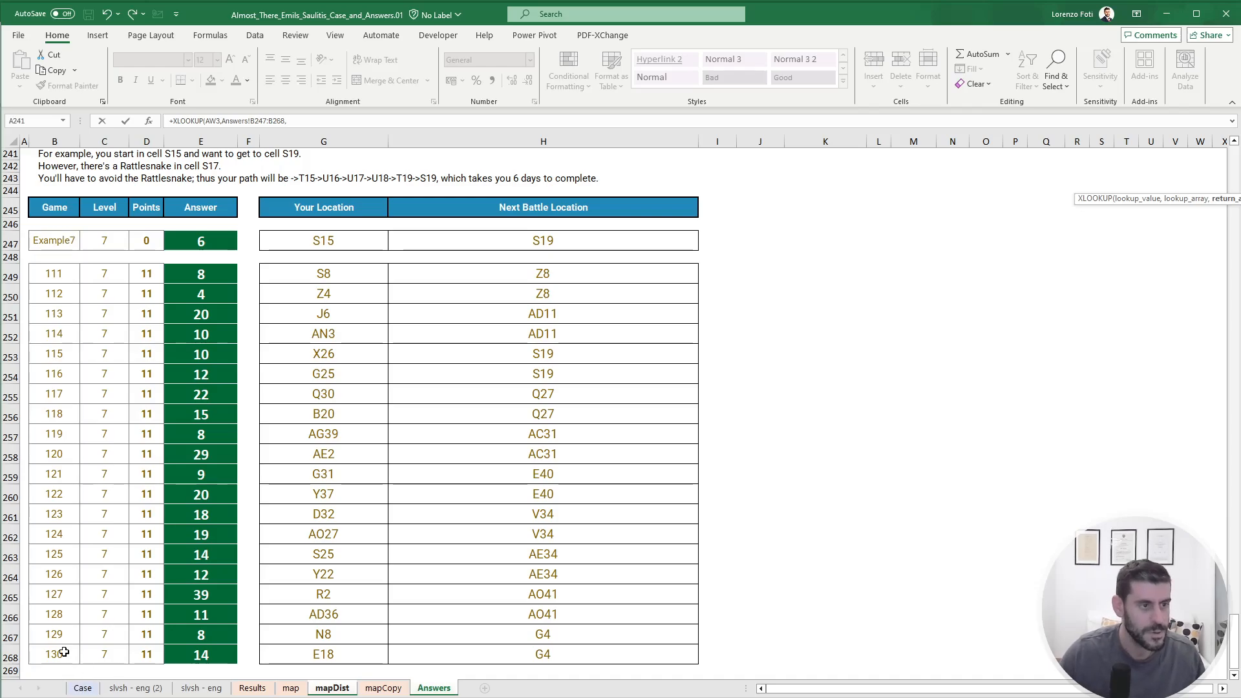
drag(328, 239, 529, 623)
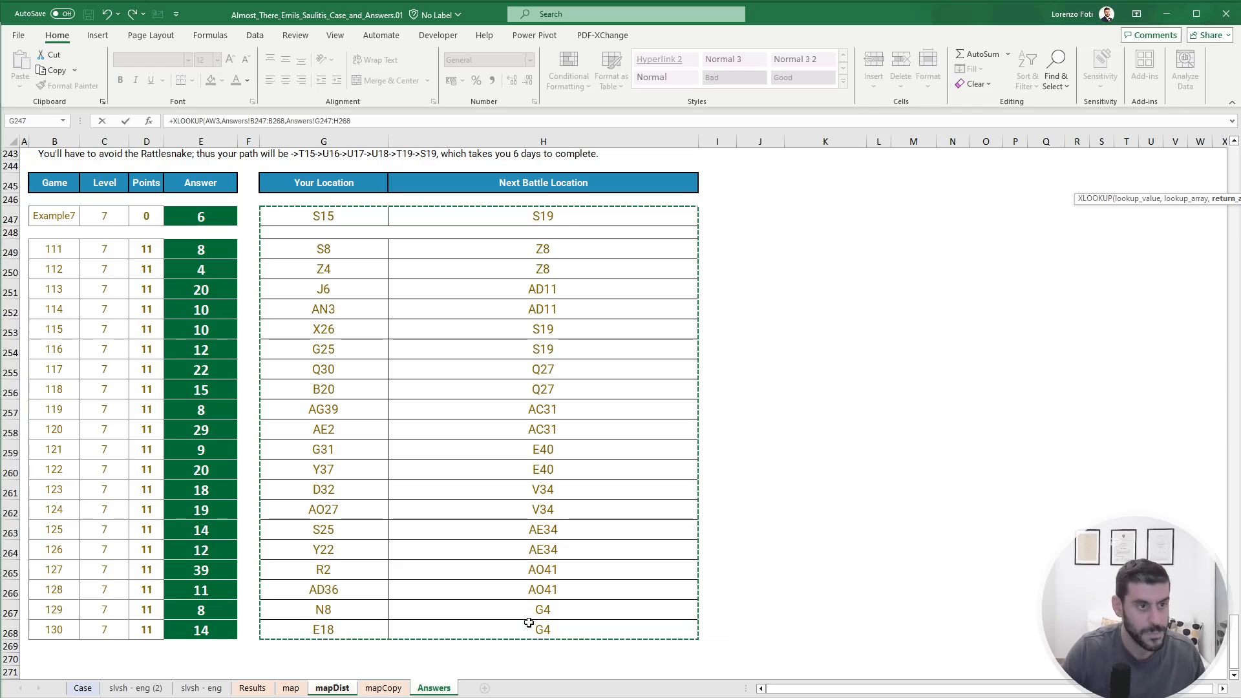
key(Return)
key(Left)
key(Down)
key(Left)
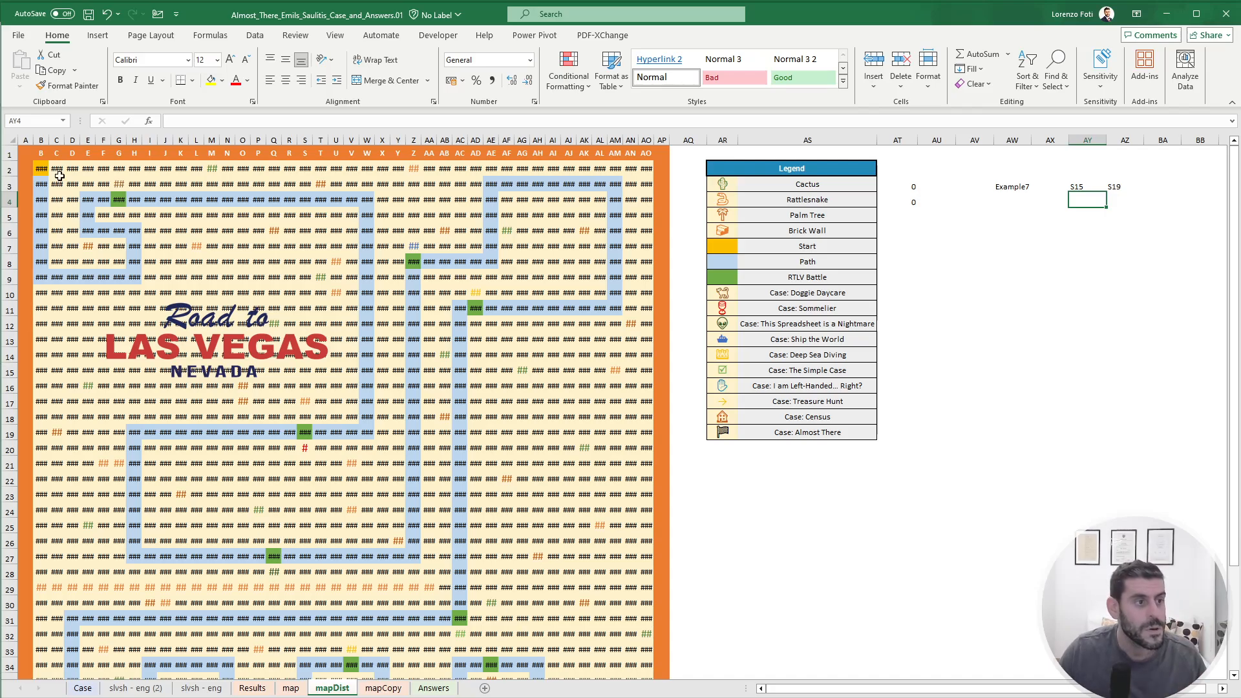
Wrap the B2 formula as =+IF(ADDRESS(ROW(),COLUMN(),4)=$AY$3,0,MIN(B1,C2,A2,B3)+1).
click(40, 170)
click(174, 121)
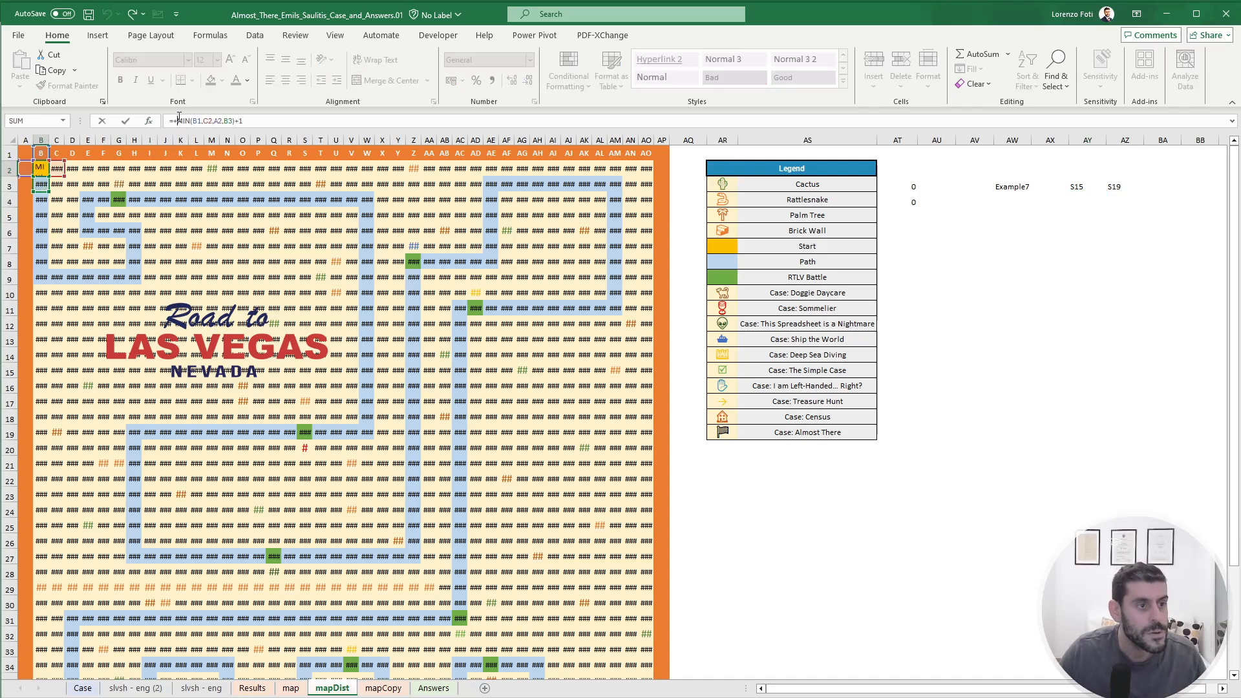
text(if()
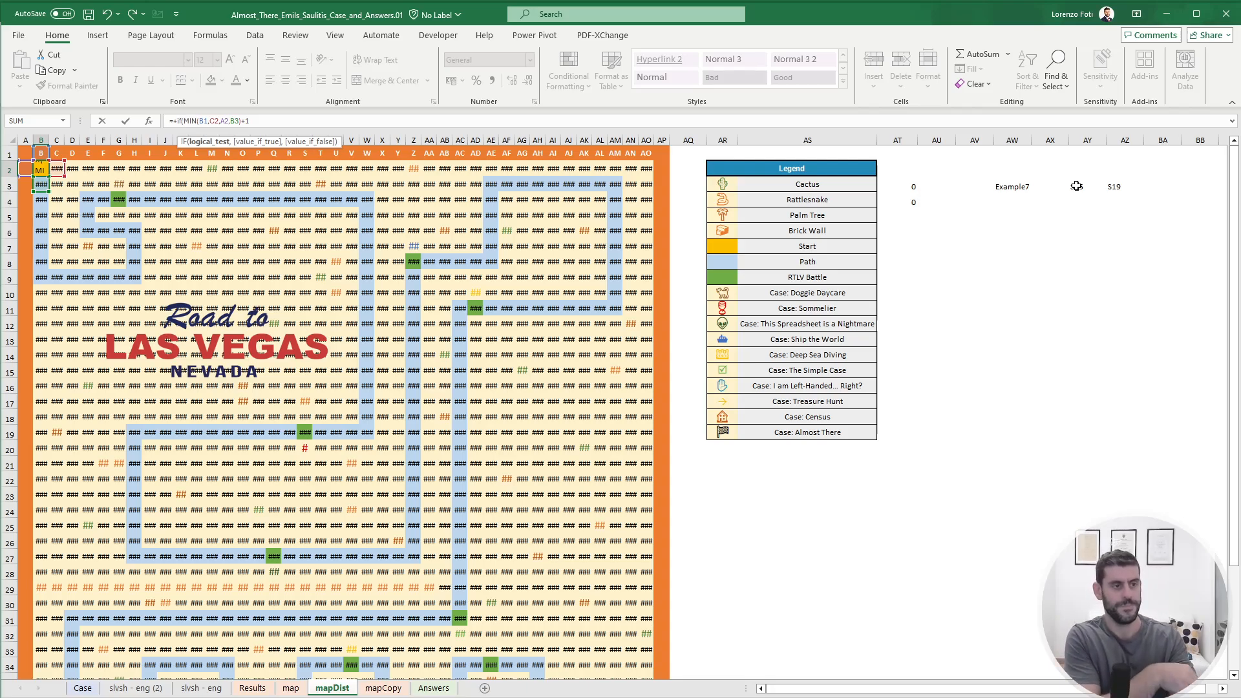
text(ADDRESS()
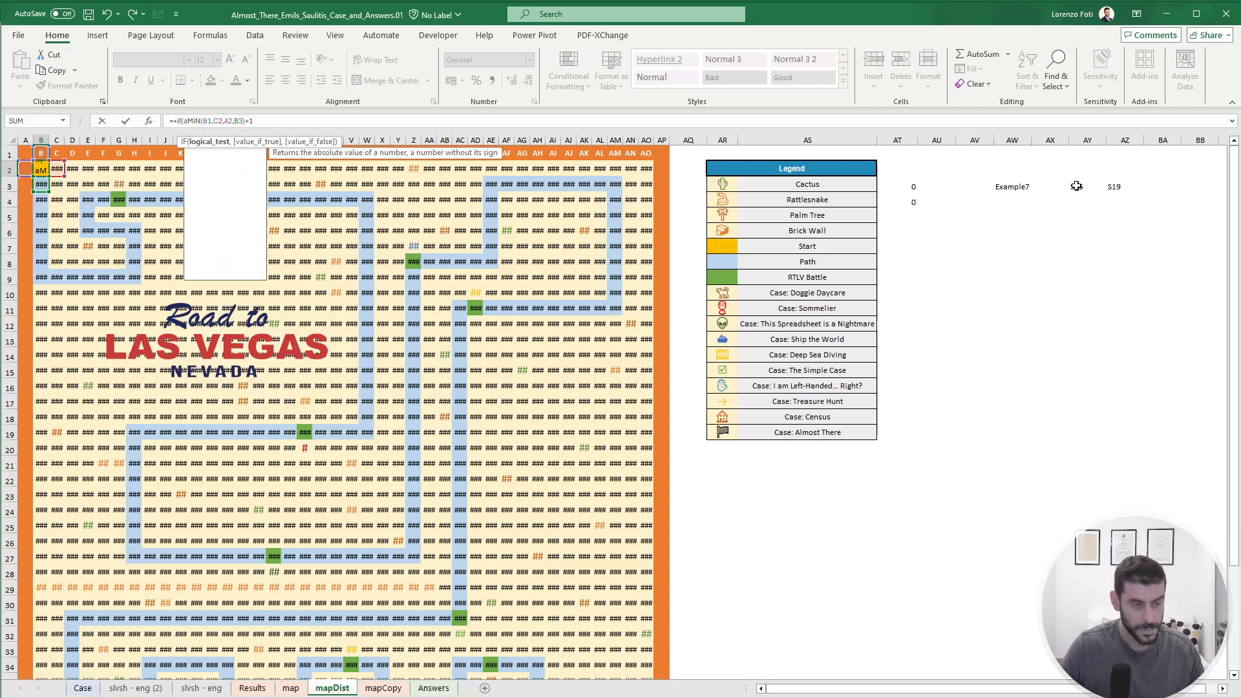
text(ROW()
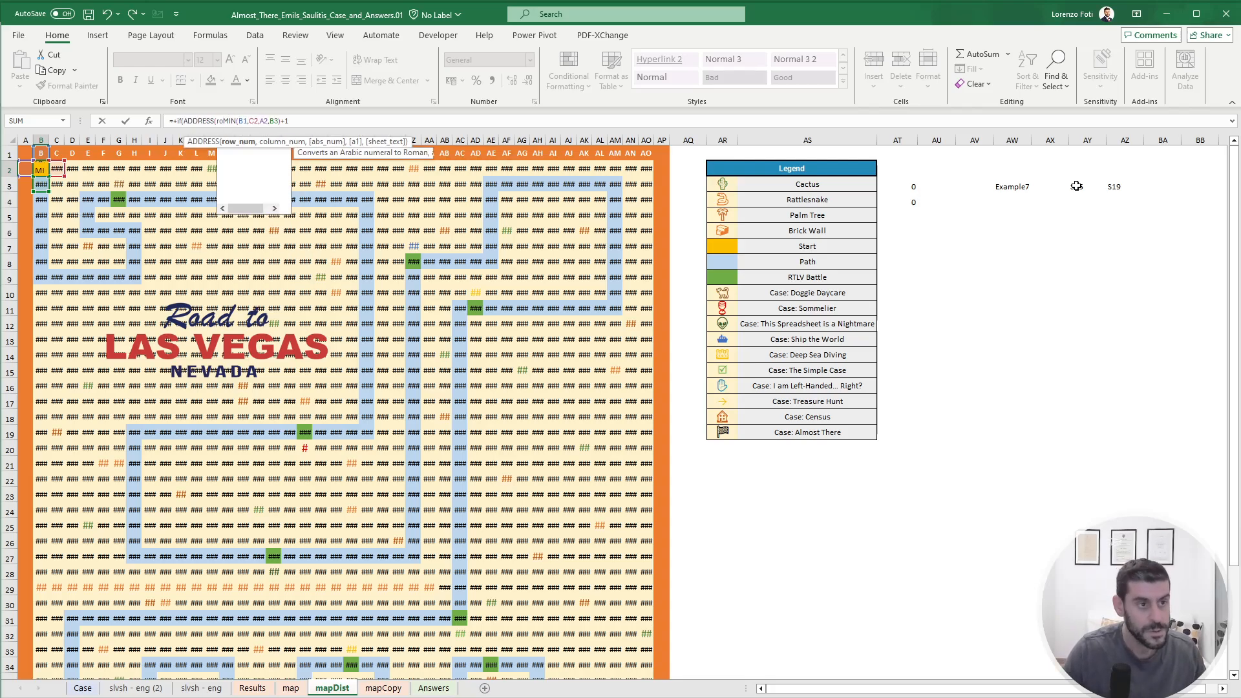
text(),COLUMN()
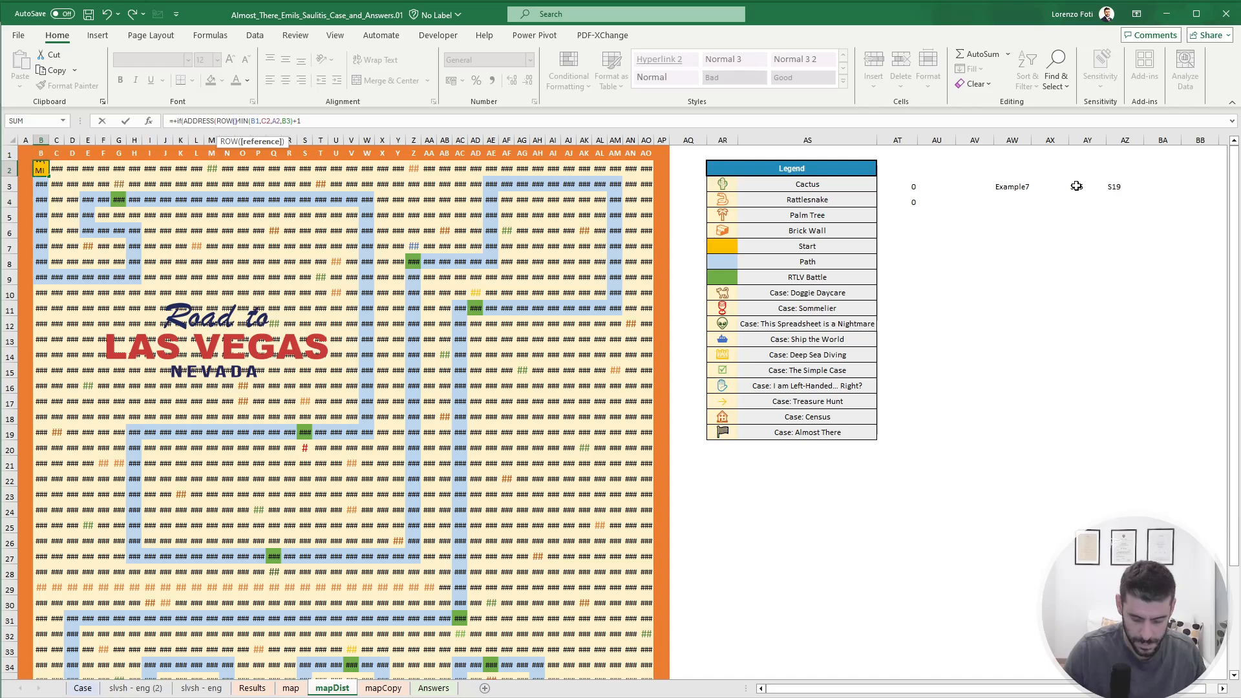
text(),4)=)
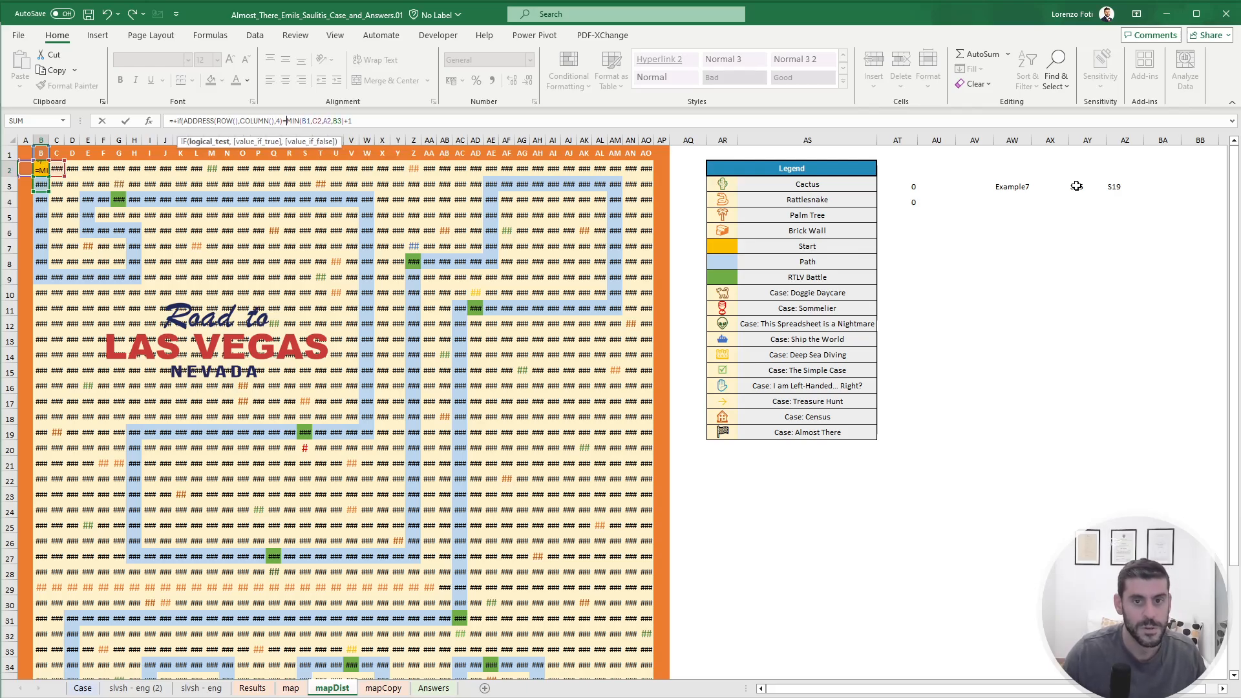
click(1081, 185)
key(F4)
text(,0,)
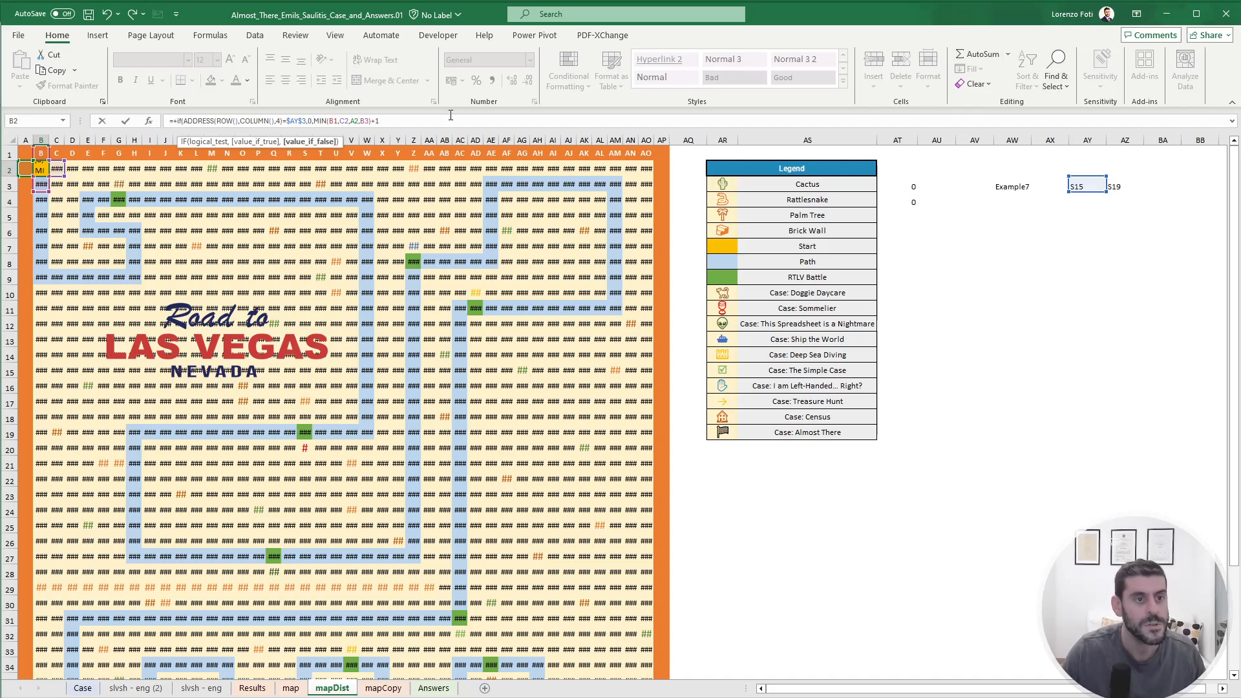
text())
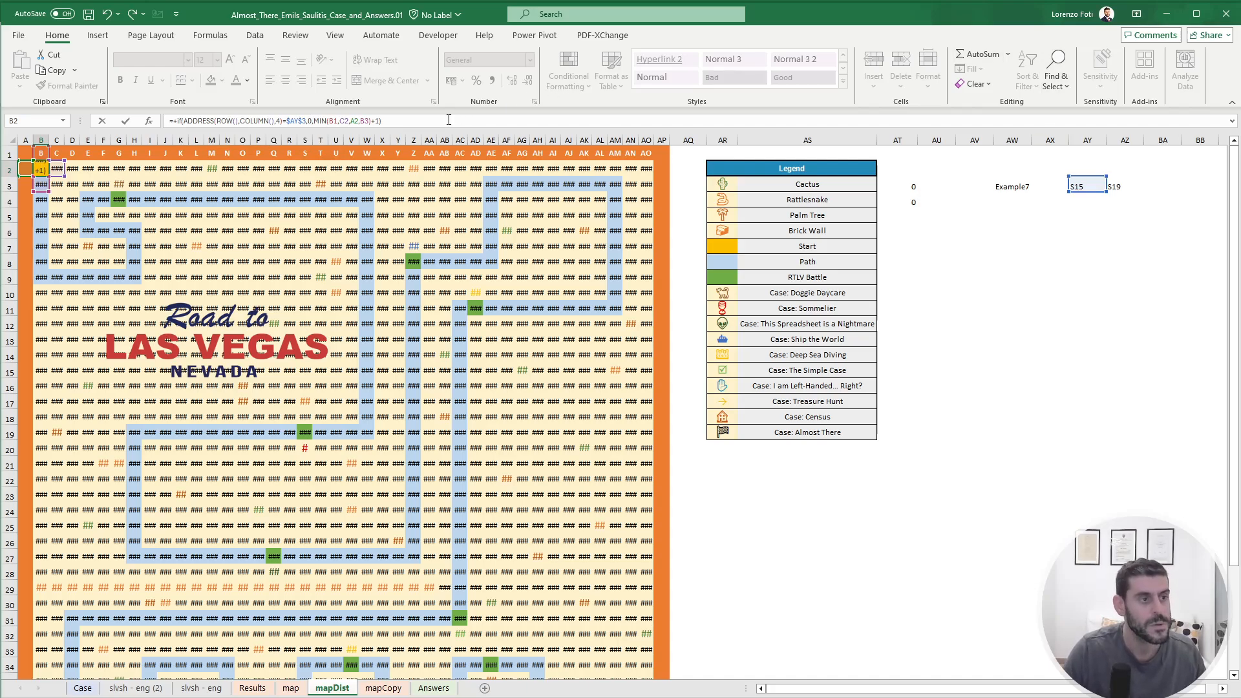
key(ctrl+Return)
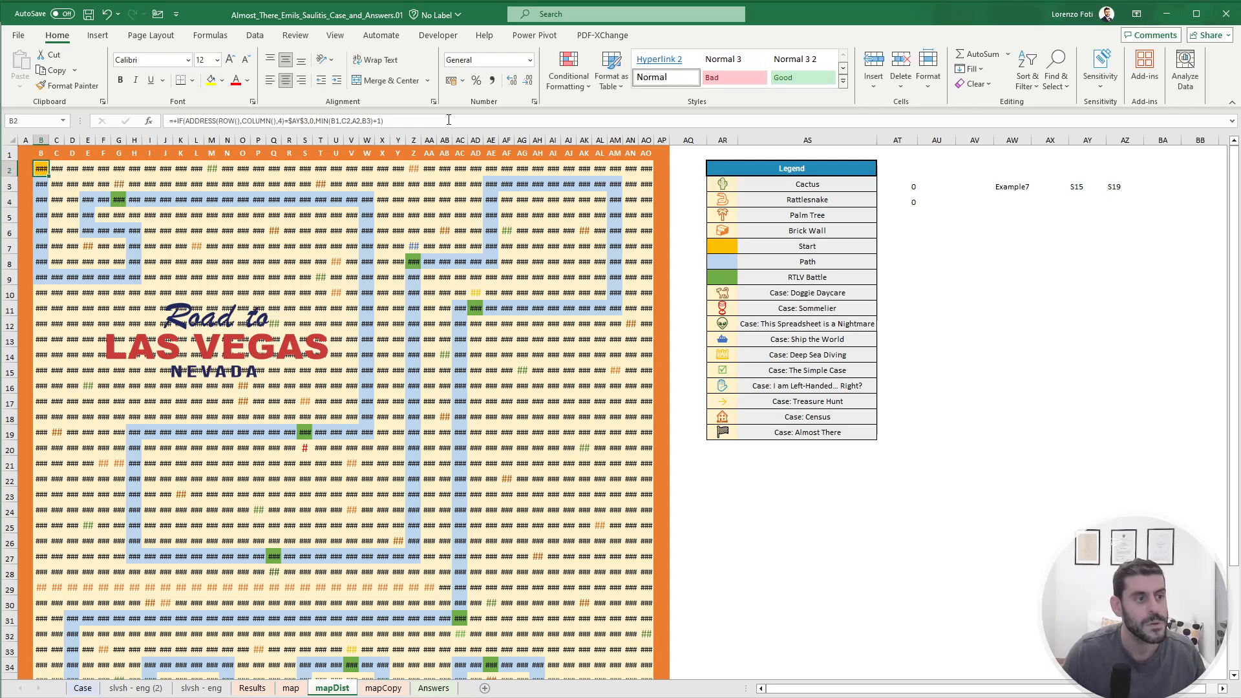
Copy the B2 start-cell formula to the entire map grid B2:AO41 as formulas only.
key(ctrl+shift+Right)
key(ctrl+shift+Down)
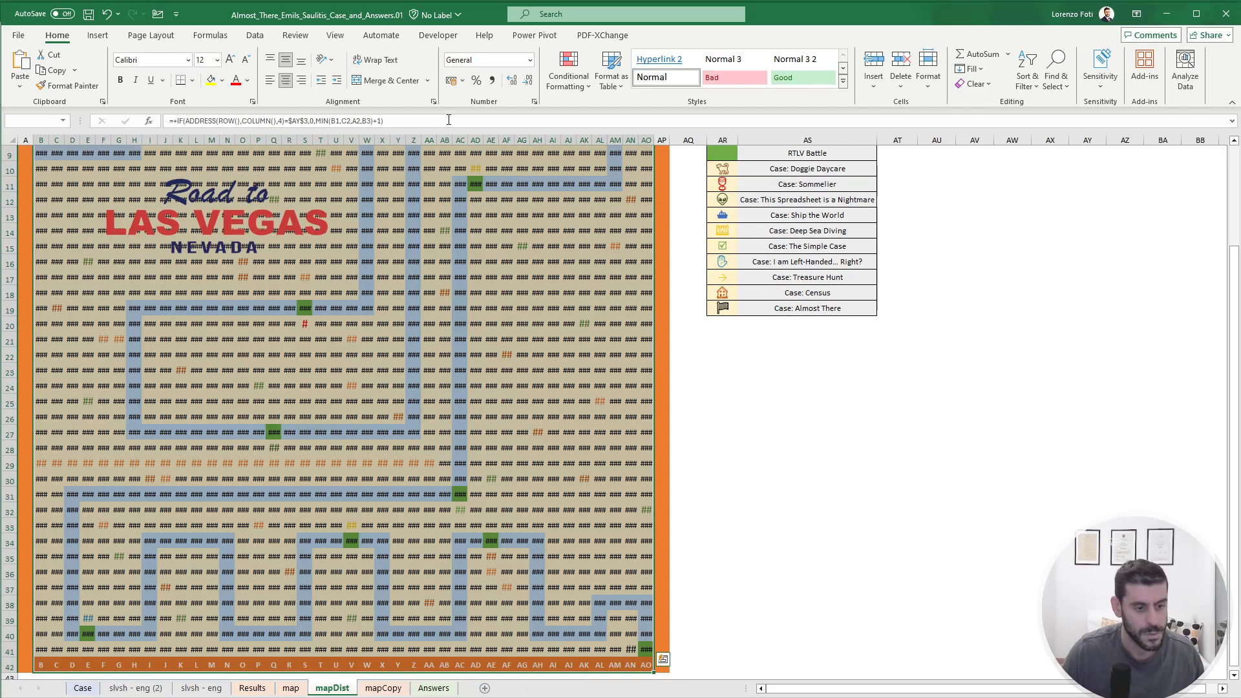
key(shift+Up)
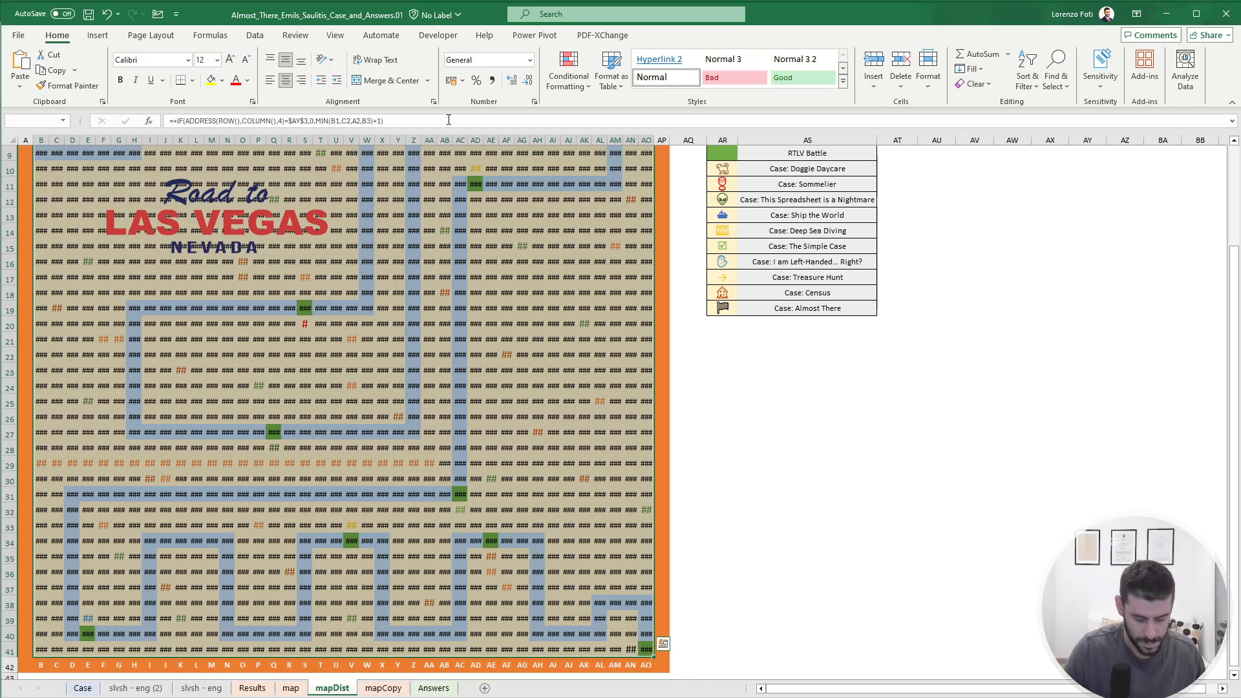
key(alt+h)
key(v)
key(f)
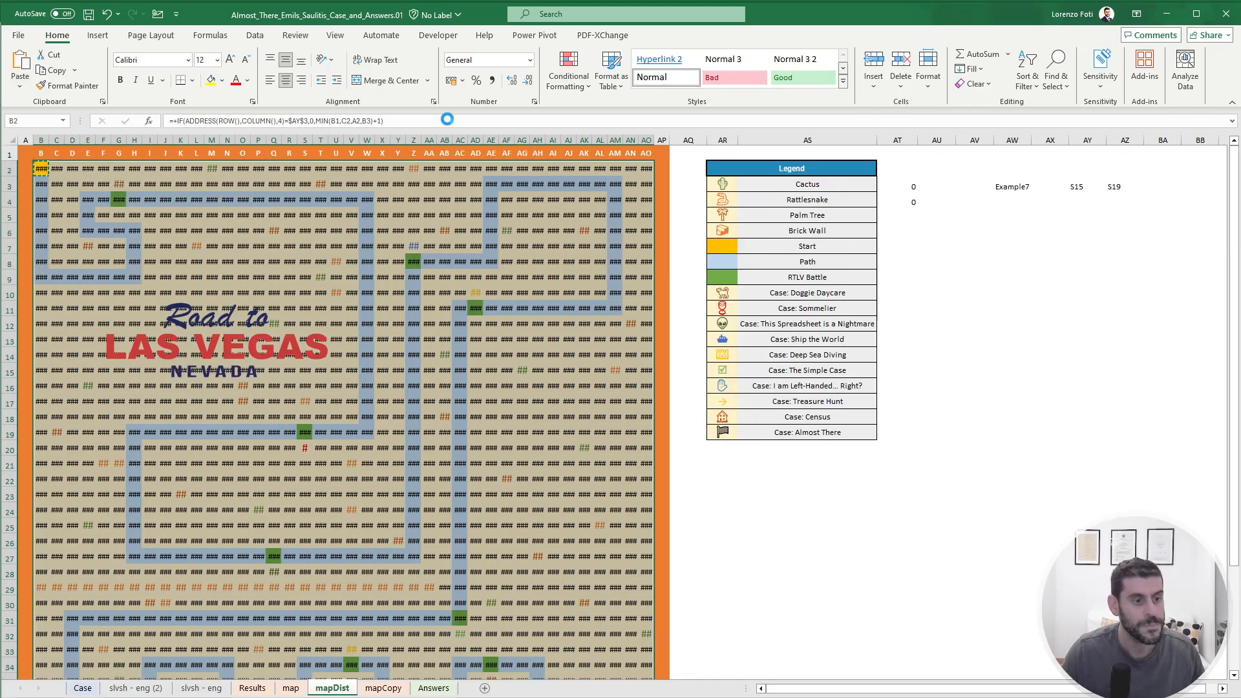
Delete the Road to Las Vegas logo picture covering the distance grid on mapDist.
key(Escape)
key(Down)
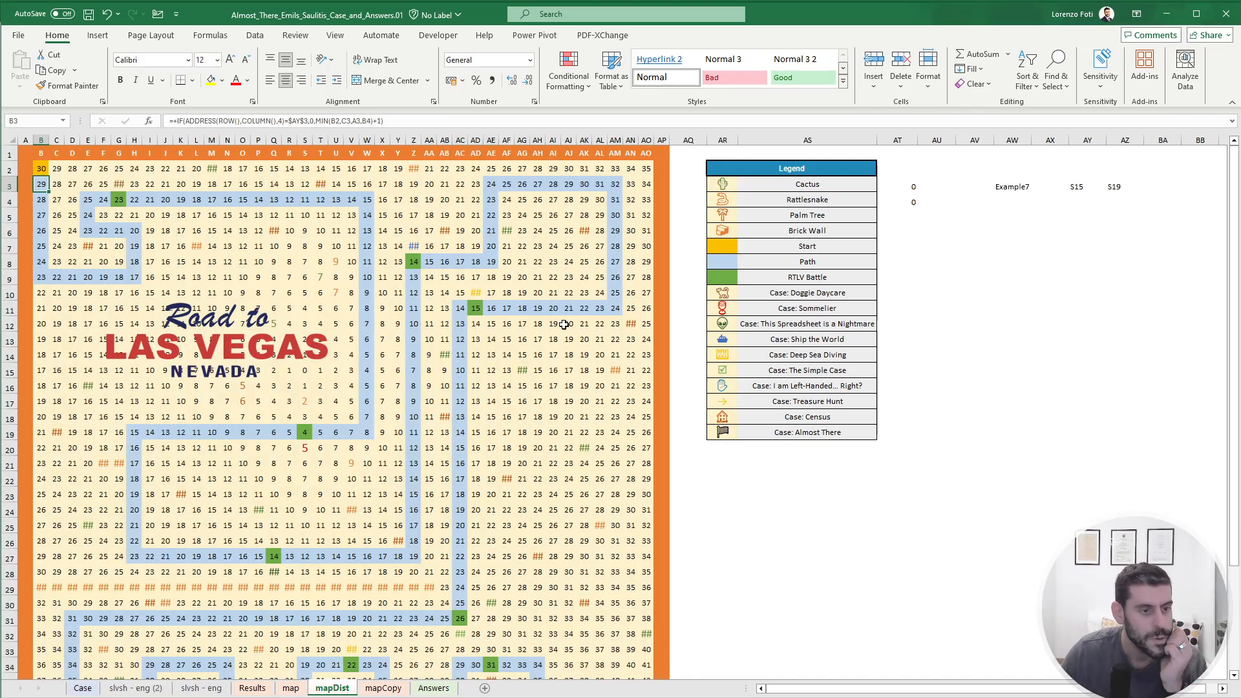
click(303, 373)
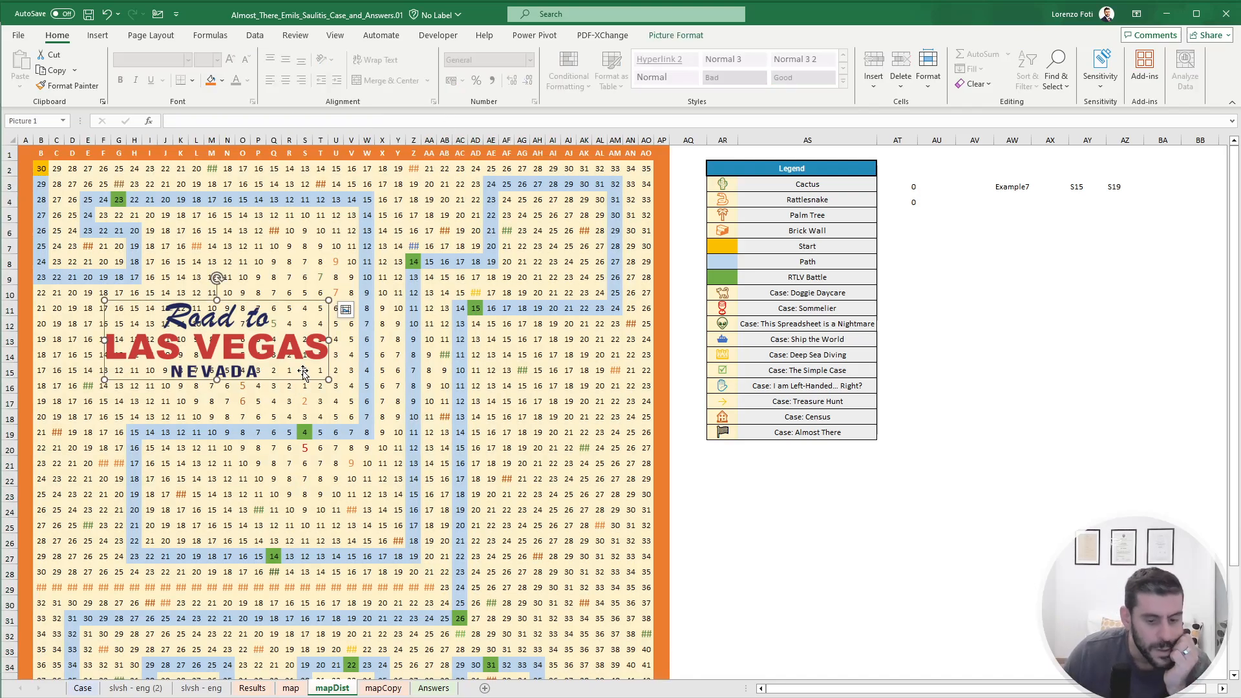
key(Delete)
click(856, 525)
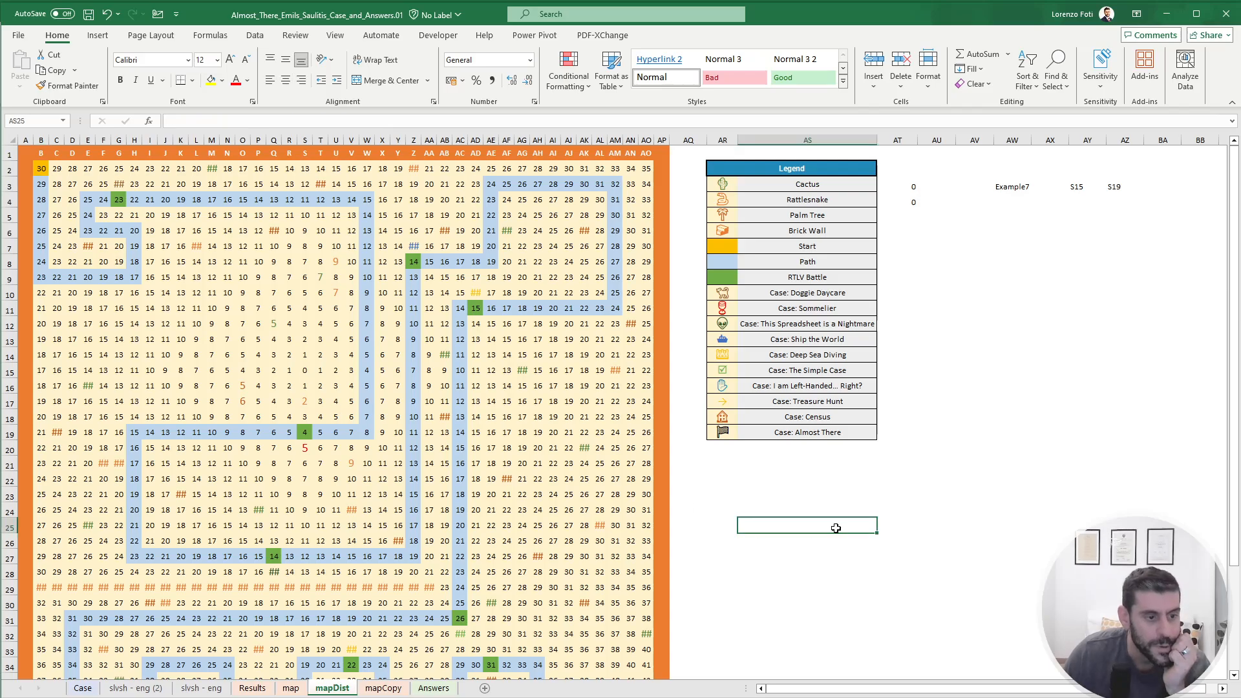
Try to copy all the rattlesnake cells and the brick wall row B29:AA29 on the map sheet as one multiple selection.
click(291, 688)
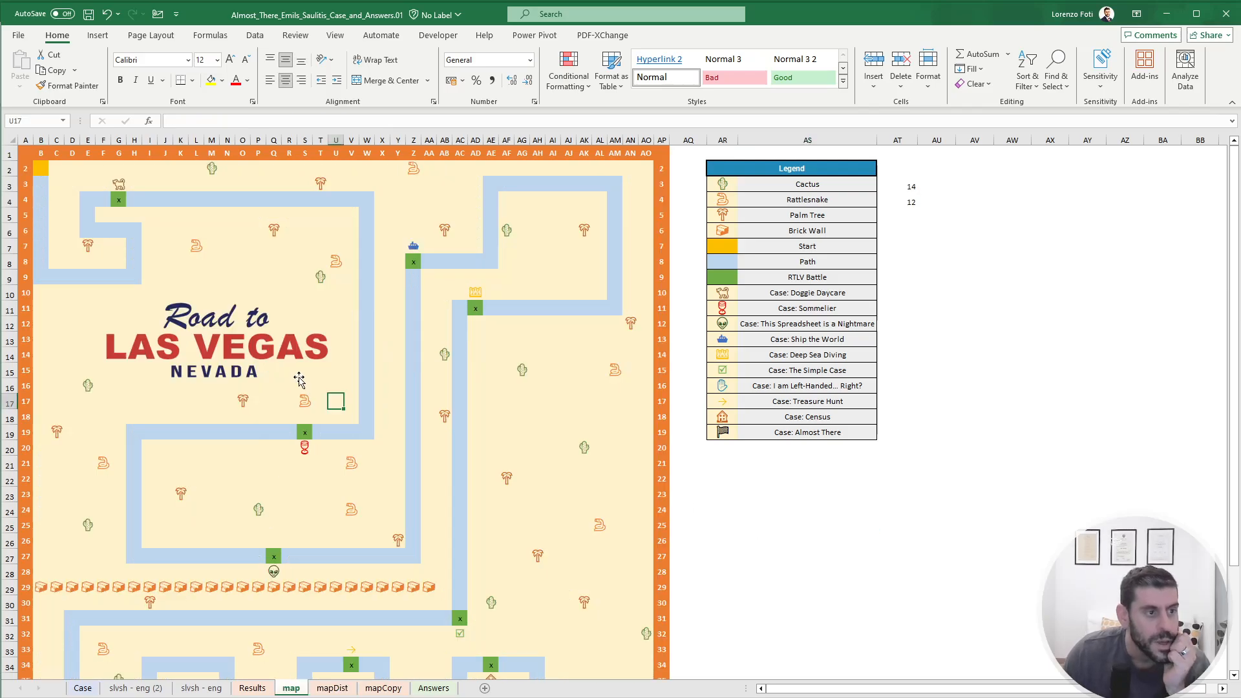
click(200, 248)
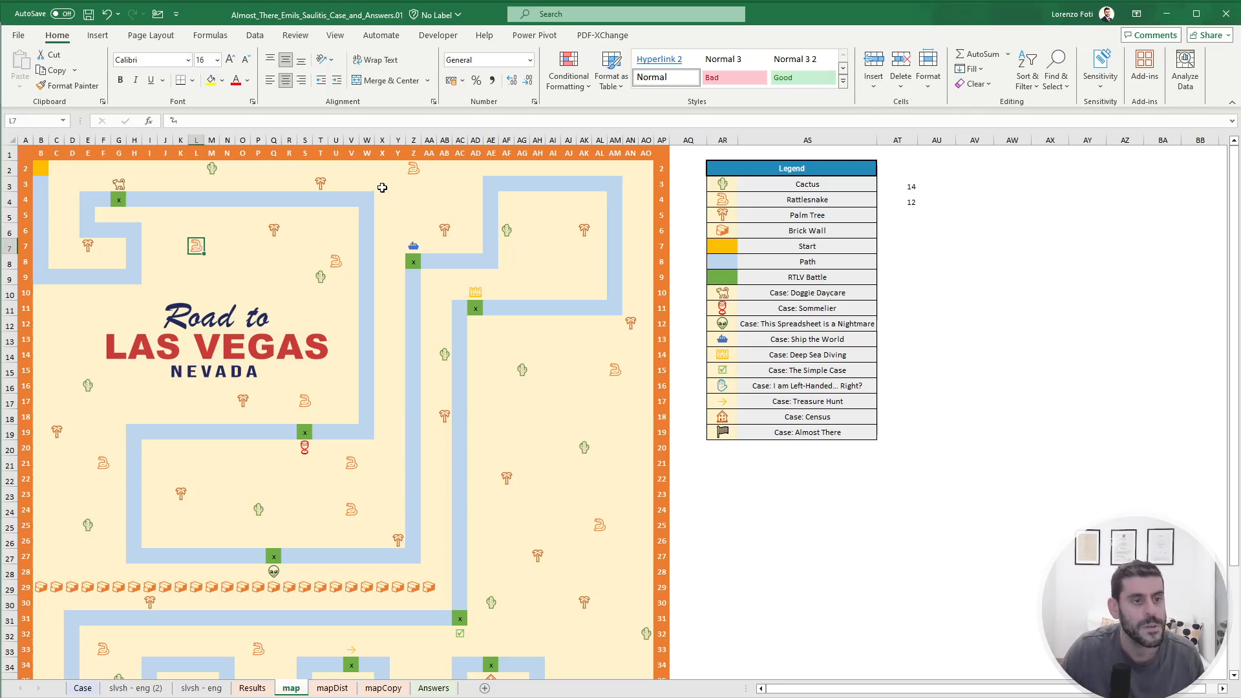
click(413, 169)
click(336, 261)
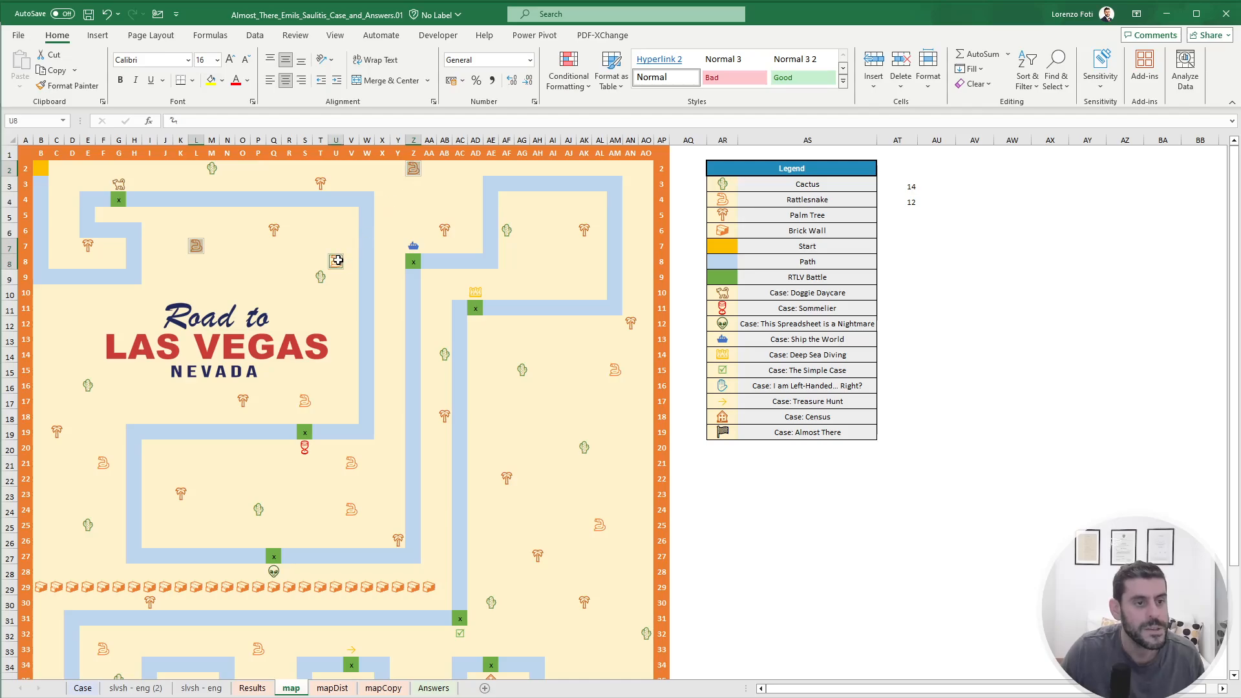
click(614, 370)
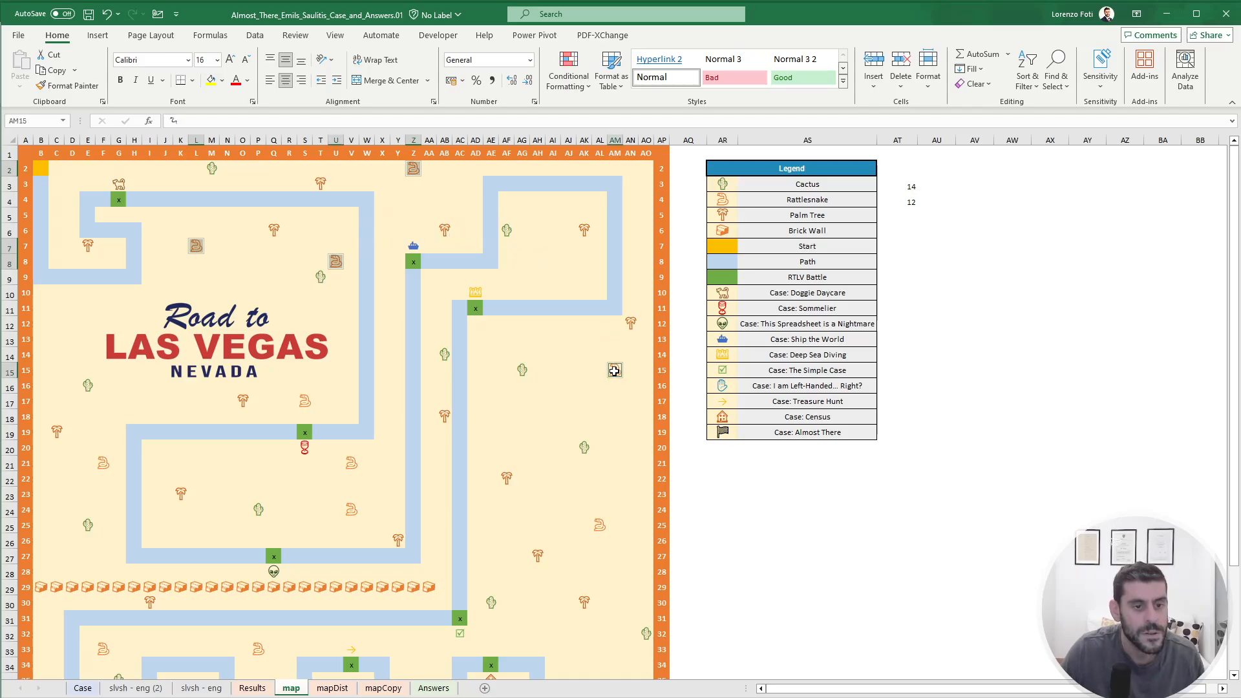
click(599, 525)
click(351, 511)
click(352, 463)
click(306, 401)
click(97, 465)
drag(44, 587, 432, 584)
scroll(350, 563, down, 4)
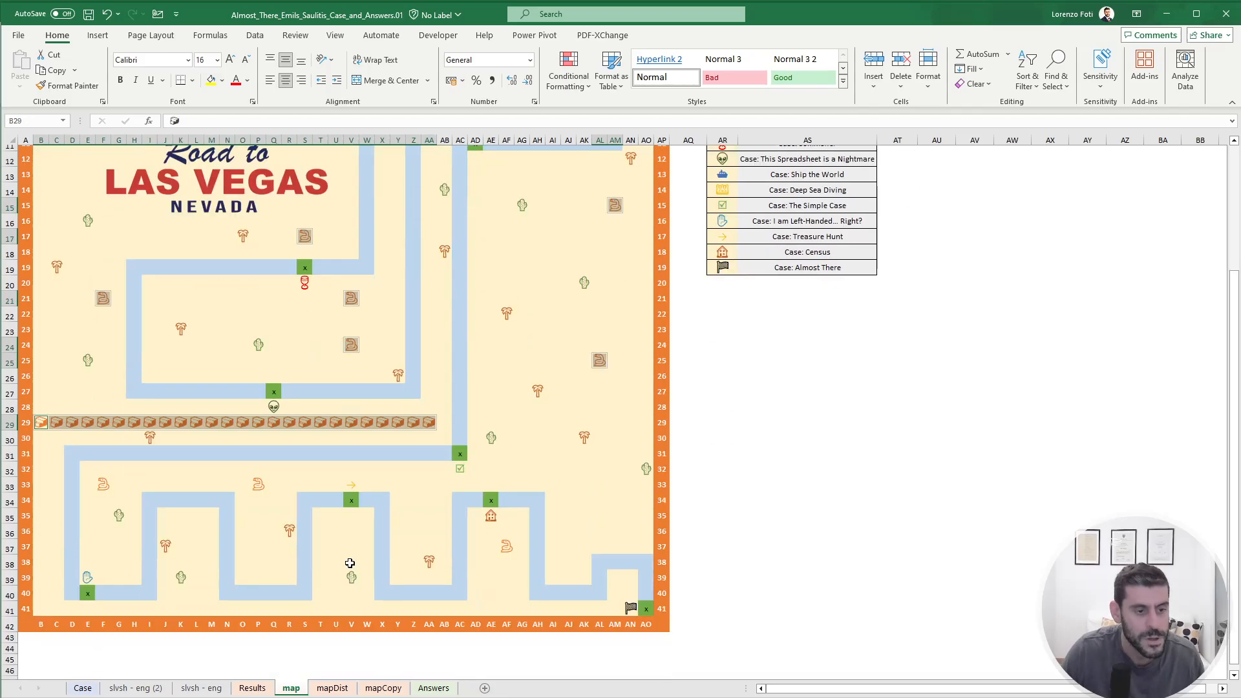
click(103, 485)
ctrl+click(258, 485)
click(508, 547)
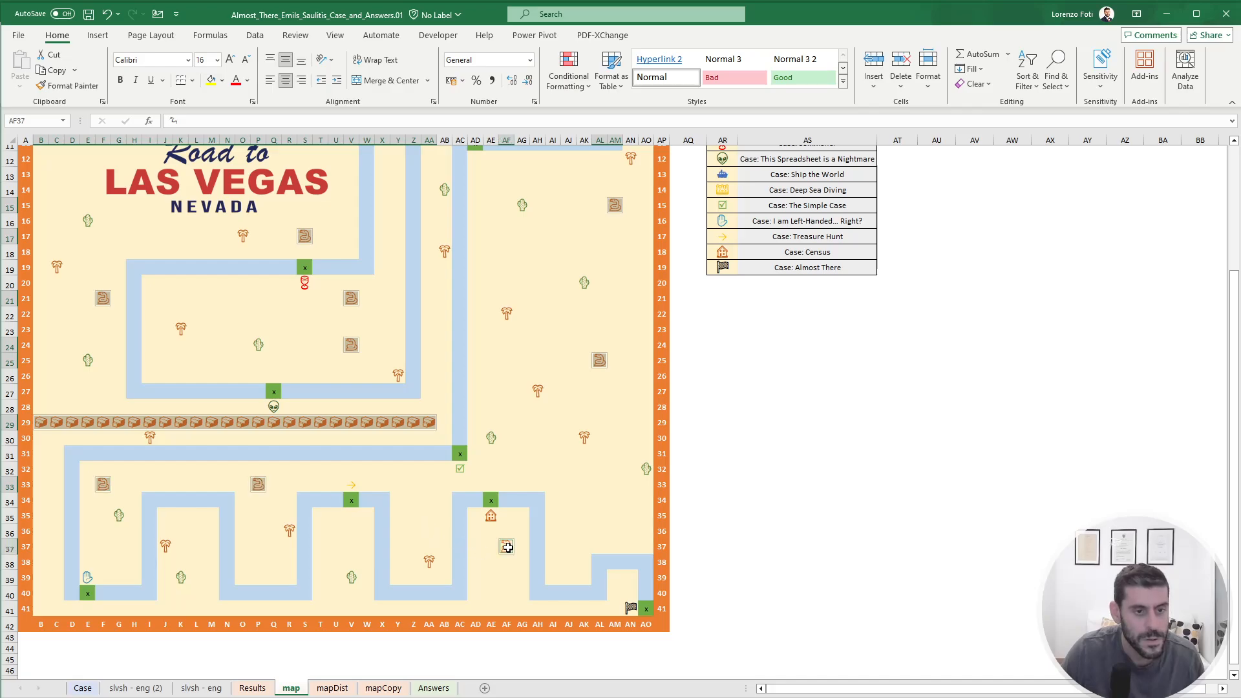
scroll(527, 439, up, 4)
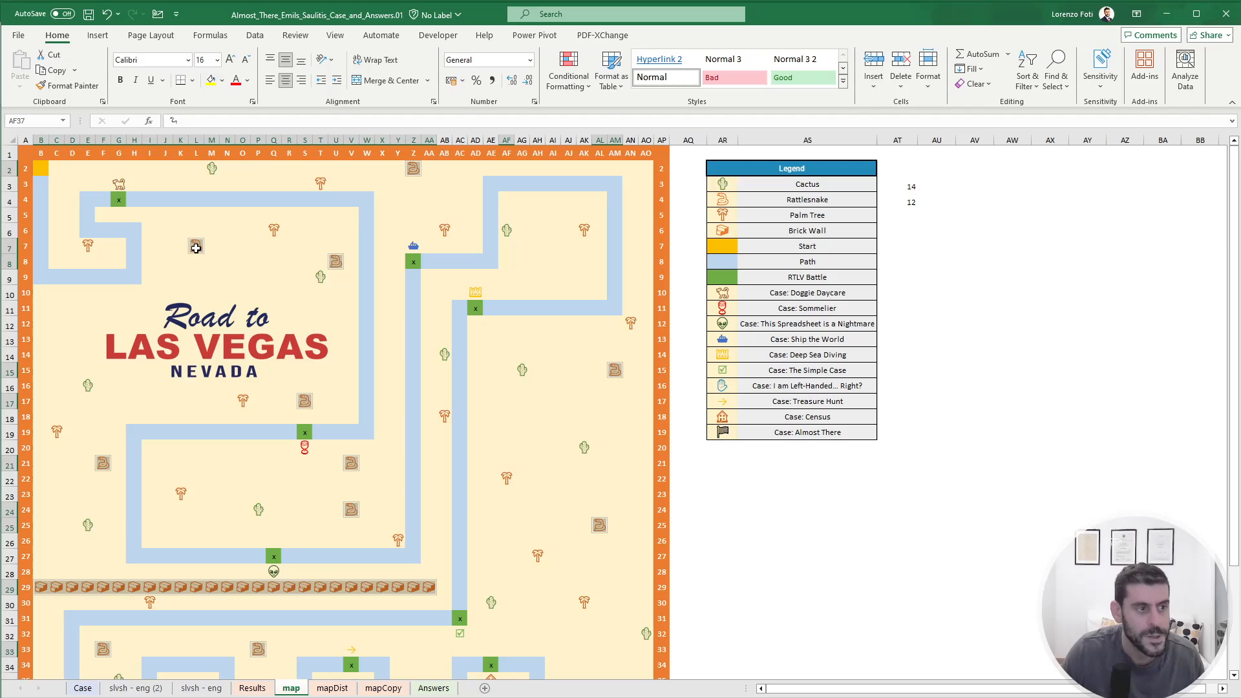
key(ctrl+c)
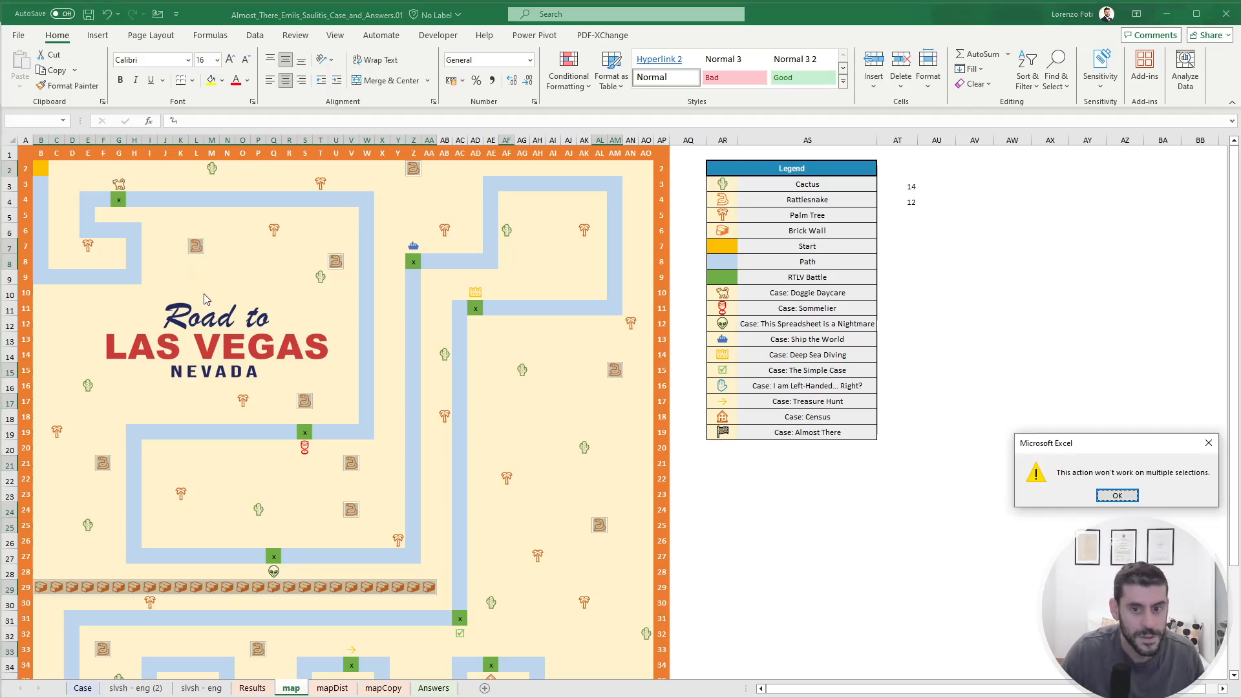
key(Return)
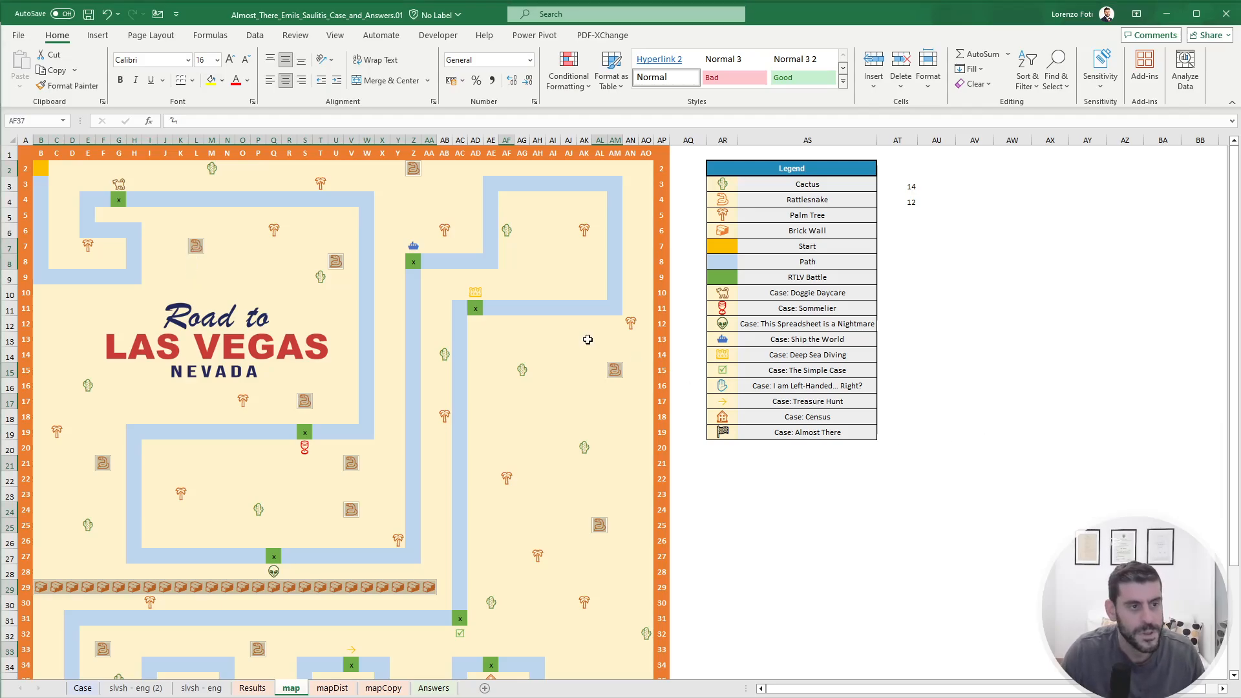
Clear the 3×3 block K6:M8 on mapDist around the rattlesnake at L7.
click(197, 246)
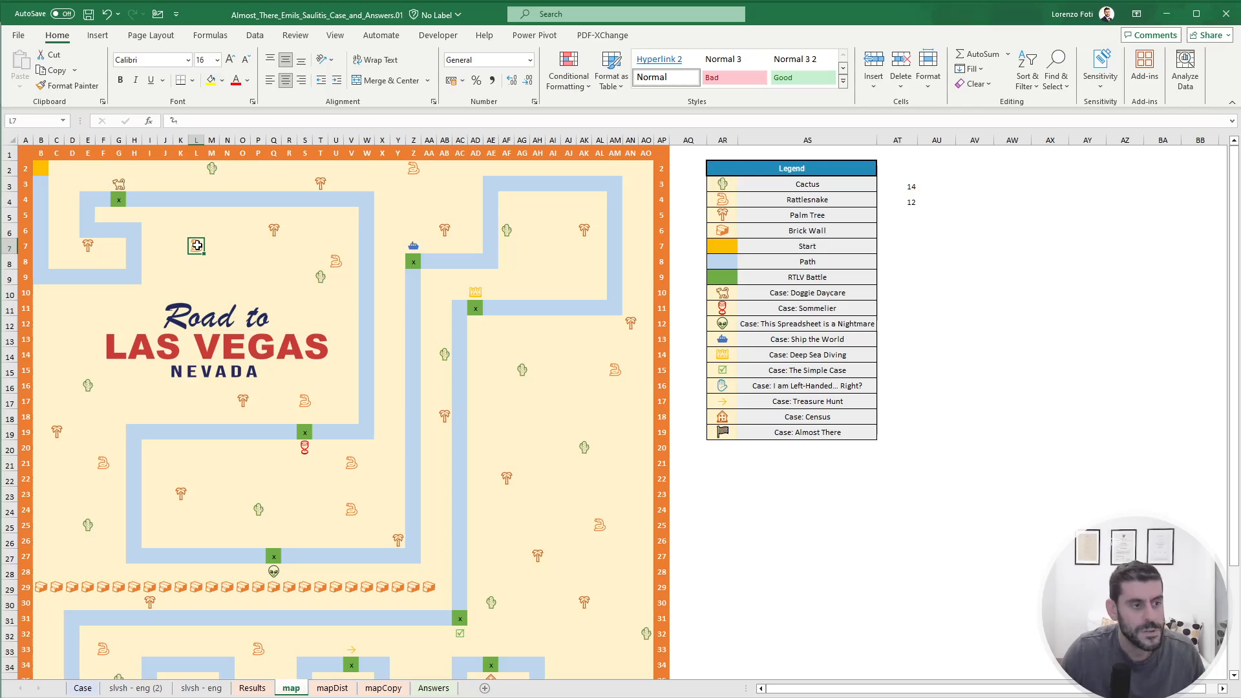
click(341, 690)
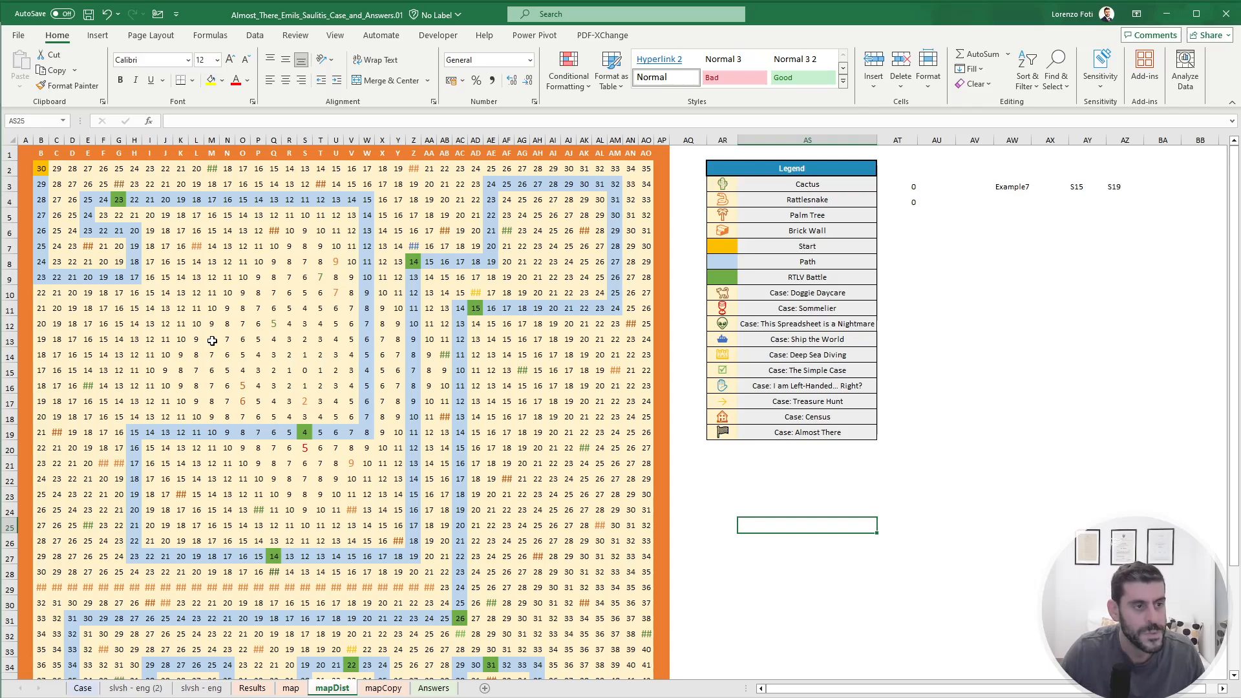
click(201, 246)
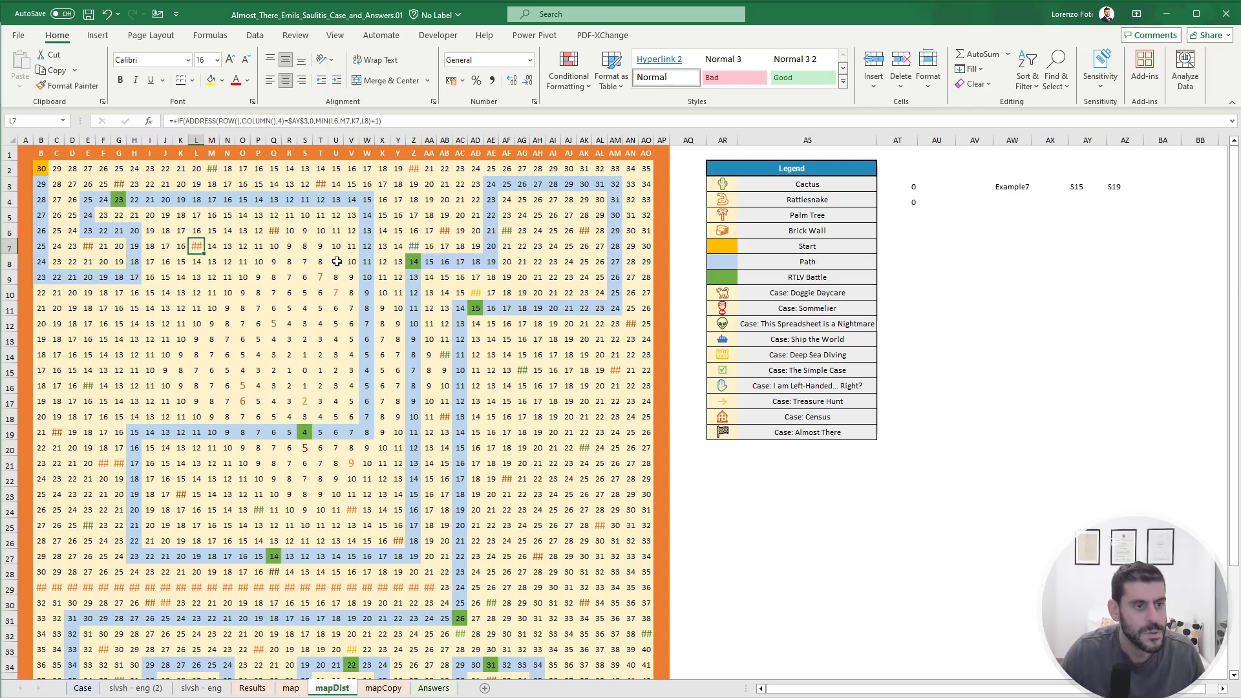
key(Left)
key(Up)
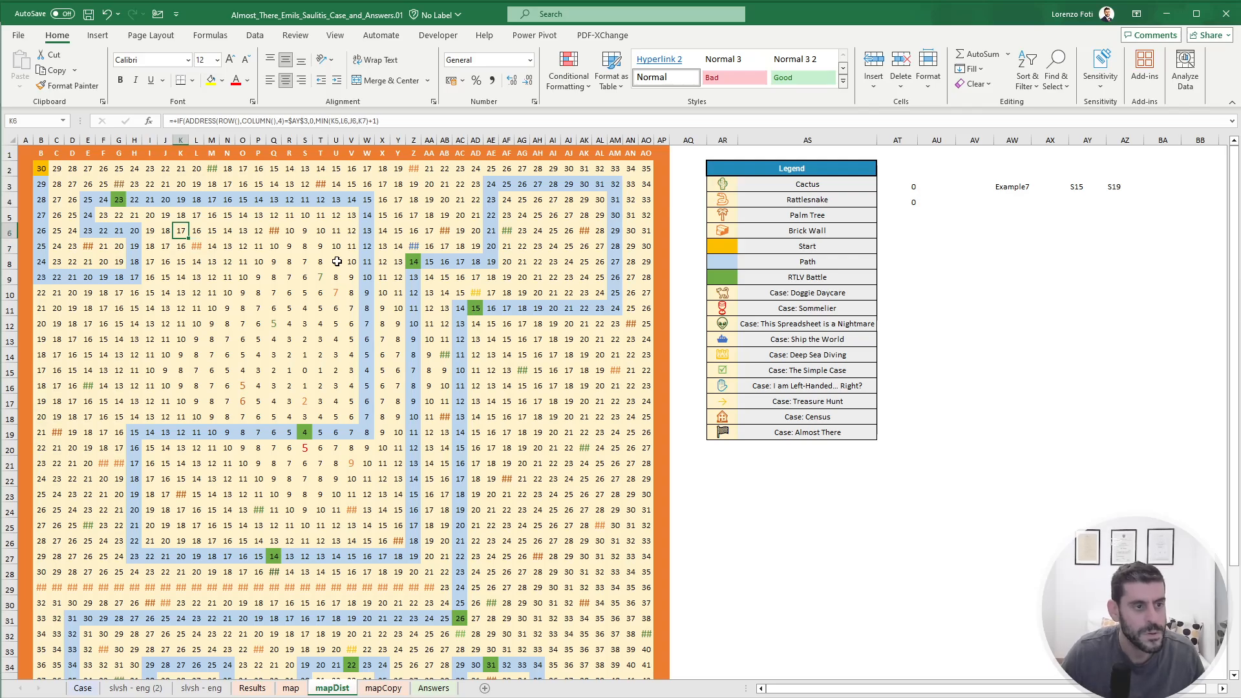
key(shift+Right)
key(shift+Right)
key(shift+Down)
key(shift+Down)
key(Delete)
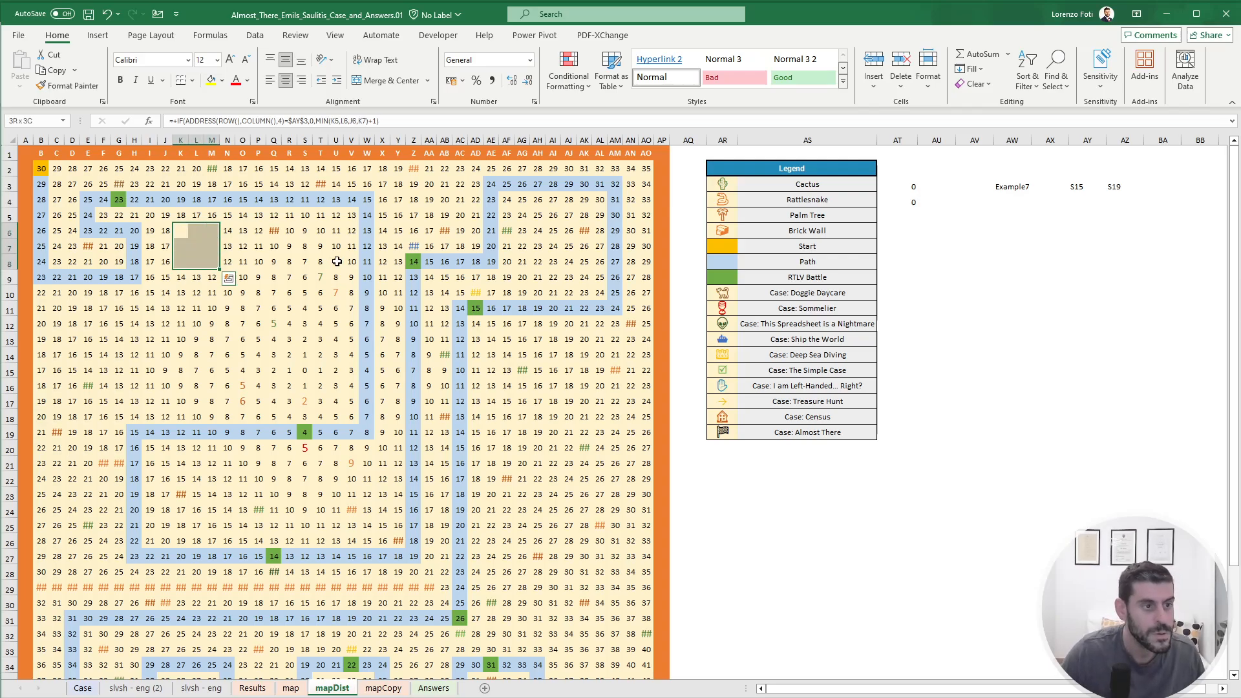
Locate the rattlesnake at Z2 on the map sheet and clear the surrounding cells Y2:AA3 on mapDist.
click(291, 688)
click(416, 168)
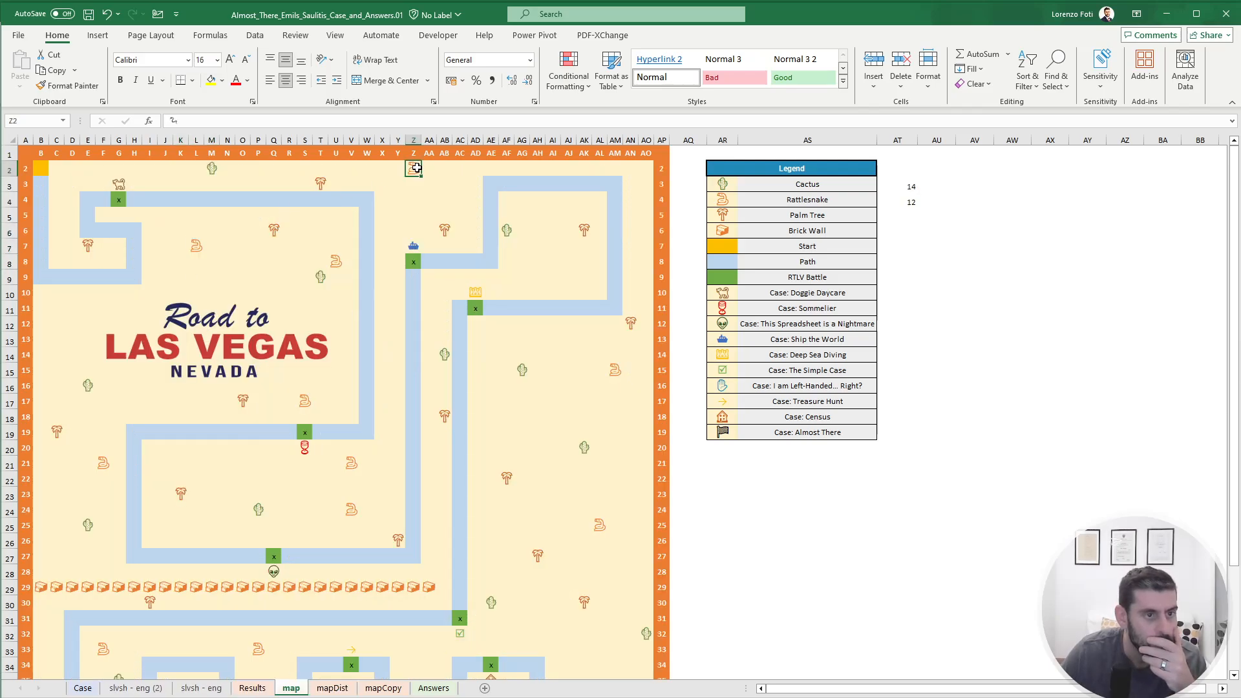
click(332, 688)
drag(406, 167, 429, 184)
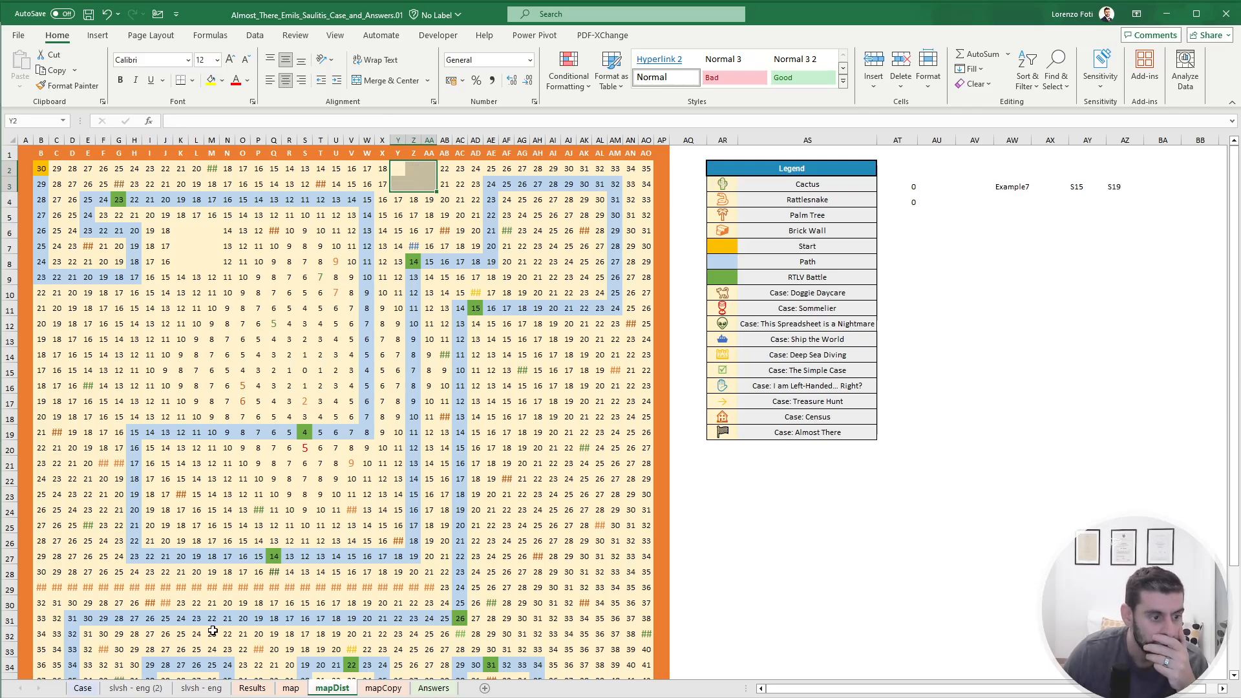
Locate the rattlesnake at U8 on the map sheet and clear the surrounding block T7:V9 on mapDist.
click(137, 689)
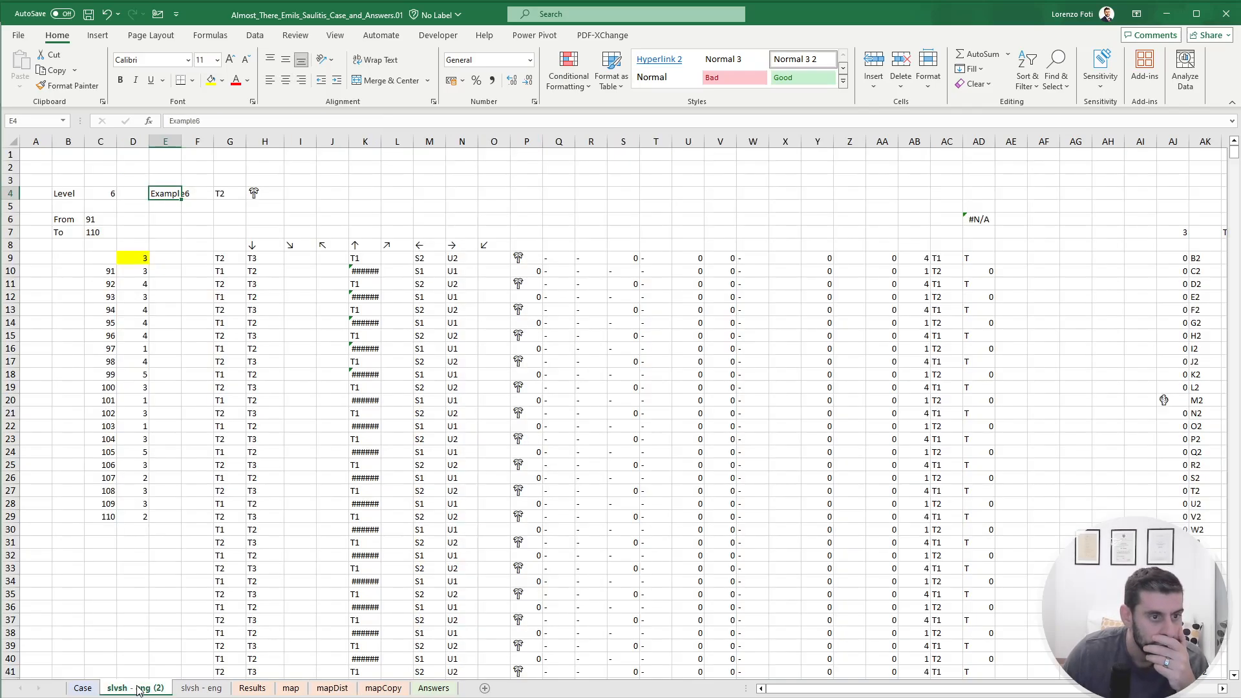
click(291, 688)
click(334, 261)
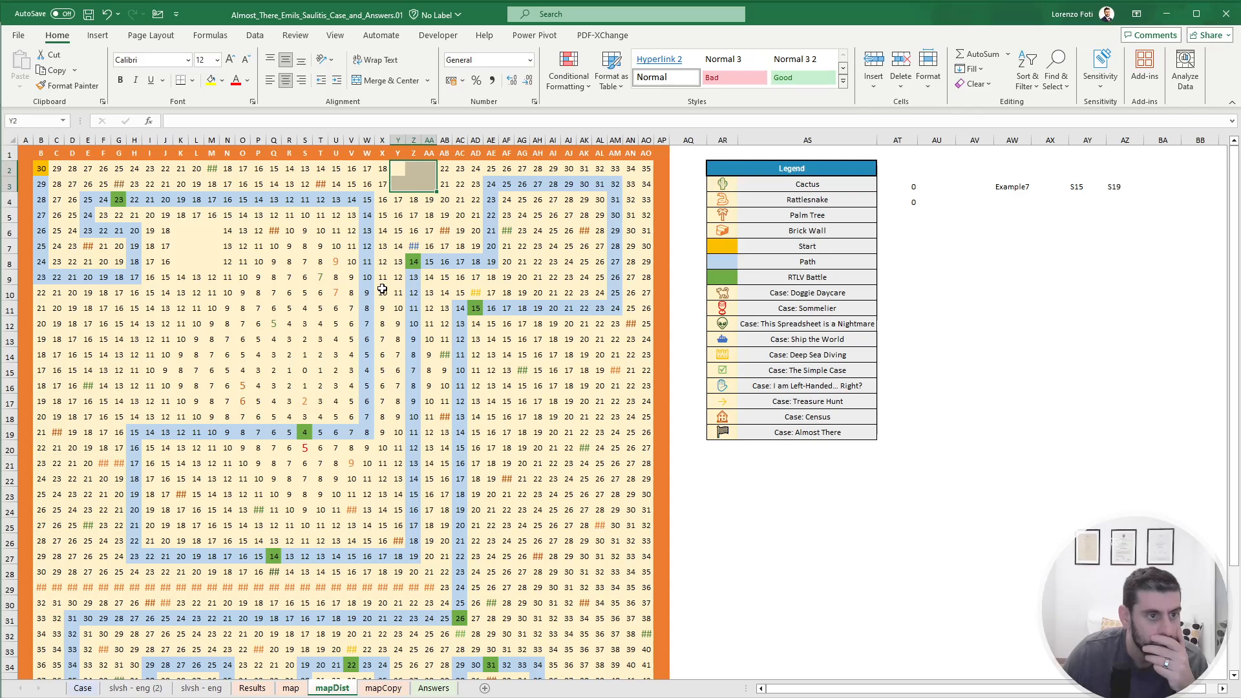
click(337, 261)
key(Up)
key(Left)
key(shift+Right)
key(shift+Right)
key(shift+Down)
key(shift+Down)
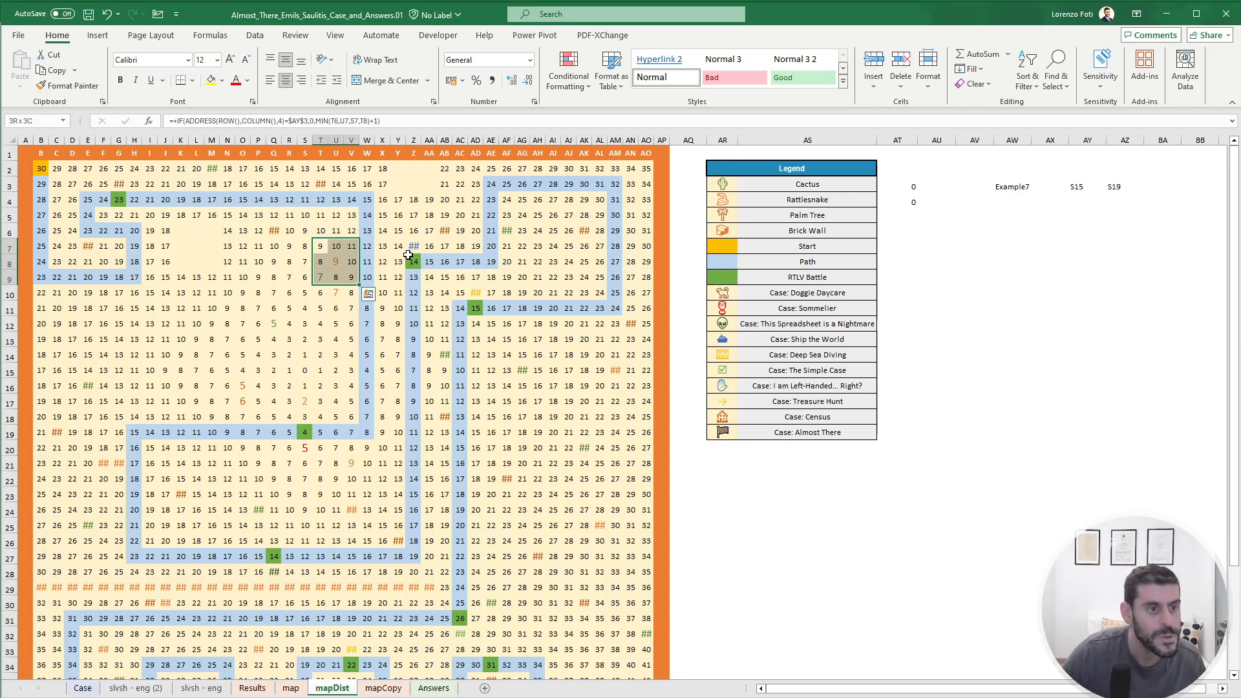
key(Delete)
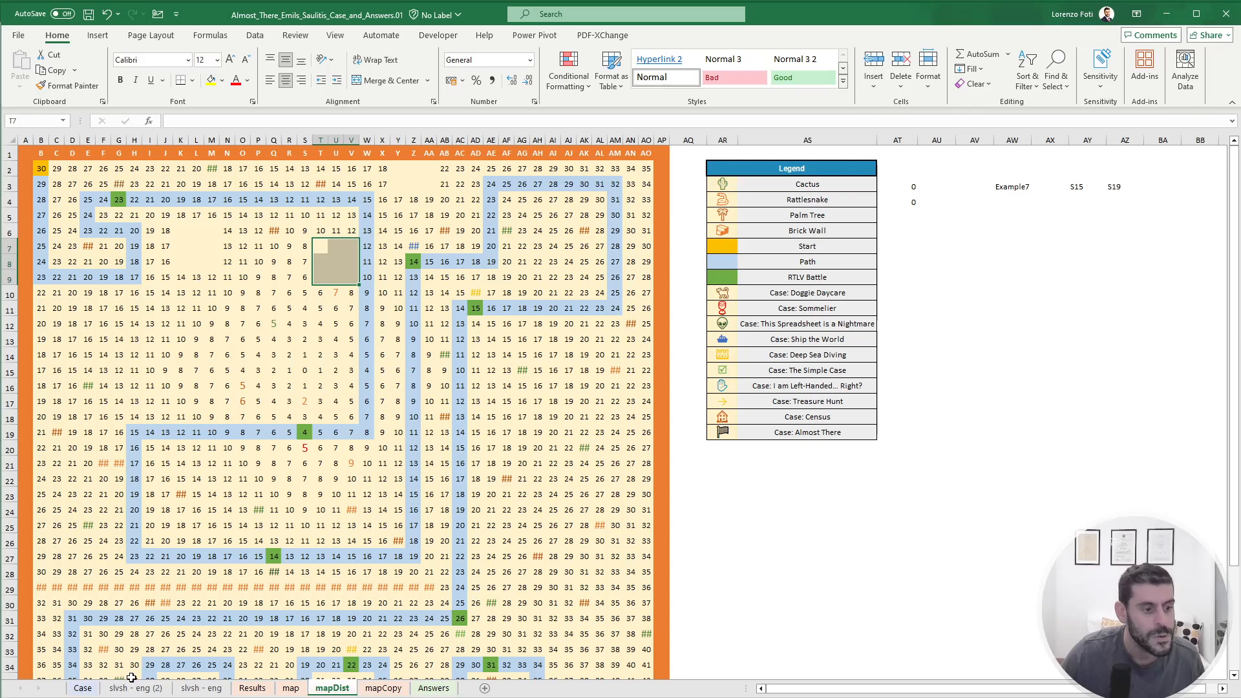
Locate the rattlesnake at AM15 on the map sheet and clear the surrounding block AL14:AN16 on mapDist.
click(291, 689)
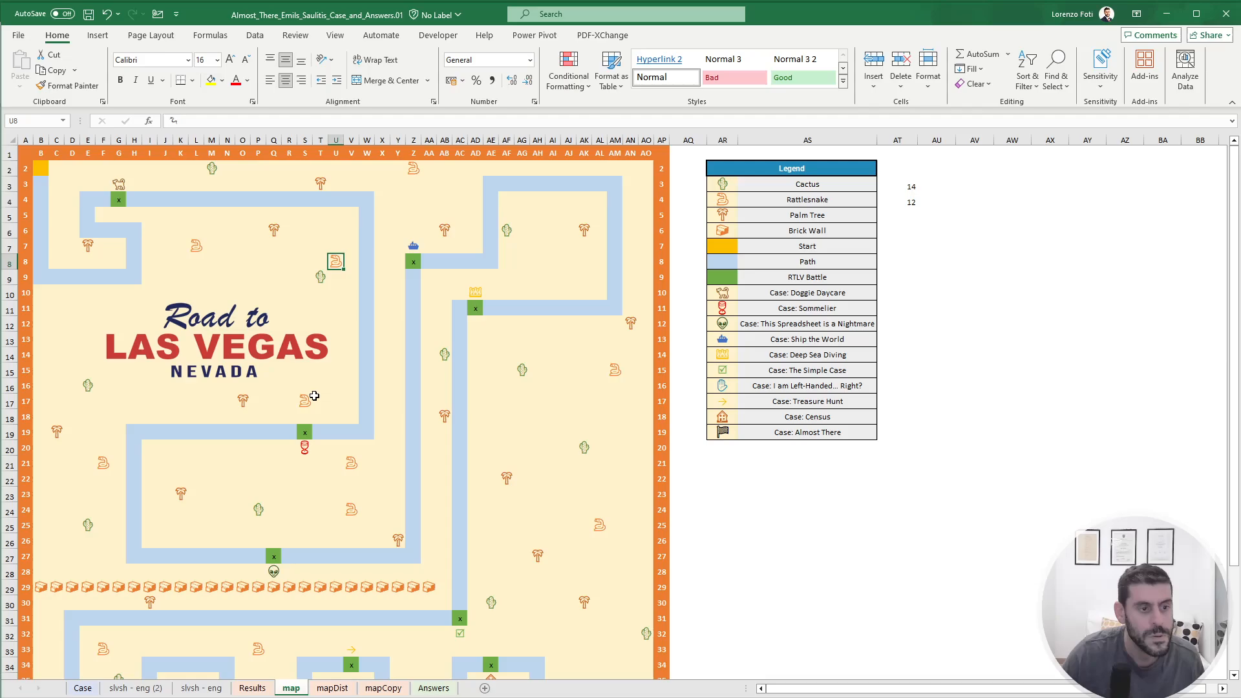
click(618, 367)
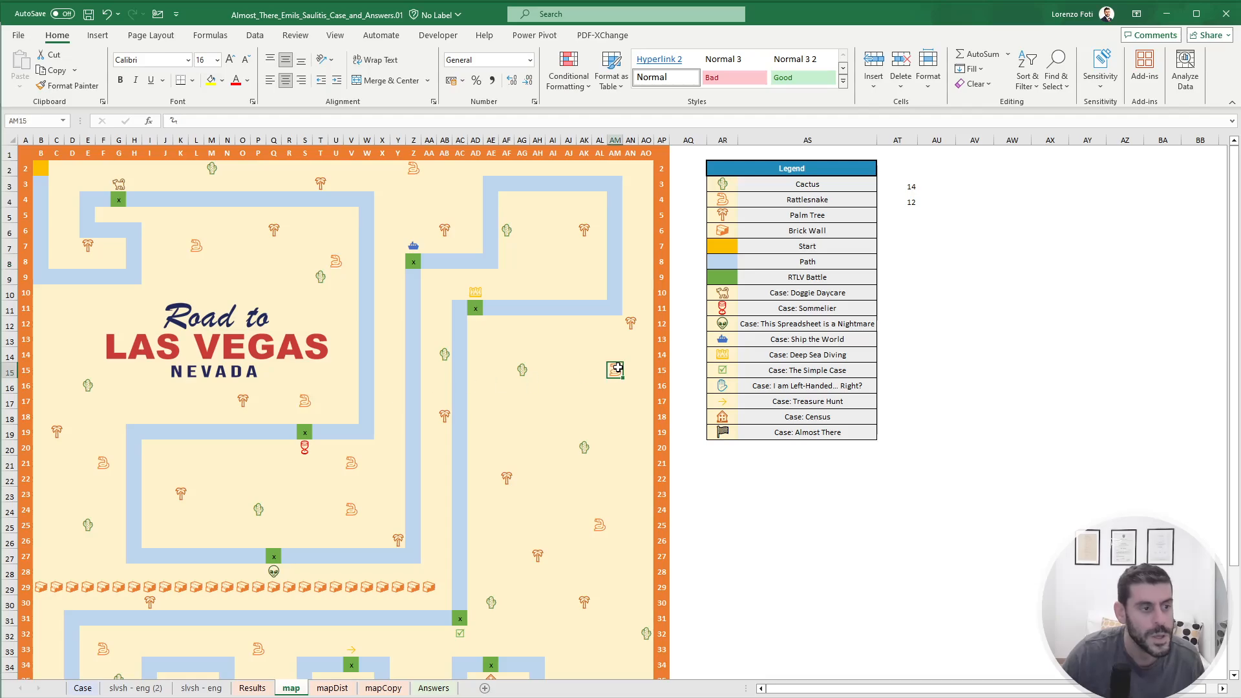
click(332, 686)
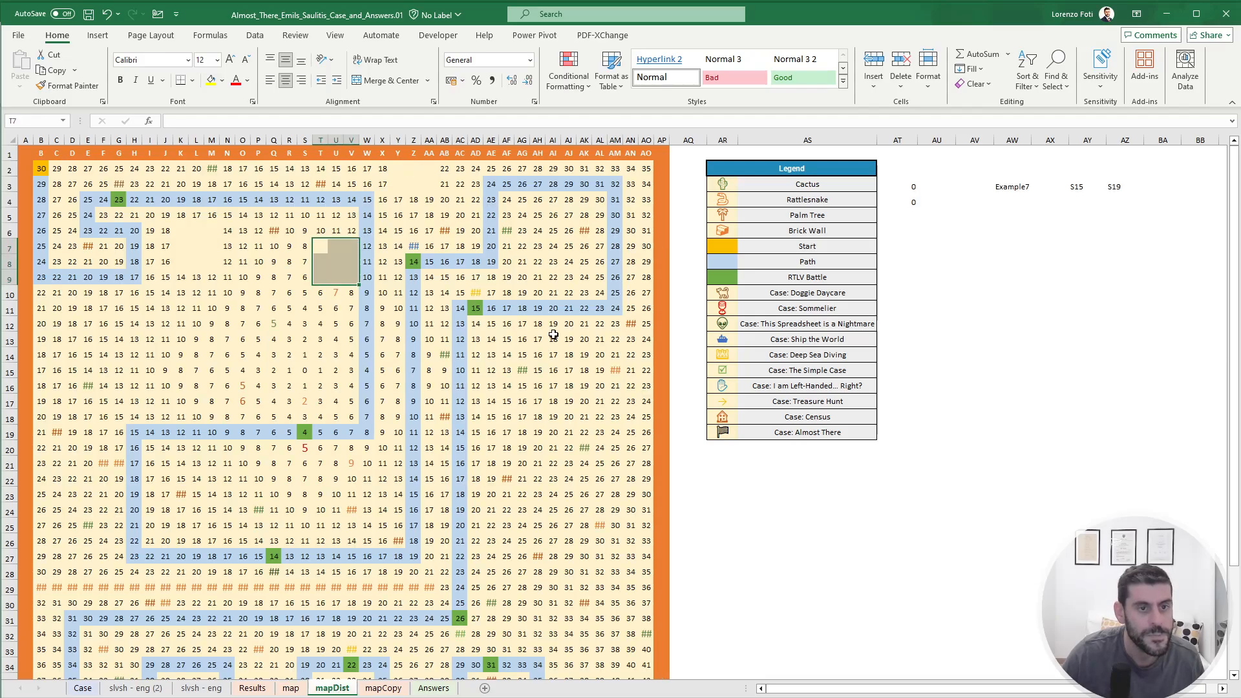
click(613, 278)
key(Down)
key(Down)
key(Down)
key(Down)
key(Down)
key(Down)
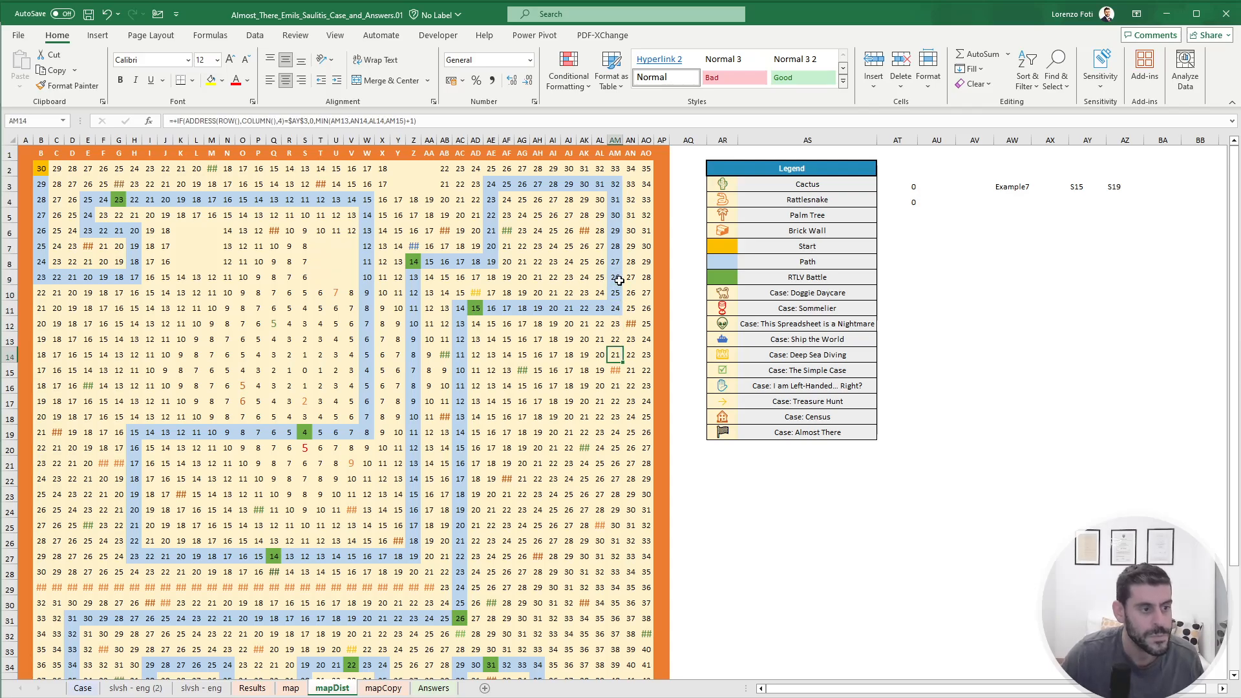
key(Up)
key(Left)
key(shift+Right)
key(shift+Right)
key(shift+Down)
key(shift+Down)
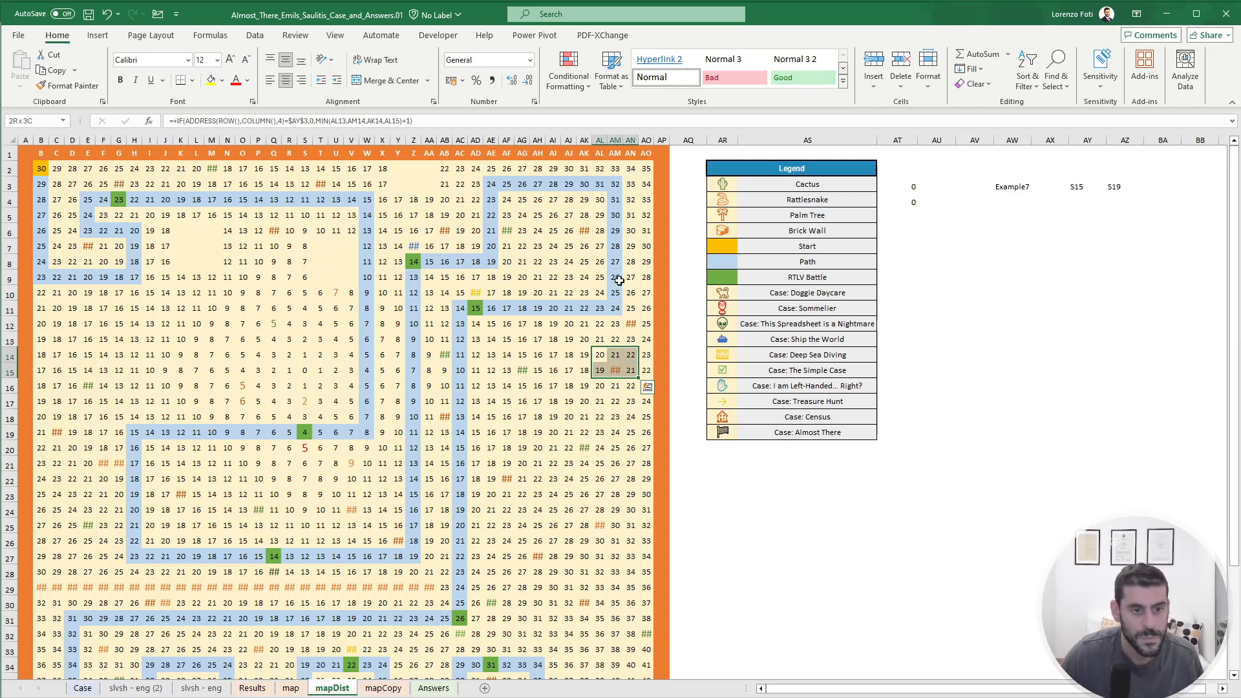
key(Delete)
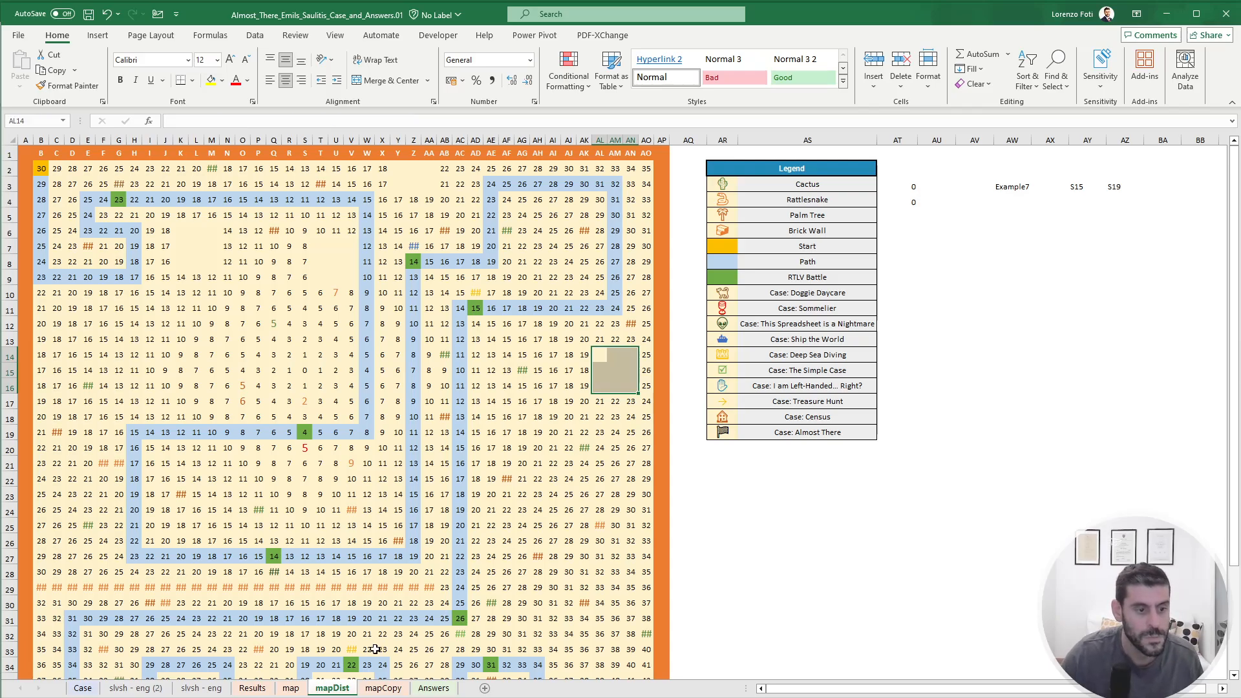
Locate the rattlesnake at S17 on the map sheet and clear the surrounding block R16:T18 on mapDist.
click(291, 689)
click(304, 399)
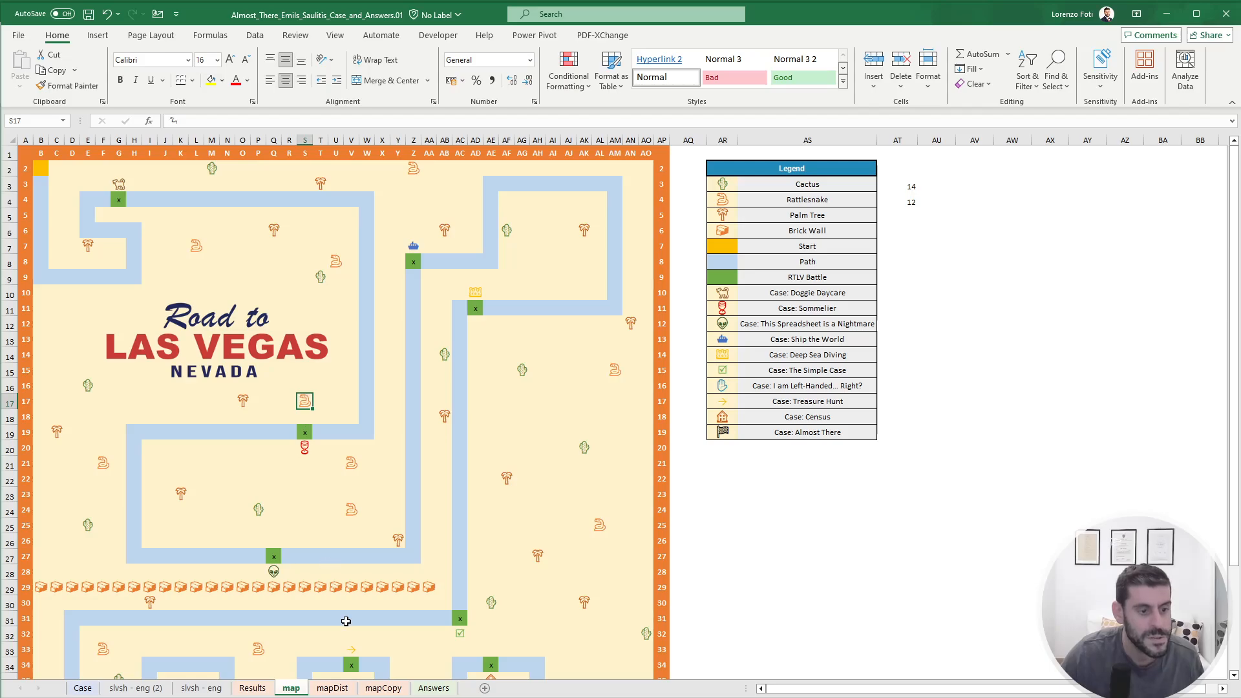
click(383, 689)
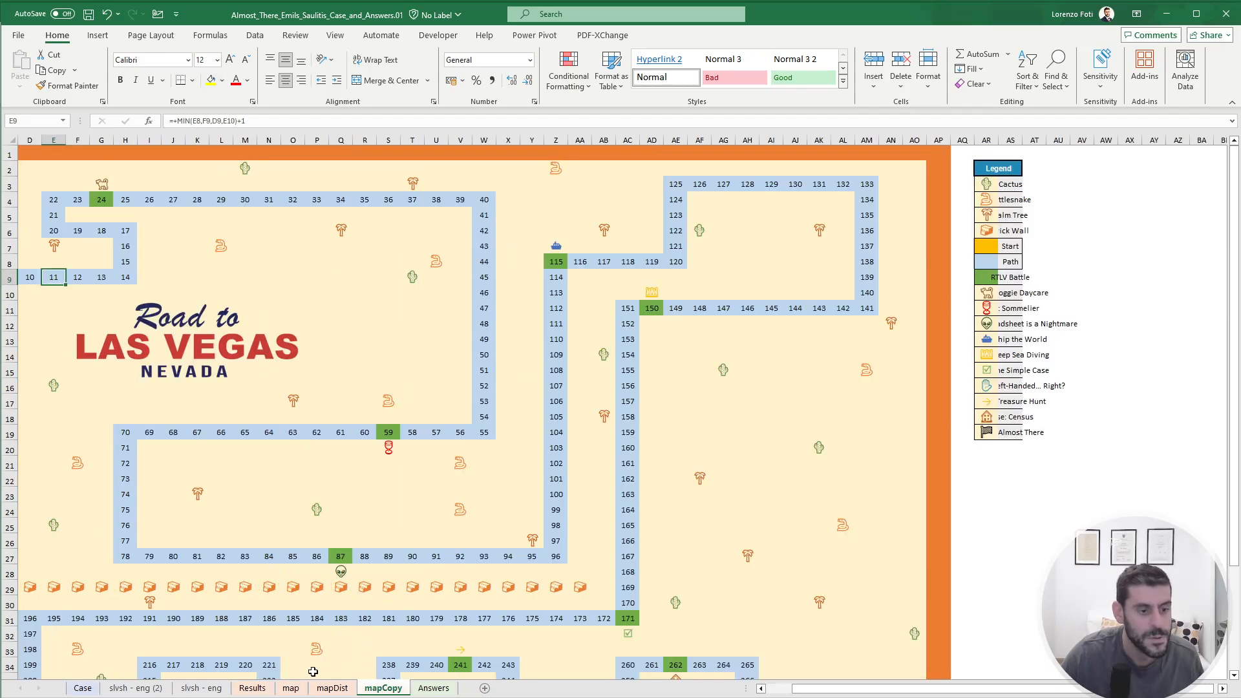
click(332, 688)
click(304, 396)
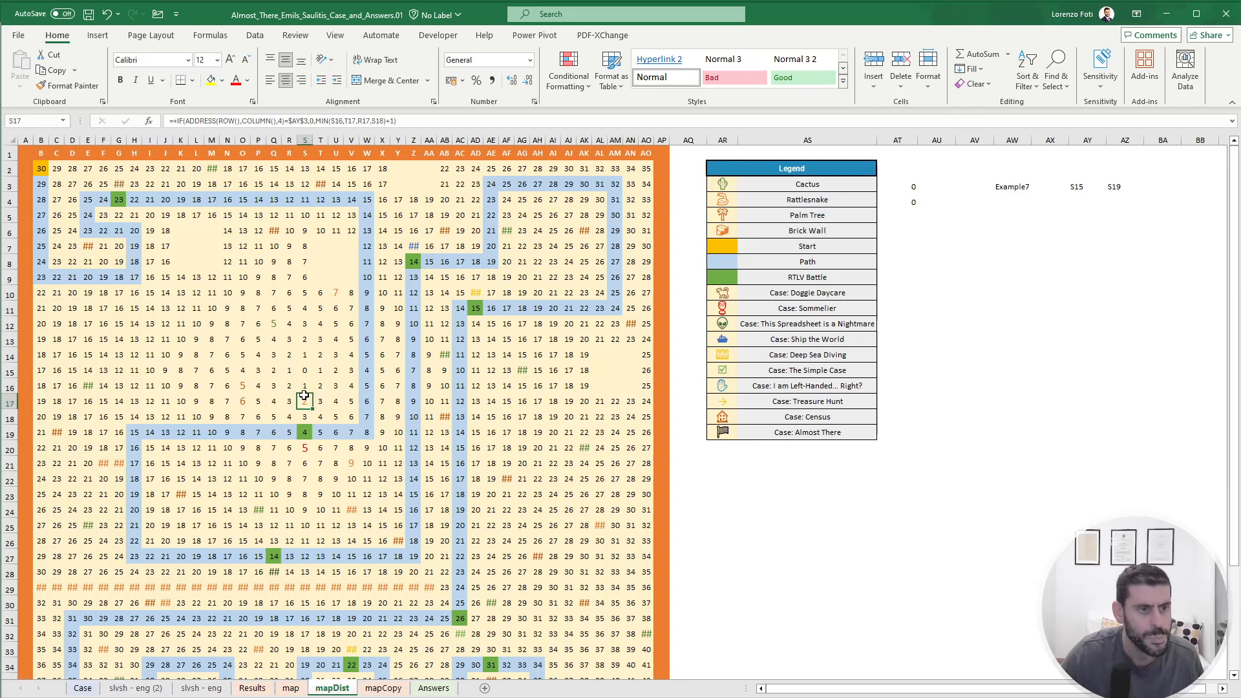
key(Up)
key(Left)
key(shift+Right)
key(shift+Right)
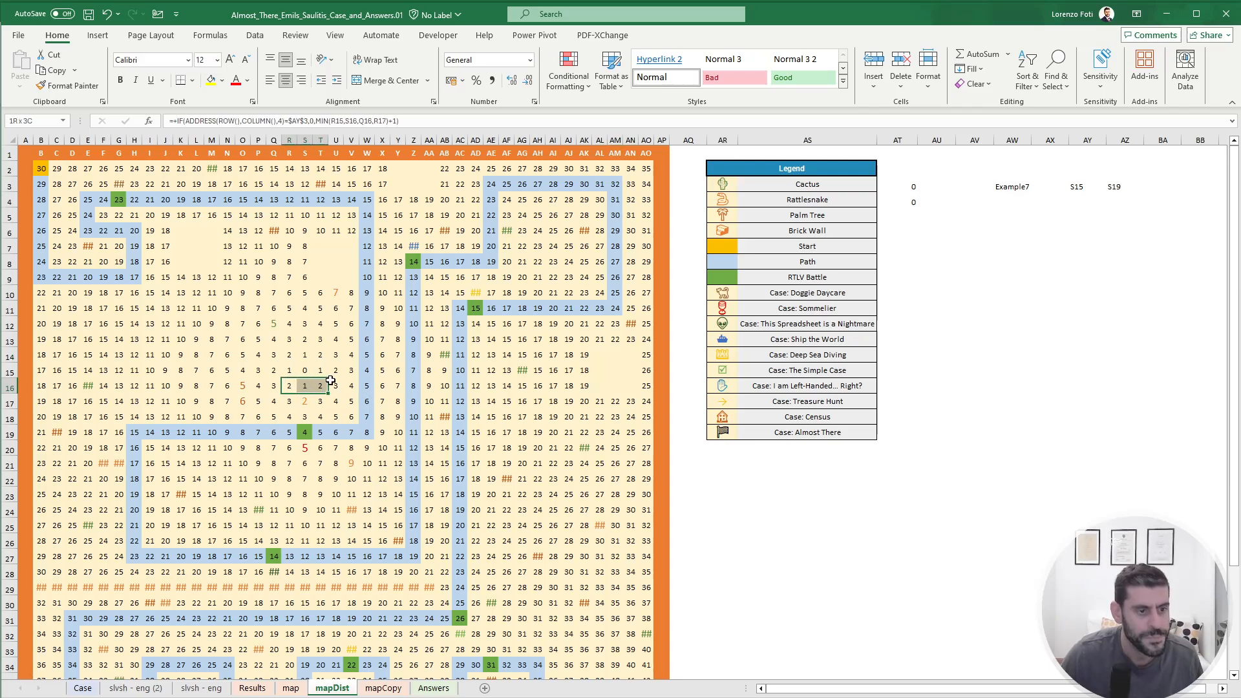
key(shift+Down)
key(shift+Down)
key(Delete)
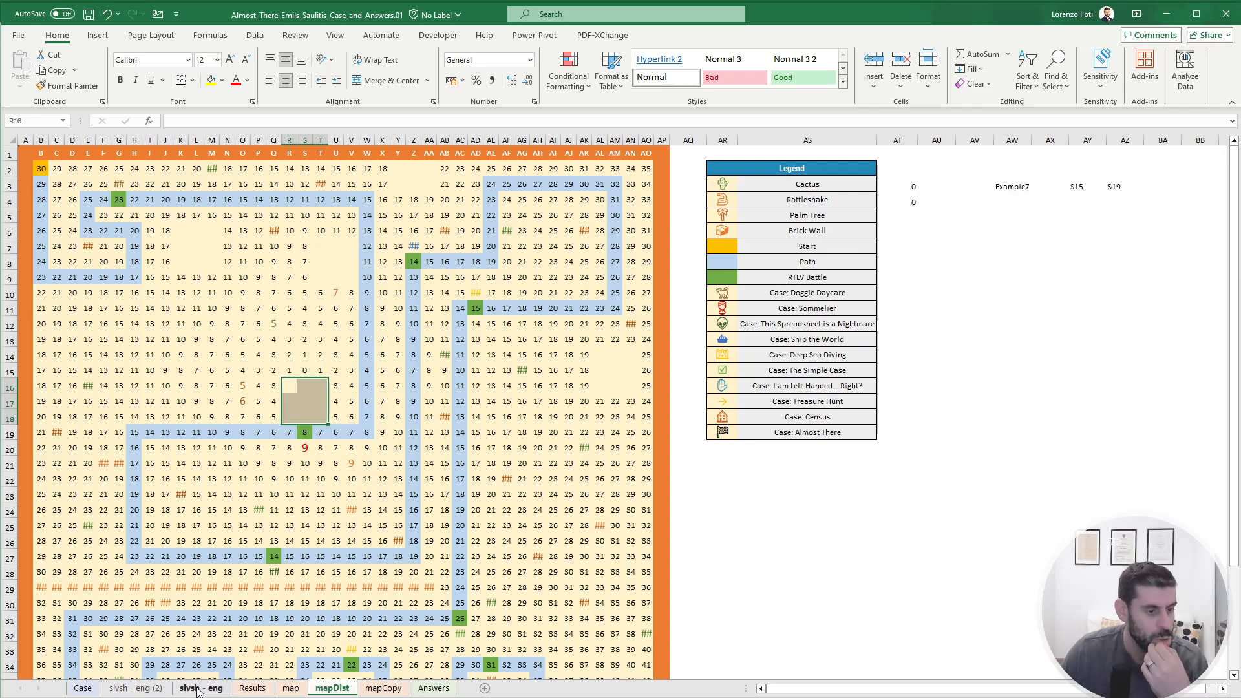
Locate the rattlesnake at F21 on the map sheet and clear the surrounding block E20:G22 on mapDist.
click(290, 688)
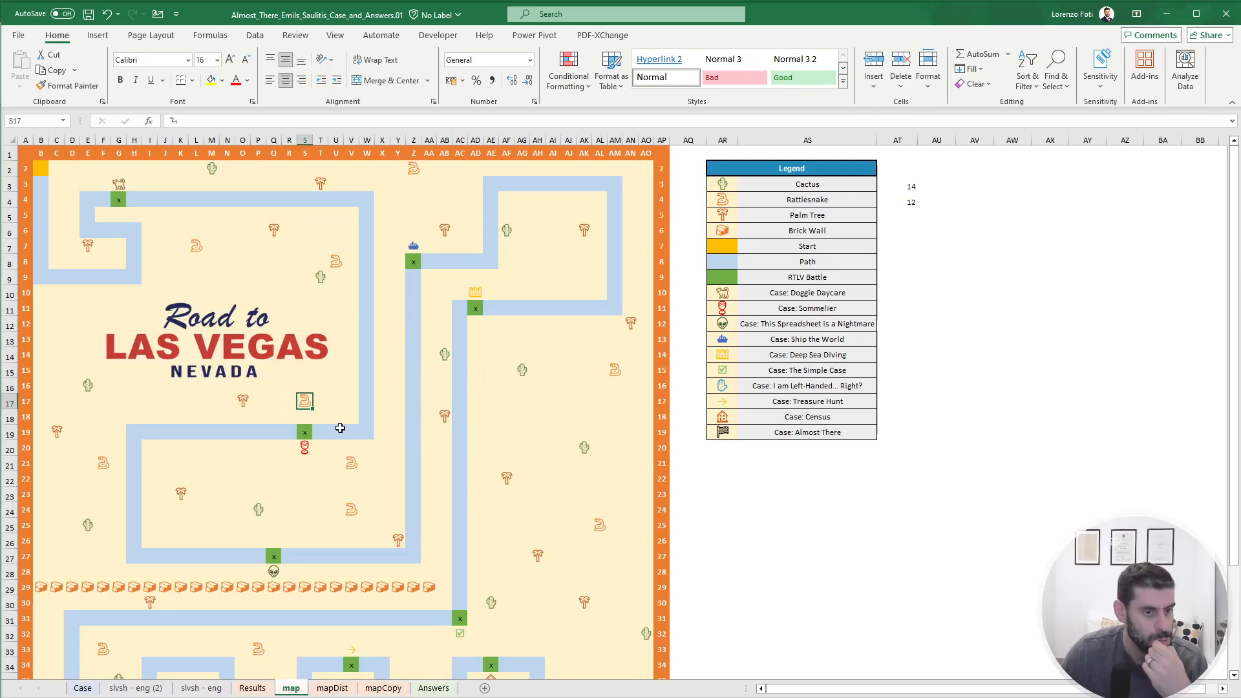
click(106, 463)
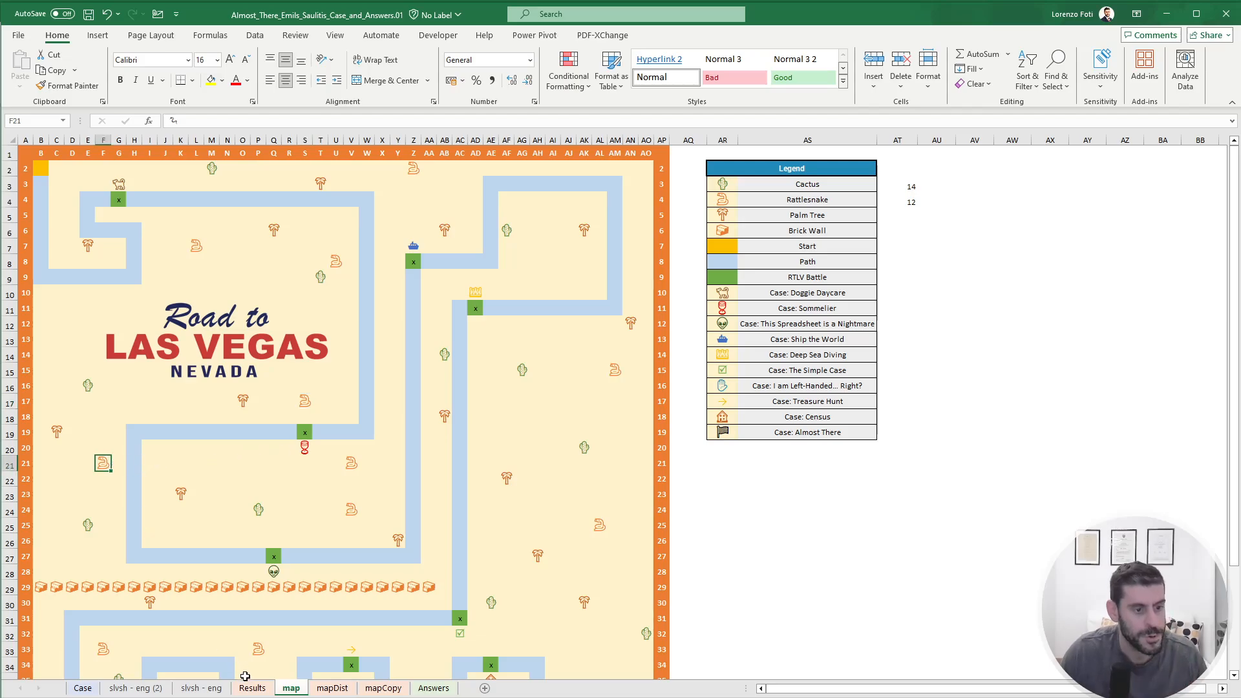
click(333, 689)
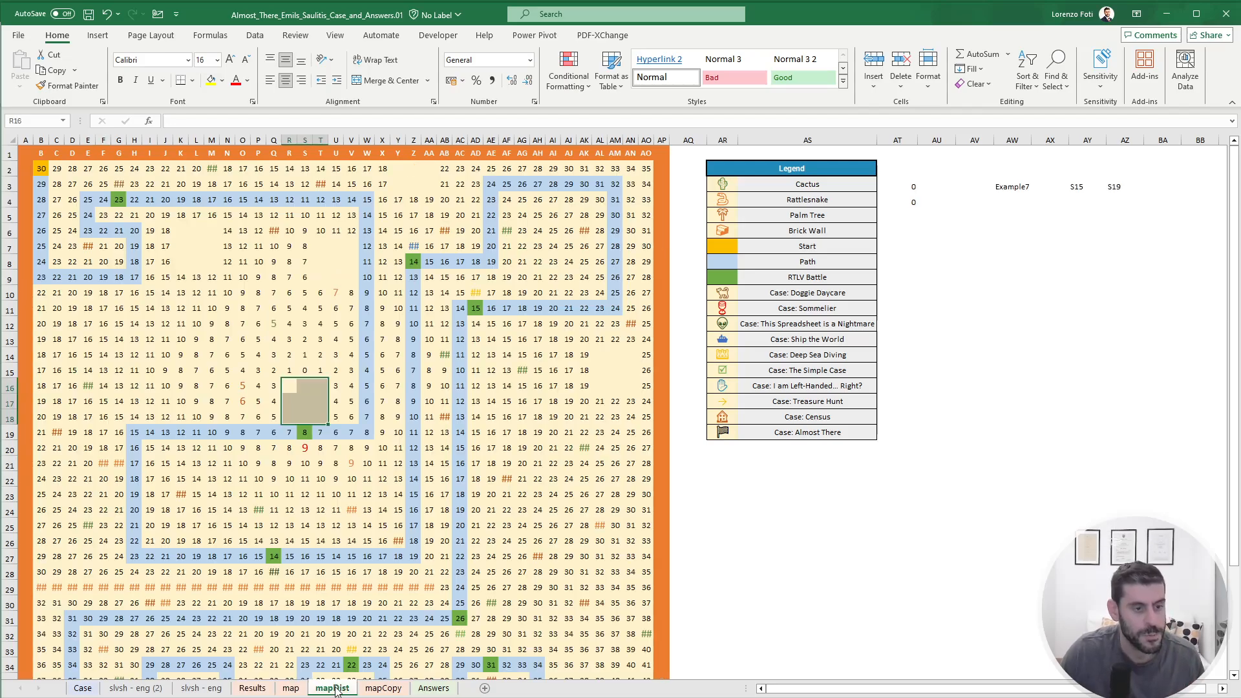
click(107, 479)
key(Up)
key(Up)
key(Left)
key(shift+Right)
key(shift+Right)
key(shift+Down)
key(shift+Down)
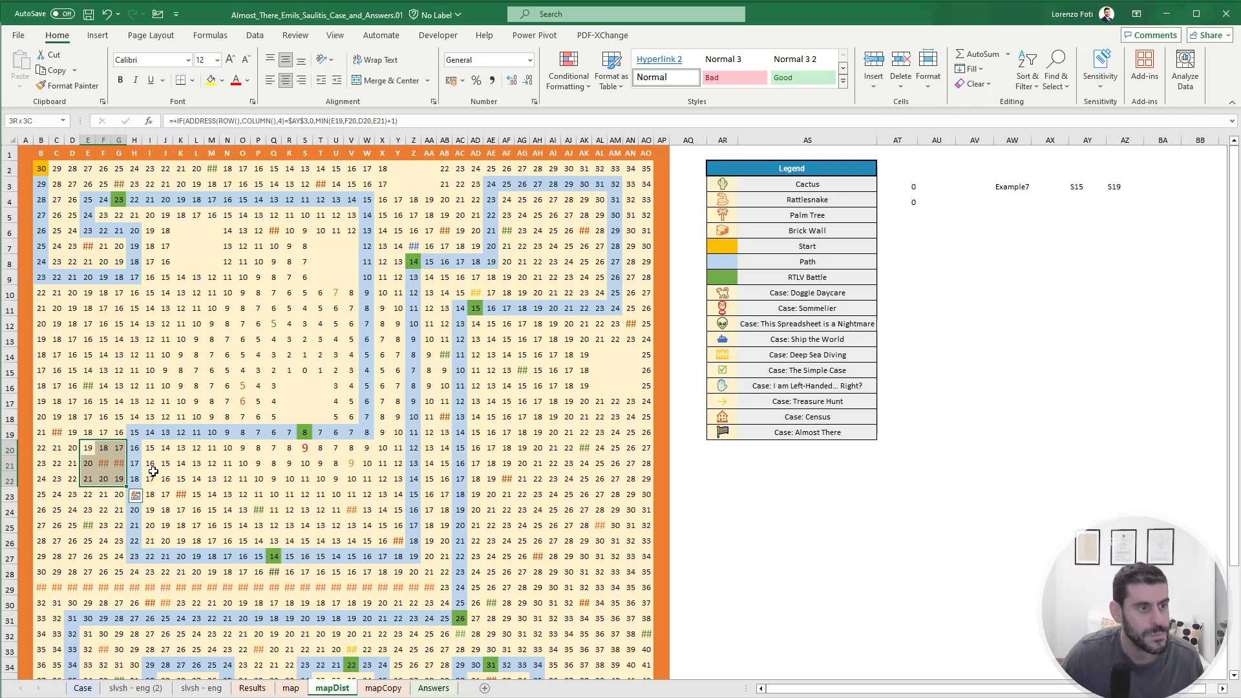
key(Delete)
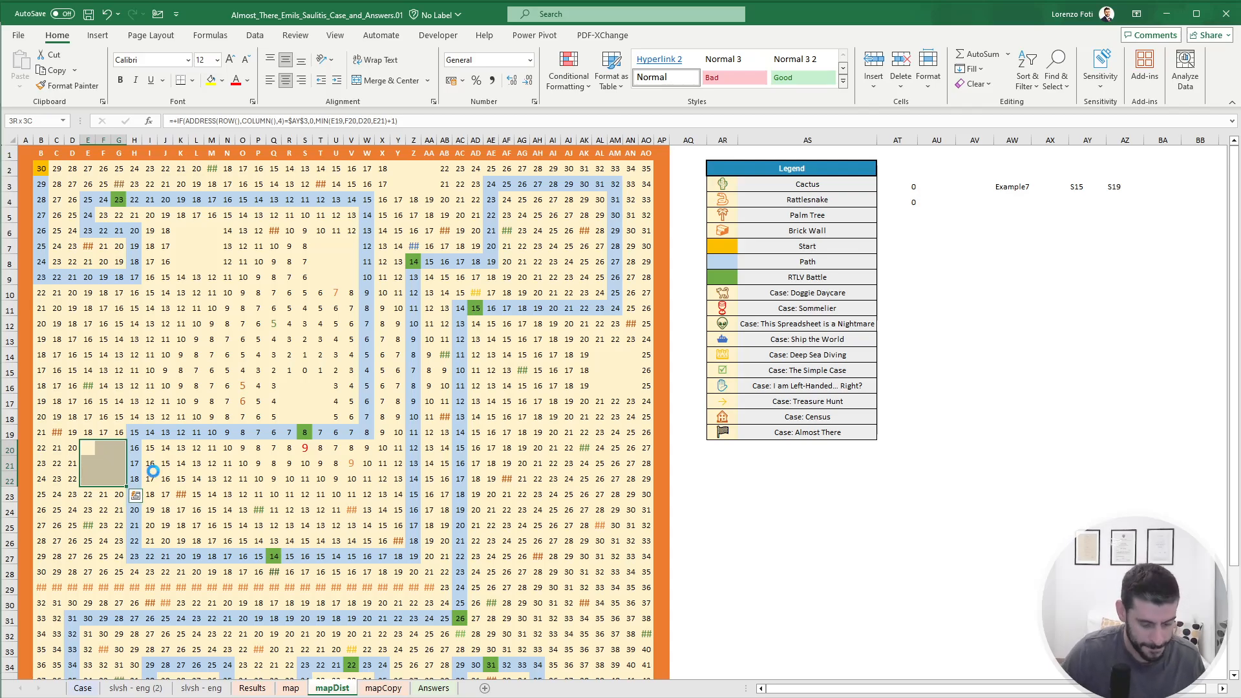
Locate the rattlesnake at V21 on the map sheet and clear the surrounding block U20:W22 on mapDist.
click(291, 689)
click(349, 461)
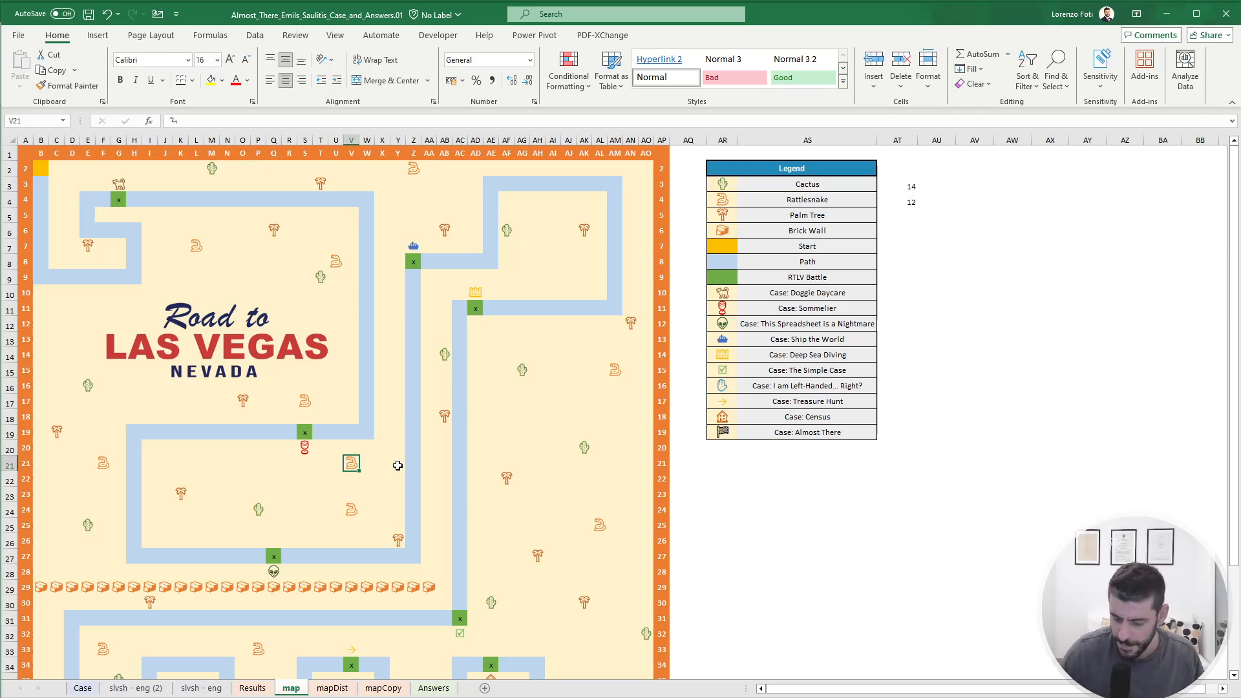
key(ctrl+Page_Down)
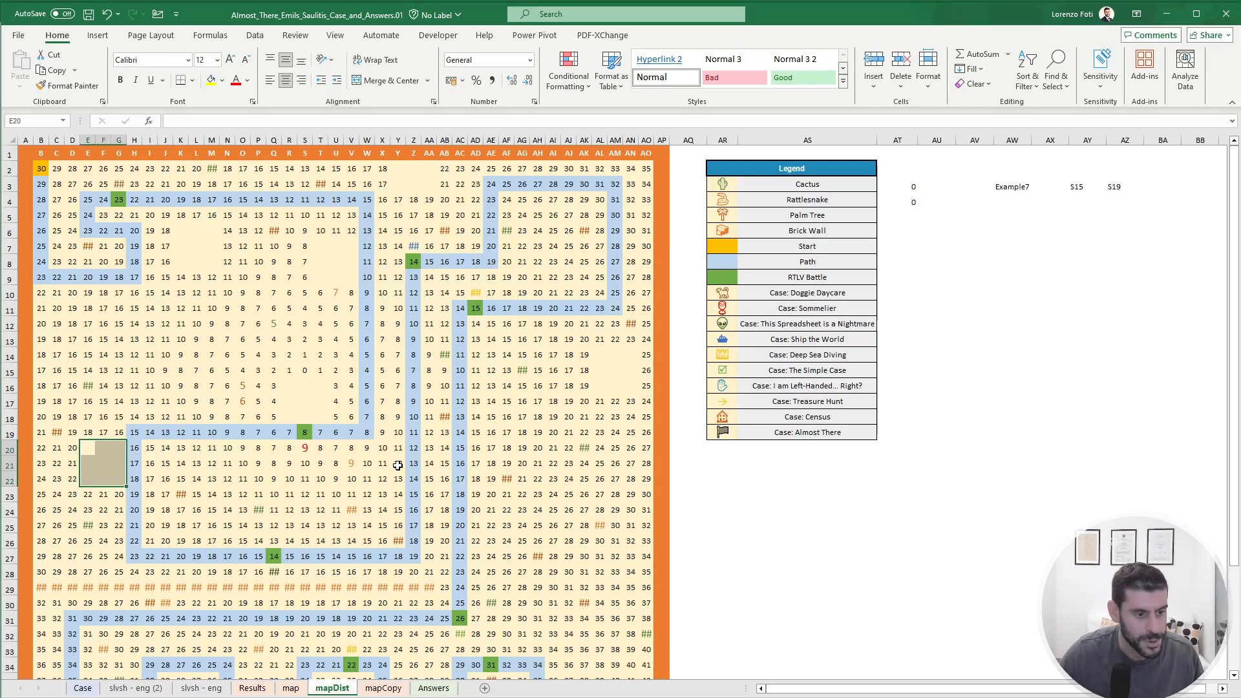
click(353, 462)
key(Left)
key(Up)
key(shift+Right)
key(shift+Right)
key(shift+Down)
key(shift+Down)
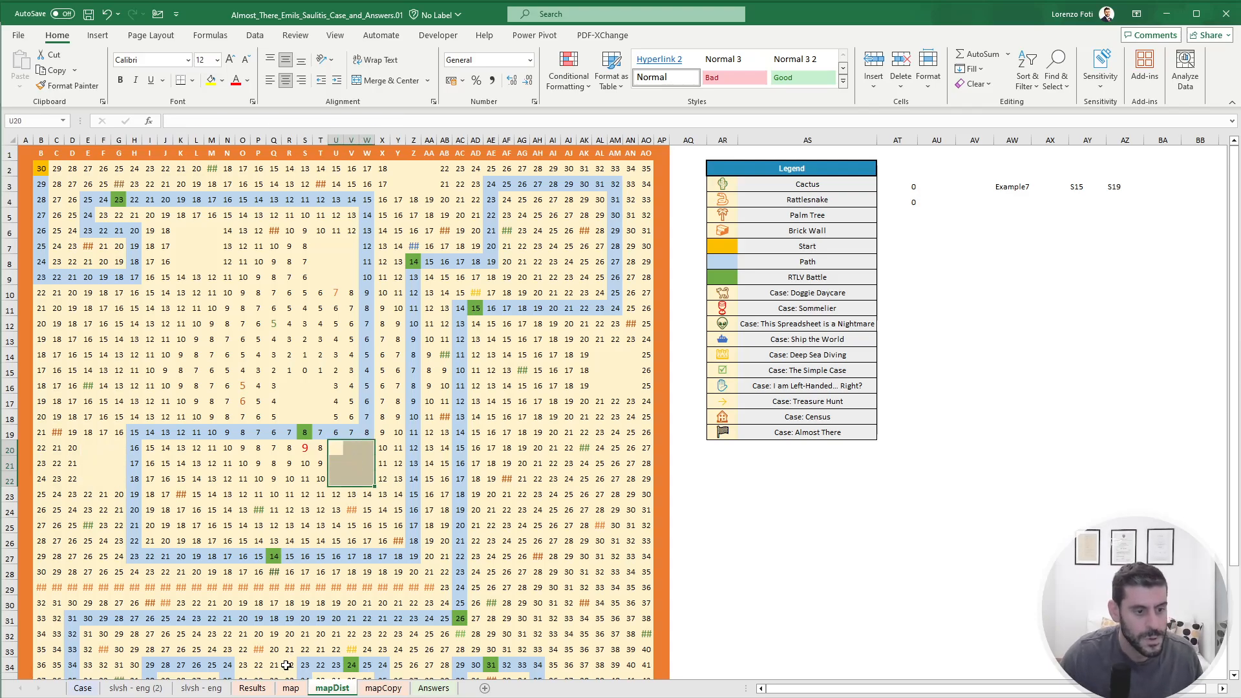
Locate the rattlesnake at V24 on the map sheet and clear the surrounding block U23:W25 on mapDist.
click(291, 688)
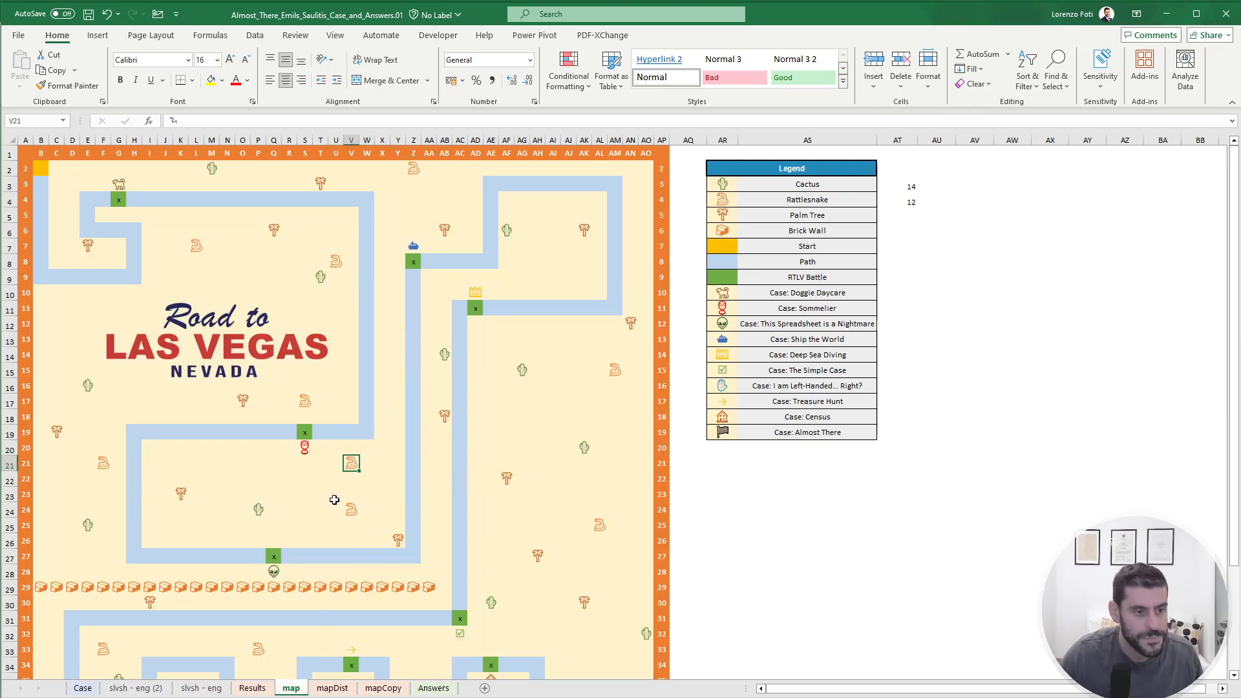
click(352, 508)
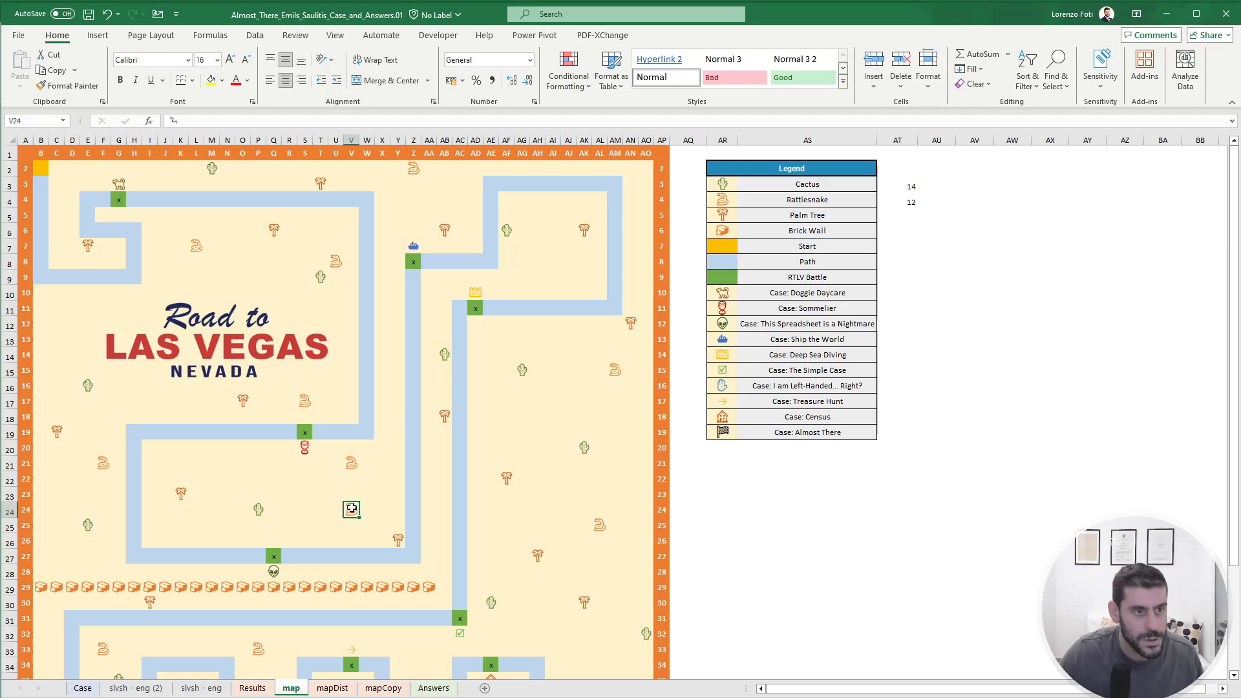
click(332, 688)
click(351, 496)
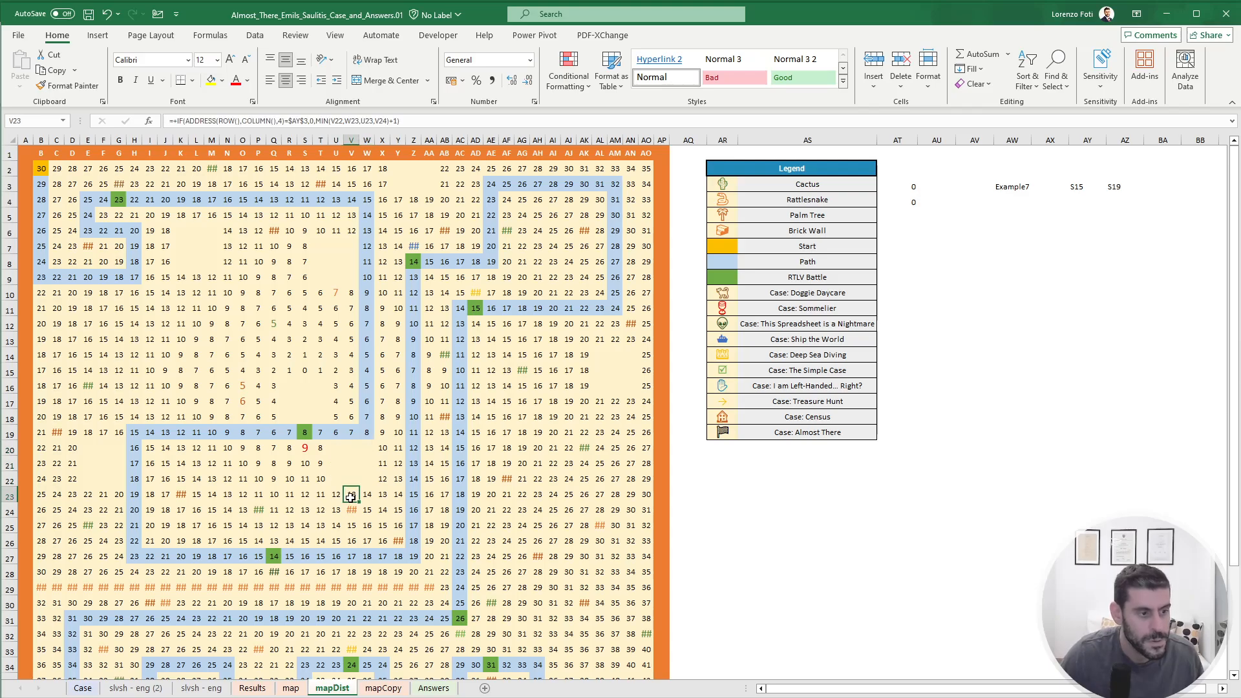
key(Down)
key(Up)
key(Left)
key(shift+Right)
key(shift+Right)
key(shift+Down)
key(shift+Down)
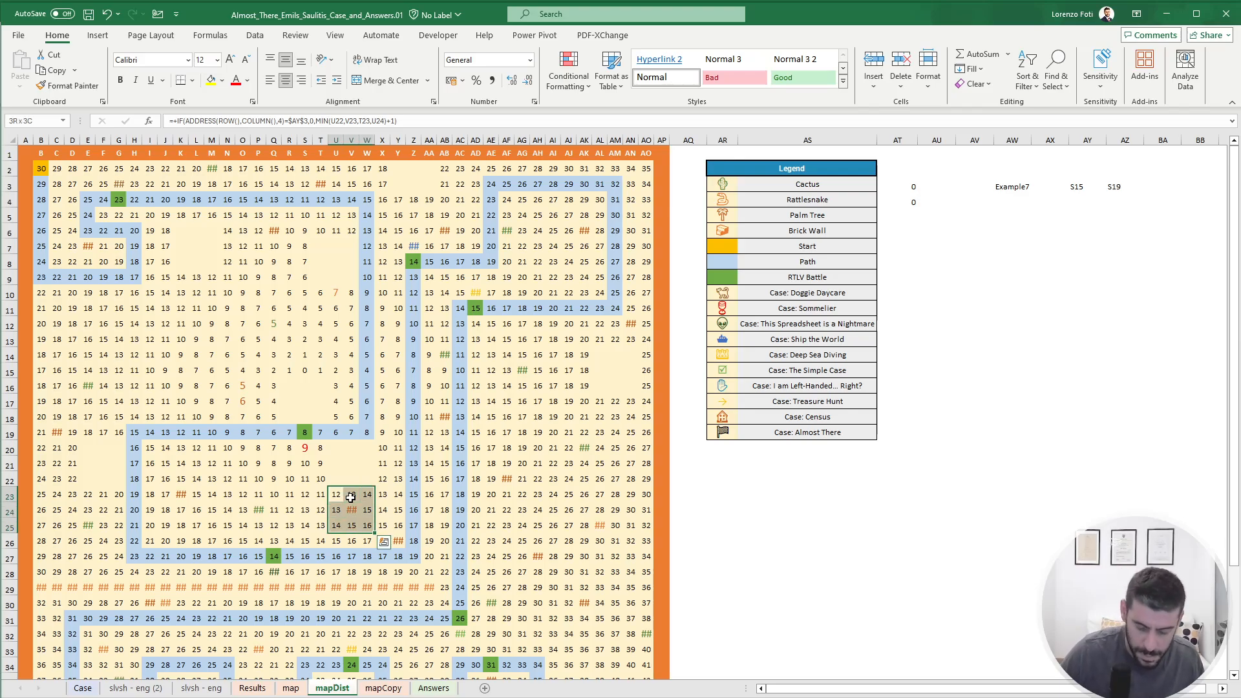
key(Delete)
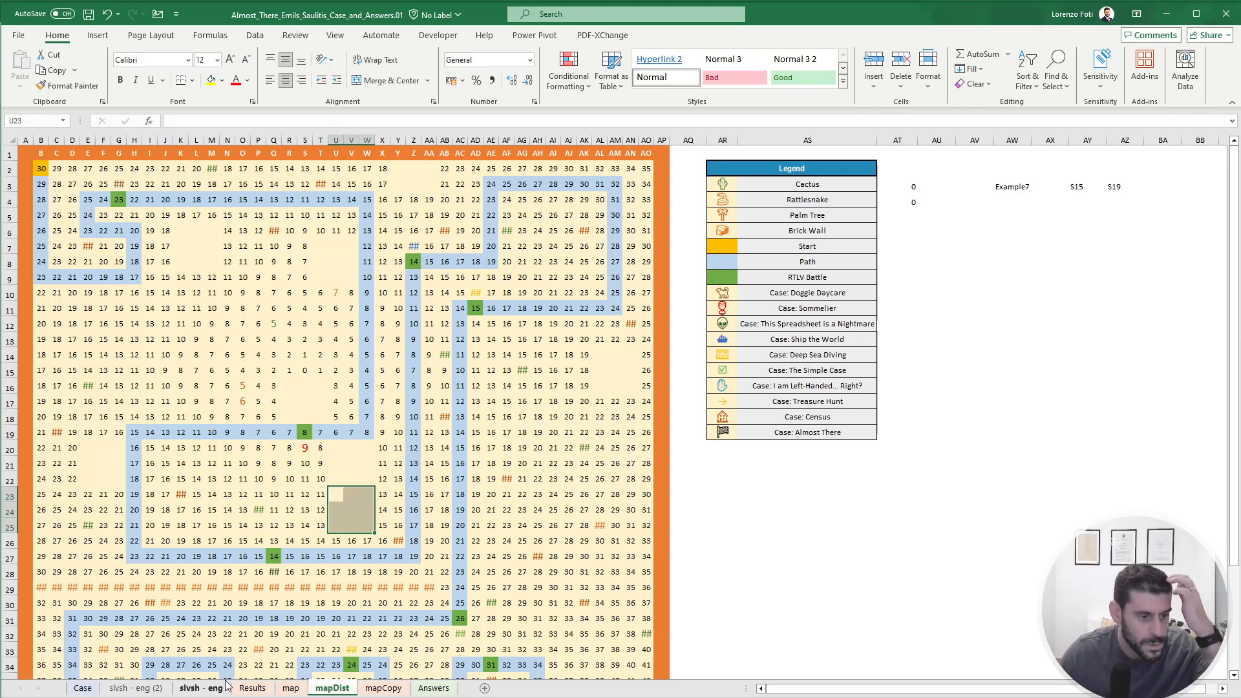
Locate the rattlesnake at AL25 on the map sheet and clear the surrounding block AK24:AM26 on mapDist.
click(290, 689)
click(600, 525)
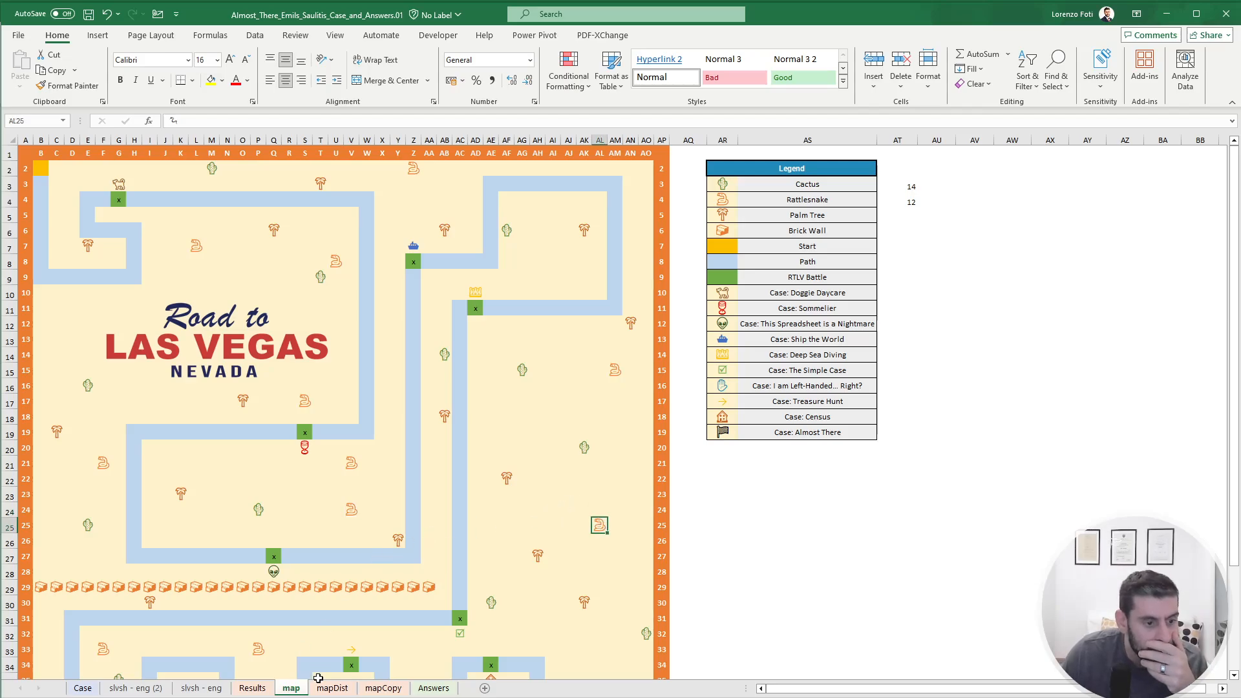
click(326, 687)
click(553, 510)
key(Right)
key(Right)
key(Right)
key(Left)
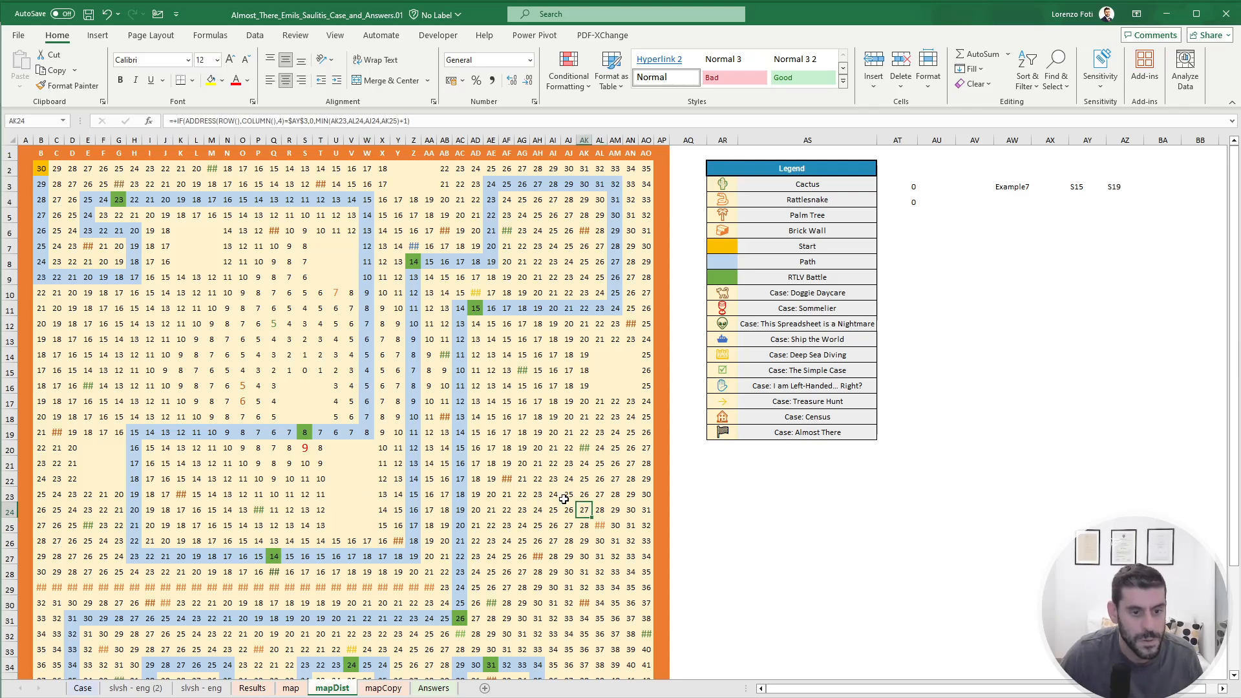
key(shift+Right)
key(shift+Right)
key(shift+Down)
key(shift+Down)
key(Delete)
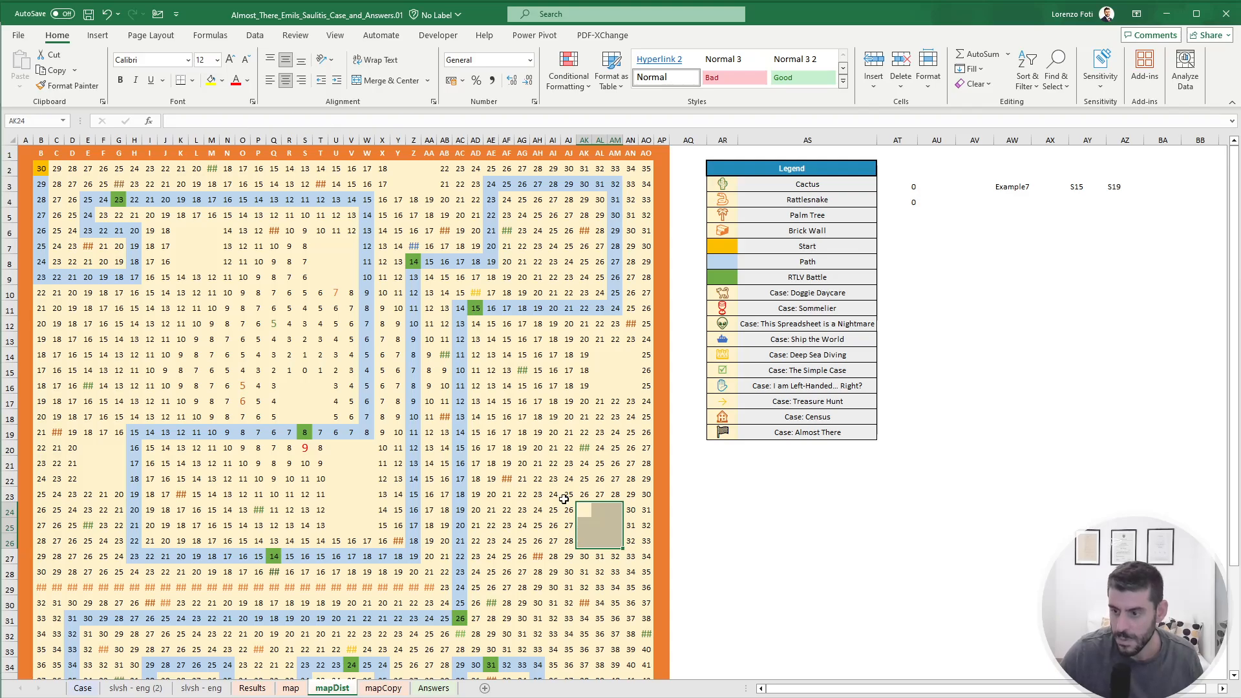
Locate the rattlesnake at F33 on the map sheet and clear the surrounding block E32:G34 on mapDist.
click(290, 689)
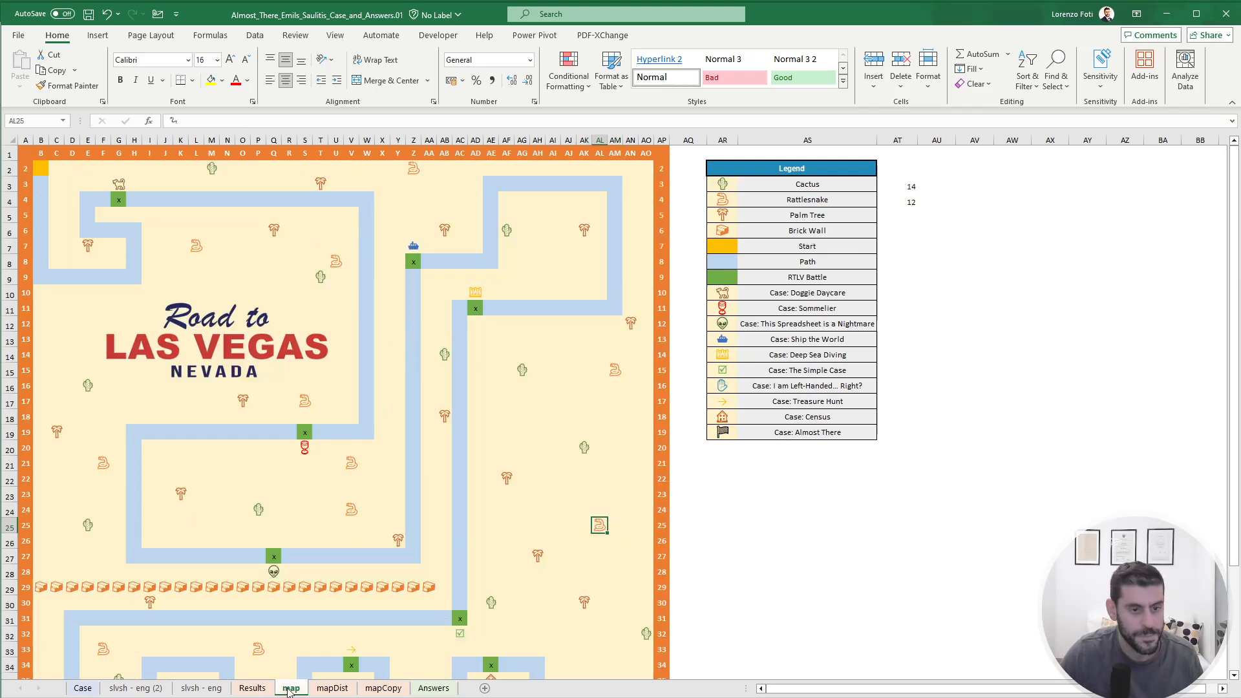
scroll(410, 523, down, 3)
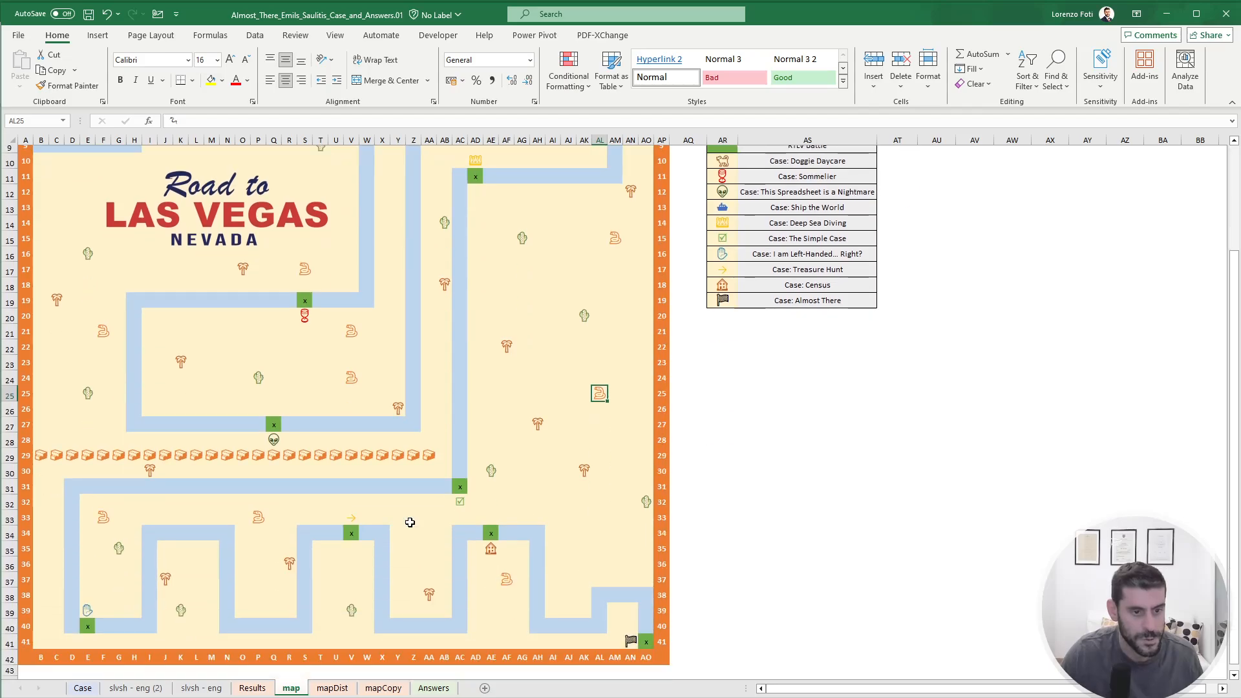
click(107, 515)
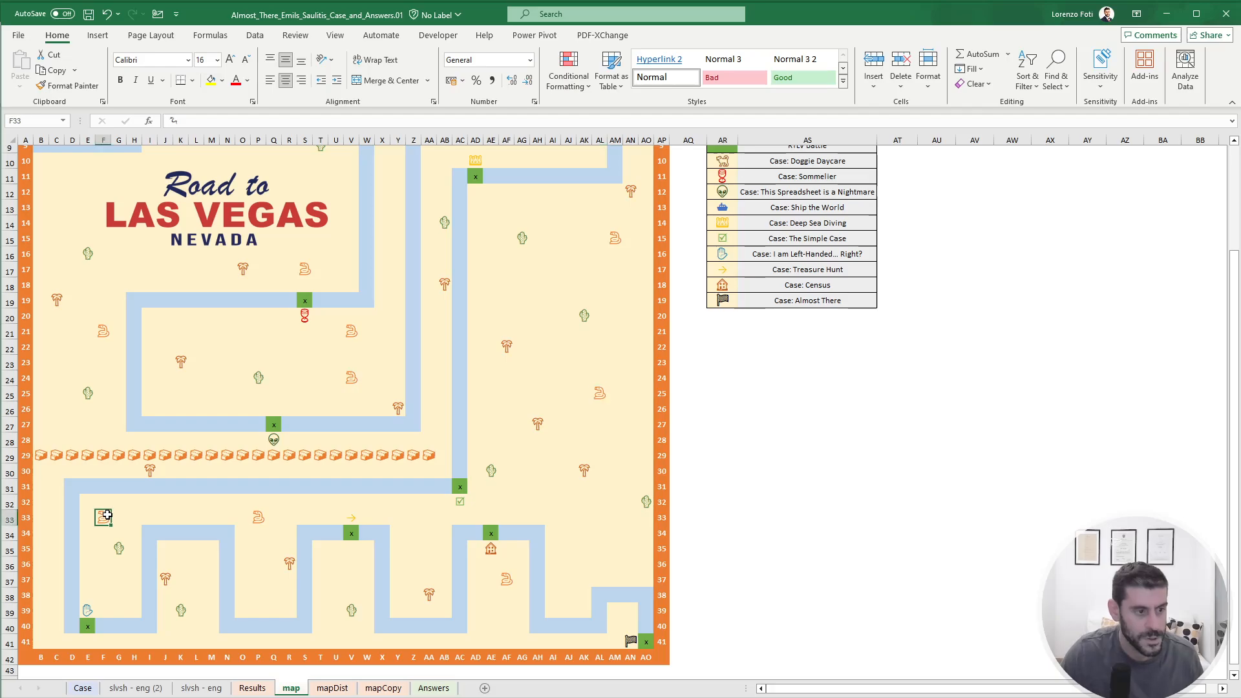
click(317, 688)
scroll(101, 580, down, 1)
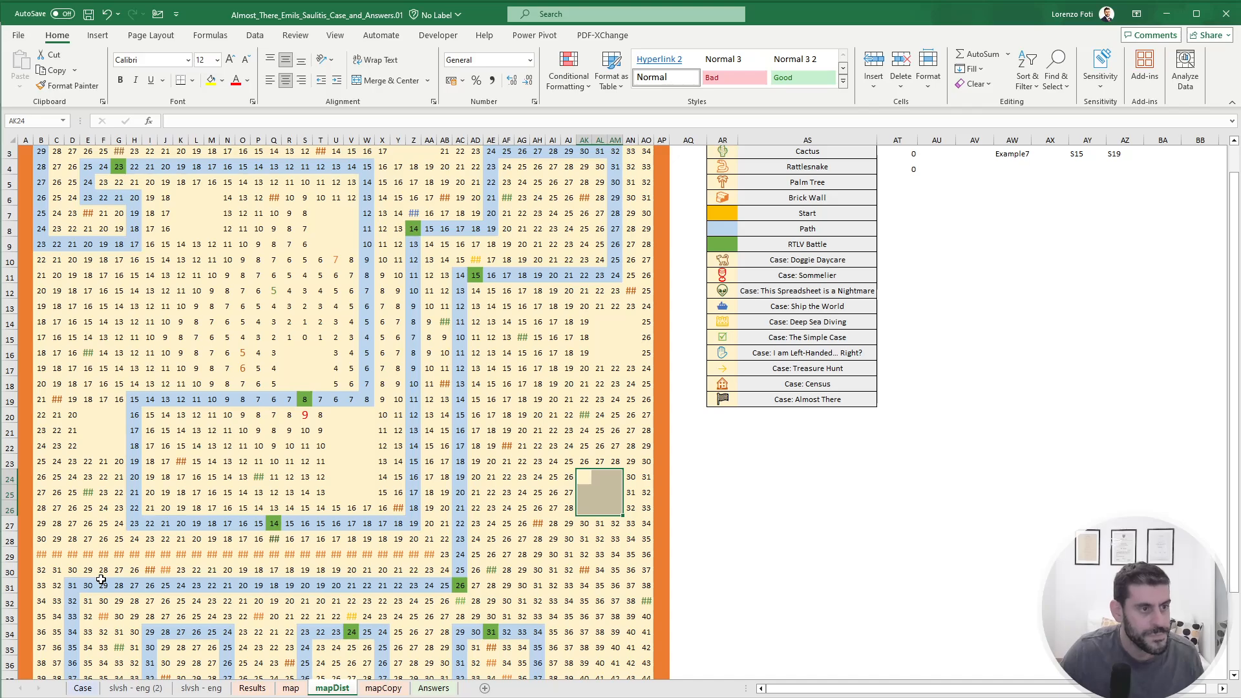
click(101, 554)
key(Down)
key(Down)
key(Down)
key(Down)
key(Up)
key(Left)
key(shift+Right)
key(shift+Right)
key(shift+Down)
key(shift+Down)
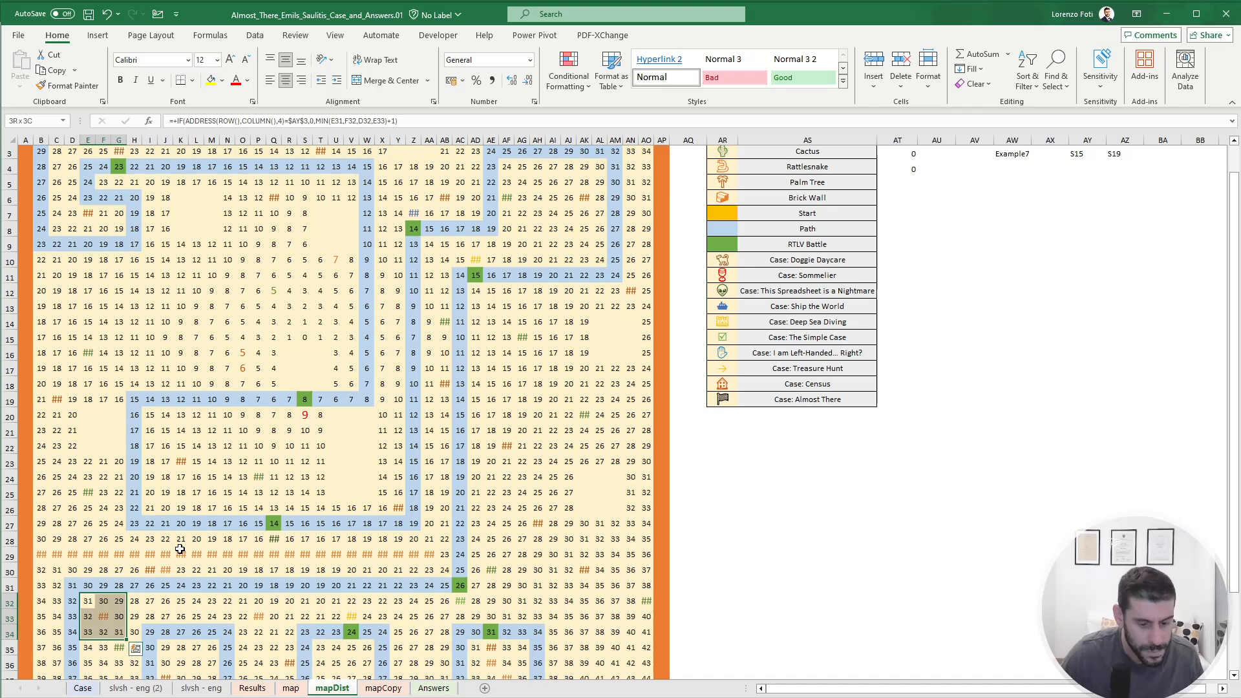
key(Delete)
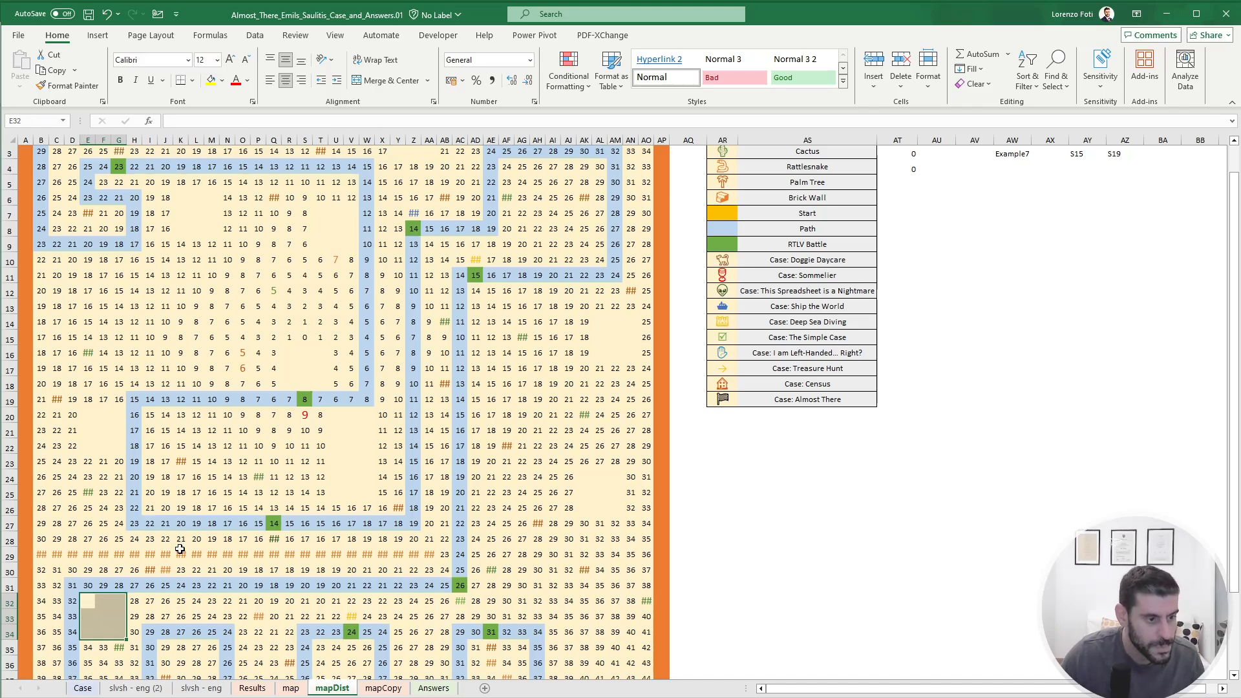
Locate the rattlesnake at P33 on the map sheet and clear the surrounding block O32:Q34 on mapDist.
click(279, 693)
click(262, 523)
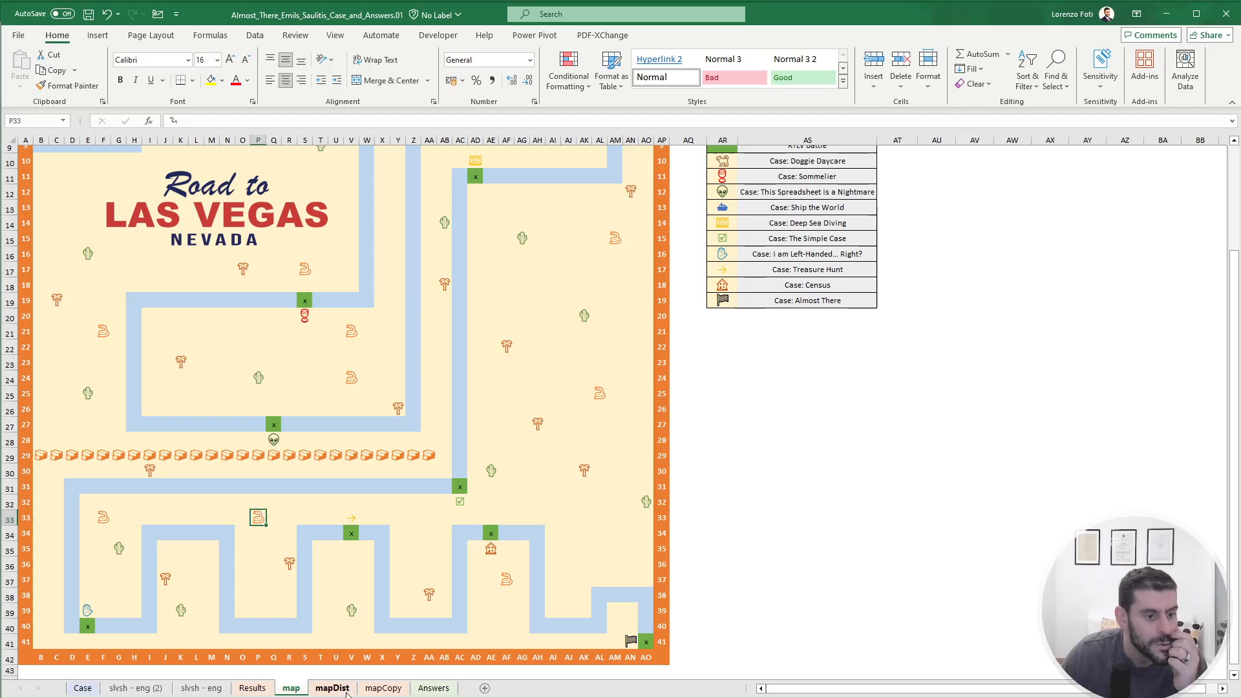
click(346, 693)
click(258, 618)
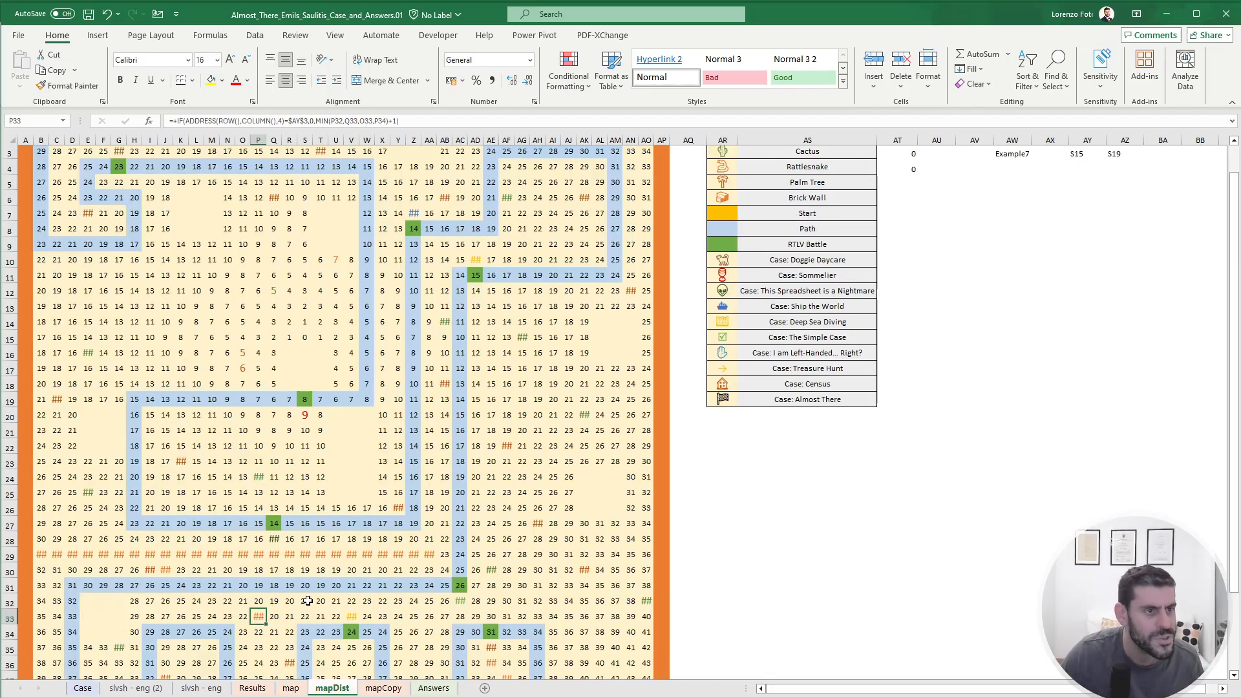
drag(242, 601, 274, 633)
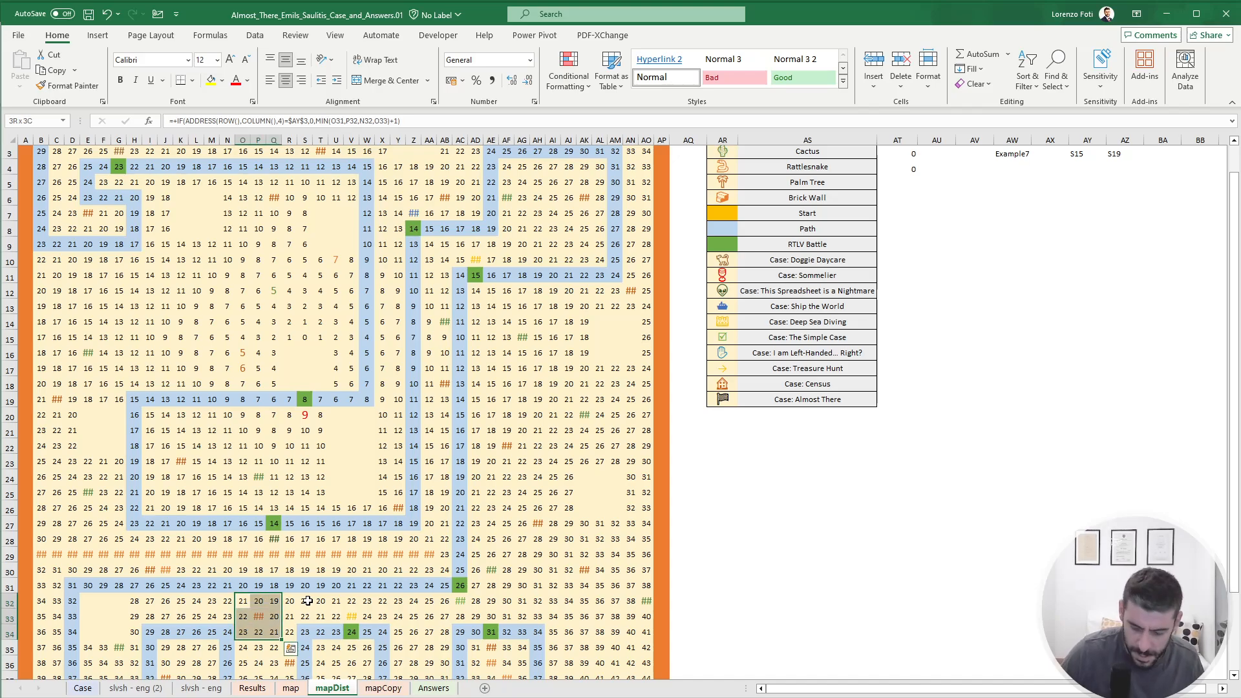
scroll(307, 602, down, 2)
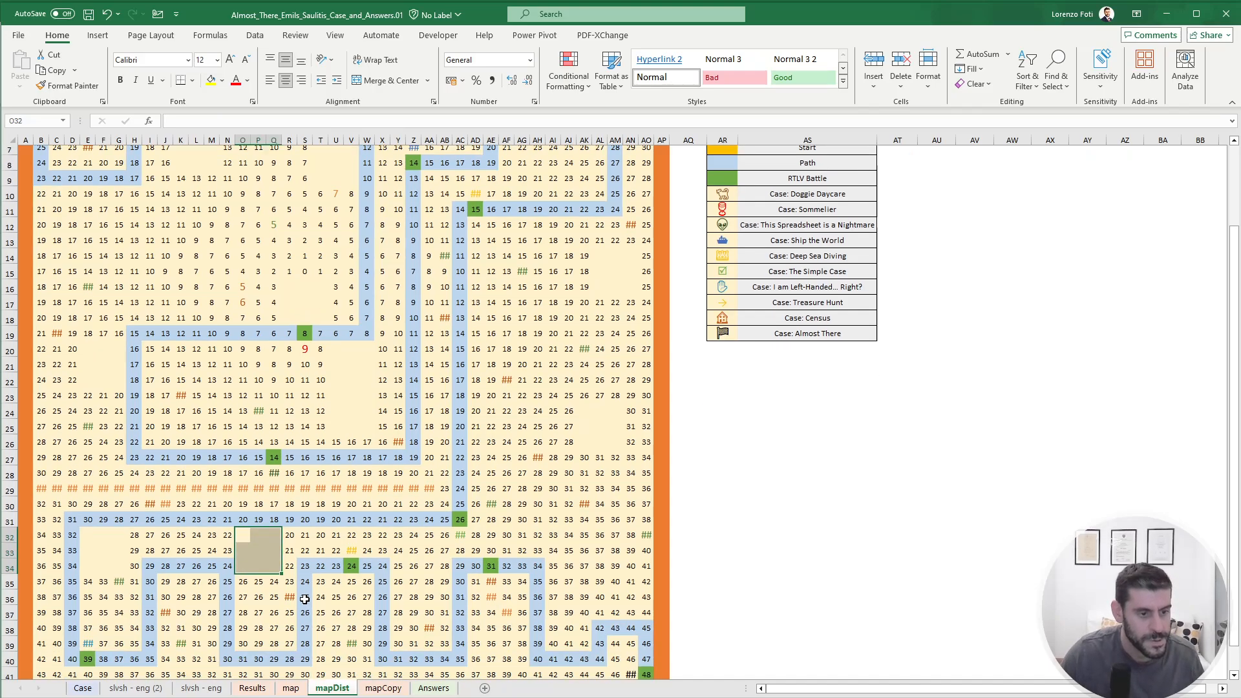
Locate the rattlesnake at AF37 on the map sheet and clear the surrounding block AE36:AG38 on mapDist.
click(292, 690)
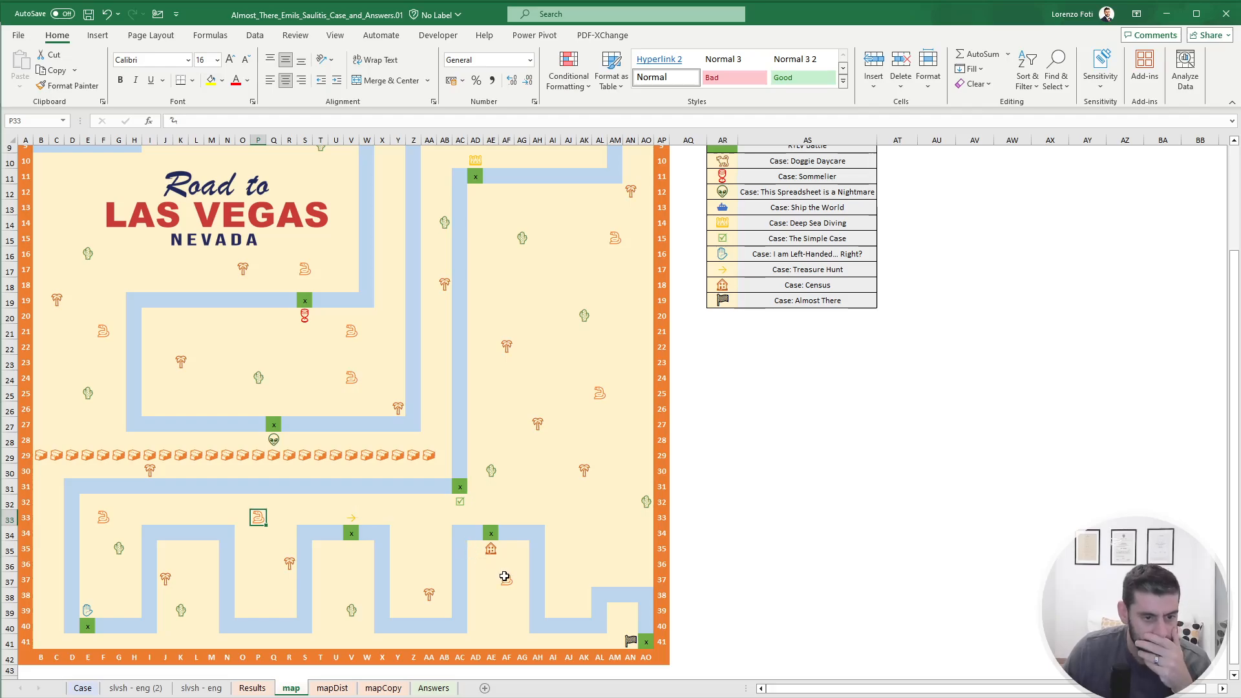
click(507, 579)
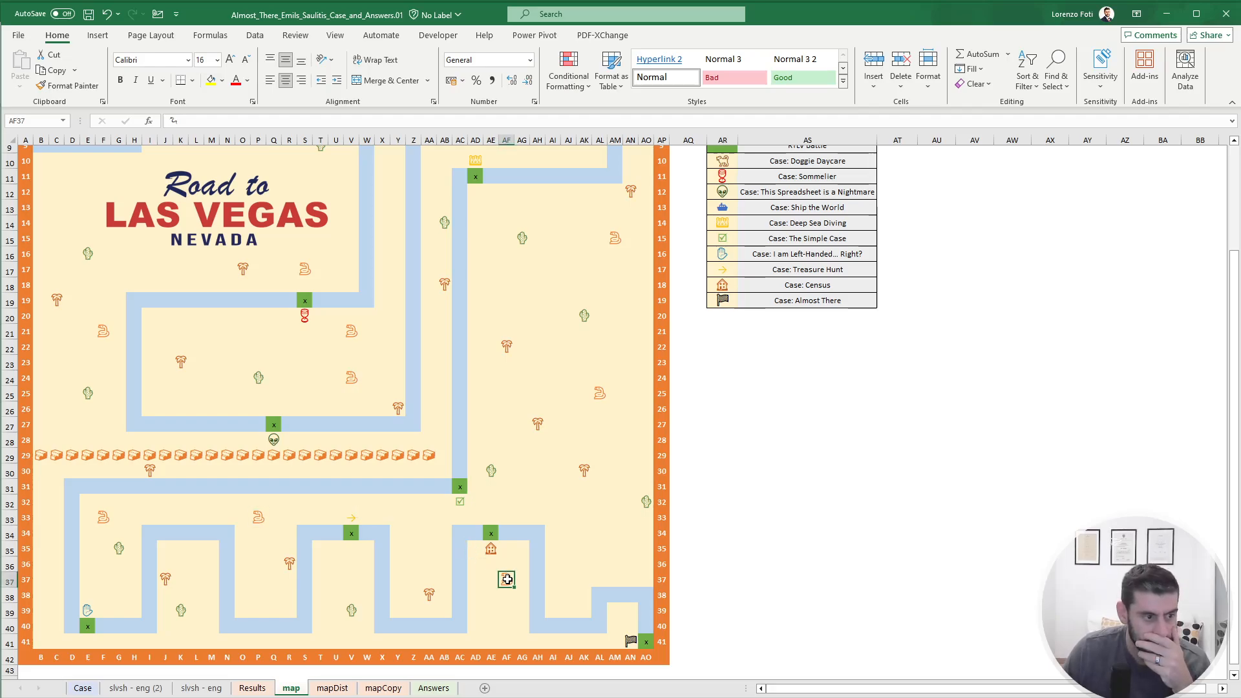
click(342, 689)
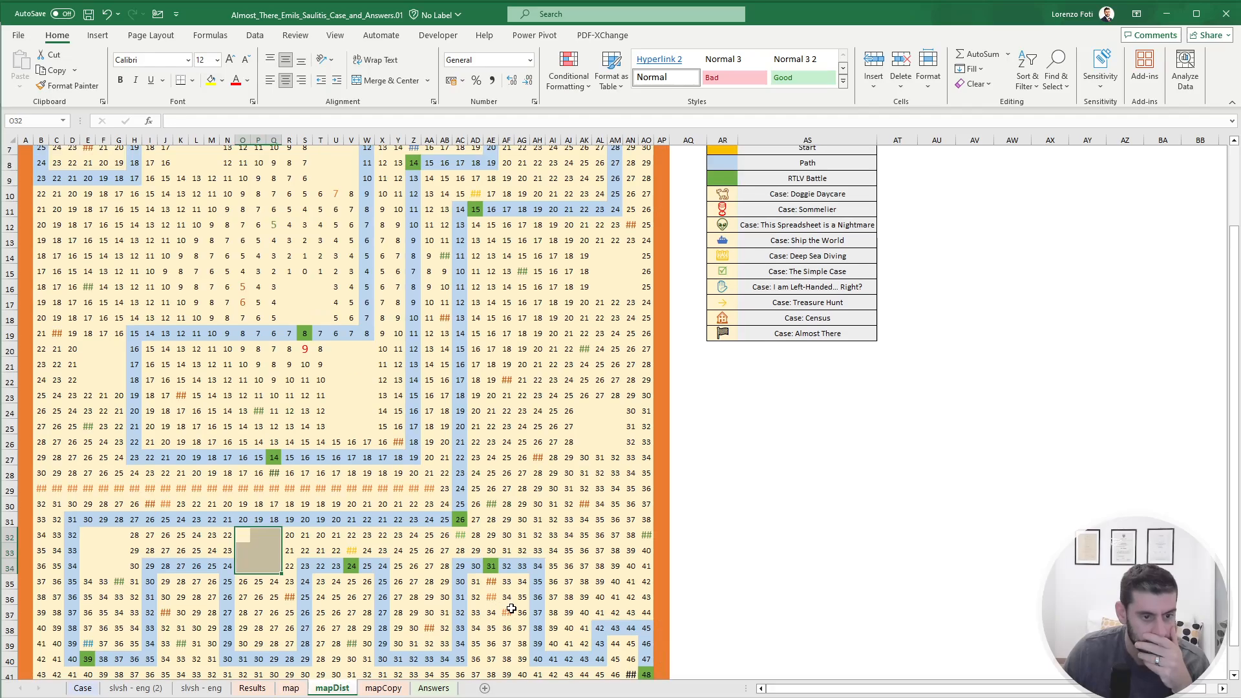
click(511, 610)
drag(492, 597, 523, 628)
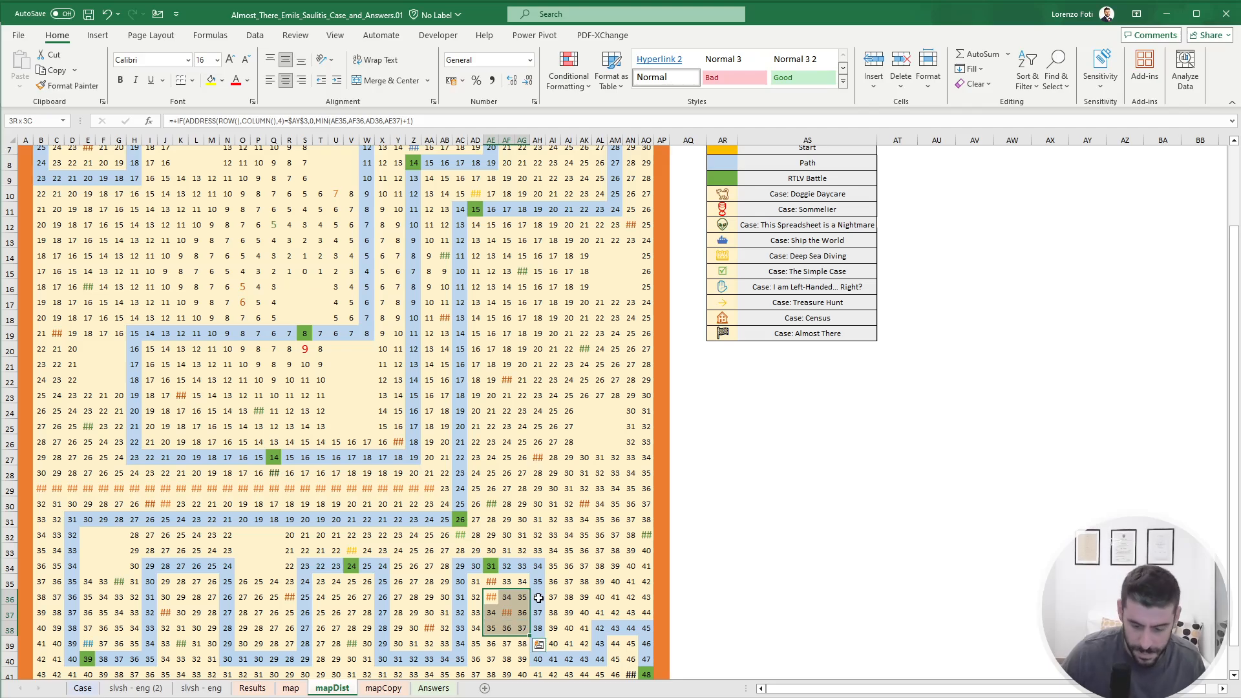
key(Delete)
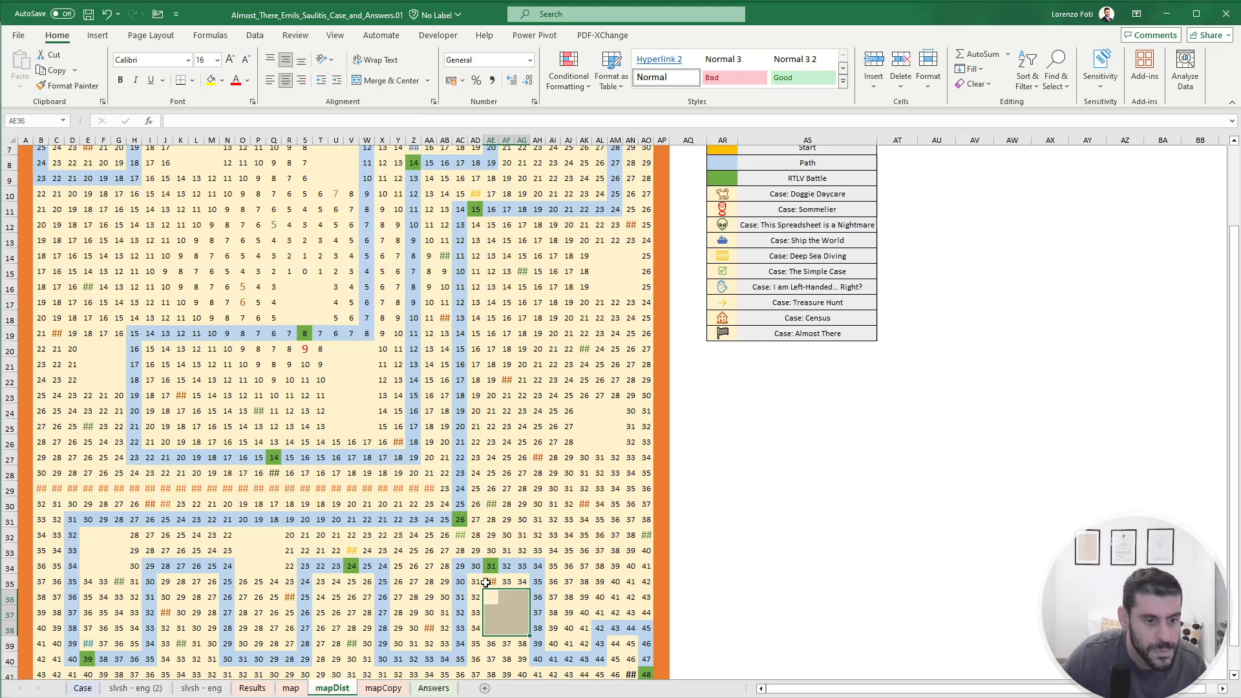
Widen column AE on mapDist to read the distance in AE35, and undo the width change.
click(491, 581)
drag(501, 137, 511, 139)
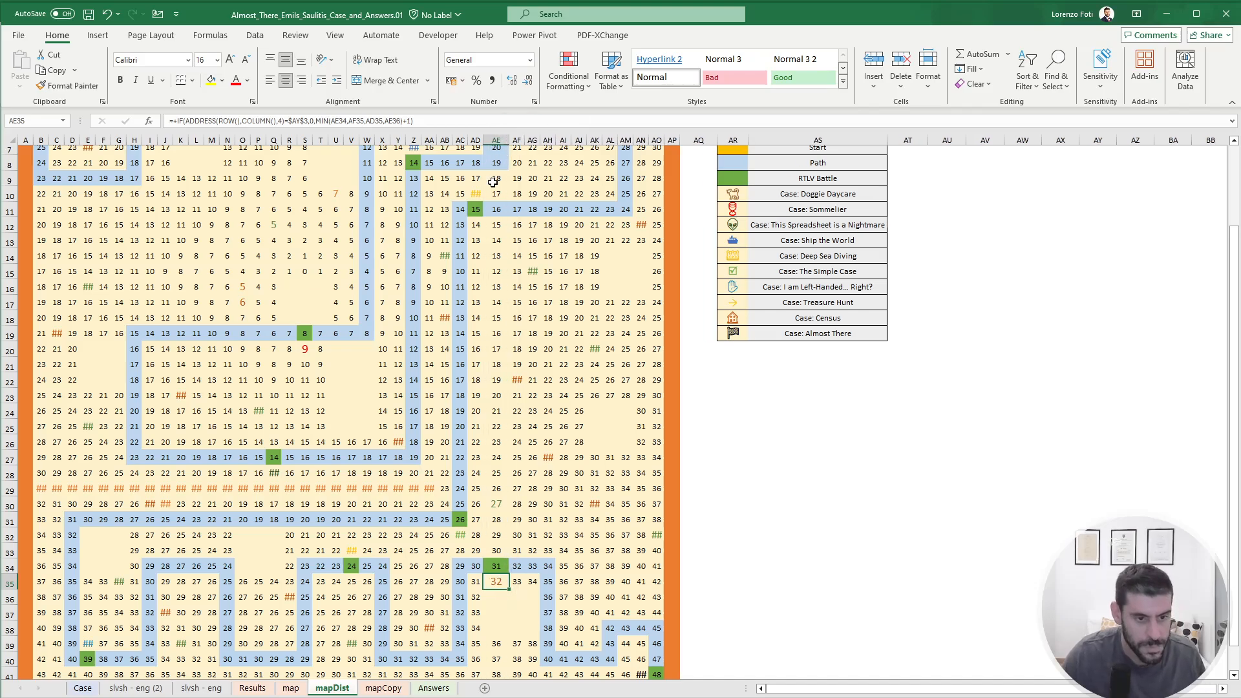
key(ctrl+z)
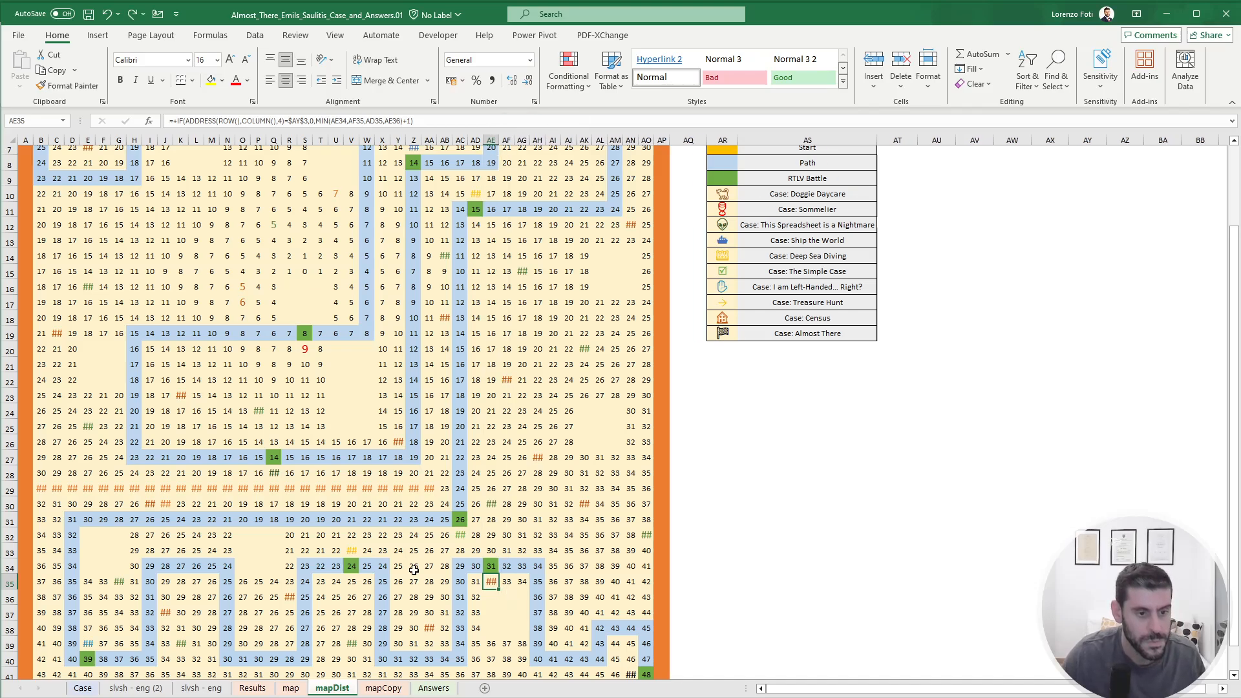
Review the rattlesnake positions across the map sheet to check that every zone has been cleared on mapDist.
click(290, 689)
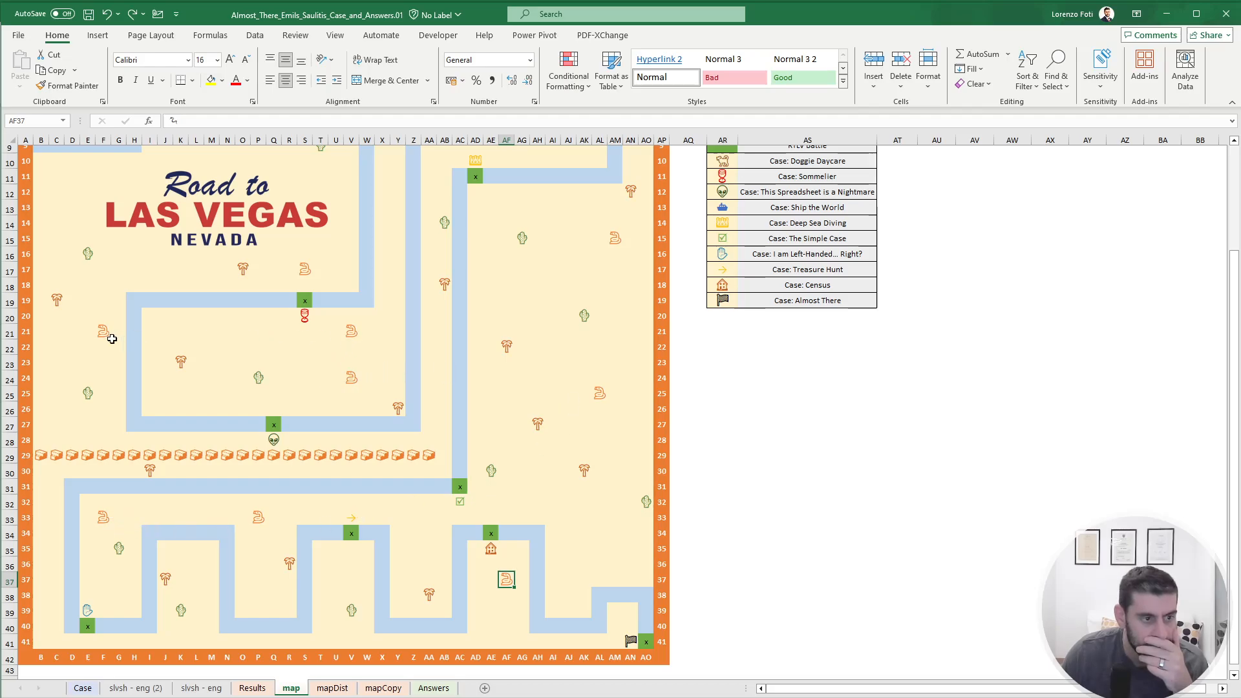
scroll(606, 256, up, 3)
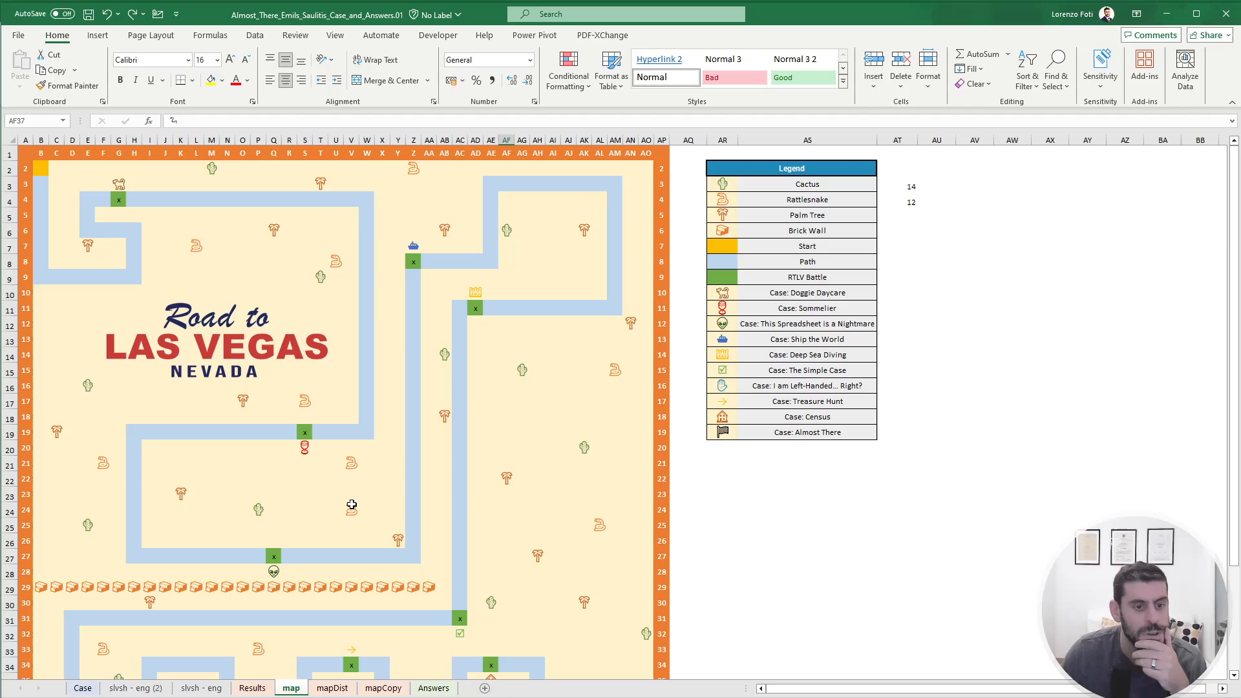
Compare the map sheet with mapDist and clear the brick wall cells B29:AA29 on mapDist.
scroll(612, 524, down, 2)
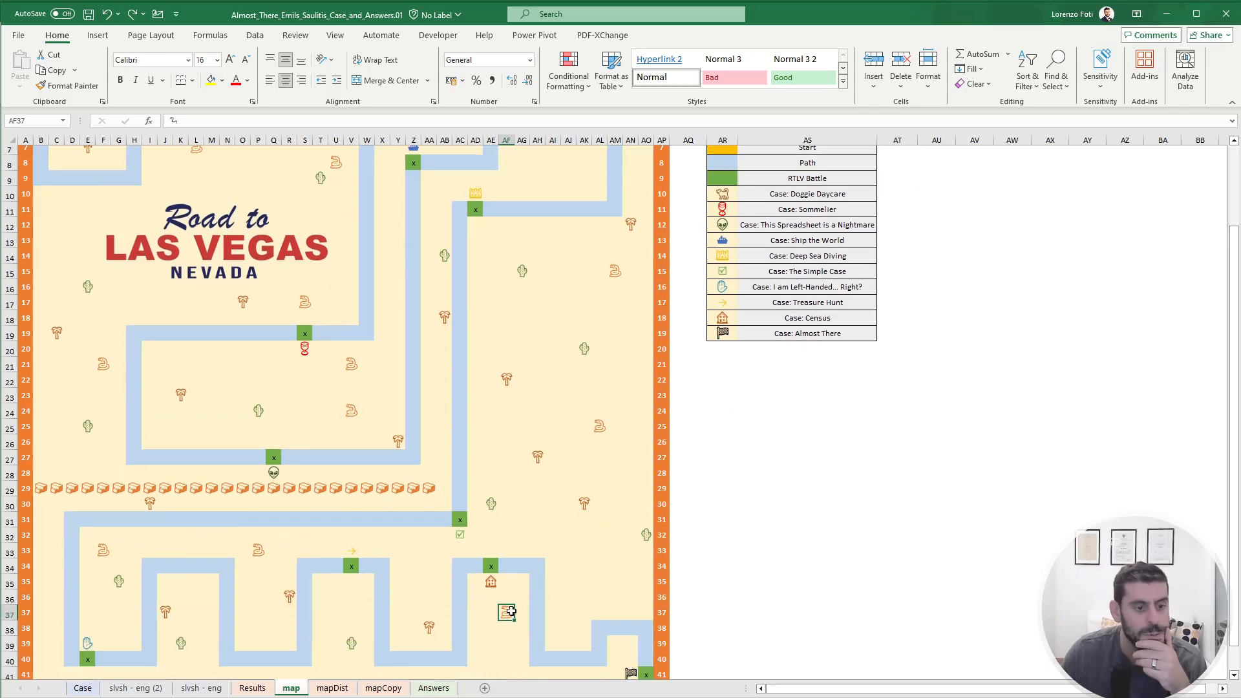
click(332, 688)
scroll(203, 273, up, 2)
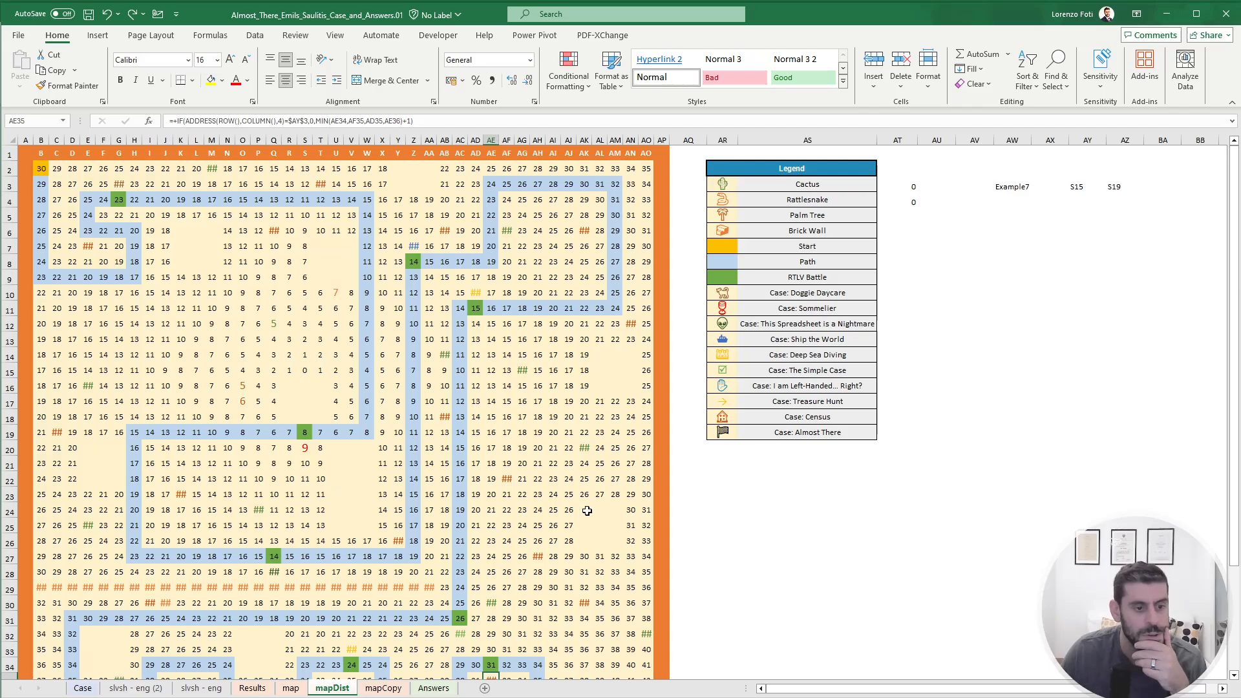
scroll(588, 511, down, 2)
scroll(511, 607, up, 1)
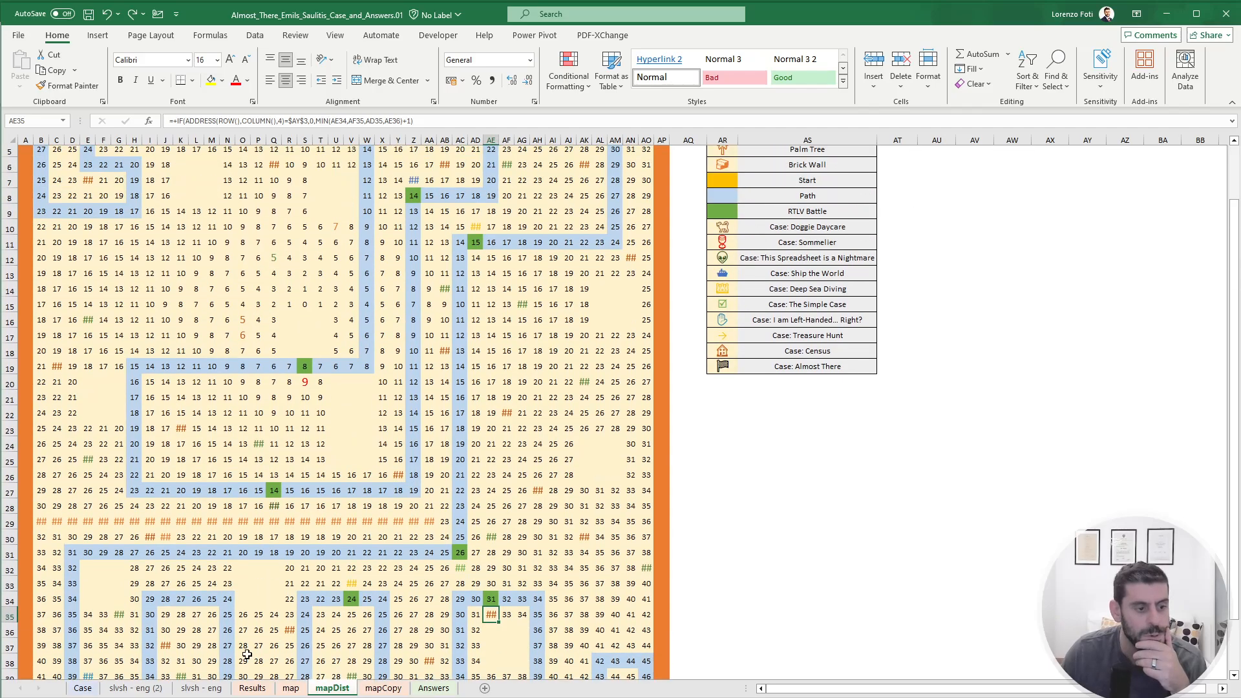
click(291, 688)
click(38, 489)
drag(38, 490, 426, 489)
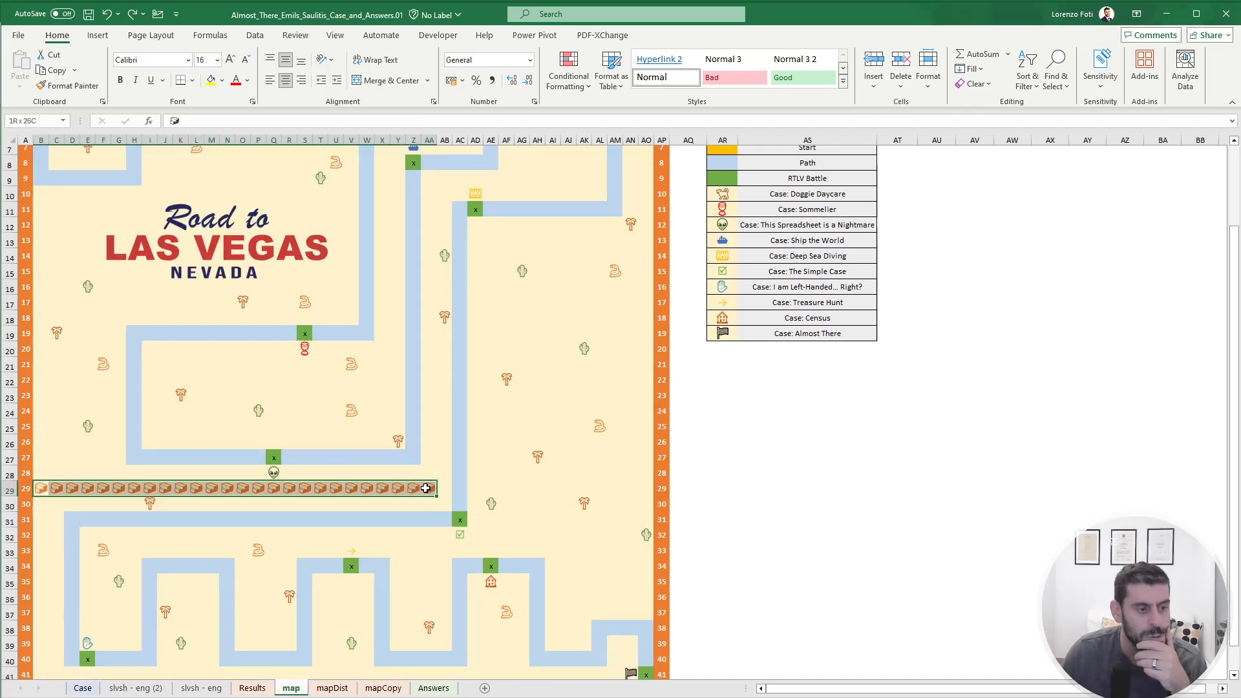
drag(426, 489, 426, 489)
click(343, 690)
drag(40, 522, 435, 522)
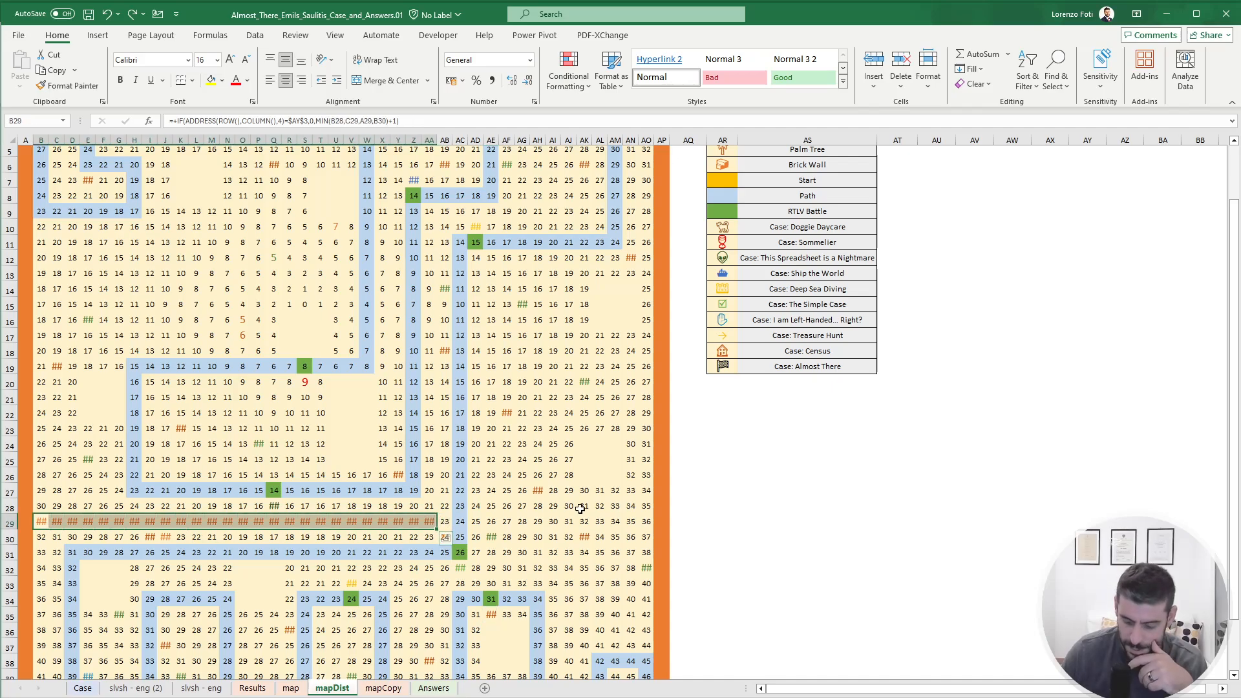
key(Delete)
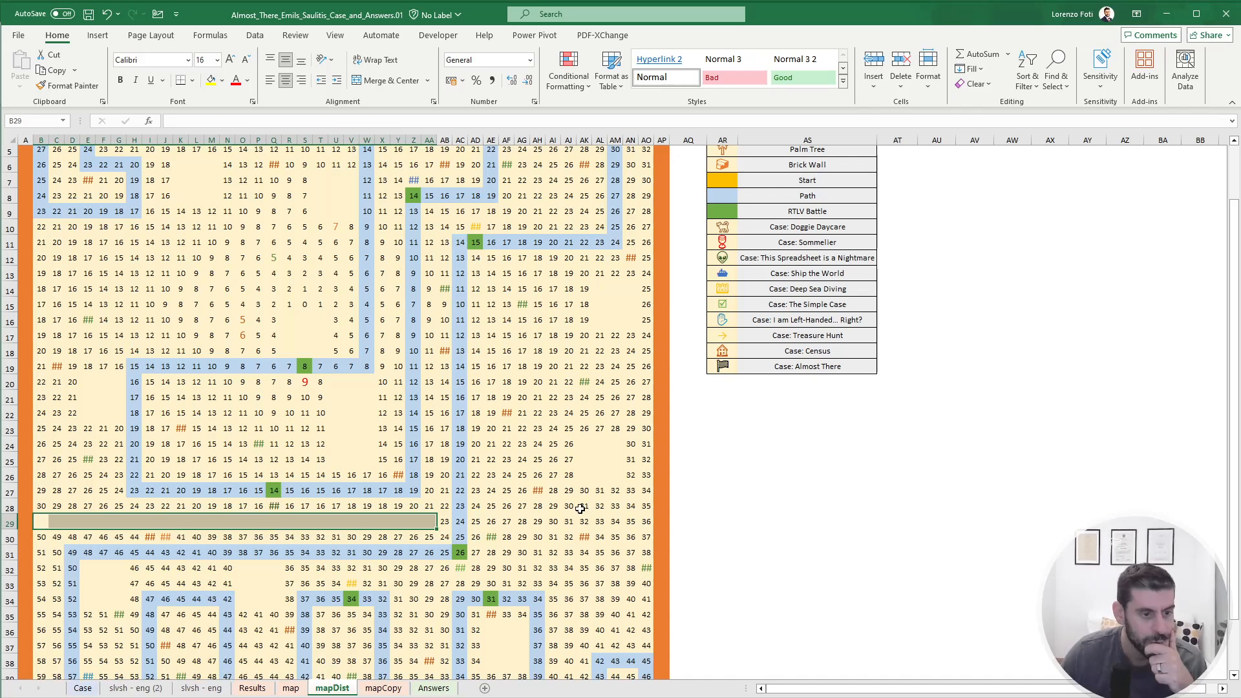
Enter an INDIRECT formula in AZ5 on mapDist that returns the distance at the destination given in AZ3.
click(460, 490)
scroll(460, 490, up, 2)
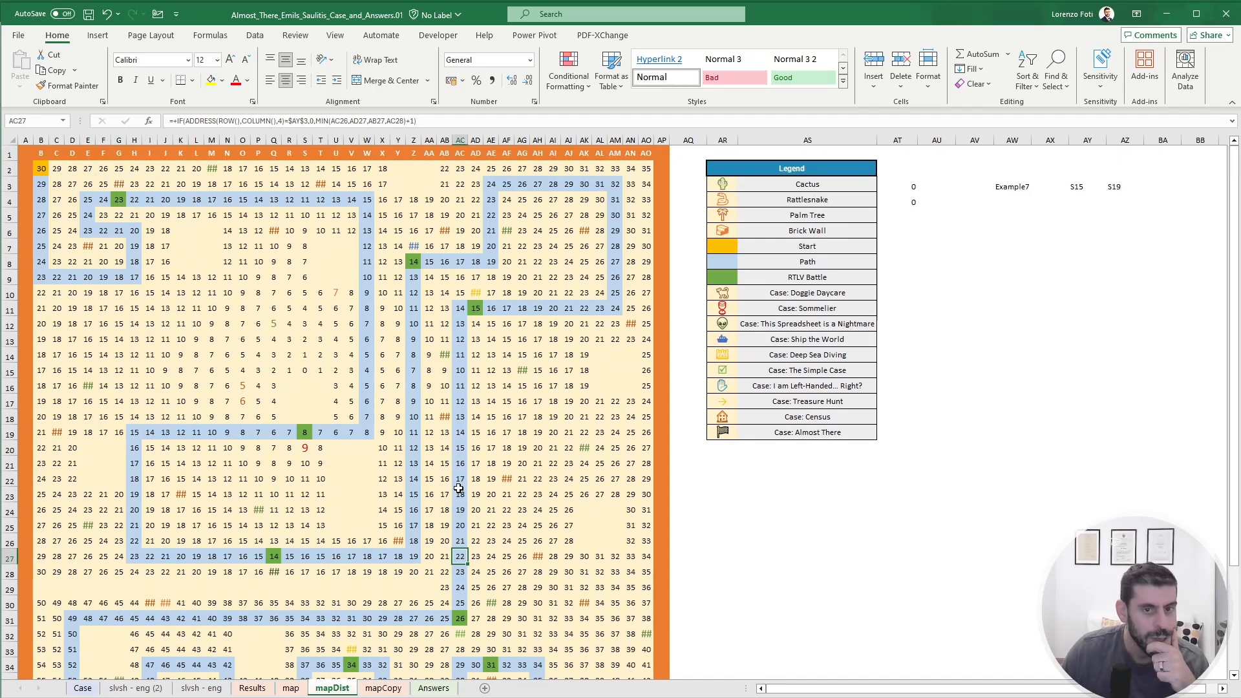
click(1124, 215)
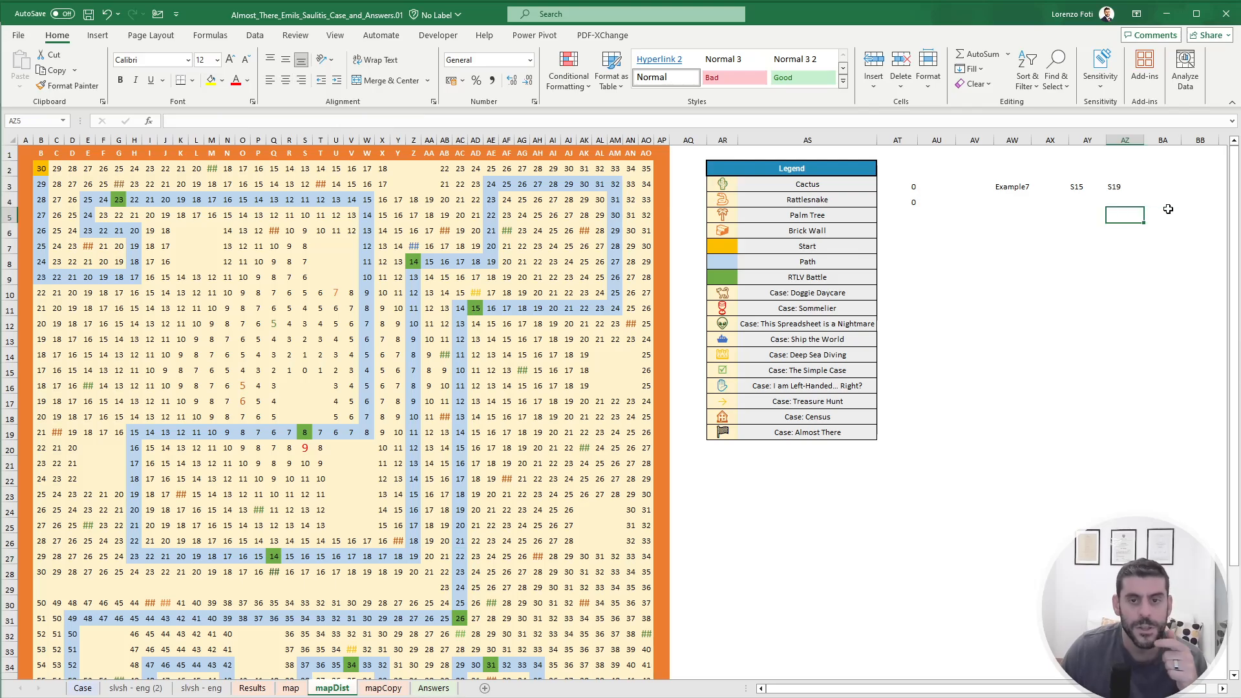
text(+in)
key(Down)
key(Tab)
key(Up)
key(Up)
text())
key(Return)
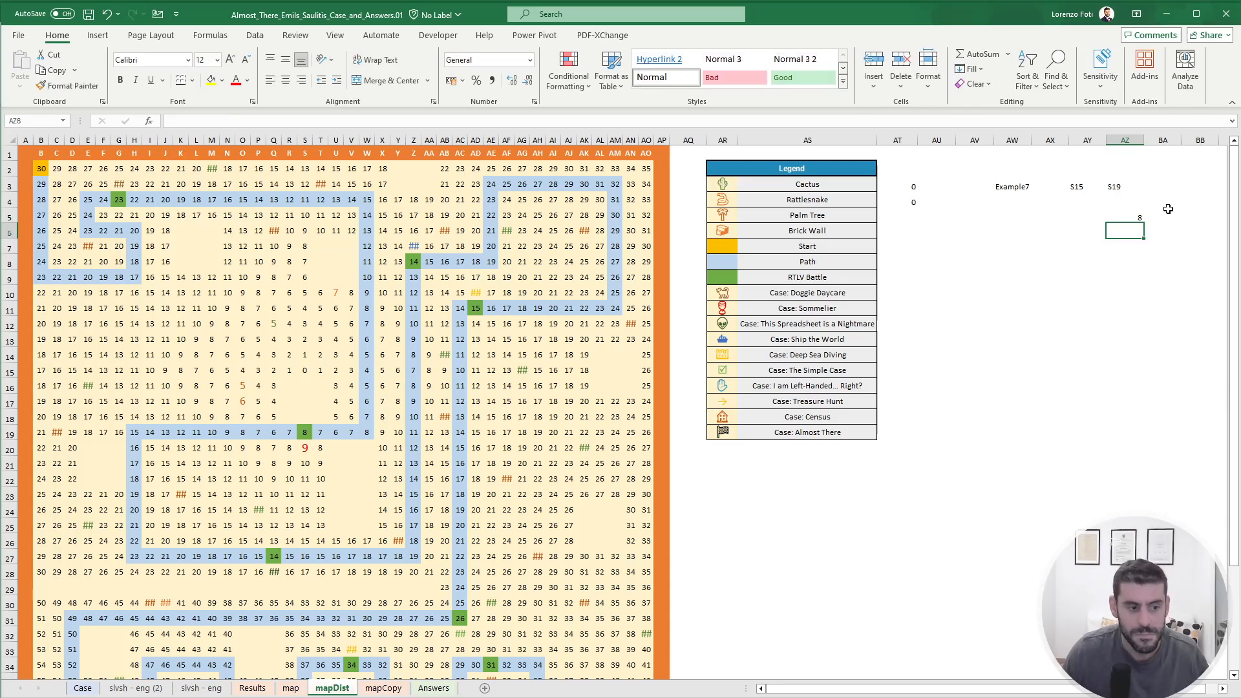
Check the Level 7 example answer and path description on the Case sheet, and return to mapDist.
key(ctrl+Page_Up)
key(ctrl+Page_Up)
key(ctrl+Page_Up)
key(ctrl+Page_Up)
key(ctrl+Page_Up)
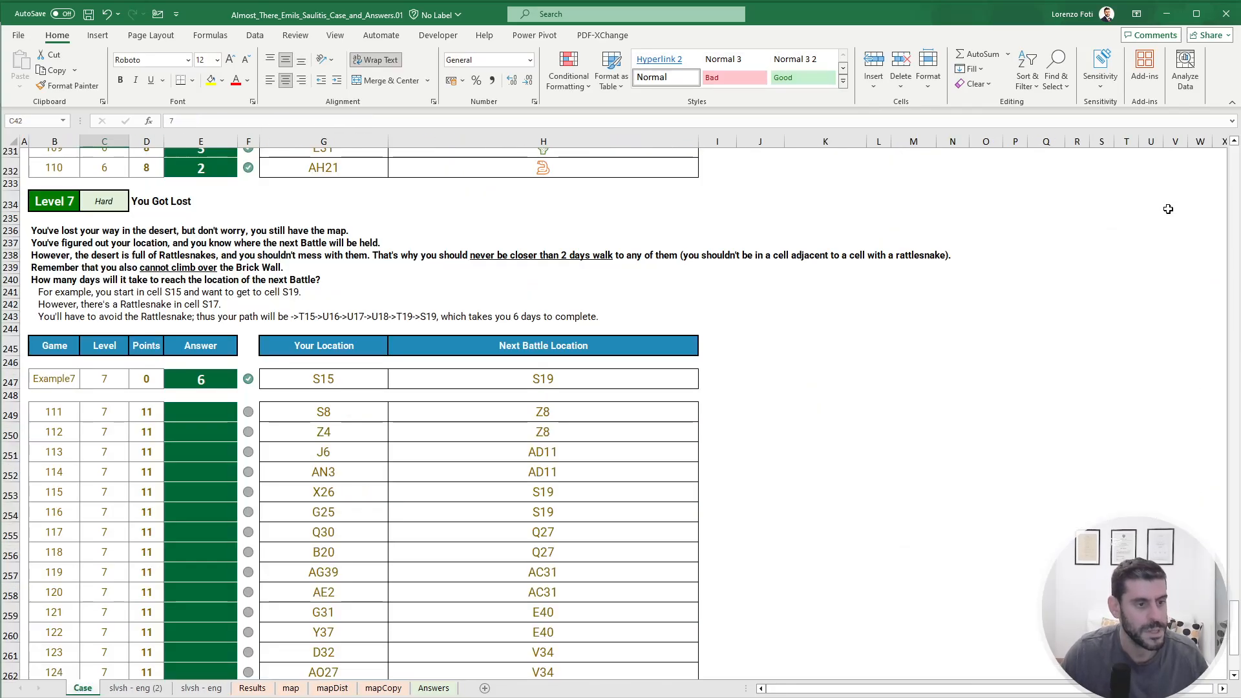
key(ctrl+Page_Down)
key(ctrl+Page_Down)
key(ctrl+Page_Down)
key(ctrl+Page_Down)
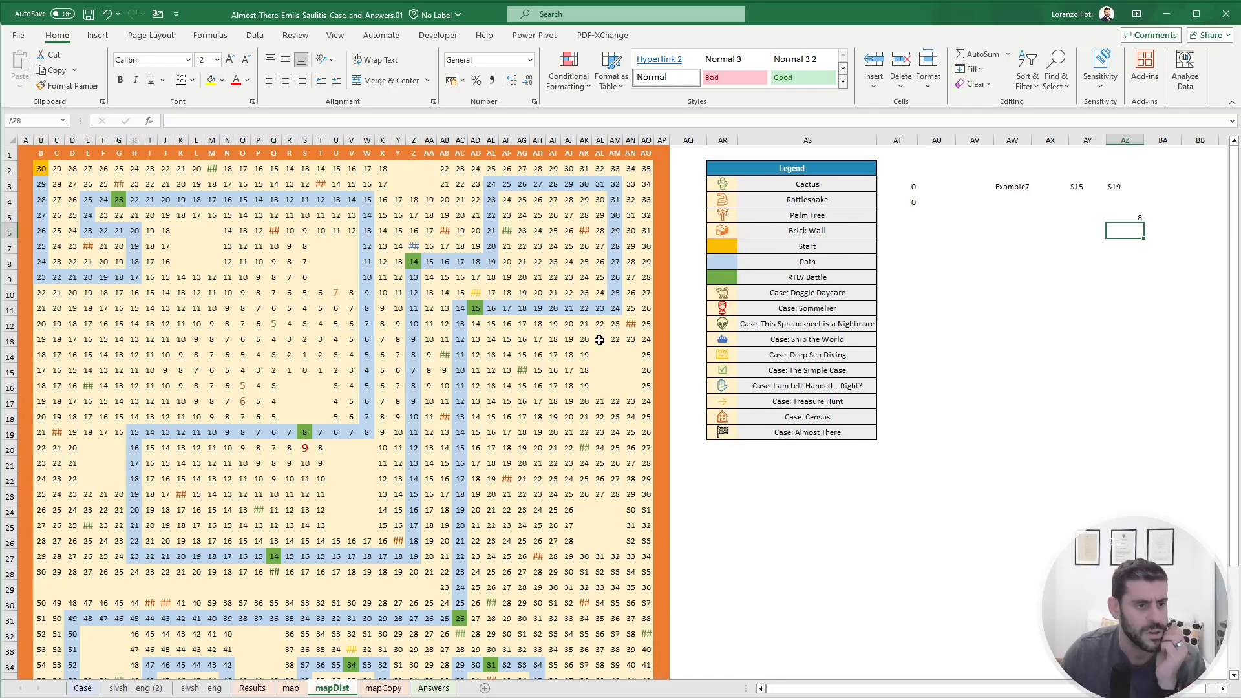
Trace the example route on mapDist cell by cell from S15 through U15 and U19 to S19.
click(308, 372)
click(324, 374)
click(335, 374)
click(337, 387)
click(337, 401)
click(338, 415)
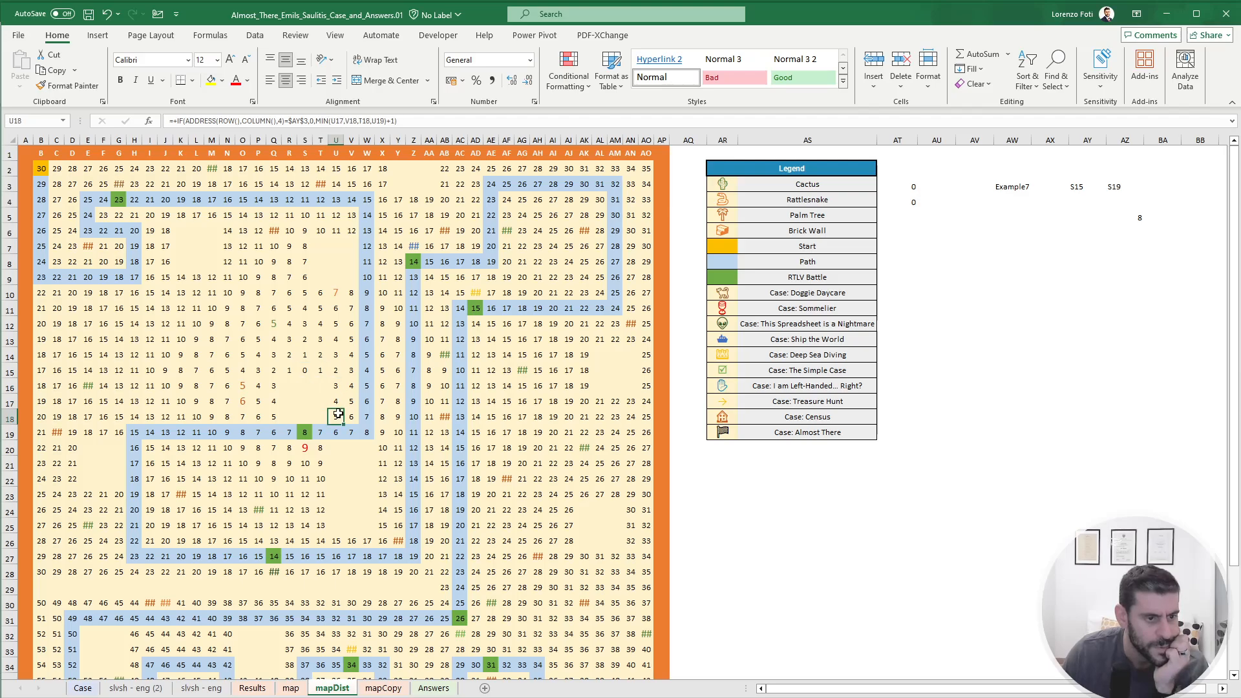
click(337, 430)
click(320, 432)
click(305, 432)
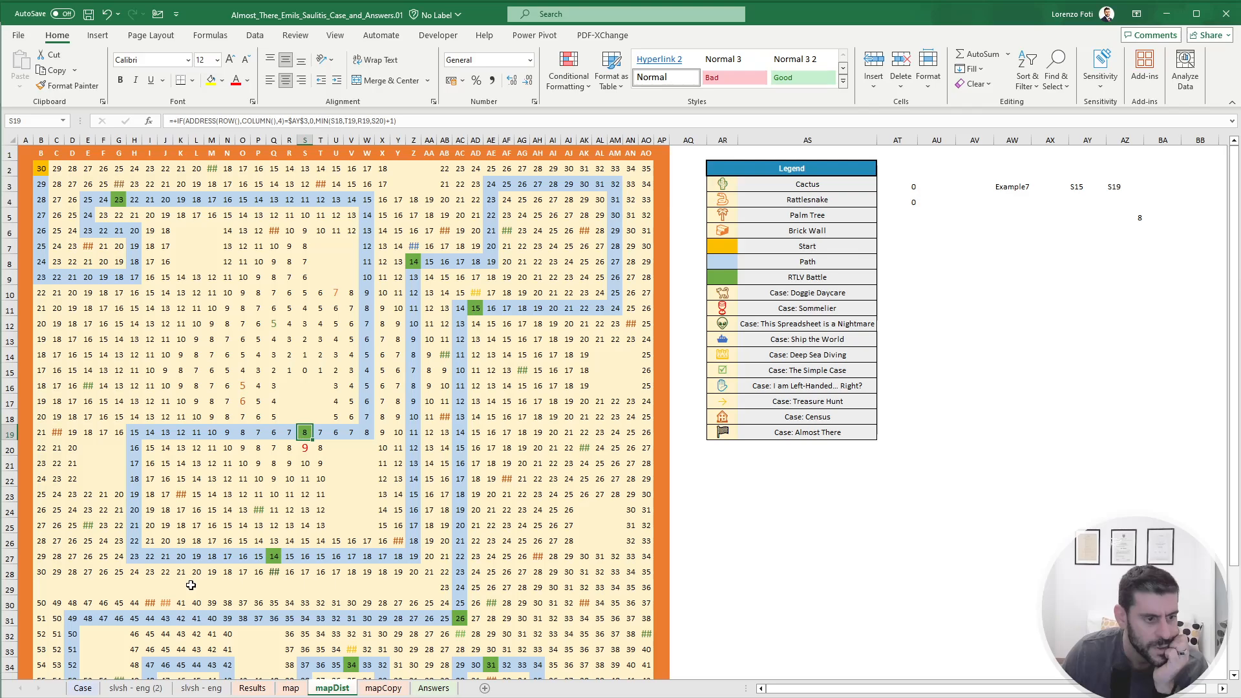
Paste a picture of the example path text from the Case sheet onto mapDist and place it over rows 24 and 25.
click(83, 688)
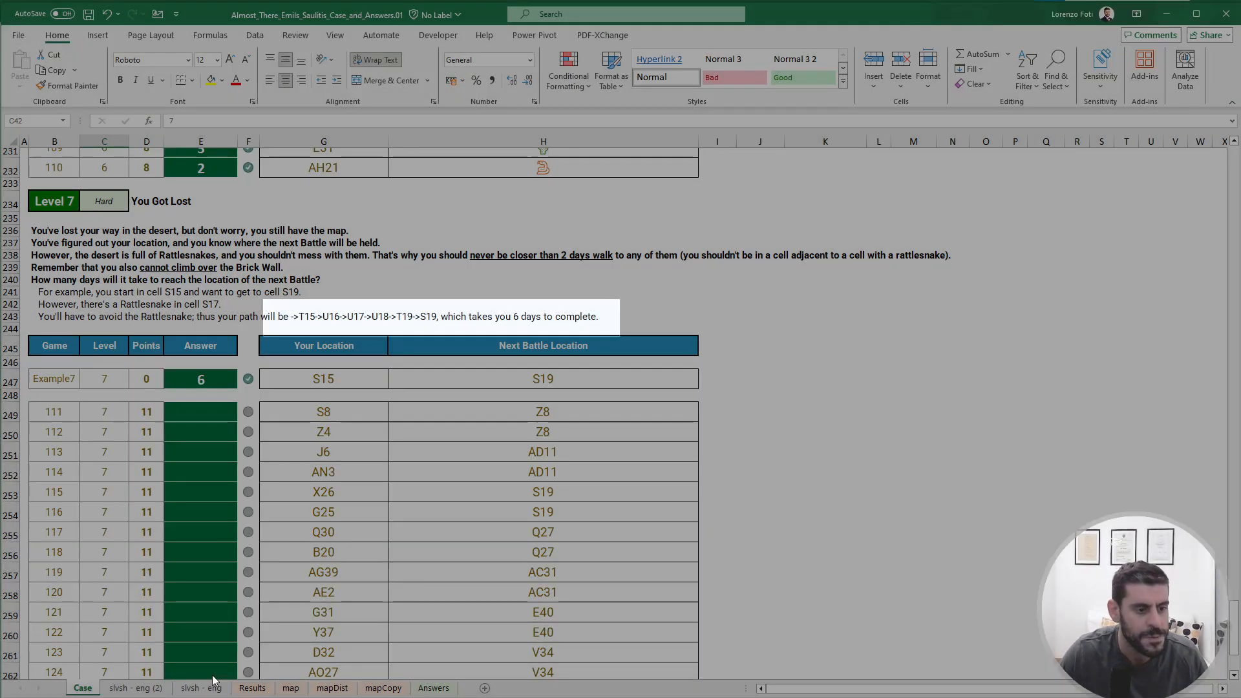
click(332, 688)
key(ctrl+v)
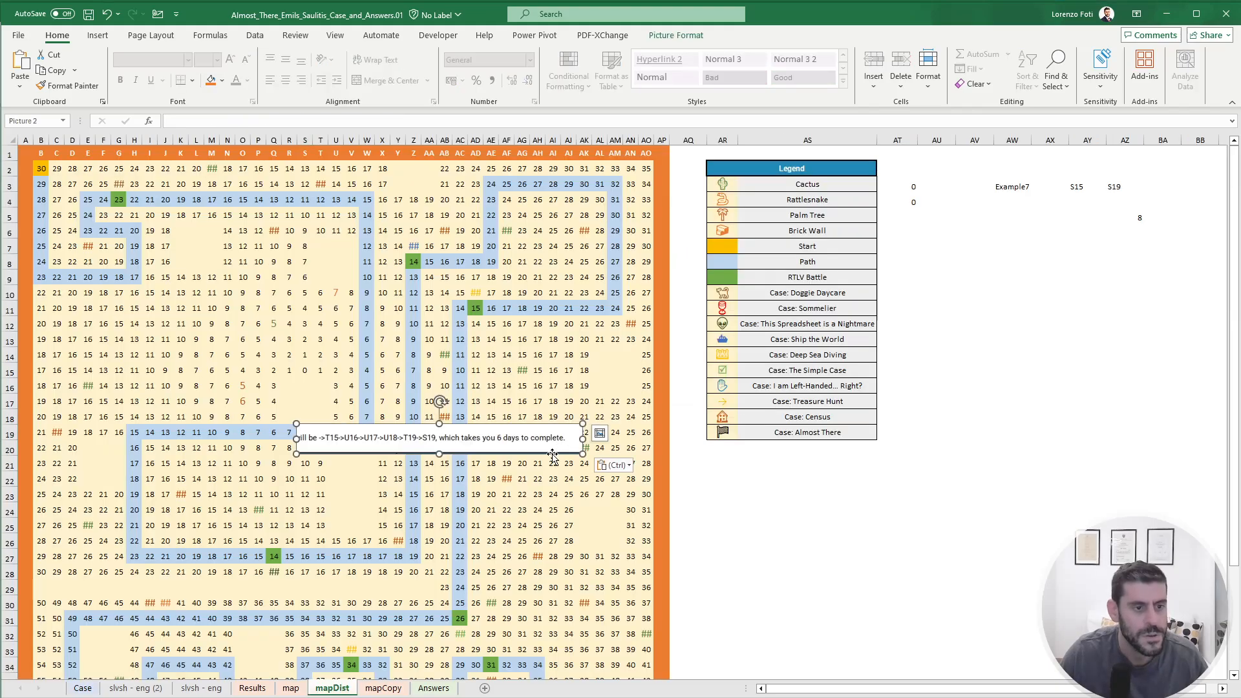
drag(553, 454, 401, 520)
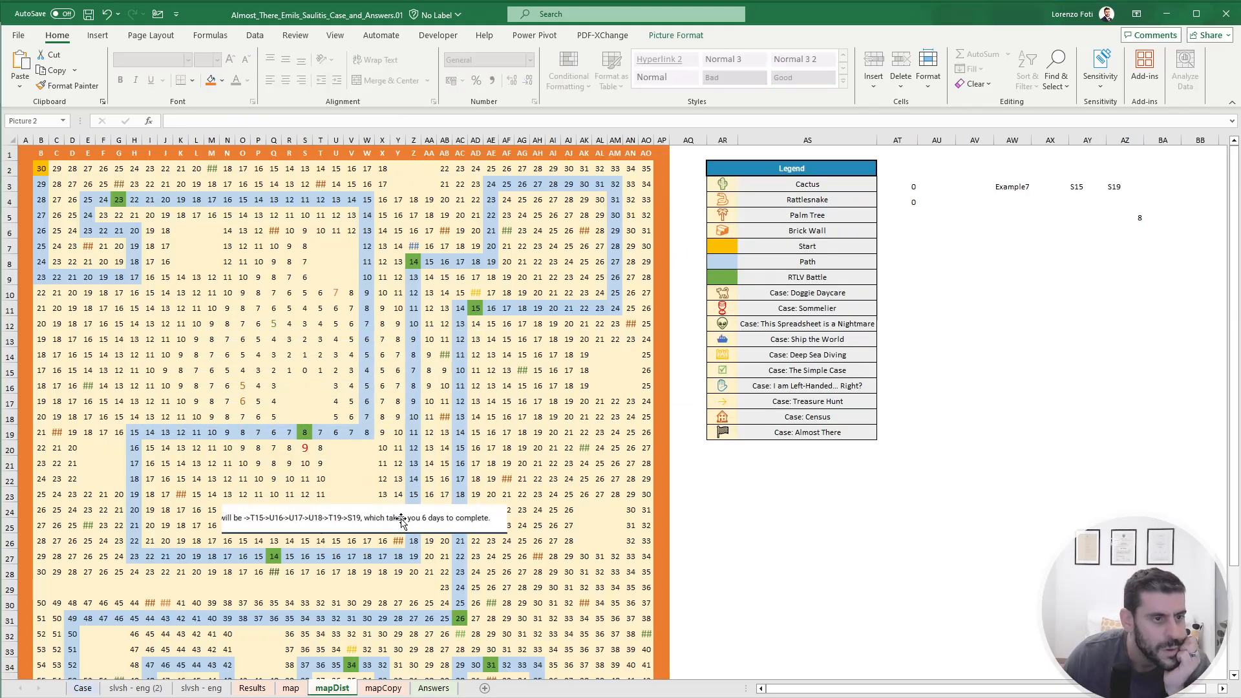
Compare the moves from T15 to U16 on mapDist with the example path to check for diagonal steps.
click(320, 371)
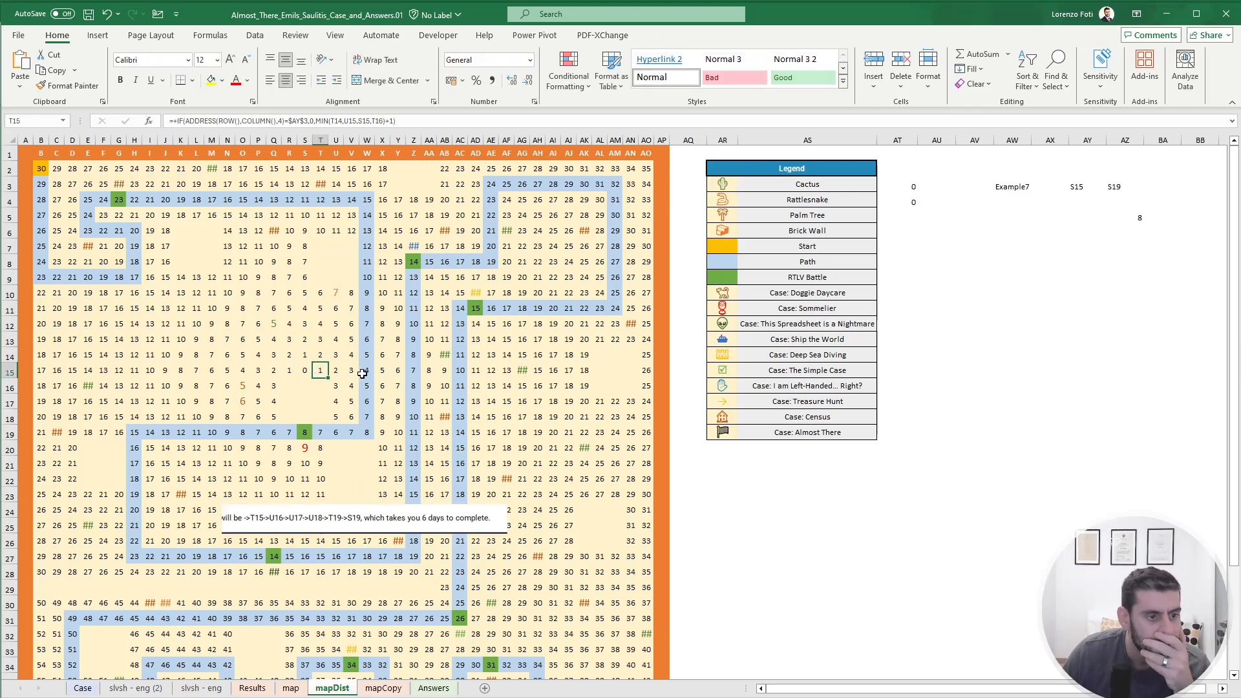
key(Right)
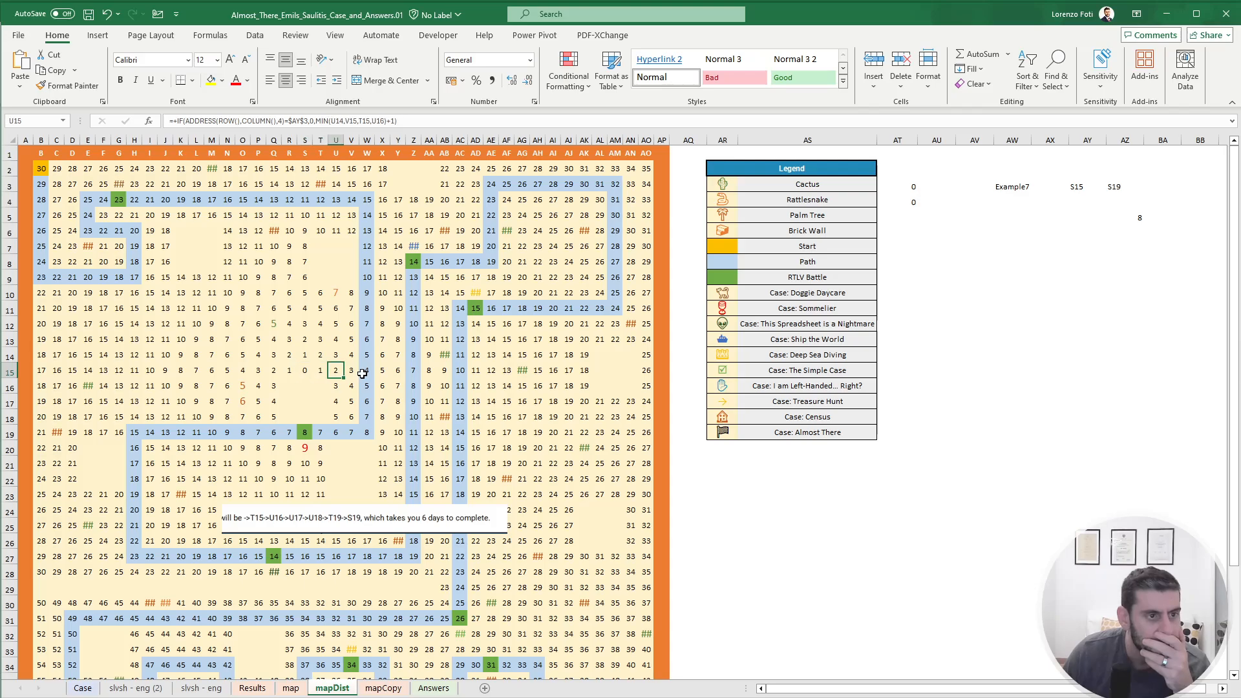
key(Down)
key(Up)
key(Left)
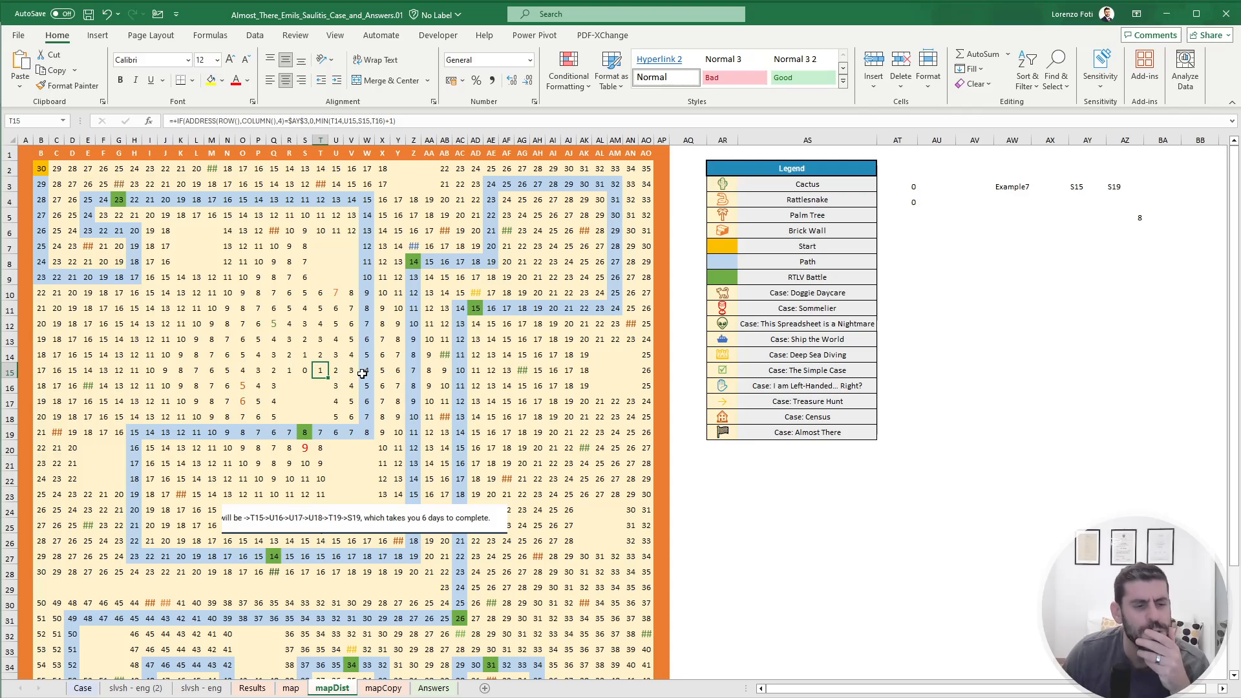
Add the diagonal neighbours A1, C1, C3 and A3 to the MIN function in cell B2 on mapDist.
click(38, 170)
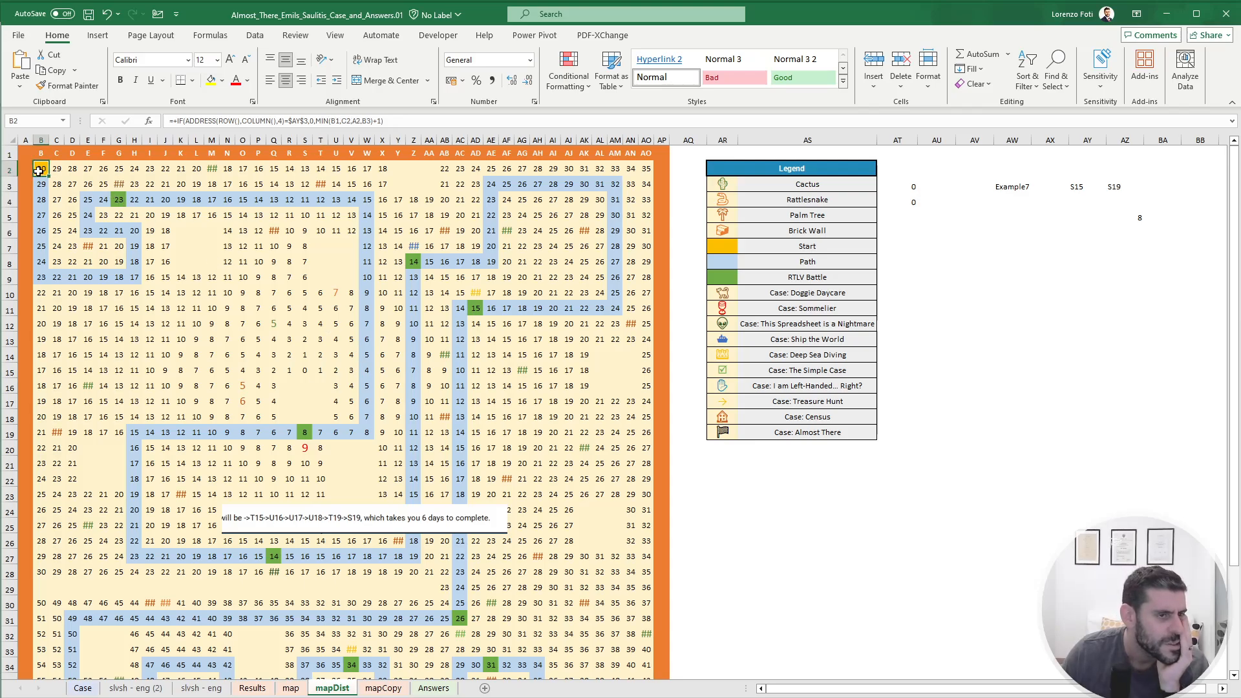
click(372, 121)
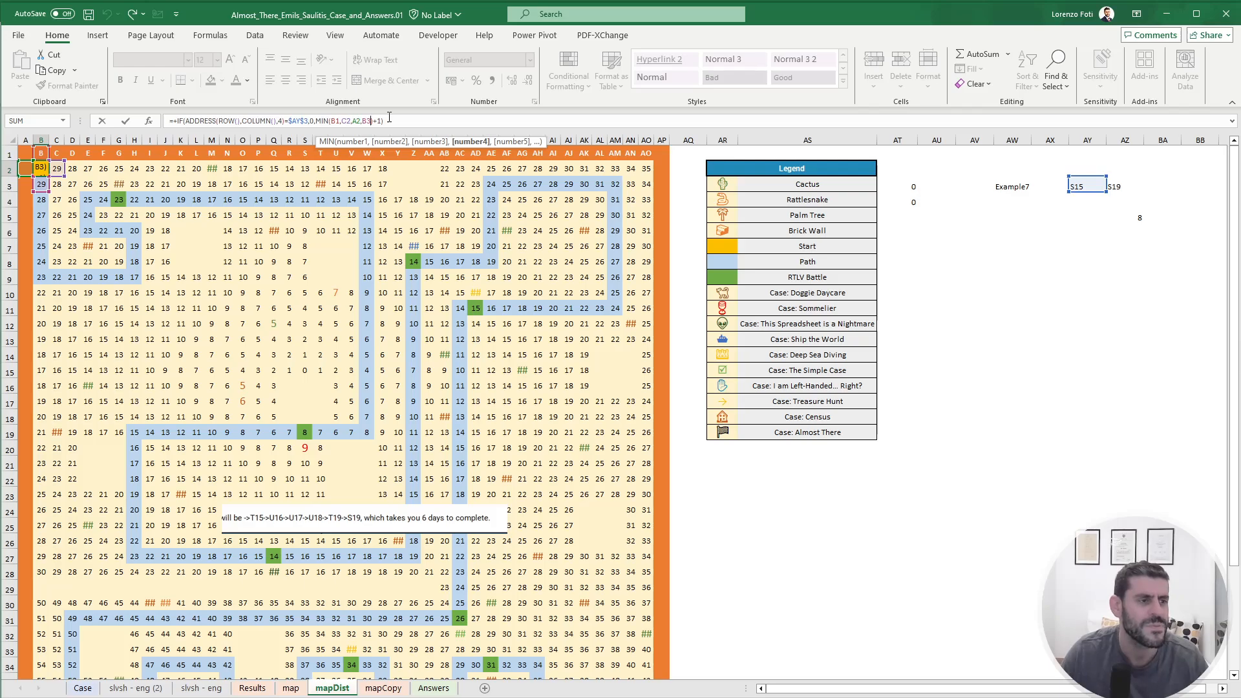
text(,)
click(30, 150)
text(,)
click(57, 153)
text(,)
click(58, 184)
text(,)
click(25, 185)
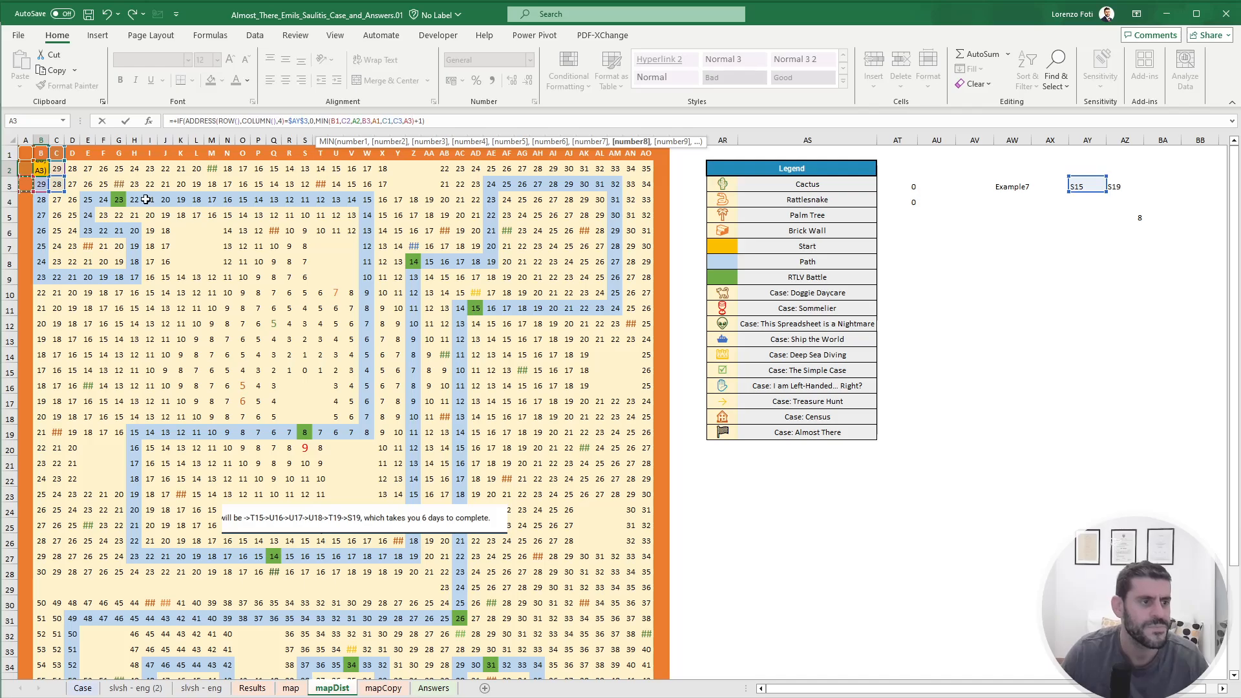
key(ctrl+Return)
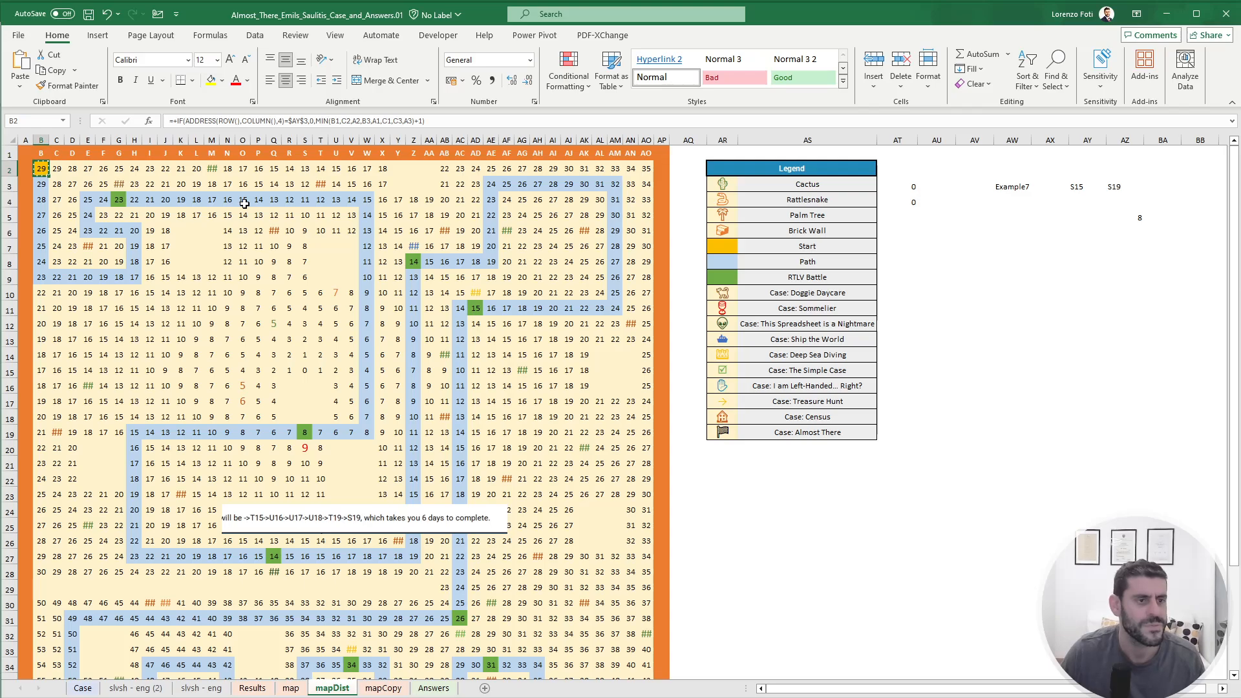
key(ctrl+shift+Right)
key(ctrl+shift+Down)
key(ctrl+shift+Up)
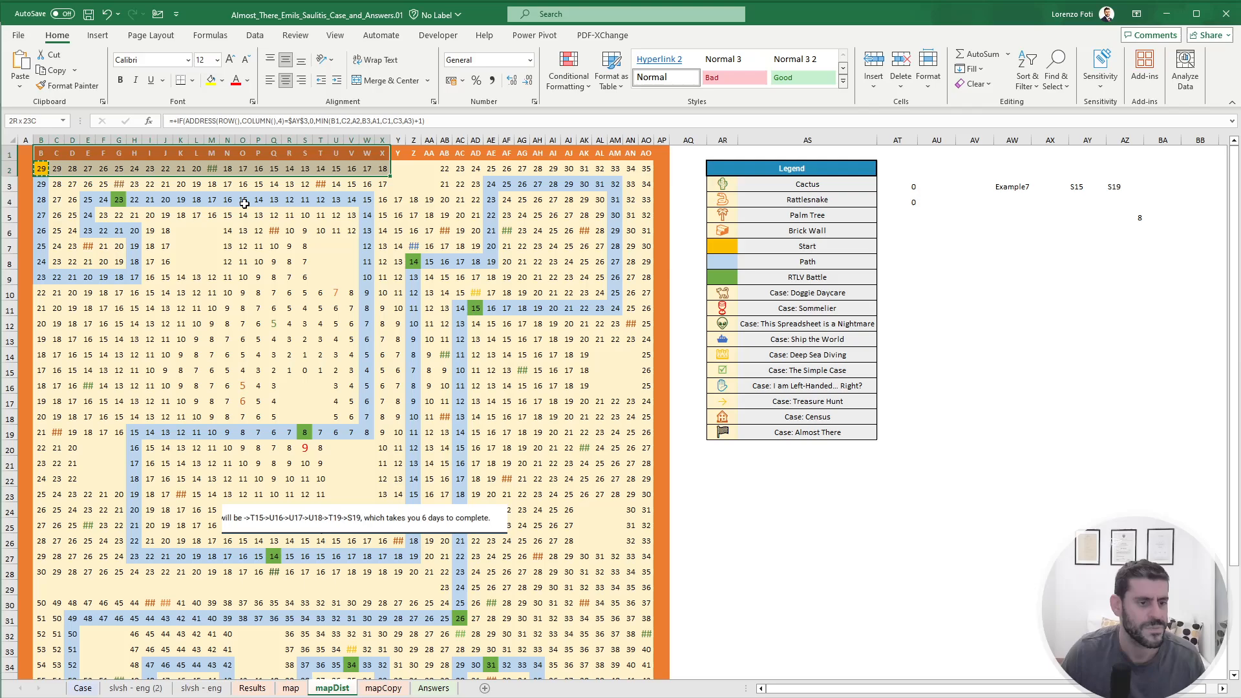
click(276, 165)
drag(56, 173, 162, 417)
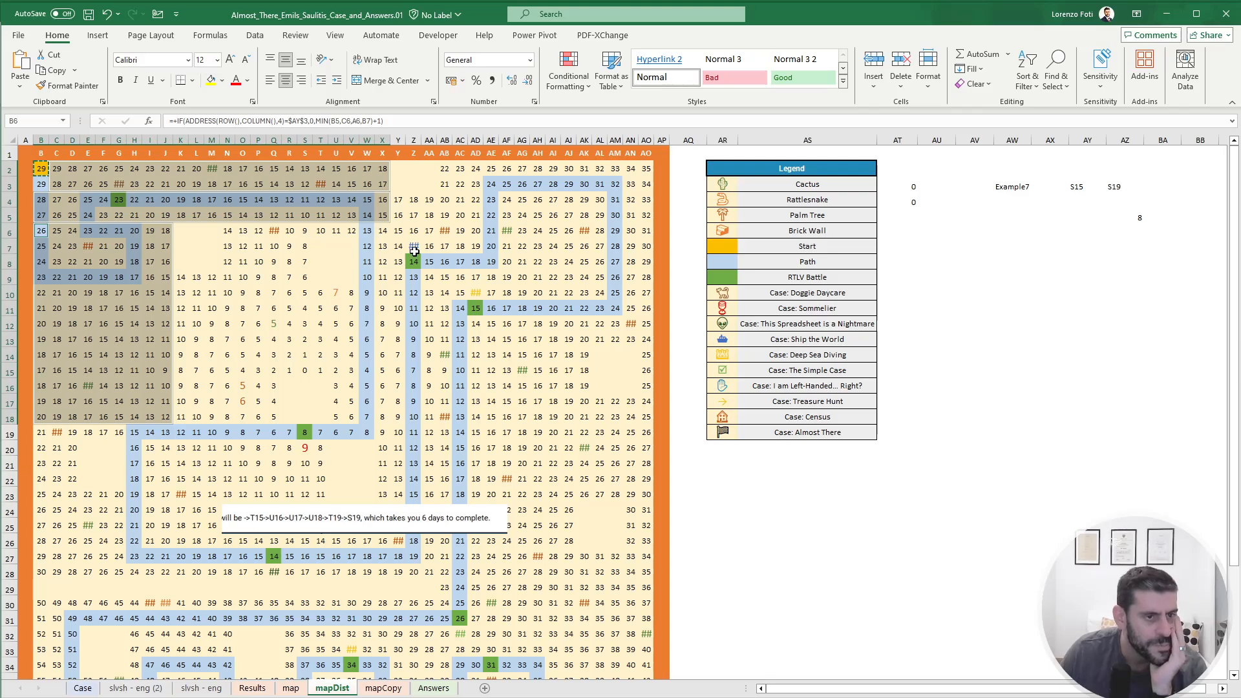
drag(449, 167, 646, 336)
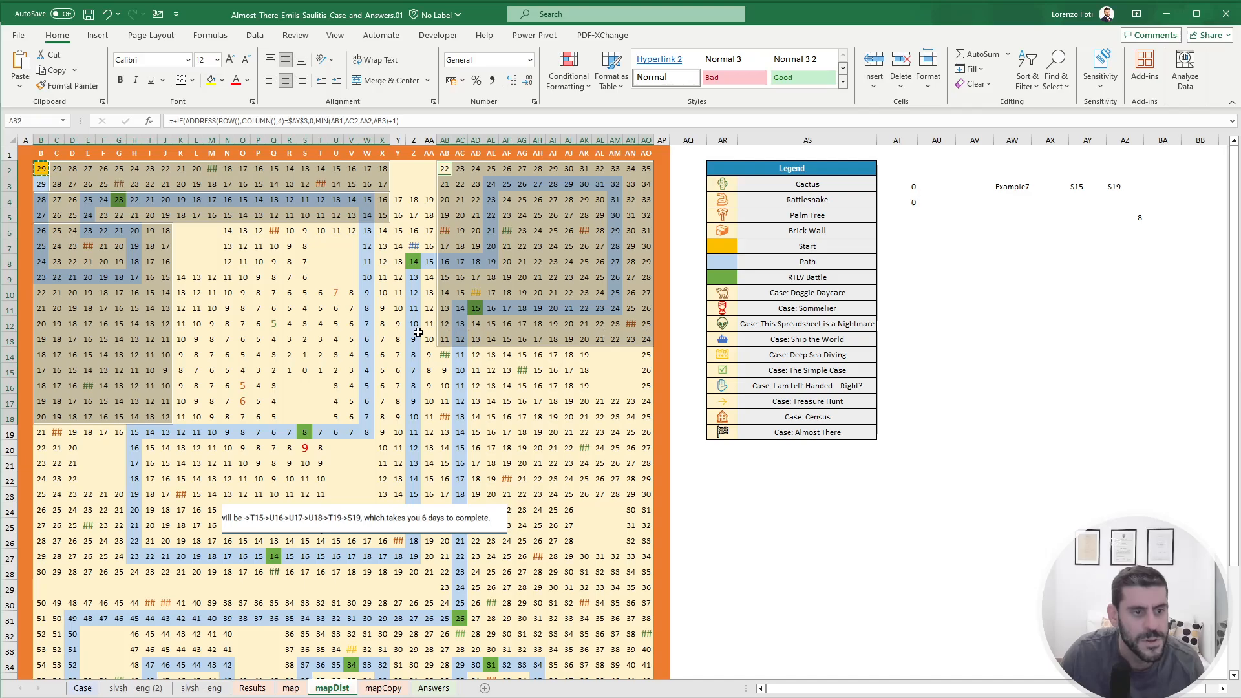
drag(429, 339, 336, 293)
ctrl+drag(316, 370, 311, 278)
ctrl+drag(229, 262, 348, 230)
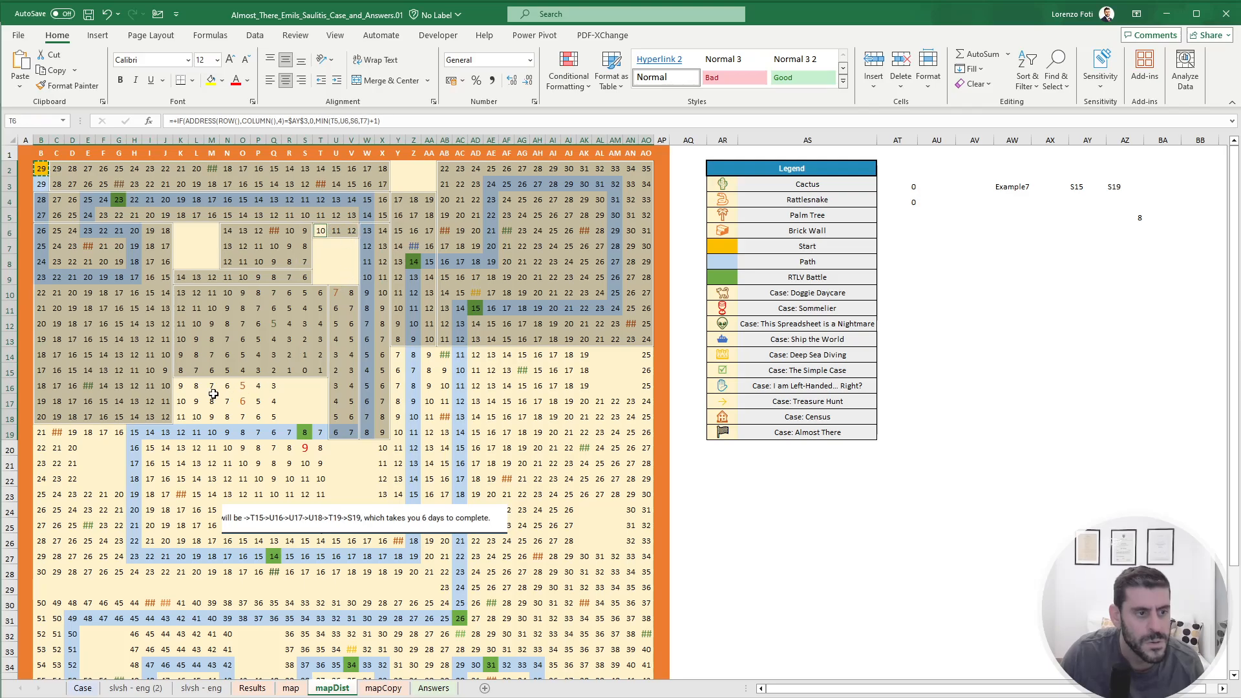
ctrl+drag(181, 386, 277, 417)
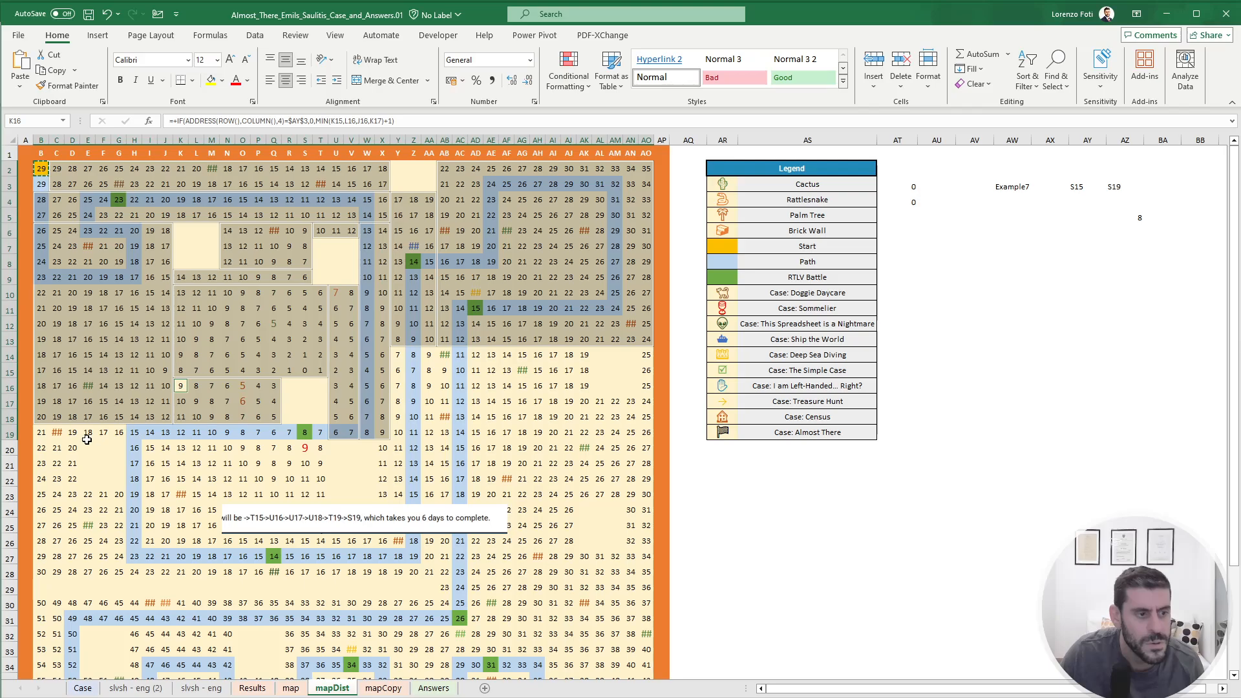
ctrl+drag(48, 431, 320, 431)
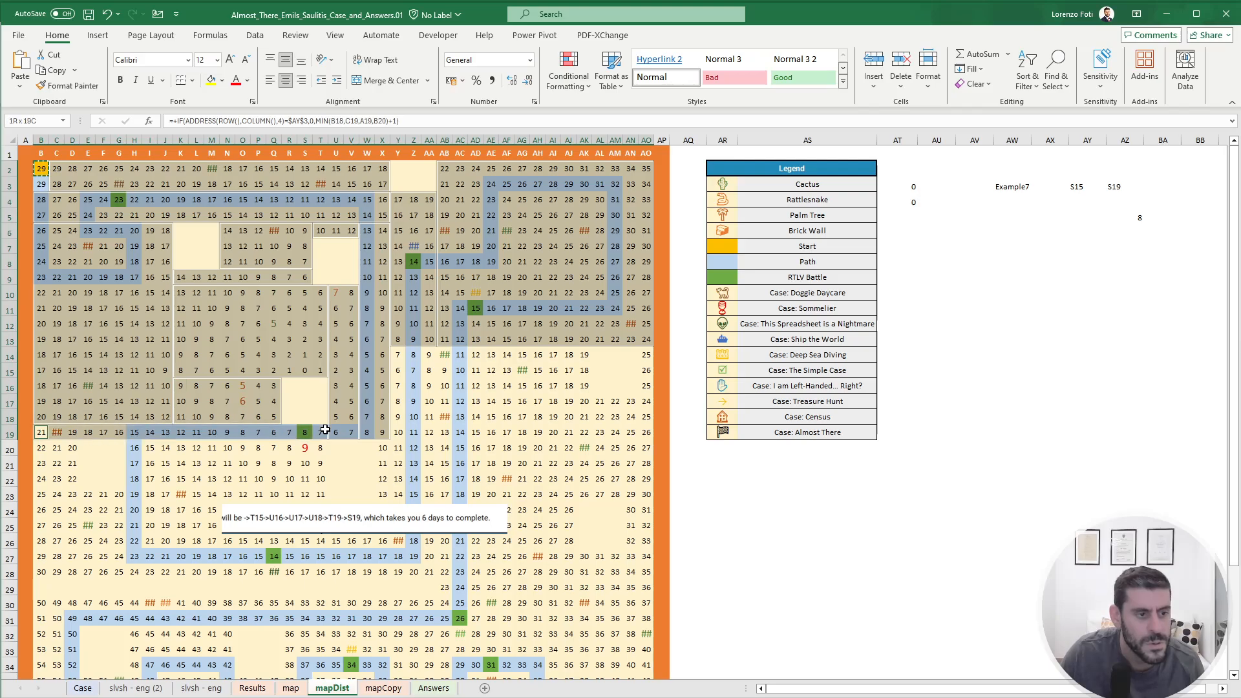
ctrl+drag(40, 450, 66, 566)
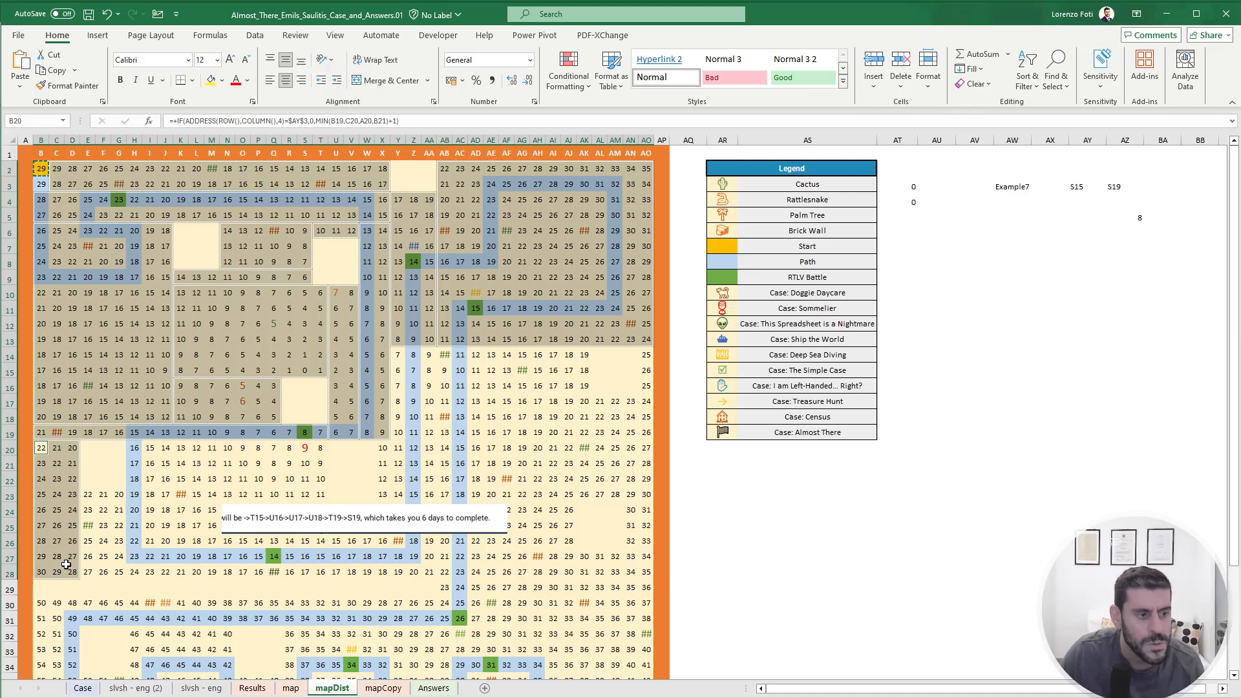
ctrl+drag(95, 492, 318, 568)
Move the pasted example path picture off the distance grid to the empty area below the legend.
drag(317, 520, 847, 497)
click(728, 465)
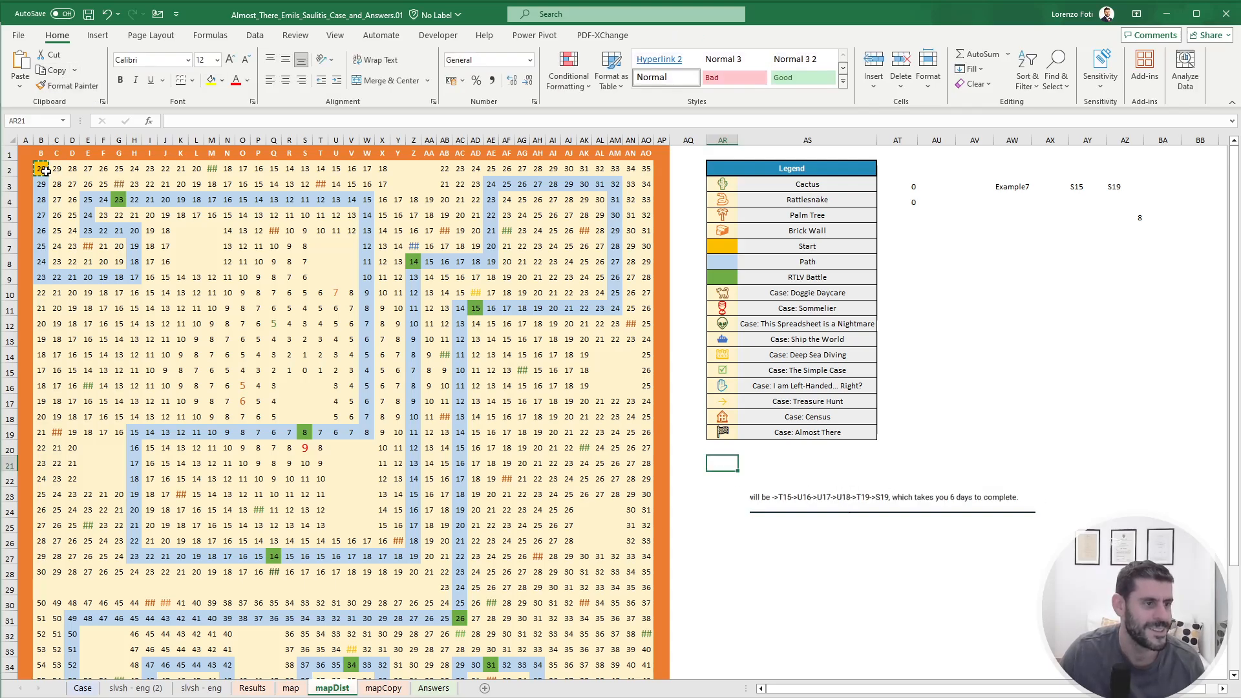
Select the filled distance cells in rows 2 to 28 from column B up to about column T, skipping the cleared blocks.
drag(41, 167, 385, 214)
ctrl+drag(40, 230, 169, 426)
ctrl+drag(41, 447, 78, 565)
ctrl+drag(88, 499, 322, 570)
ctrl+drag(139, 449, 321, 479)
ctrl+drag(185, 432, 270, 267)
ctrl+drag(228, 231, 304, 376)
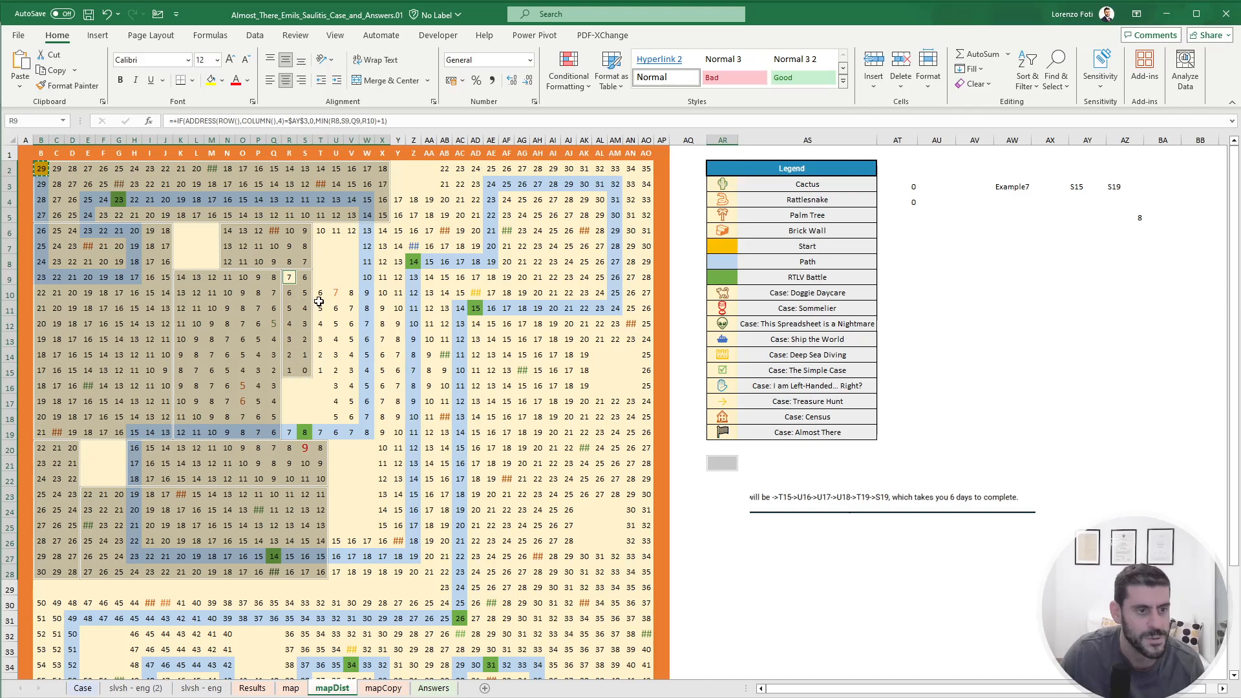
Extend the mapDist selection with the filled cells east of column S in rows 2 to 23, skipping the blank blocks and row 16.
ctrl+drag(321, 291, 580, 366)
ctrl+drag(360, 276, 615, 276)
ctrl+drag(382, 234, 383, 278)
mouse_move(446, 171)
mouse_down()
mouse_move(646, 170)
mouse_move(646, 185)
mouse_up()
ctrl+drag(601, 293, 648, 647)
ctrl+drag(631, 278, 380, 370)
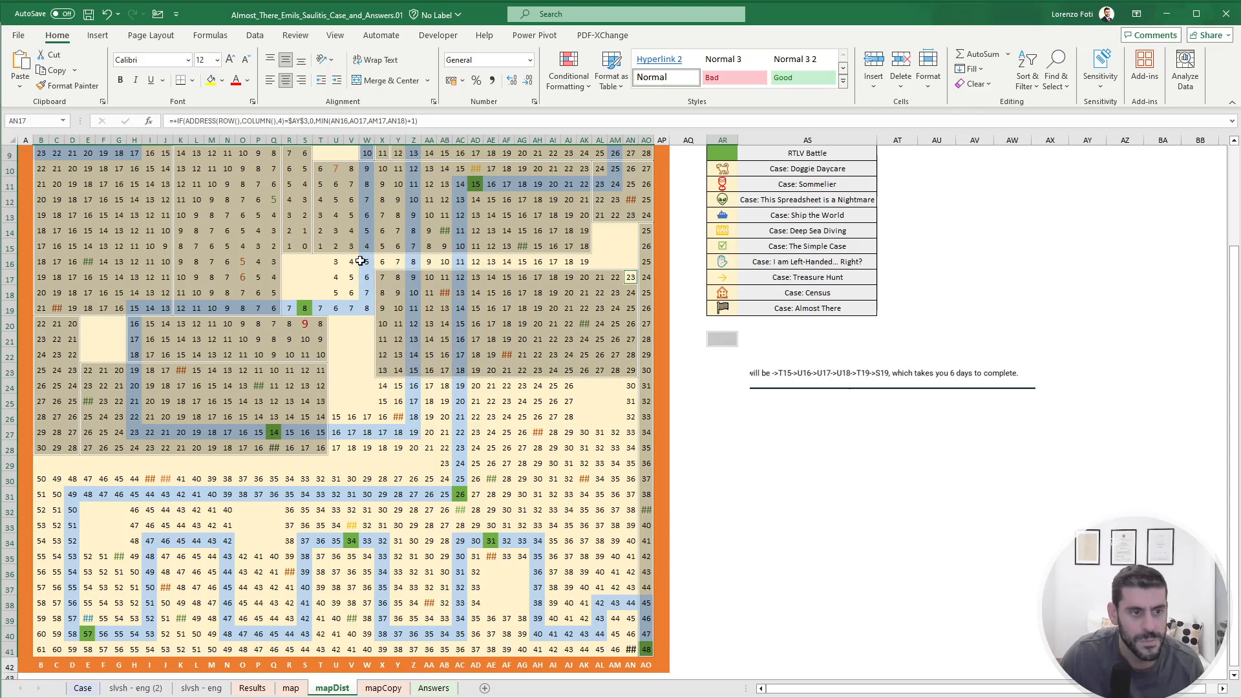
Add row 16 from column U, U17:W19, R19:T19, X24:AI28 and U26:W28 to the selection.
ctrl+drag(336, 262, 582, 260)
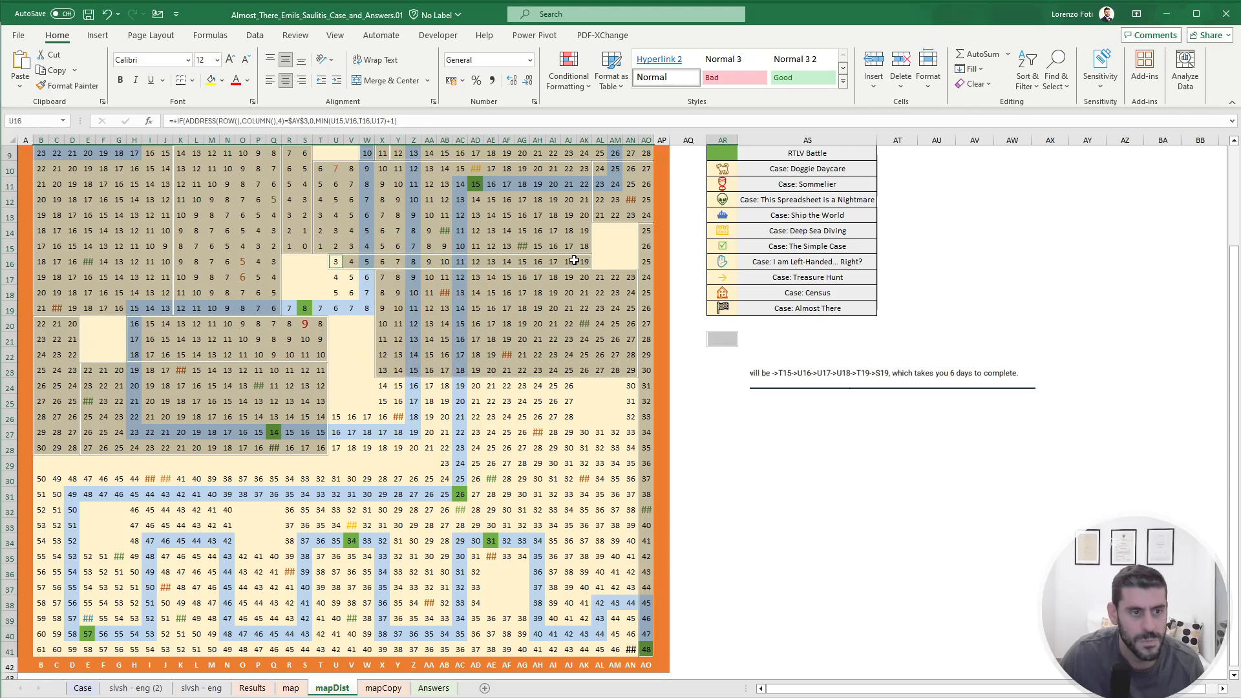
click(339, 279)
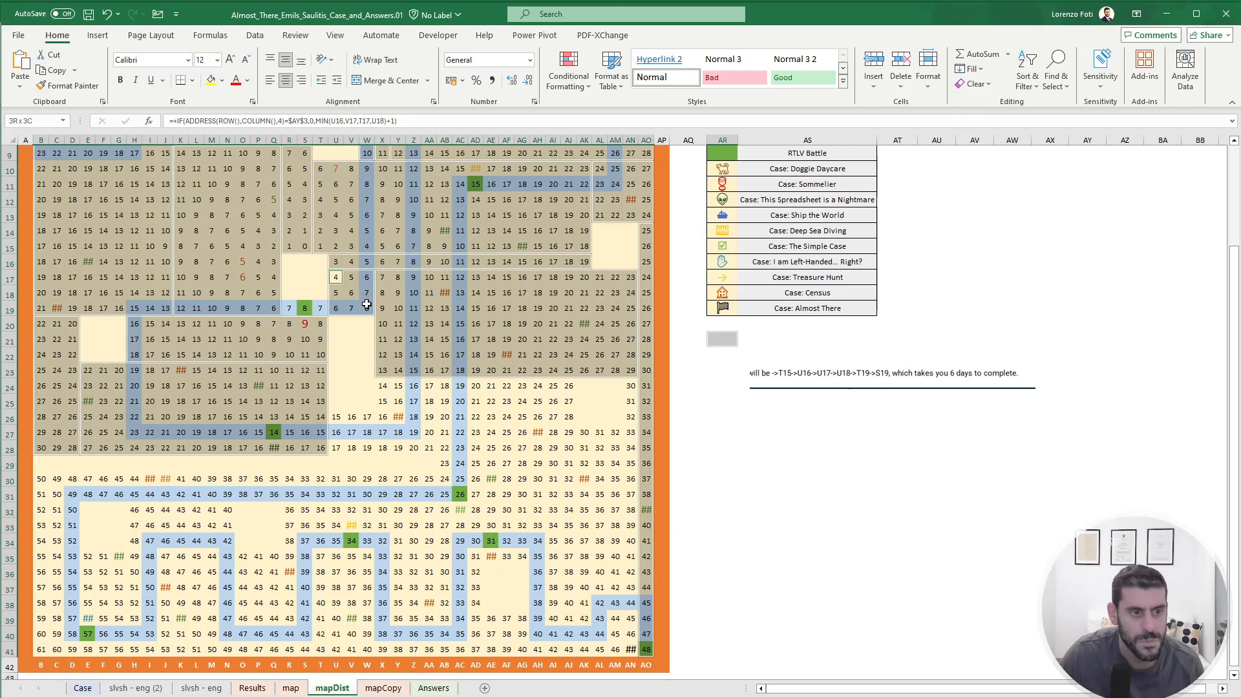
click(288, 309)
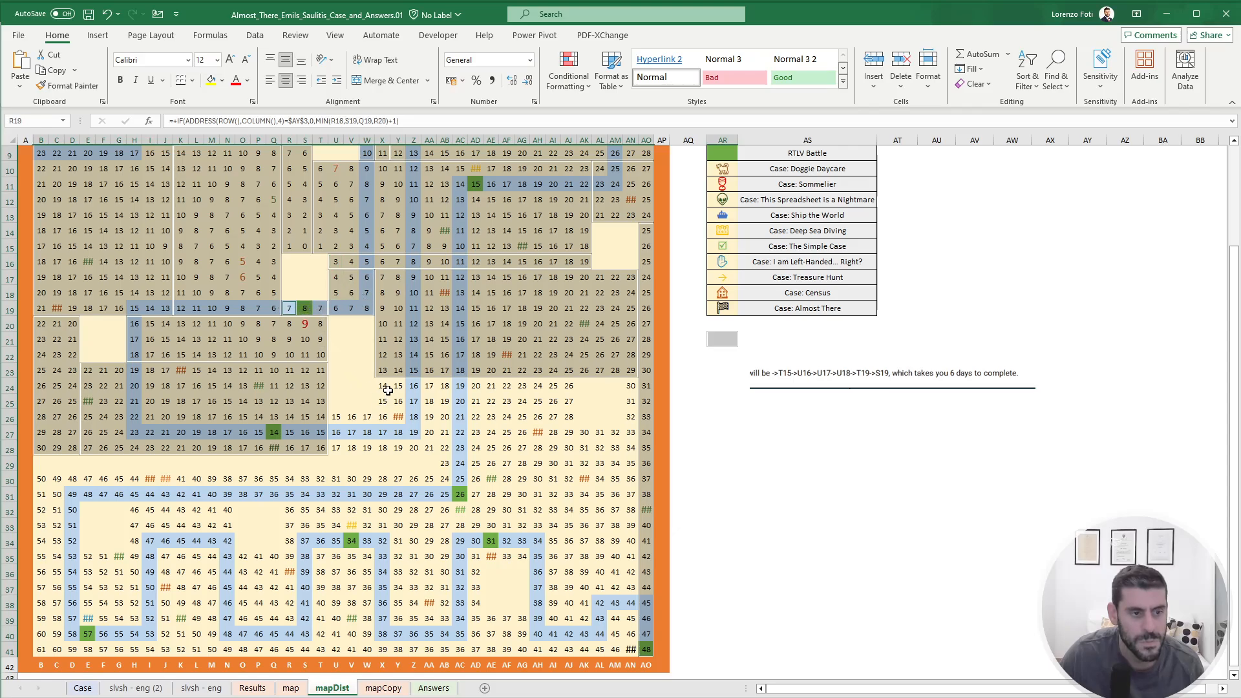
drag(386, 387, 575, 452)
drag(337, 416, 366, 443)
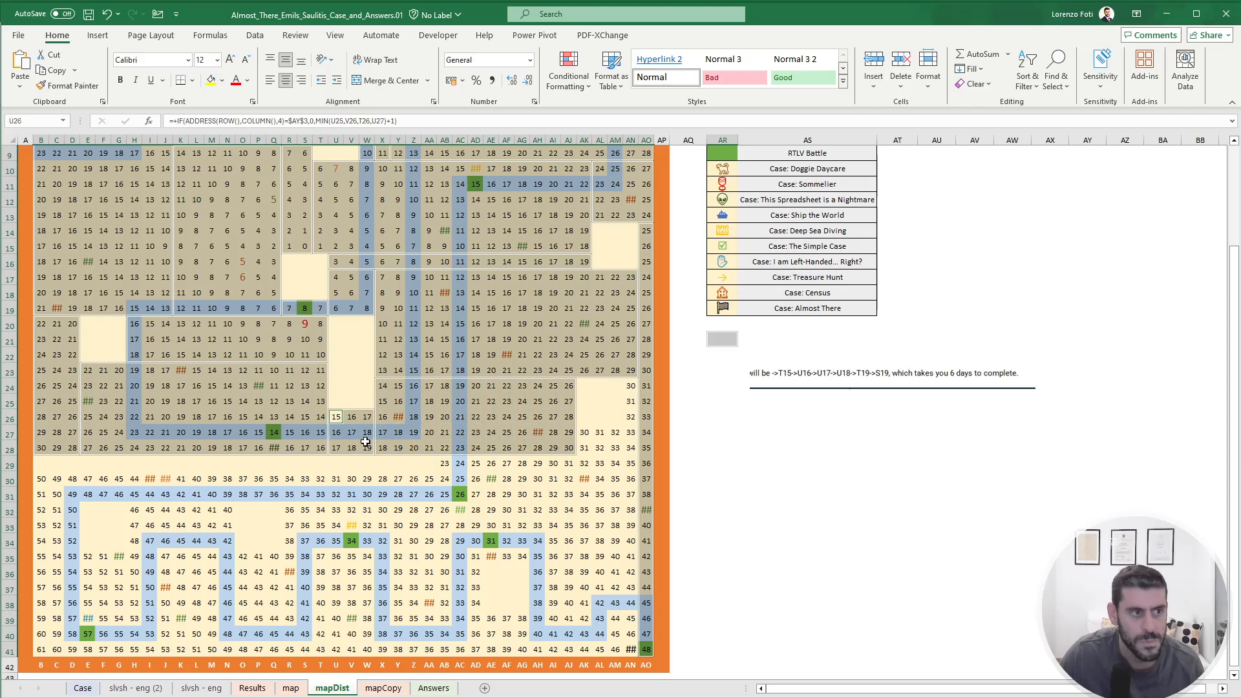
scroll(341, 362, up, 4)
scroll(419, 389, down, 4)
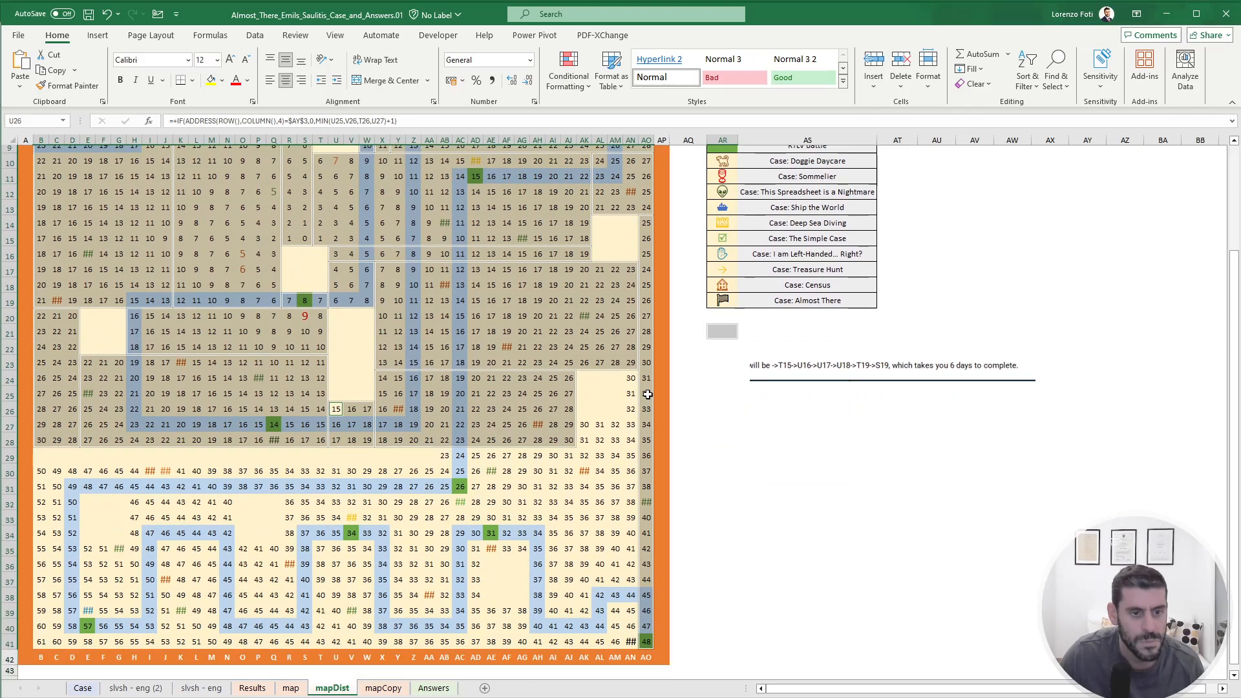
Add the remaining filled cells in rows 24 to 41 to the selection, leaving out the brick wall and blank rattlesnake blocks.
drag(631, 378, 632, 640)
drag(590, 423, 444, 548)
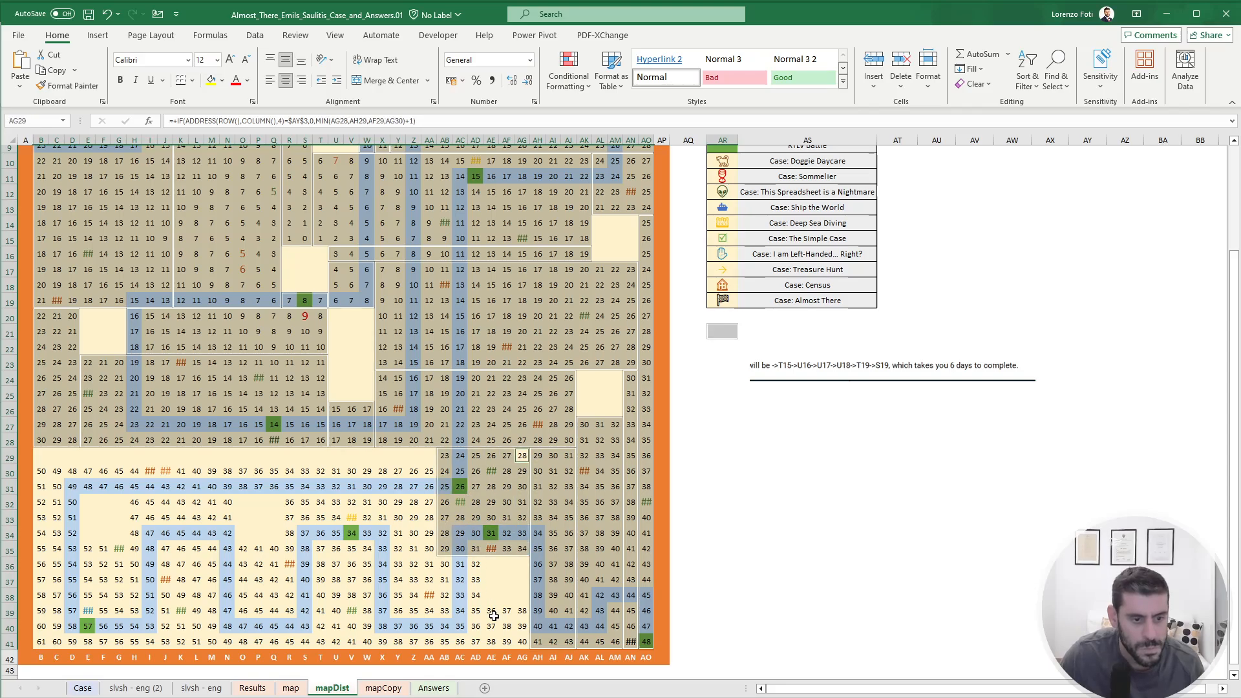
mouse_move(523, 644)
mouse_down()
mouse_move(391, 621)
mouse_move(42, 606)
mouse_move(73, 472)
mouse_move(425, 483)
mouse_up()
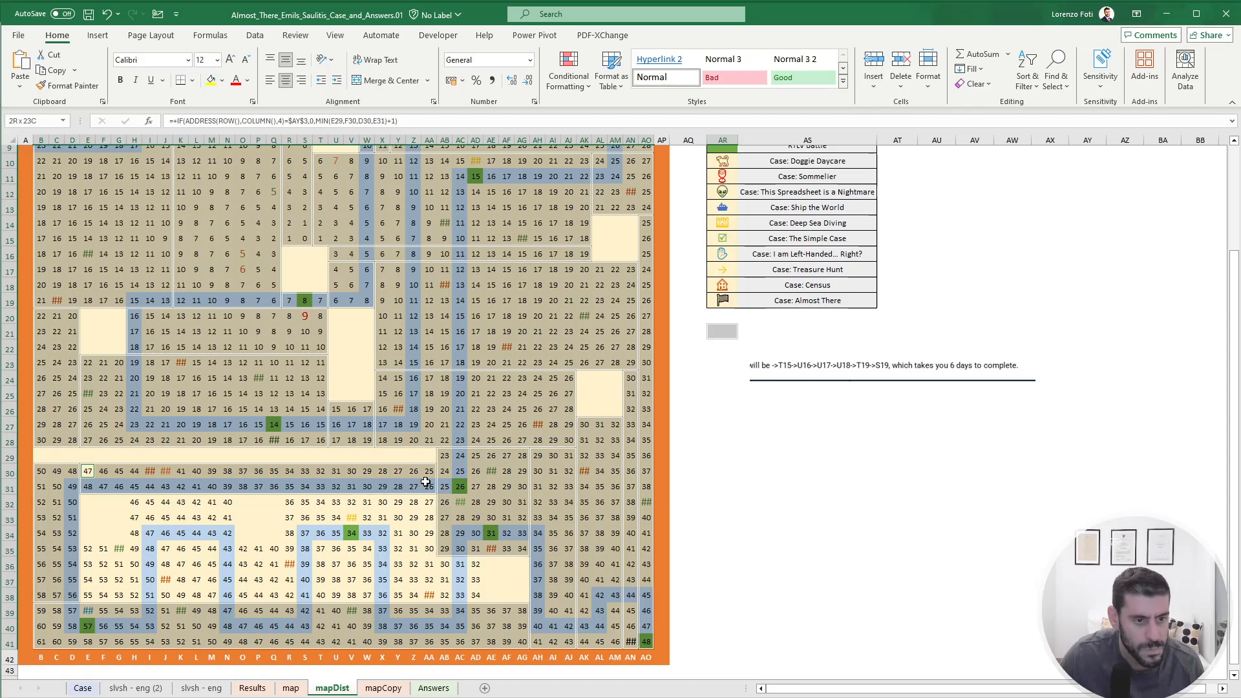
drag(134, 503, 231, 595)
drag(88, 551, 119, 588)
drag(242, 549, 305, 592)
drag(365, 512, 427, 503)
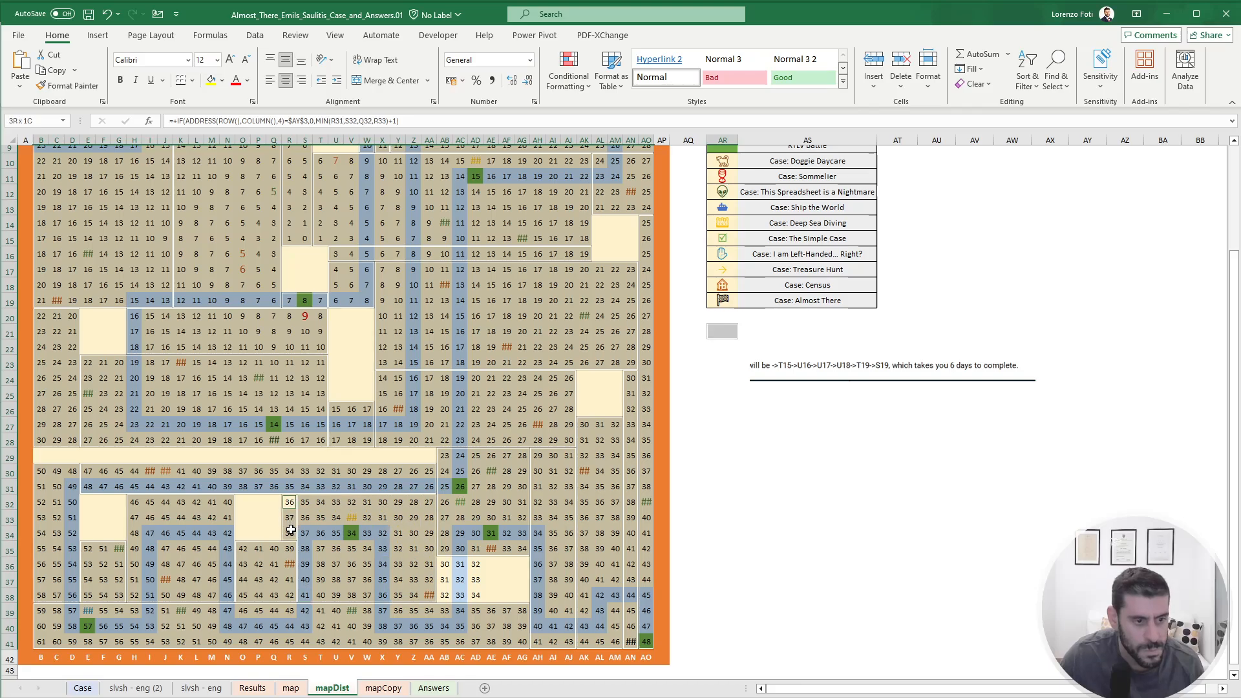
mouse_move(445, 564)
mouse_down()
mouse_move(474, 584)
mouse_move(445, 563)
mouse_up()
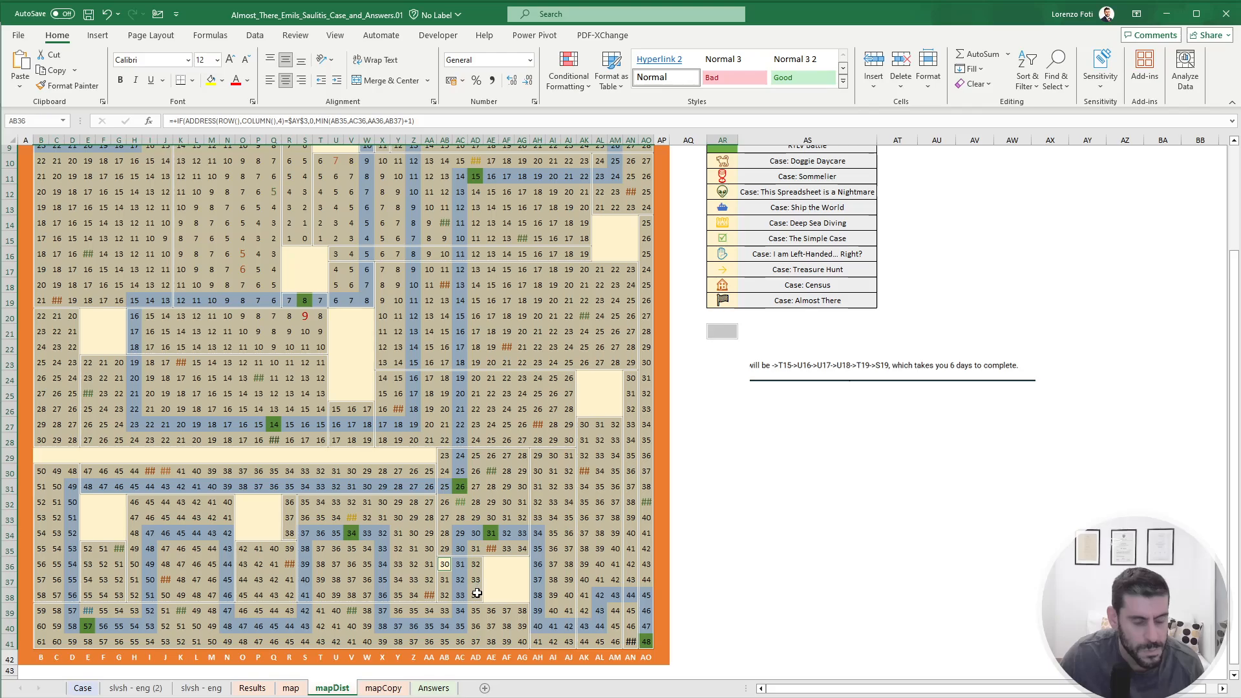
Paste only the copied B2 formula into all the selected distance grid cells.
scroll(545, 456, up, 3)
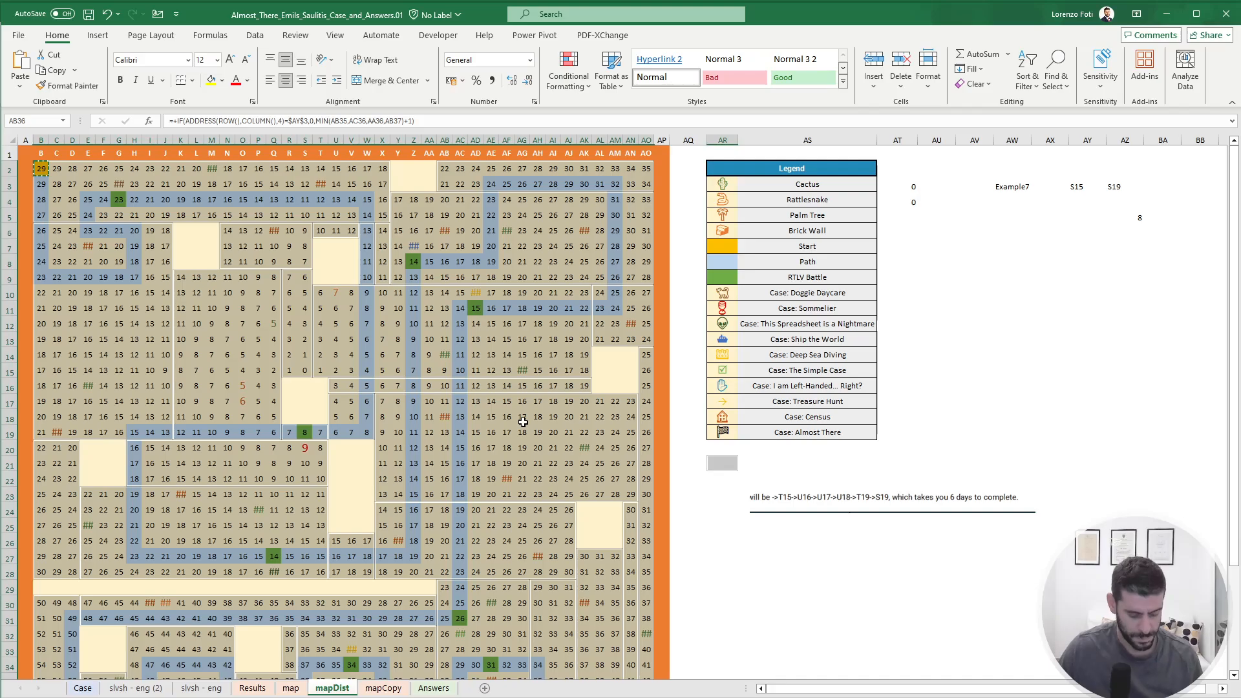
key(alt+h)
key(v)
key(f)
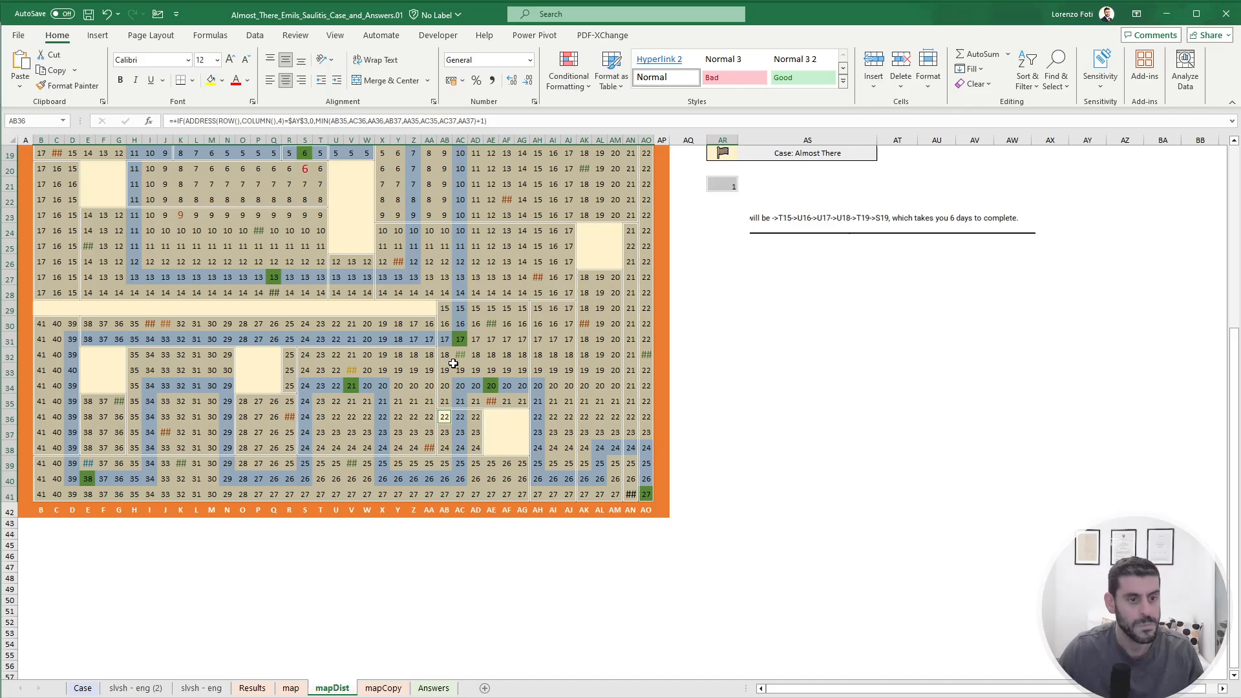
scroll(499, 319, up, 6)
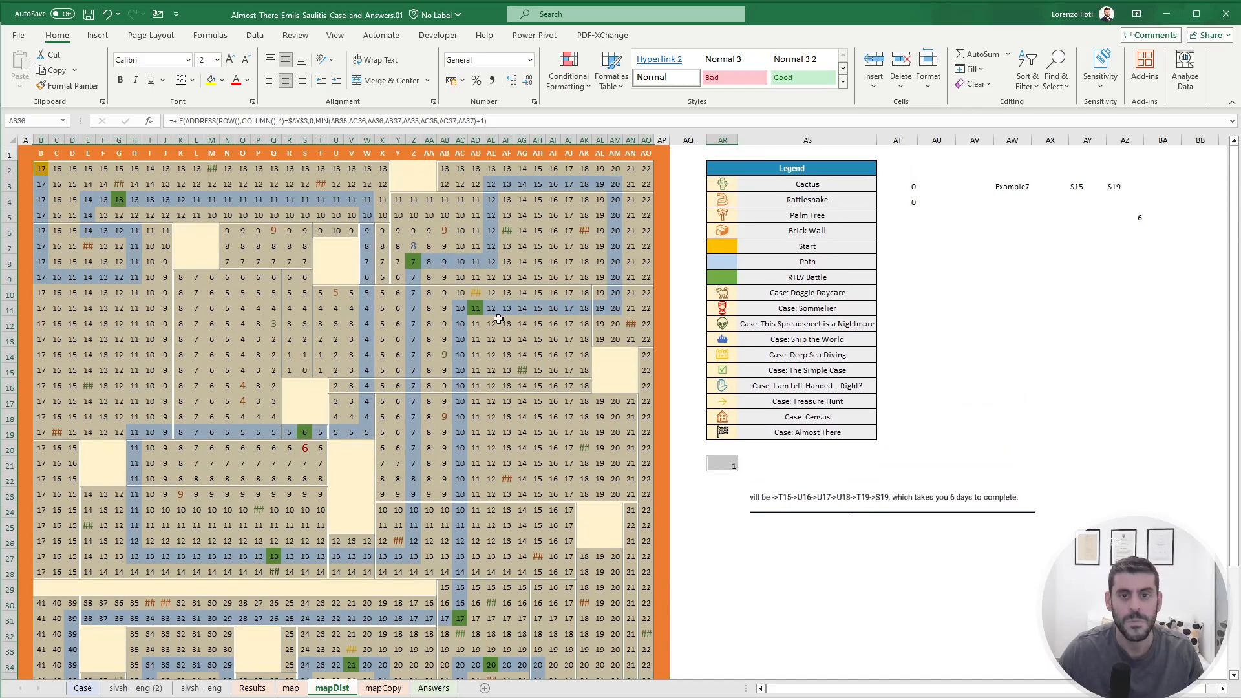
Enter a reference in AW7 to the Level 7 game numbers in Case!B249:B268.
click(1125, 215)
click(1005, 248)
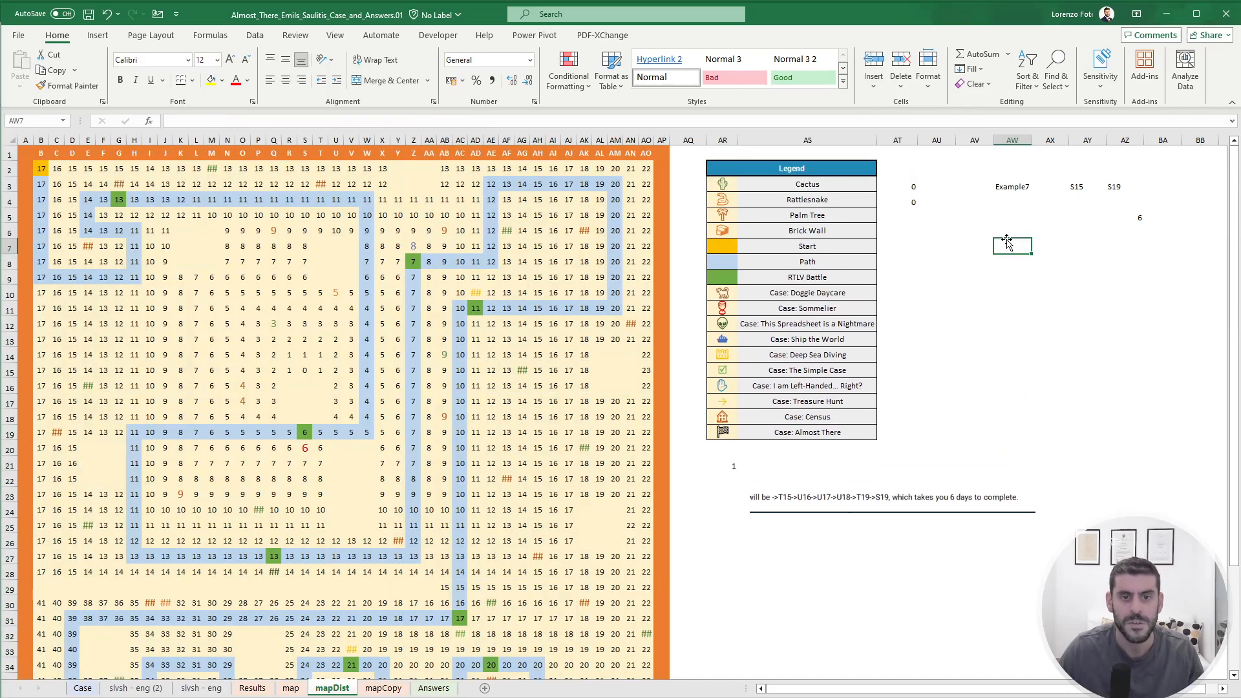
text(+)
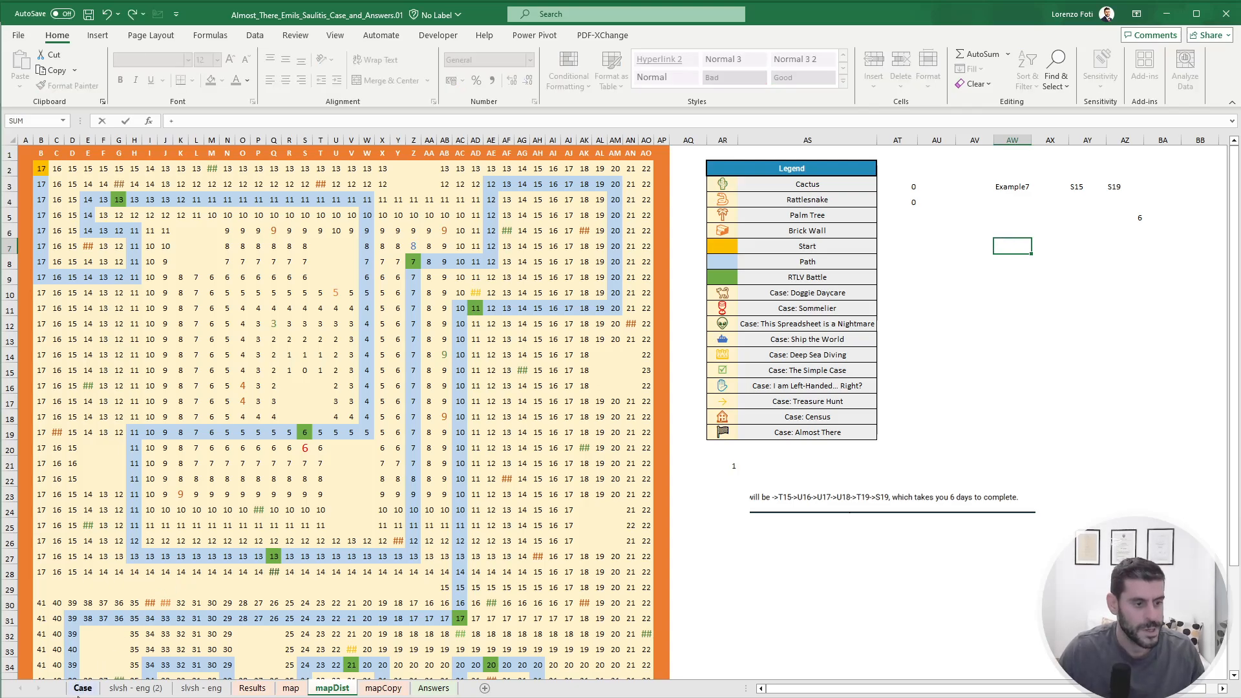
click(82, 688)
scroll(130, 526, down, 2)
drag(55, 194, 54, 569)
key(Return)
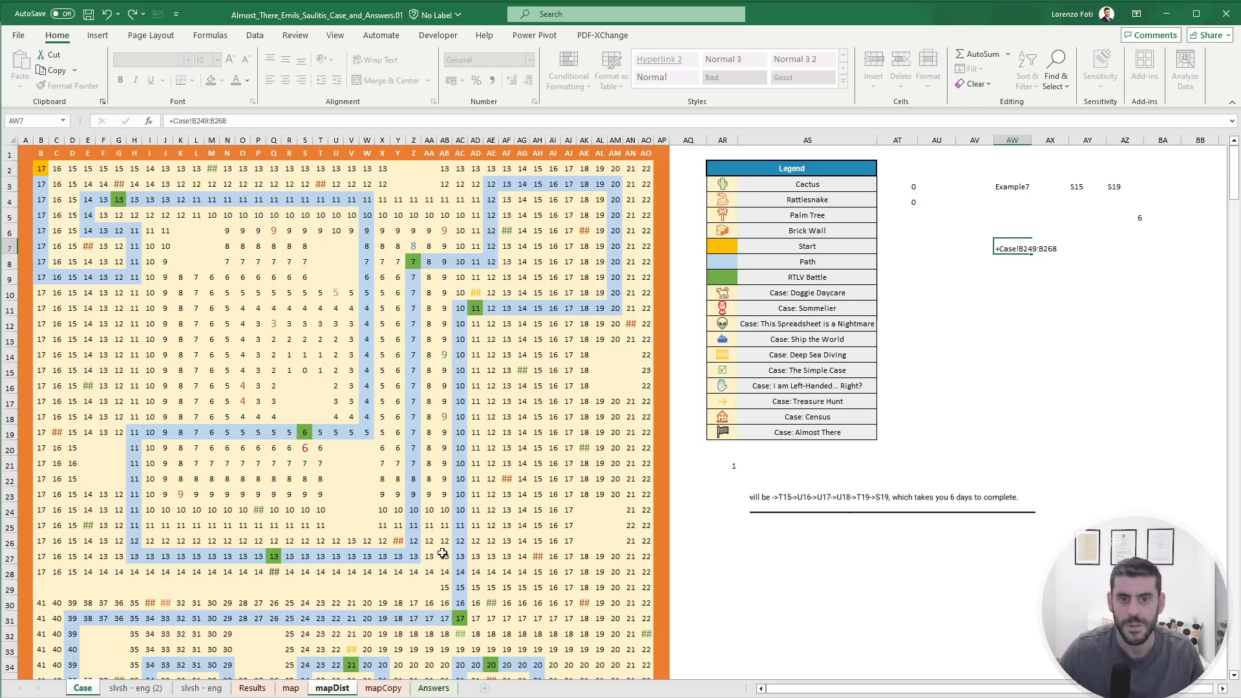
Link cell AX6 to the route distance in AZ5.
click(1053, 230)
text(+)
key(Up)
key(Right)
key(Right)
key(Return)
Create a data table over AW6:AX26 with AW3 as the column input cell and calculate it.
key(Up)
key(Left)
key(shift+Right)
key(ctrl+shift+Down)
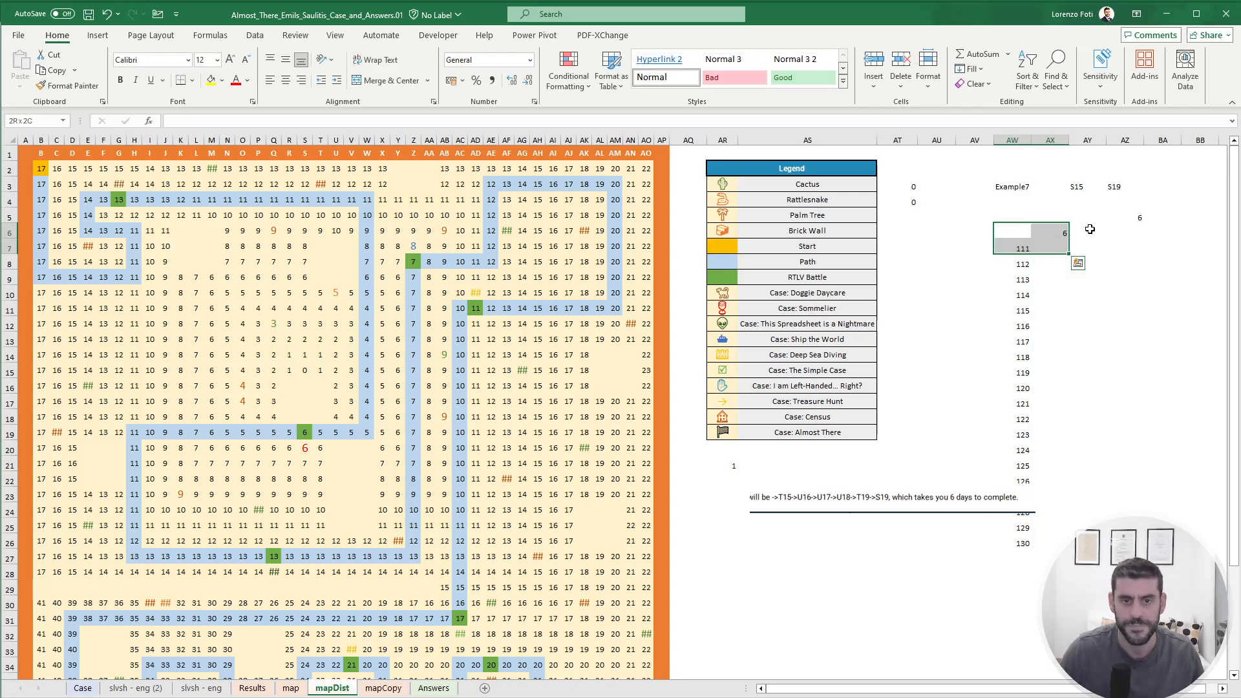
key(ctrl+shift+Down)
key(alt)
key(a)
key(w)
key(t)
key(Tab)
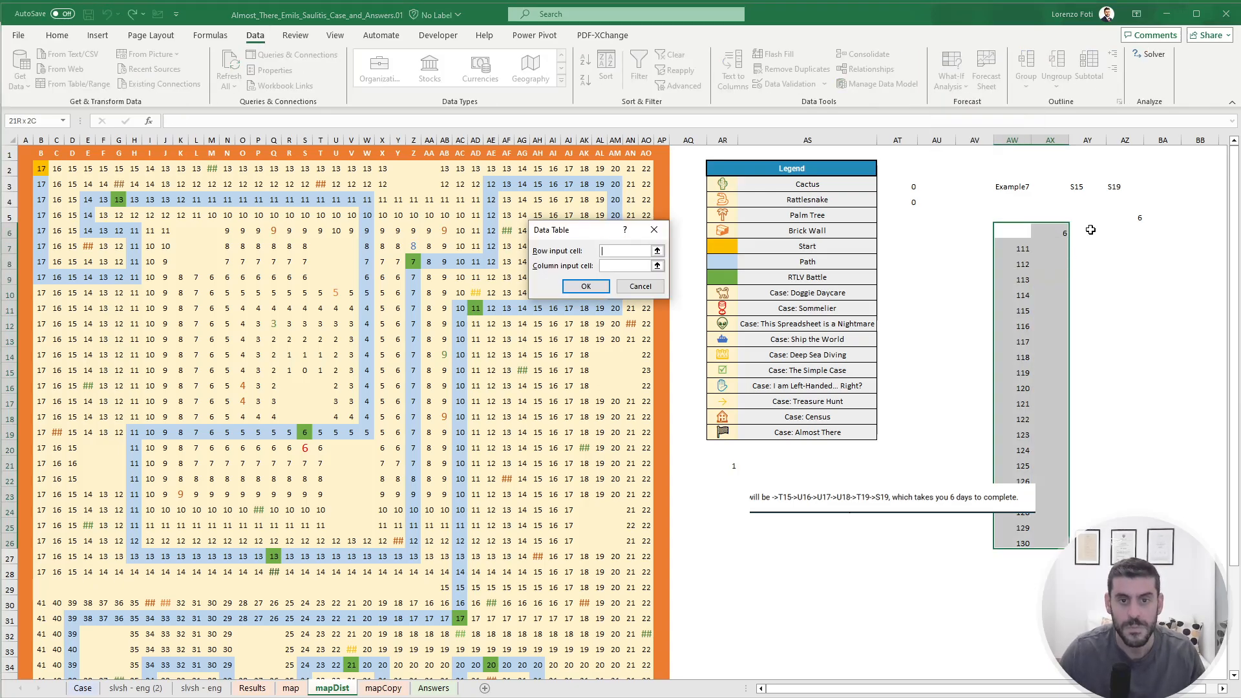
click(1004, 187)
key(Return)
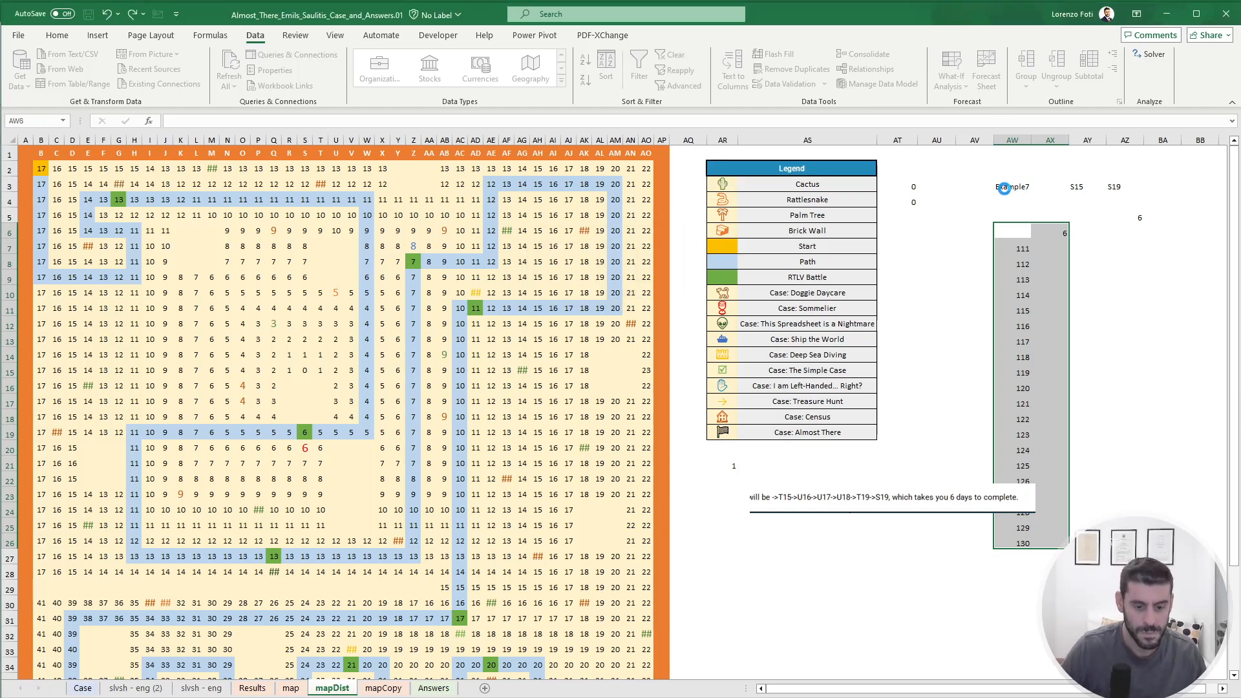
key(alt)
key(m)
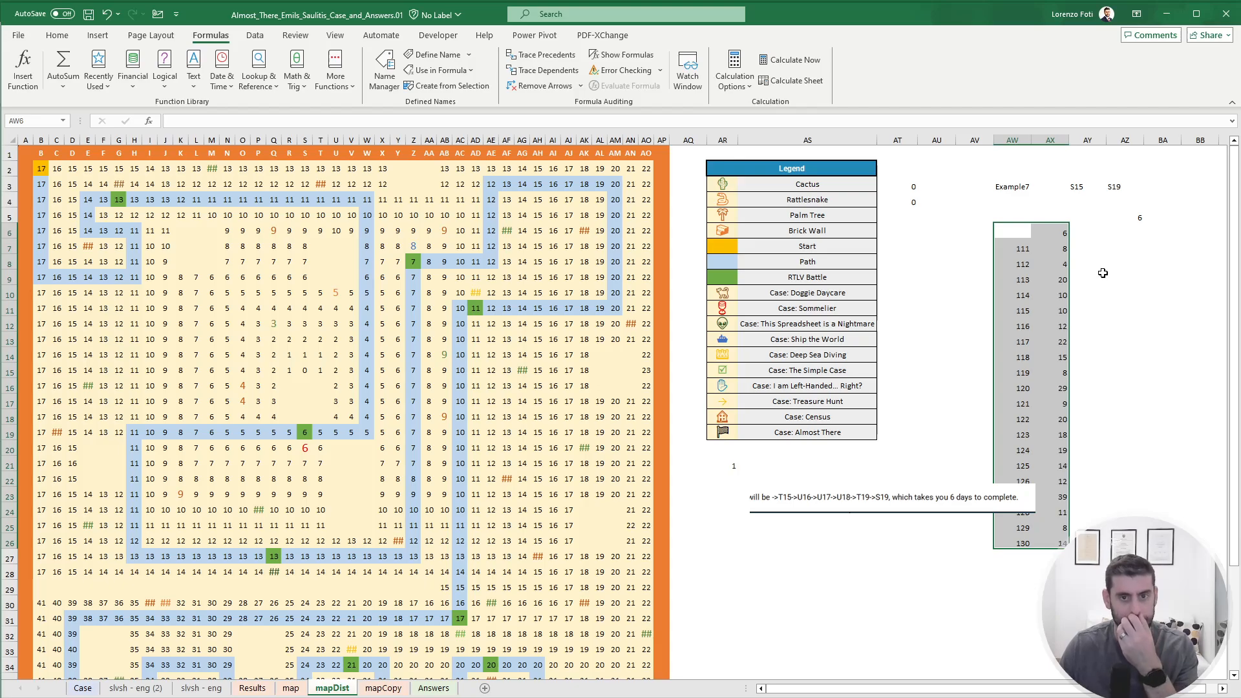
Copy the data table results in AX7:AX26 into the Level 7 answer cells for games 111 to 130 on the Case sheet.
drag(1054, 249, 1052, 543)
key(ctrl+c)
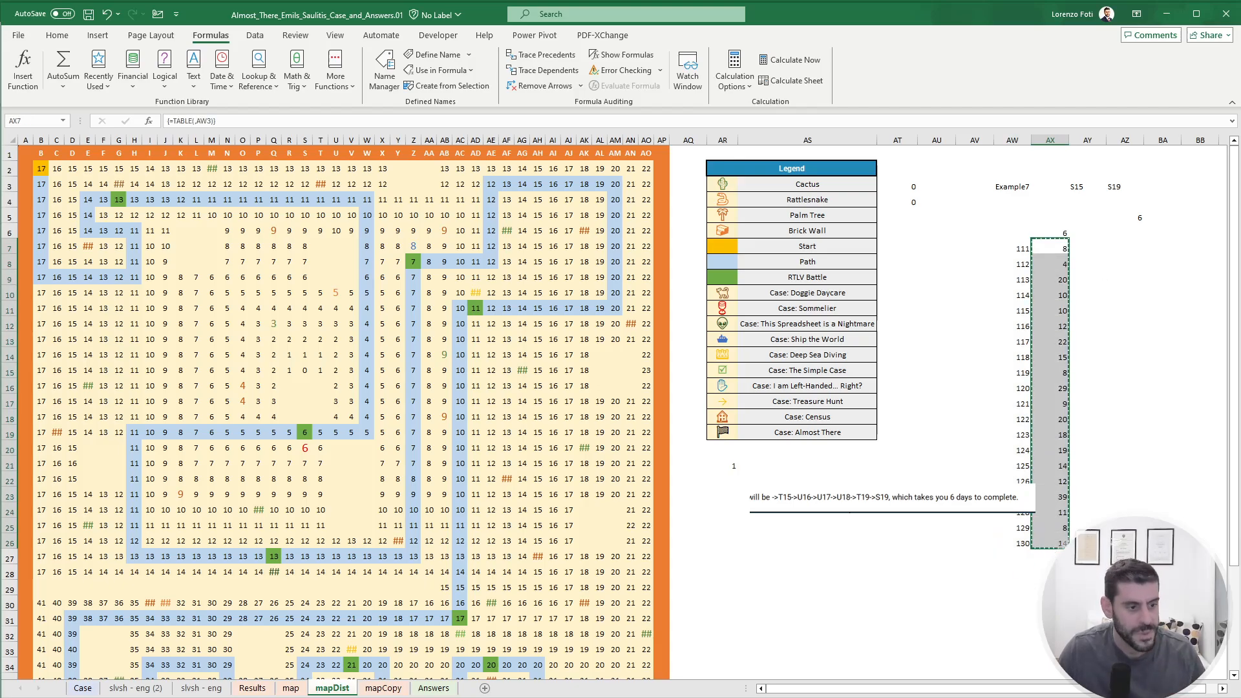
click(89, 691)
scroll(220, 311, up, 3)
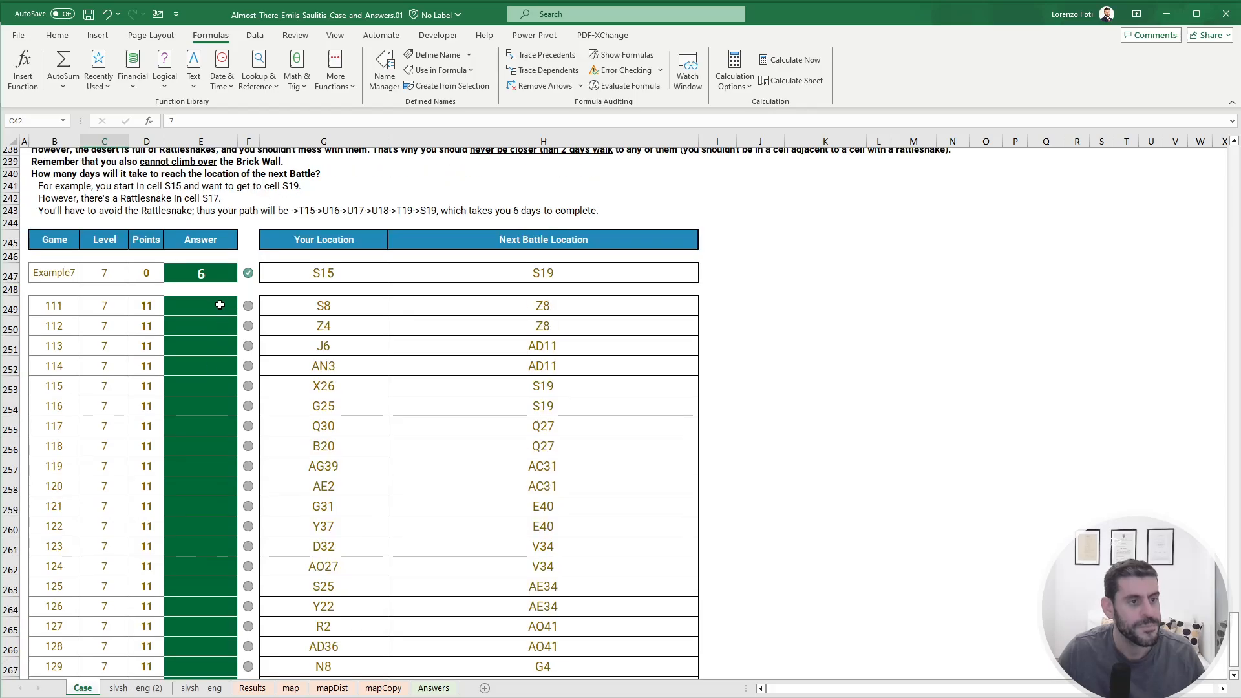
right_click(222, 310)
click(272, 392)
scroll(200, 432, down, 4)
scroll(199, 430, up, 5)
Go back to the Bonus Questions on the Case sheet and read the Bonus 5 shortest-route question.
click(758, 406)
key(Page_Up)
key(Page_Up)
key(Page_Up)
key(Page_Up)
key(Page_Up)
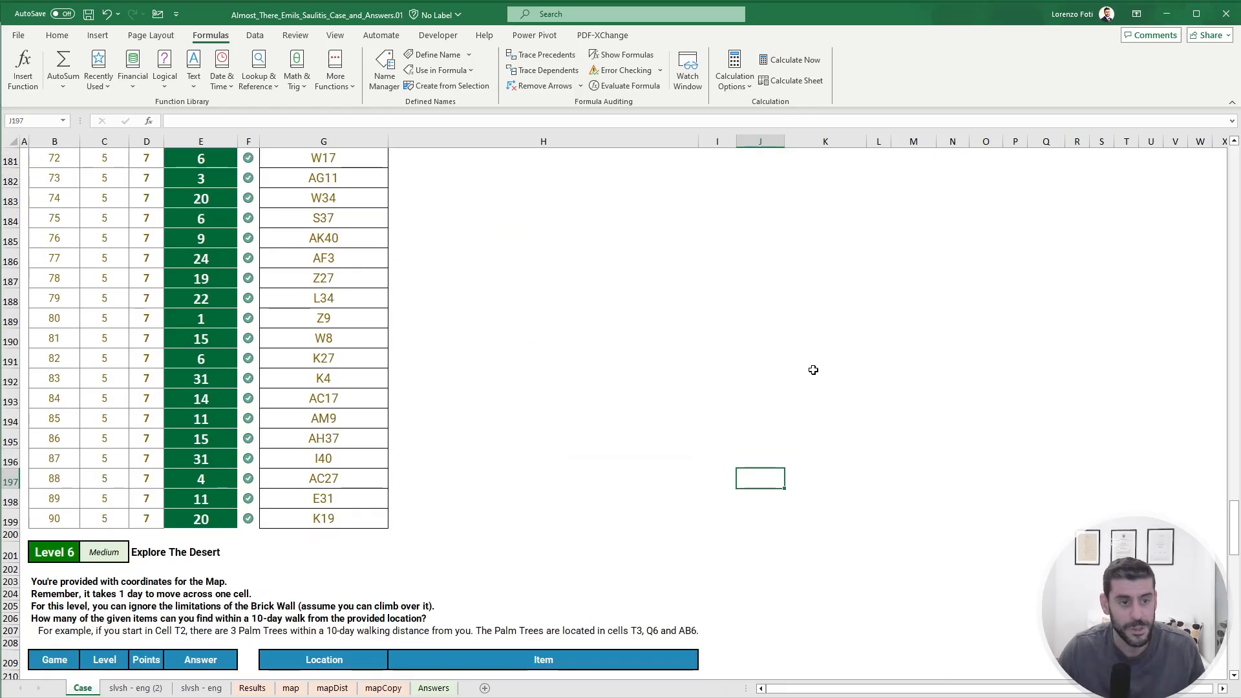
key(Page_Up)
key(Page_Up)
key(Page_Up)
key(Page_Up)
scroll(841, 382, down, 5)
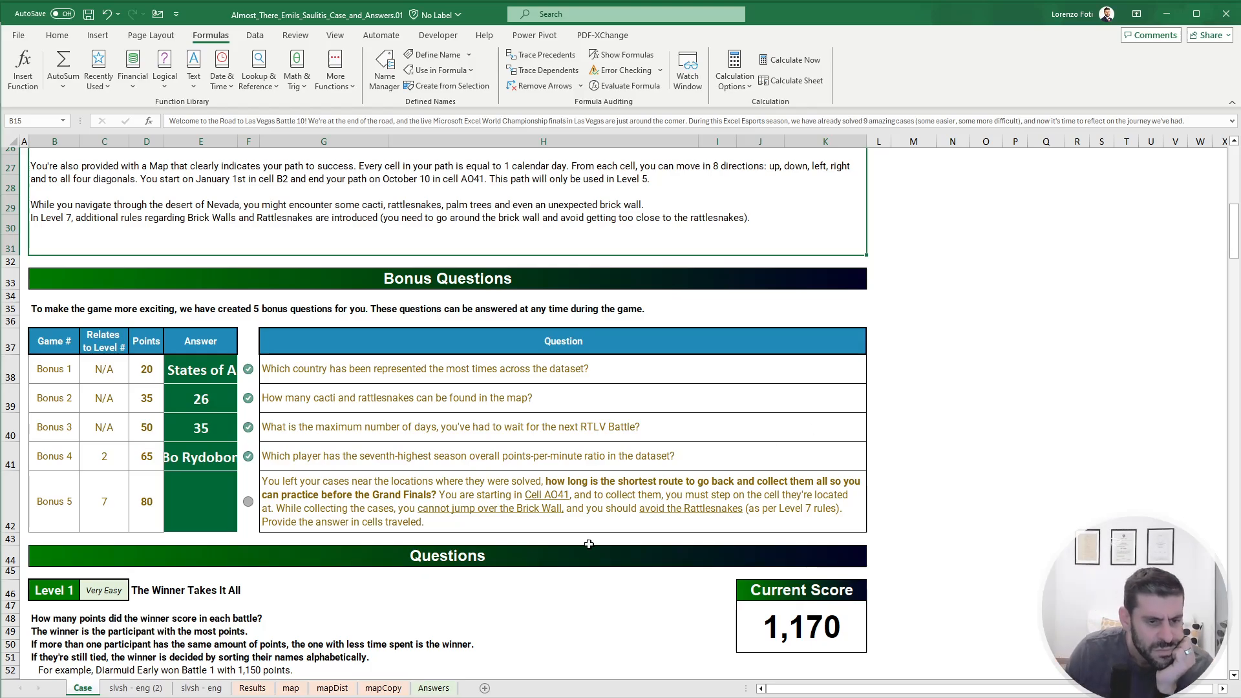
Check the start AO41 and the case locations at G3 and Z7 on the map sheet, and reread Bonus 5.
click(291, 688)
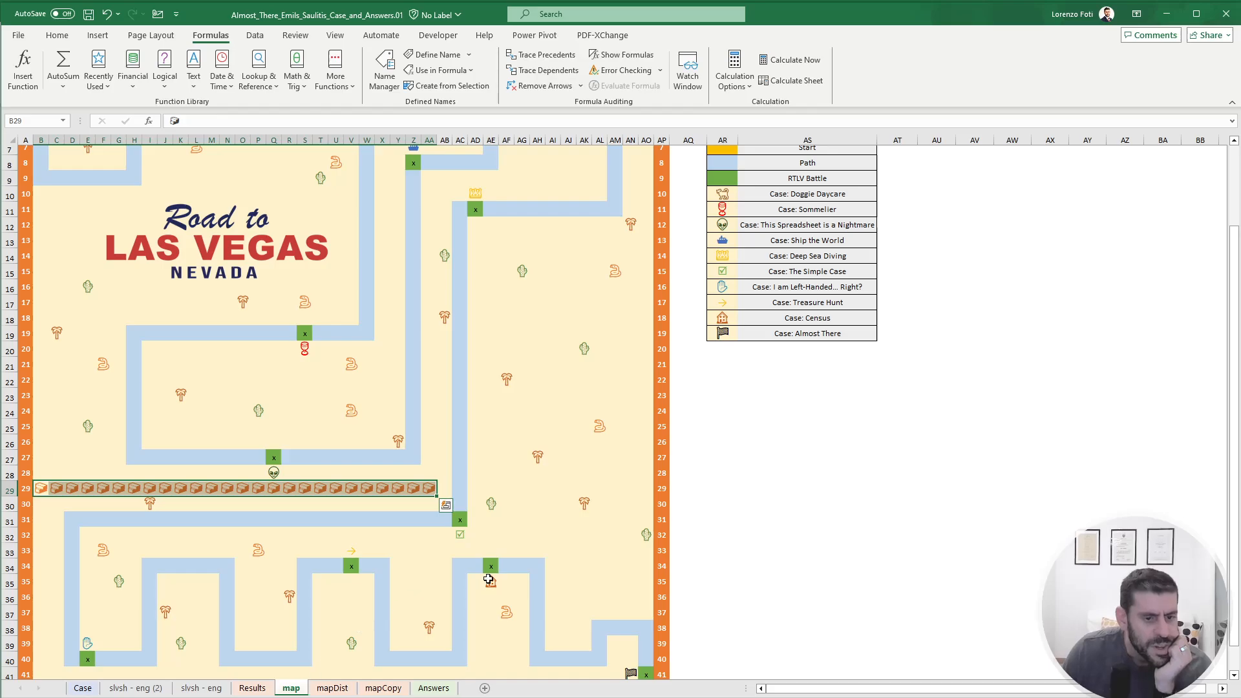
click(643, 608)
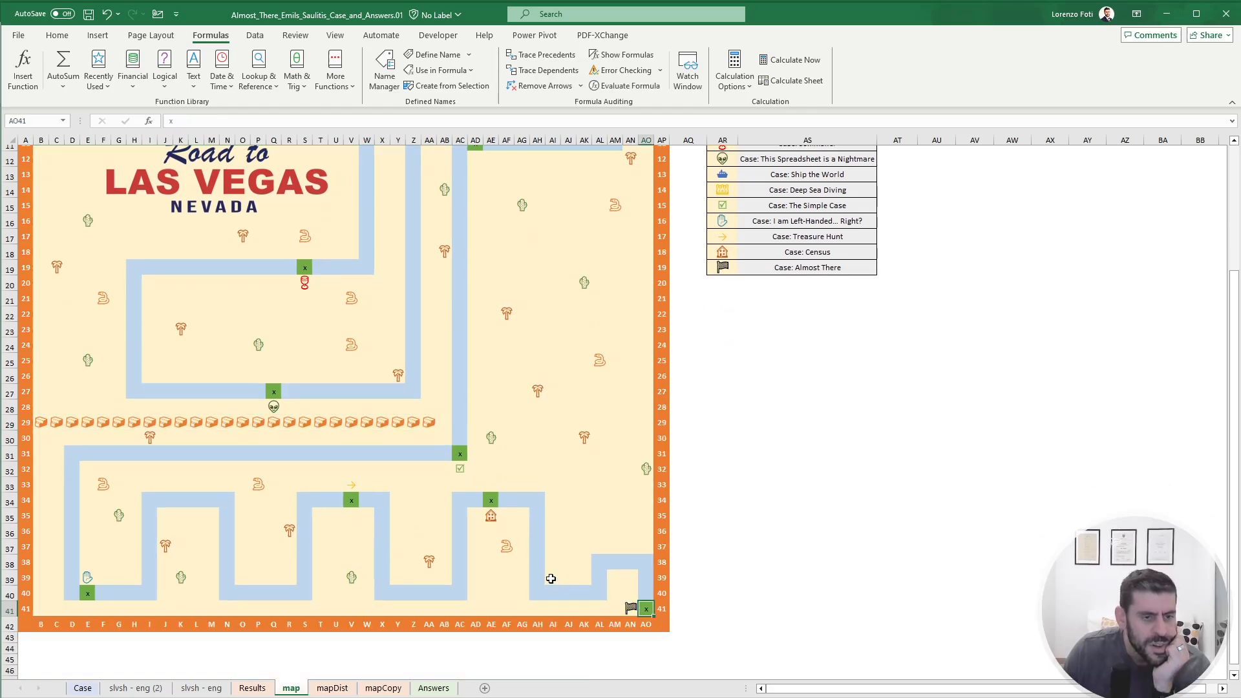
scroll(552, 579, up, 4)
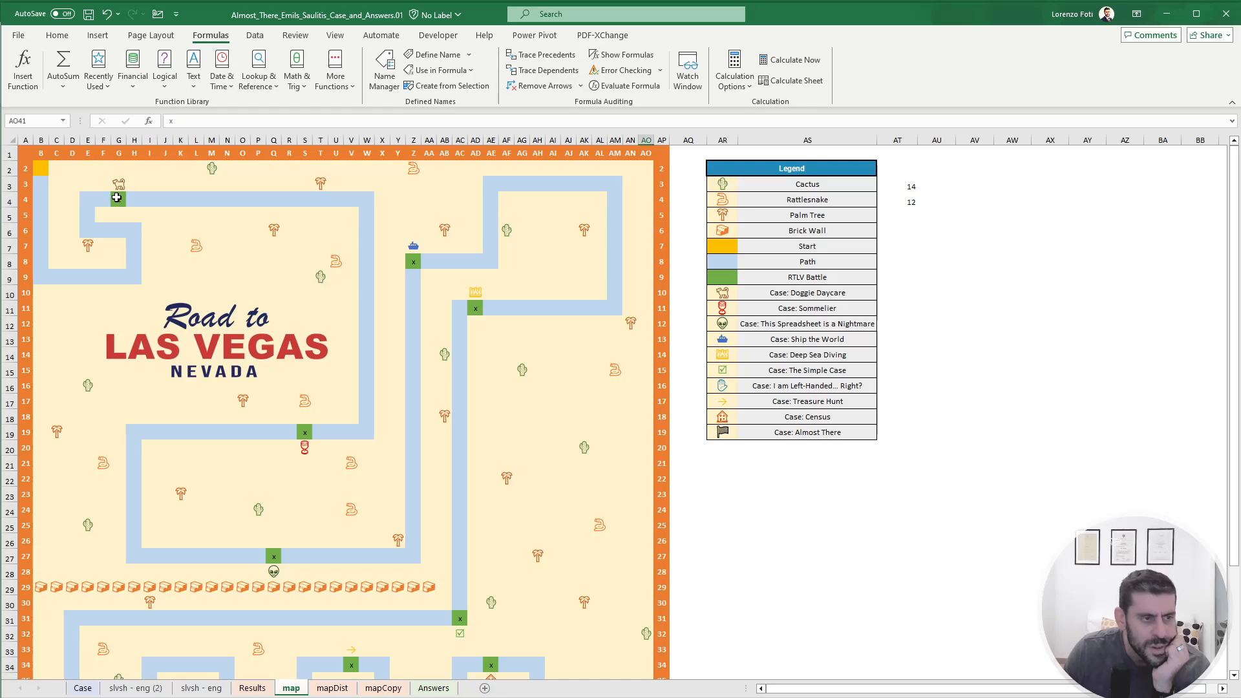
click(117, 183)
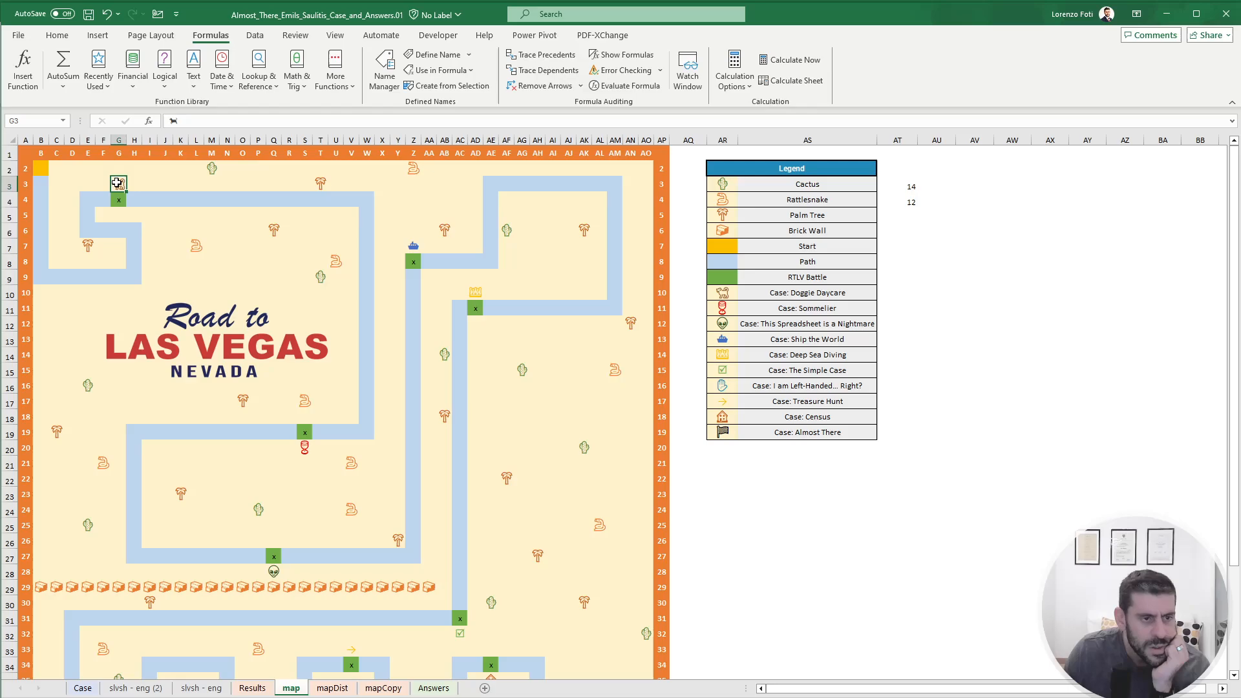
click(414, 246)
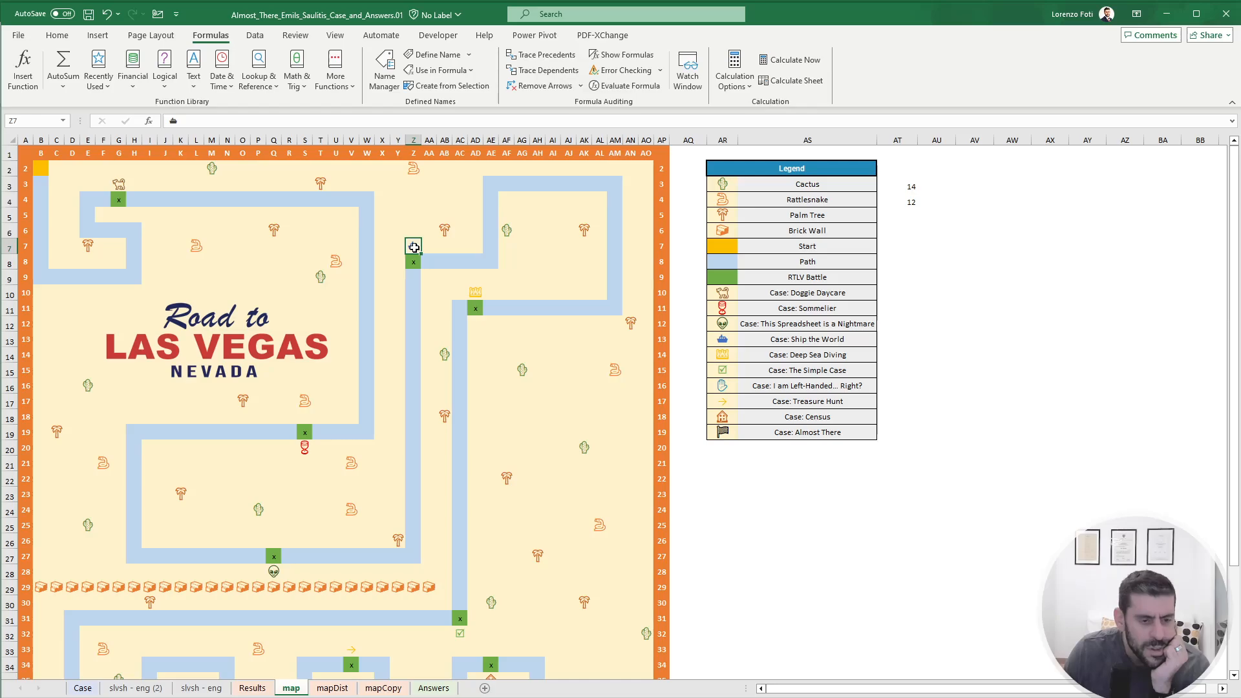
click(84, 688)
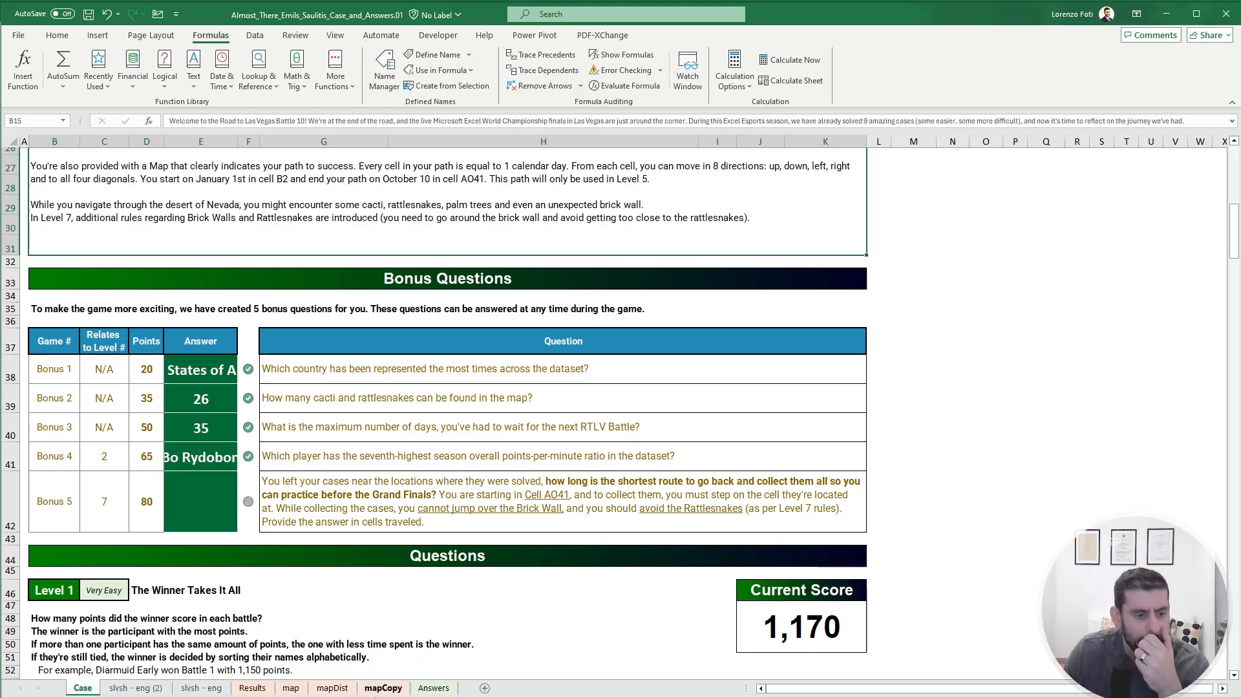
Examine the map sheet's case locations around V33, AE35 and AC32 relative to the brick wall, and reread Bonus 5 on the Case sheet.
click(302, 686)
scroll(498, 572, down, 3)
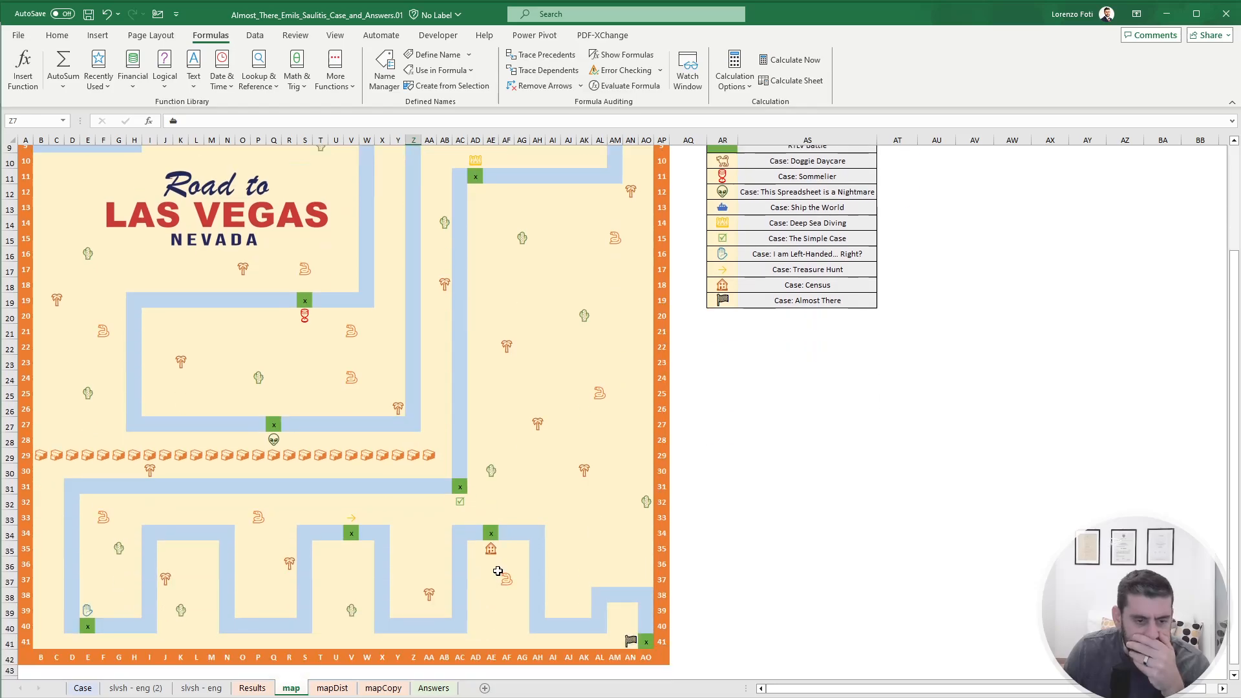
drag(616, 611, 461, 407)
click(492, 533)
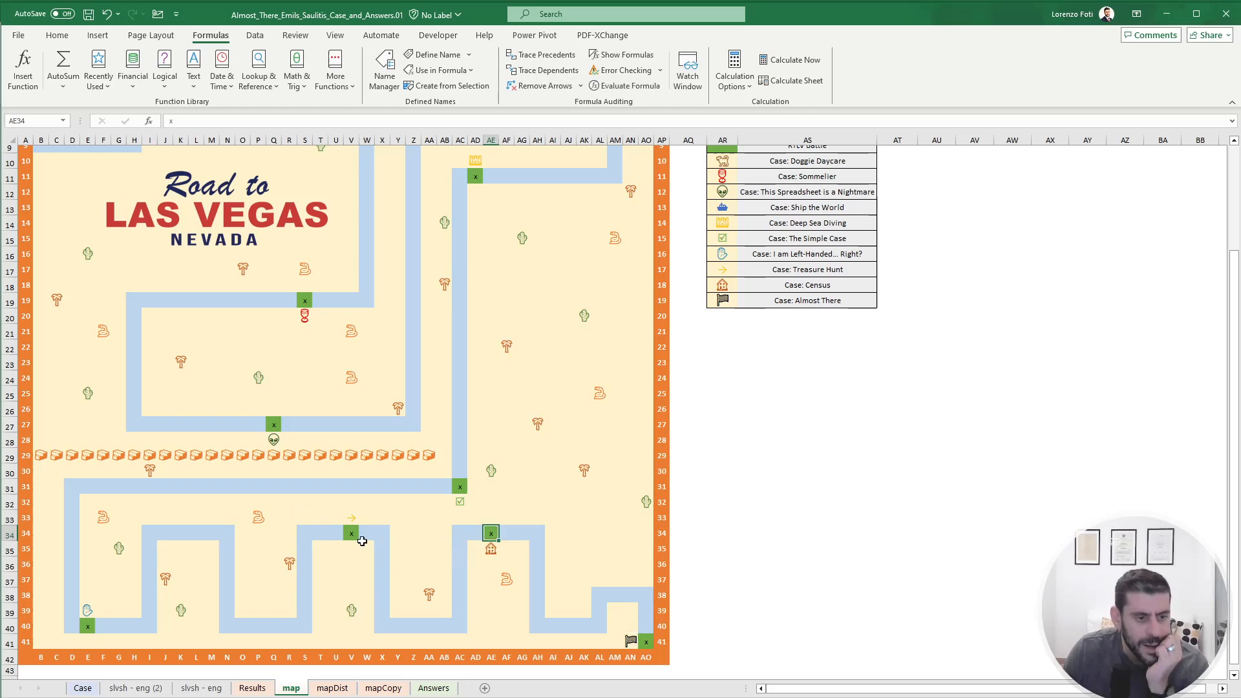
click(353, 520)
click(490, 549)
click(456, 486)
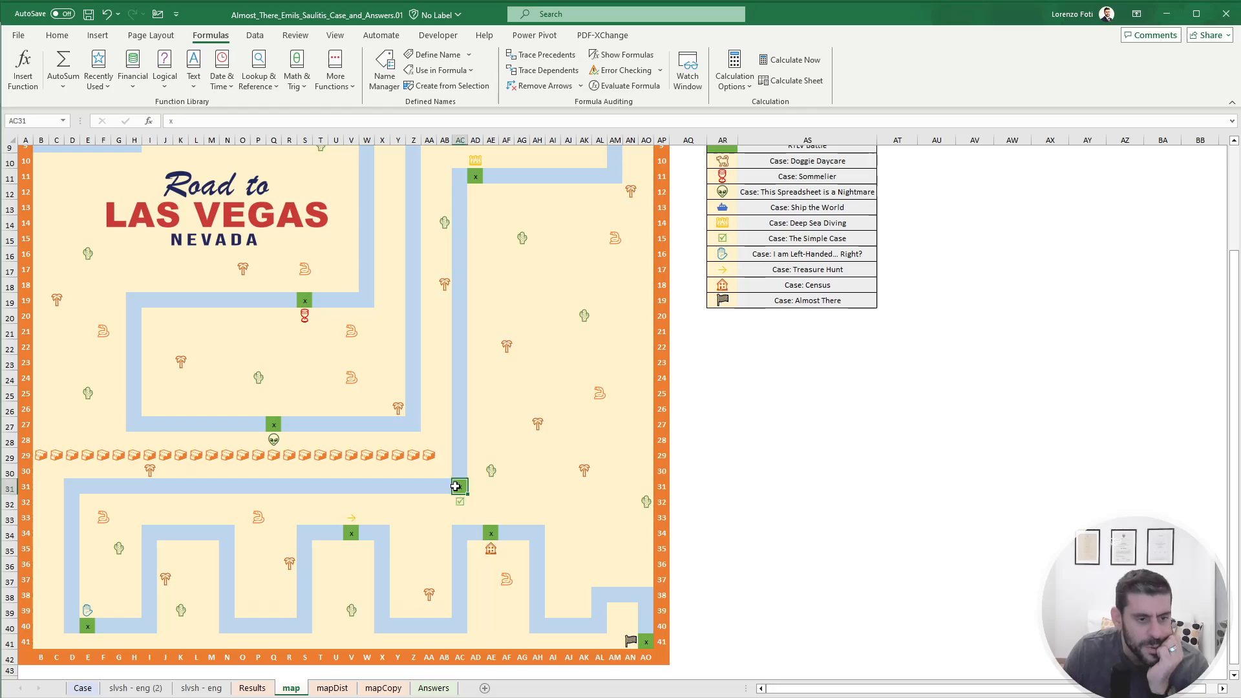
scroll(461, 530, up, 3)
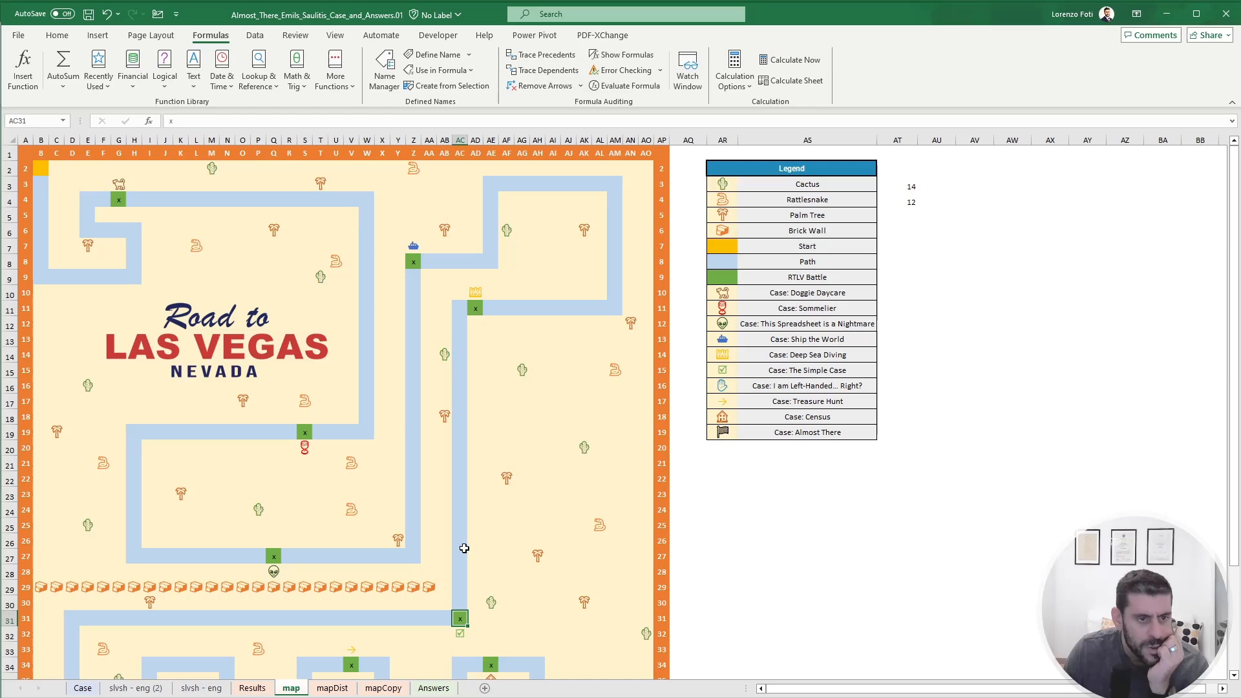
scroll(465, 549, down, 3)
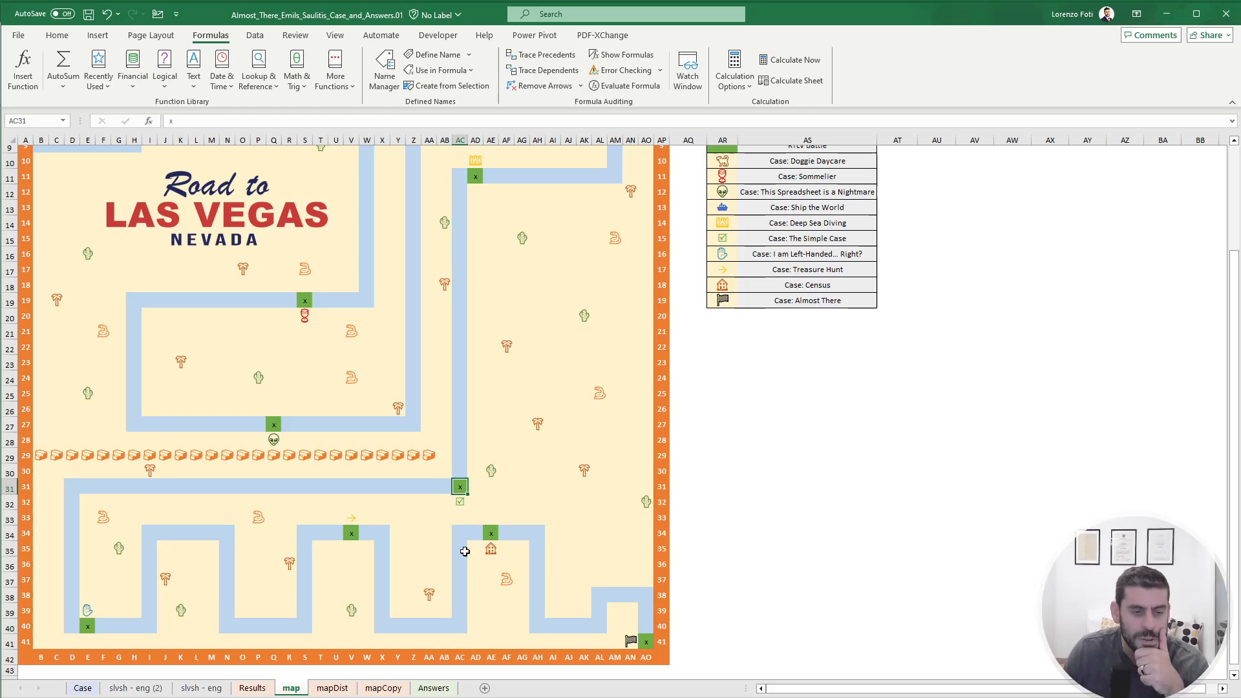
scroll(464, 553, up, 3)
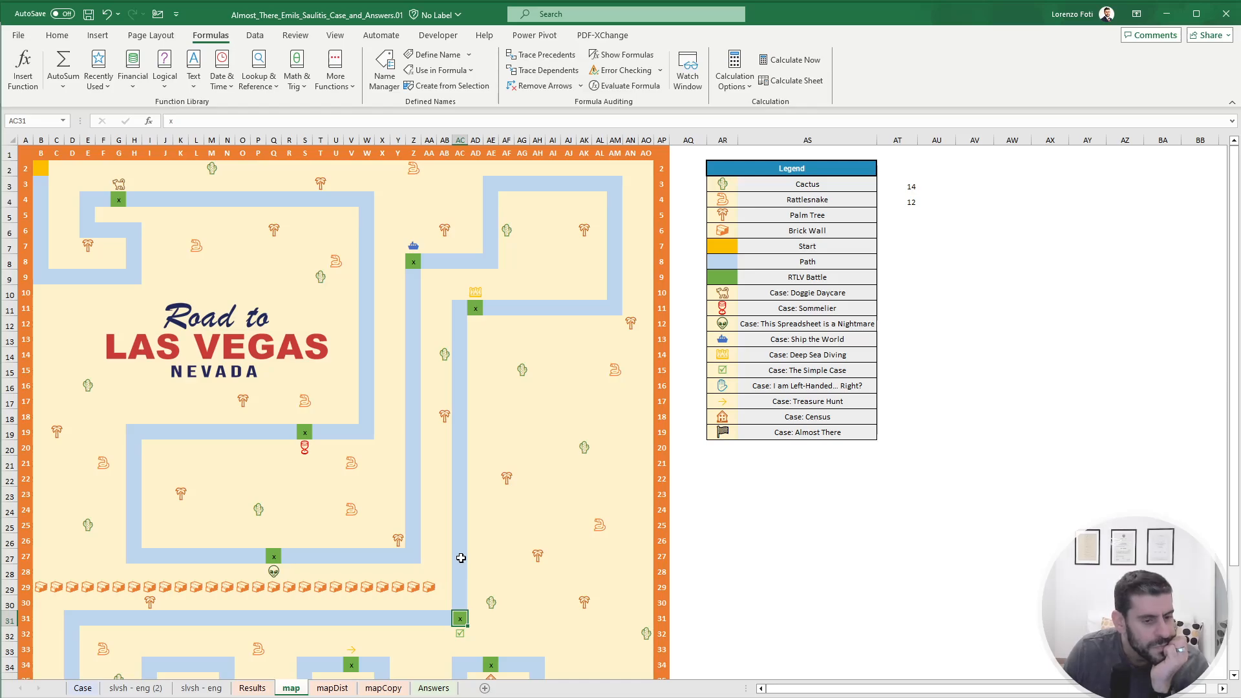
scroll(461, 558, down, 3)
scroll(399, 554, up, 3)
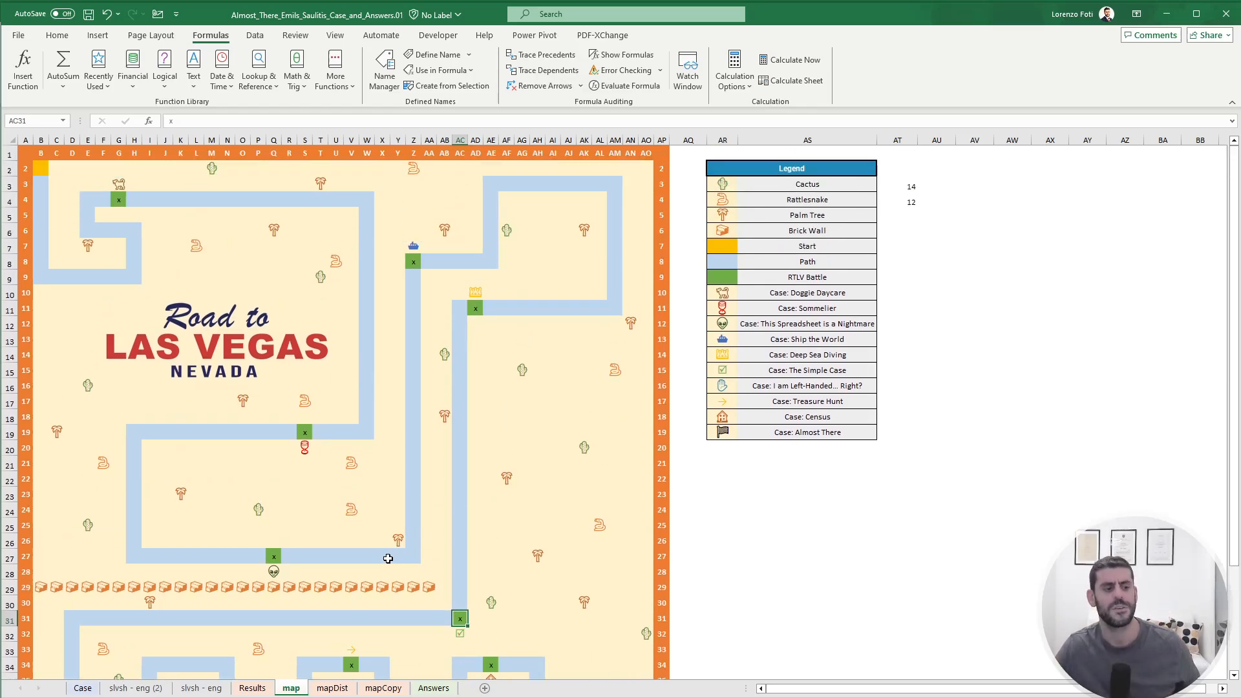
click(86, 688)
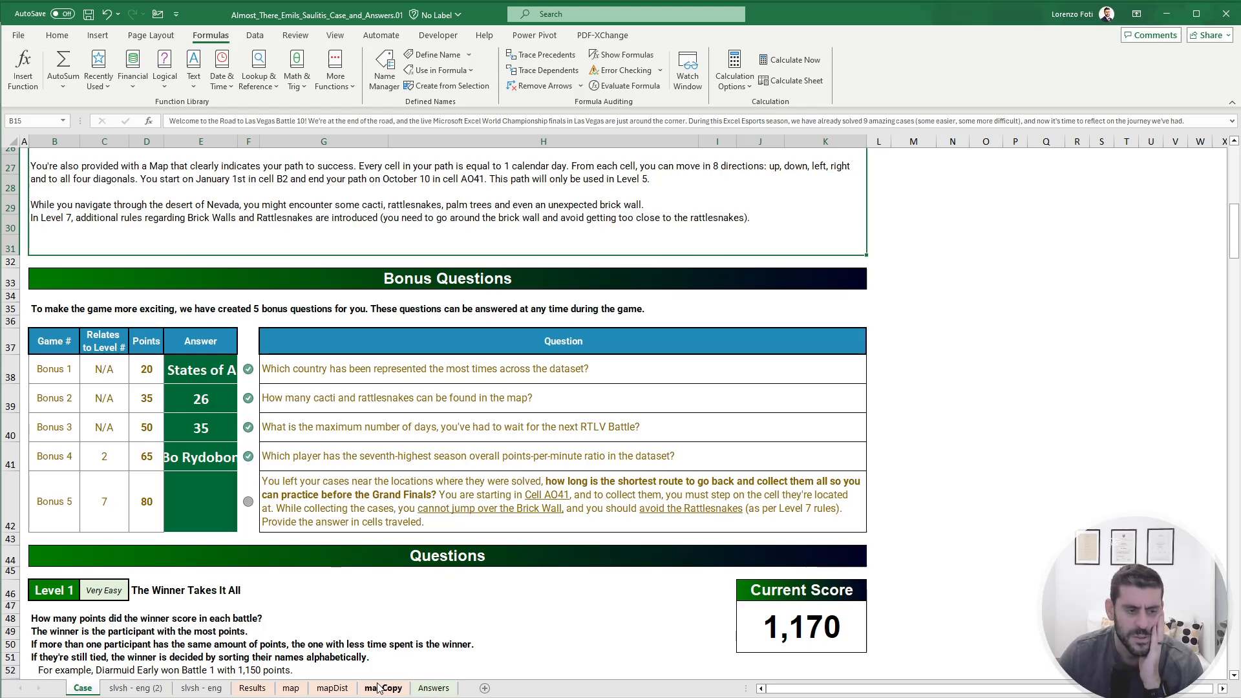
Review possible collecting routes across the whole map, starting with the Almost There case at AN41, and return to the Bonus 5 question.
click(291, 689)
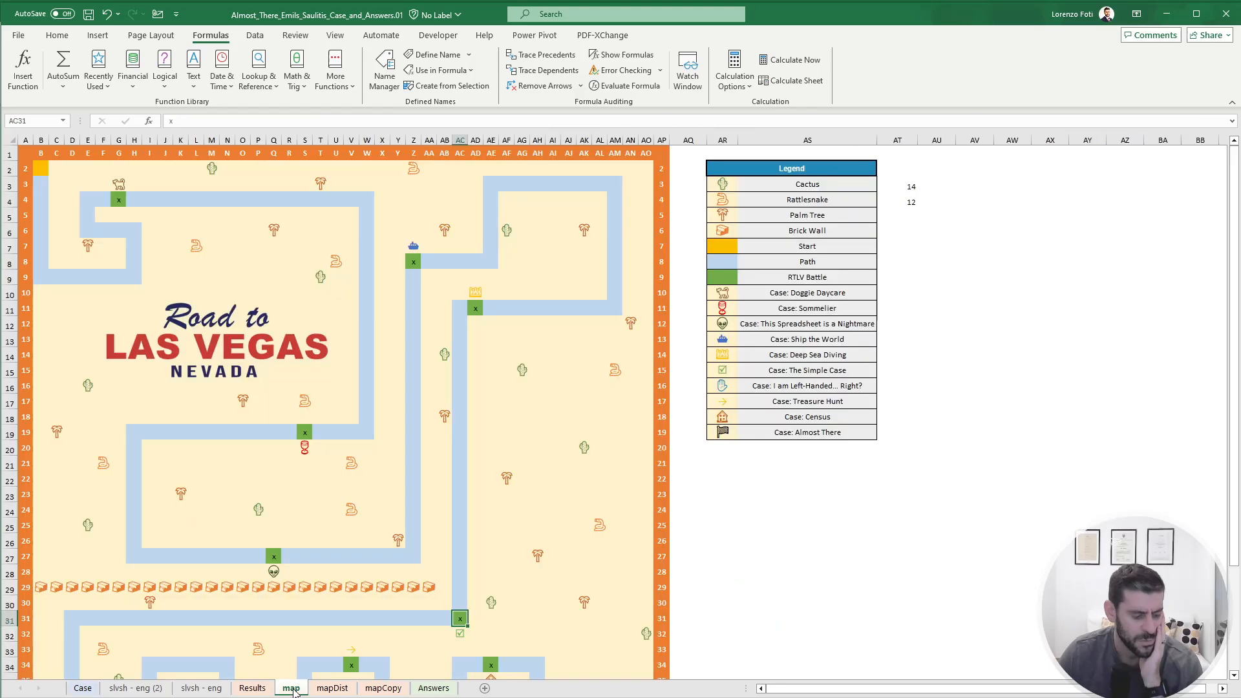
scroll(541, 592, down, 4)
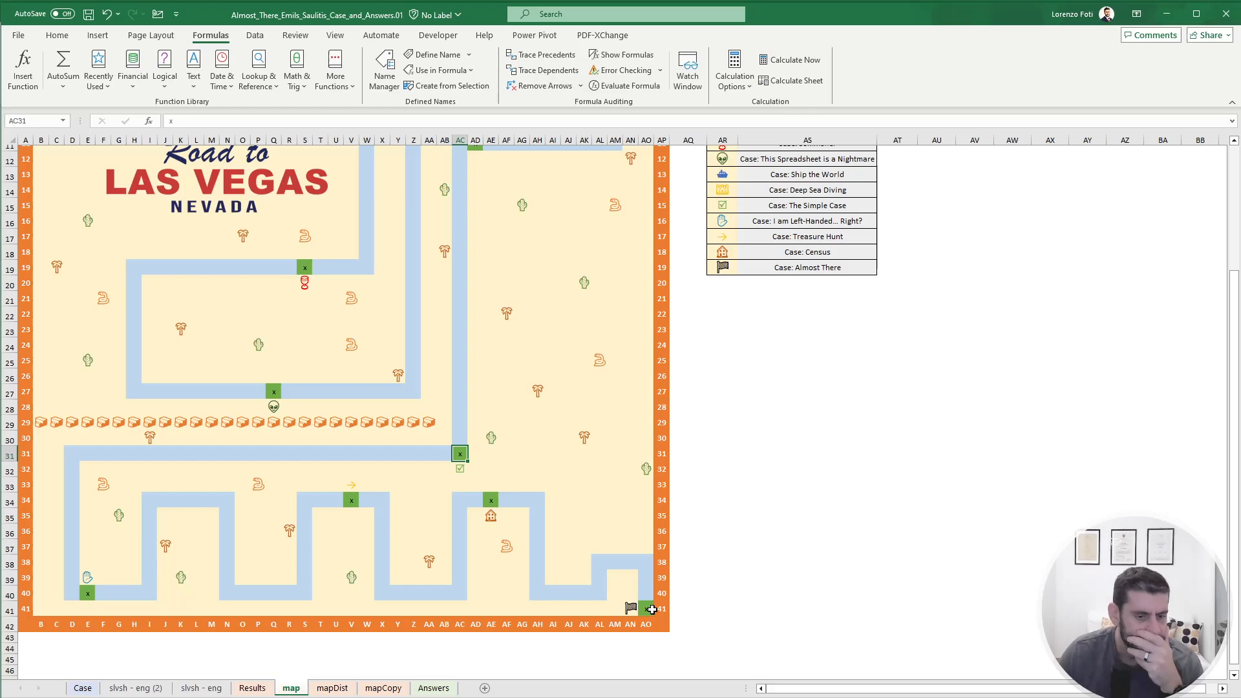
click(629, 608)
scroll(640, 561, up, 3)
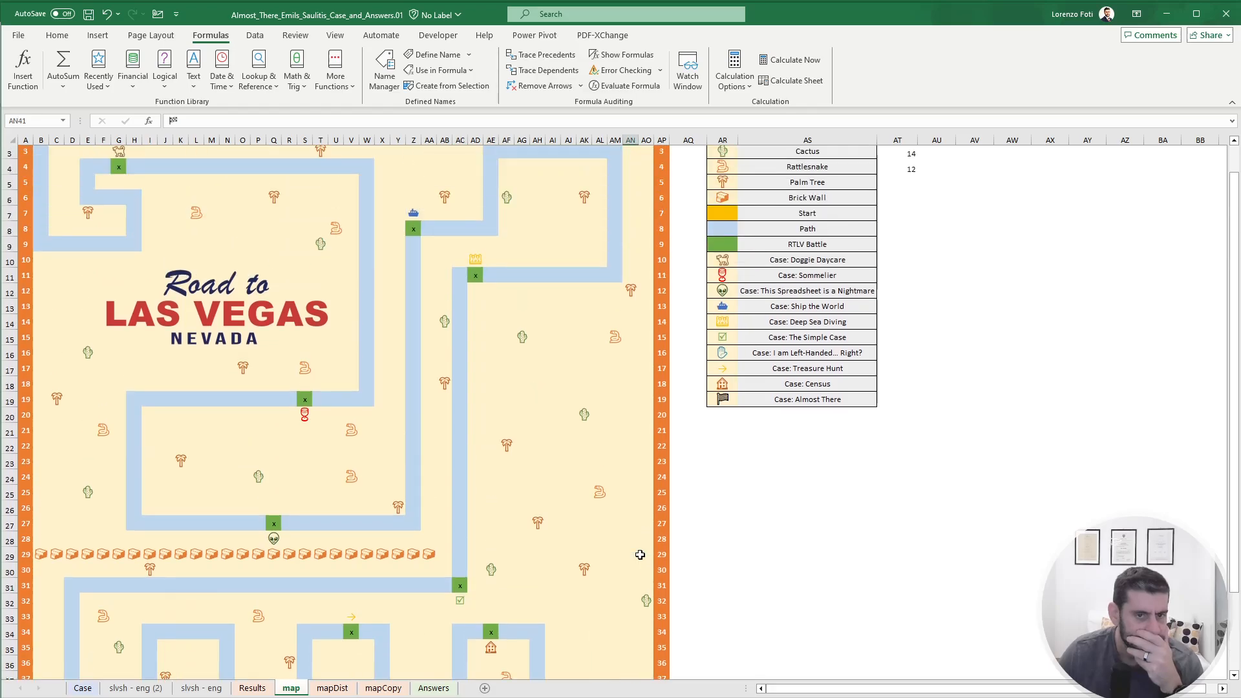
scroll(640, 555, up, 1)
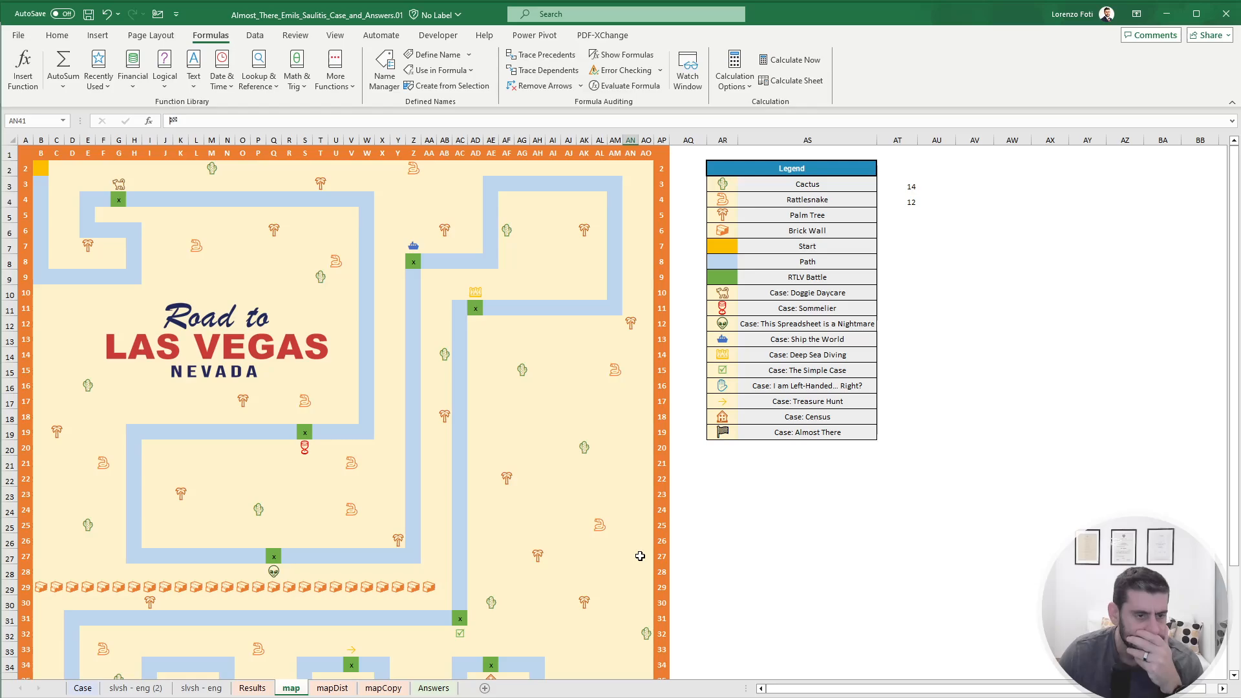
scroll(640, 557, down, 4)
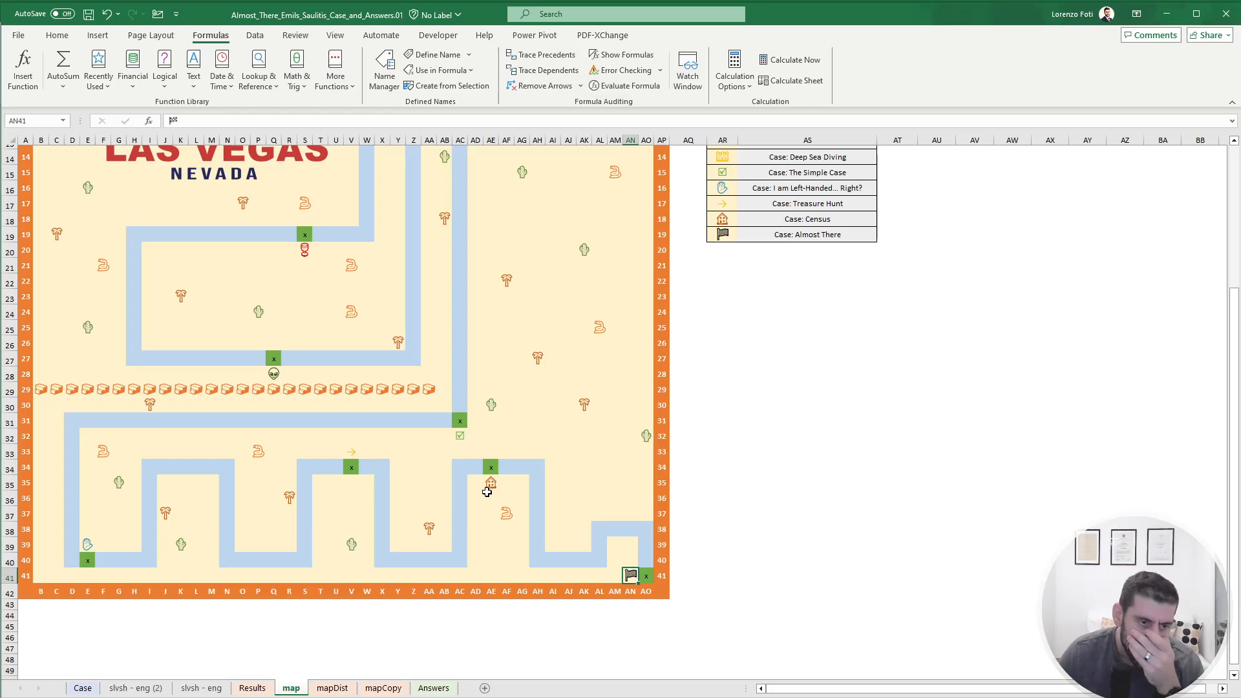
scroll(487, 492, up, 5)
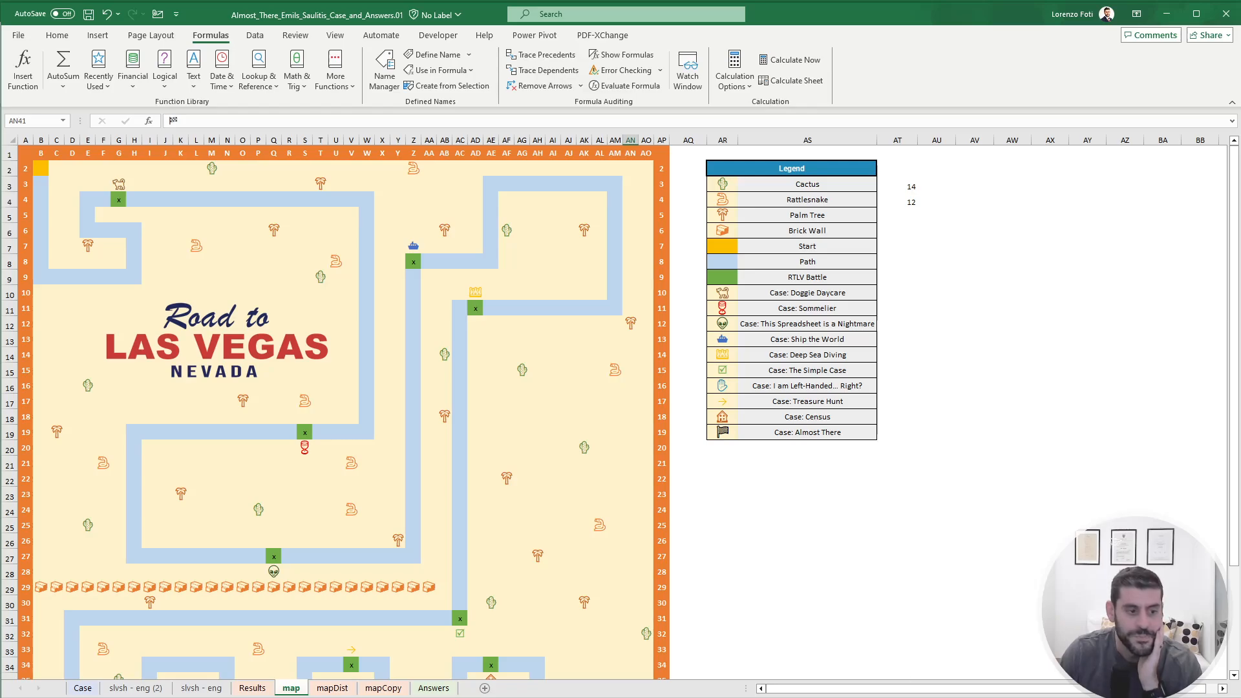
click(83, 688)
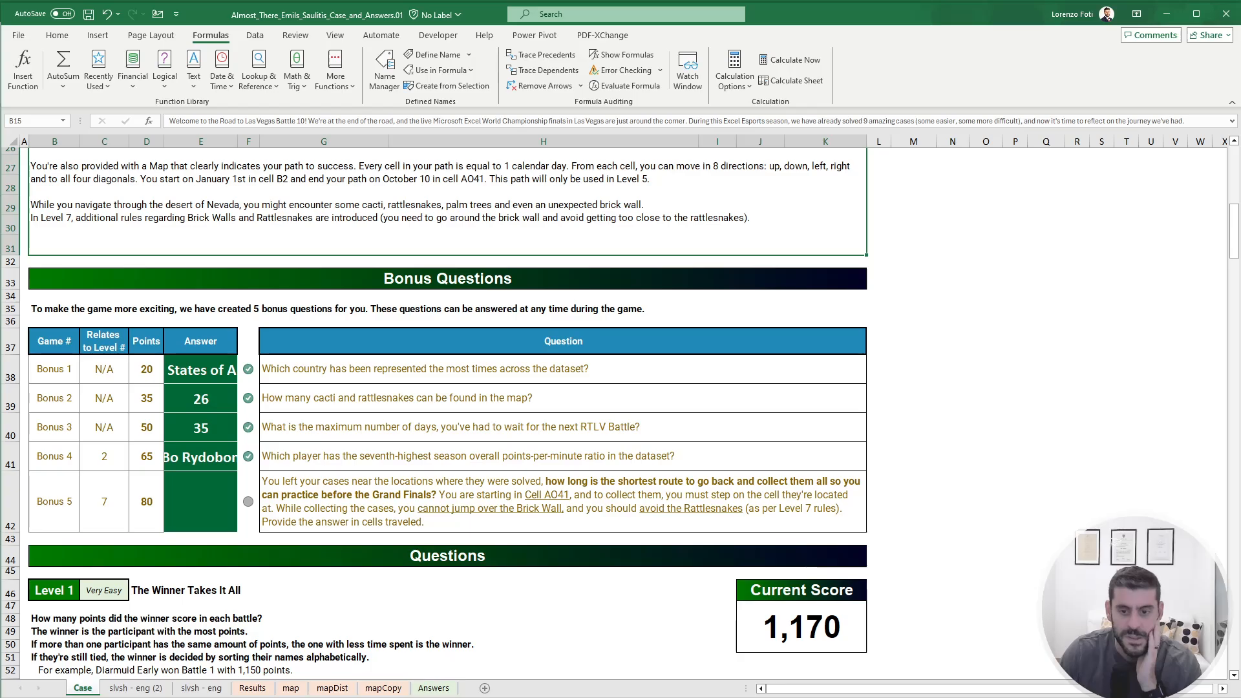